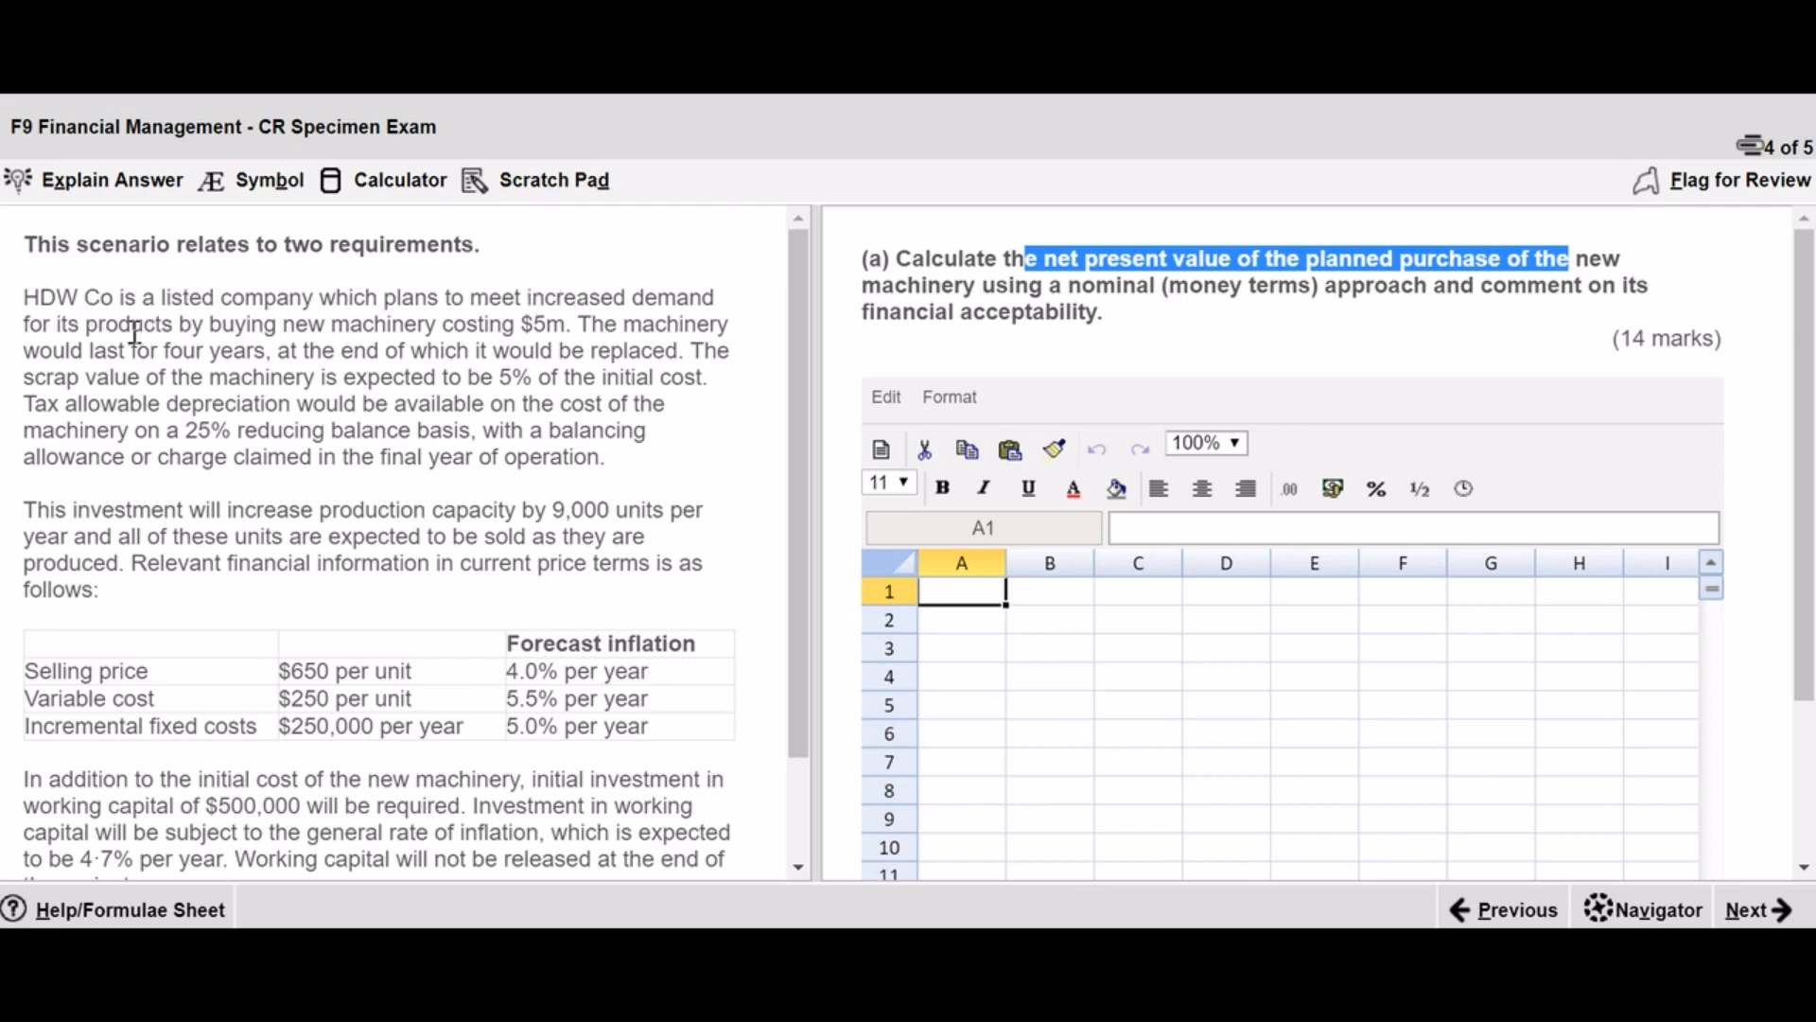
- Examine the scenario's machinery cost, useful life, scrap value, depreciation basis, extra production units and current price terms
{"action": "left_click_drag", "start_coordinate": [276, 328], "coordinate": [562, 326]}
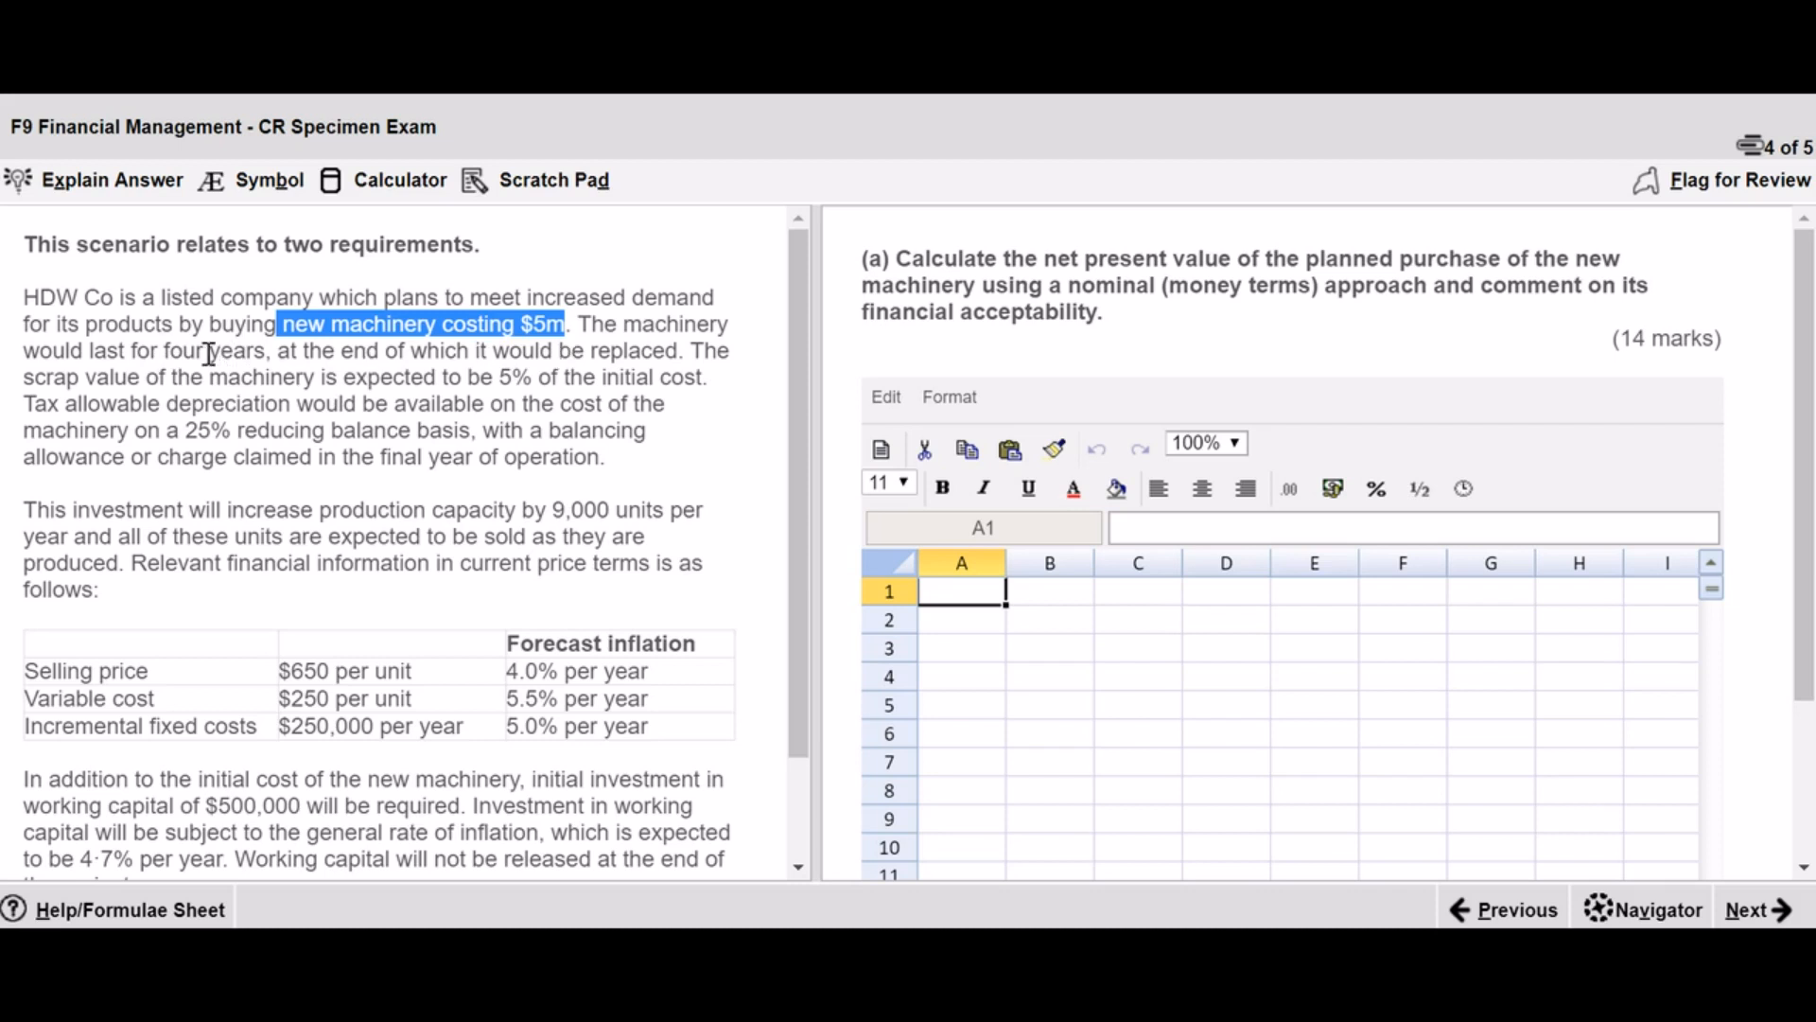
{"action": "left_click_drag", "start_coordinate": [164, 351], "coordinate": [257, 353]}
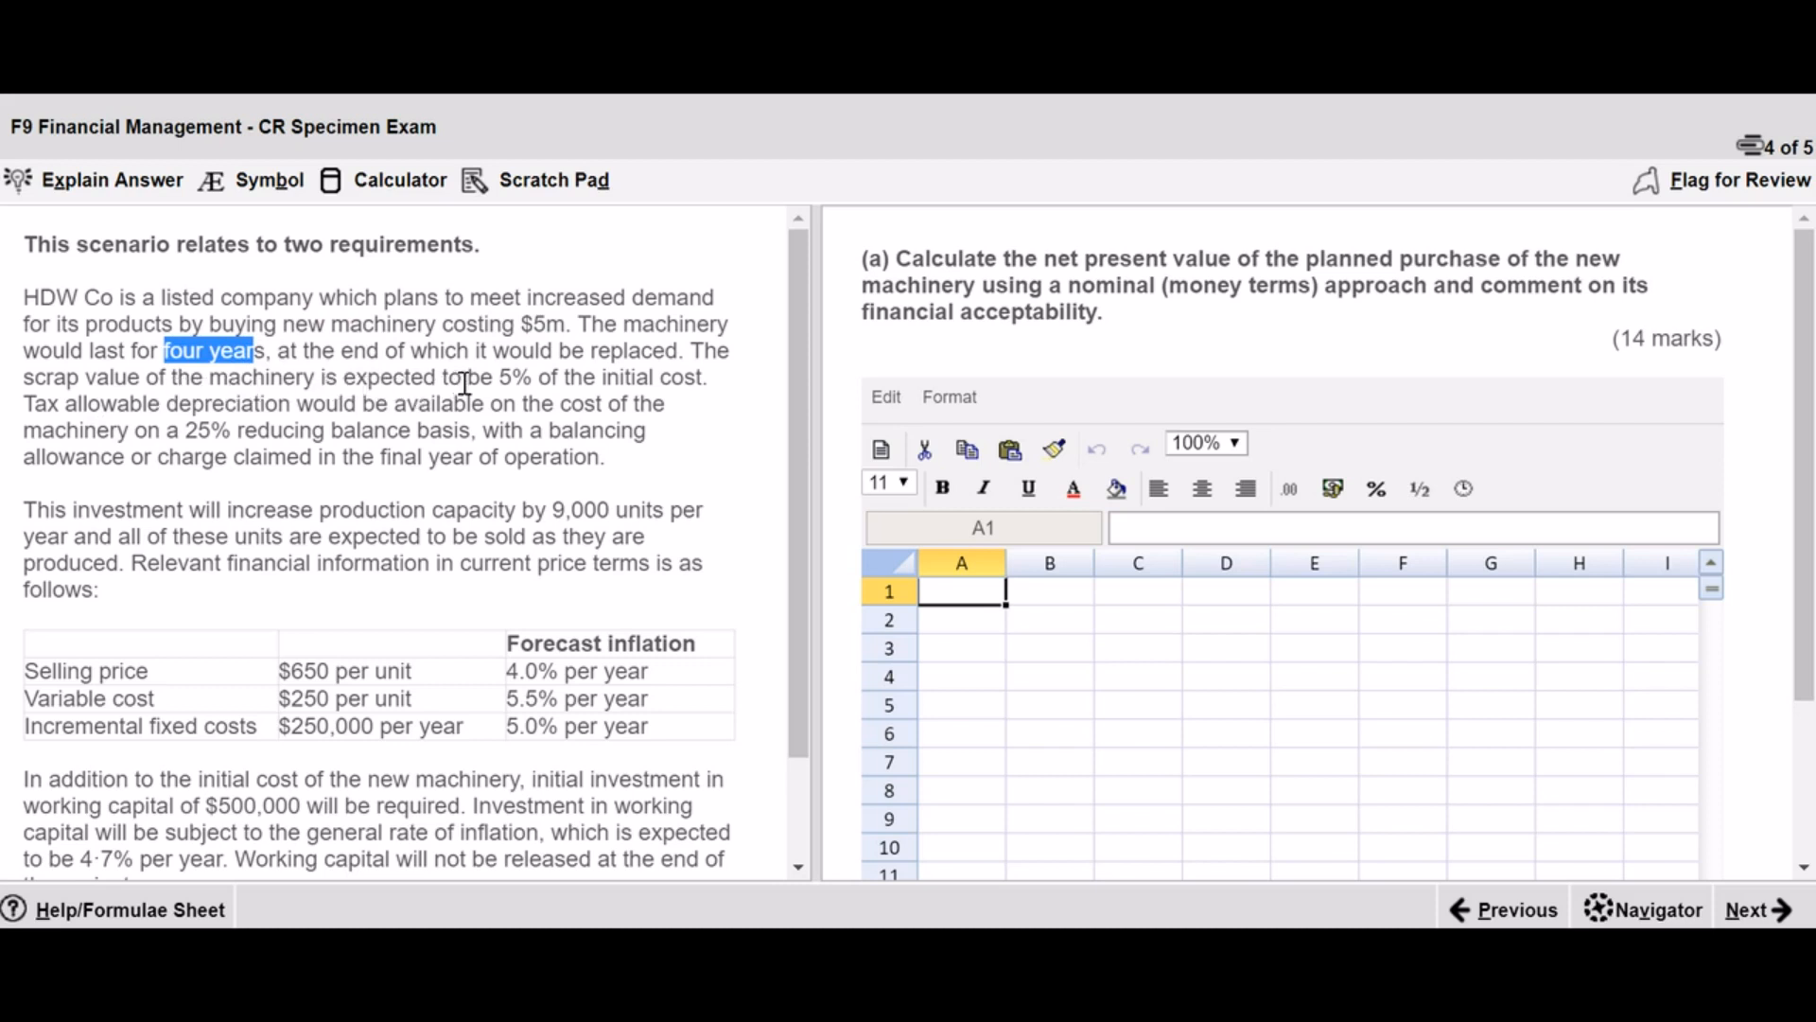
{"action": "left_click_drag", "start_coordinate": [493, 378], "coordinate": [716, 388]}
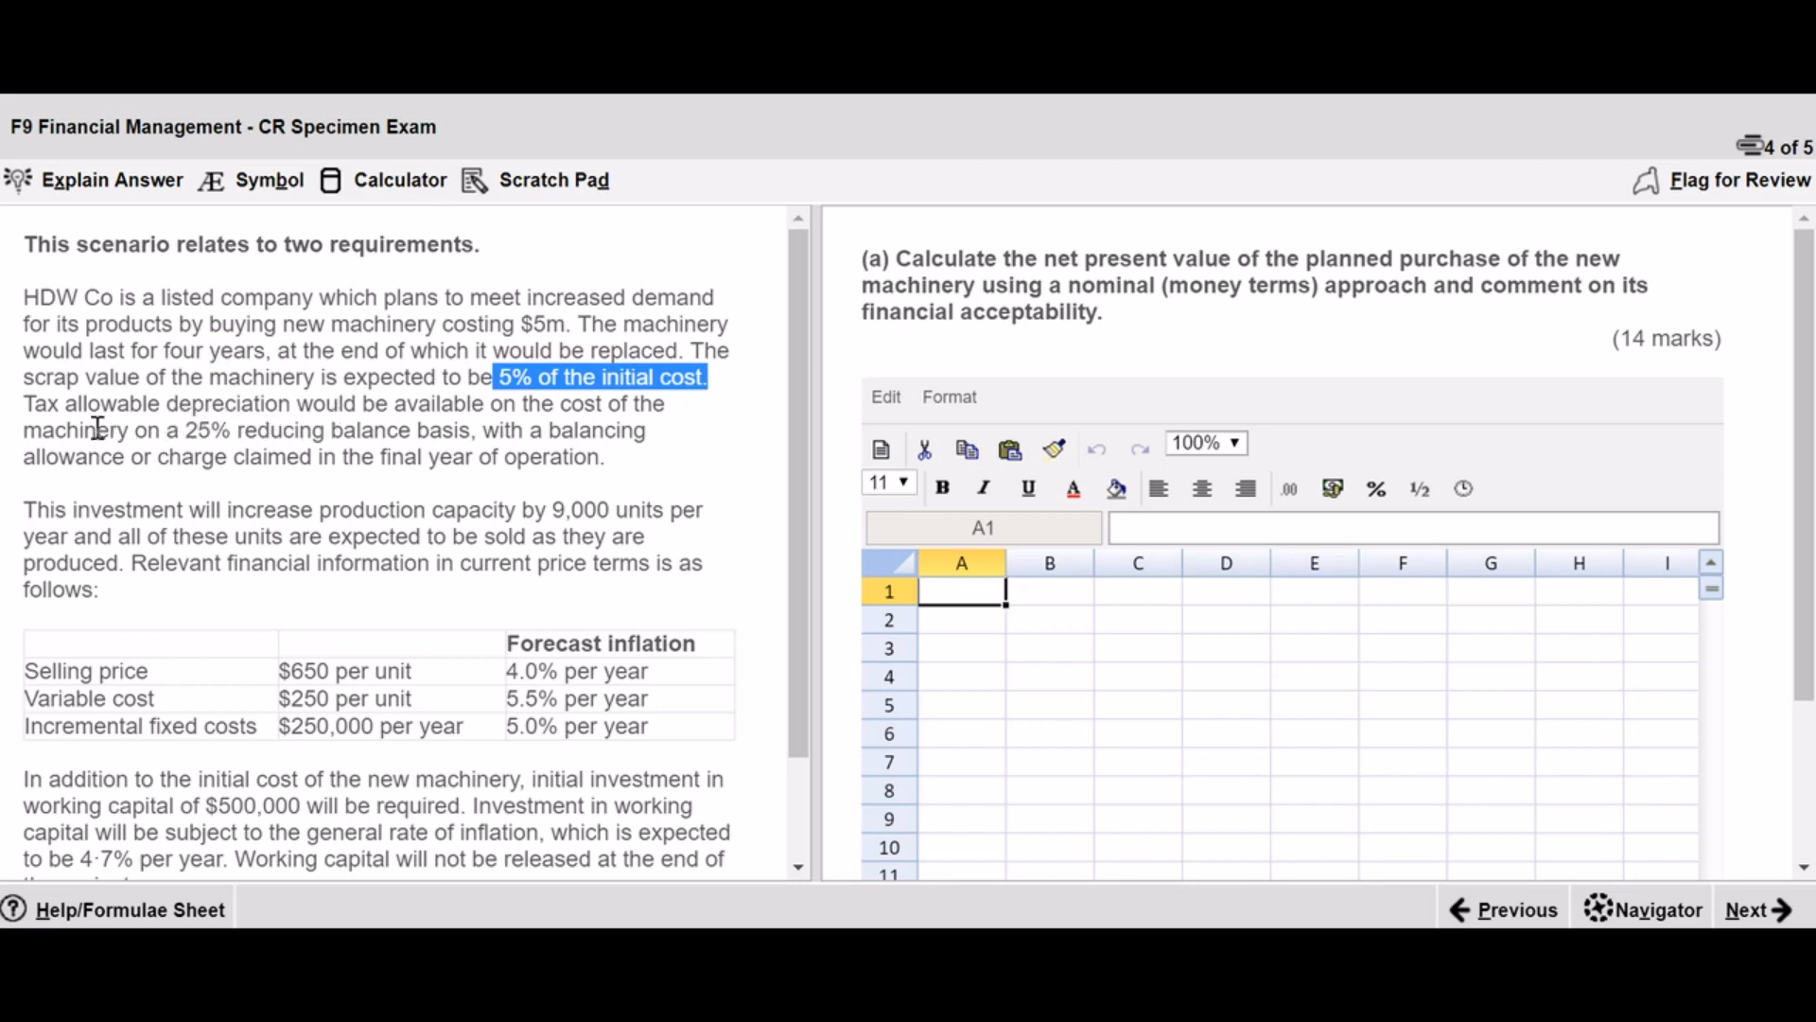
{"action": "left_click_drag", "start_coordinate": [189, 434], "coordinate": [474, 430]}
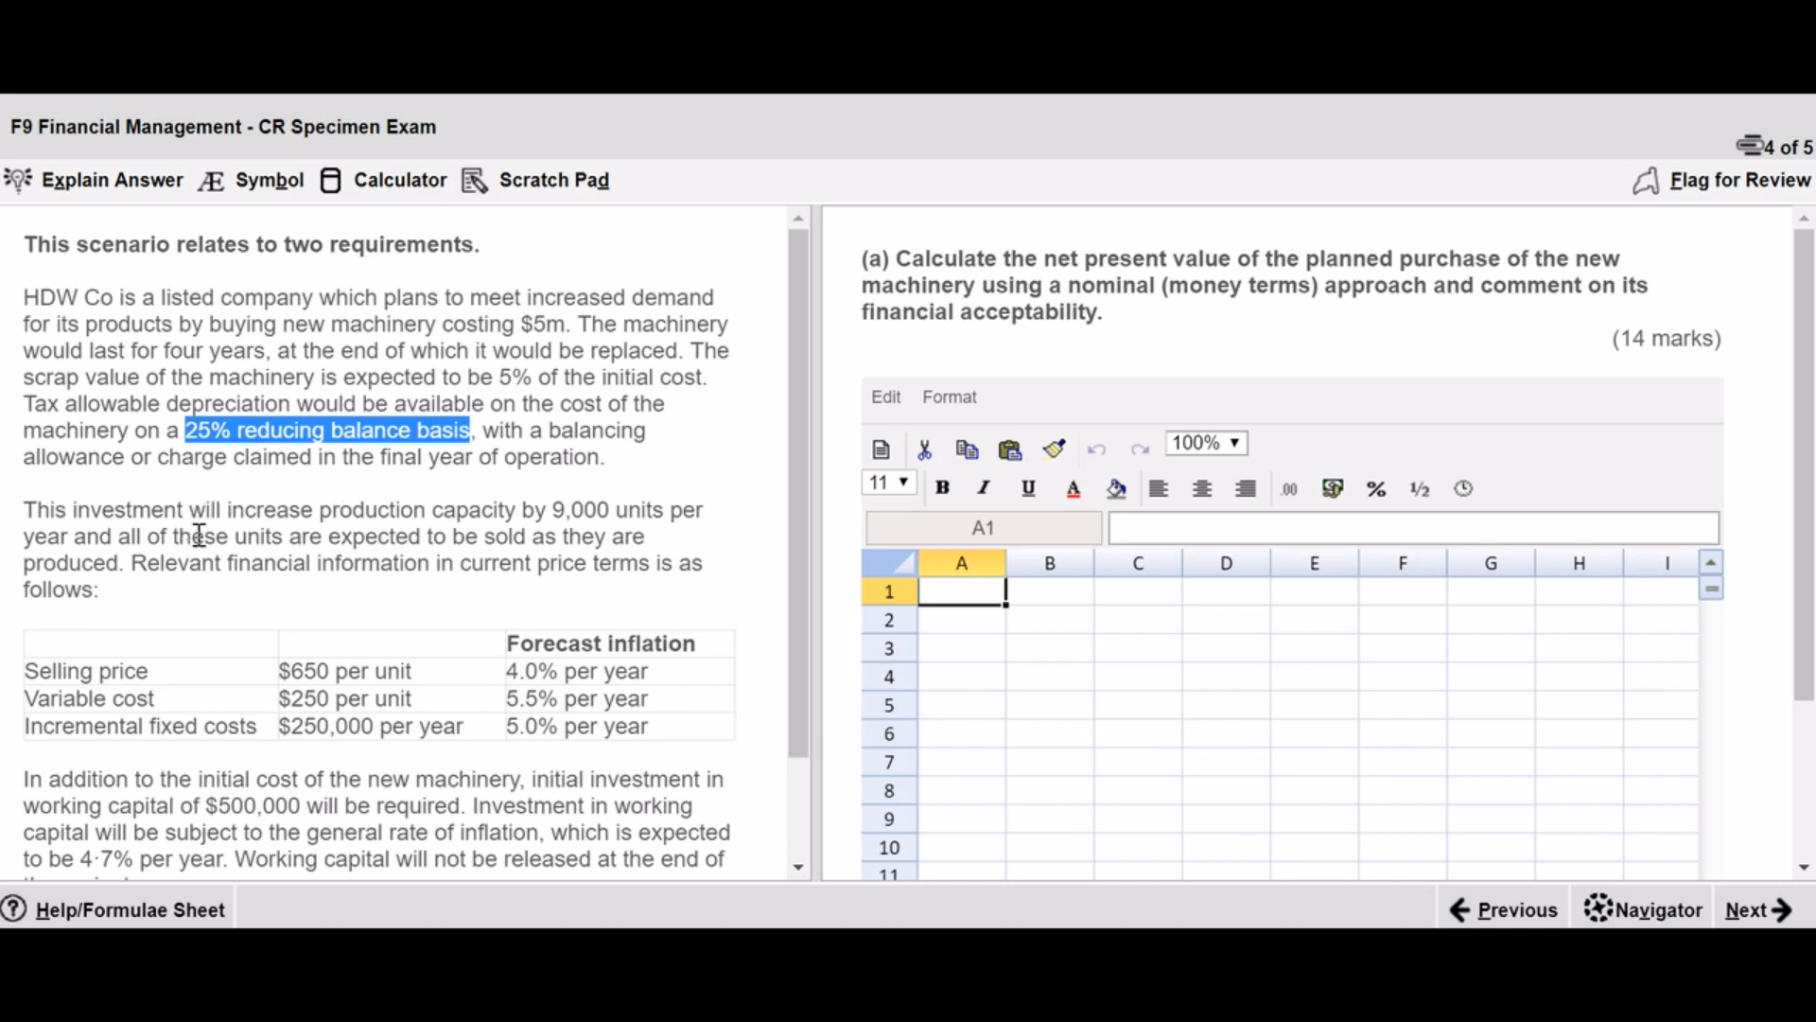
{"action": "left_click_drag", "start_coordinate": [546, 512], "coordinate": [704, 510]}
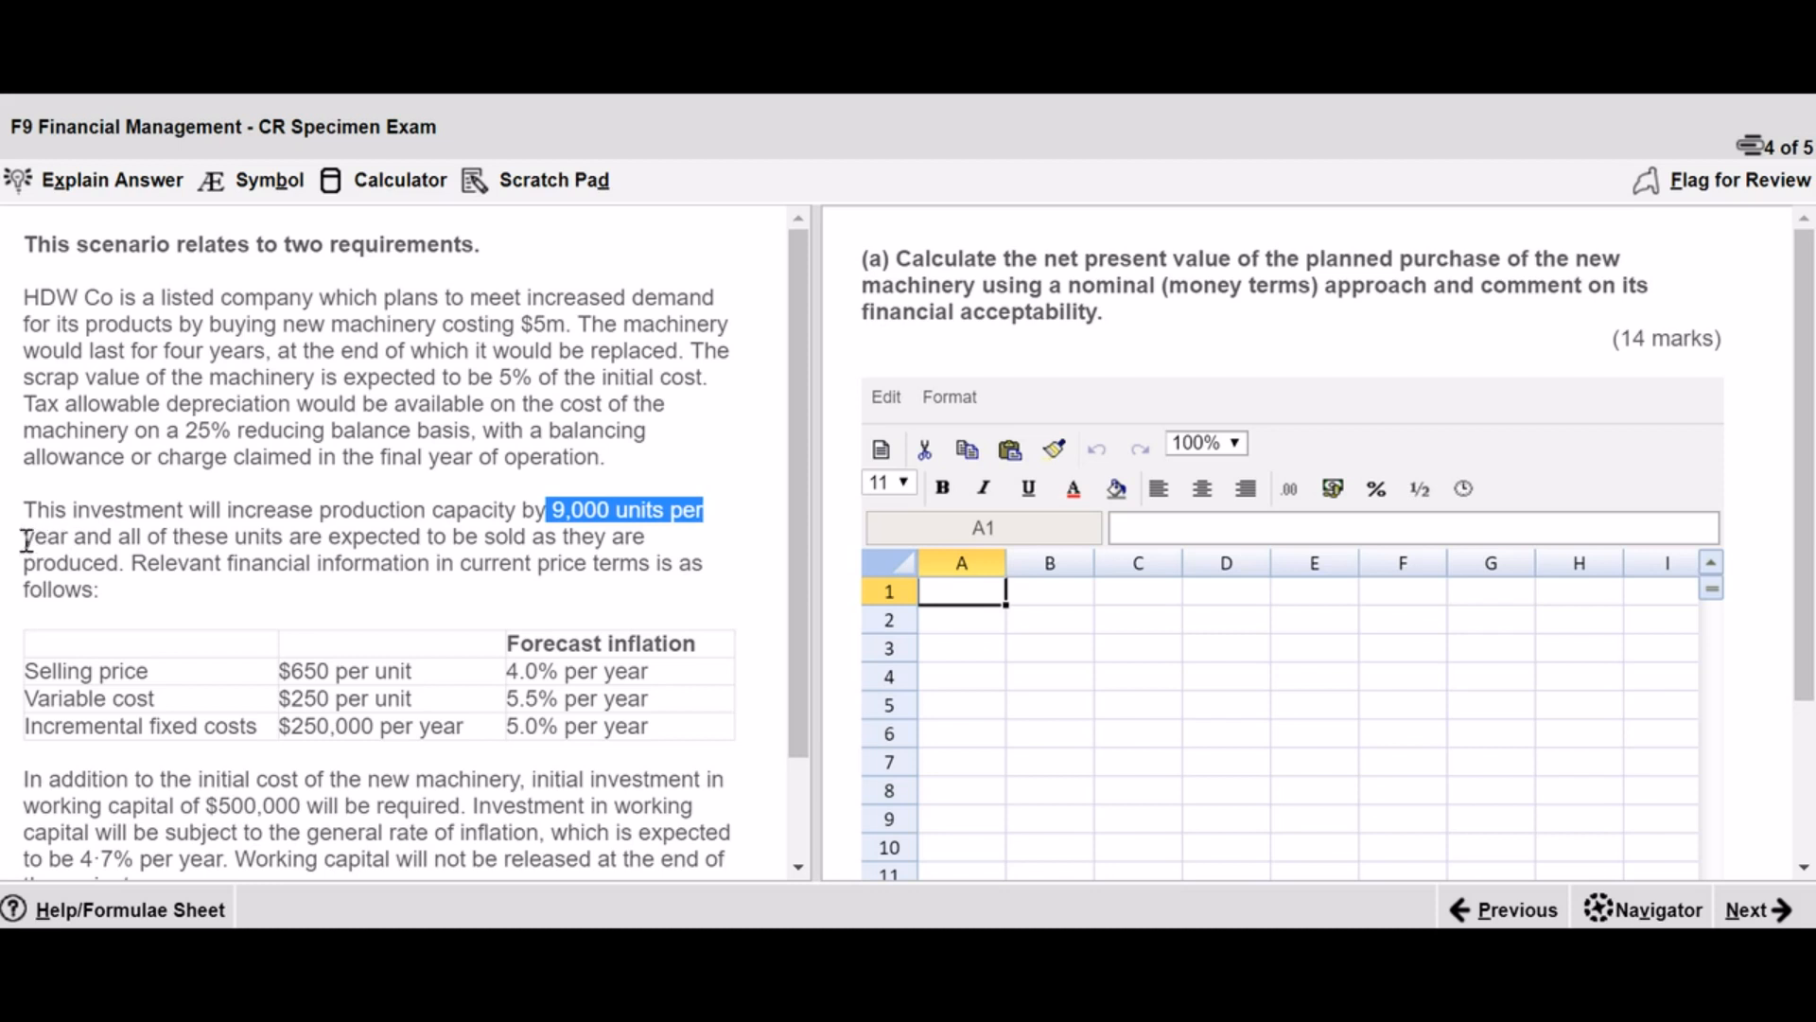
{"action": "left_click_drag", "start_coordinate": [25, 539], "coordinate": [66, 540]}
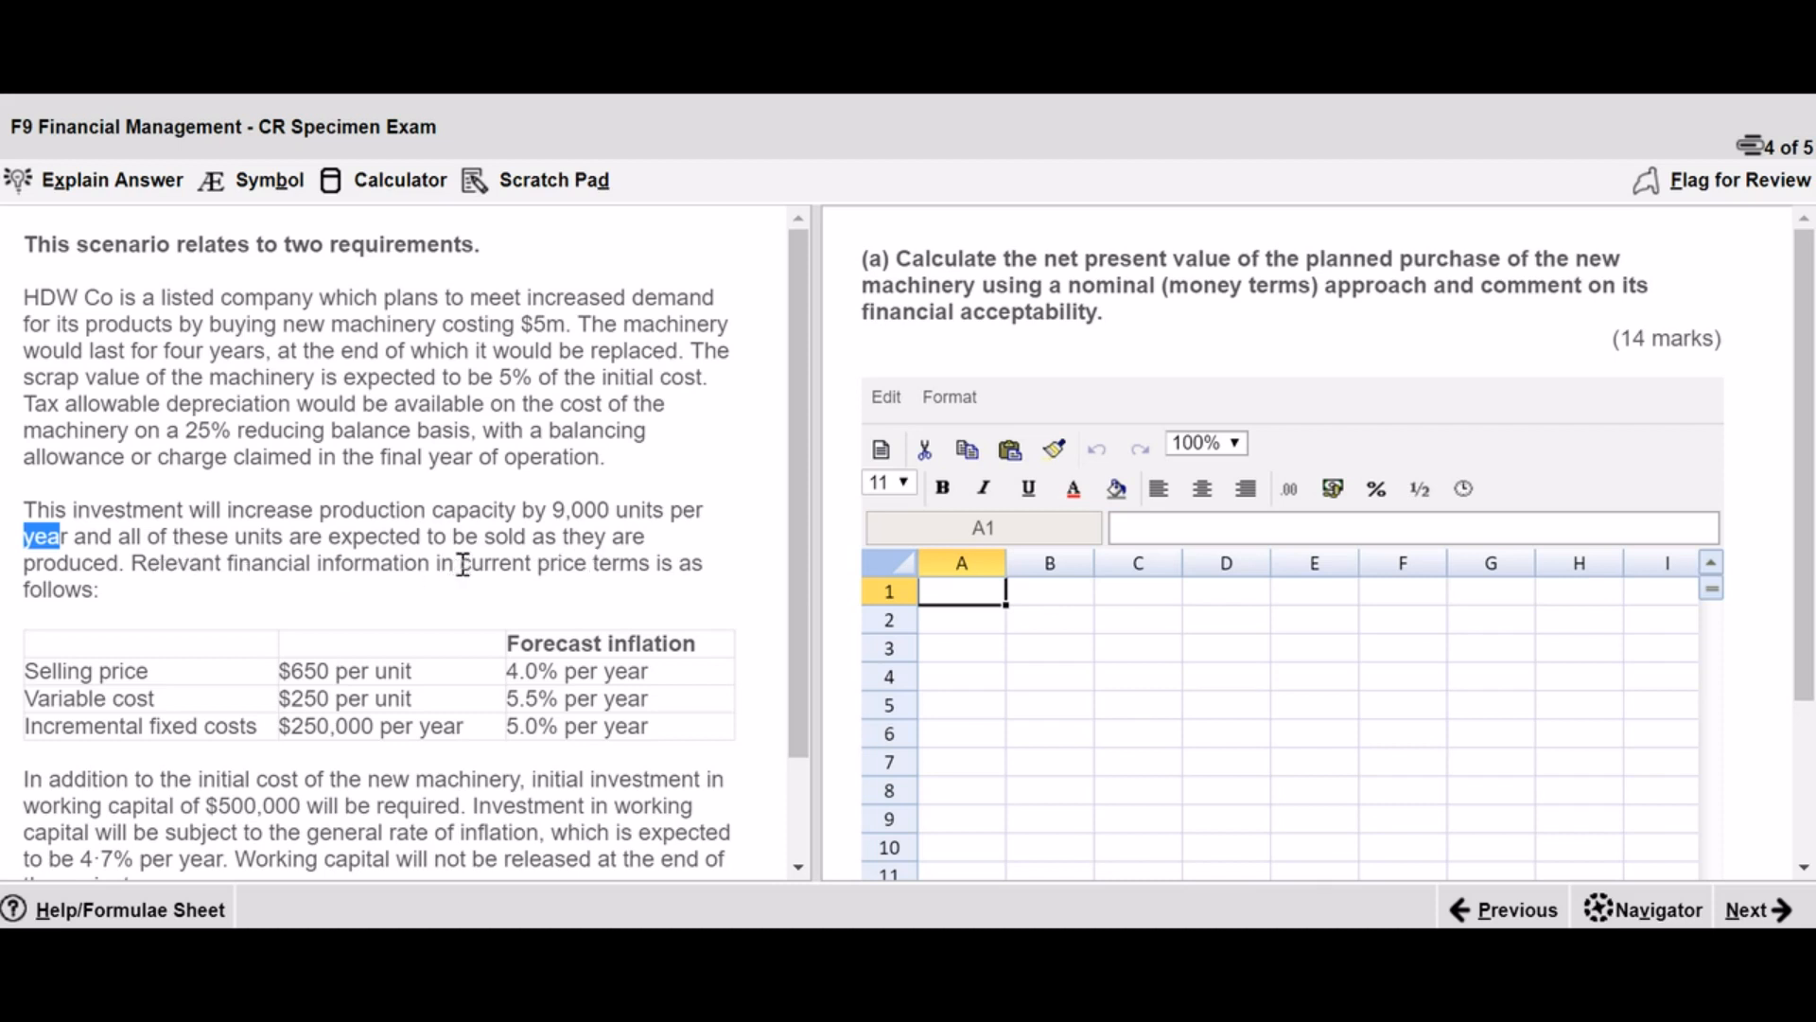
{"action": "left_click_drag", "start_coordinate": [464, 564], "coordinate": [644, 560]}
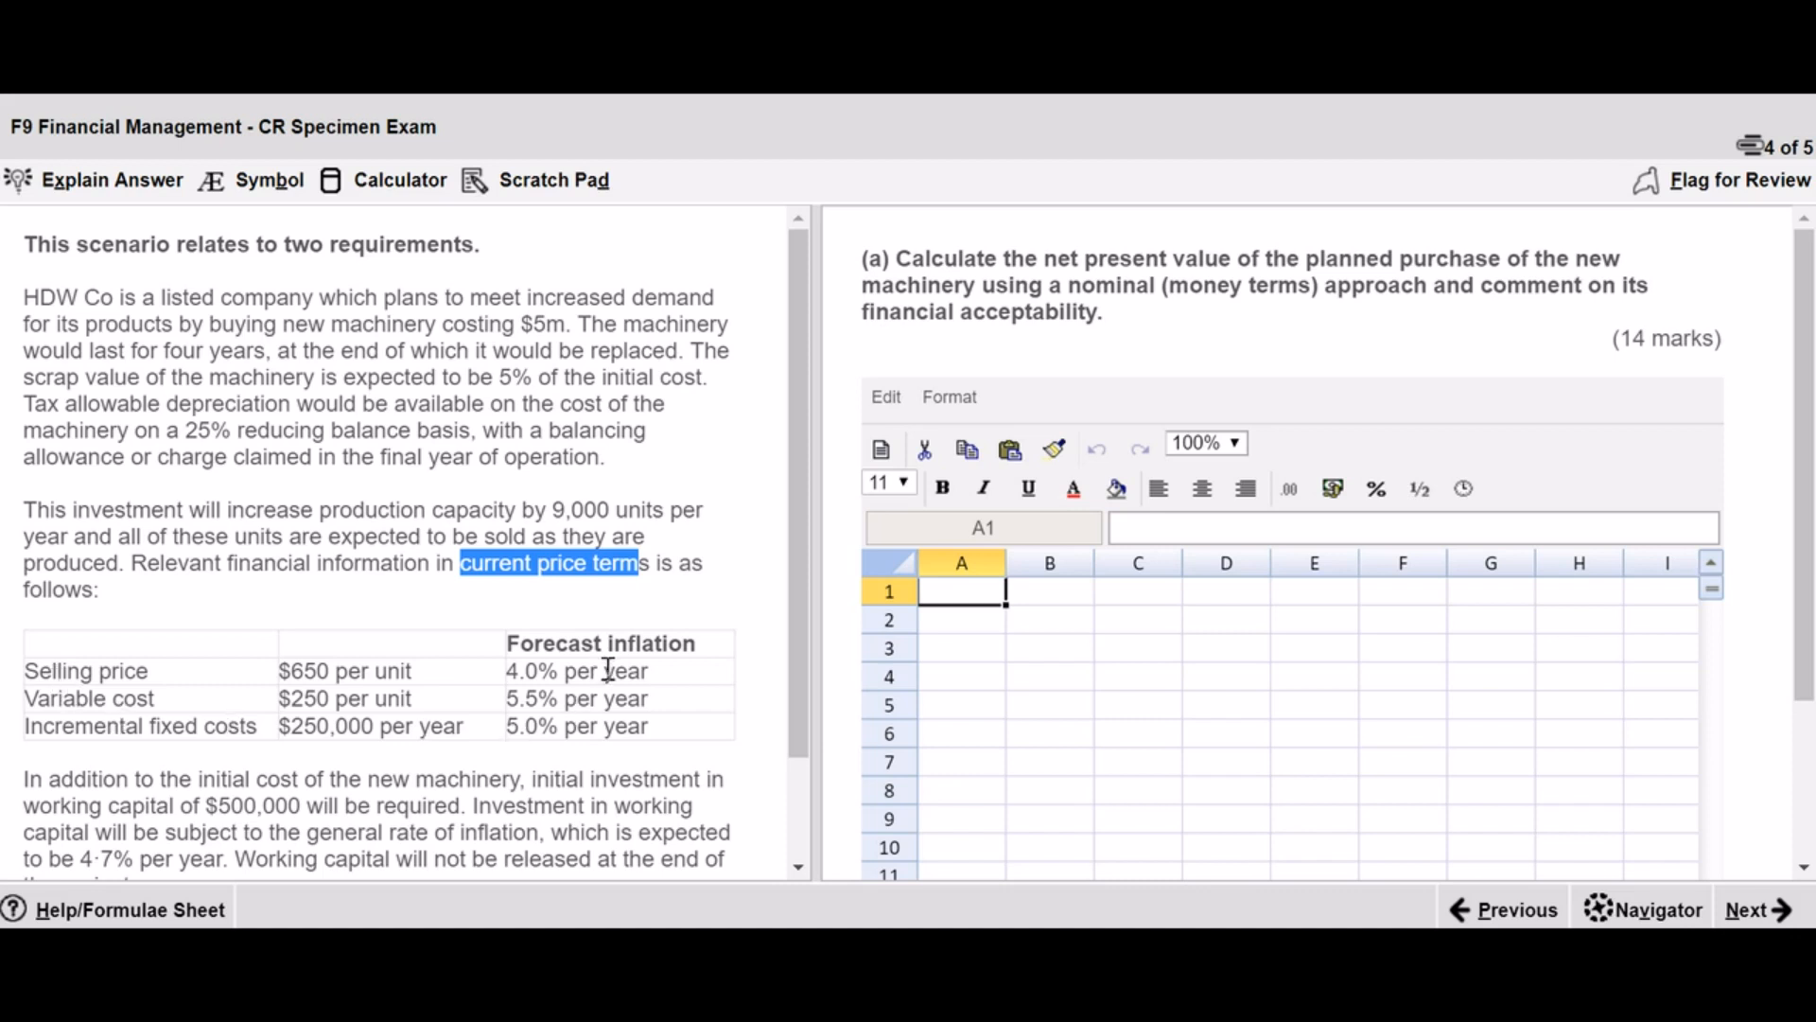
- Examine the scenario's working capital investment, general inflation rate, tax rate and timing, and after-tax cost of capital
{"action": "scroll", "coordinate": [802, 609], "scroll_direction": "down", "scroll_amount": 3}
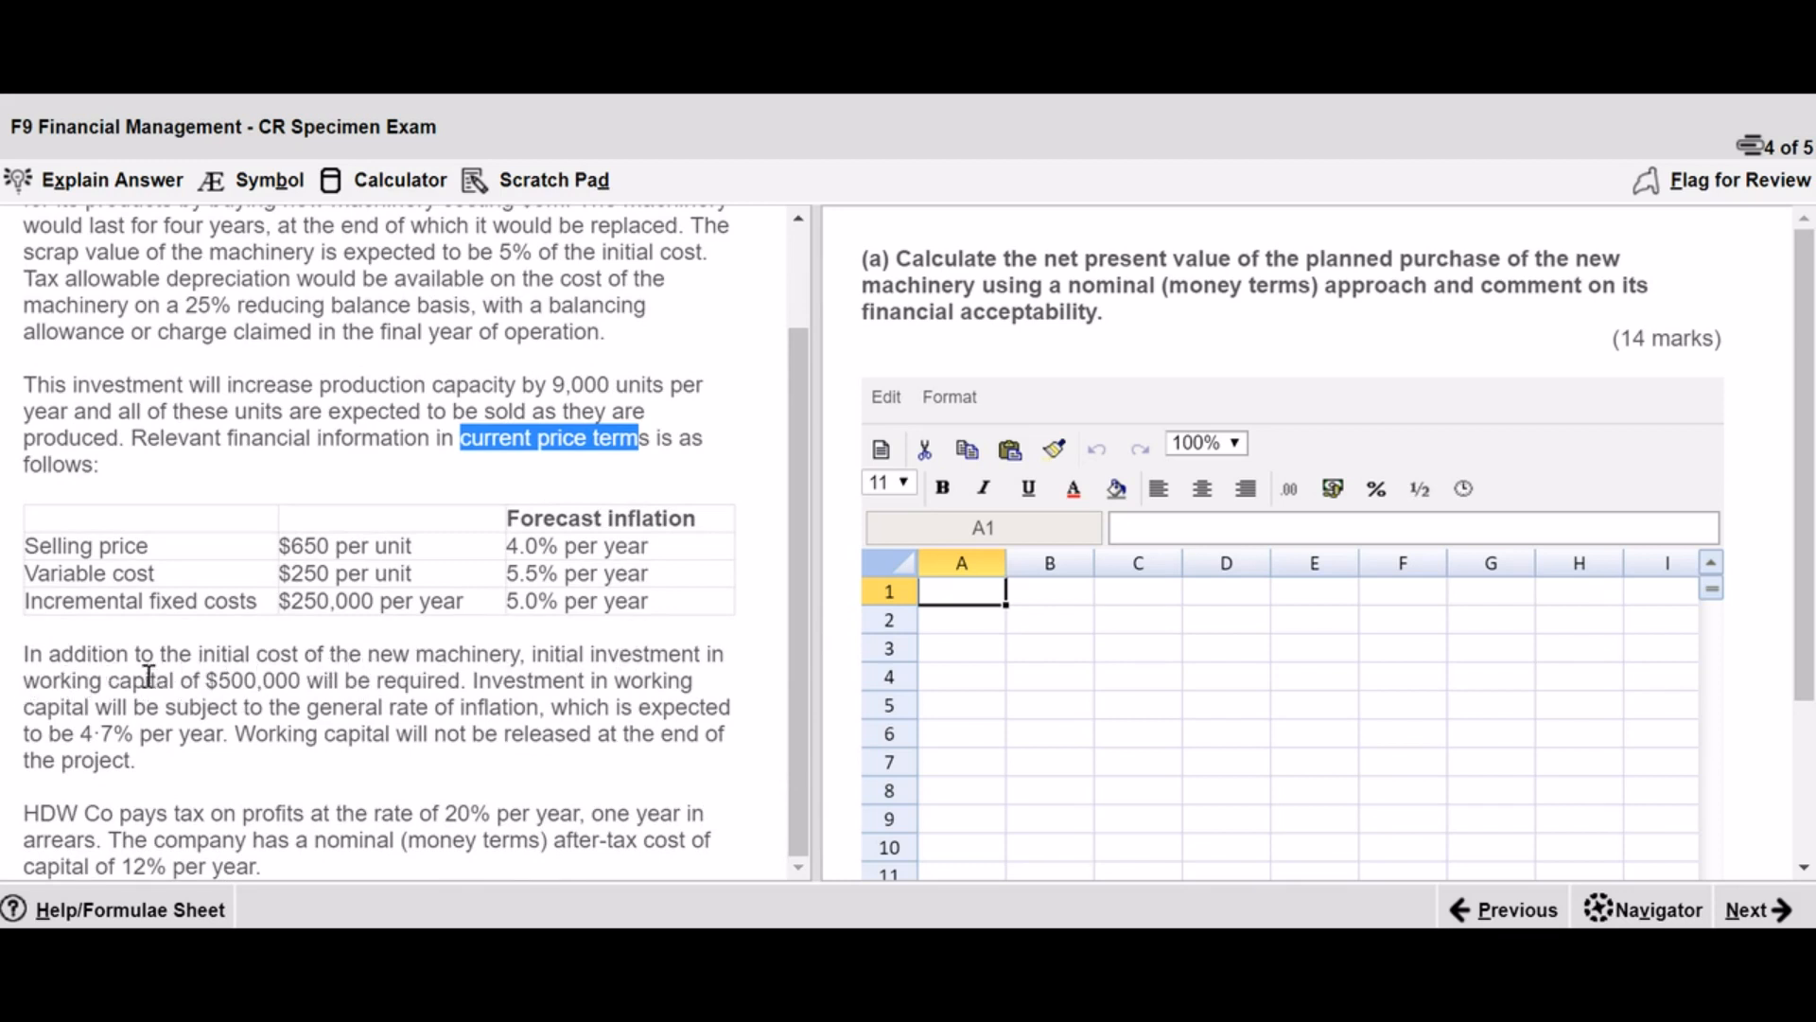
{"action": "left_click", "coordinate": [196, 681]}
{"action": "left_click_drag", "start_coordinate": [197, 681], "coordinate": [324, 681]}
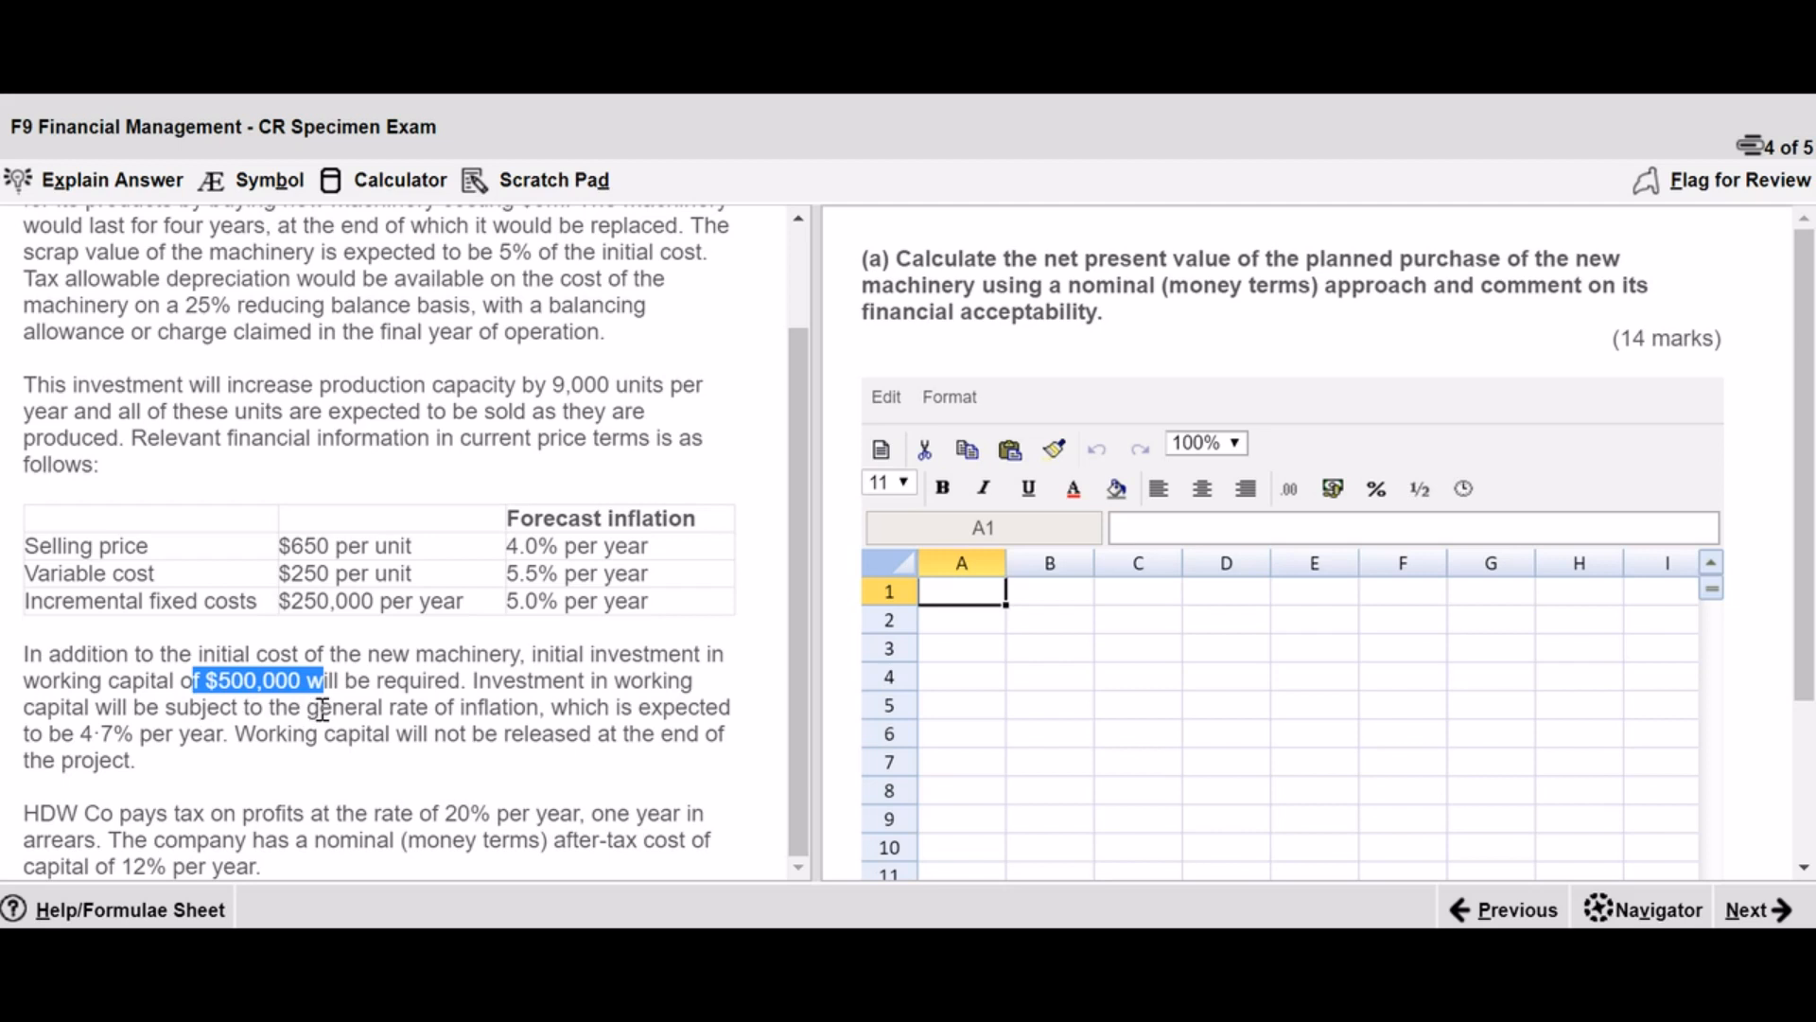
{"action": "left_click_drag", "start_coordinate": [409, 708], "coordinate": [541, 704]}
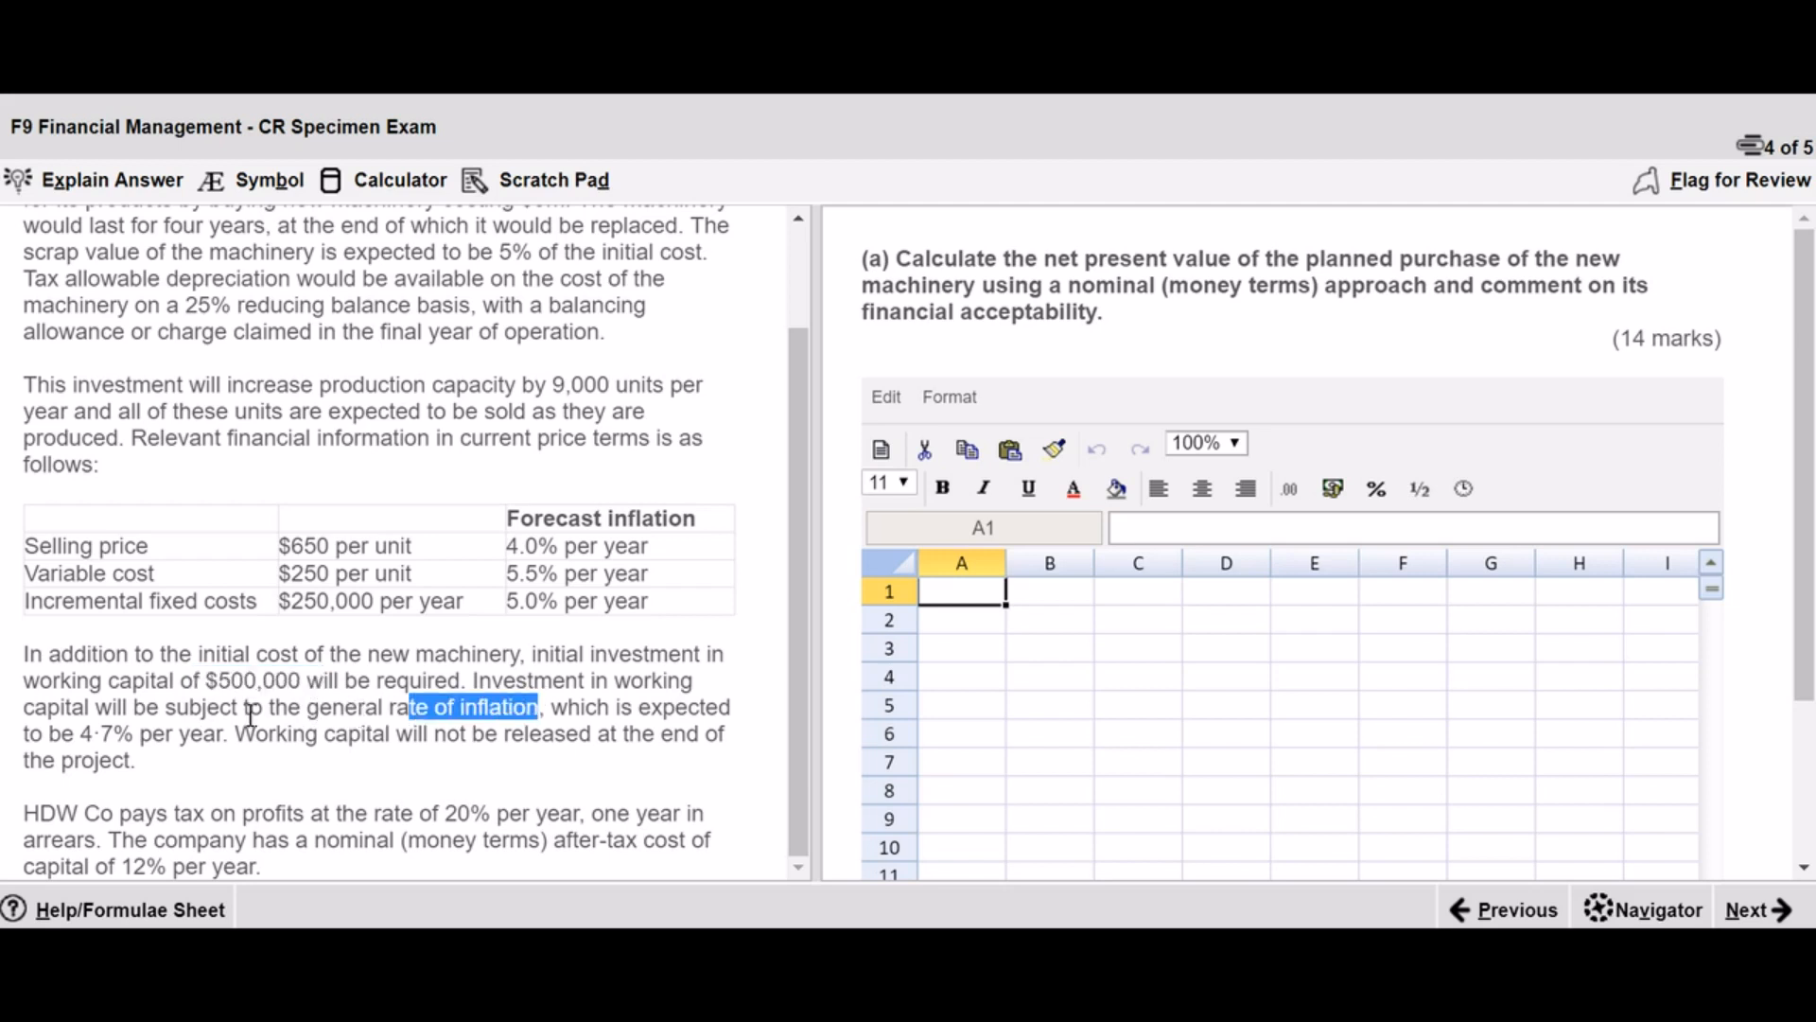
{"action": "left_click_drag", "start_coordinate": [94, 734], "coordinate": [219, 735]}
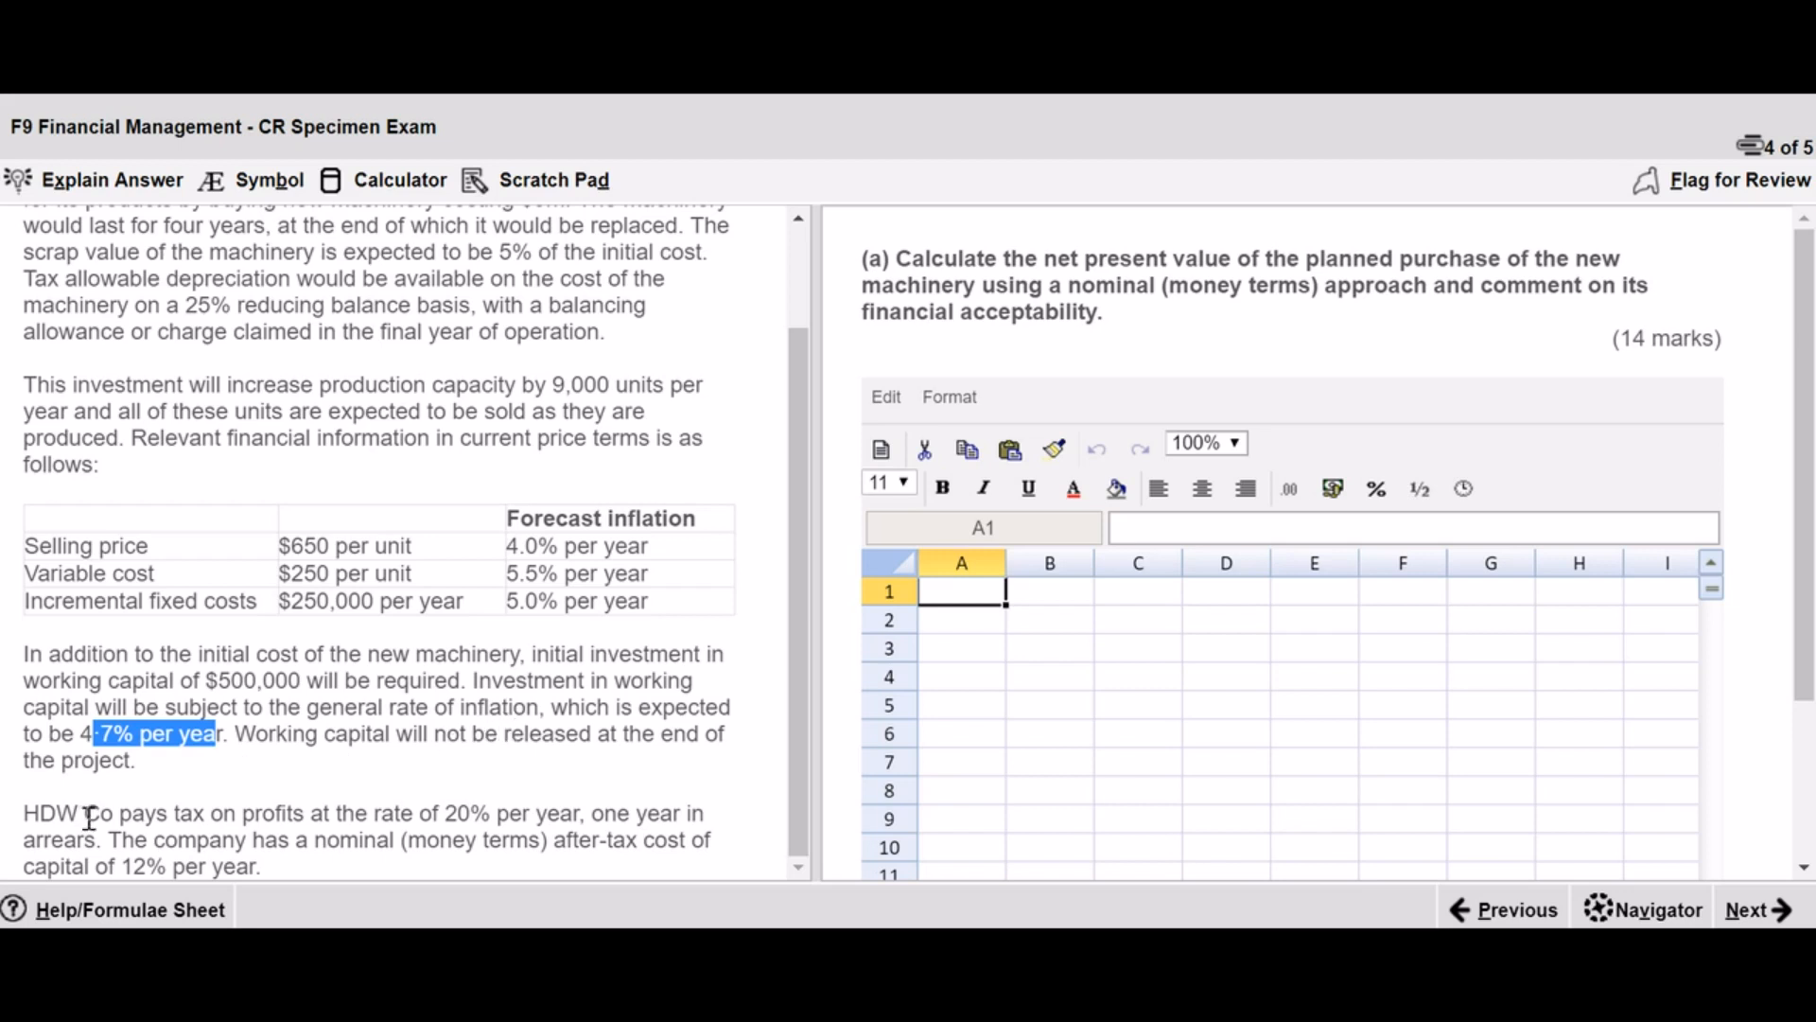
{"action": "left_click_drag", "start_coordinate": [437, 814], "coordinate": [689, 815]}
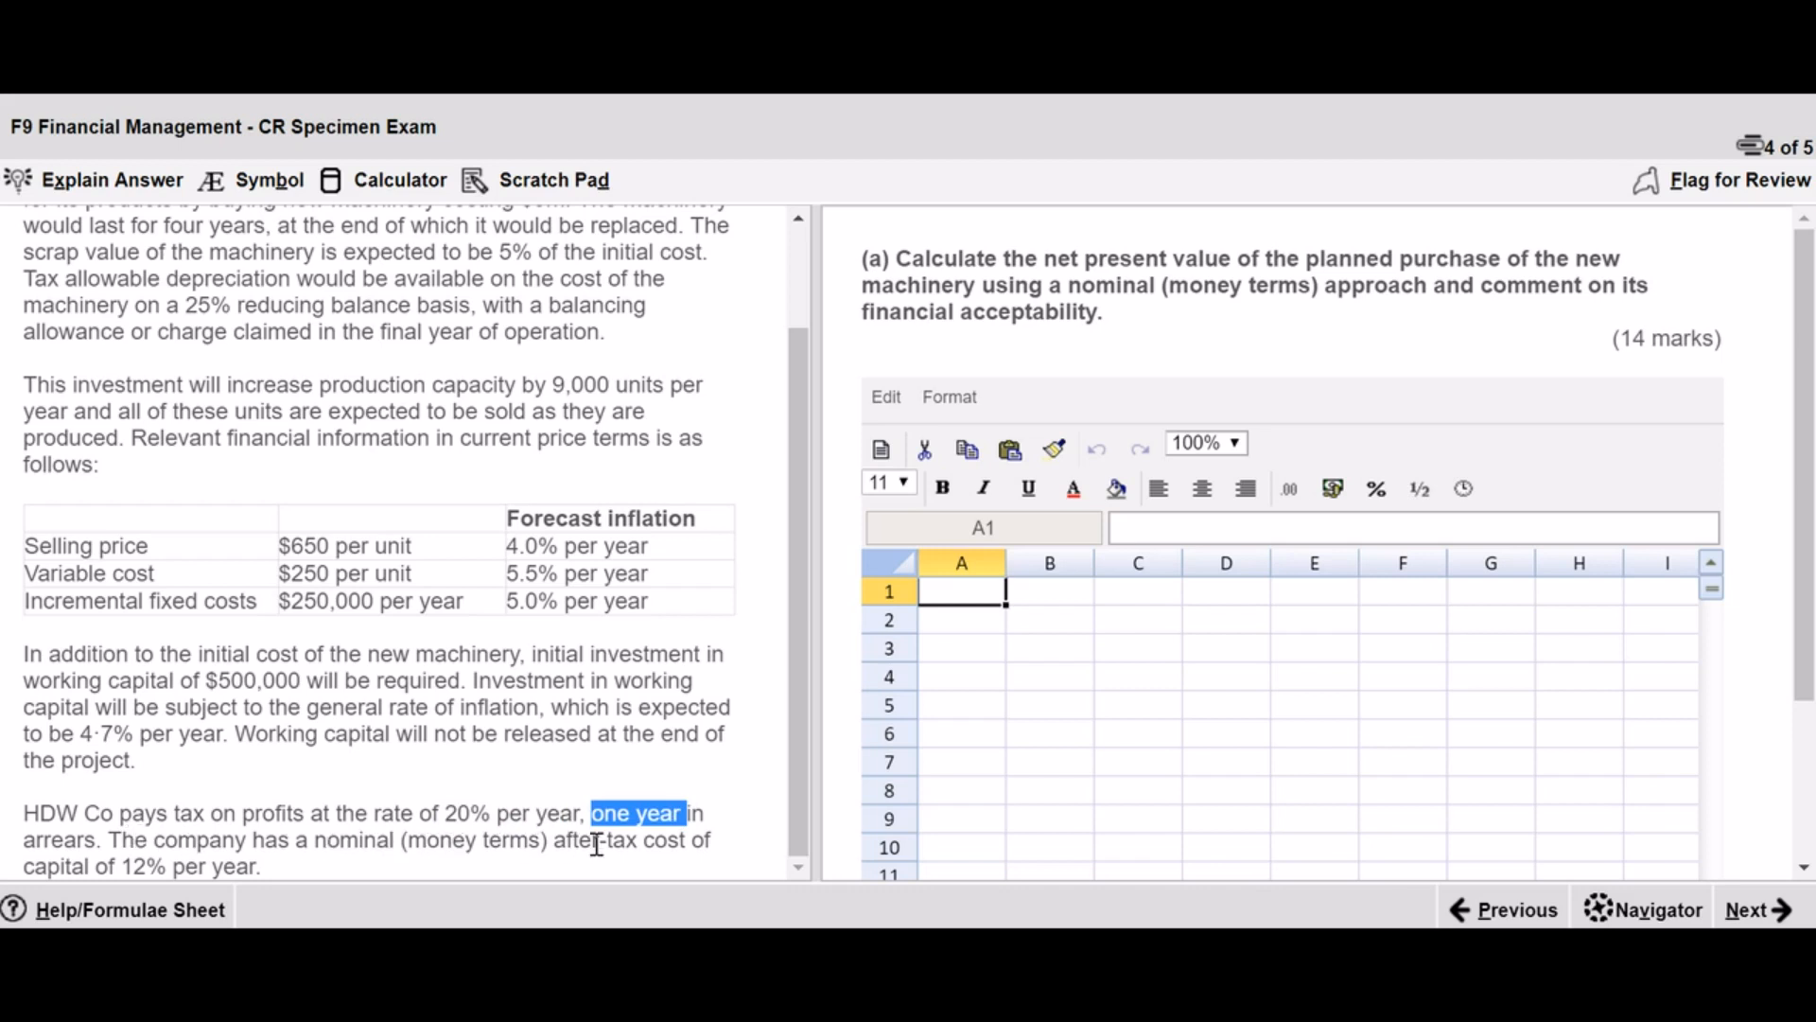
{"action": "left_click_drag", "start_coordinate": [593, 840], "coordinate": [685, 840]}
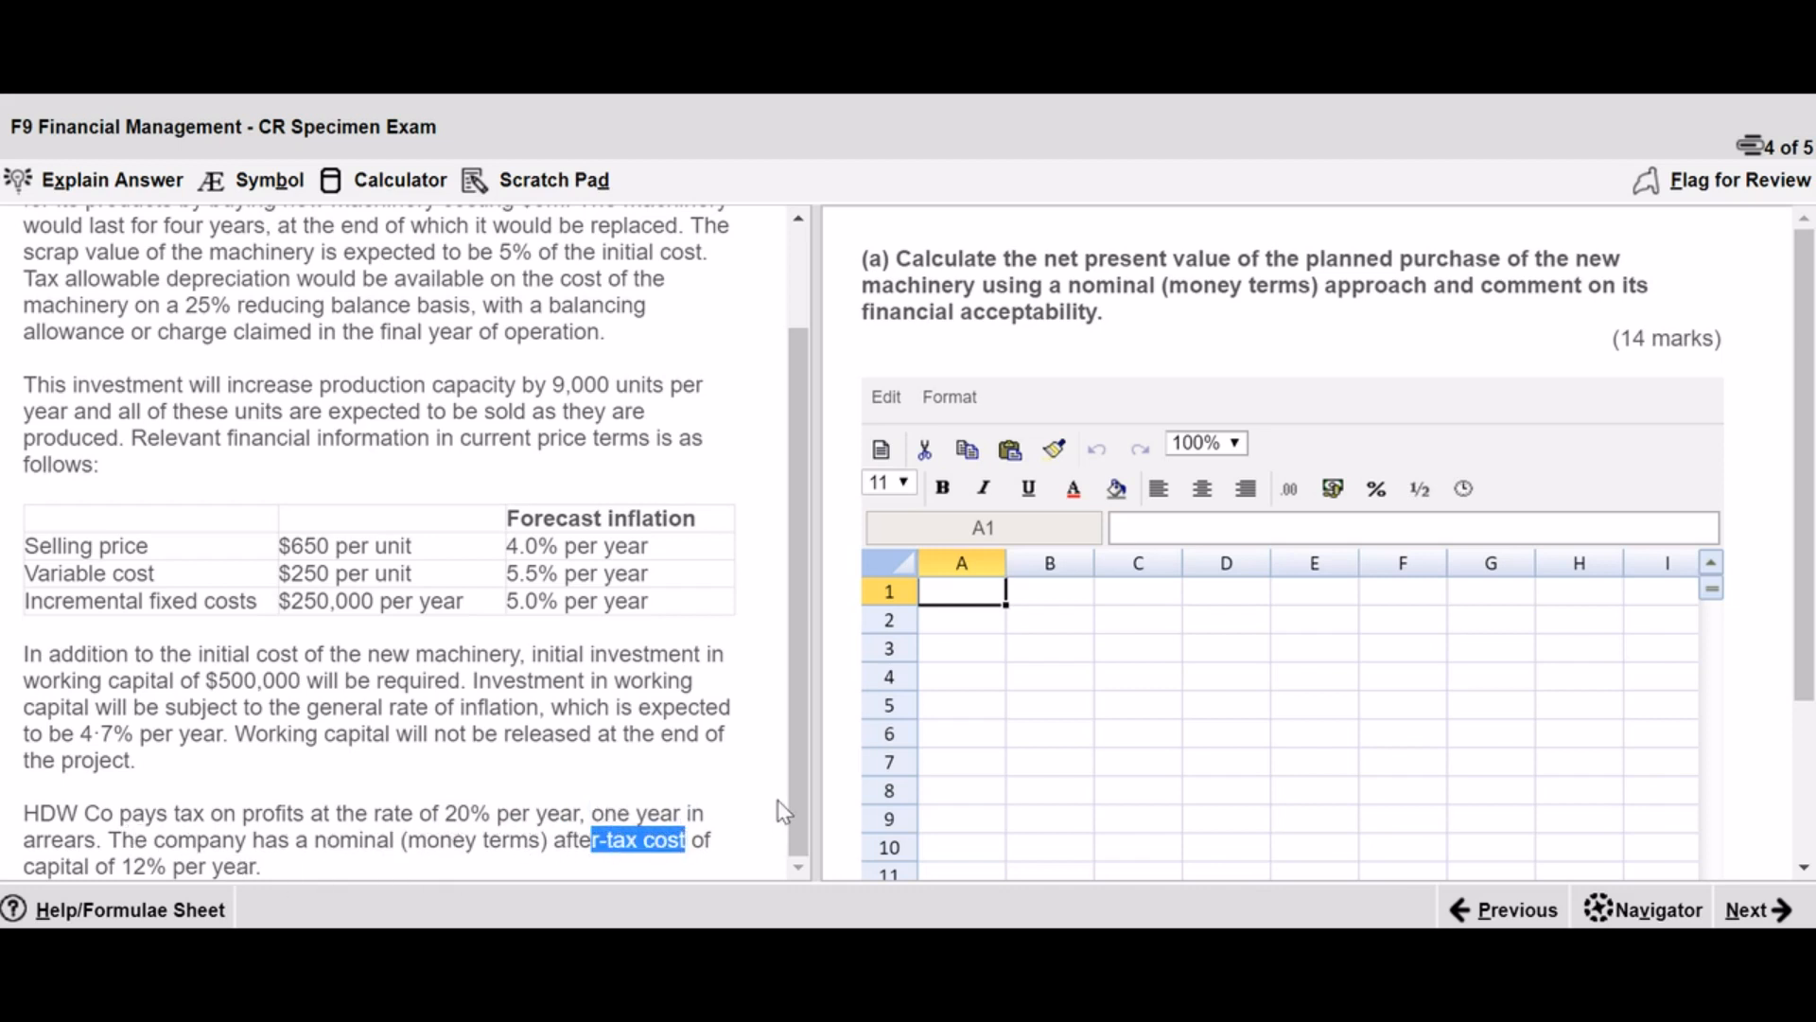
{"action": "left_click_drag", "start_coordinate": [797, 806], "coordinate": [799, 645]}
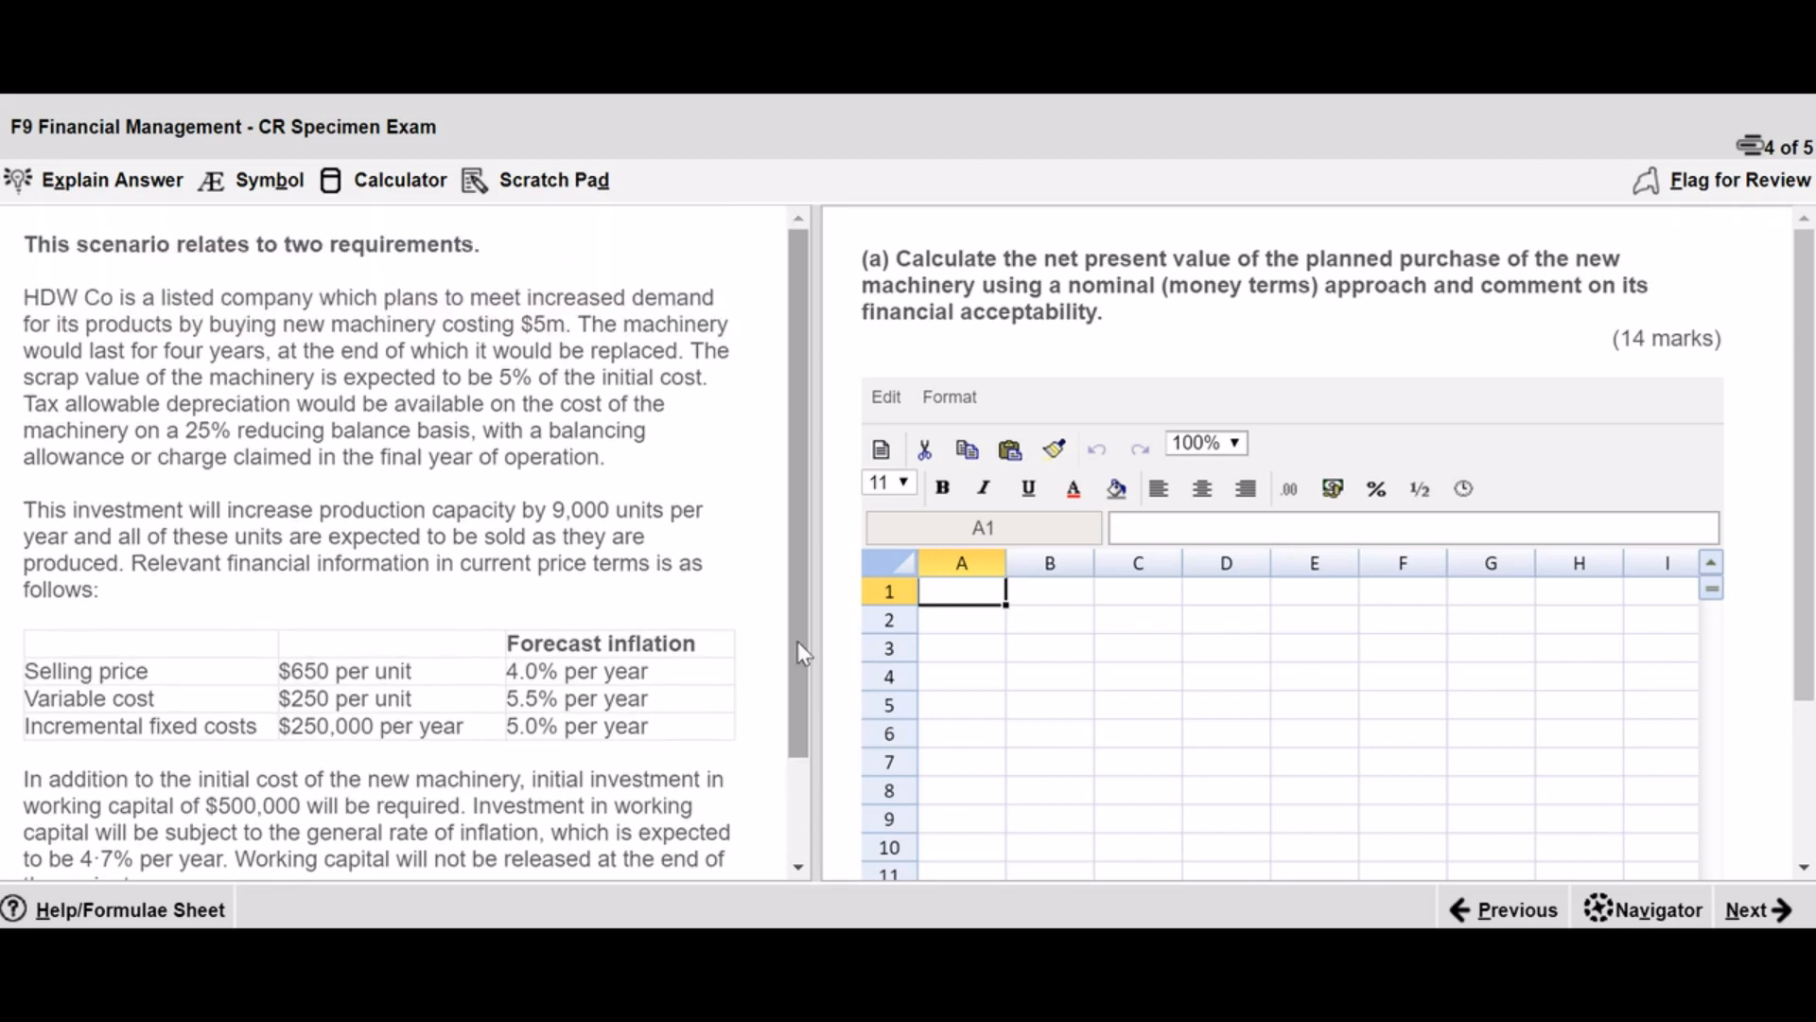
- Enter the heading "W1 - Sales ($)" in cell A1
{"action": "left_click", "coordinate": [968, 593]}
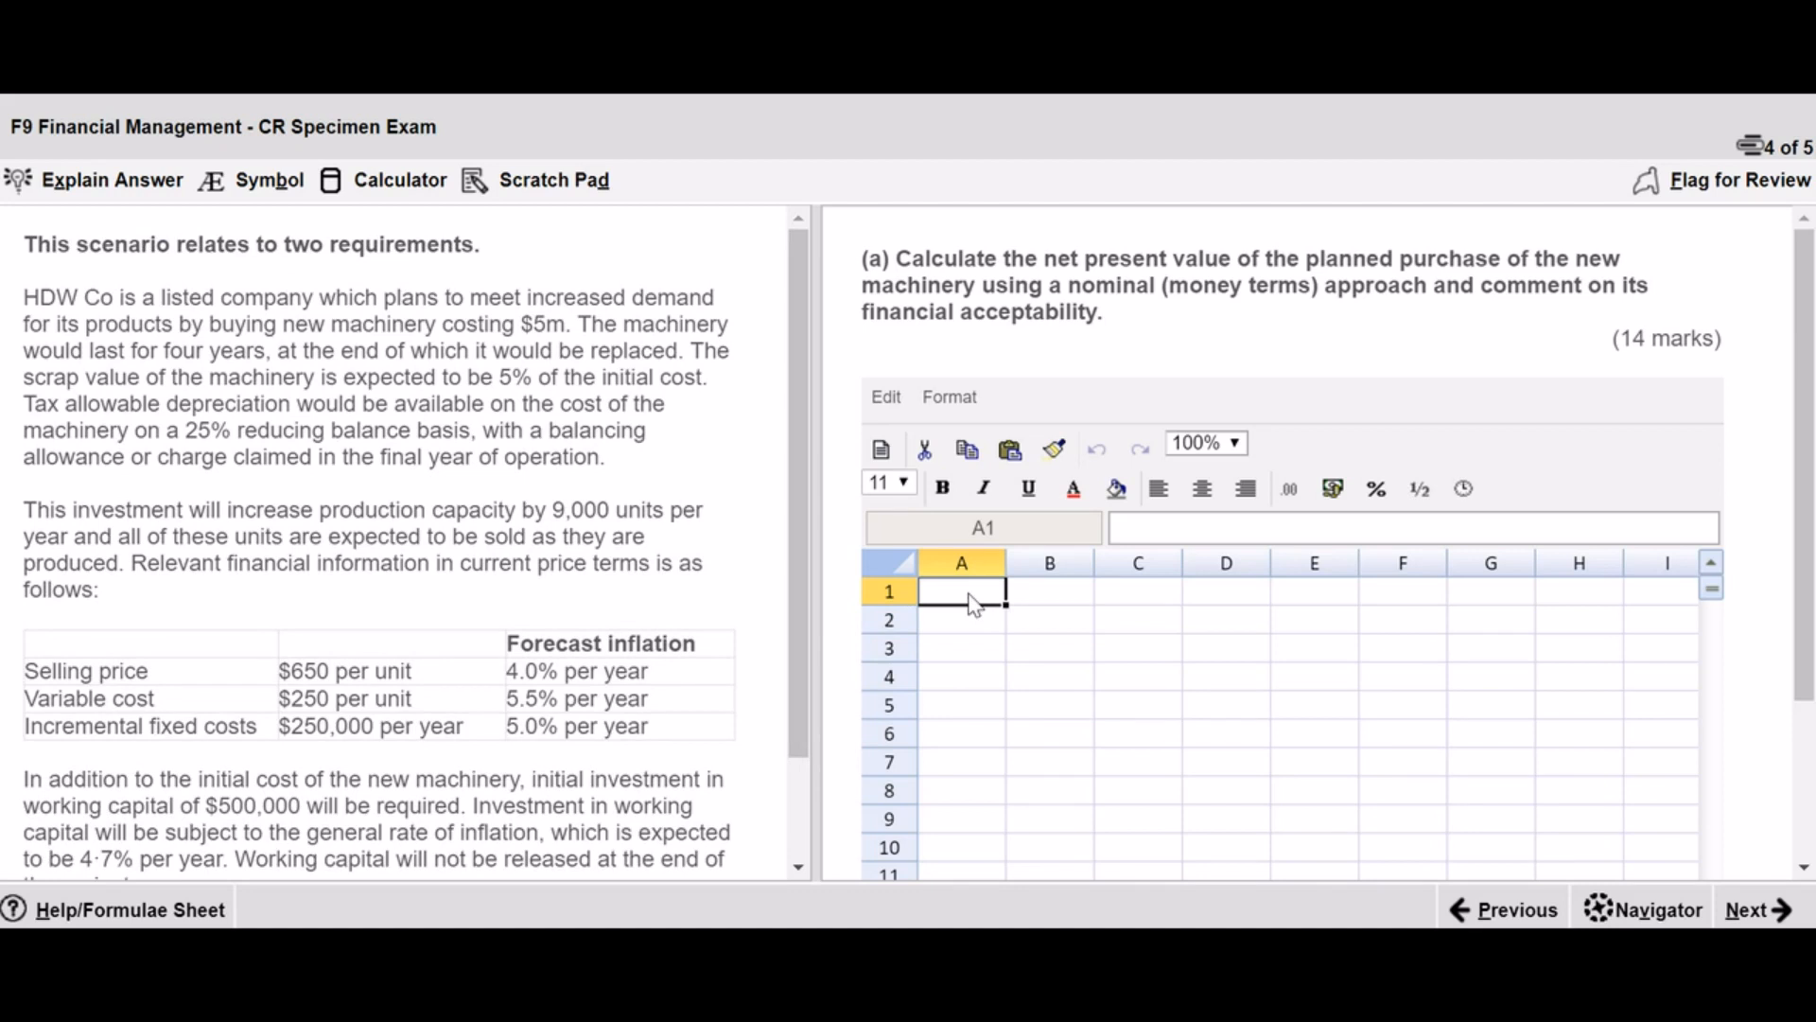
{"action": "type", "text": "W1 - Sales ("}
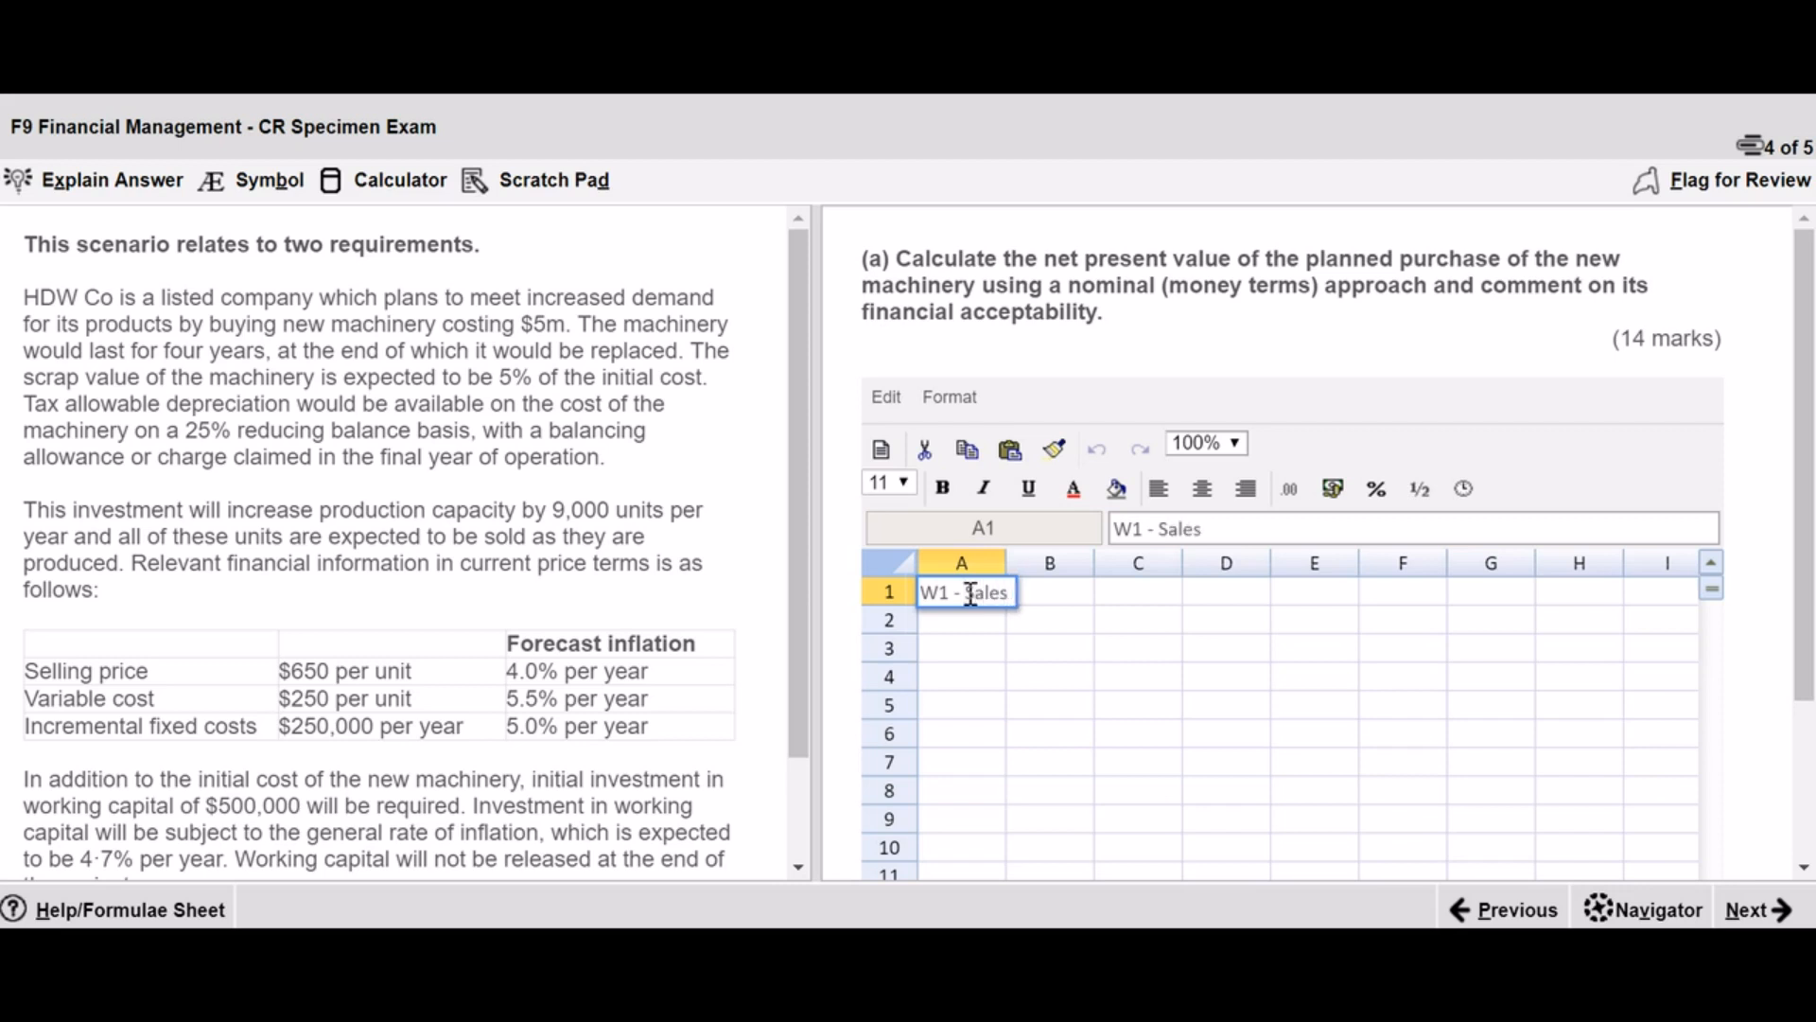
{"action": "type", "text": "$)"}
{"action": "key", "text": "Return"}
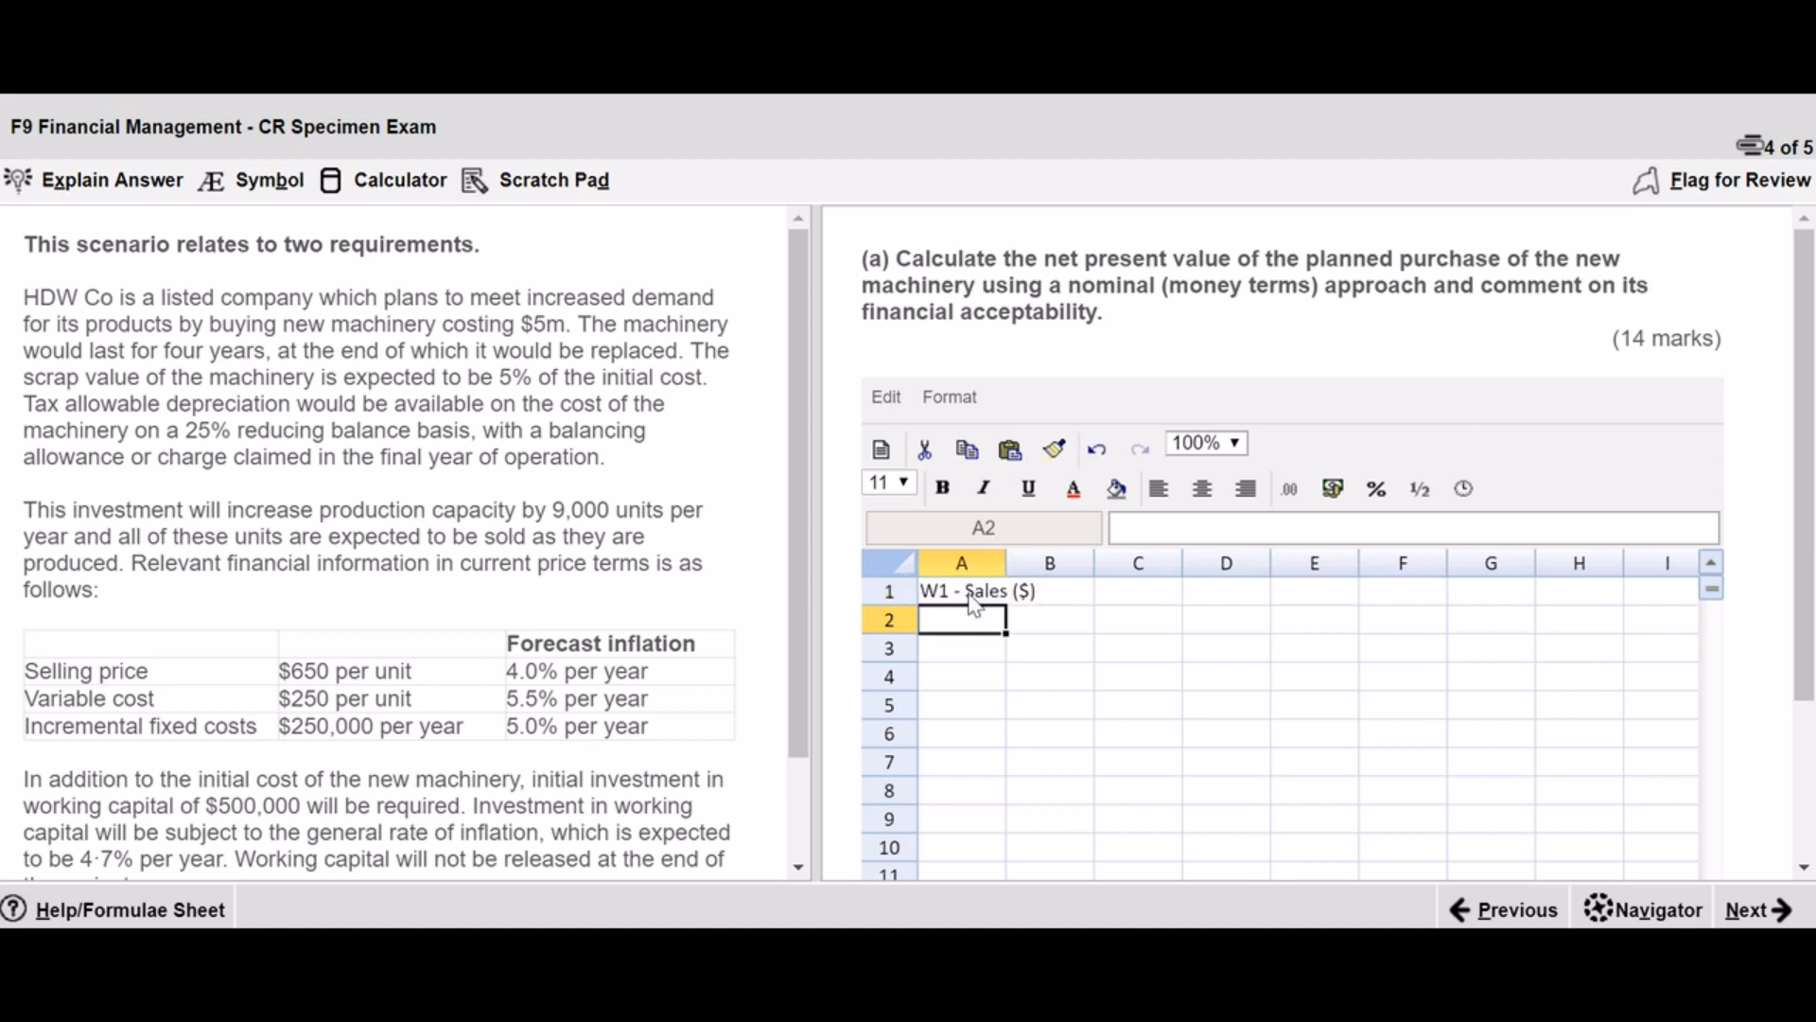
- Number the year columns 1 to 4 in cells B2 to E2
{"action": "key", "text": "Tab"}
{"action": "type", "text": "1"}
{"action": "key", "text": "Tab"}
{"action": "type", "text": "2"}
{"action": "key", "text": "Tab"}
{"action": "type", "text": "3"}
{"action": "key", "text": "Tab"}
{"action": "type", "text": "4"}
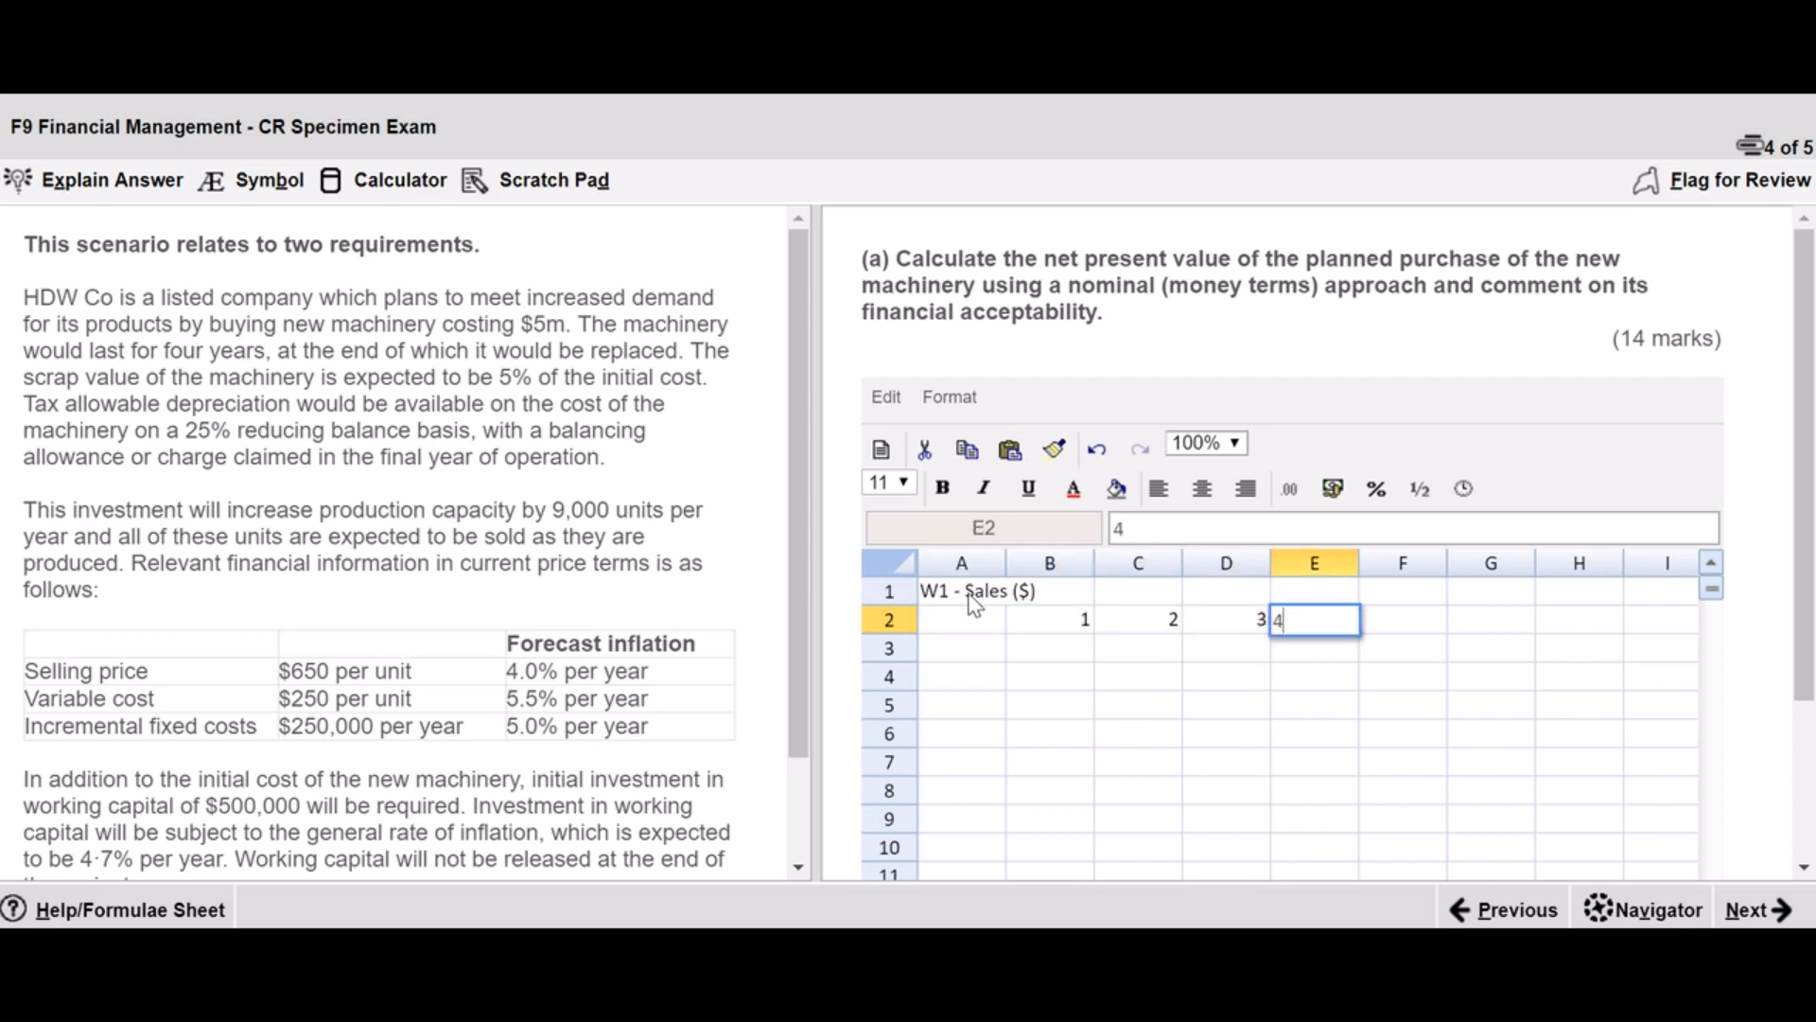
{"action": "key", "text": "Return"}
- Label cell A3 "SP" and enter the year 1 selling price of 650 in B3
{"action": "key", "text": "Left"}
{"action": "key", "text": "Left"}
{"action": "key", "text": "Left"}
{"action": "key", "text": "Left"}
{"action": "type", "text": "SP"}
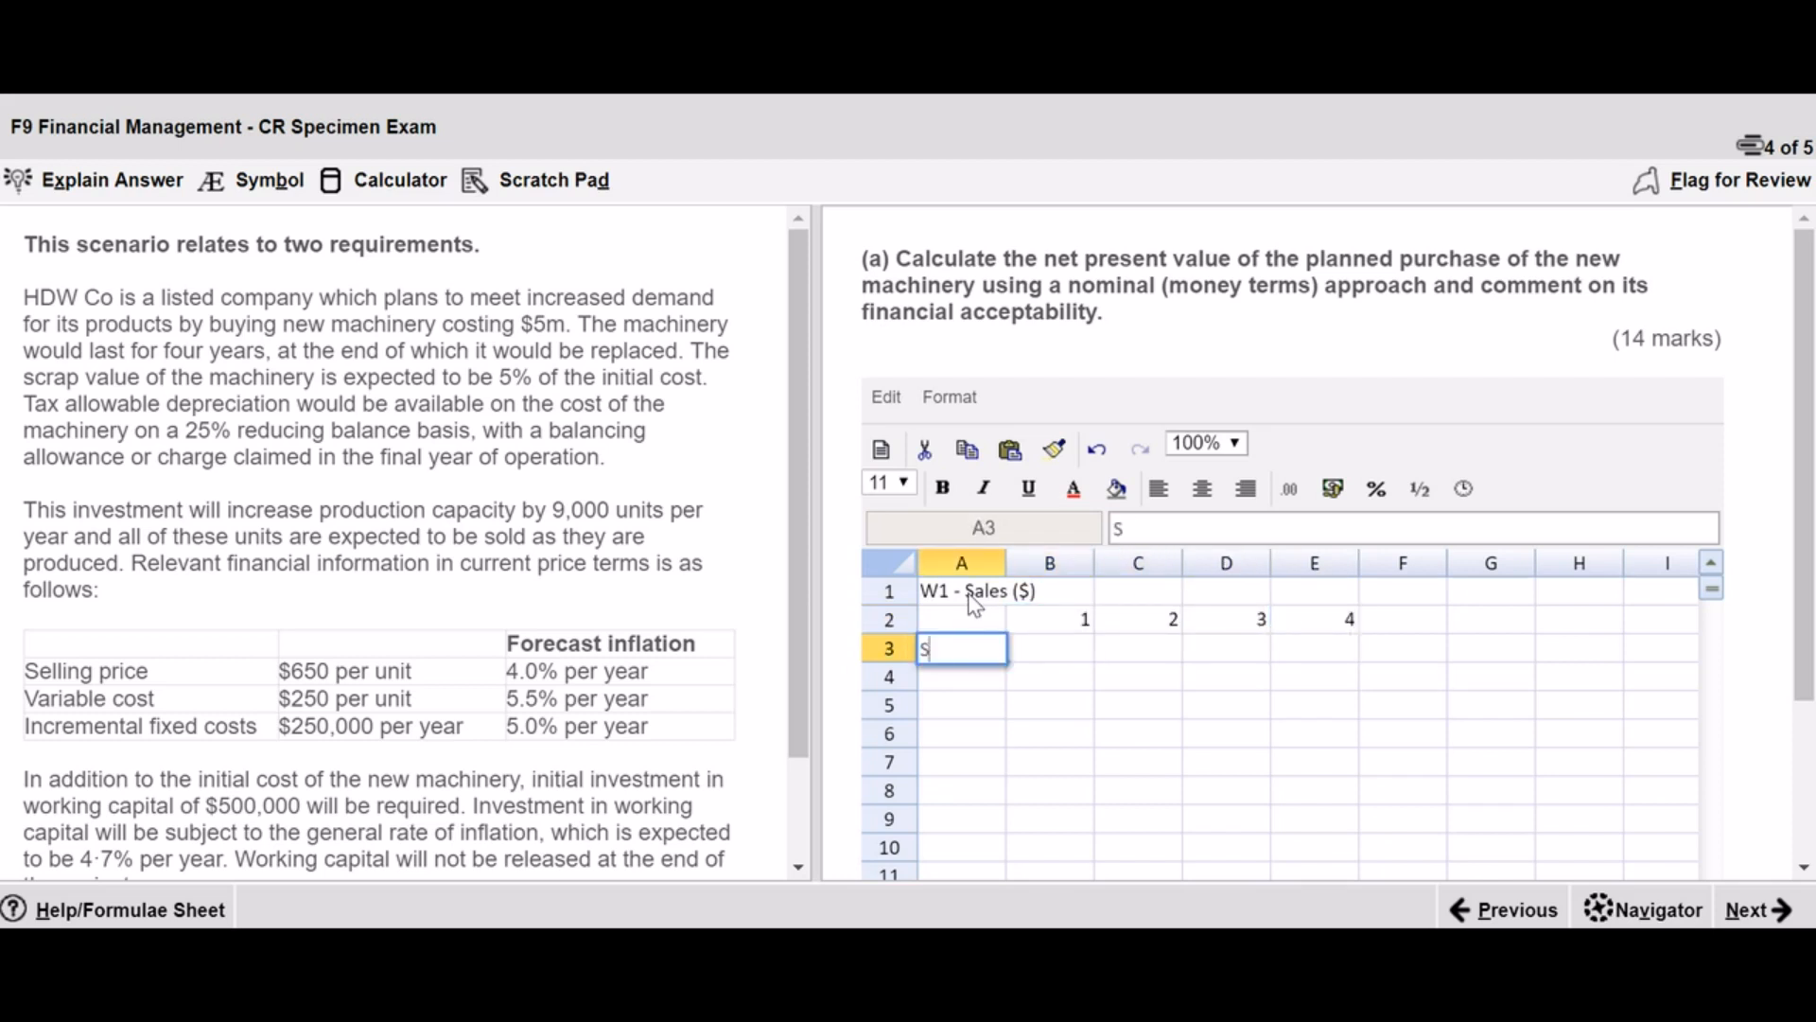
{"action": "key", "text": "Tab"}
{"action": "type", "text": "650"}
{"action": "key", "text": "Right"}
- Copy the year 1 selling price in B3 across to years 2 to 4 in C3 to E3
{"action": "key", "text": "Left"}
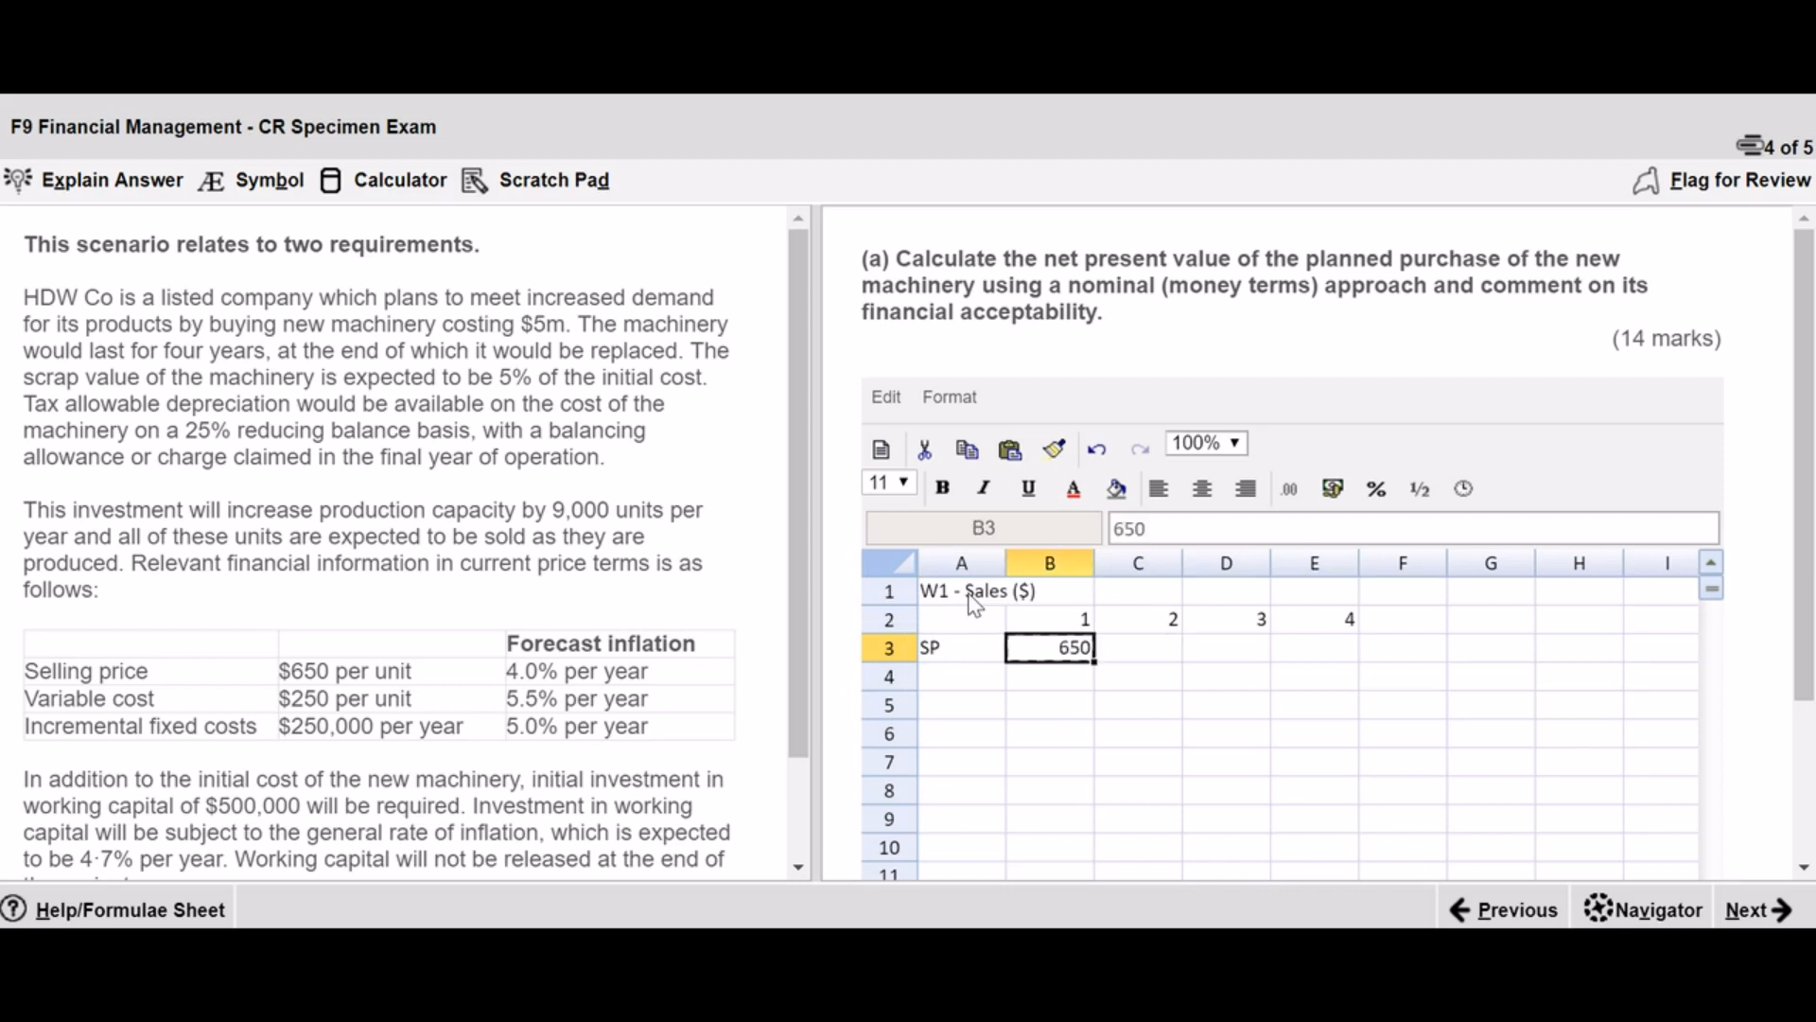
{"action": "key", "text": "ctrl+c"}
{"action": "key", "text": "Right"}
{"action": "key", "text": "ctrl+v"}
{"action": "key", "text": "Right"}
{"action": "key", "text": "ctrl+v"}
{"action": "key", "text": "Right"}
{"action": "key", "text": "ctrl+v"}
- Label cell A4 "Inflated SP" and calculate the year 1 inflated price in B4 with =b3*1.04
{"action": "key", "text": "Down"}
{"action": "key", "text": "Left"}
{"action": "key", "text": "Left"}
{"action": "key", "text": "Left"}
{"action": "key", "text": "Left"}
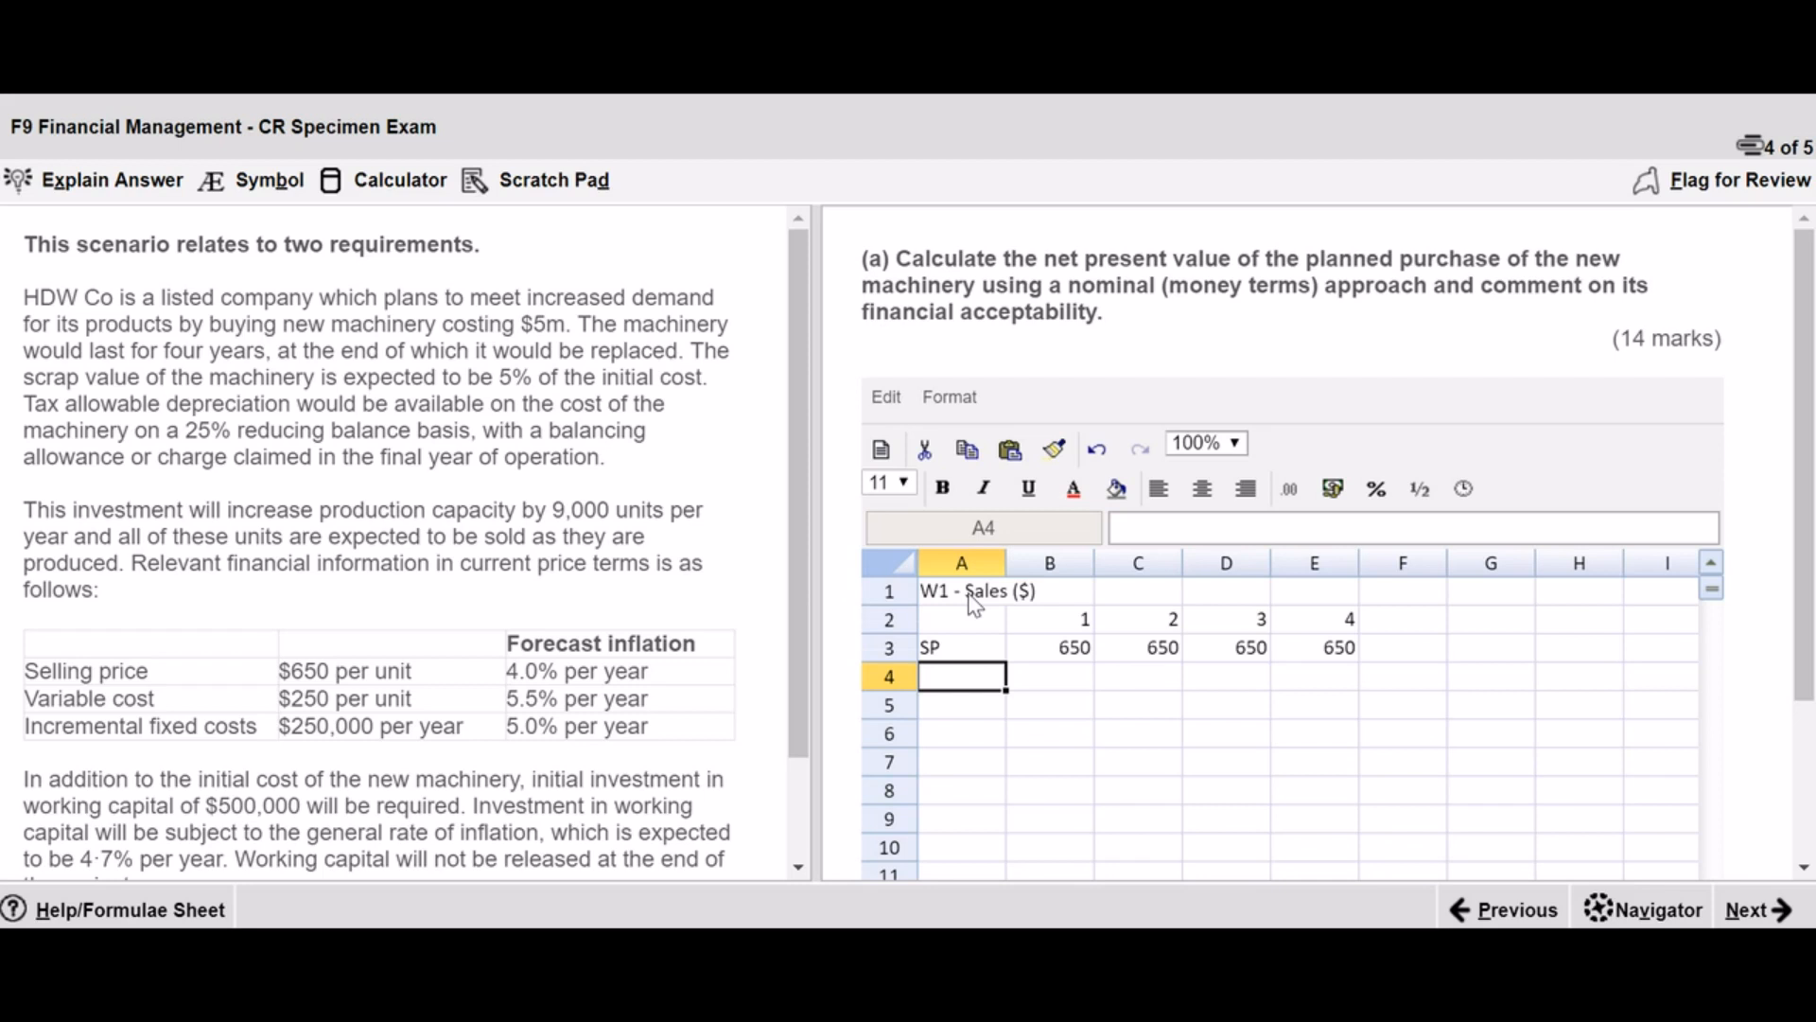
{"action": "type", "text": "Inflate"}
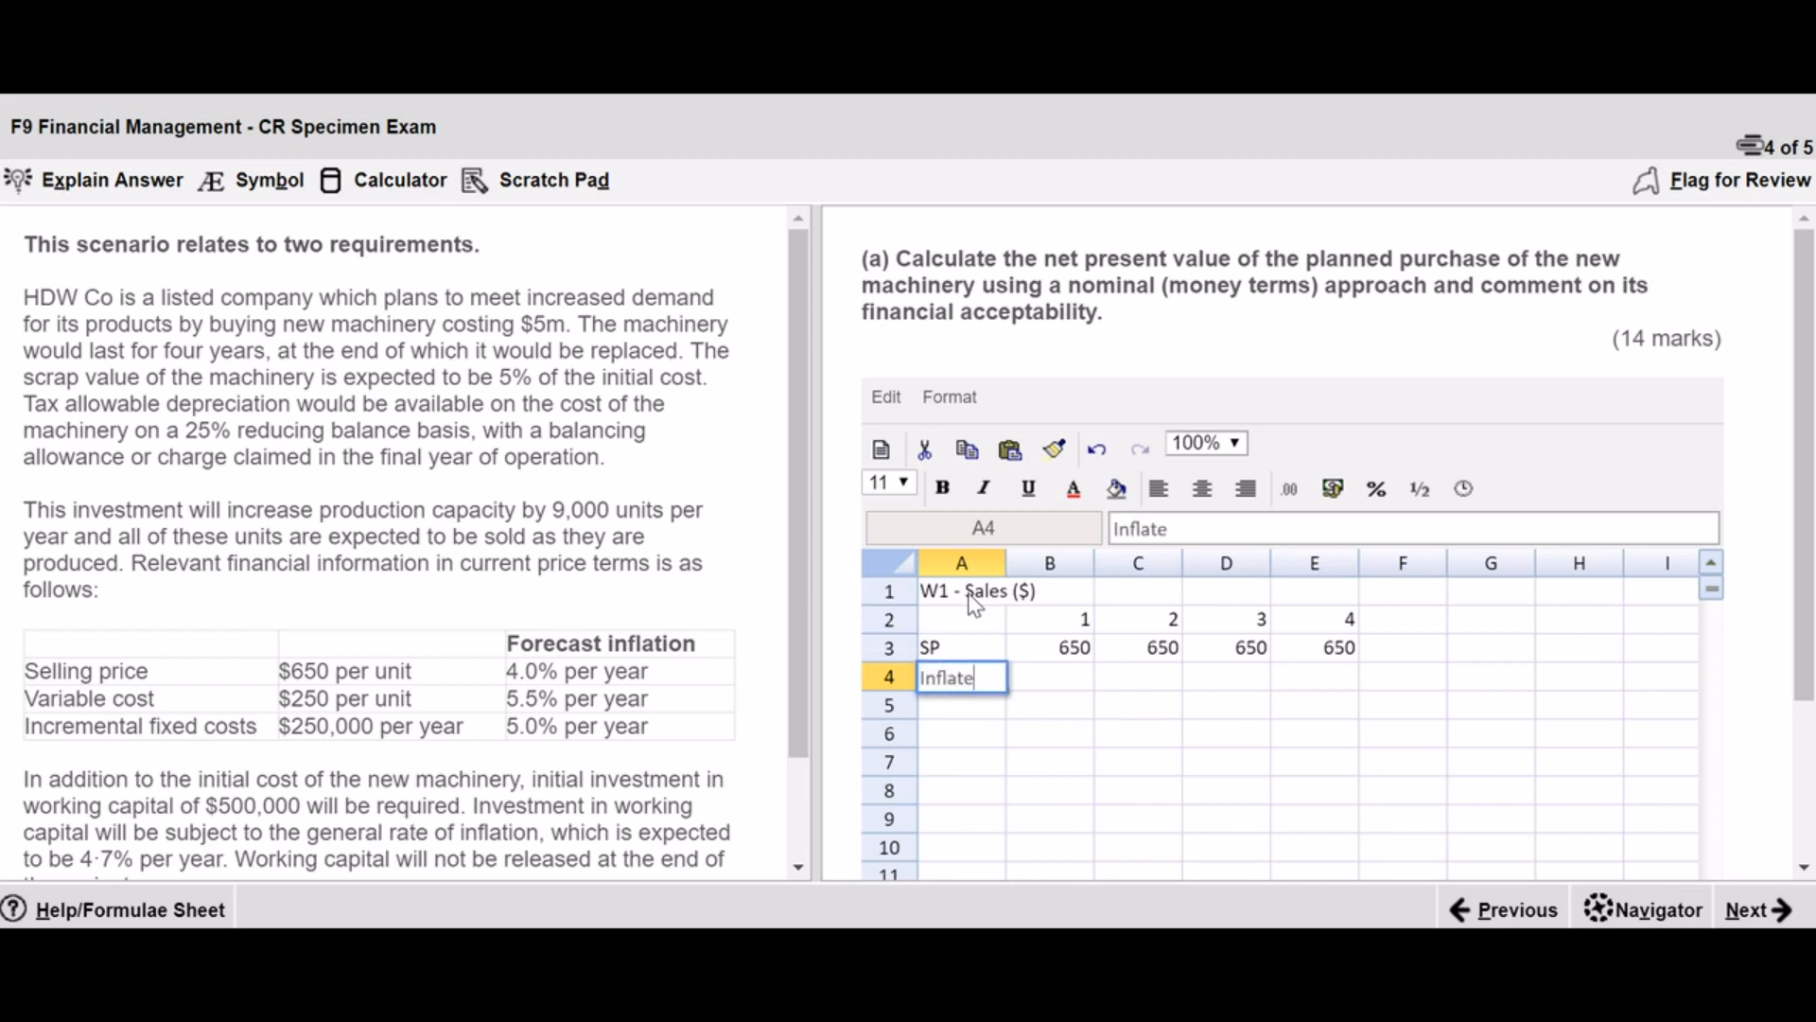
{"action": "type", "text": "d SP"}
{"action": "key", "text": "Tab"}
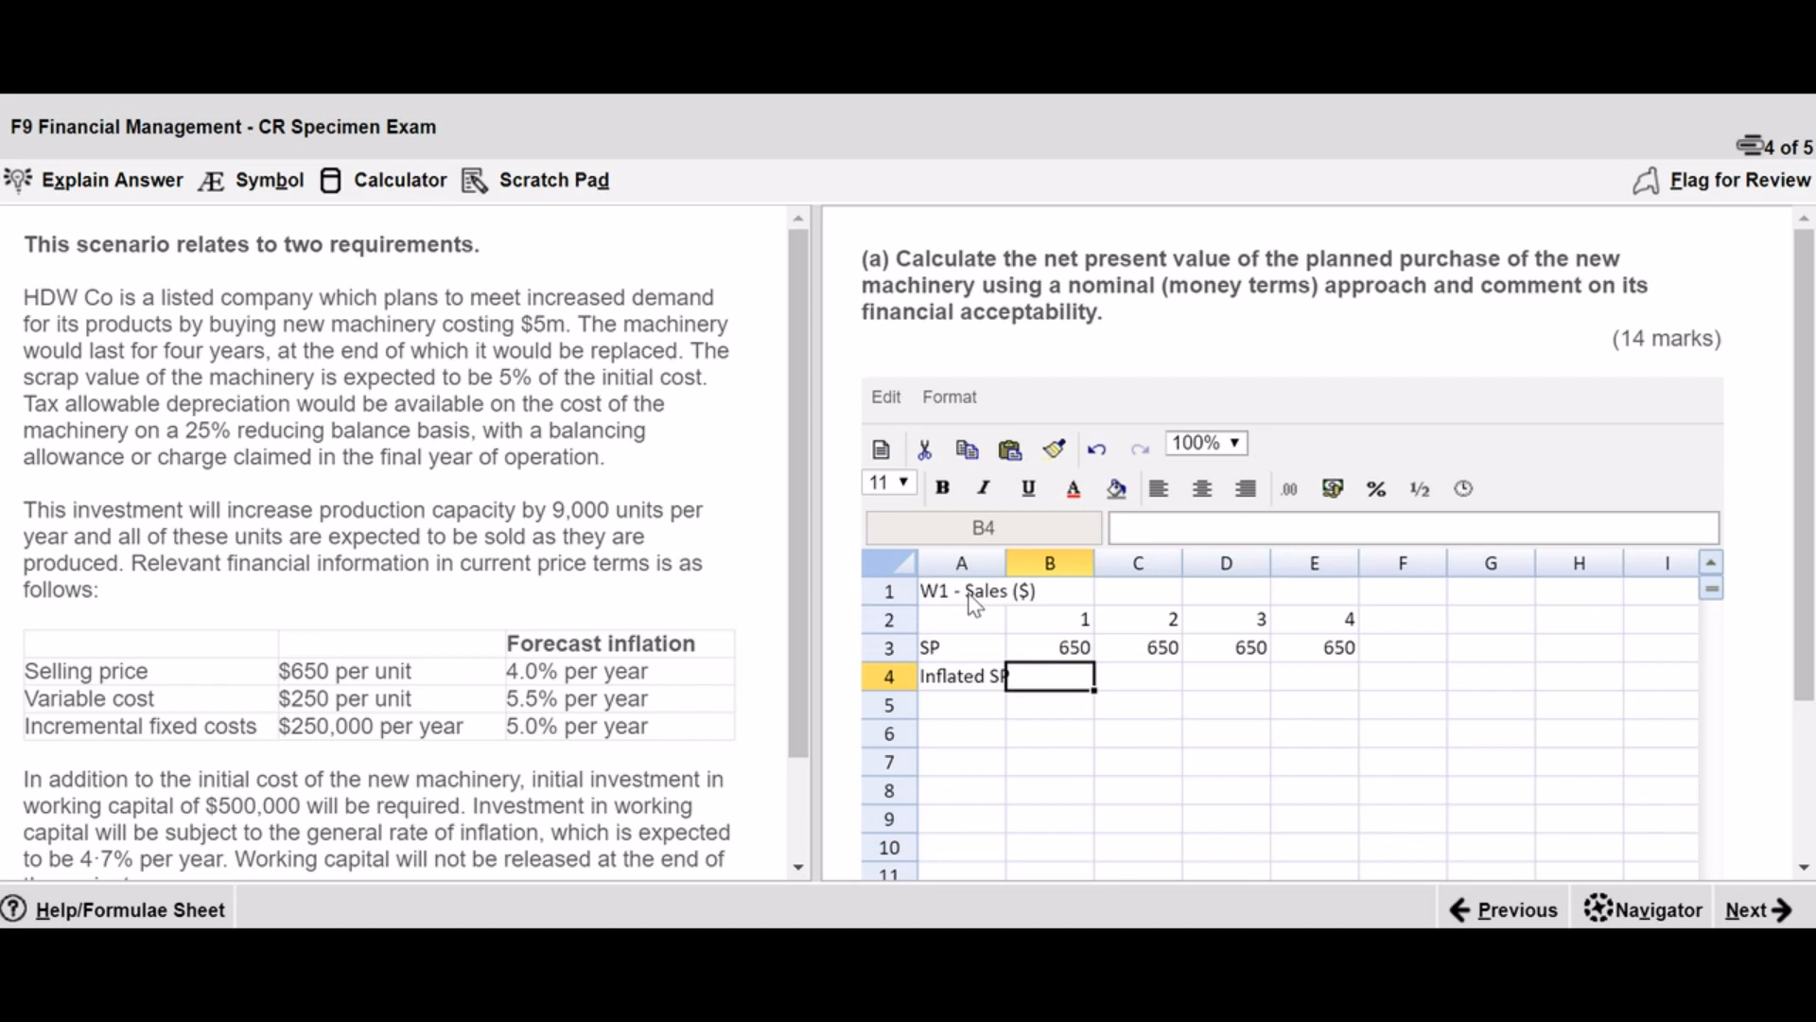
{"action": "type", "text": "="}
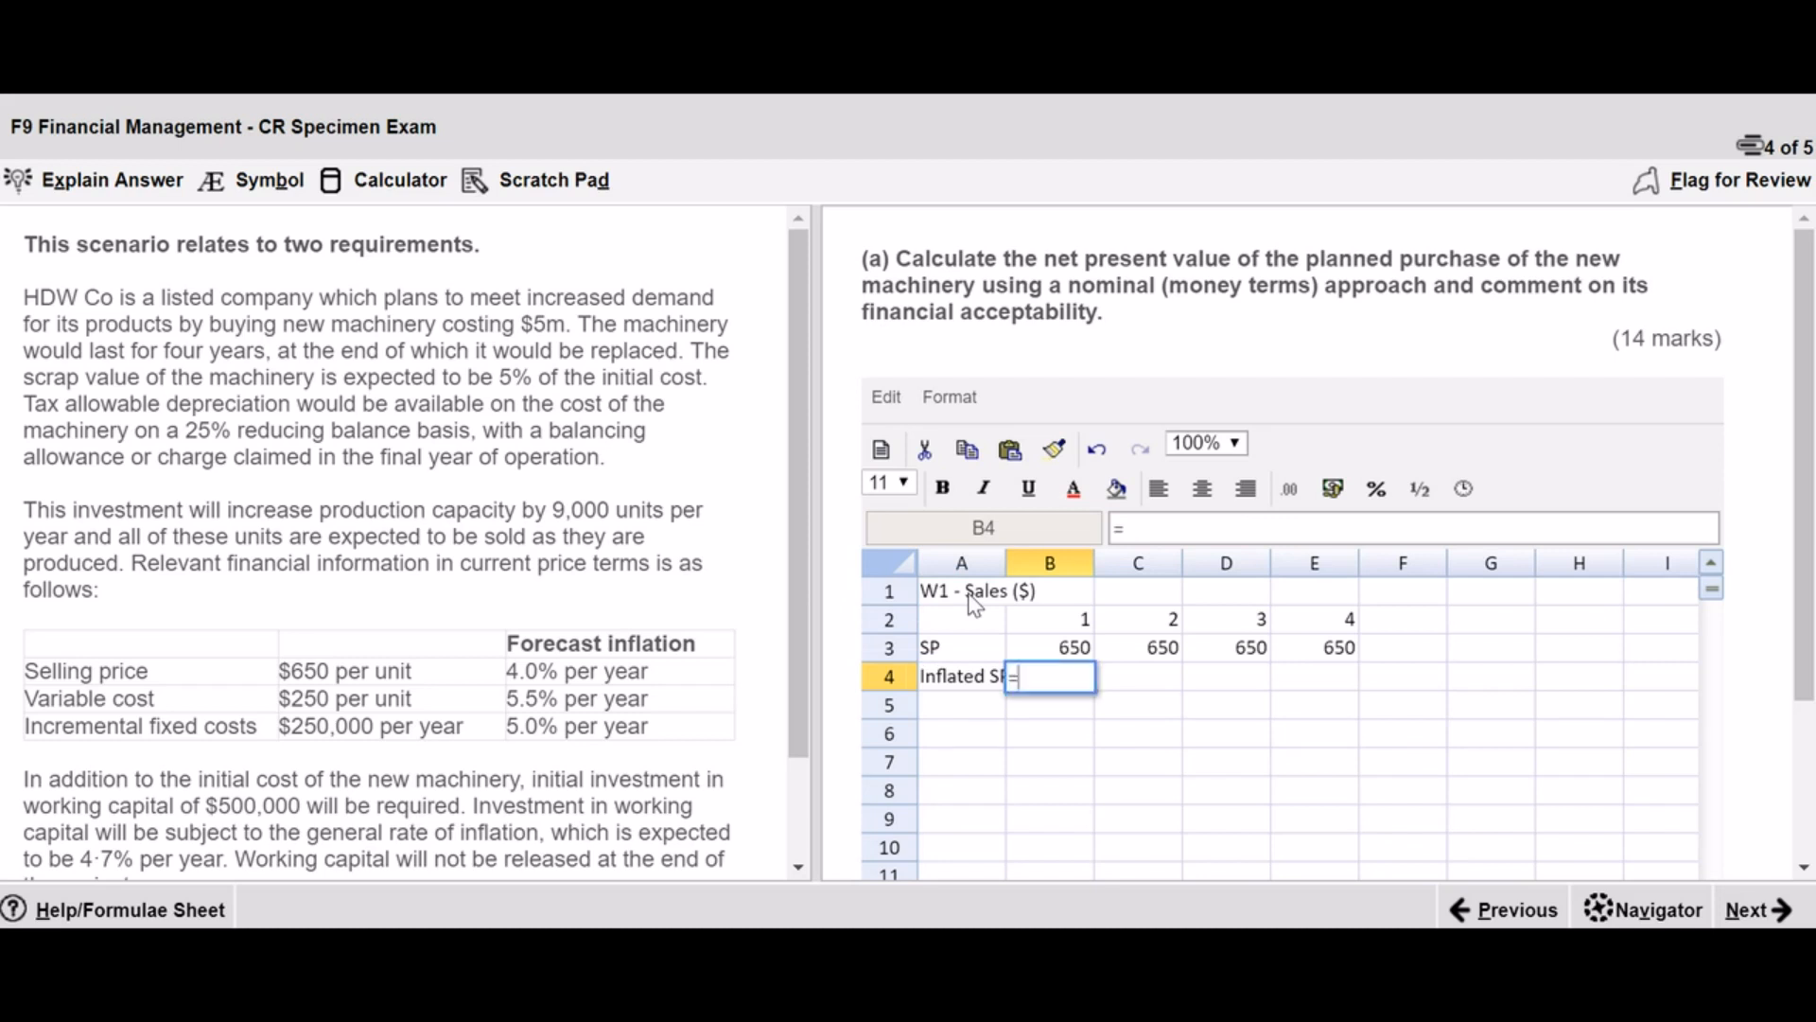
{"action": "type", "text": "b3*"}
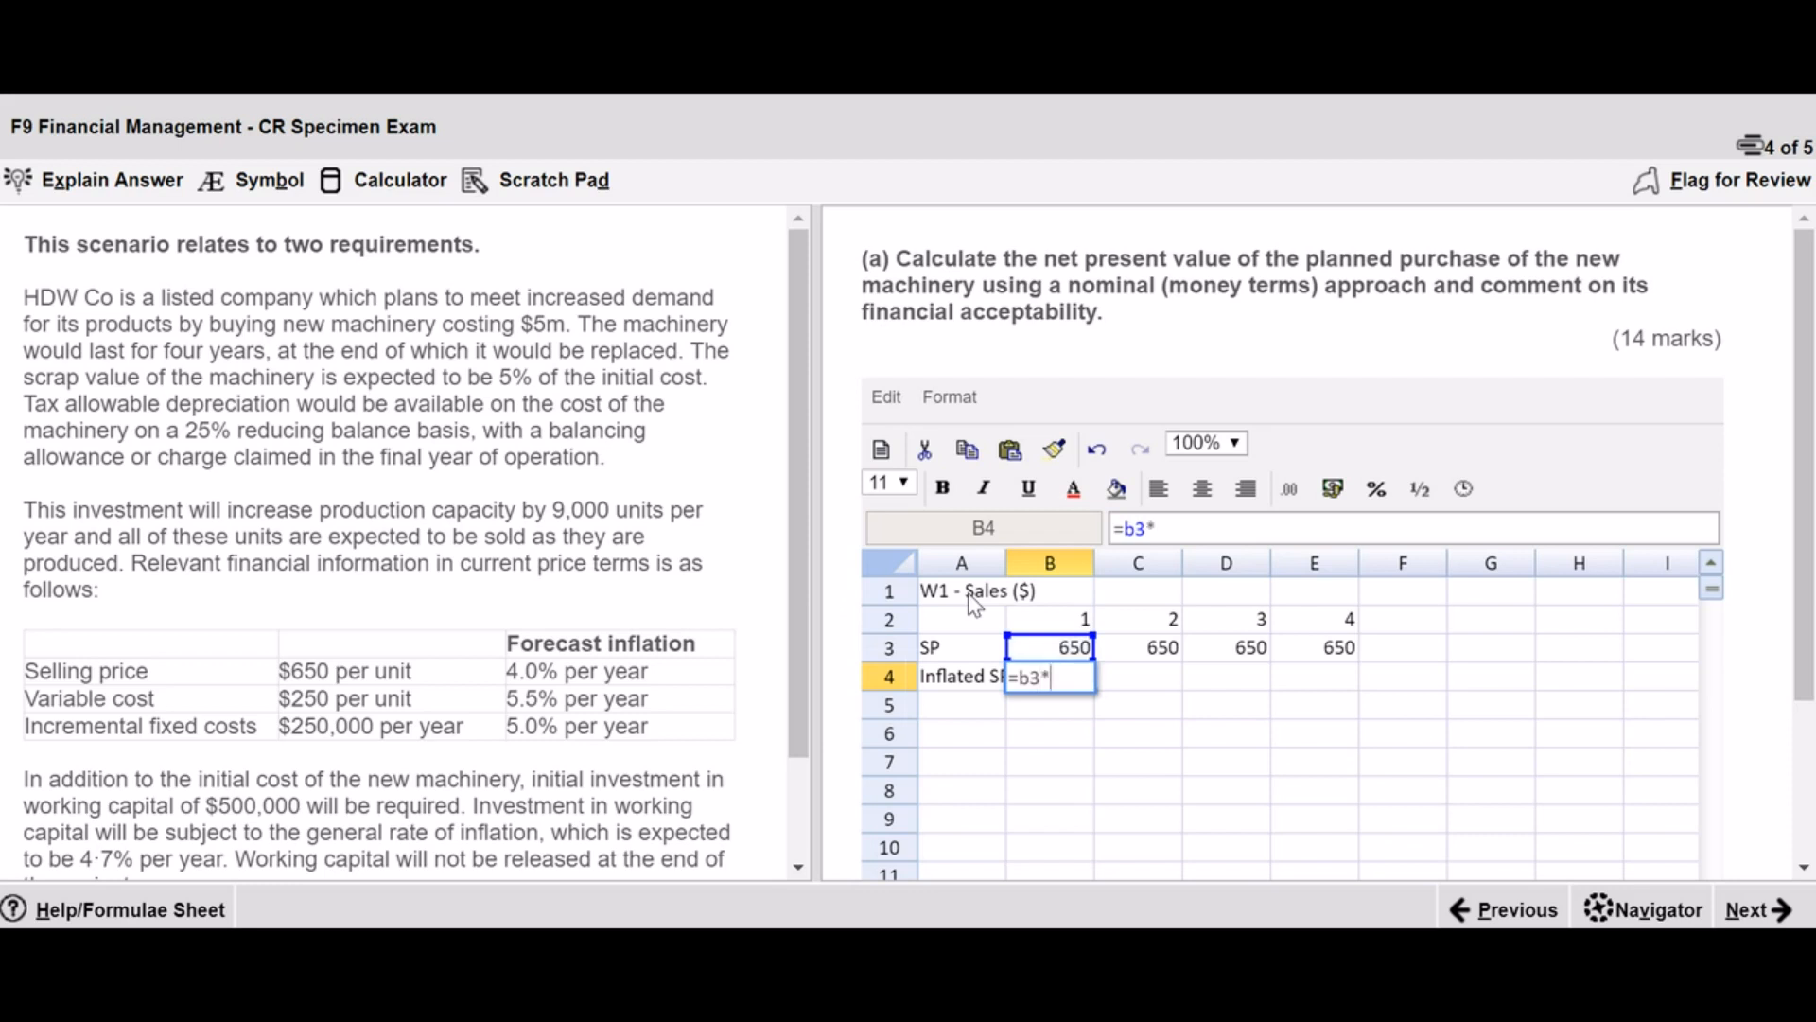
{"action": "type", "text": "1.04"}
{"action": "key", "text": "Return"}
- Calculate the year 2 inflated price in C4 with =b4*1.04 and fill the formula across to E4
{"action": "key", "text": "Right"}
{"action": "key", "text": "Up"}
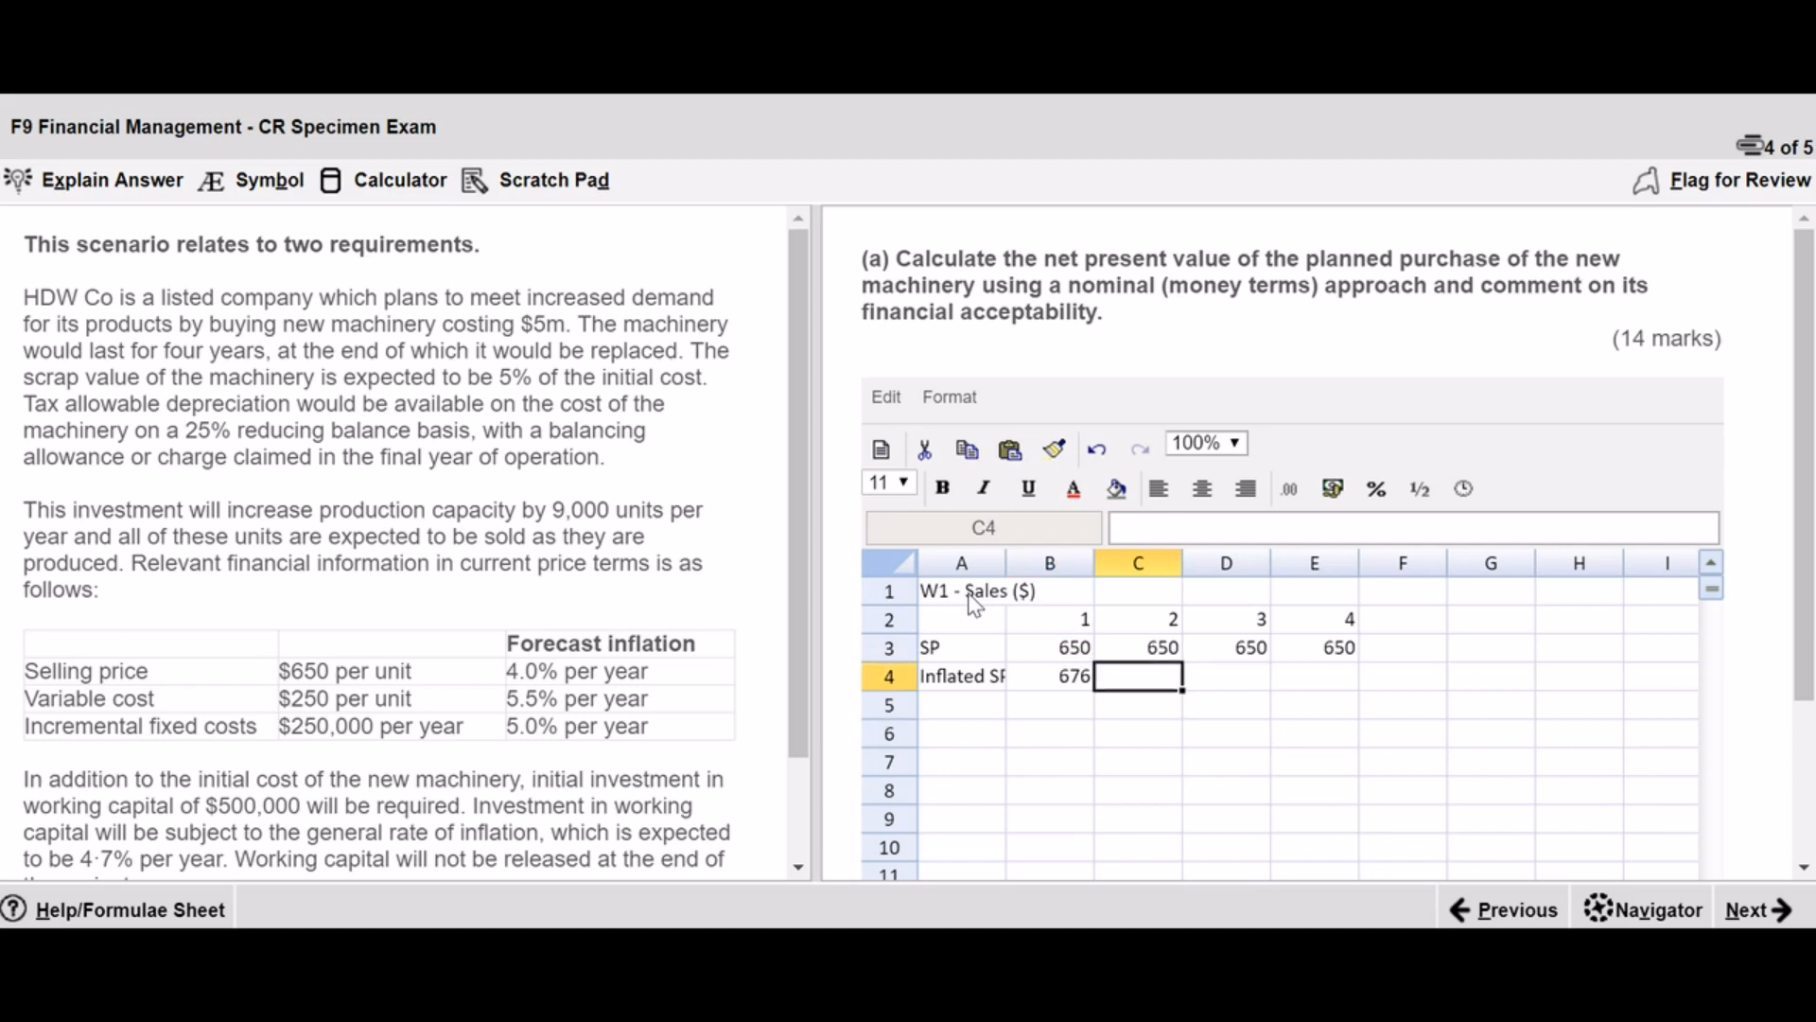
{"action": "type", "text": "=b4*1.04"}
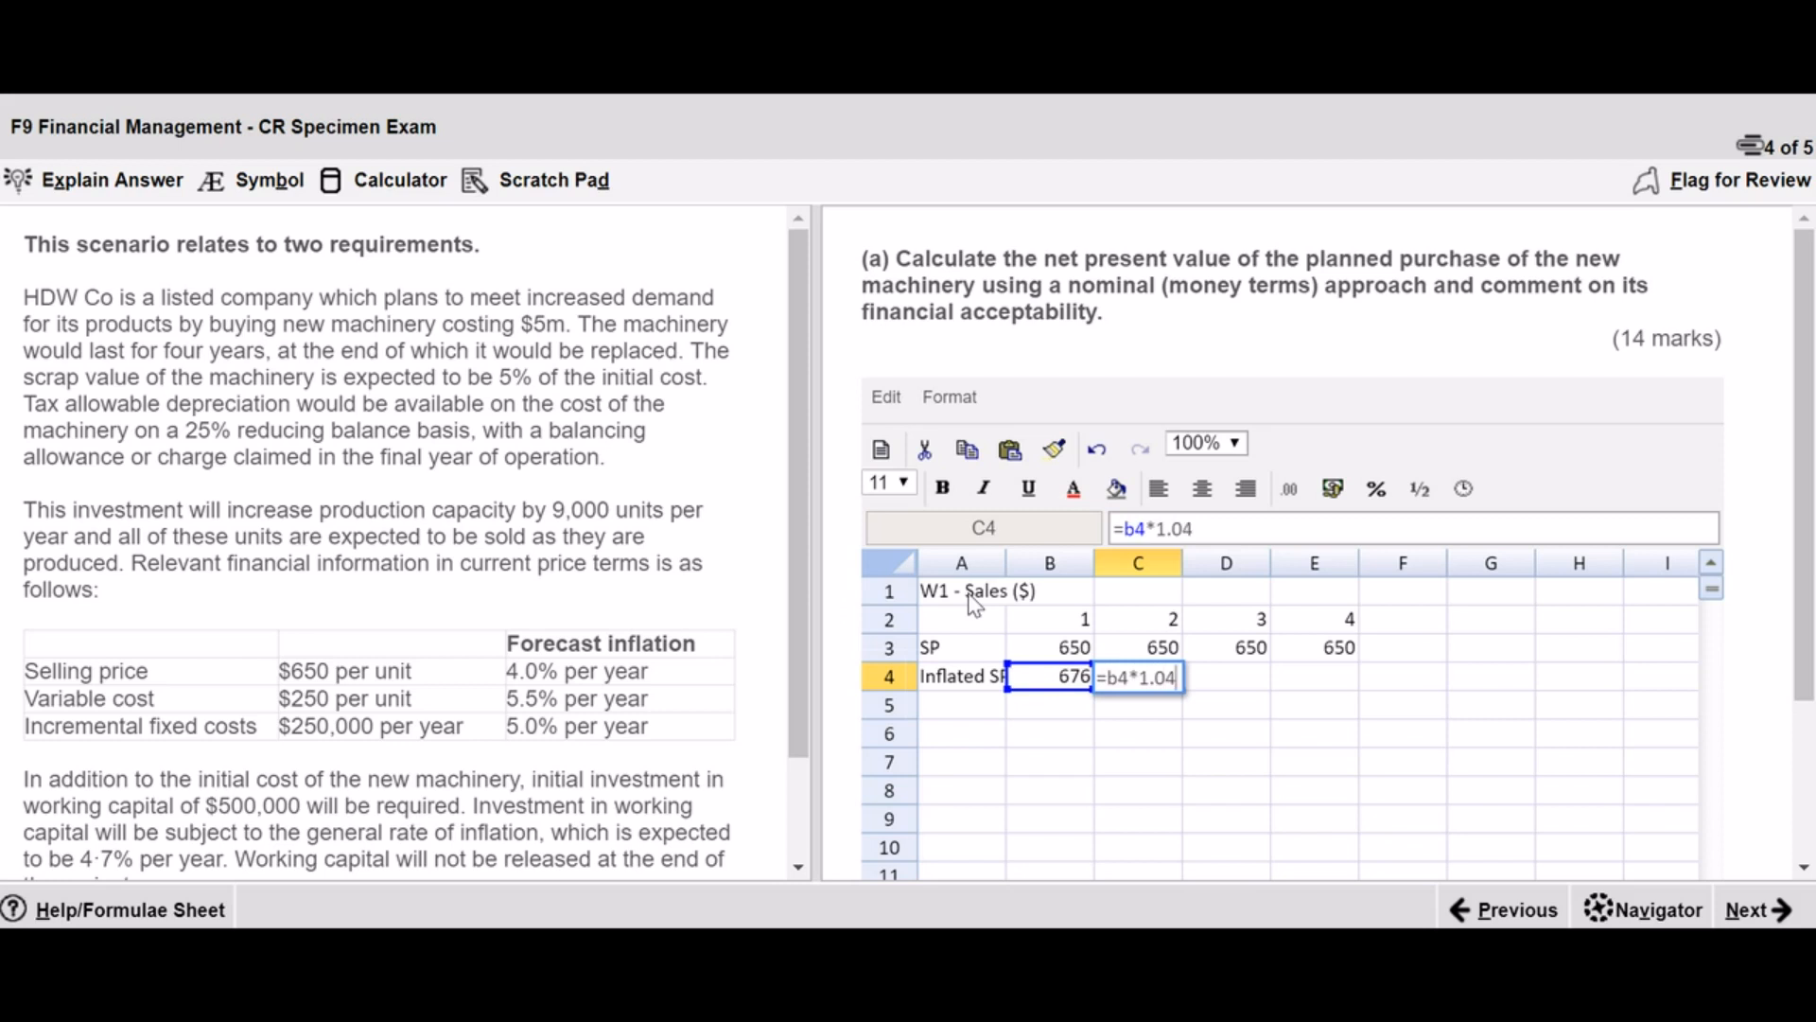
{"action": "key", "text": "Return"}
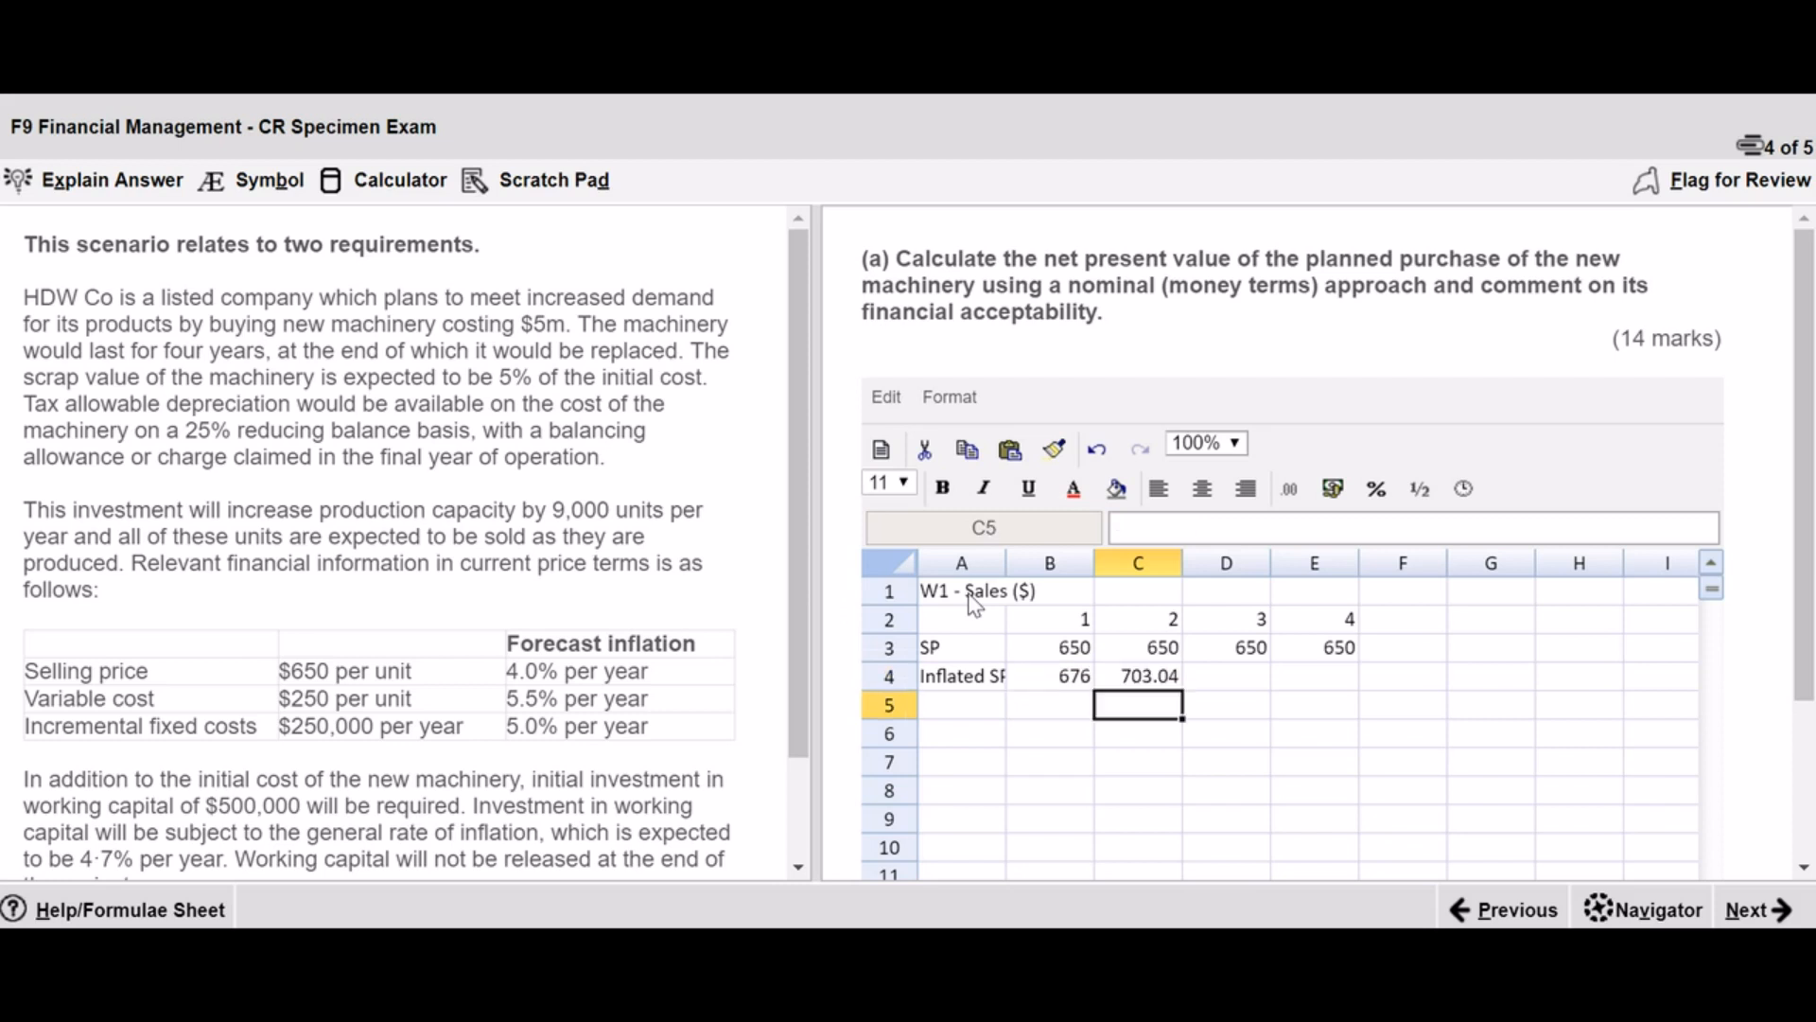
{"action": "left_click", "coordinate": [1152, 681]}
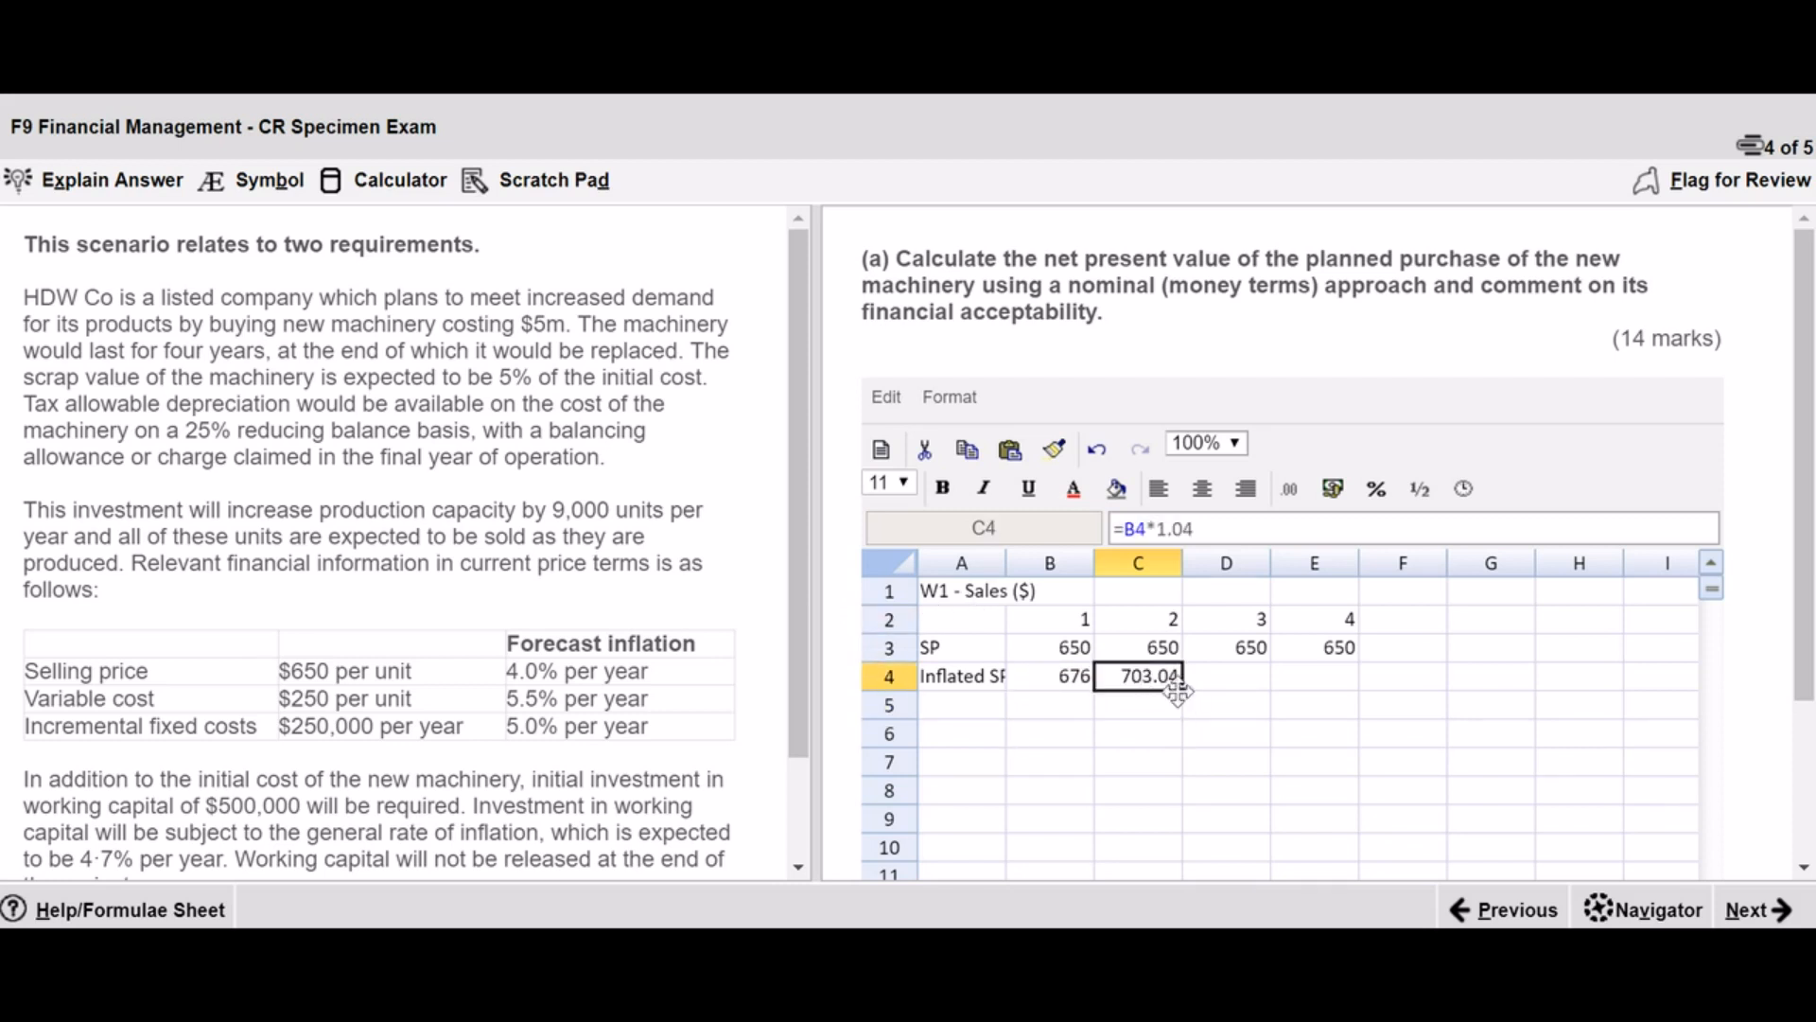
{"action": "left_click_drag", "start_coordinate": [1182, 693], "coordinate": [1329, 683]}
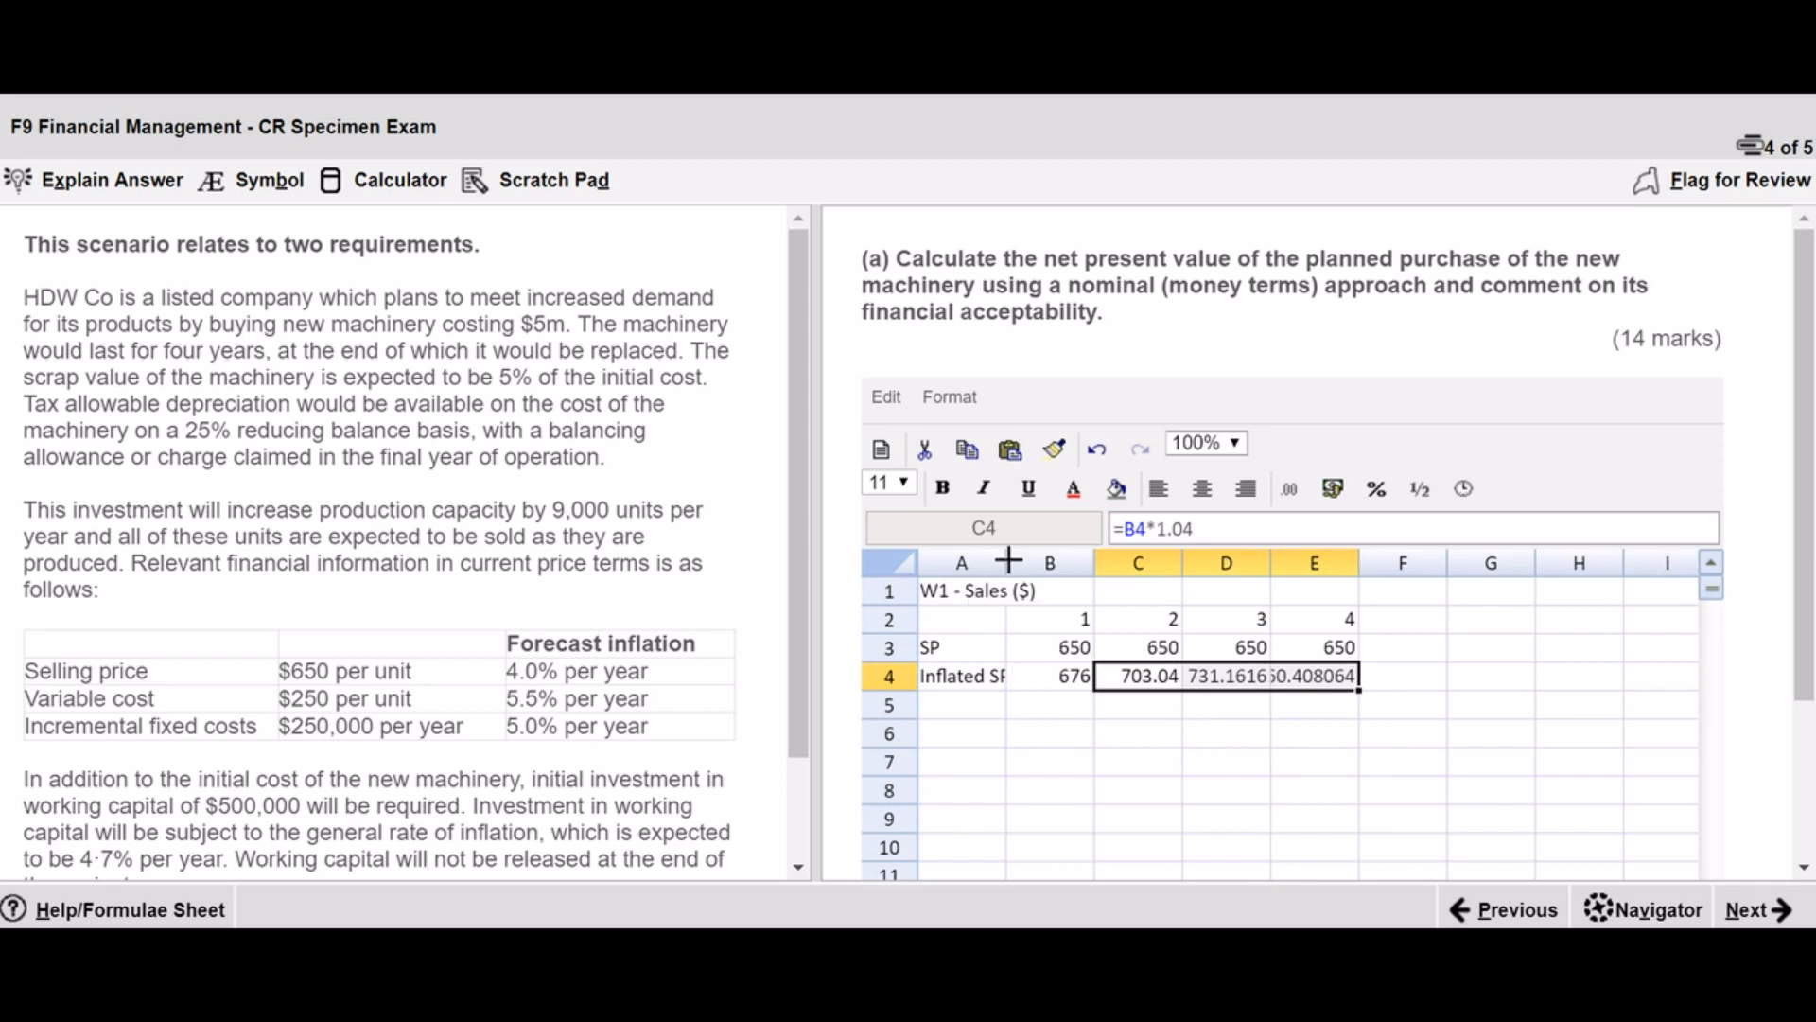
- Widen column A to fit the "Inflated SP" label and add a "Volume" row in row 5 with 9000 for year 1
{"action": "left_click_drag", "start_coordinate": [1008, 563], "coordinate": [1023, 563]}
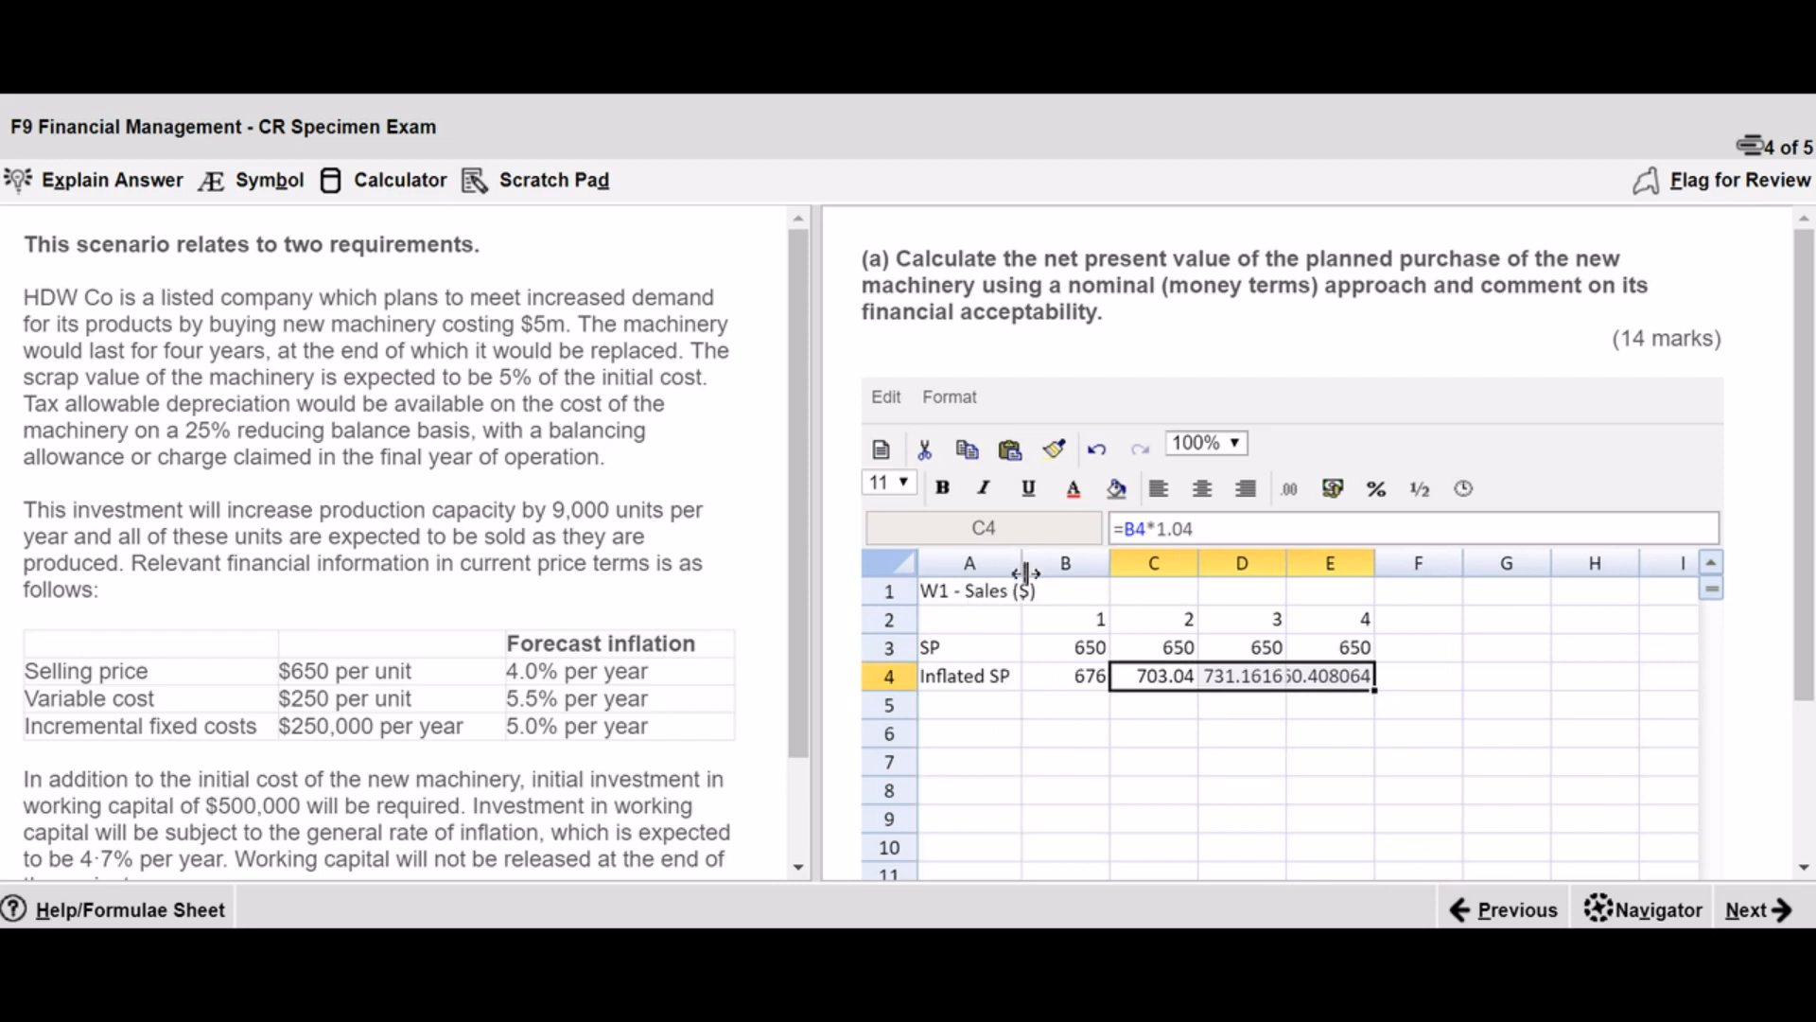
{"action": "left_click", "coordinate": [980, 706]}
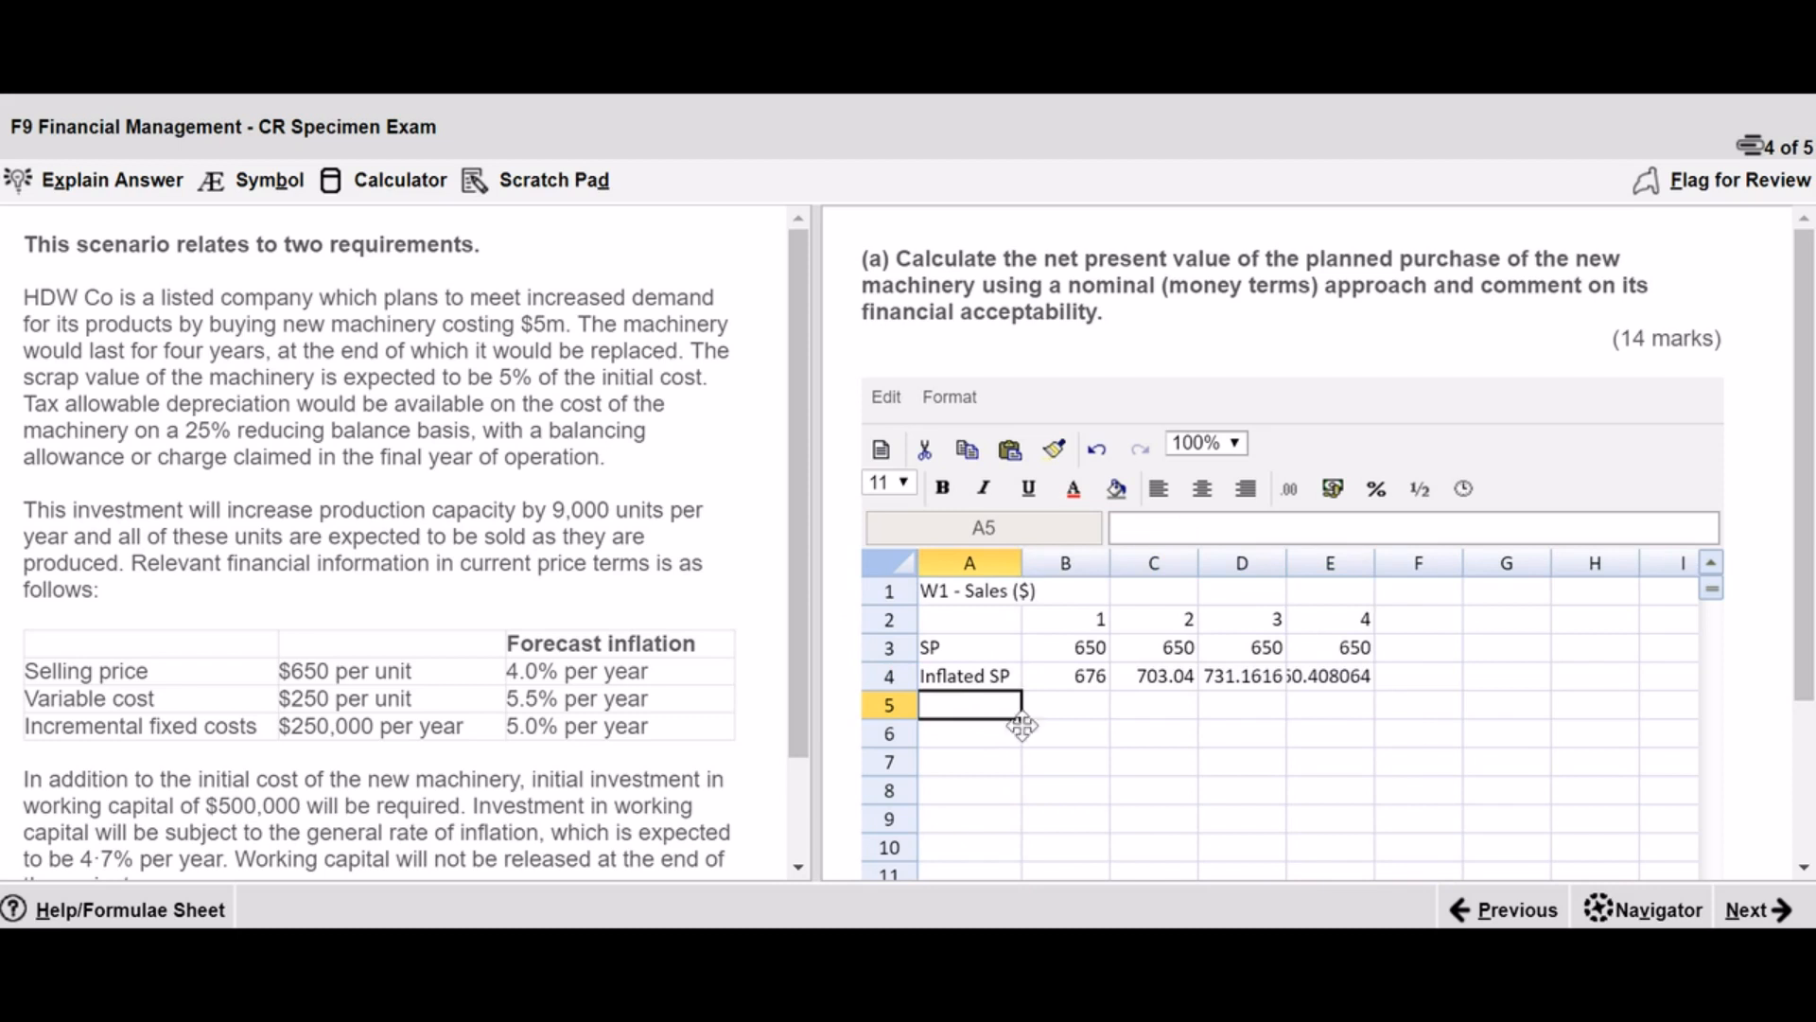
{"action": "type", "text": "Volume"}
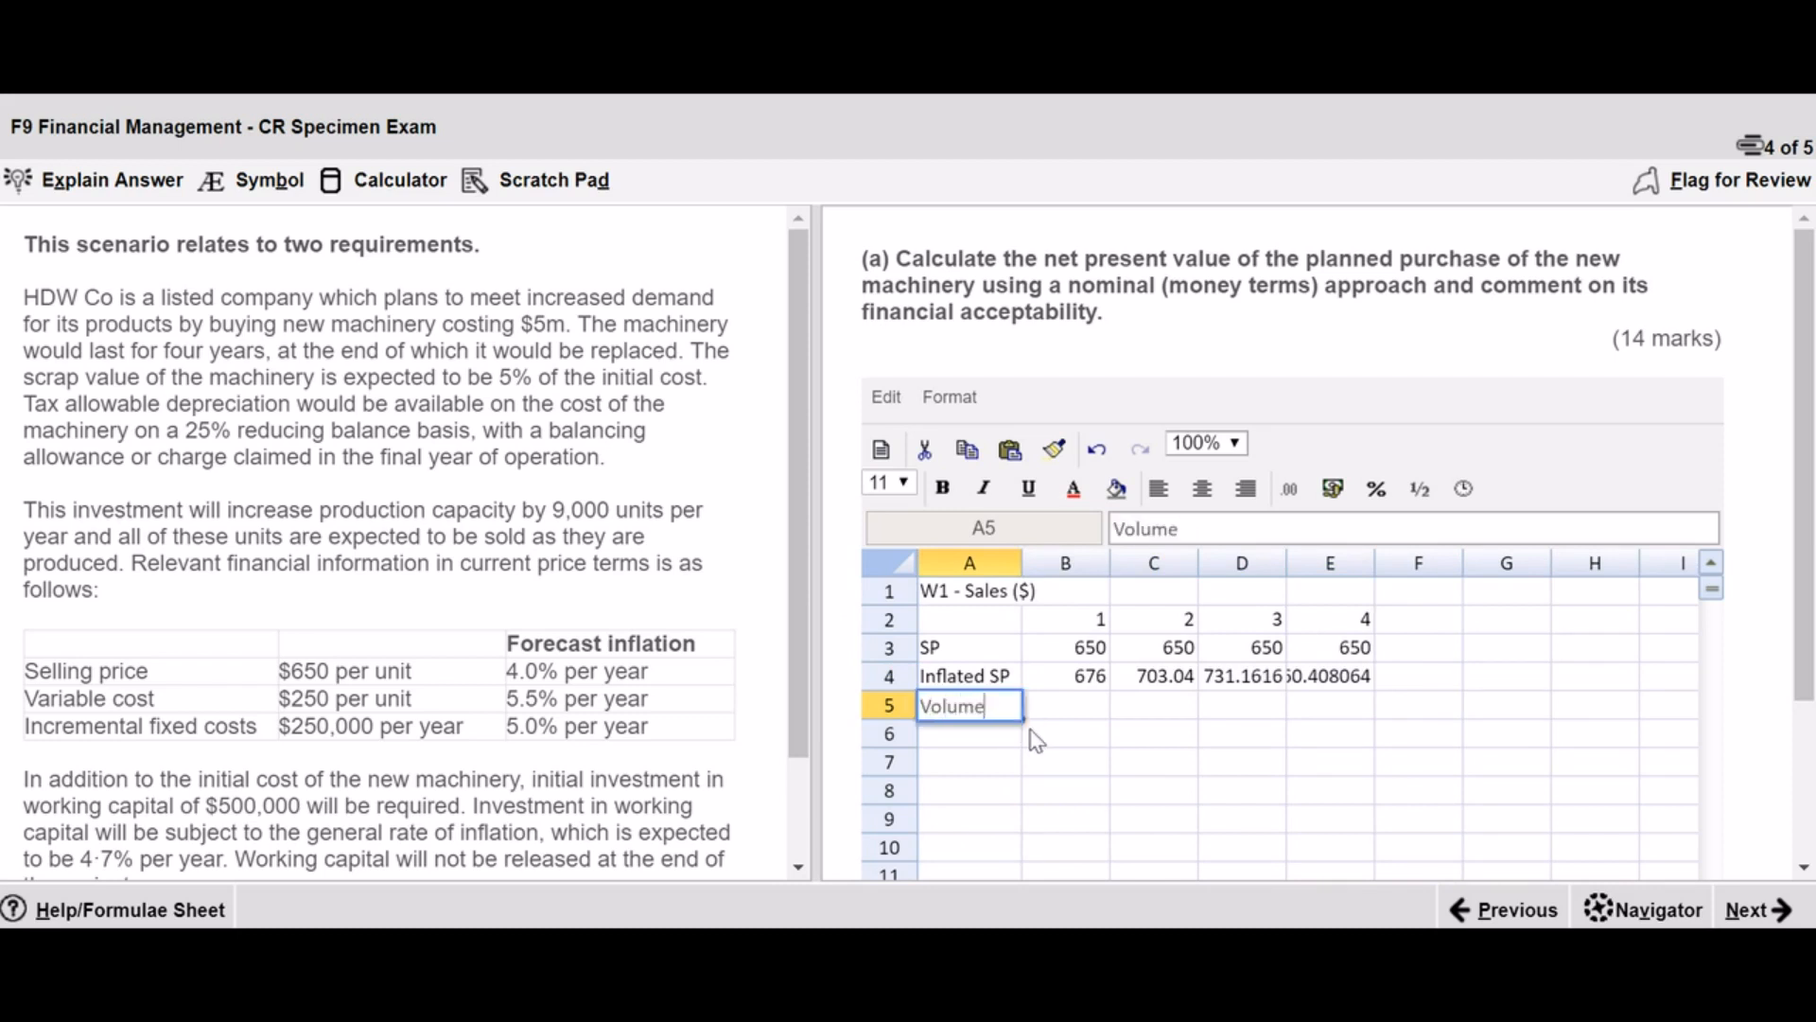
{"action": "key", "text": "Tab"}
{"action": "type", "text": "9000"}
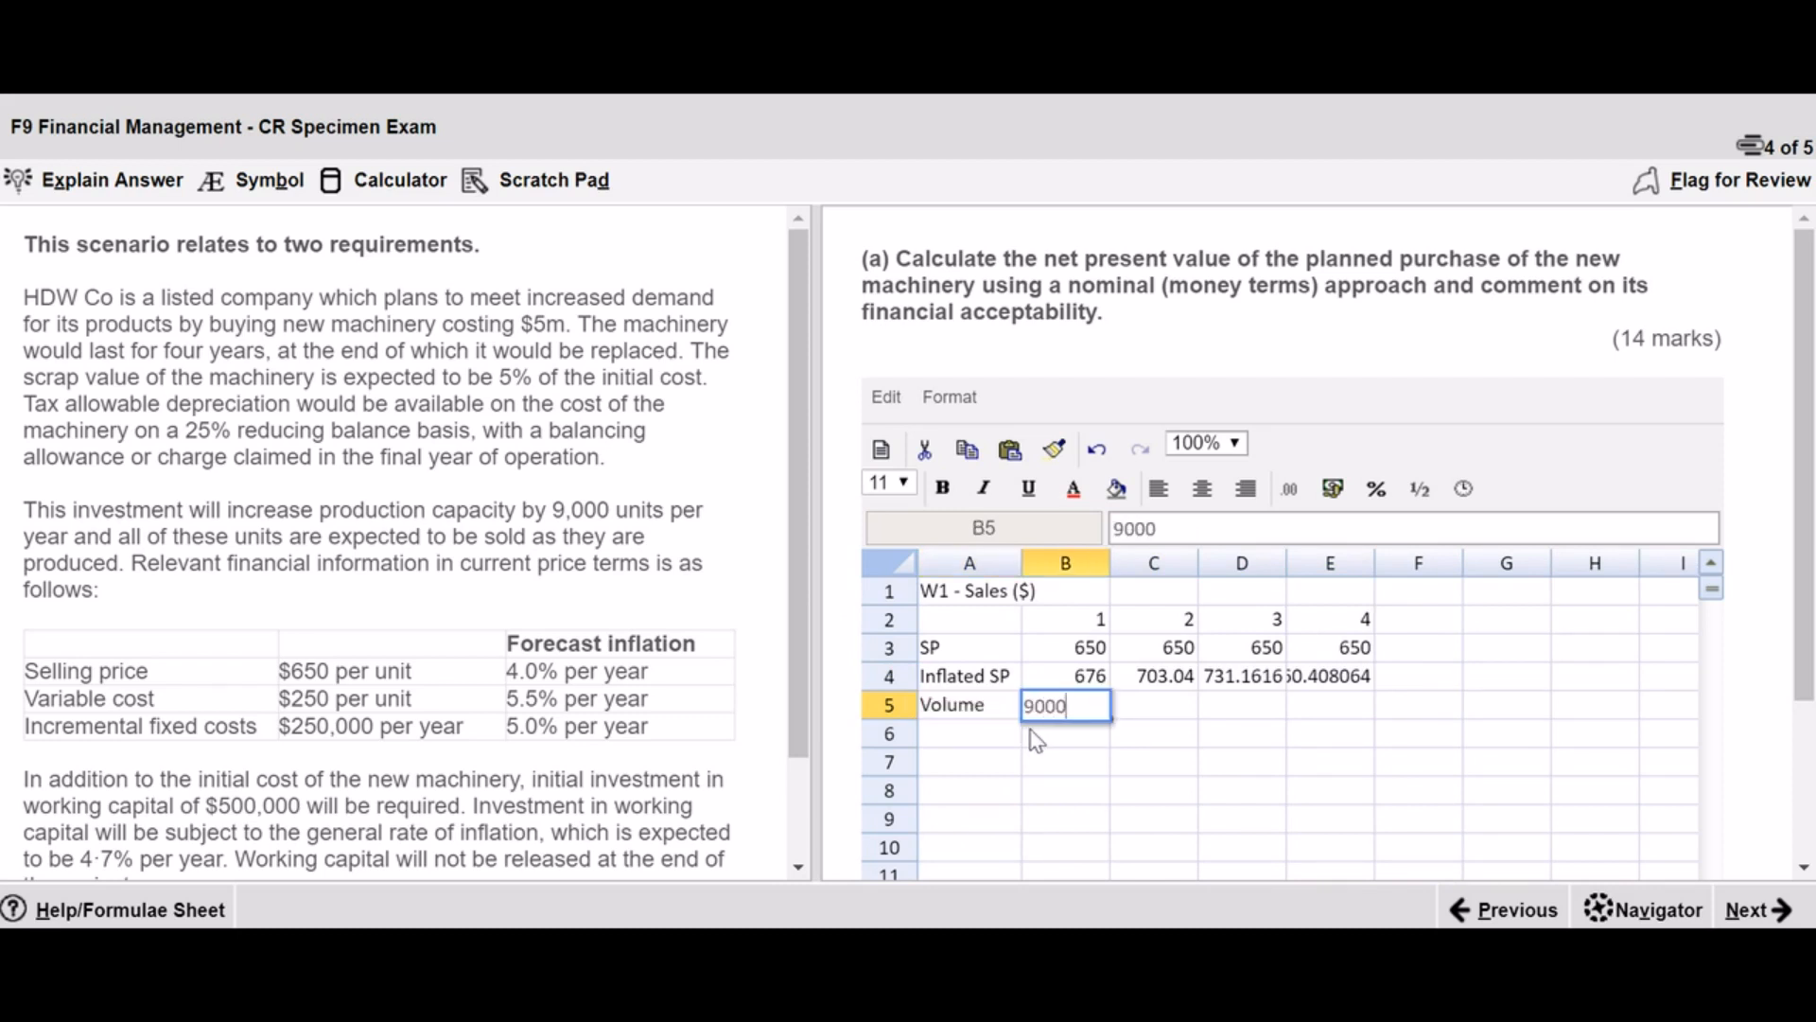
{"action": "key", "text": "Tab"}
{"action": "key", "text": "Left"}
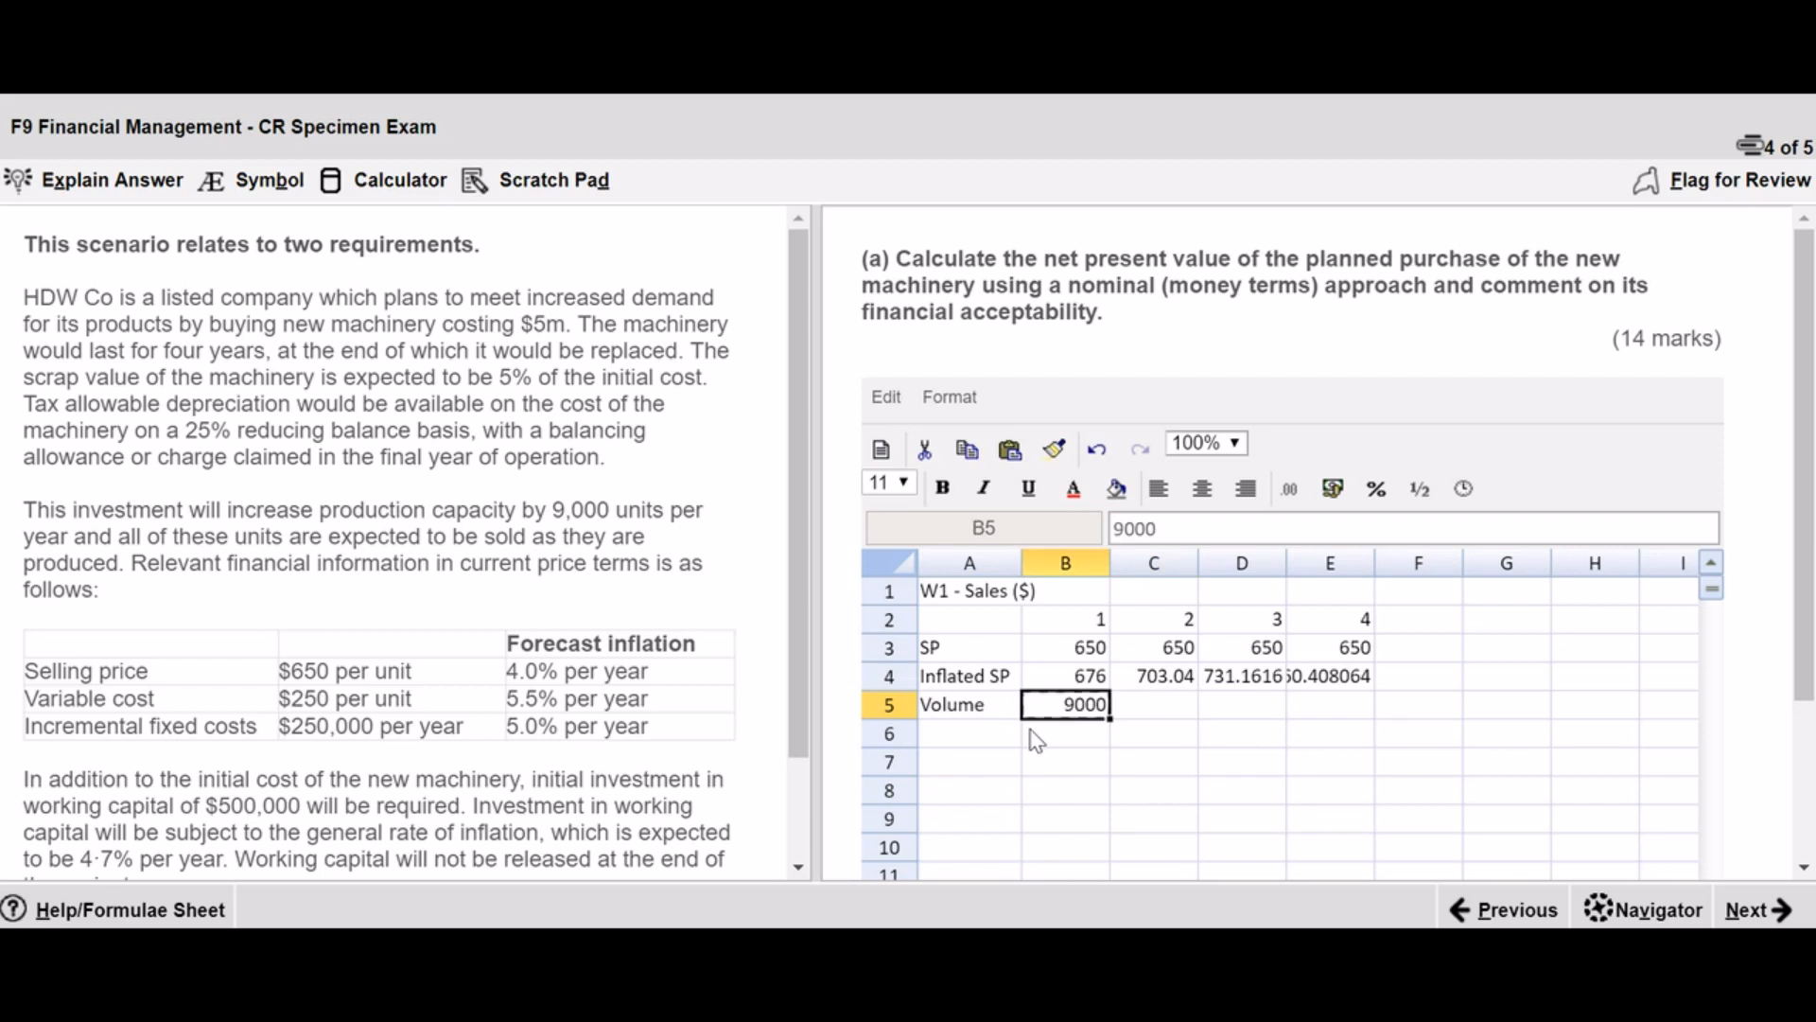
- Copy the year 1 volume in B5 across to years 2 to 4 in C5 to E5
{"action": "key", "text": "ctrl+c"}
{"action": "key", "text": "Right"}
{"action": "key", "text": "ctrl+v"}
{"action": "key", "text": "Right"}
{"action": "key", "text": "ctrl+v"}
{"action": "key", "text": "Right"}
{"action": "key", "text": "ctrl+v"}
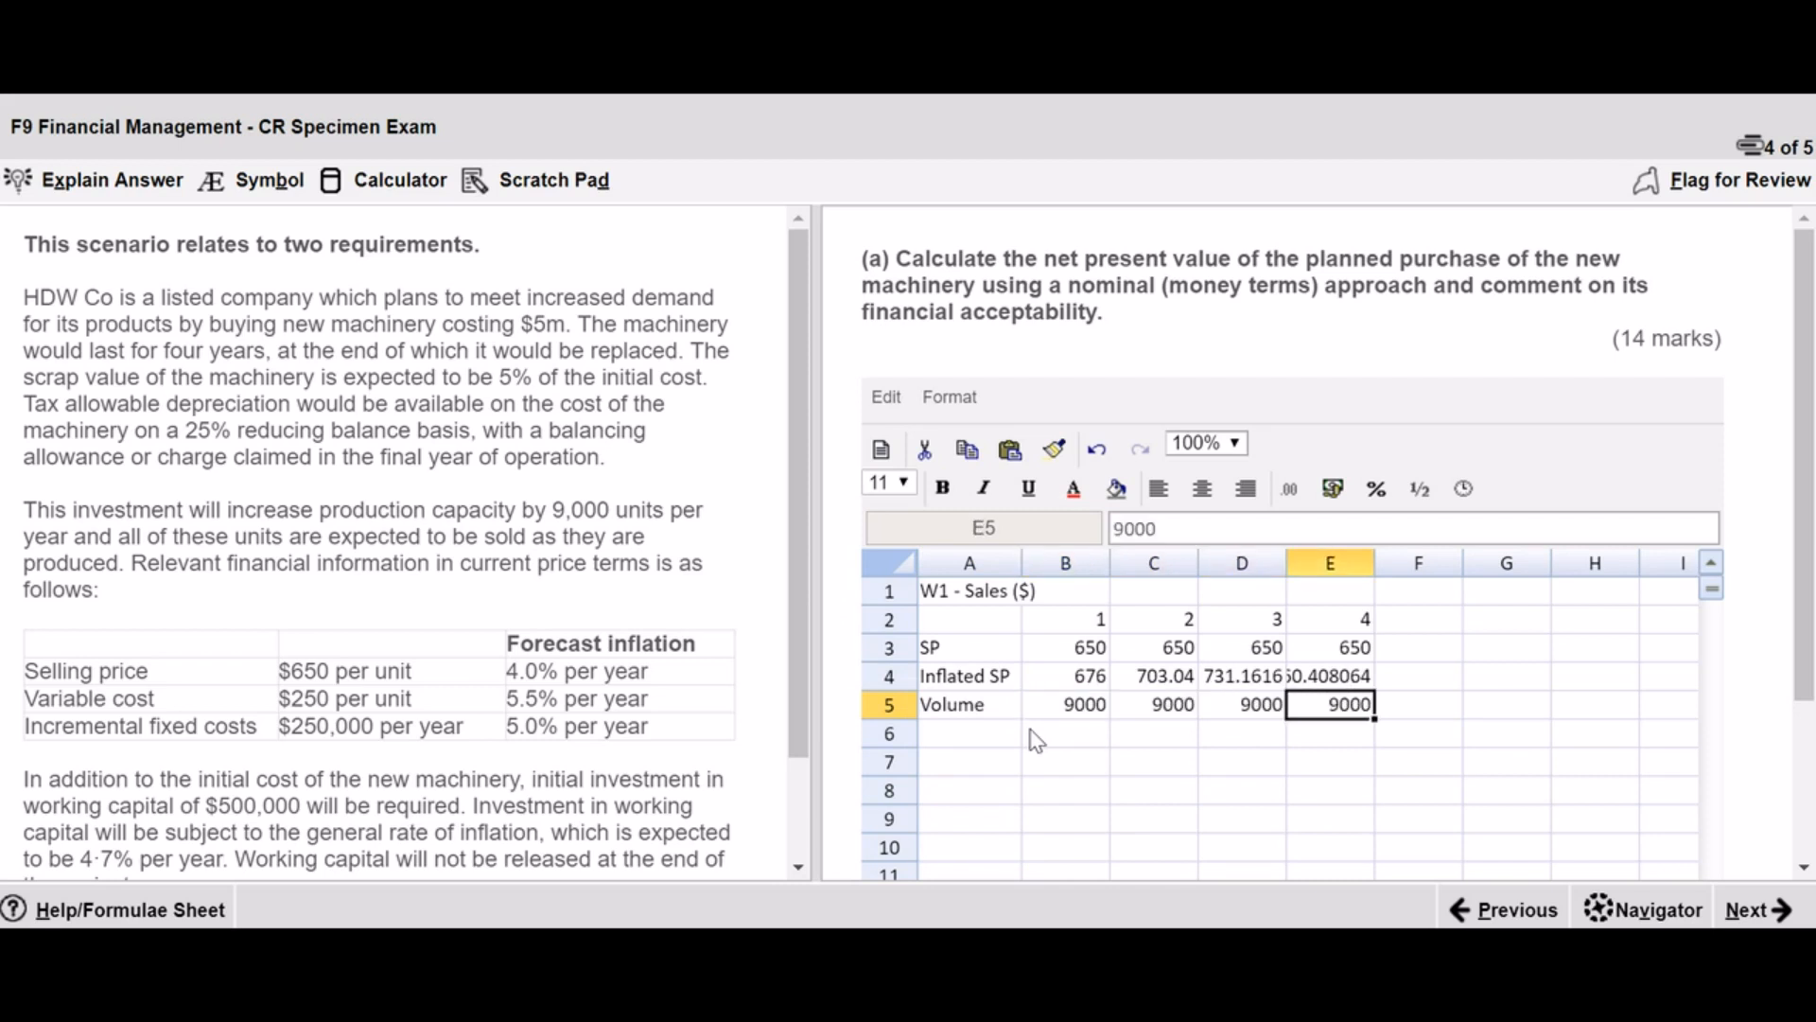
- Label cell A6 "Total Sales" below the Volume row
{"action": "key", "text": "Down"}
{"action": "key", "text": "Left"}
{"action": "key", "text": "Left"}
{"action": "key", "text": "Left"}
{"action": "key", "text": "Left"}
{"action": "type", "text": "Total Sales"}
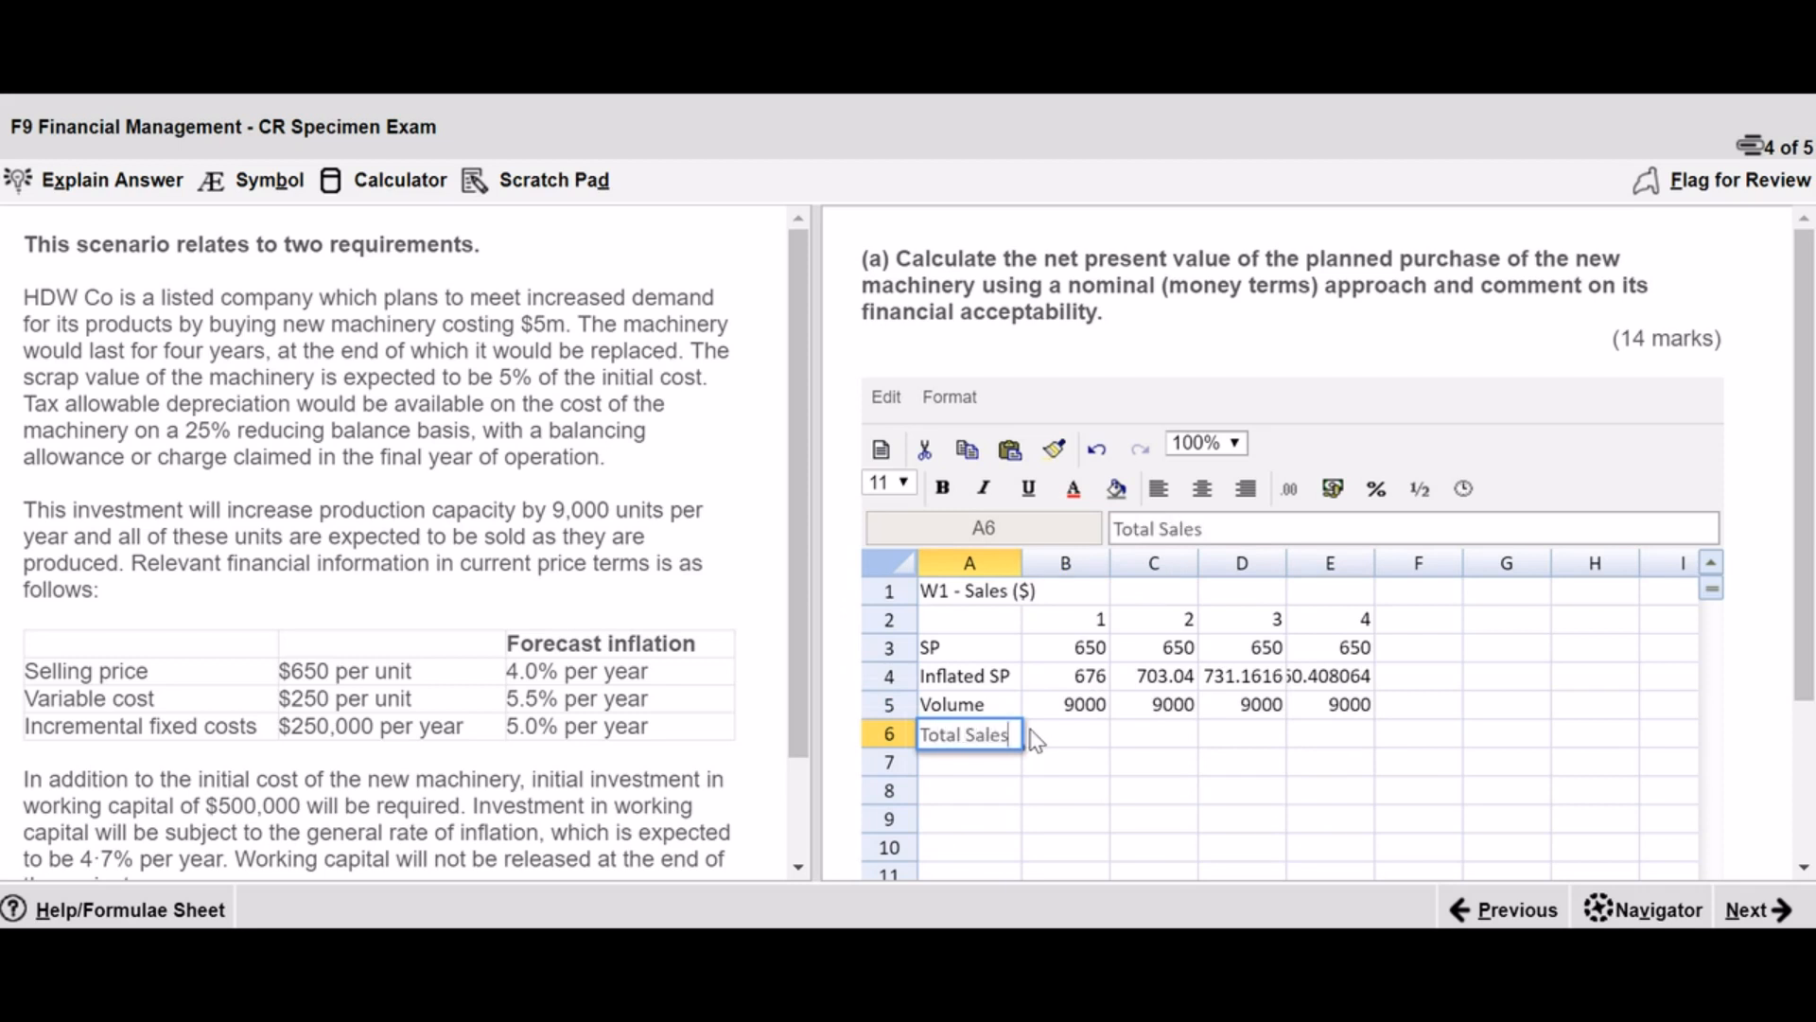
- Calculate year 1 total sales in B6 with =b4*b5 and fill the formula across to E6
{"action": "key", "text": "Right"}
{"action": "type", "text": "="}
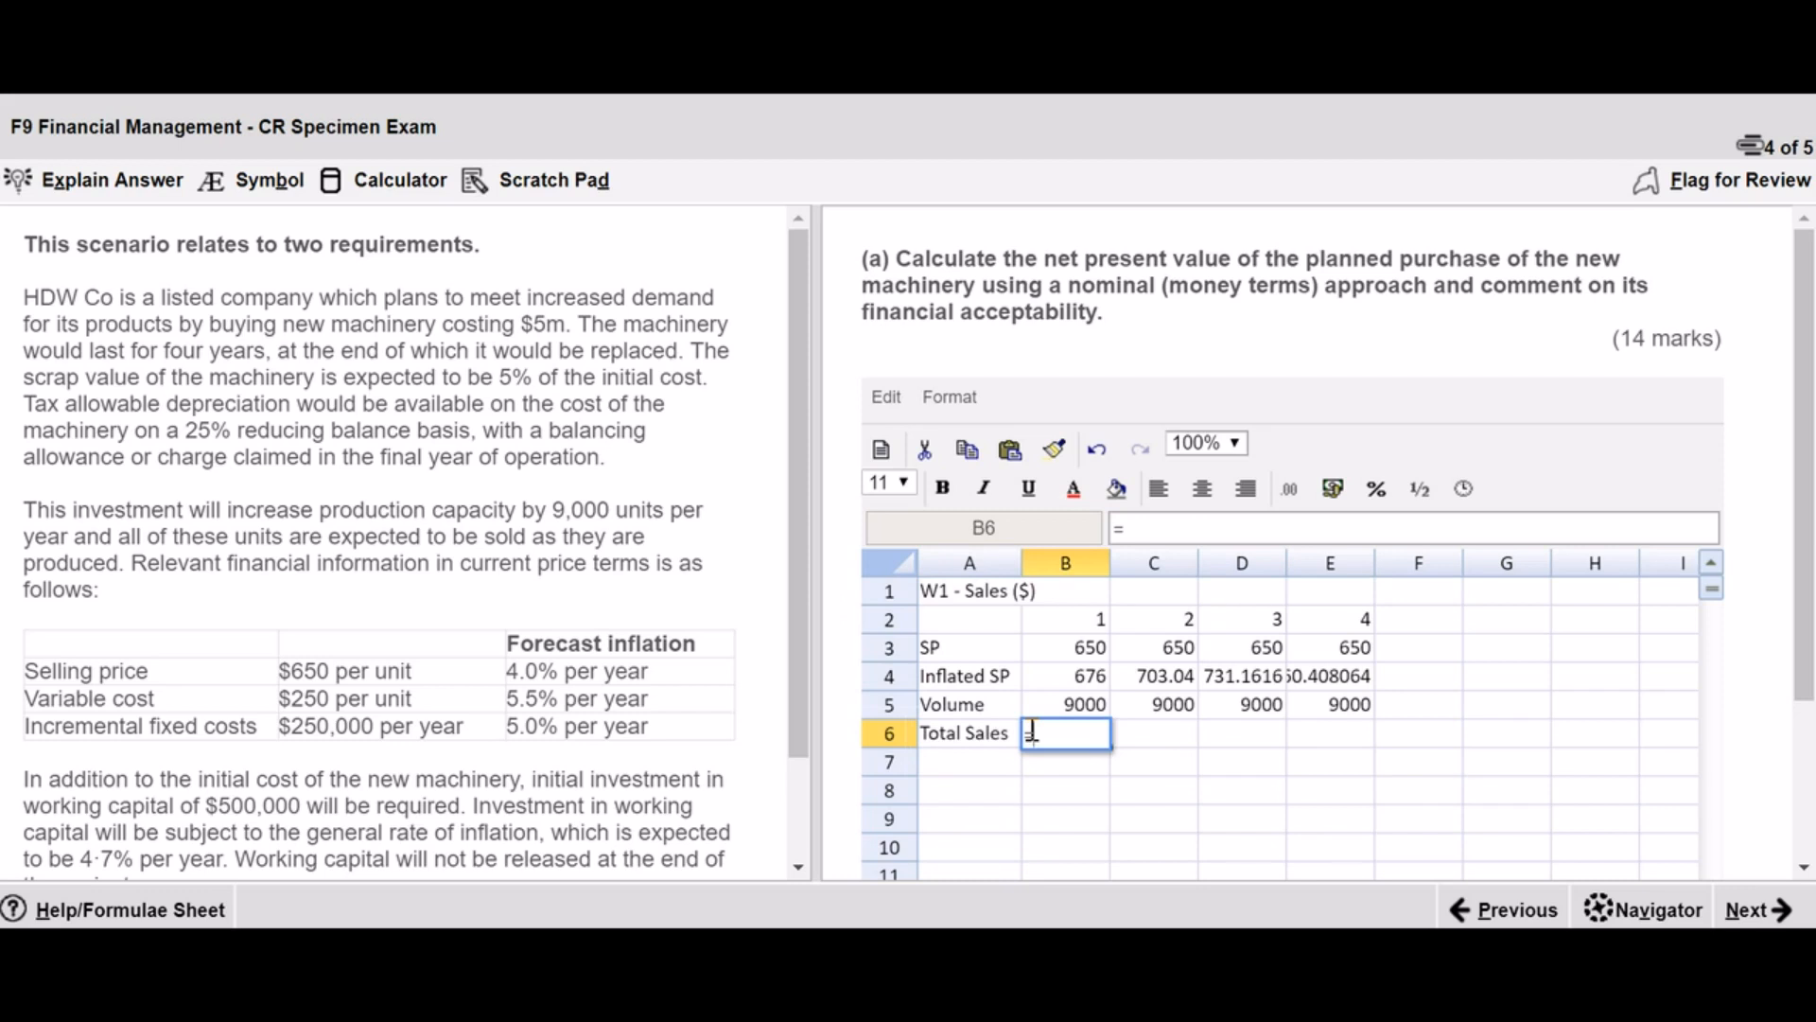
{"action": "type", "text": "b4*"}
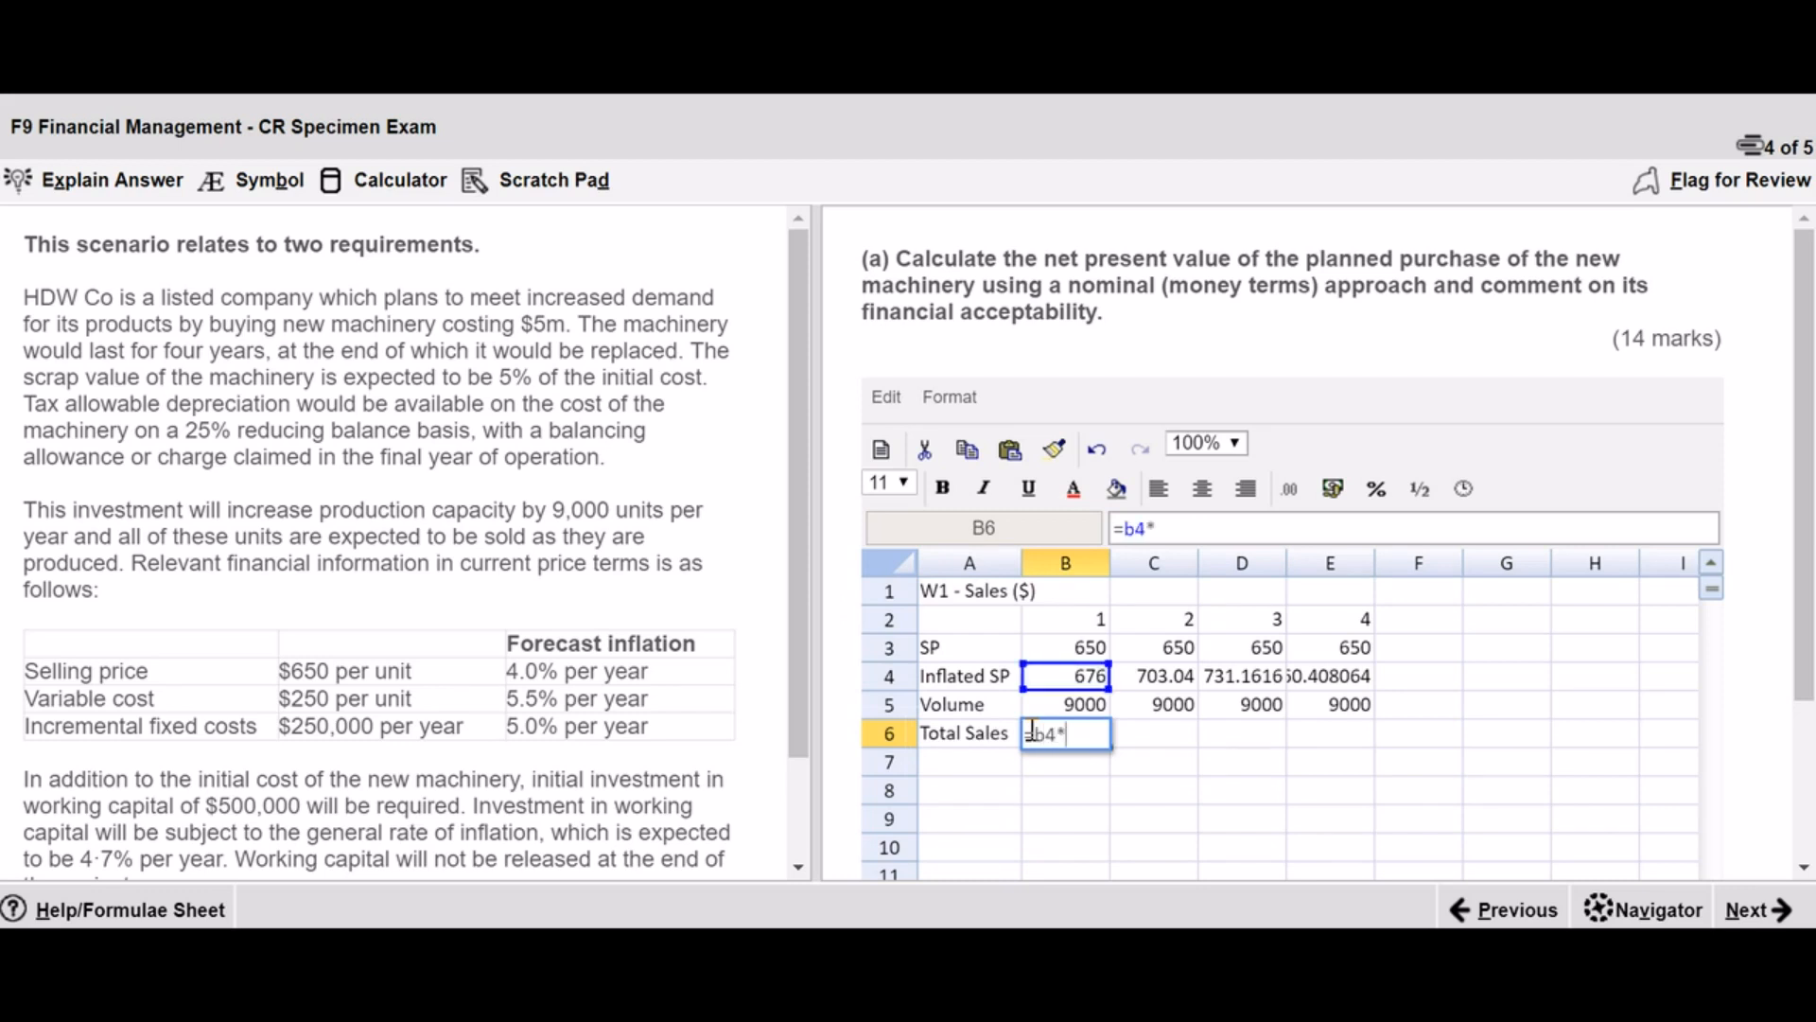
{"action": "type", "text": "b5"}
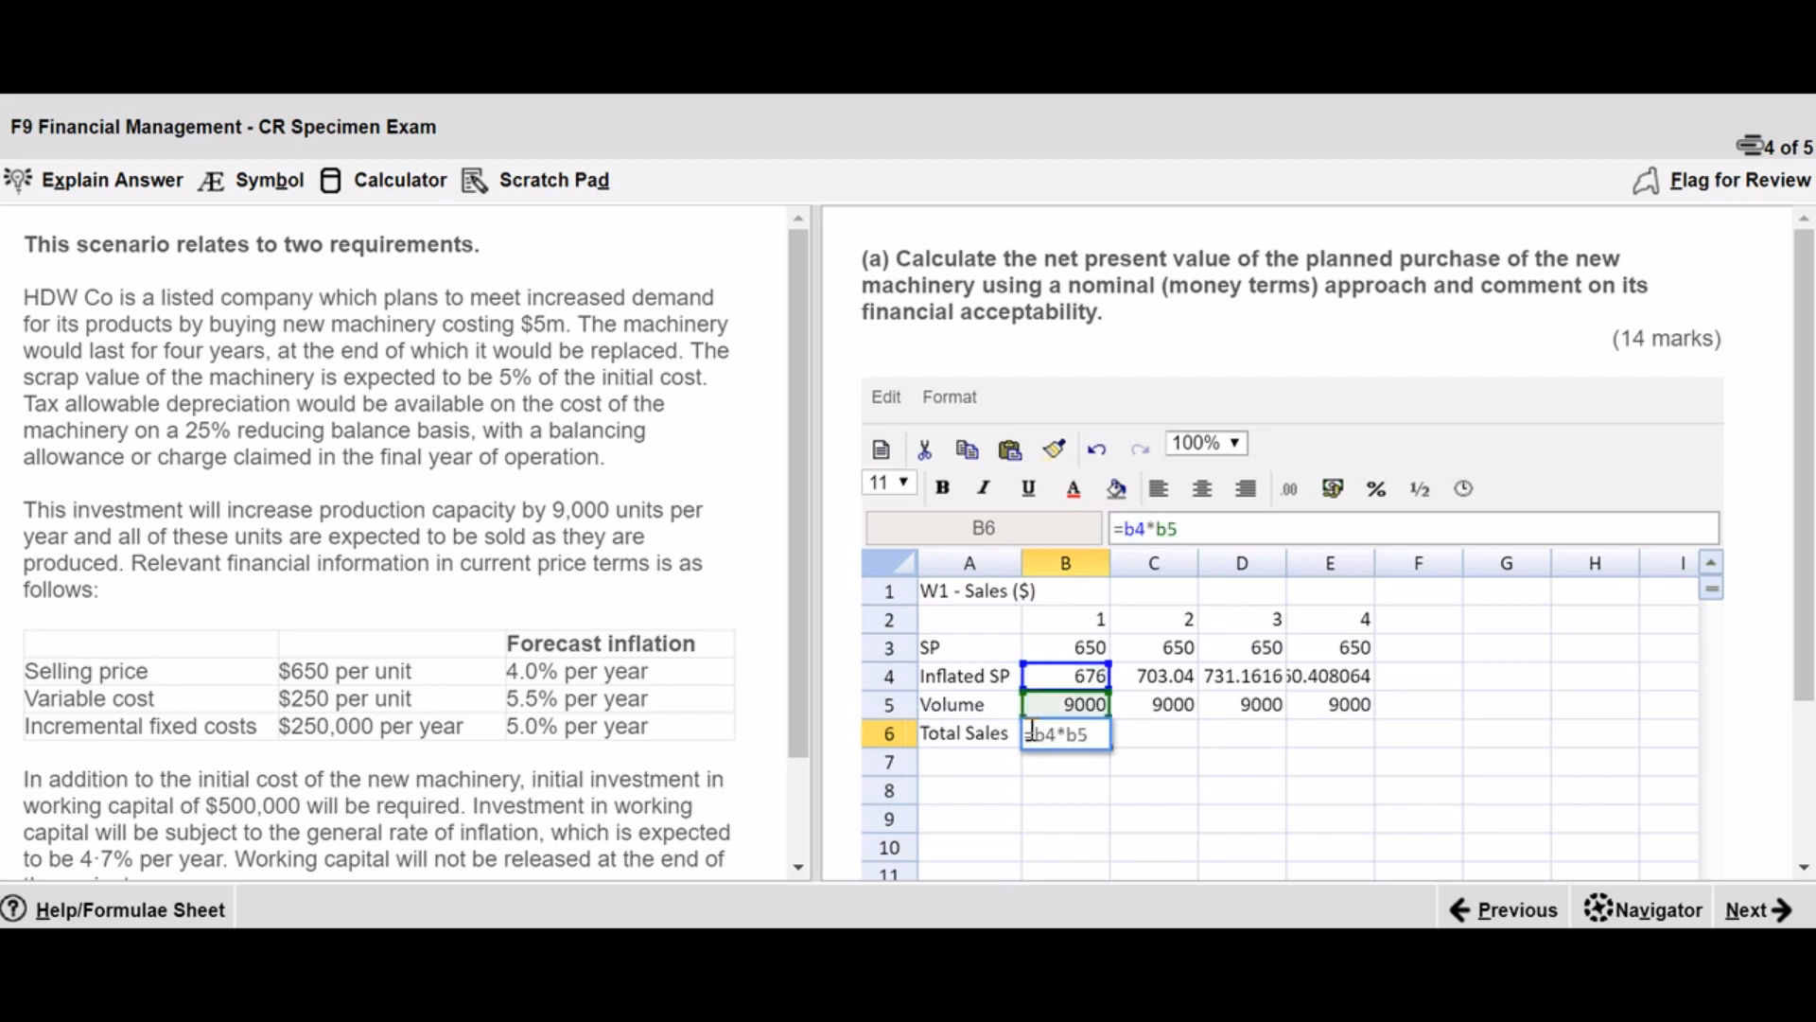
{"action": "key", "text": "Return"}
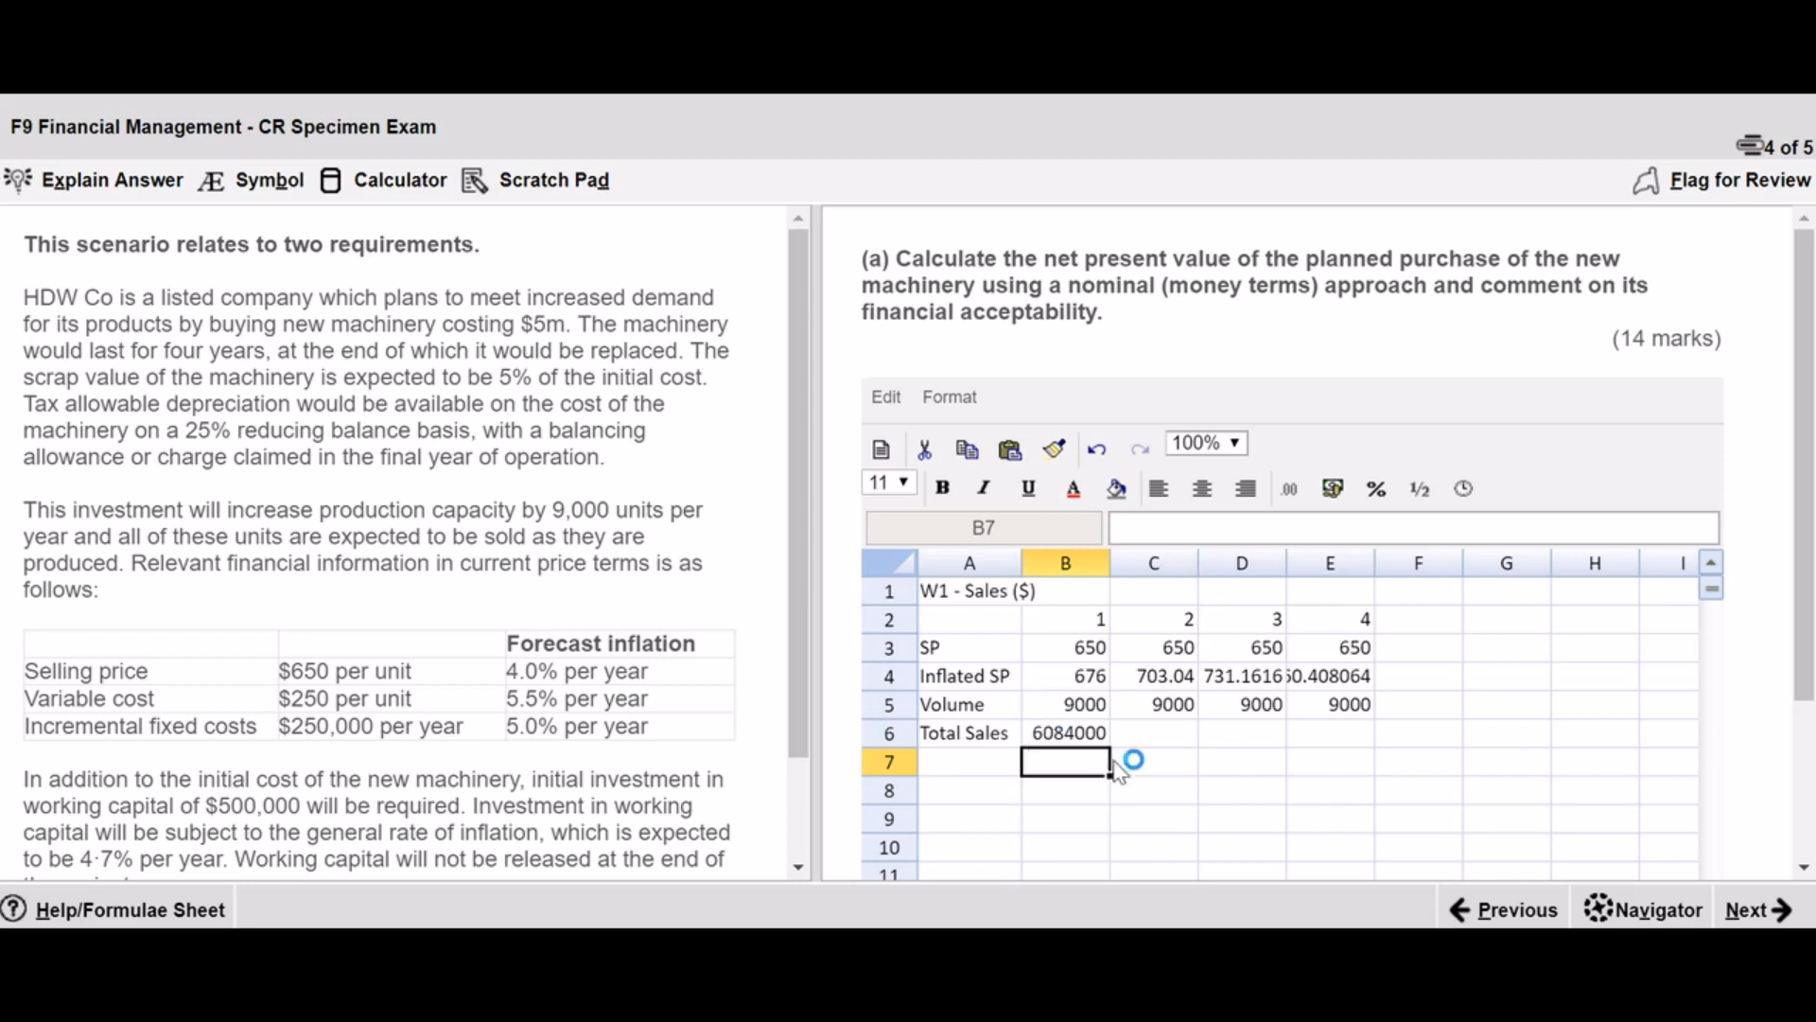
{"action": "key", "text": "Up"}
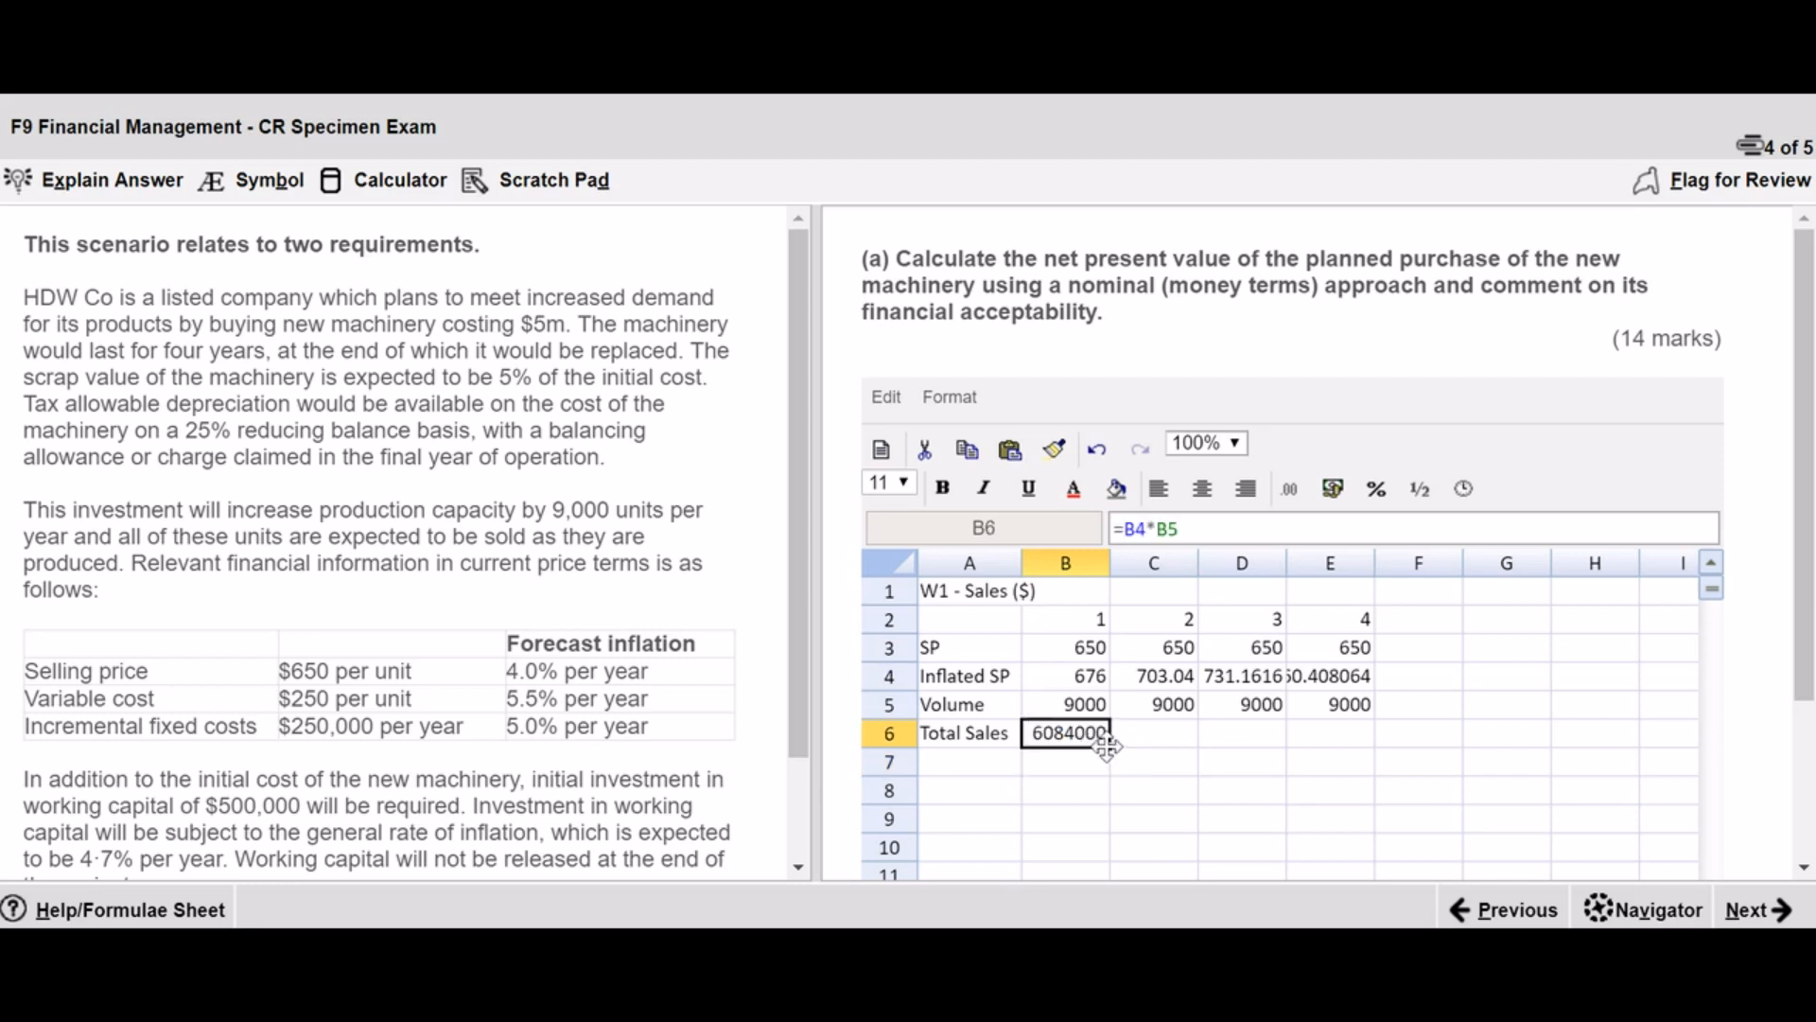
{"action": "left_click_drag", "start_coordinate": [1108, 747], "coordinate": [1332, 744]}
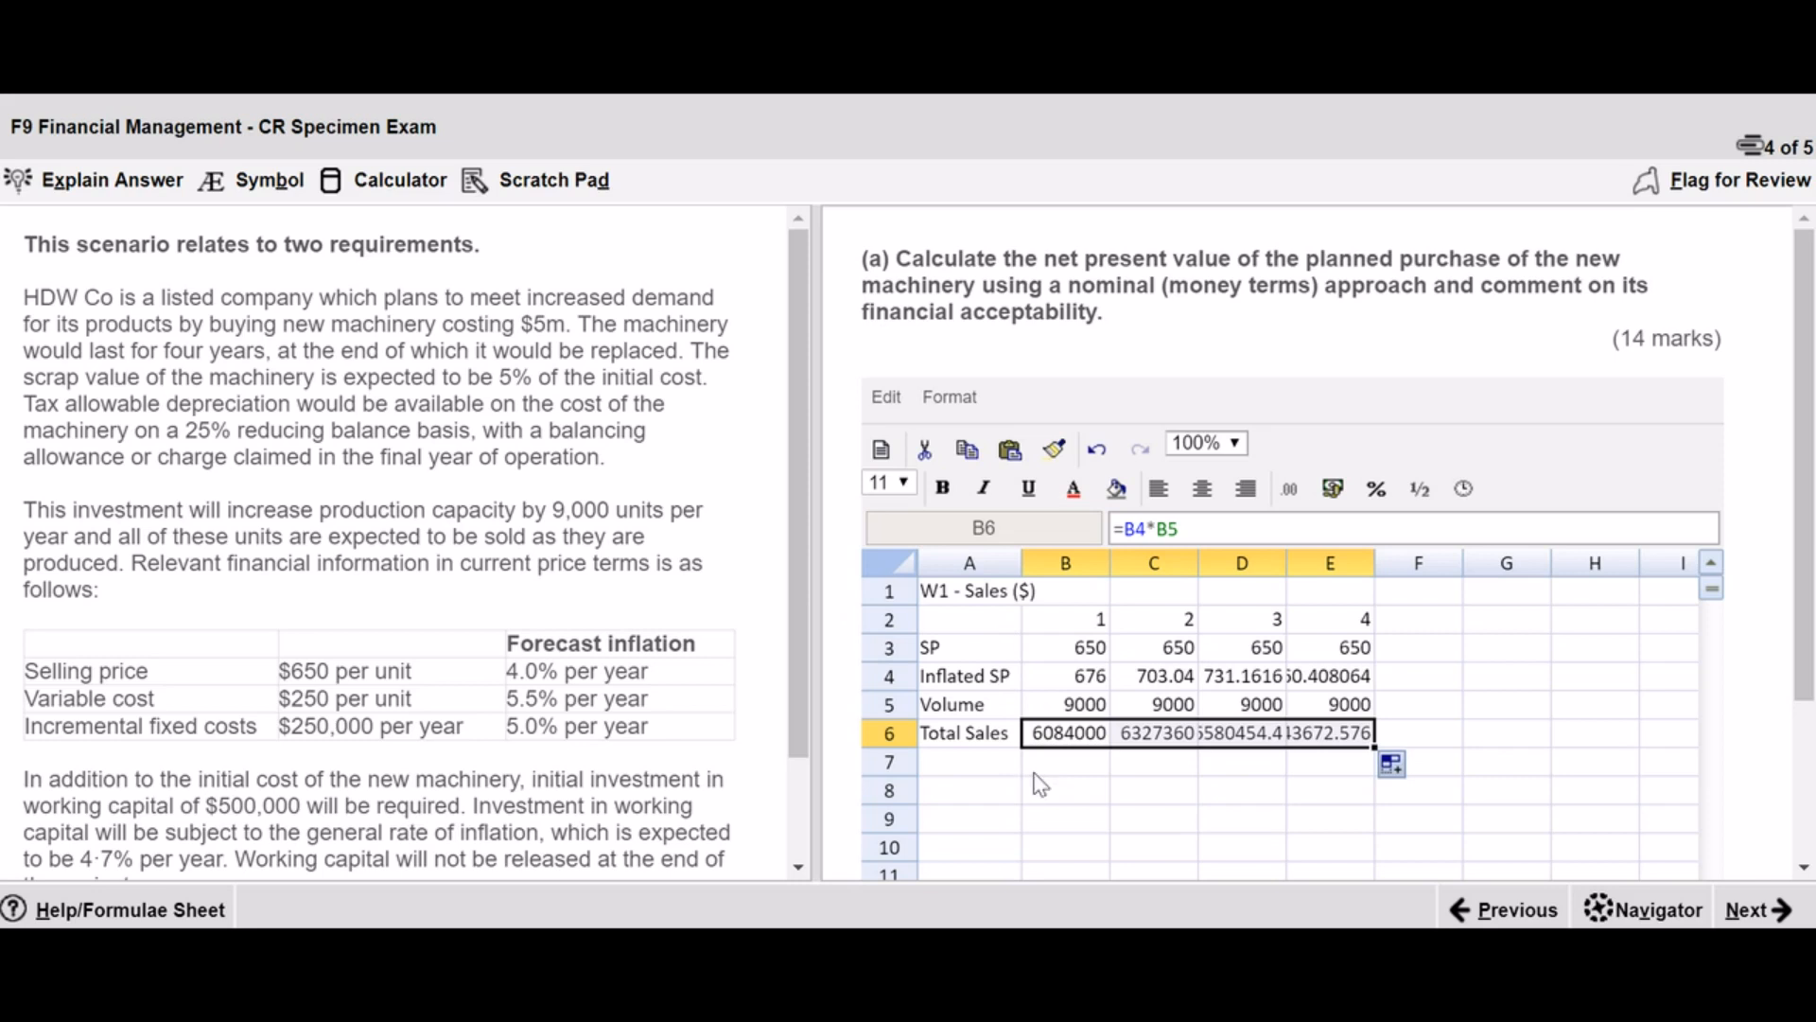
- Centre-align the year headings and figures of the sales working in B2 to E6
{"action": "left_click_drag", "start_coordinate": [1067, 628], "coordinate": [1320, 733]}
{"action": "left_click", "coordinate": [1203, 488]}
{"action": "scroll", "coordinate": [1311, 653], "scroll_direction": "down", "scroll_amount": 2}
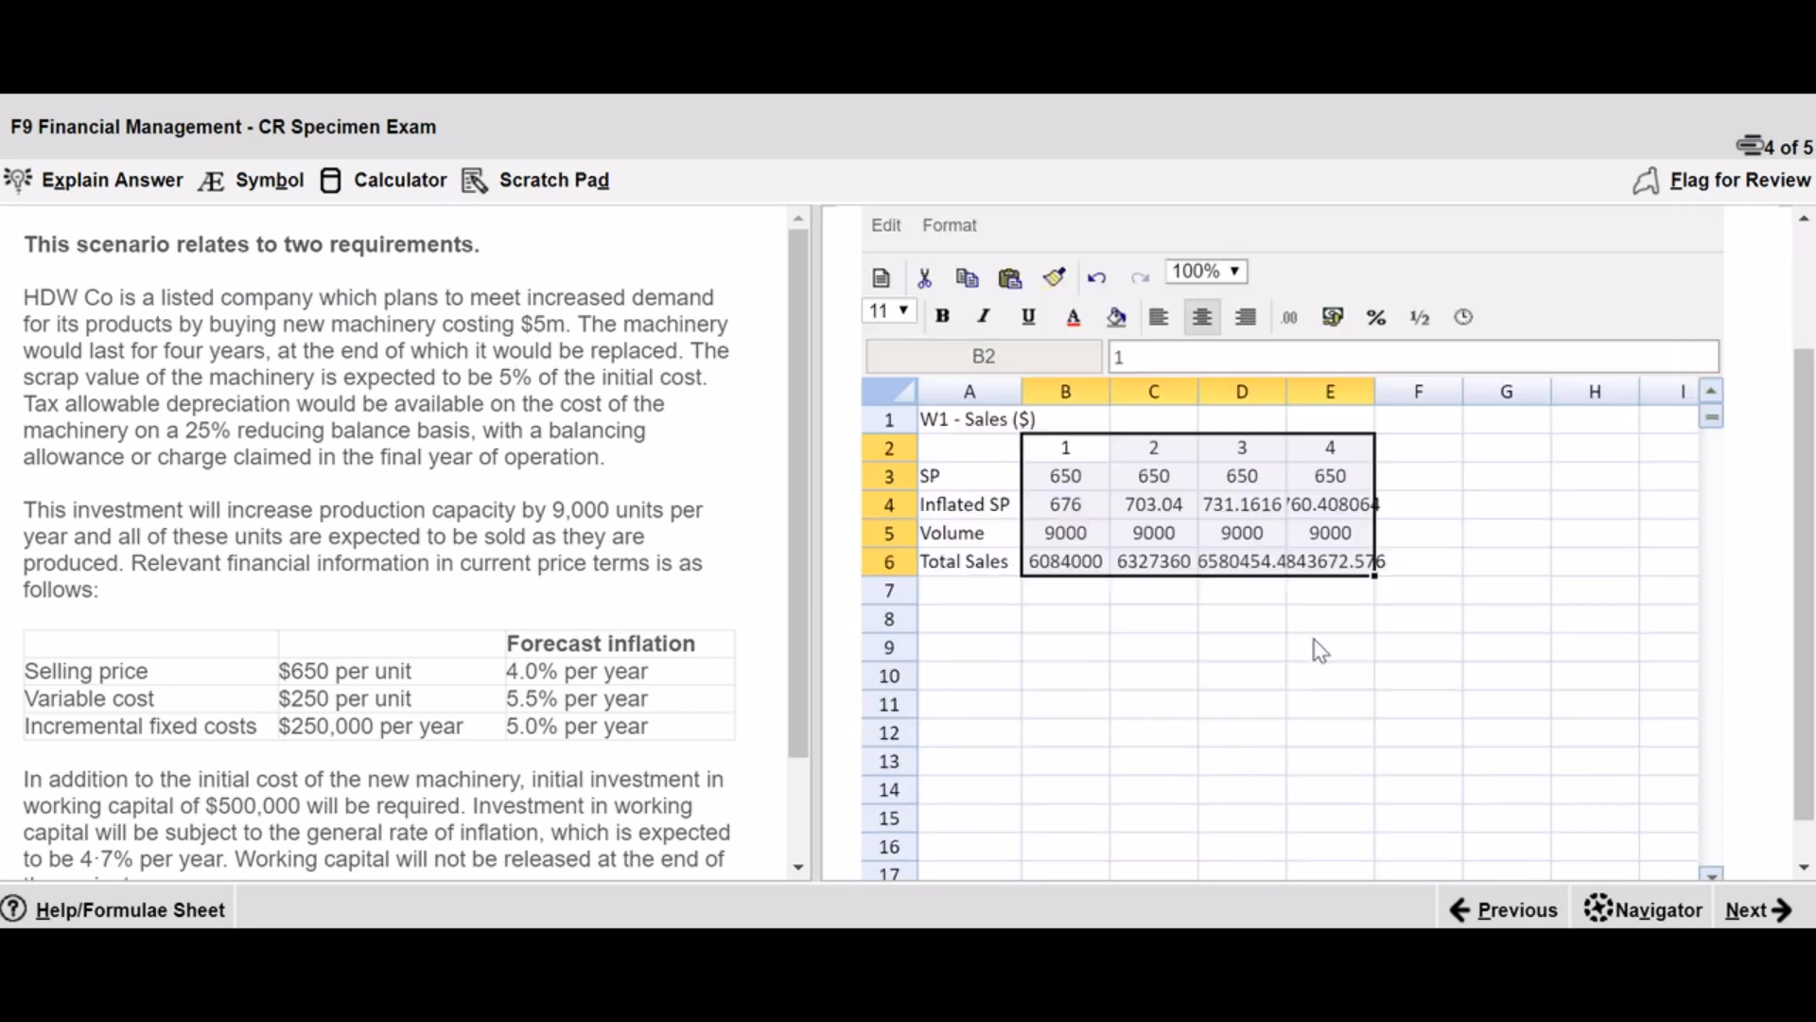
{"action": "left_click", "coordinate": [1241, 619]}
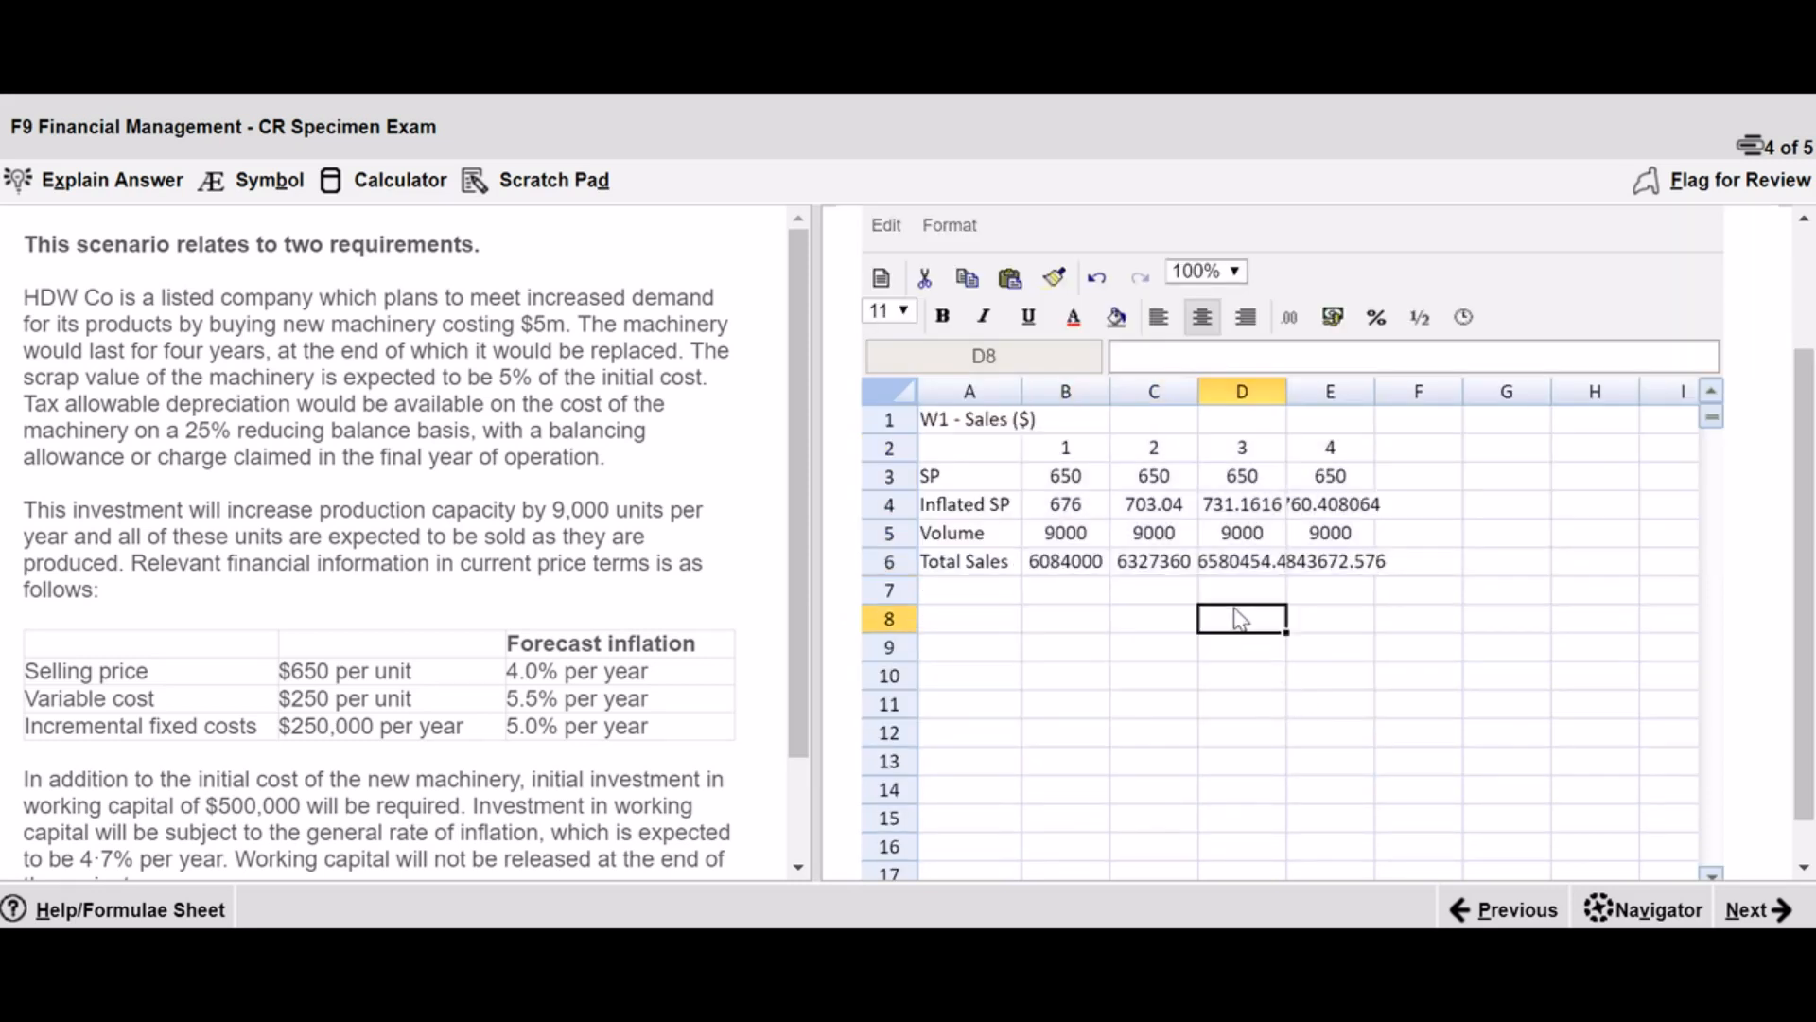
- Auto-fit the widths of columns C, D and E to their contents
{"action": "double_click", "coordinate": [1286, 390]}
{"action": "double_click", "coordinate": [1379, 391]}
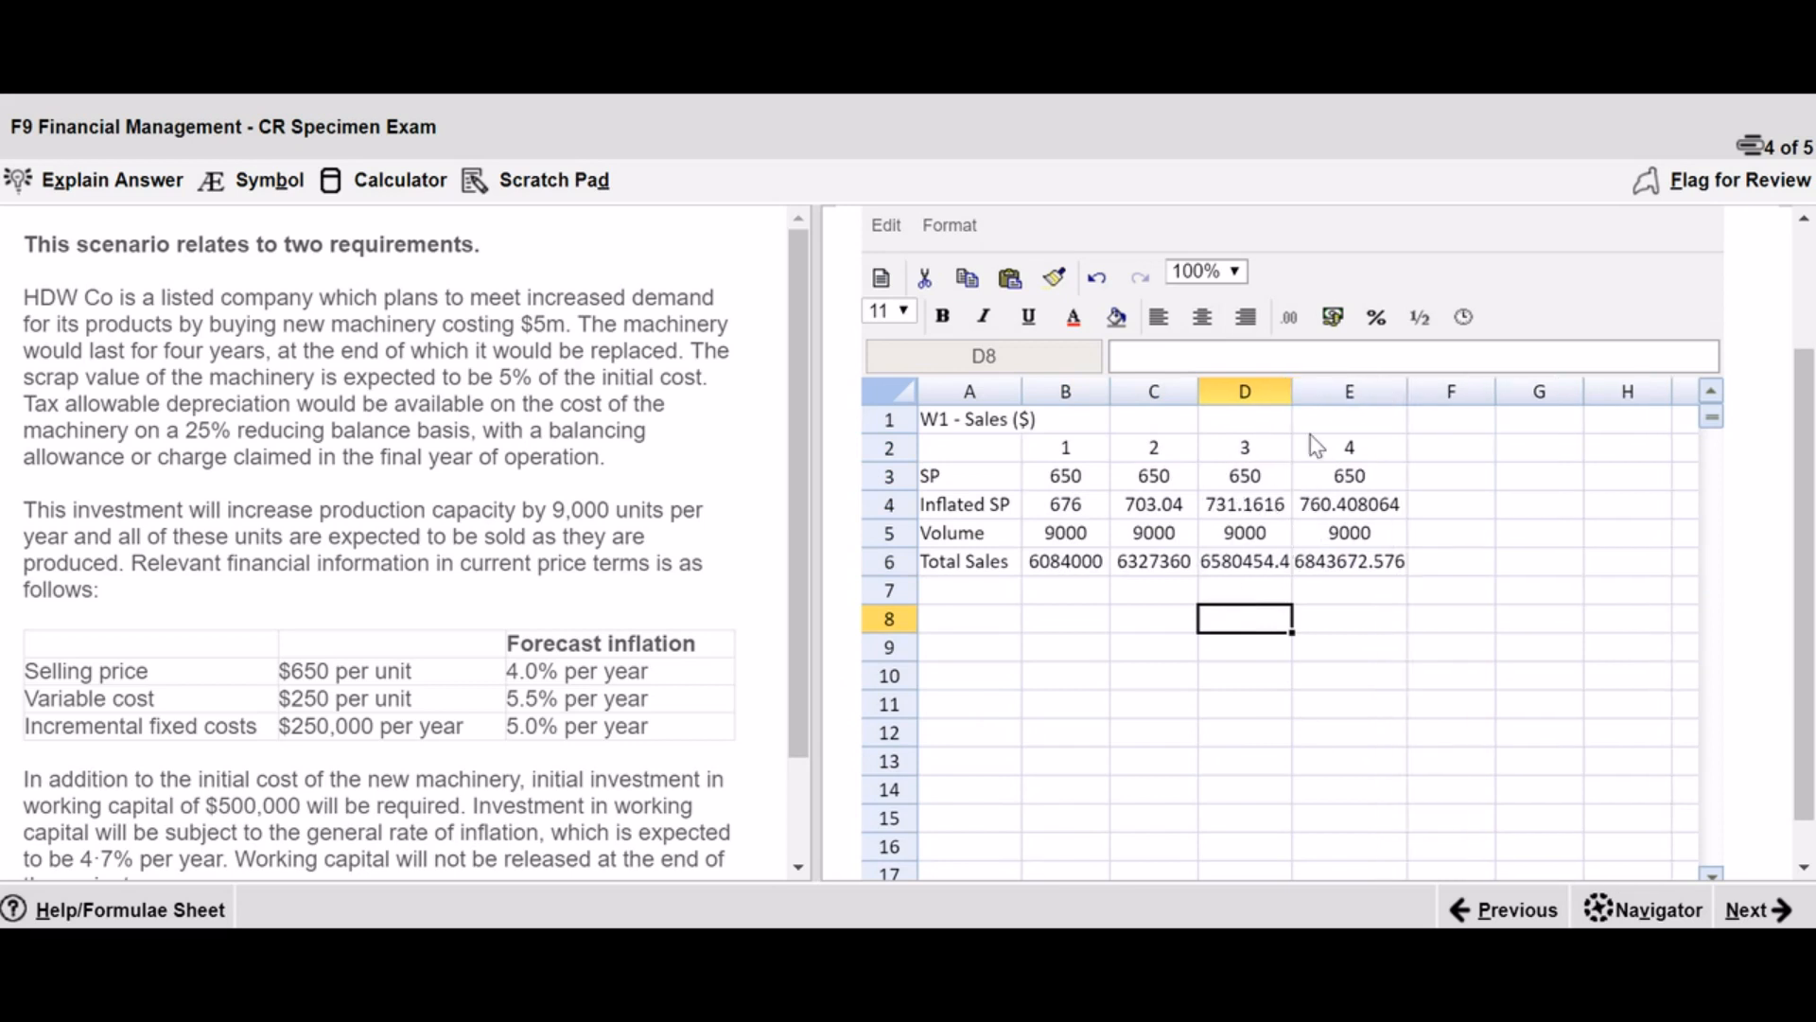
{"action": "double_click", "coordinate": [1199, 391]}
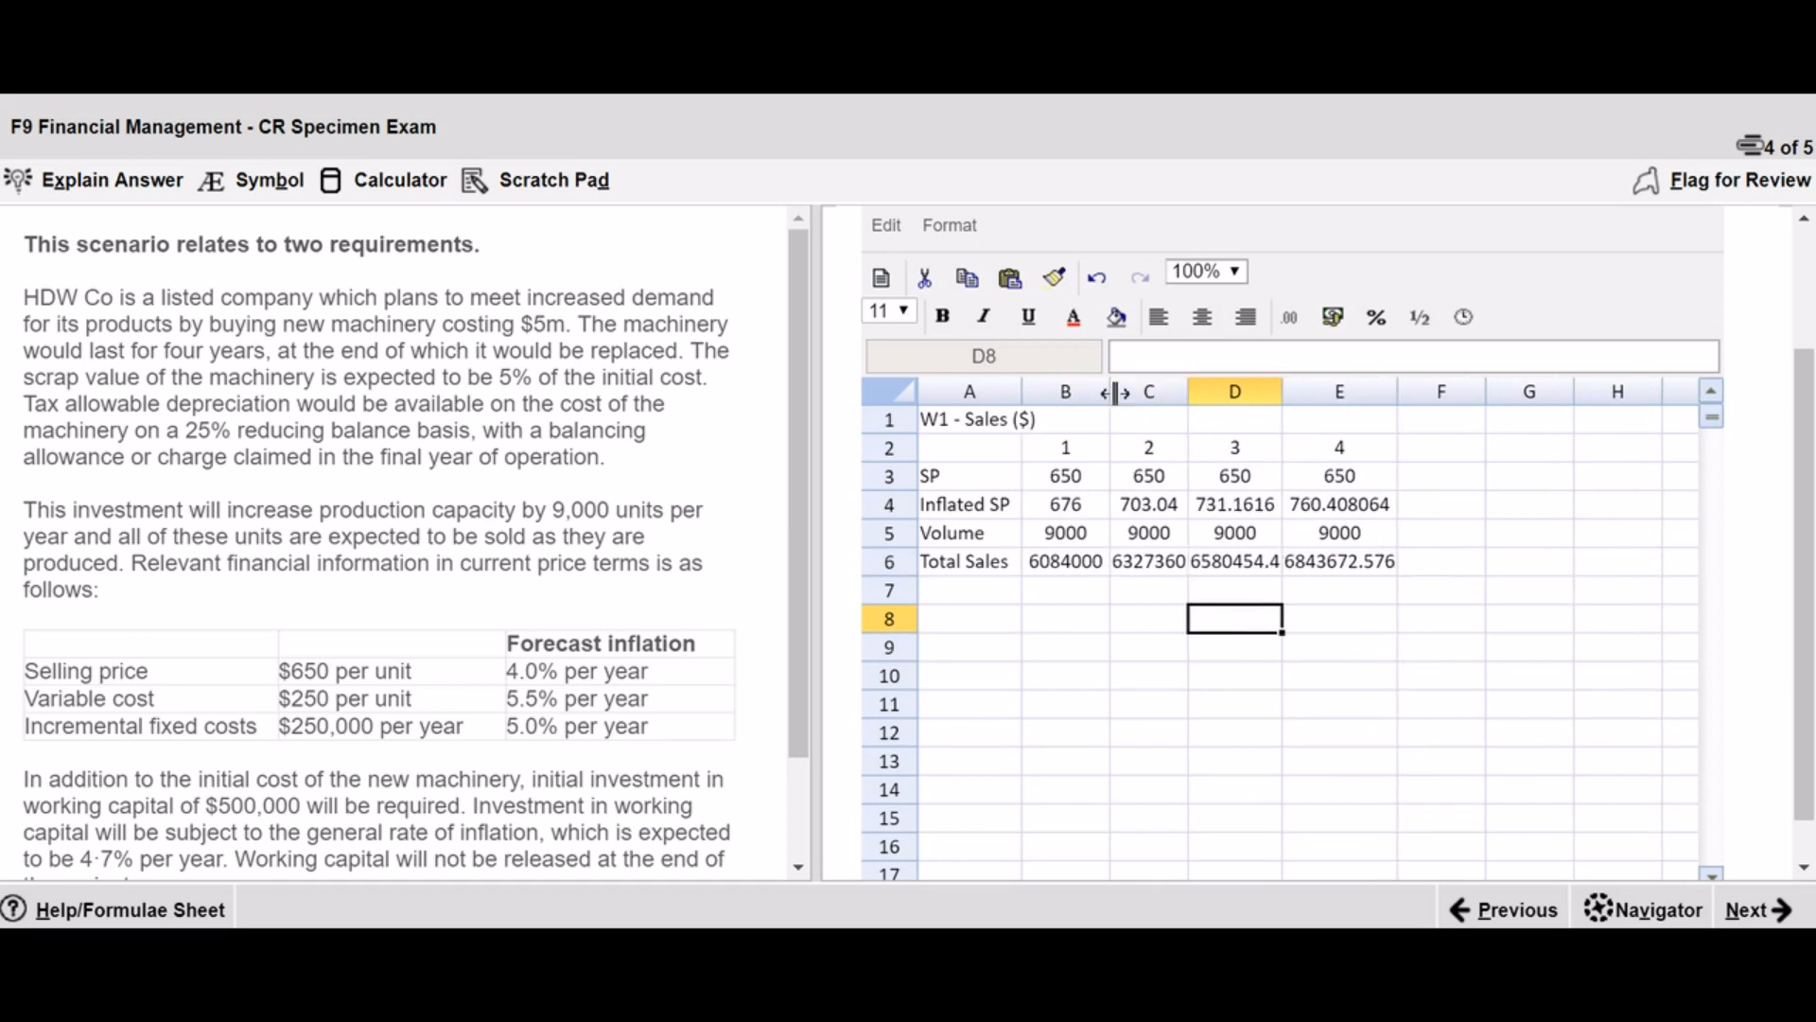
- Format the total sales figures in B6 to E6 with the #,##0 number format
{"action": "left_click", "coordinate": [1066, 567]}
{"action": "left_click_drag", "start_coordinate": [1066, 573], "coordinate": [1324, 576]}
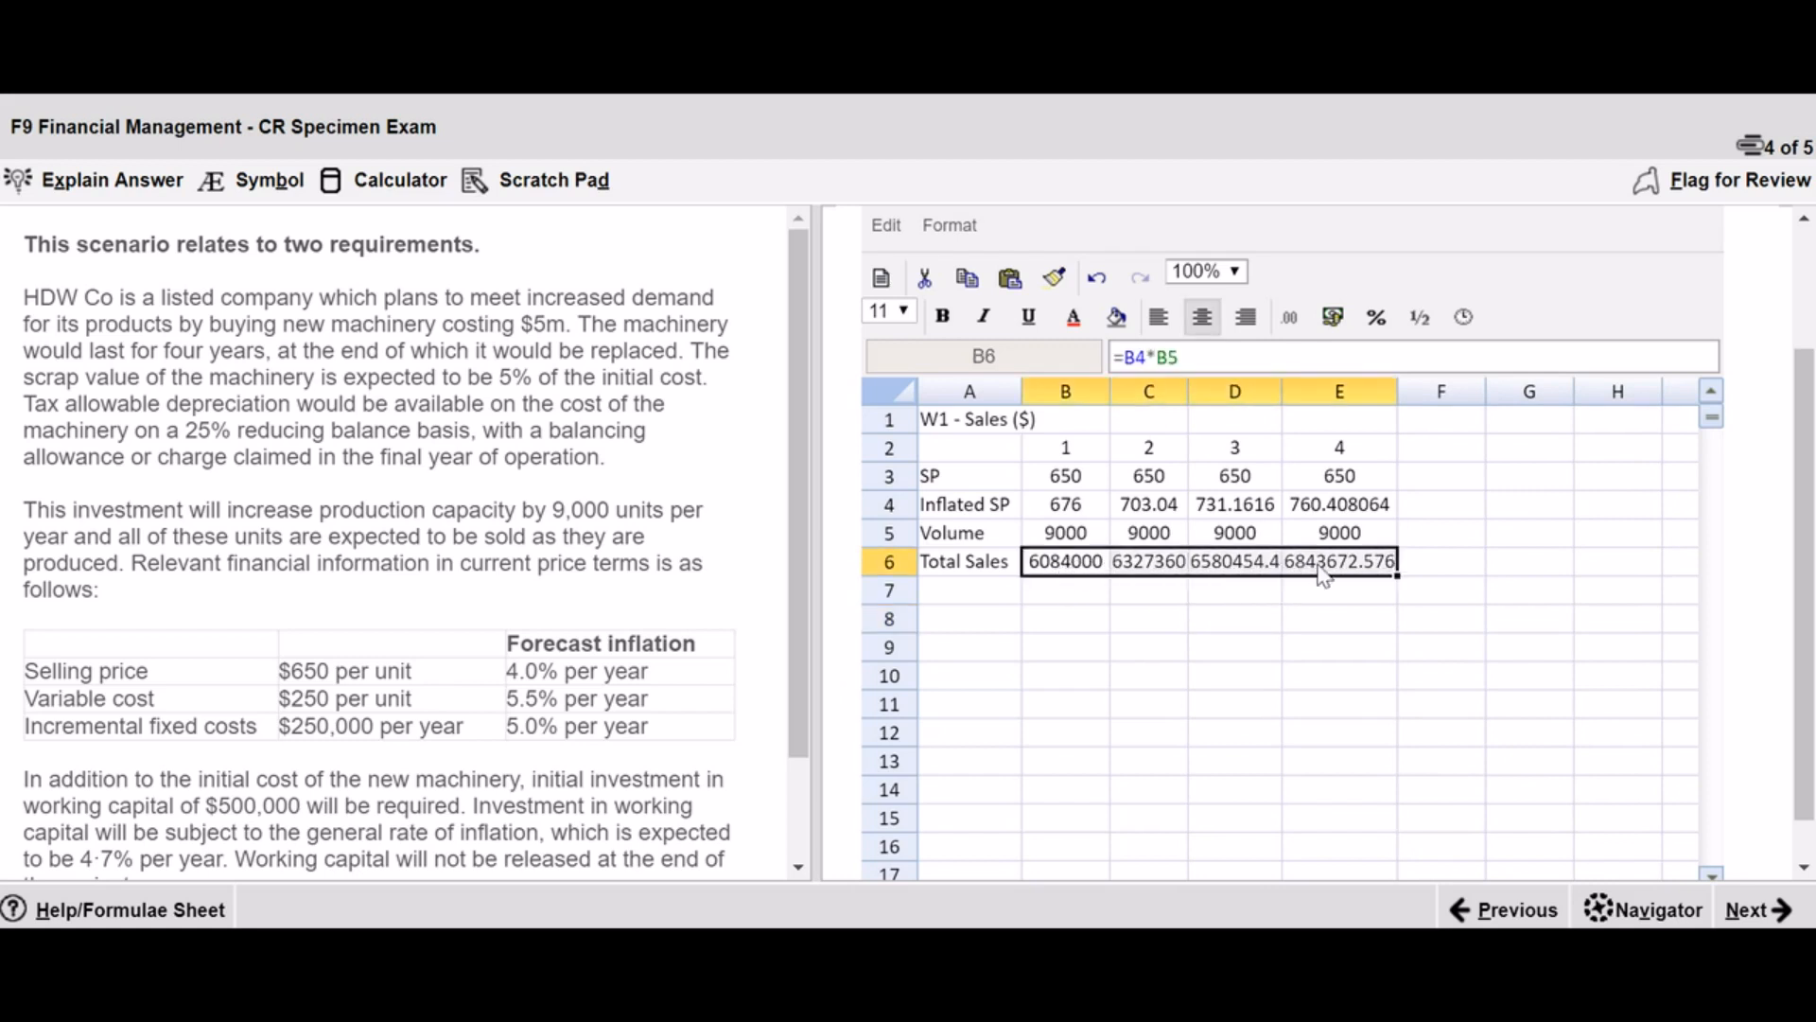
{"action": "left_click", "coordinate": [1290, 320]}
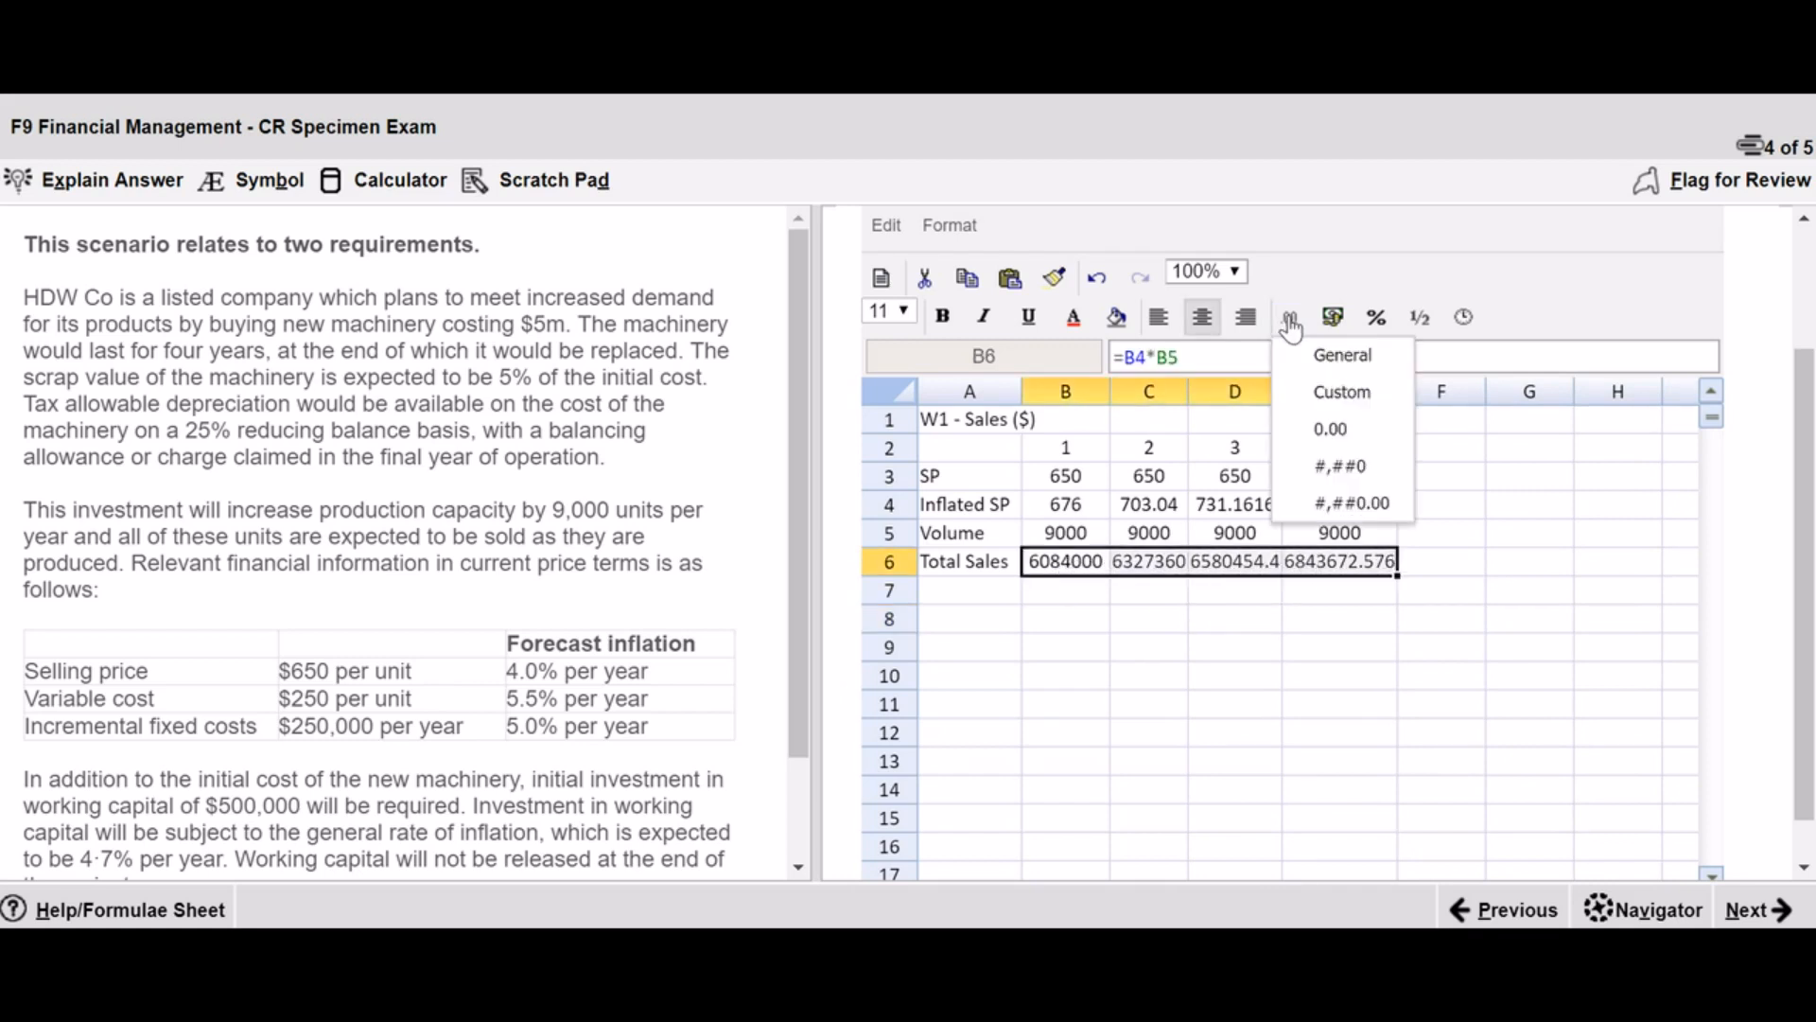
{"action": "left_click", "coordinate": [1384, 485]}
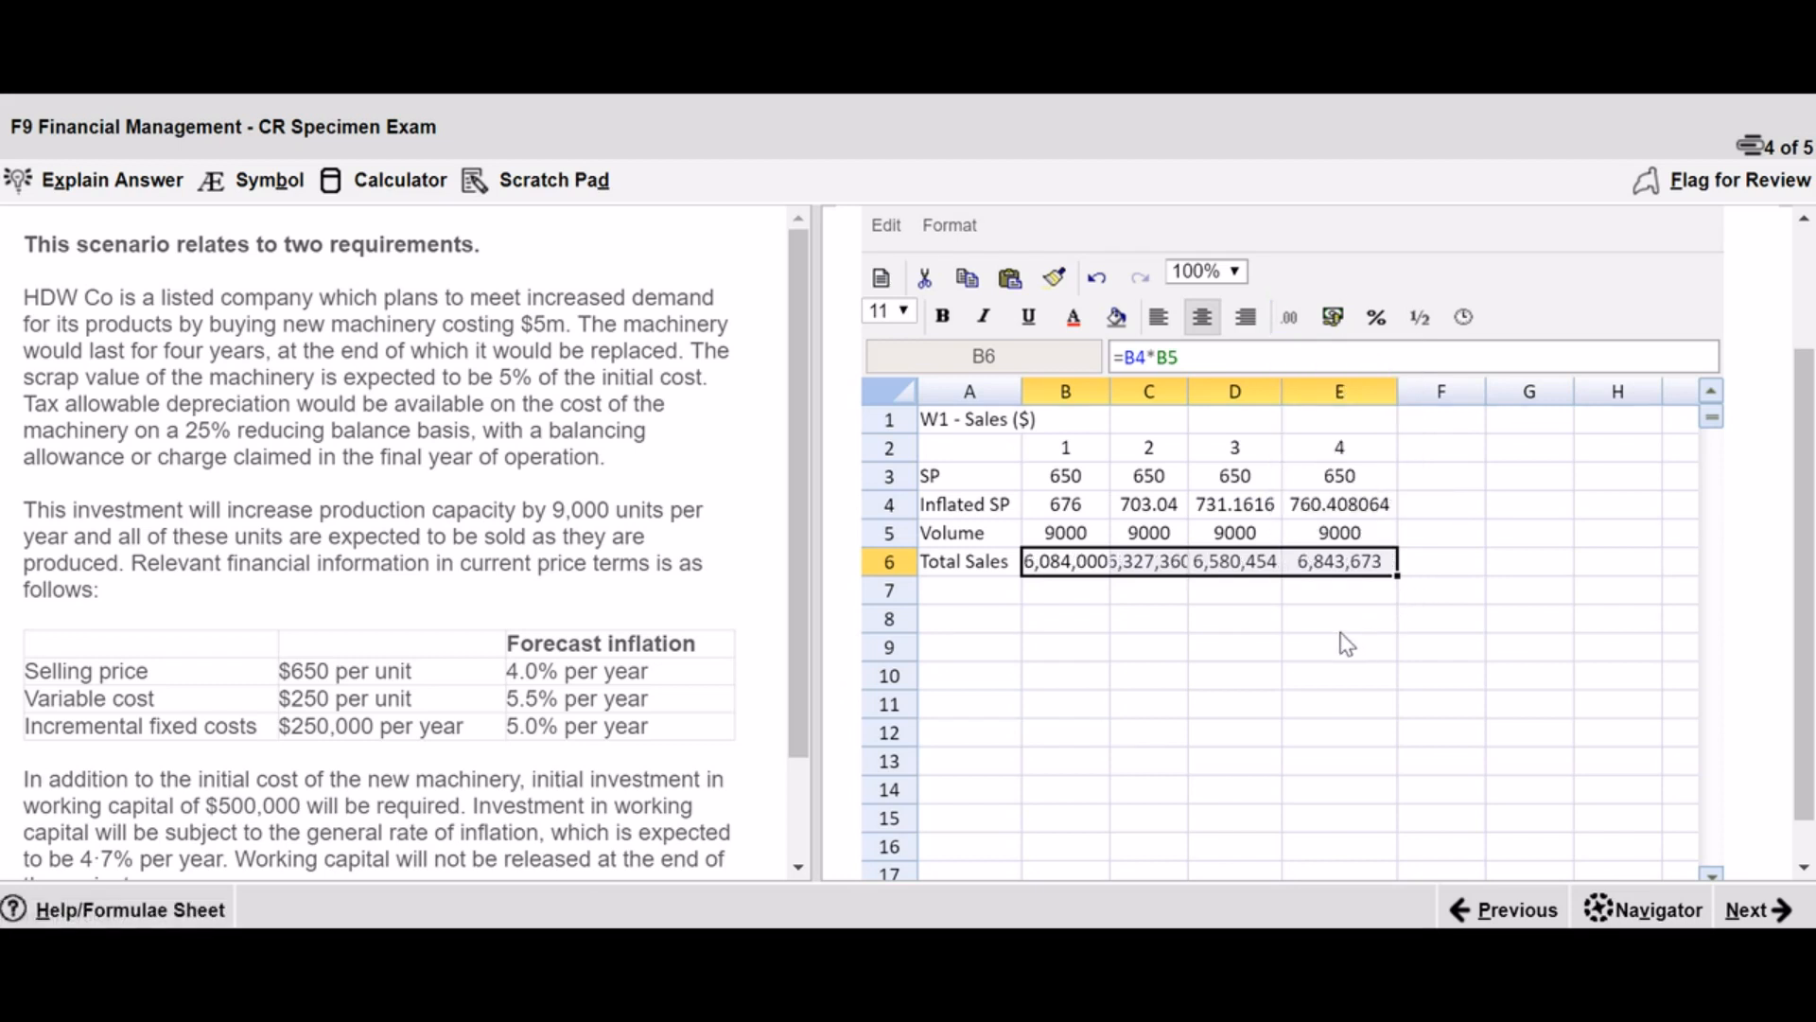
- Widen column C so its total sales figure fits with some space around it
{"action": "left_click", "coordinate": [1168, 626]}
{"action": "left_click_drag", "start_coordinate": [1189, 391], "coordinate": [1199, 391]}
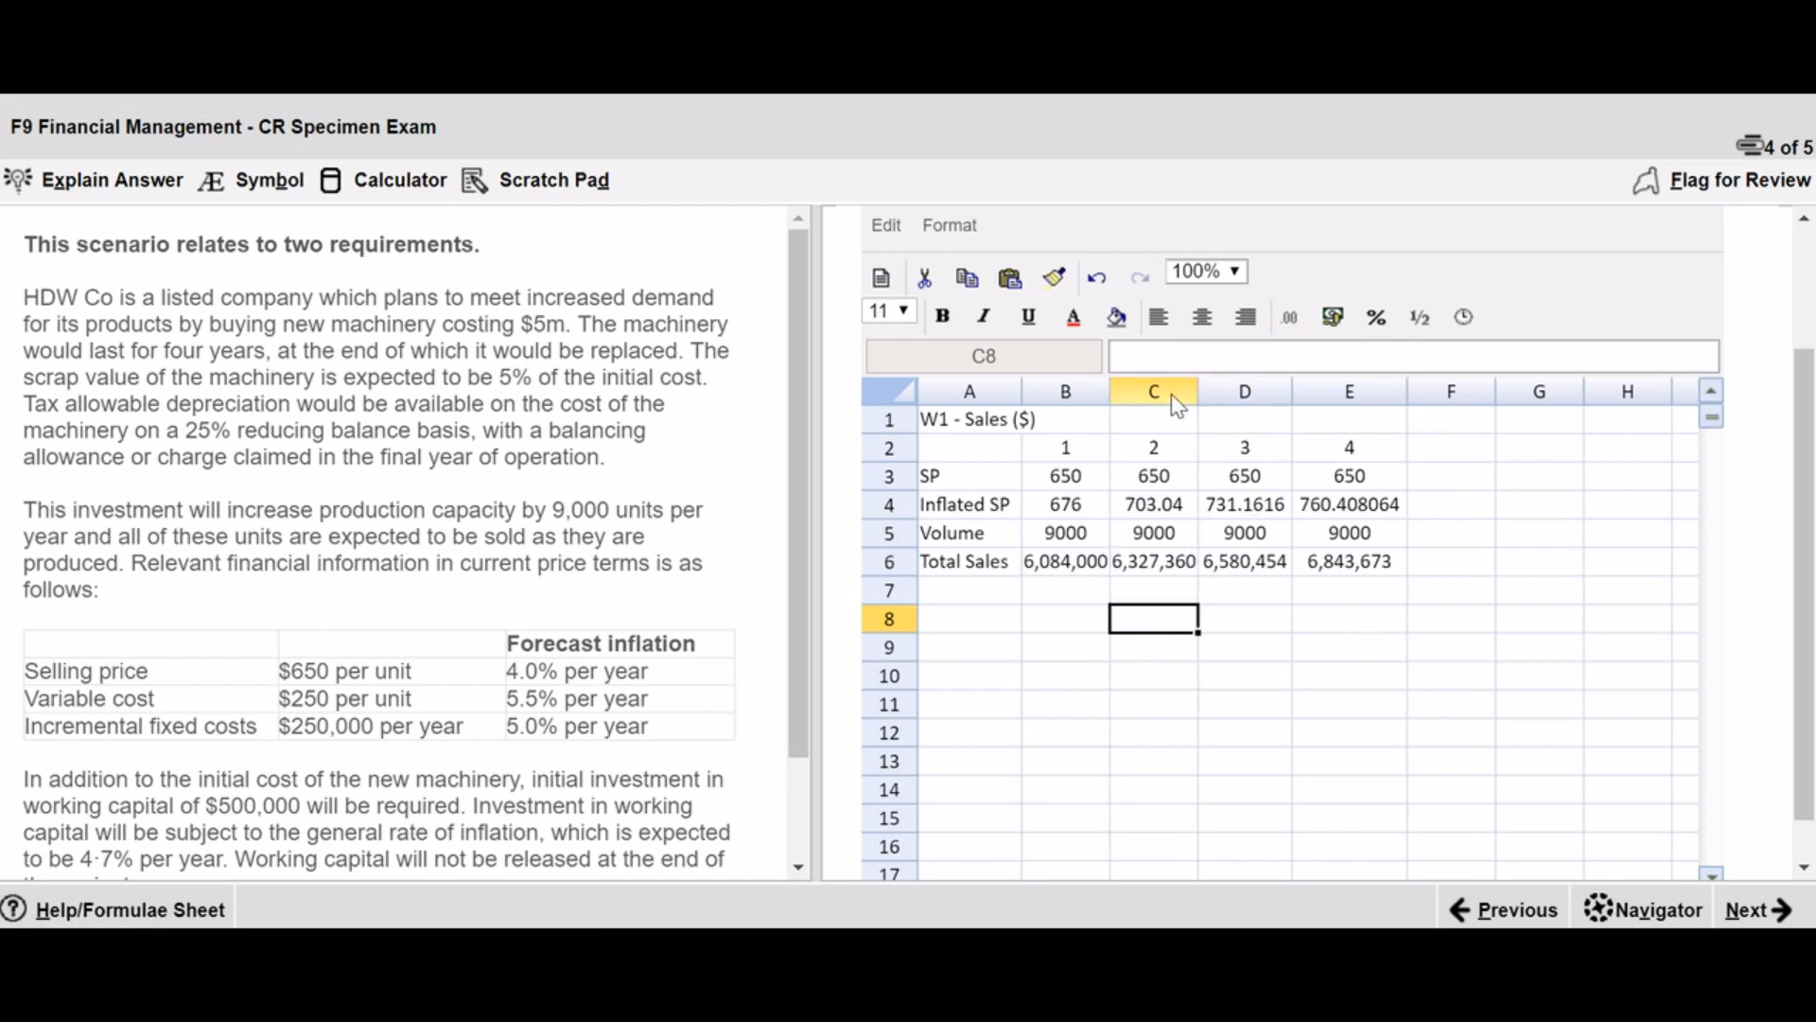
{"action": "left_click_drag", "start_coordinate": [1198, 388], "coordinate": [1208, 388]}
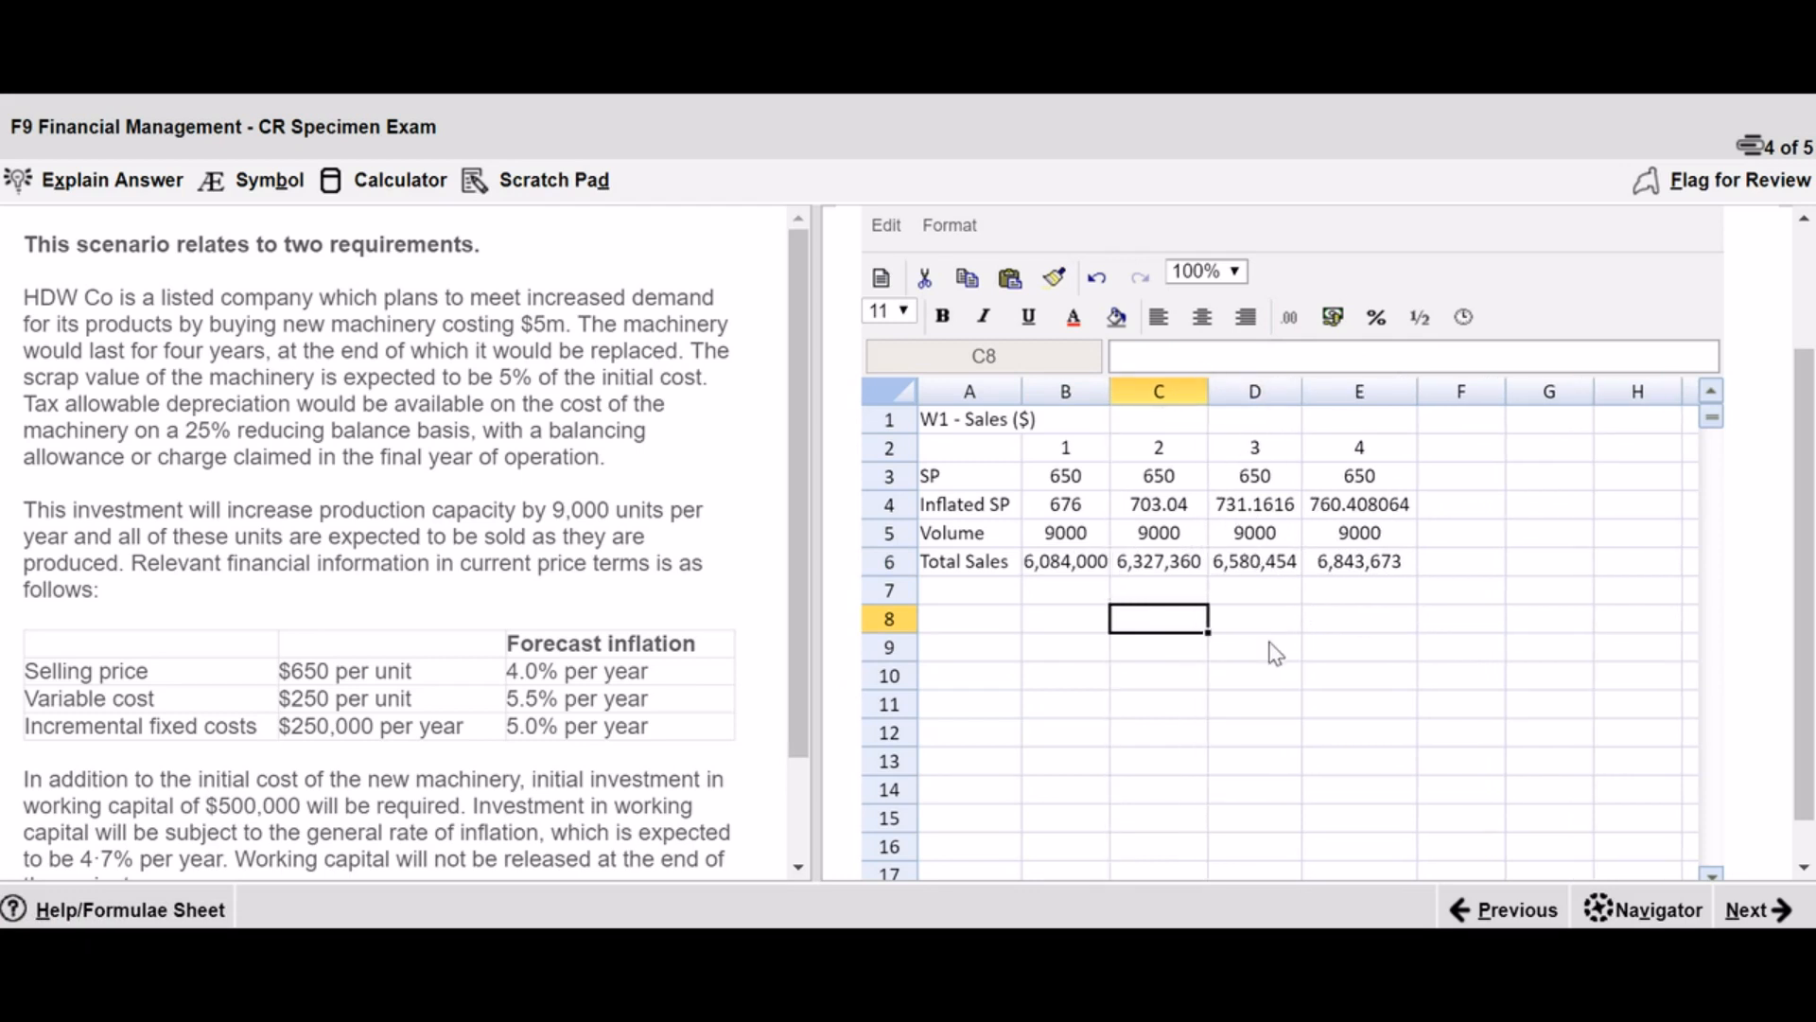
- Copy the whole sales working in A1 to E6 and paste it starting at A8
{"action": "left_click", "coordinate": [995, 629]}
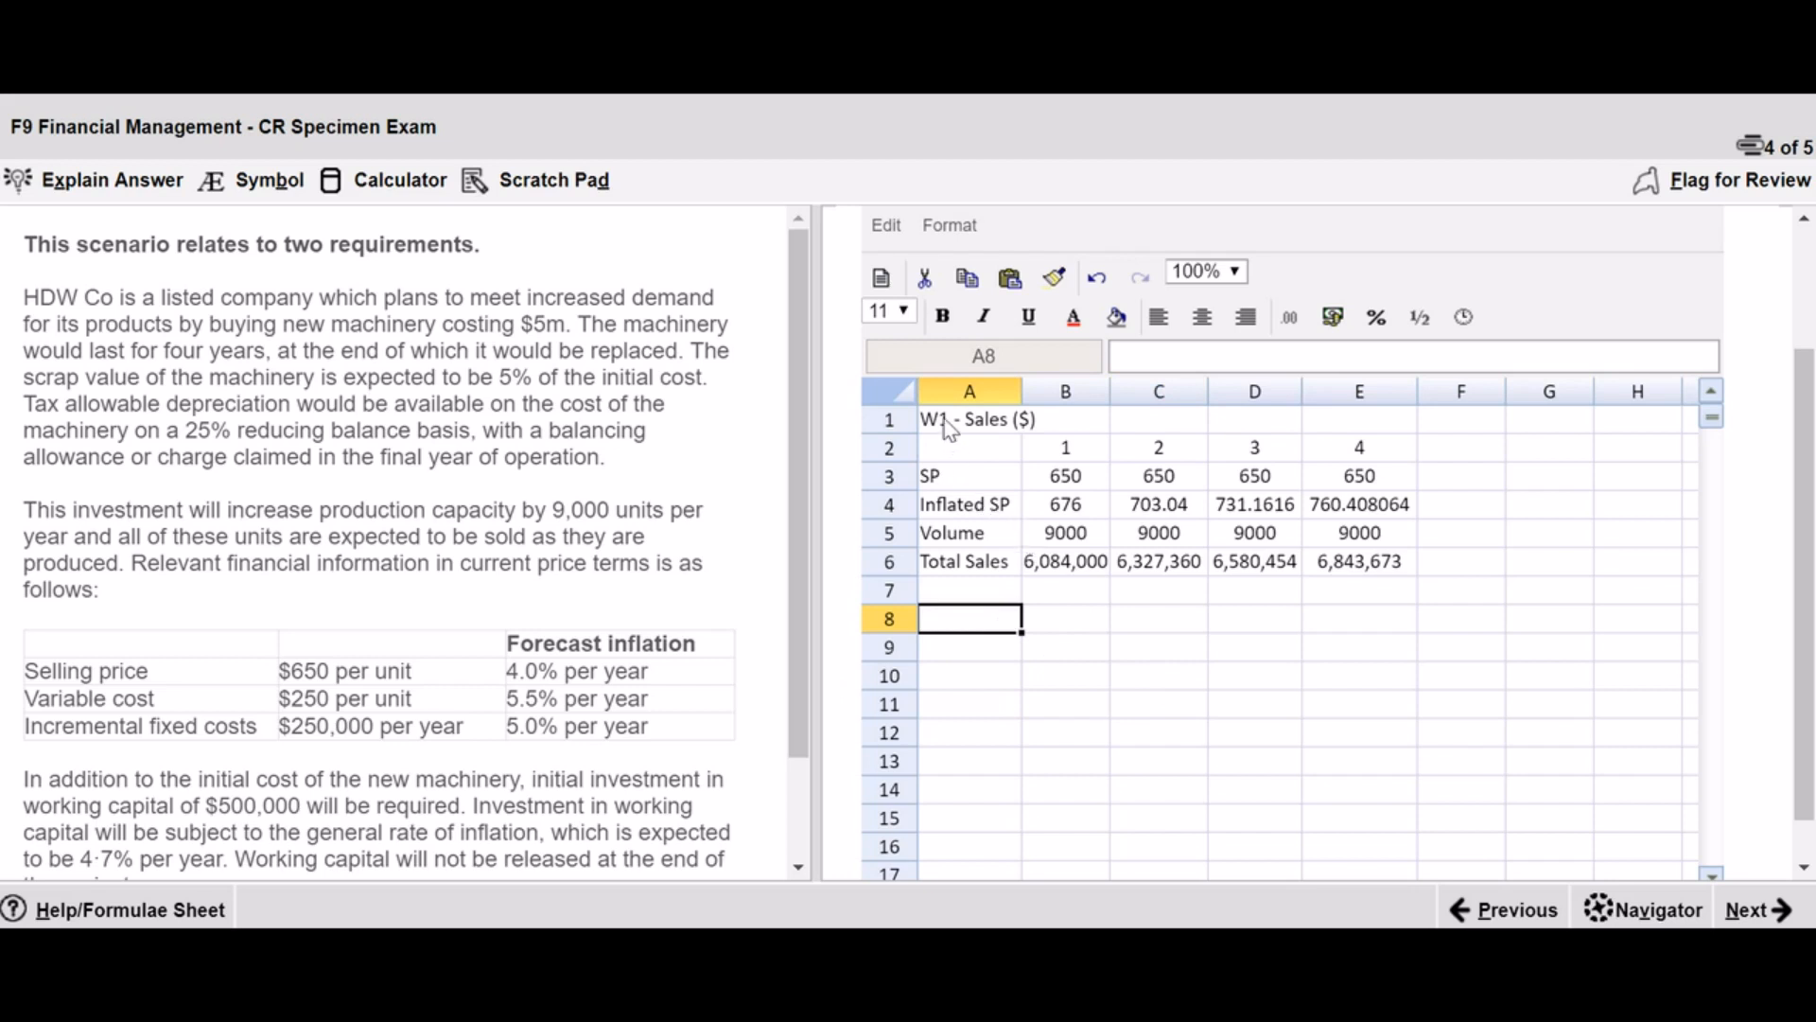
{"action": "left_click_drag", "start_coordinate": [949, 427], "coordinate": [1361, 561]}
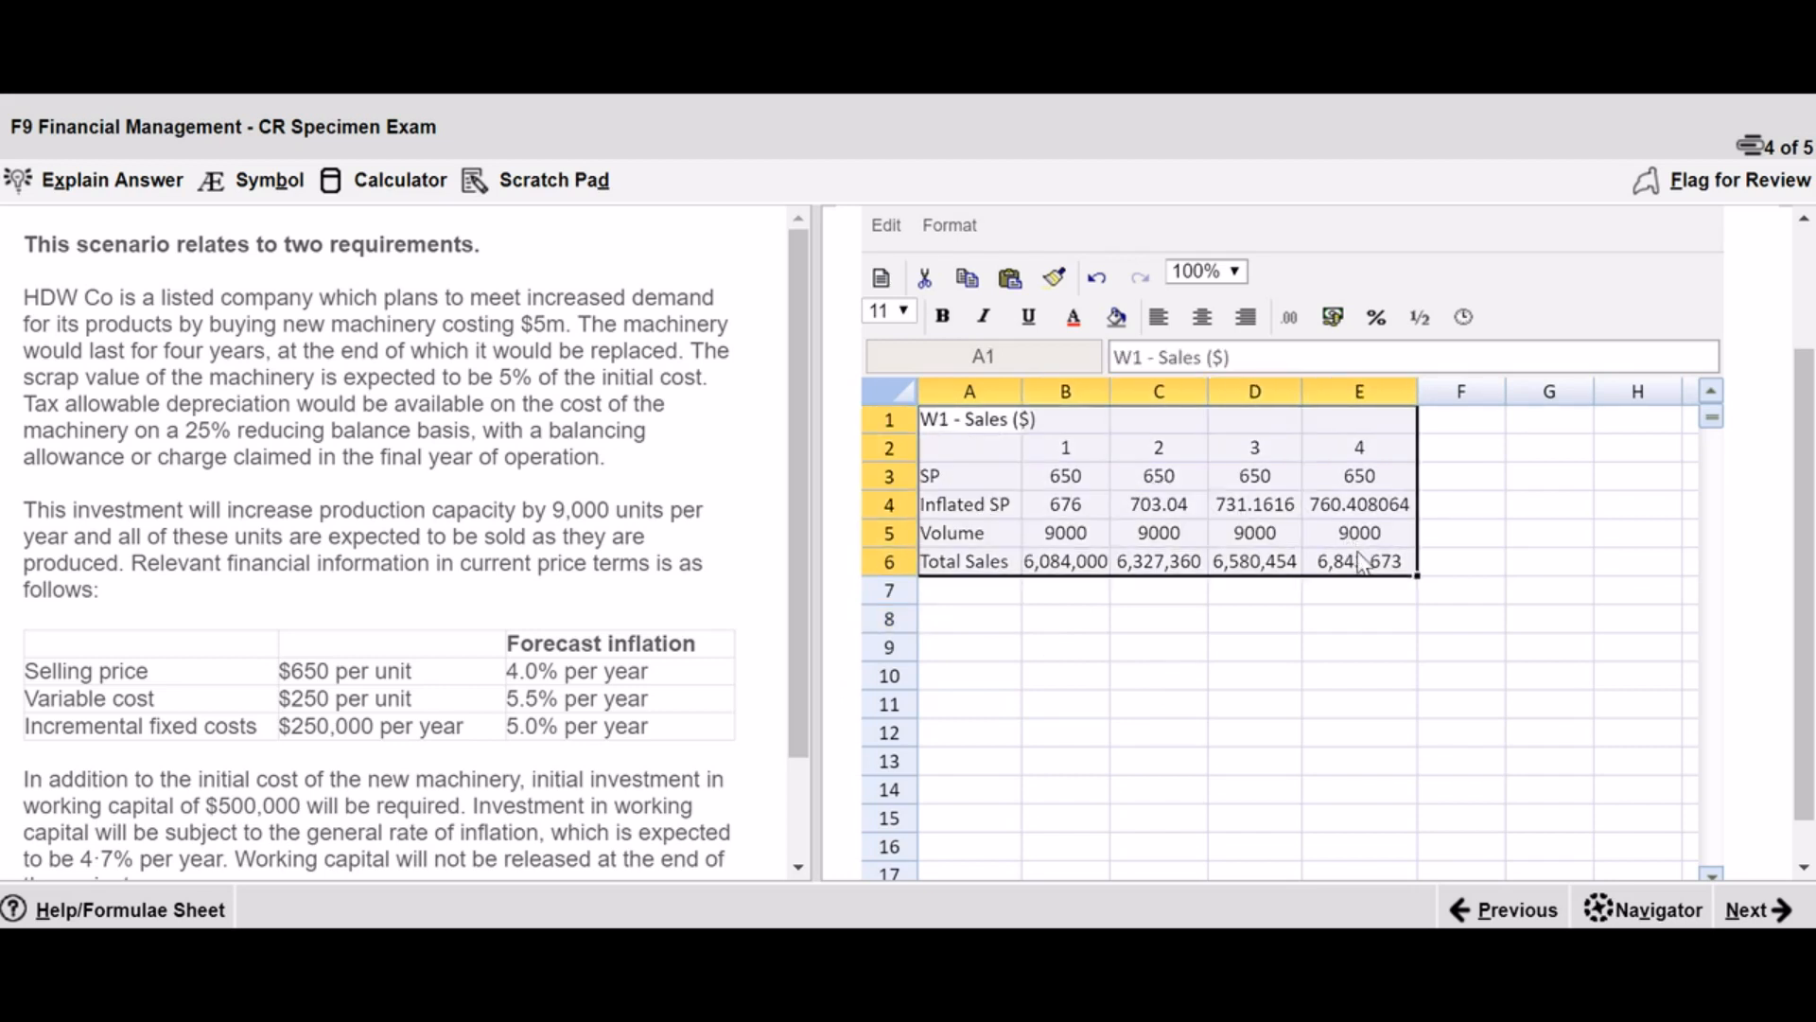
{"action": "key", "text": "ctrl+c"}
{"action": "left_click", "coordinate": [986, 627]}
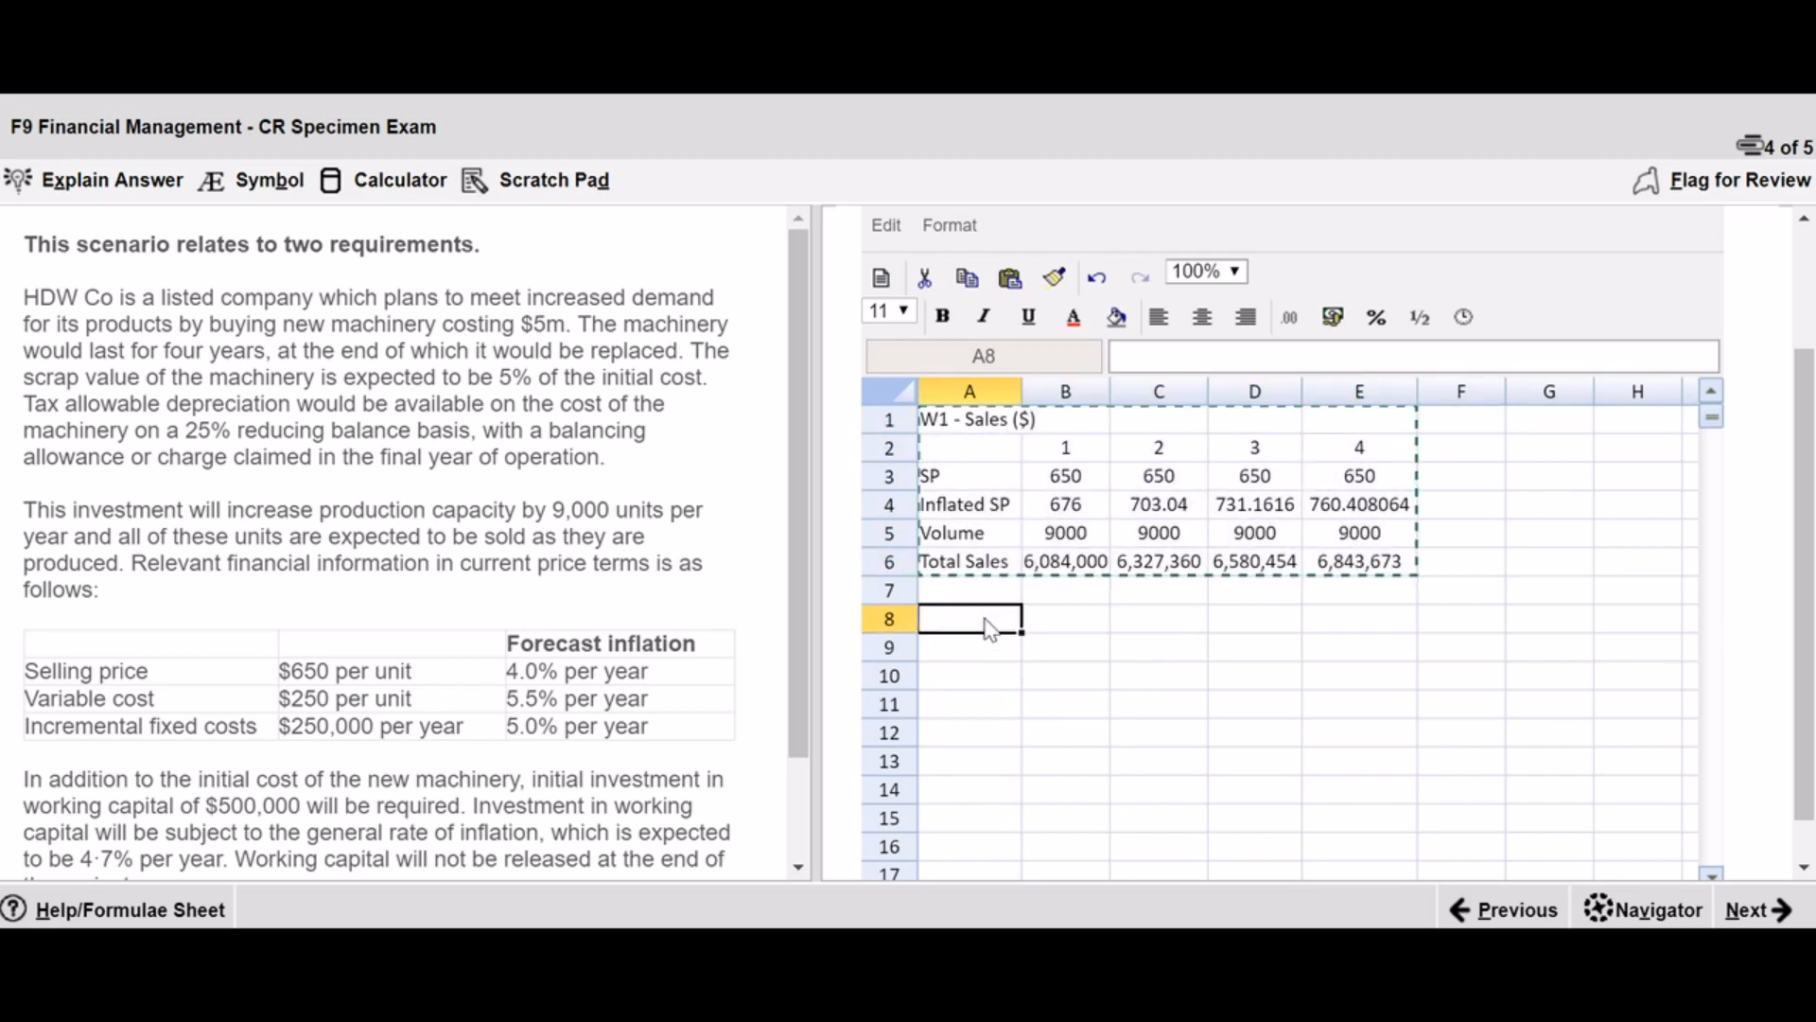
{"action": "key", "text": "ctrl+v"}
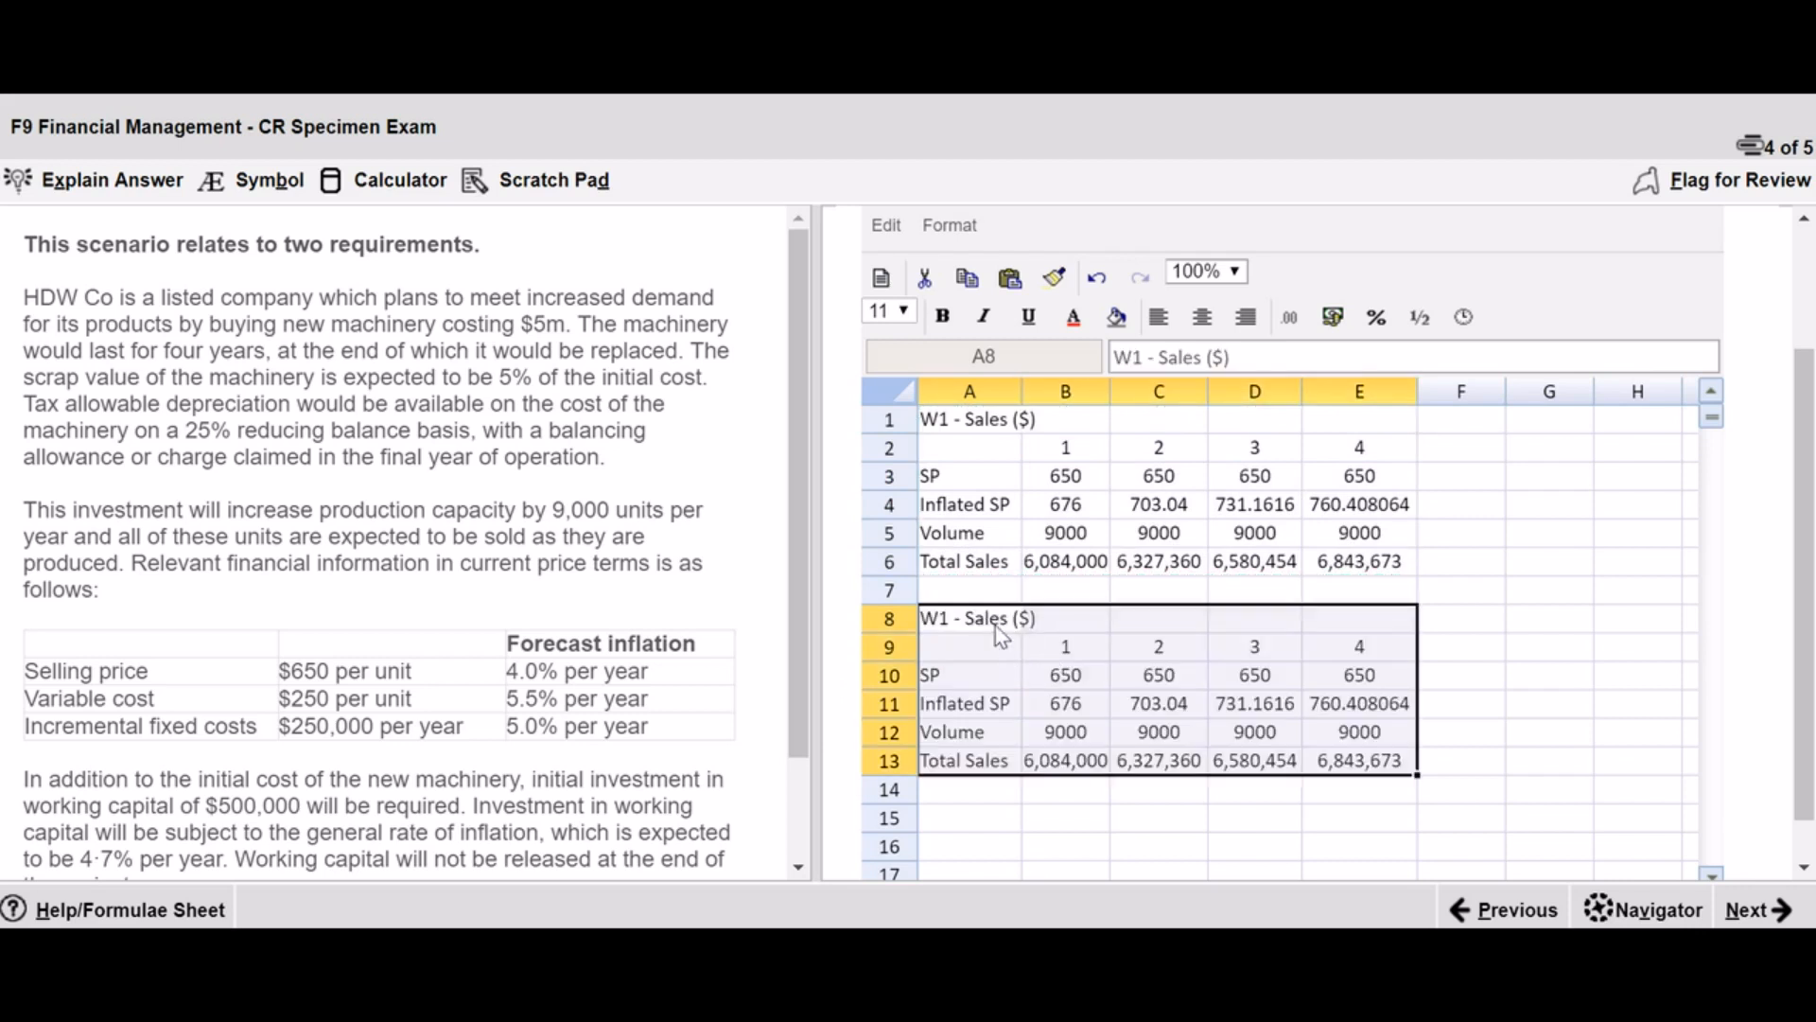
- Change the copied working's heading in A8 to "W2 - VC ($)"
{"action": "left_click", "coordinate": [997, 630]}
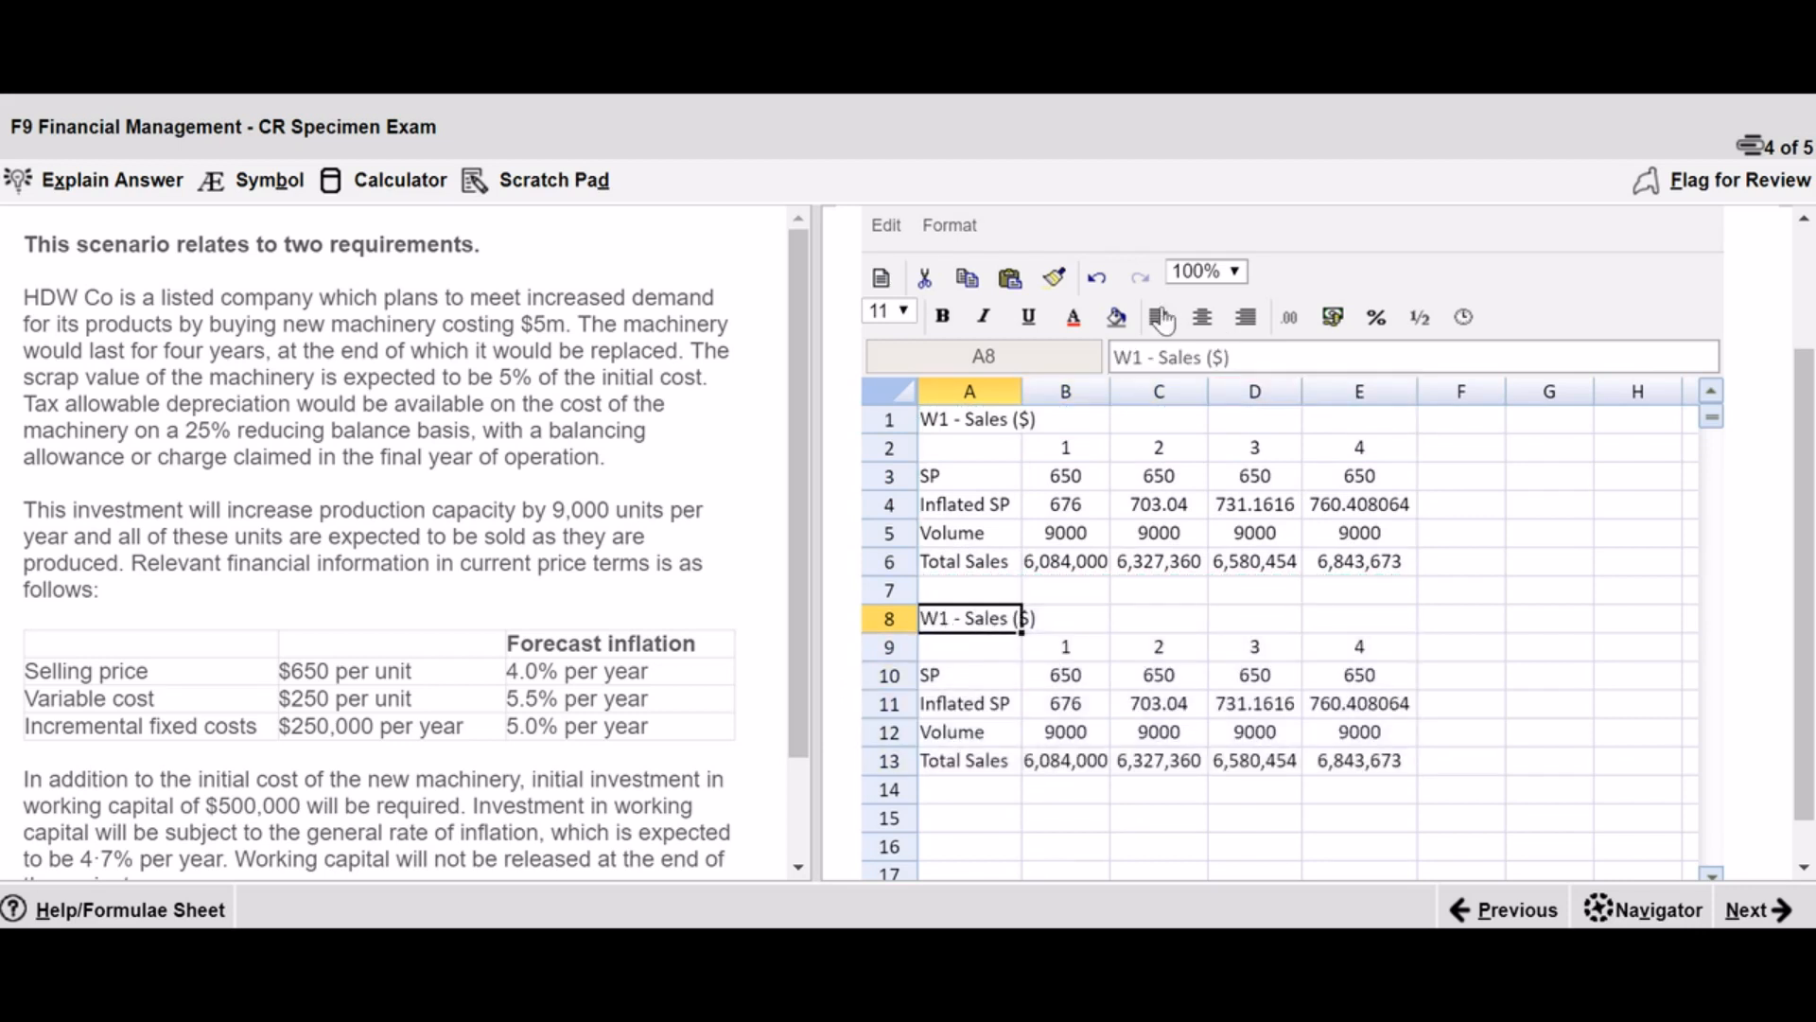
{"action": "left_click", "coordinate": [1145, 365]}
{"action": "key", "text": "BackSpace"}
{"action": "type", "text": "2"}
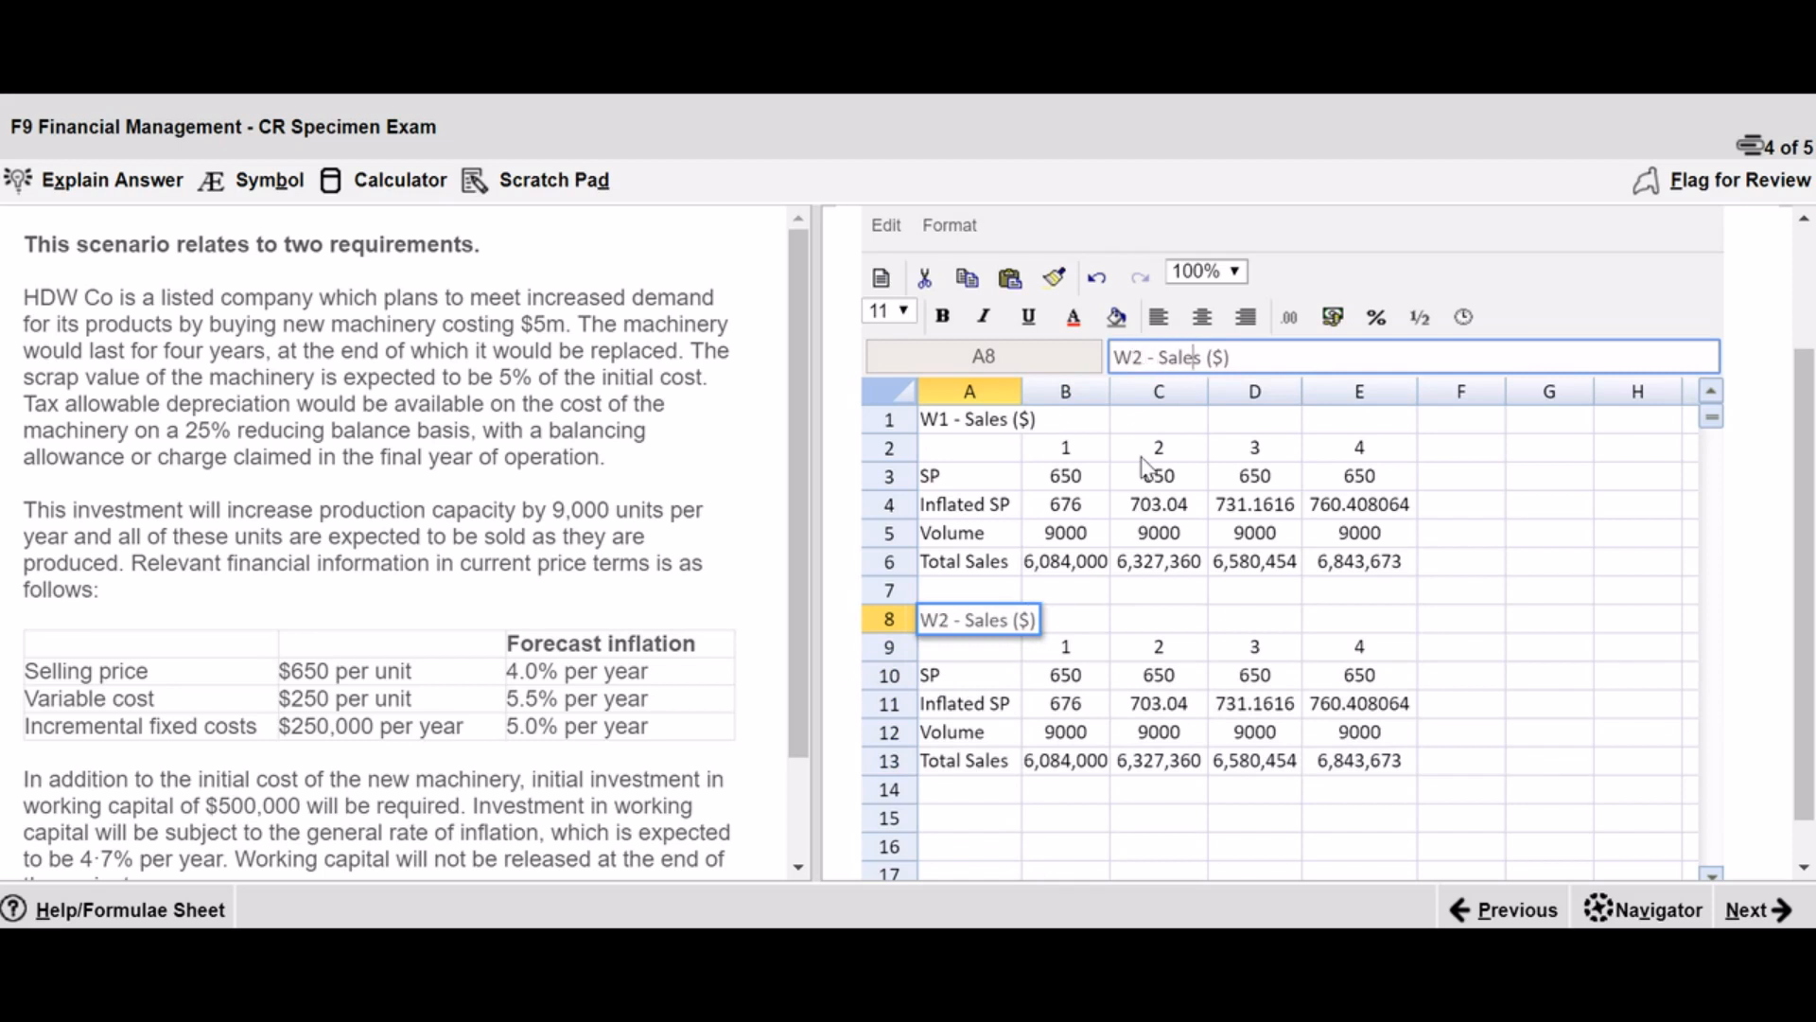
{"action": "key", "text": "BackSpace"}
{"action": "key", "text": "BackSpace"}
{"action": "key", "text": "BackSpace"}
{"action": "key", "text": "BackSpace"}
{"action": "key", "text": "BackSpace"}
{"action": "type", "text": "VC"}
{"action": "key", "text": "Return"}
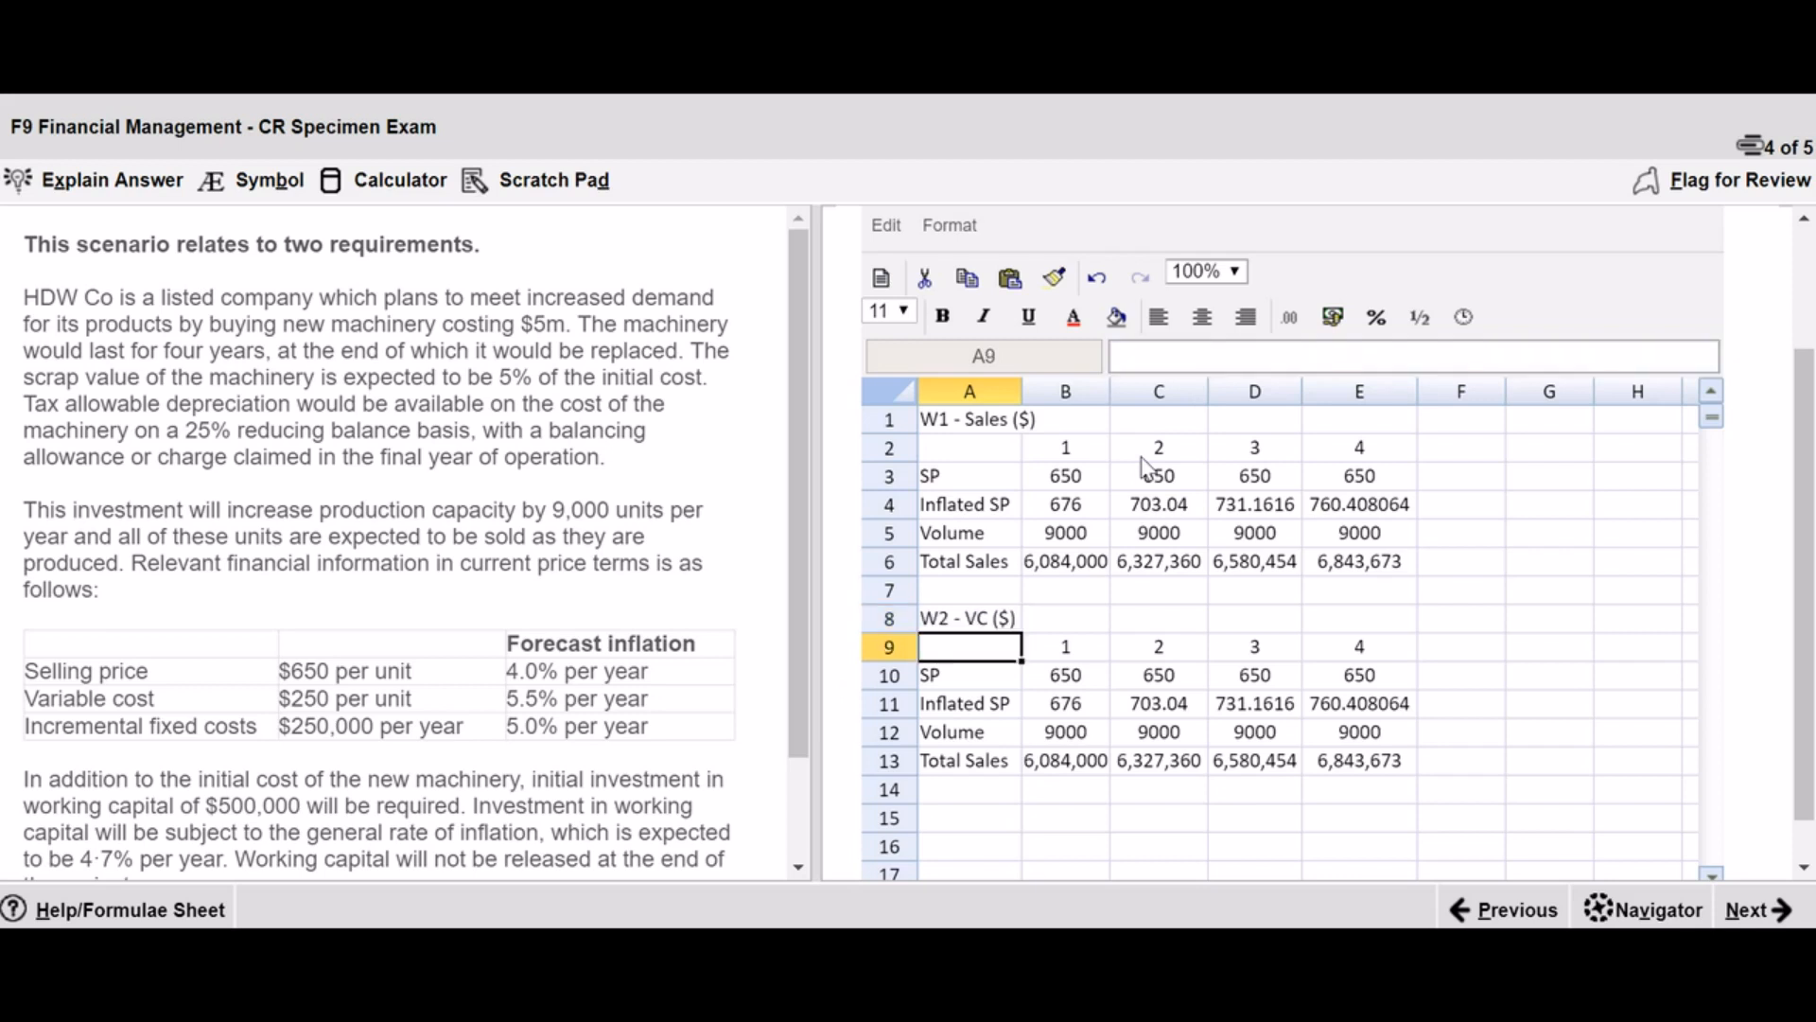
- Enter a variable cost of 250 for year 1 in B10 and copy it across to E10
{"action": "left_click", "coordinate": [1100, 683]}
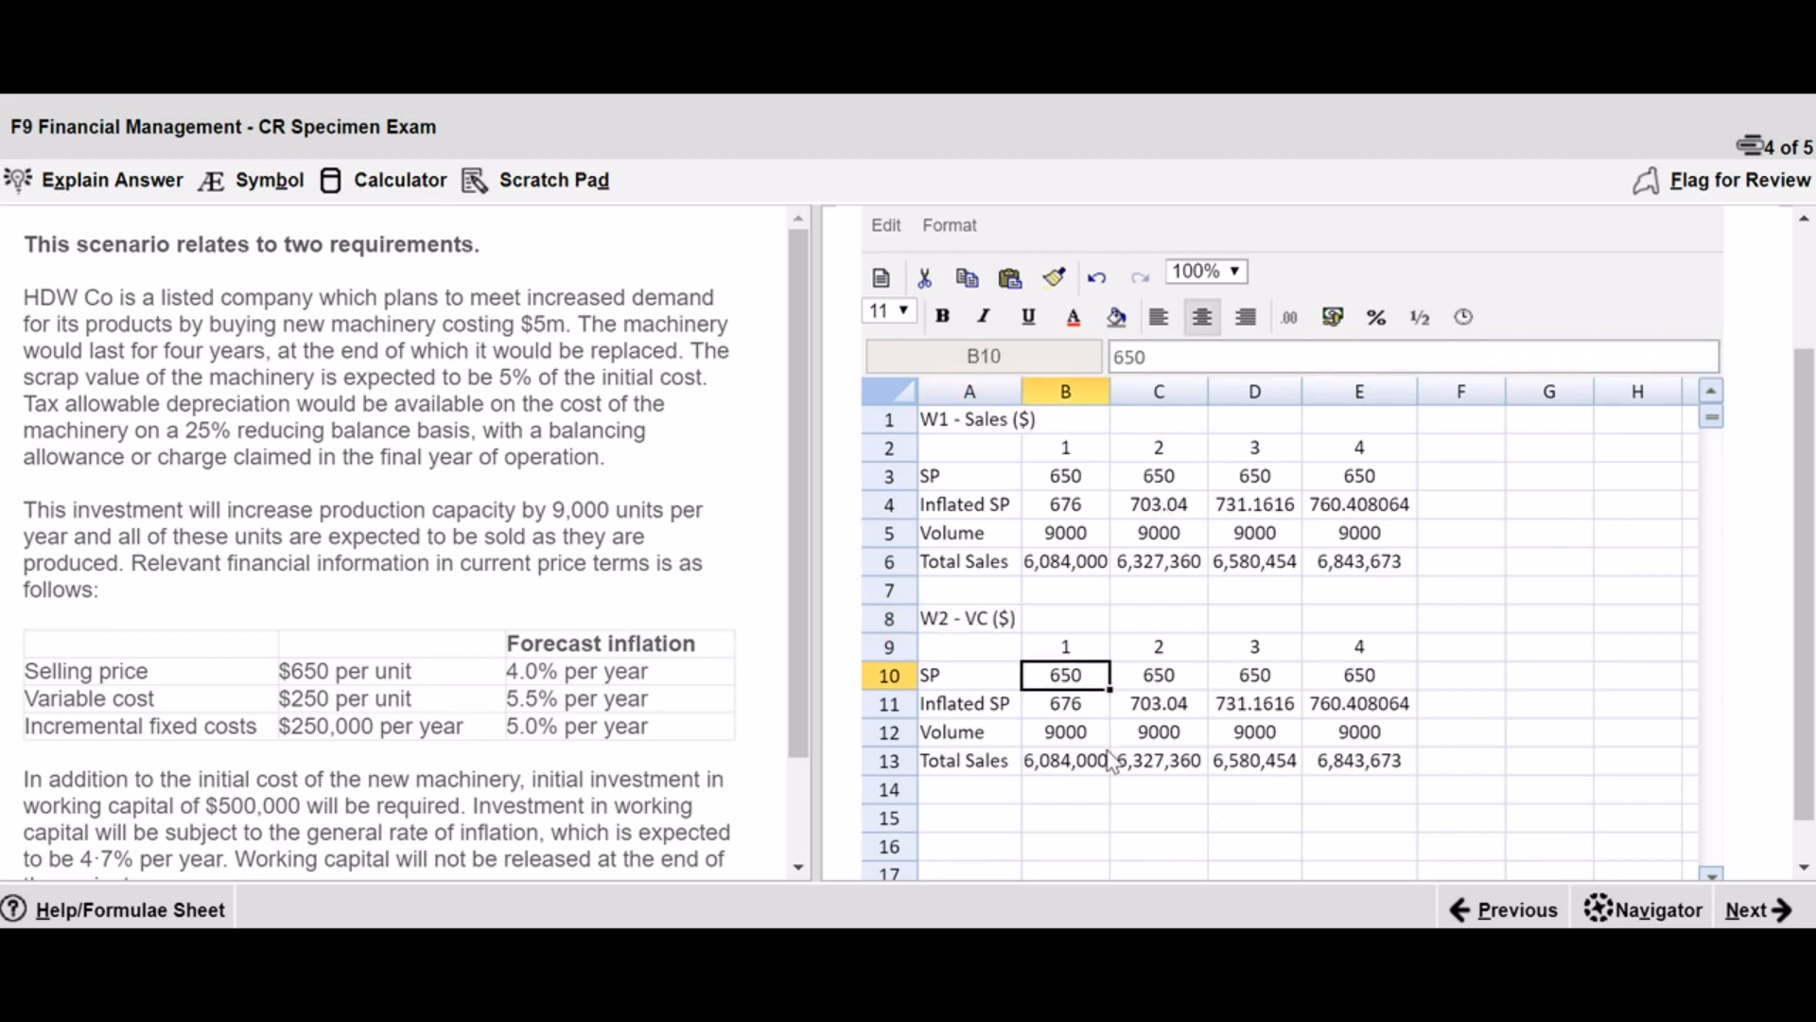
{"action": "type", "text": "250"}
{"action": "key", "text": "Tab"}
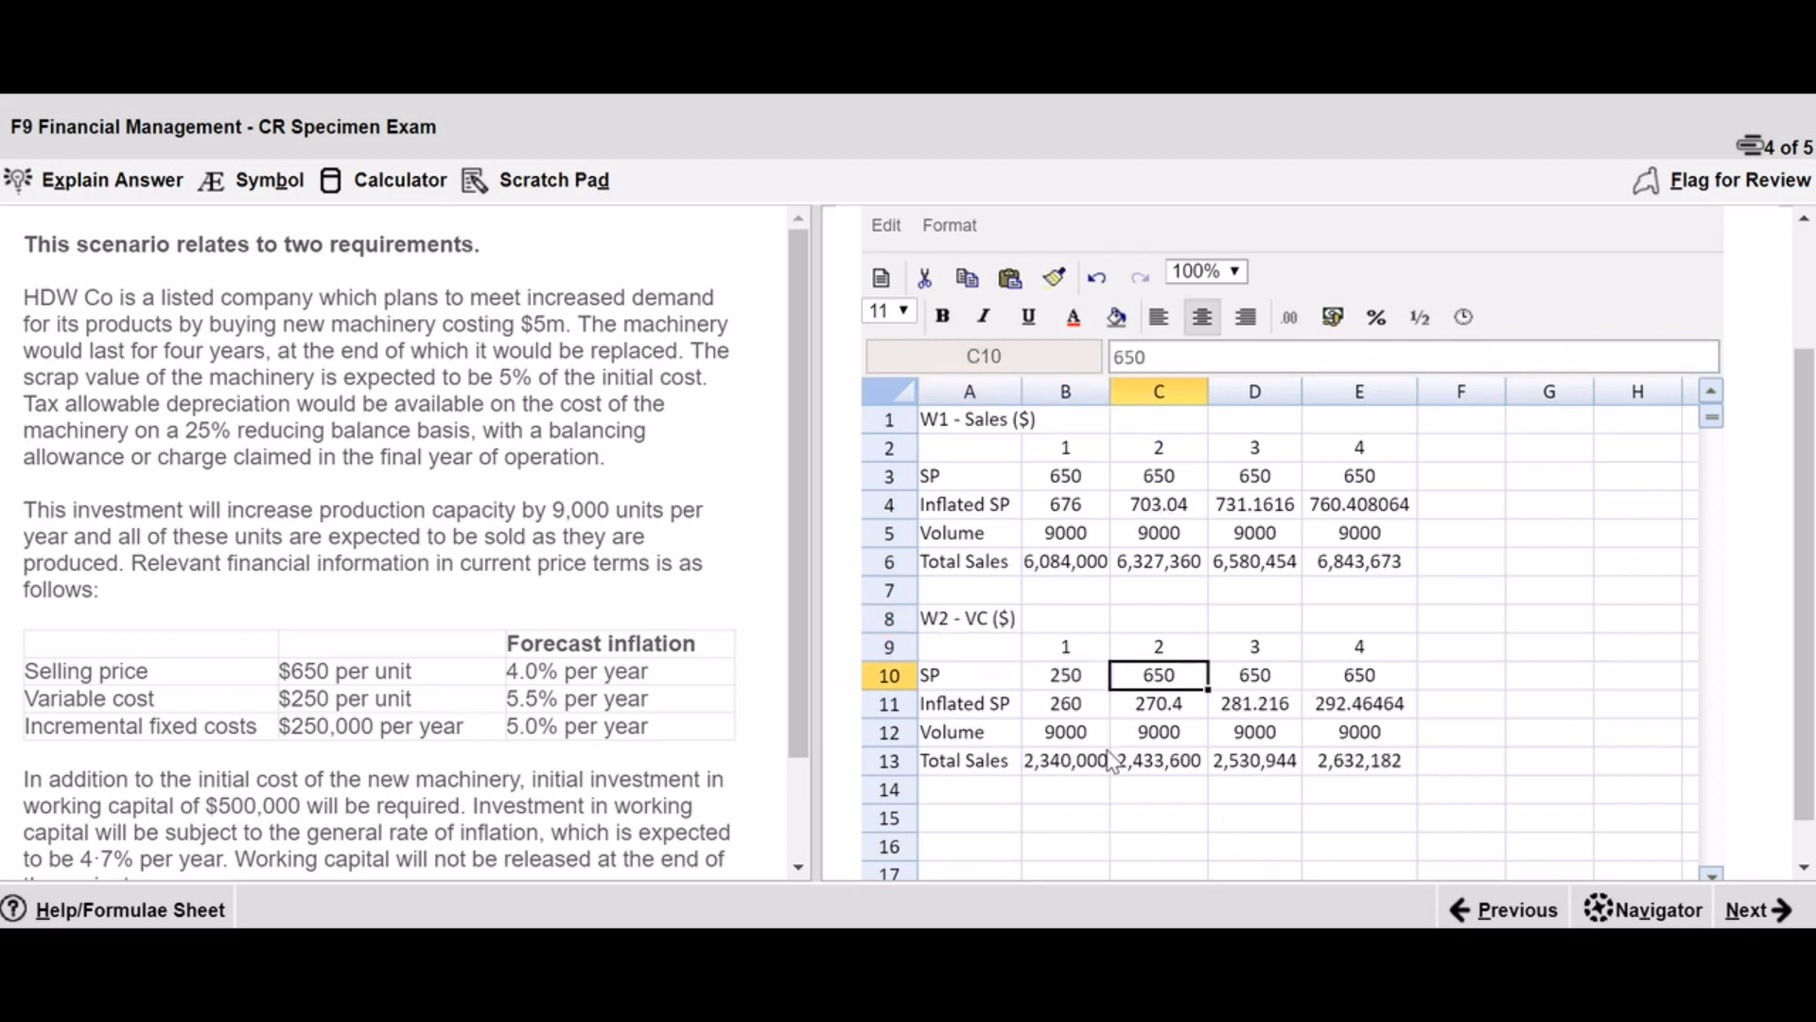
{"action": "key", "text": "Left"}
{"action": "key", "text": "ctrl+c"}
{"action": "key", "text": "Right"}
{"action": "key", "text": "ctrl+v"}
{"action": "key", "text": "Right"}
{"action": "key", "text": "Right"}
{"action": "key", "text": "ctrl+v"}
{"action": "key", "text": "Down"}
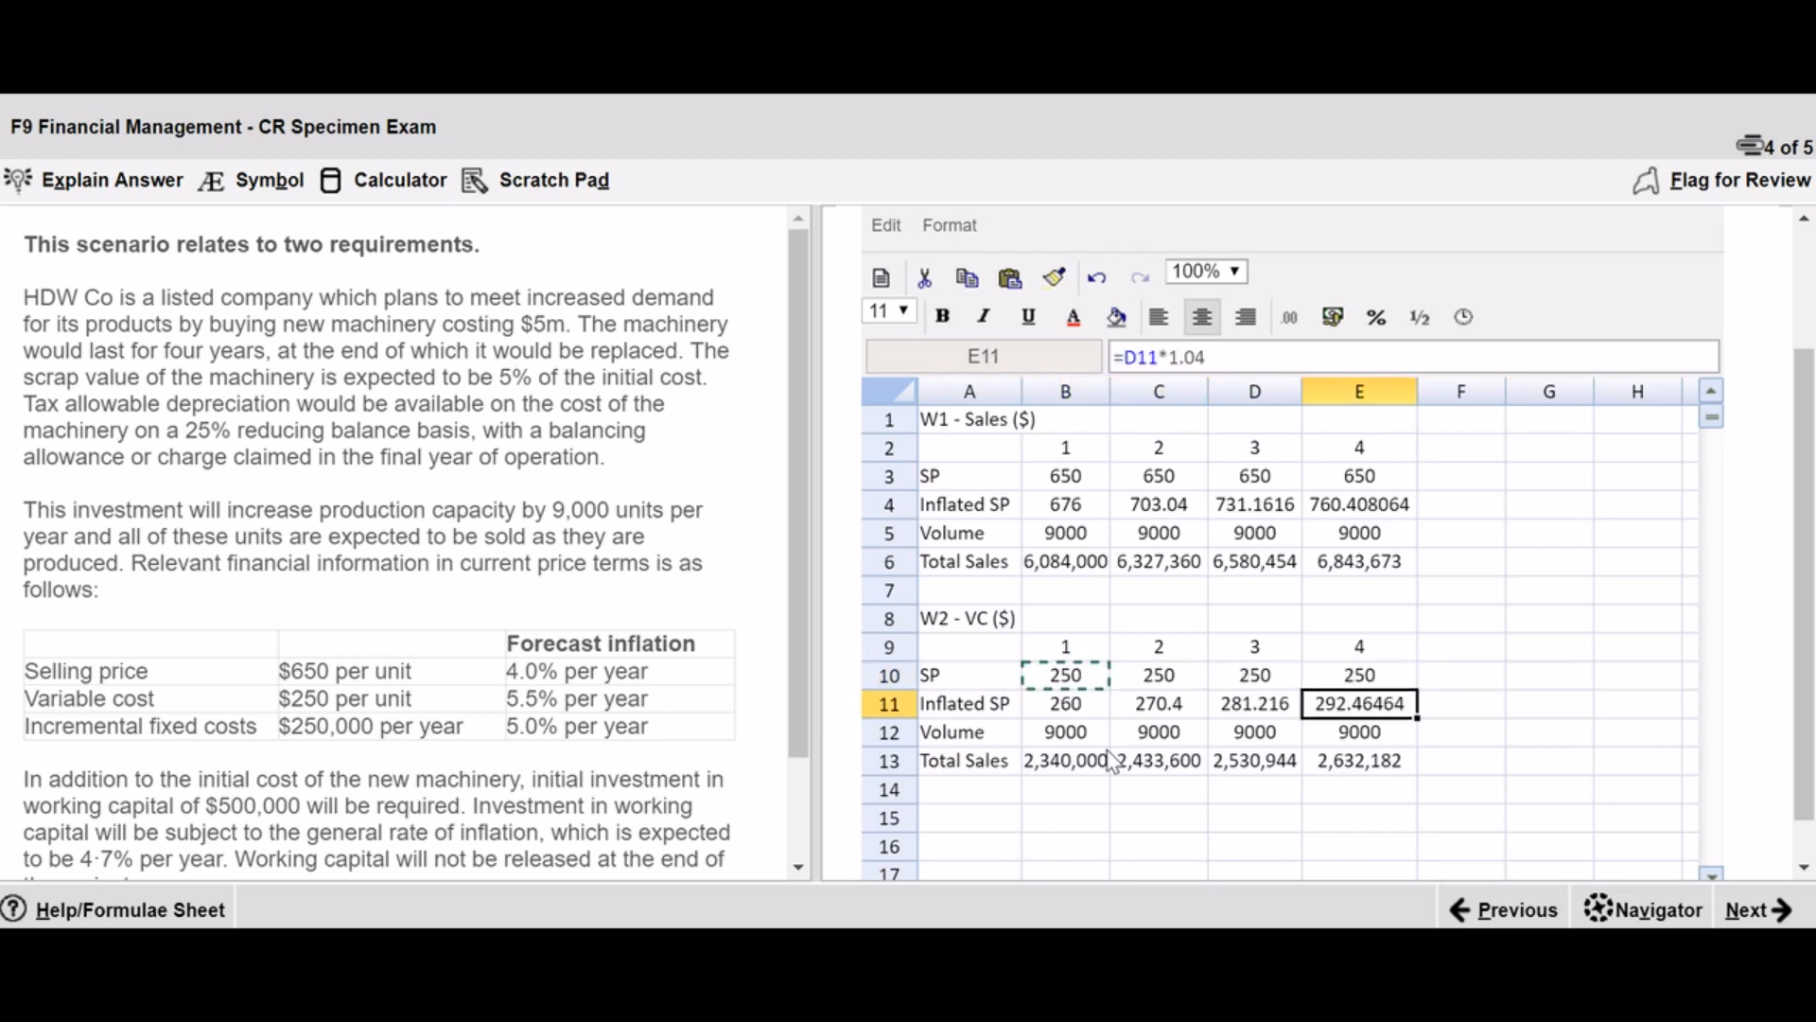
- Relabel the copied rows in the W2 working as "VC" in A10 and "Inflated VC" in A11
{"action": "key", "text": "Left"}
{"action": "key", "text": "Left"}
{"action": "key", "text": "Left"}
{"action": "left_click", "coordinate": [972, 681]}
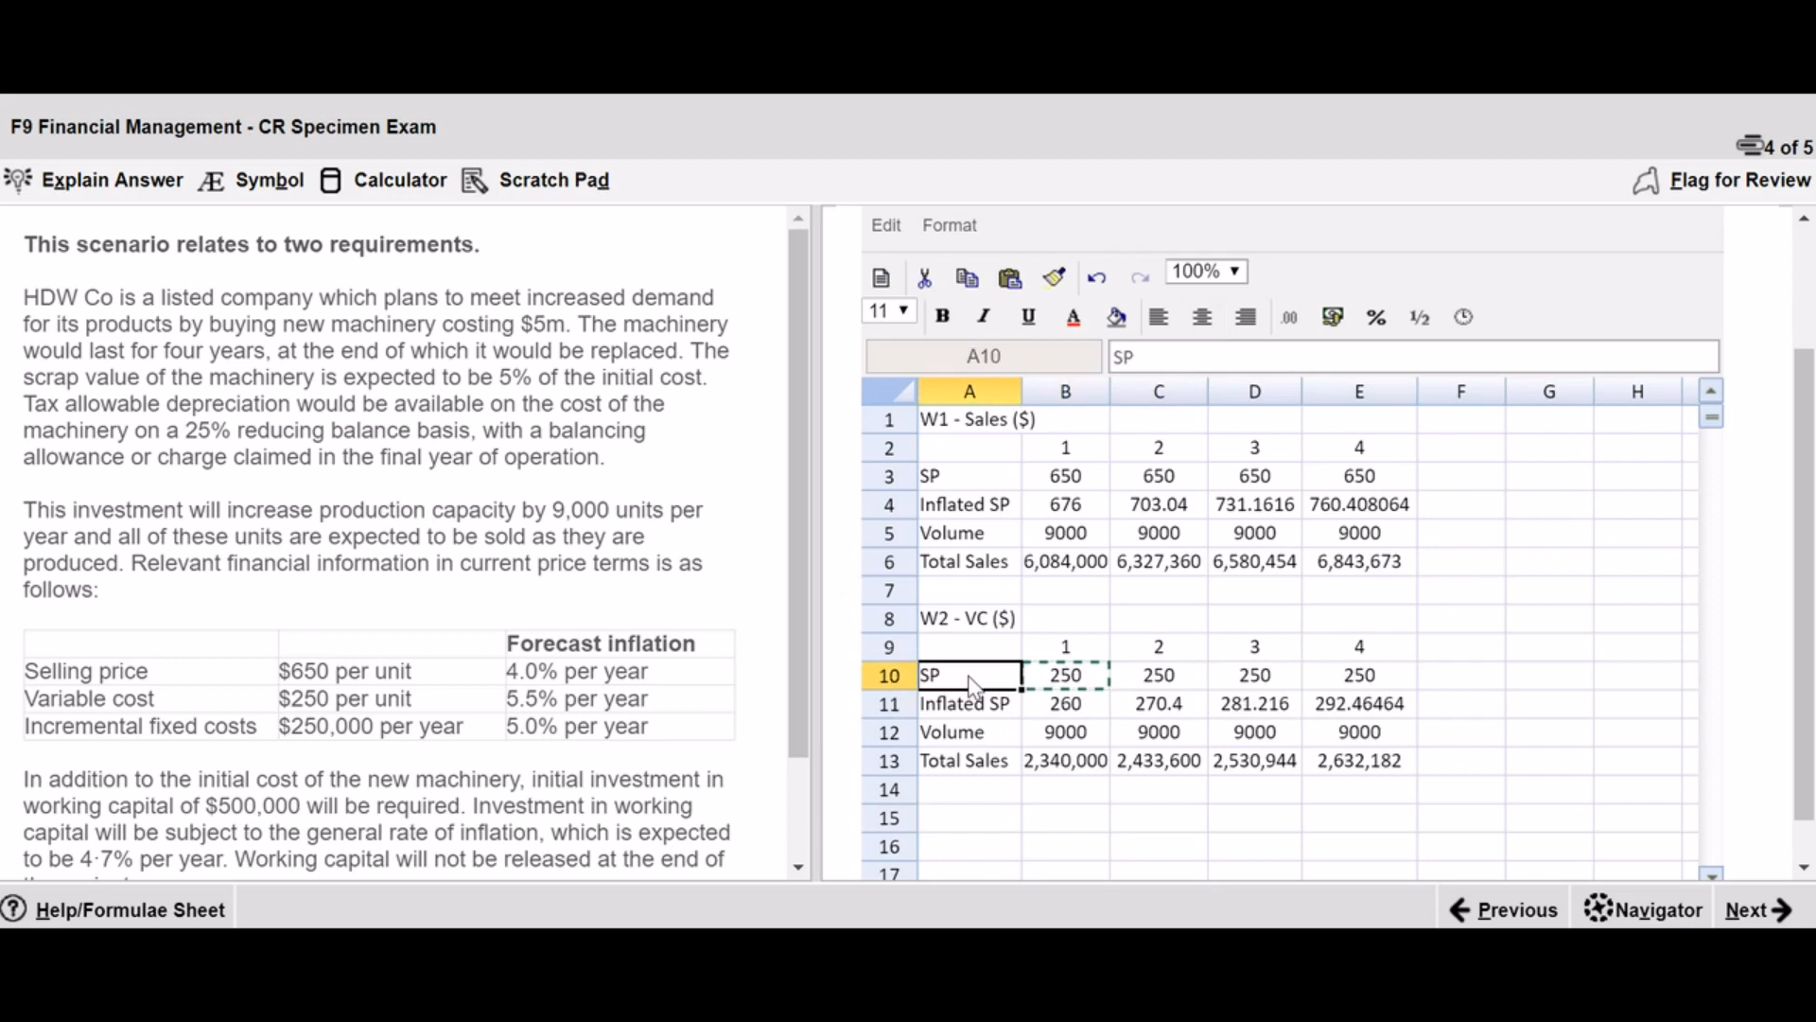
{"action": "type", "text": "VC"}
{"action": "key", "text": "Return"}
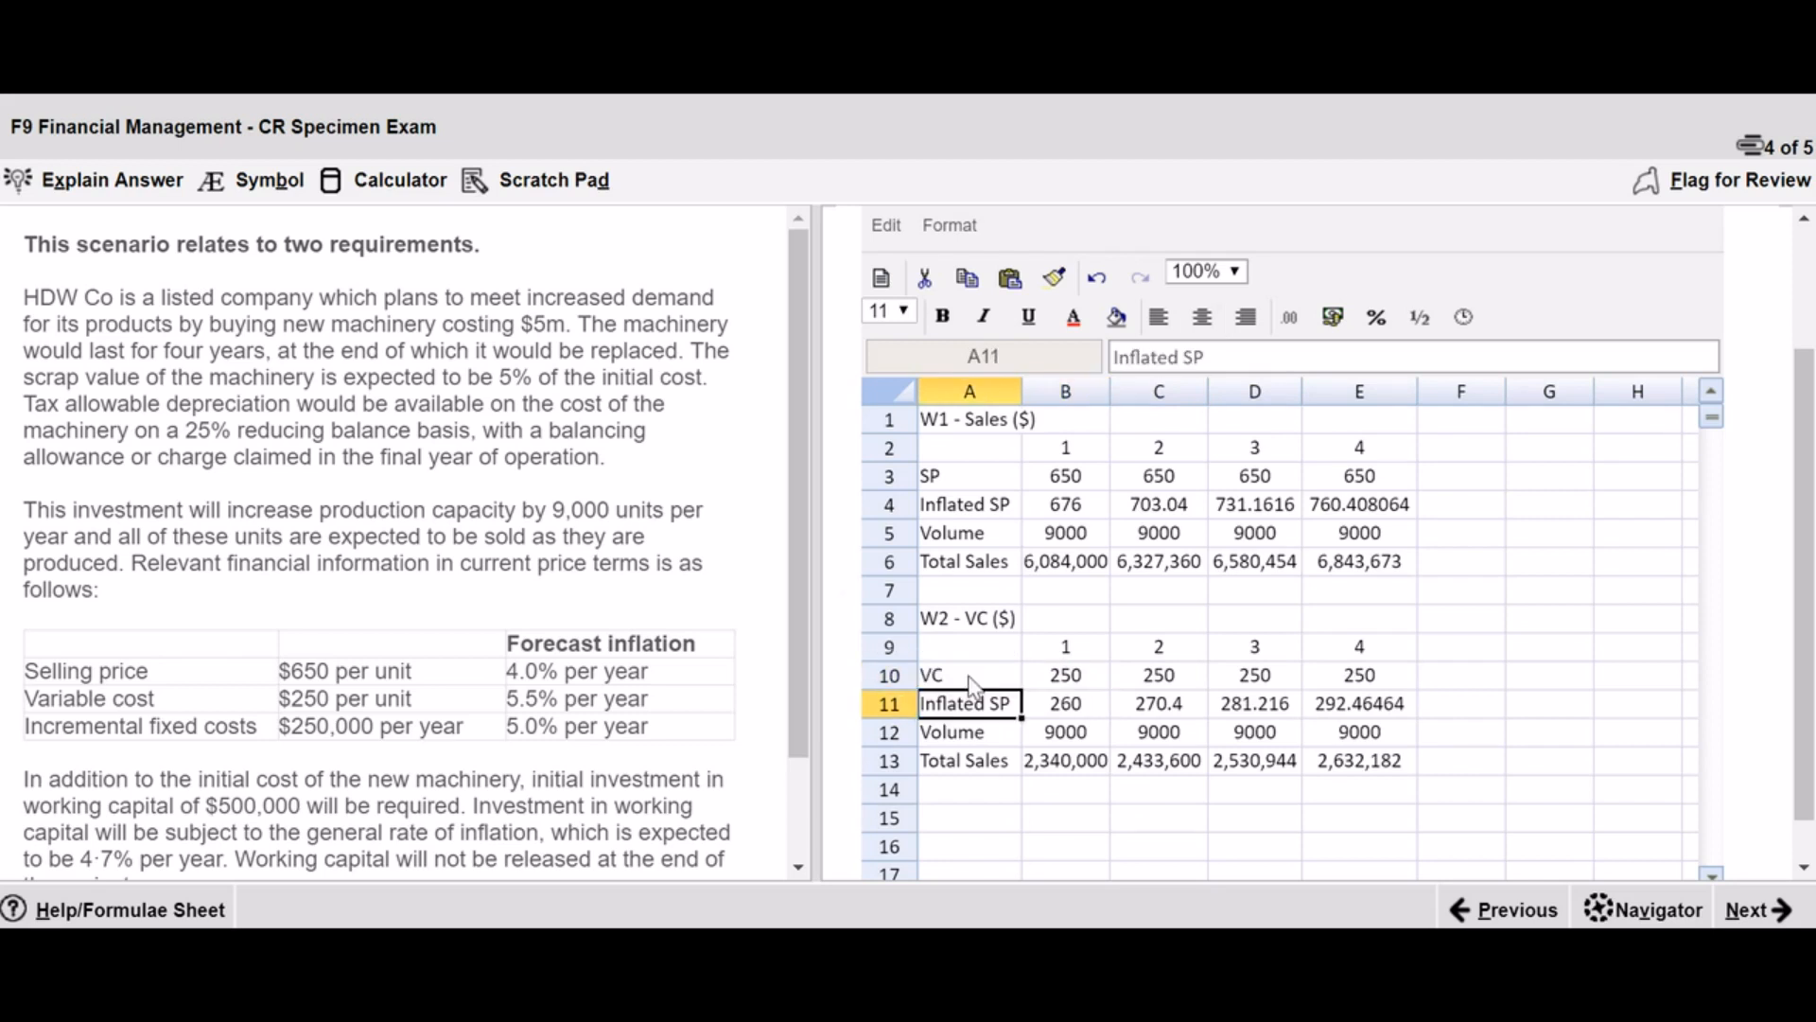
{"action": "double_click", "coordinate": [1014, 706]}
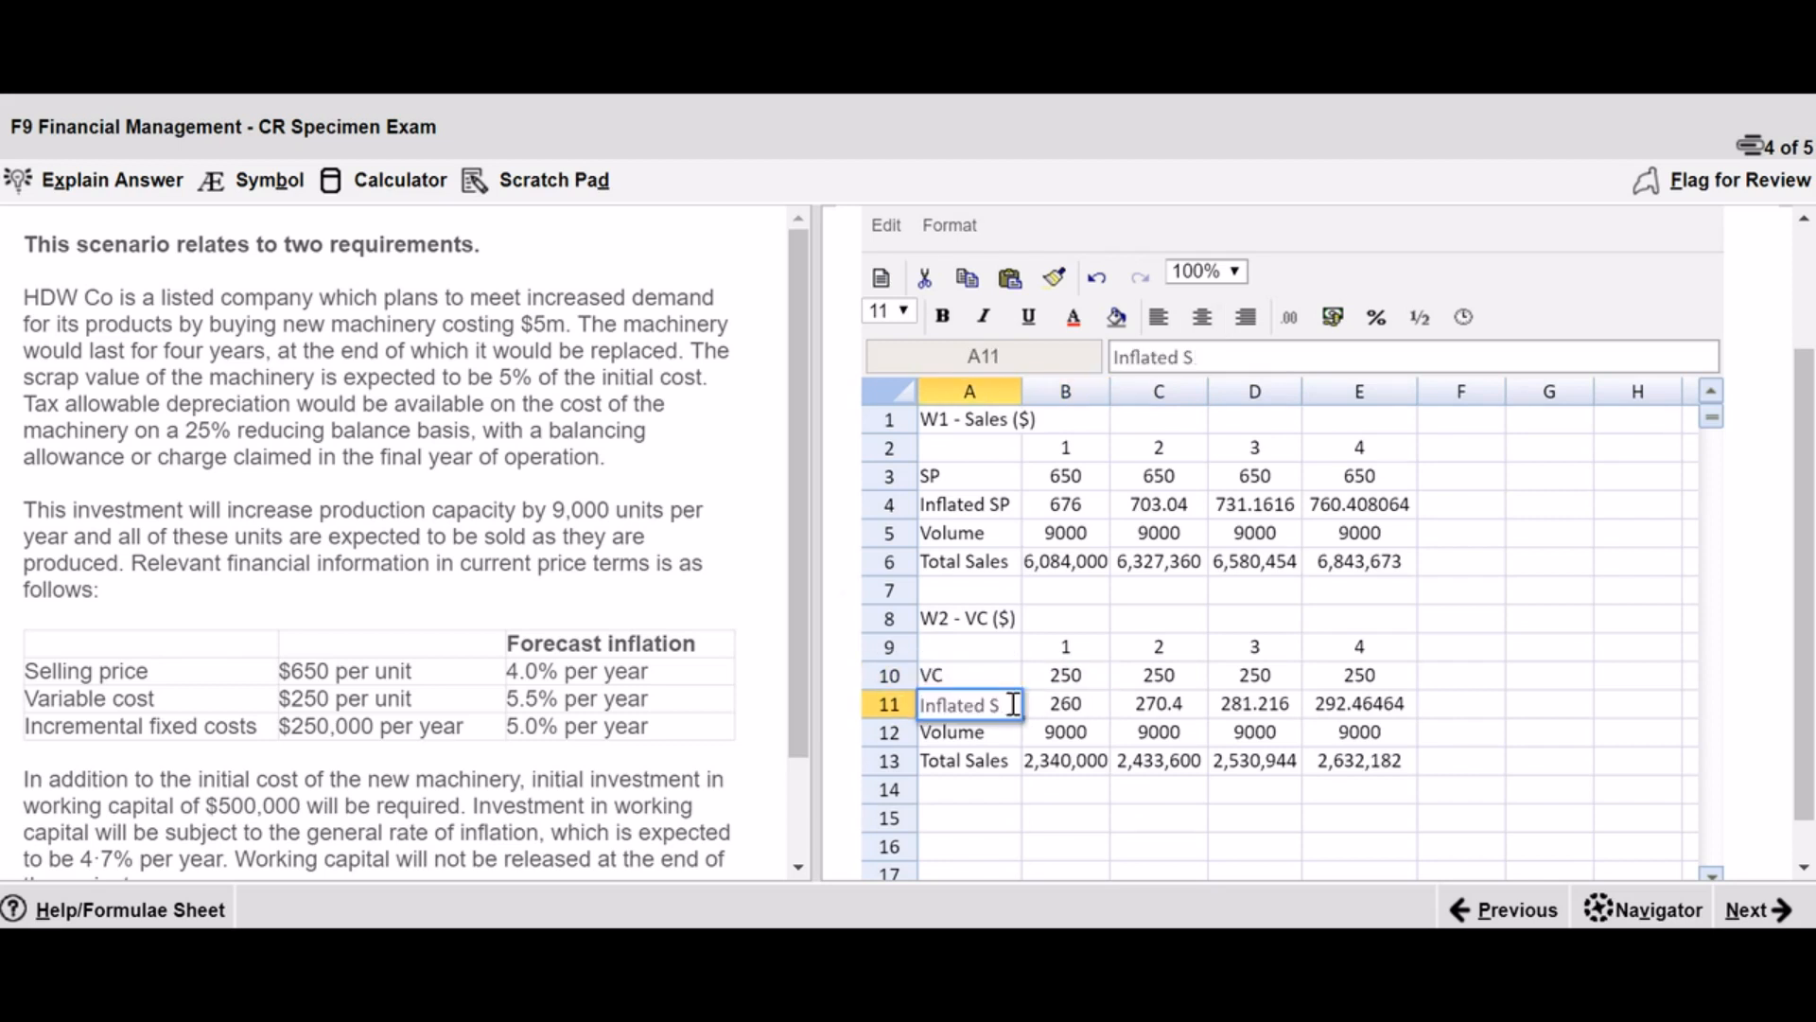
{"action": "type", "text": "VC"}
{"action": "key", "text": "Return"}
- Change the inflation factor in the year 1 inflated variable cost formula in B11 to 1.055
{"action": "key", "text": "Up"}
{"action": "key", "text": "Right"}
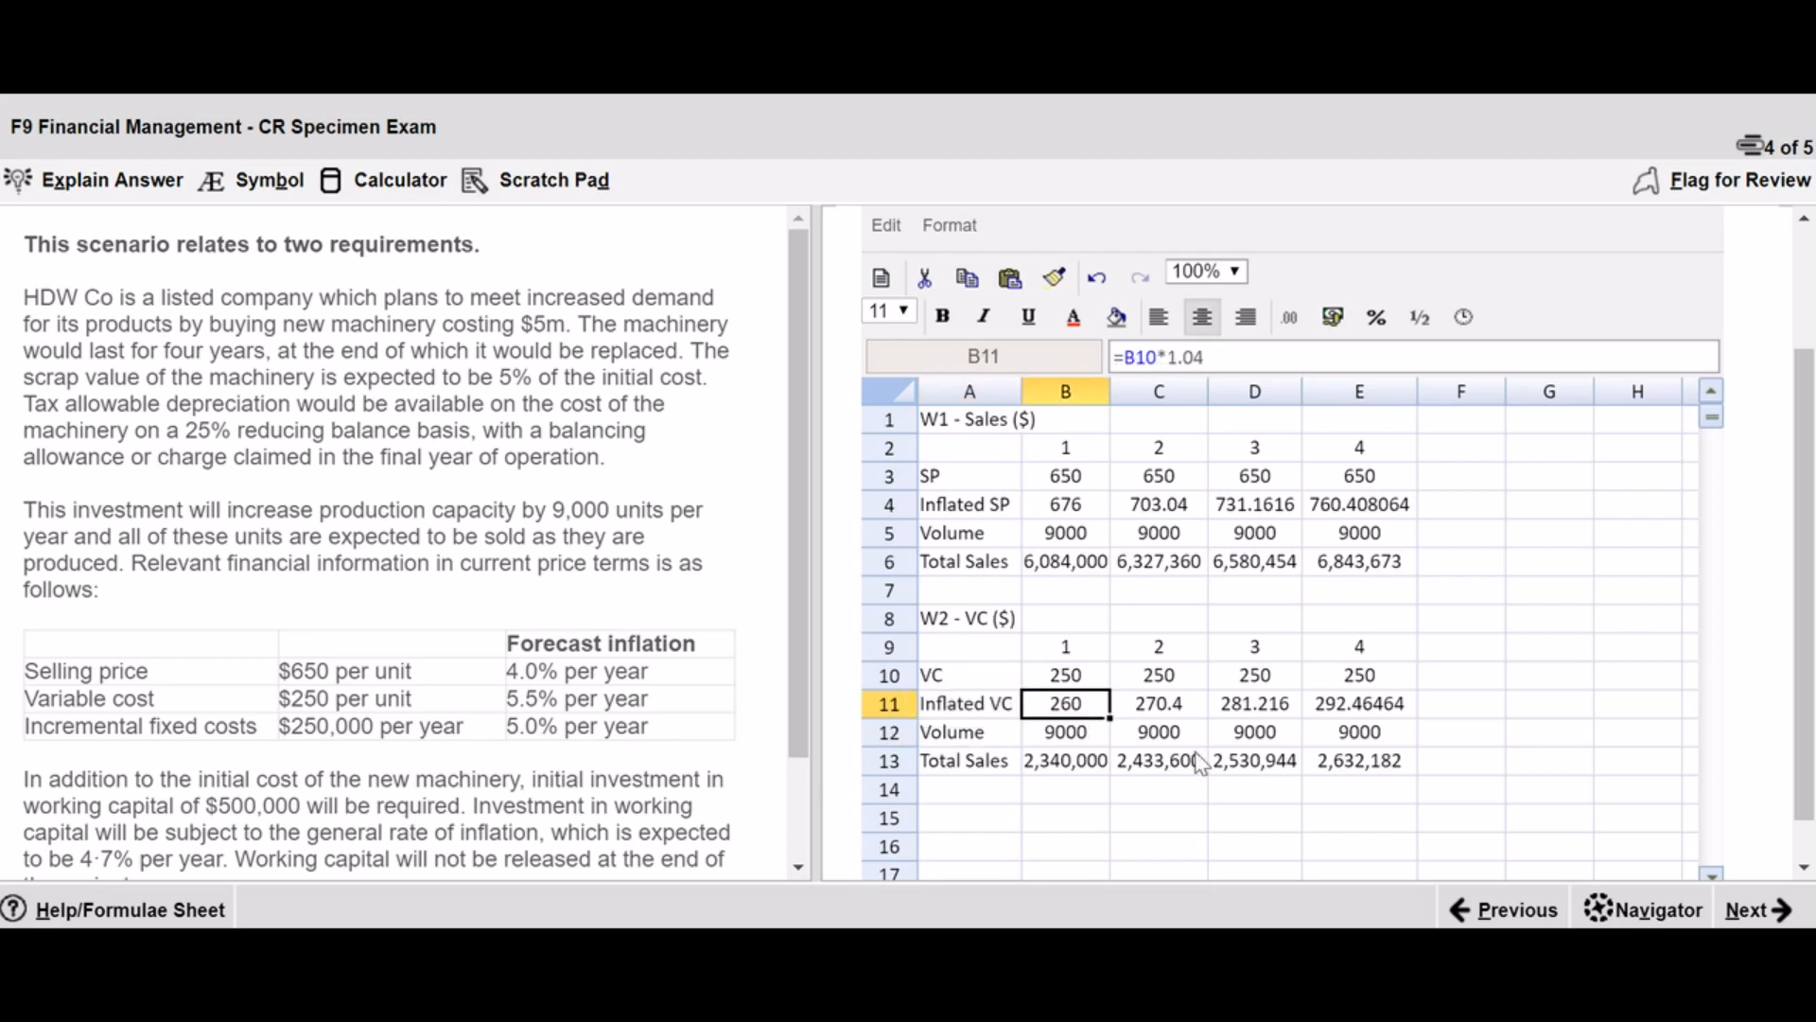
{"action": "left_click", "coordinate": [1239, 359]}
{"action": "key", "text": "BackSpace"}
{"action": "type", "text": "55"}
{"action": "key", "text": "Return"}
- Change the year 2 inflated variable cost formula in C11 to =B11*1.055, fill it across to E11 and check the filled formulas
{"action": "left_click", "coordinate": [1170, 686]}
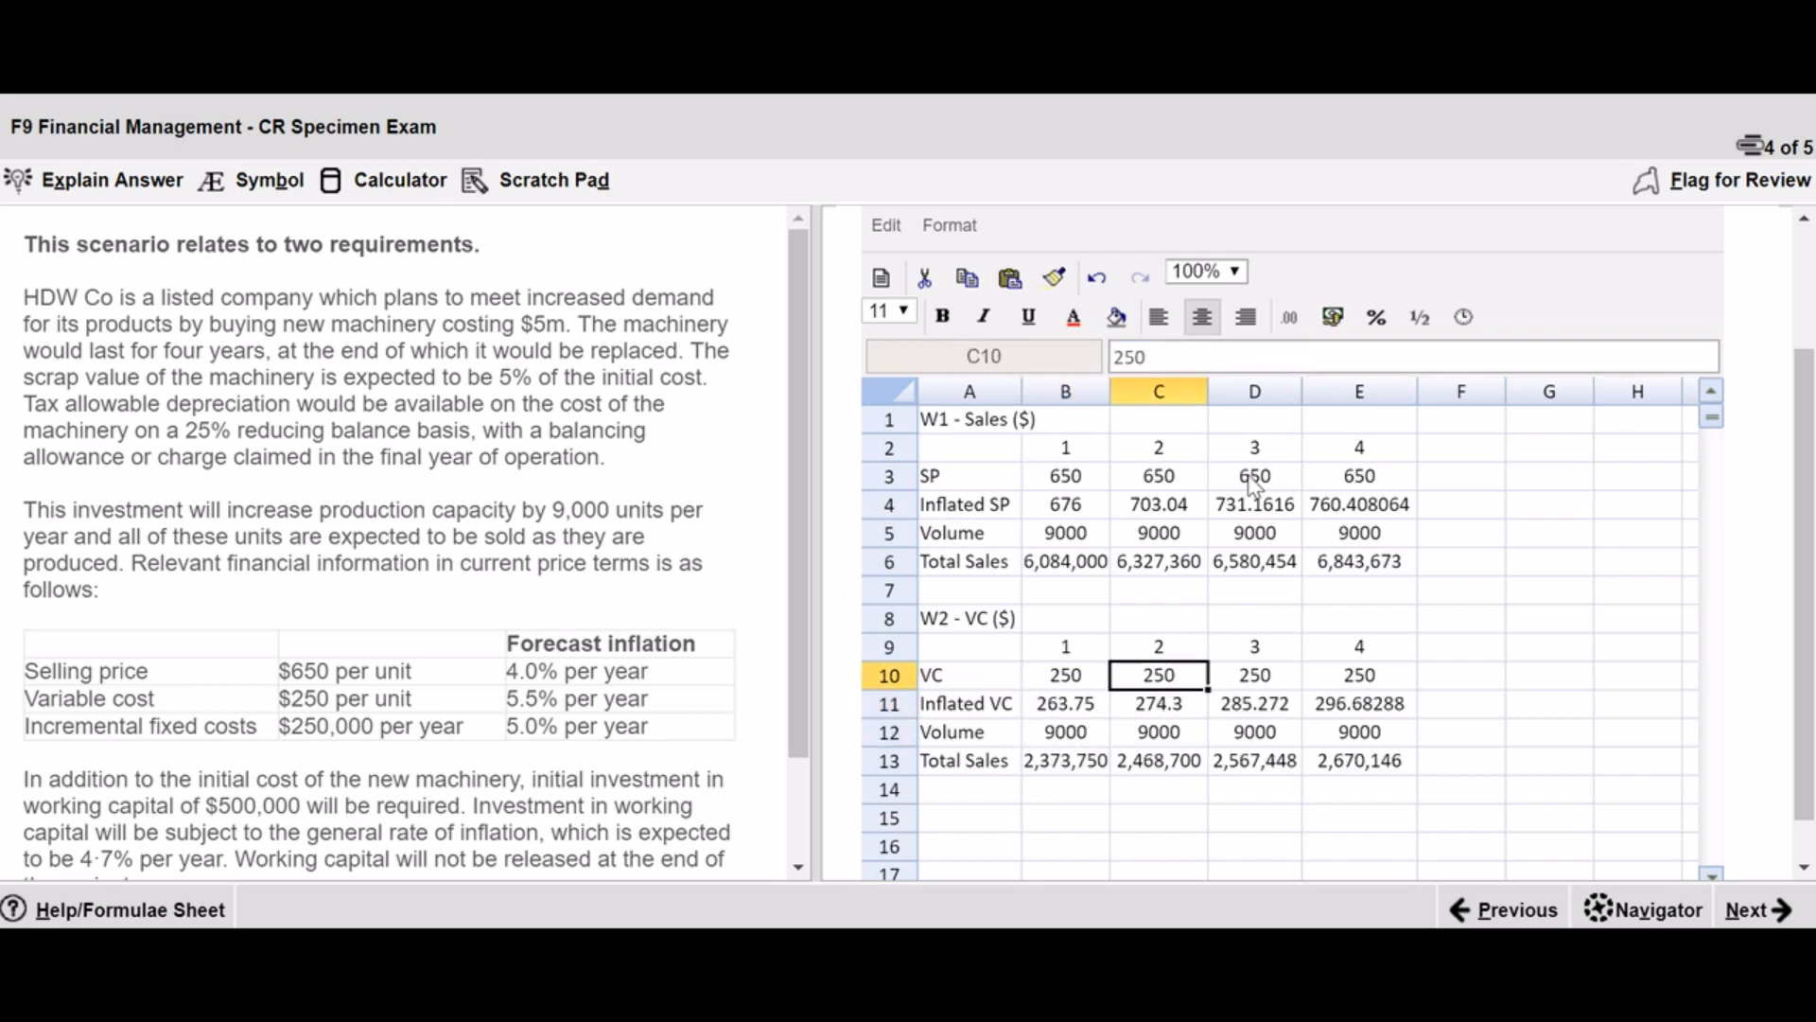
{"action": "key", "text": "Down"}
{"action": "left_click", "coordinate": [1247, 359]}
{"action": "key", "text": "BackSpace"}
{"action": "type", "text": "55"}
{"action": "key", "text": "Return"}
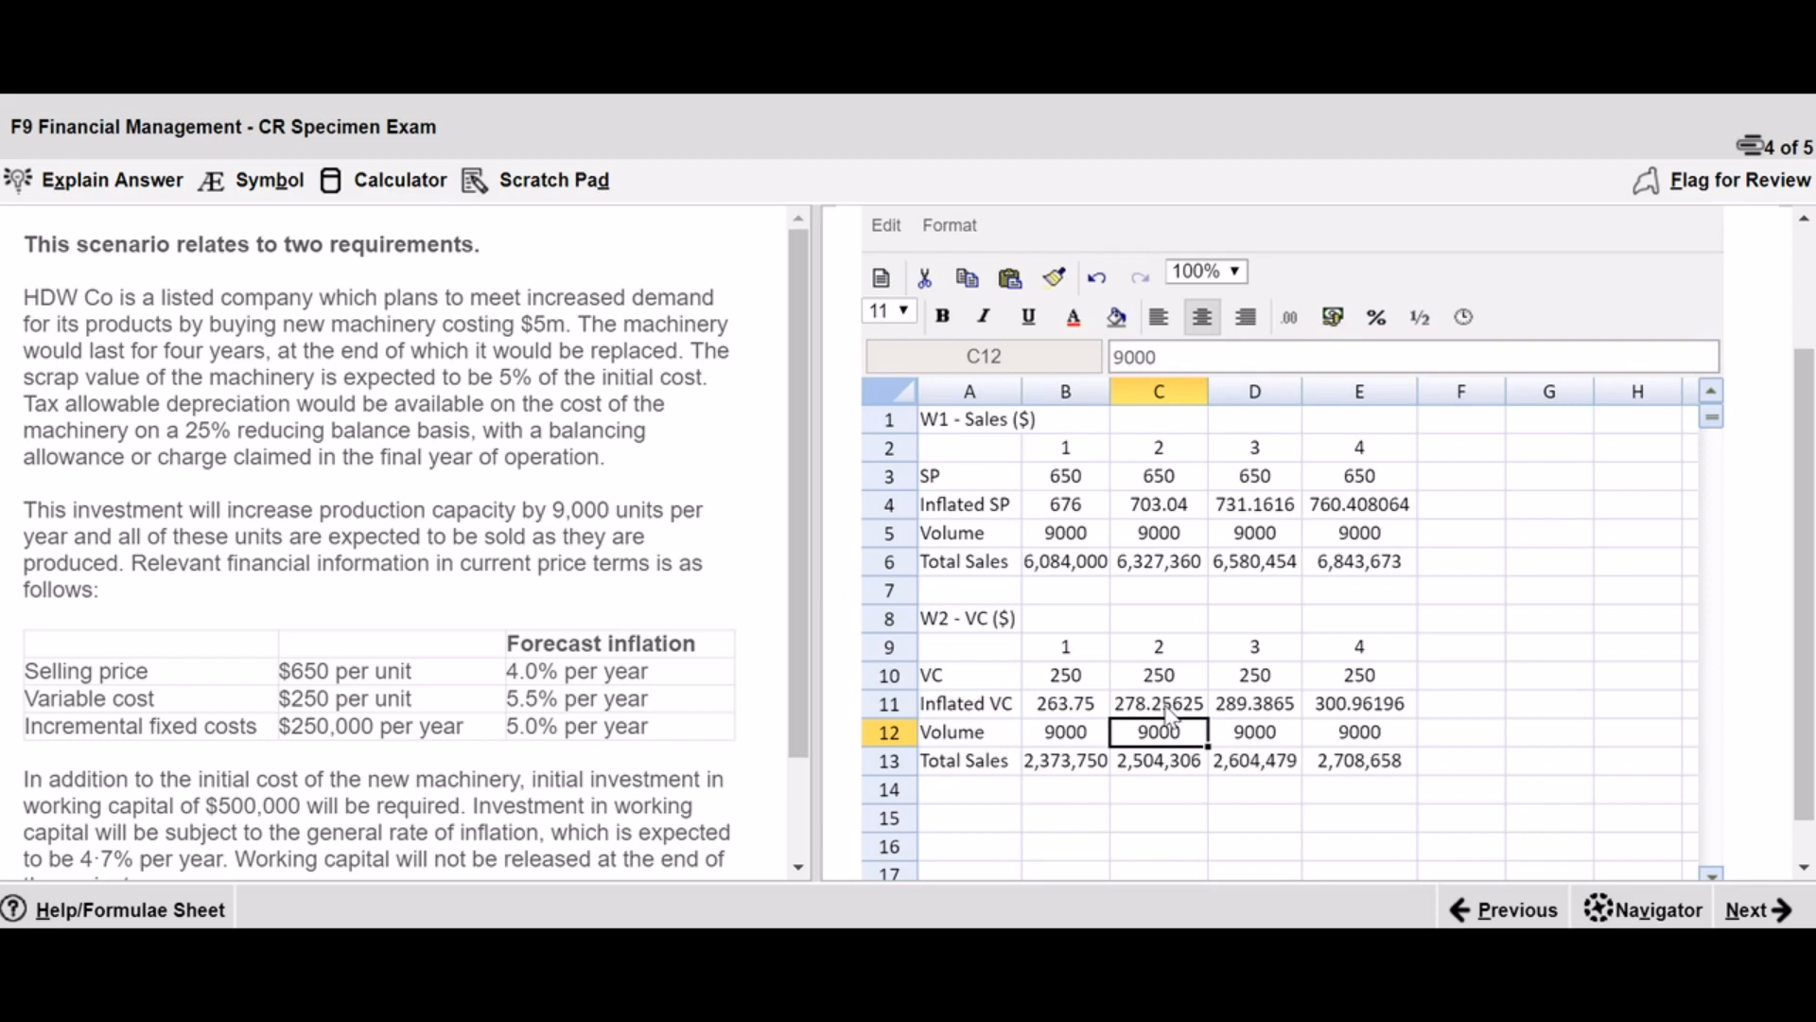
{"action": "key", "text": "Up"}
{"action": "left_click_drag", "start_coordinate": [1245, 719], "coordinate": [1414, 719]}
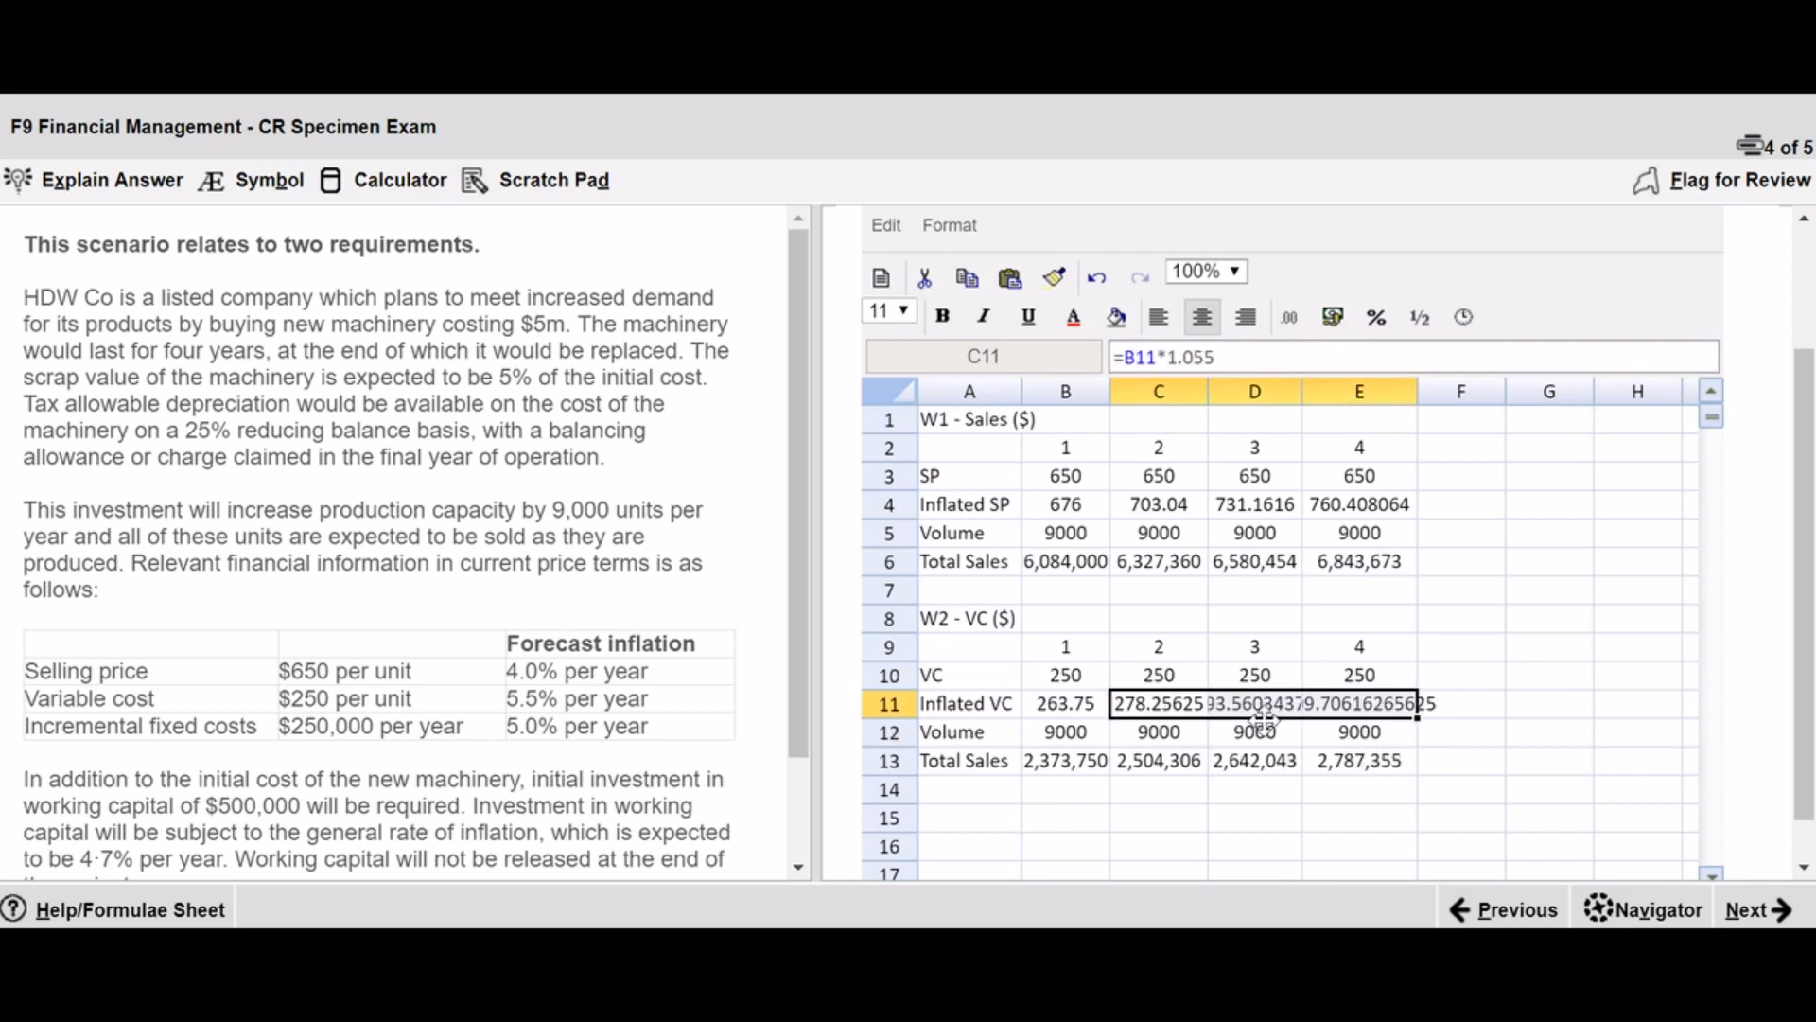
{"action": "left_click", "coordinate": [1269, 710]}
{"action": "left_click", "coordinate": [1377, 716]}
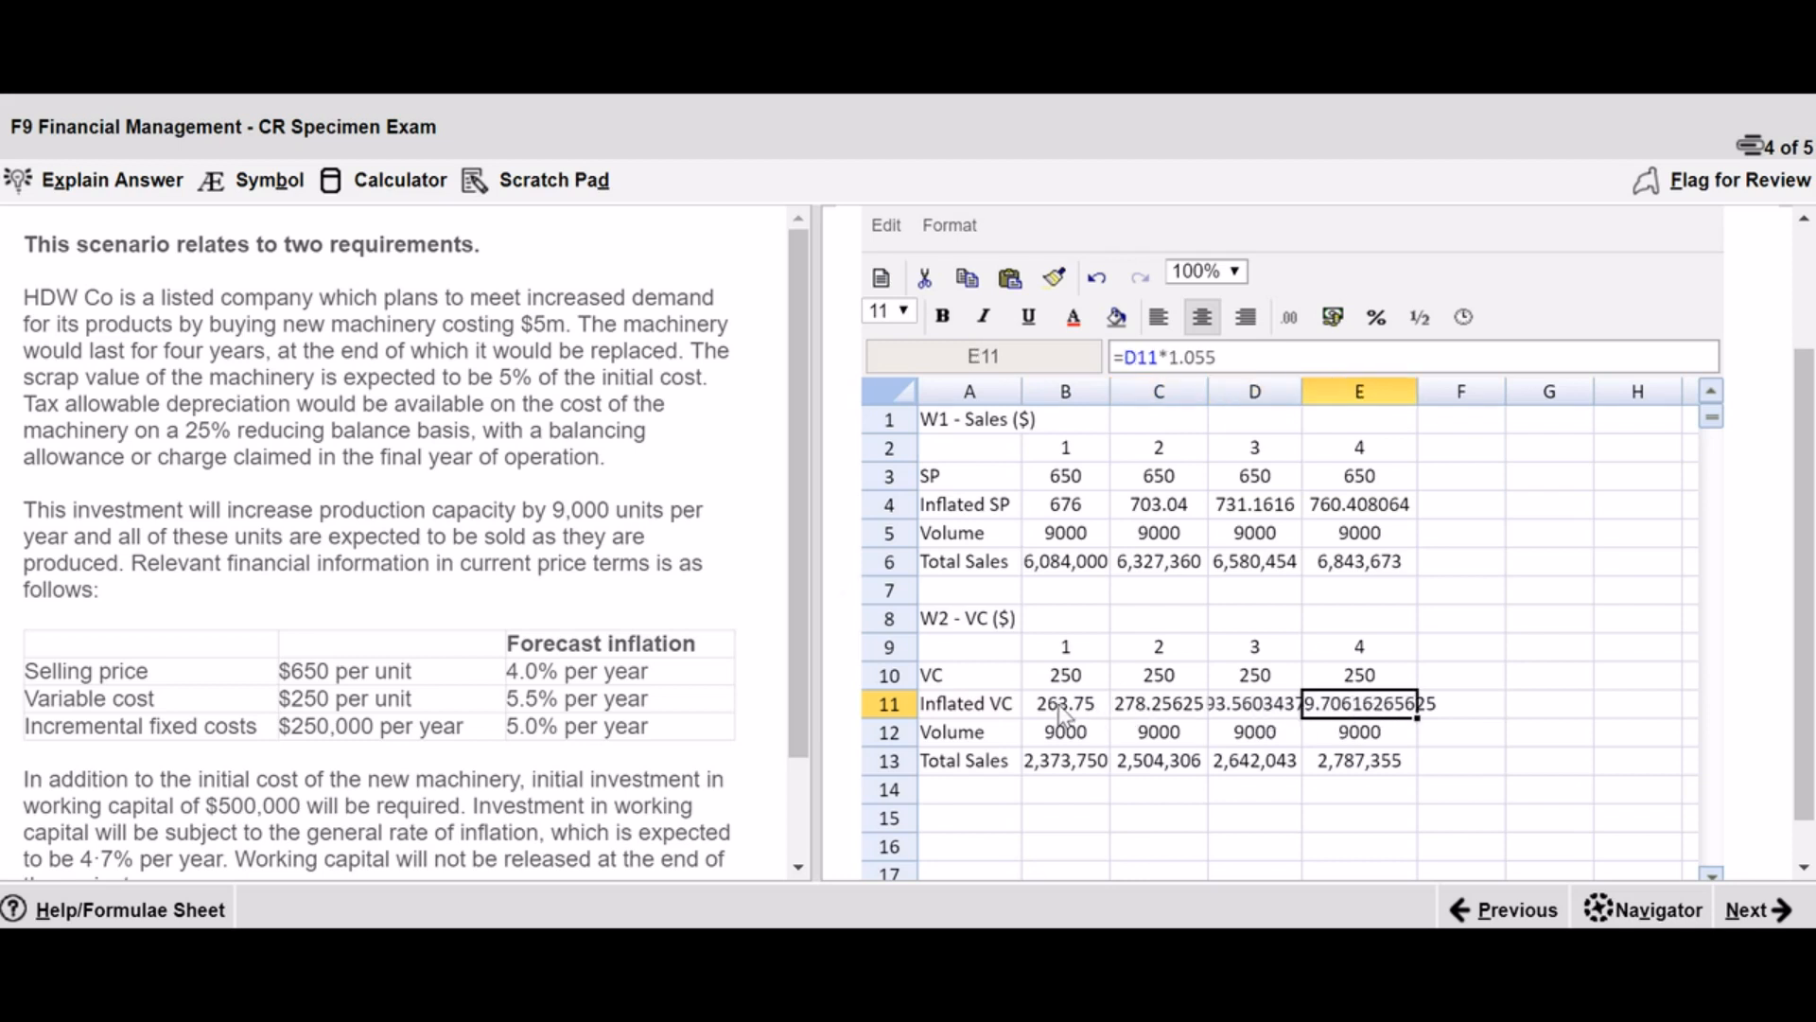
- Relabel the last row of the W2 working in A13 as "Total VC" and slightly widen column B
{"action": "left_click", "coordinate": [1063, 736]}
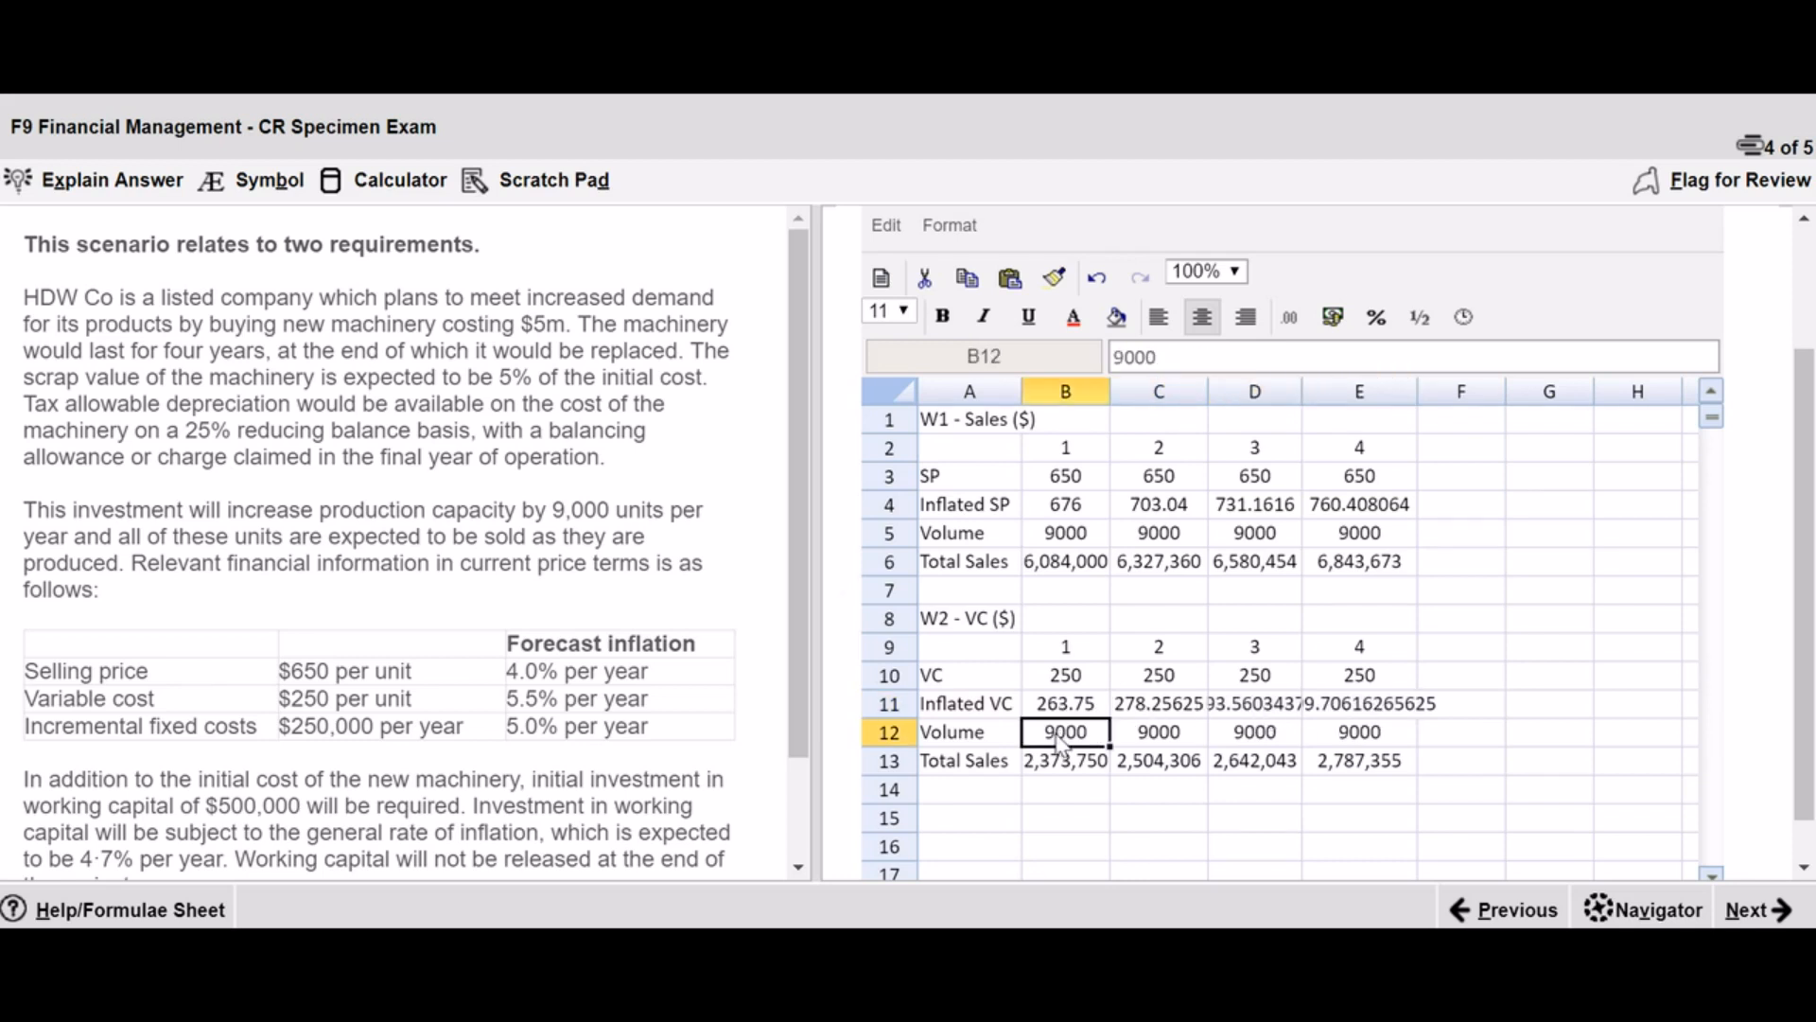
{"action": "left_click", "coordinate": [1009, 767]}
{"action": "double_click", "coordinate": [1009, 766]}
{"action": "key", "text": "BackSpace"}
{"action": "key", "text": "BackSpace"}
{"action": "key", "text": "BackSpace"}
{"action": "key", "text": "BackSpace"}
{"action": "type", "text": "VC"}
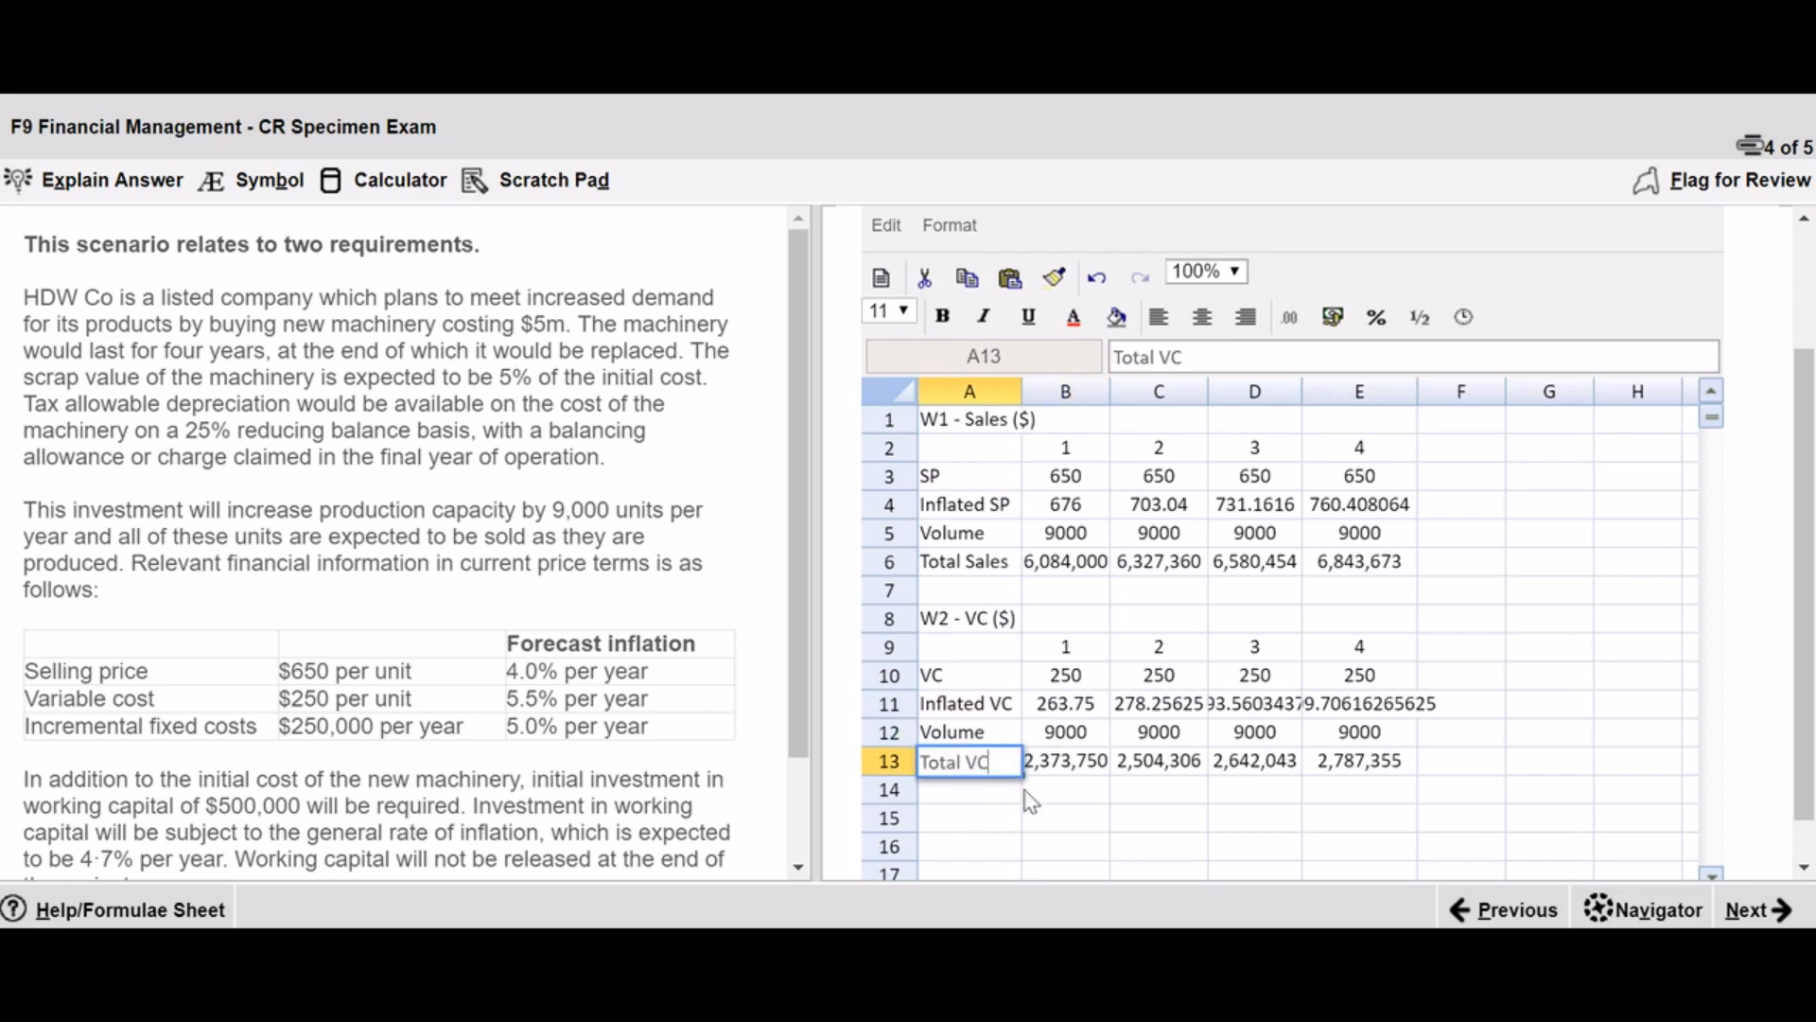
{"action": "key", "text": "Return"}
{"action": "key", "text": "Up"}
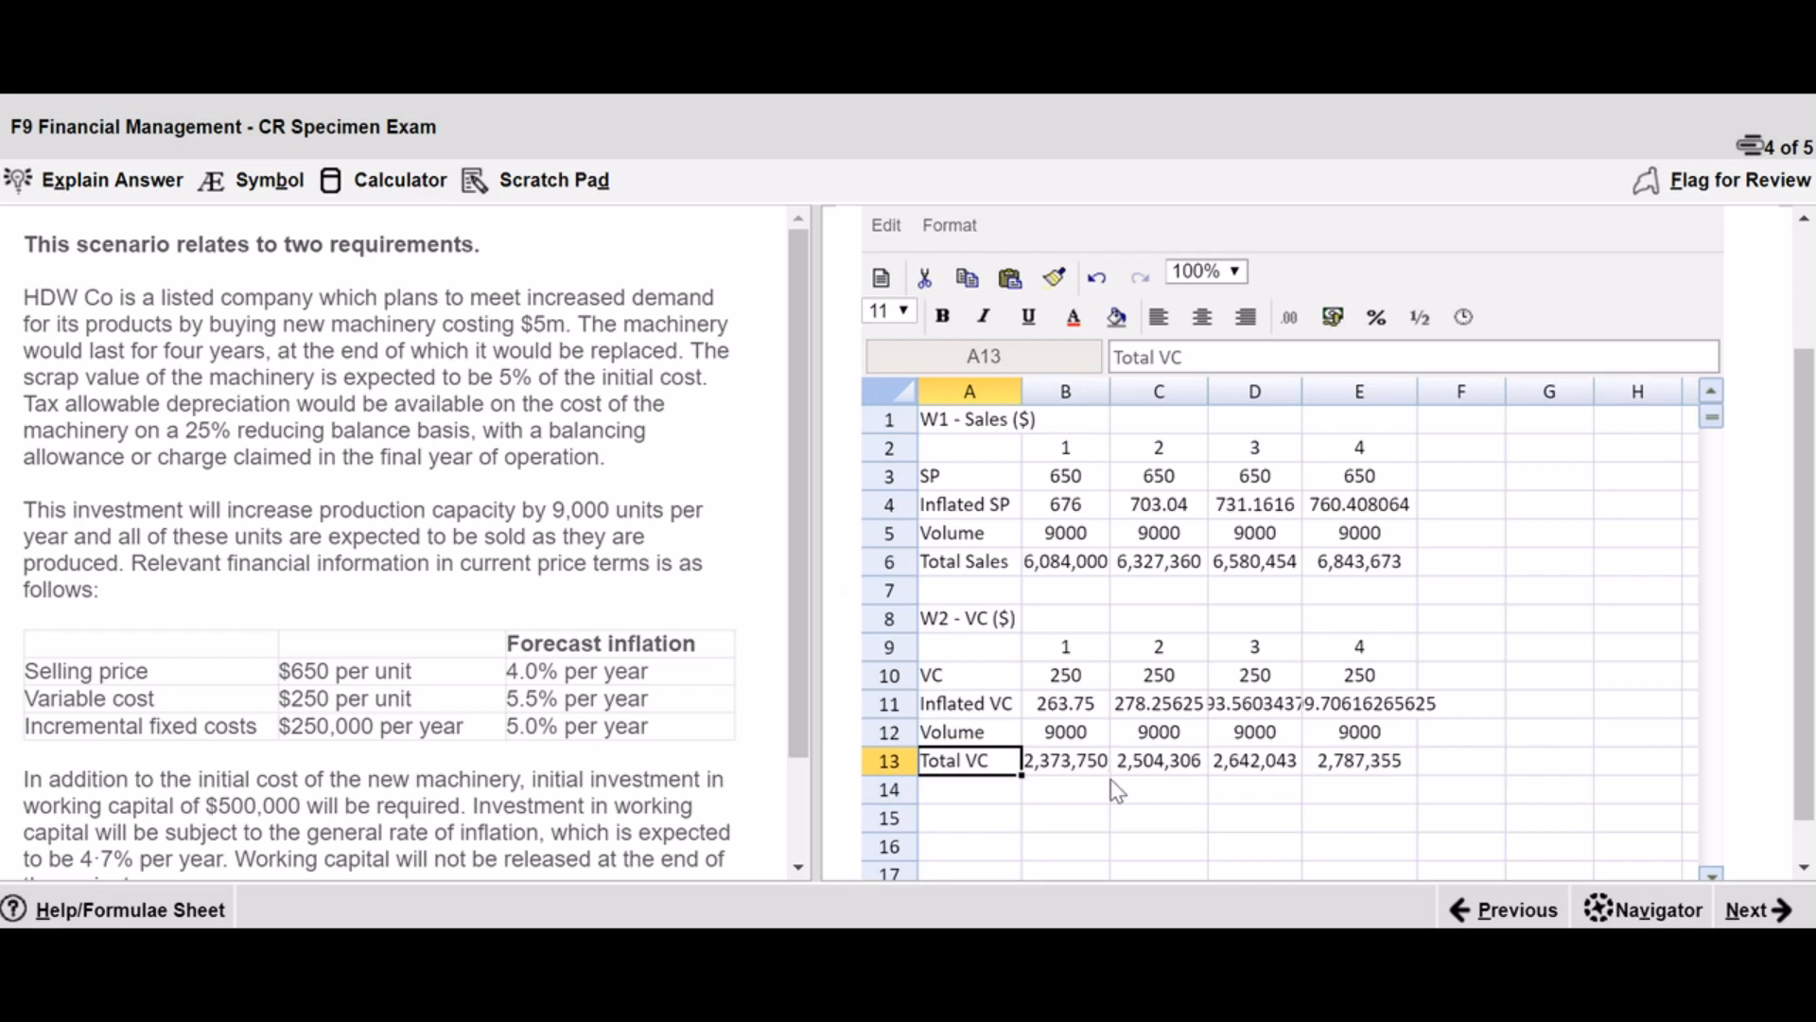
{"action": "left_click_drag", "start_coordinate": [1113, 388], "coordinate": [1119, 388]}
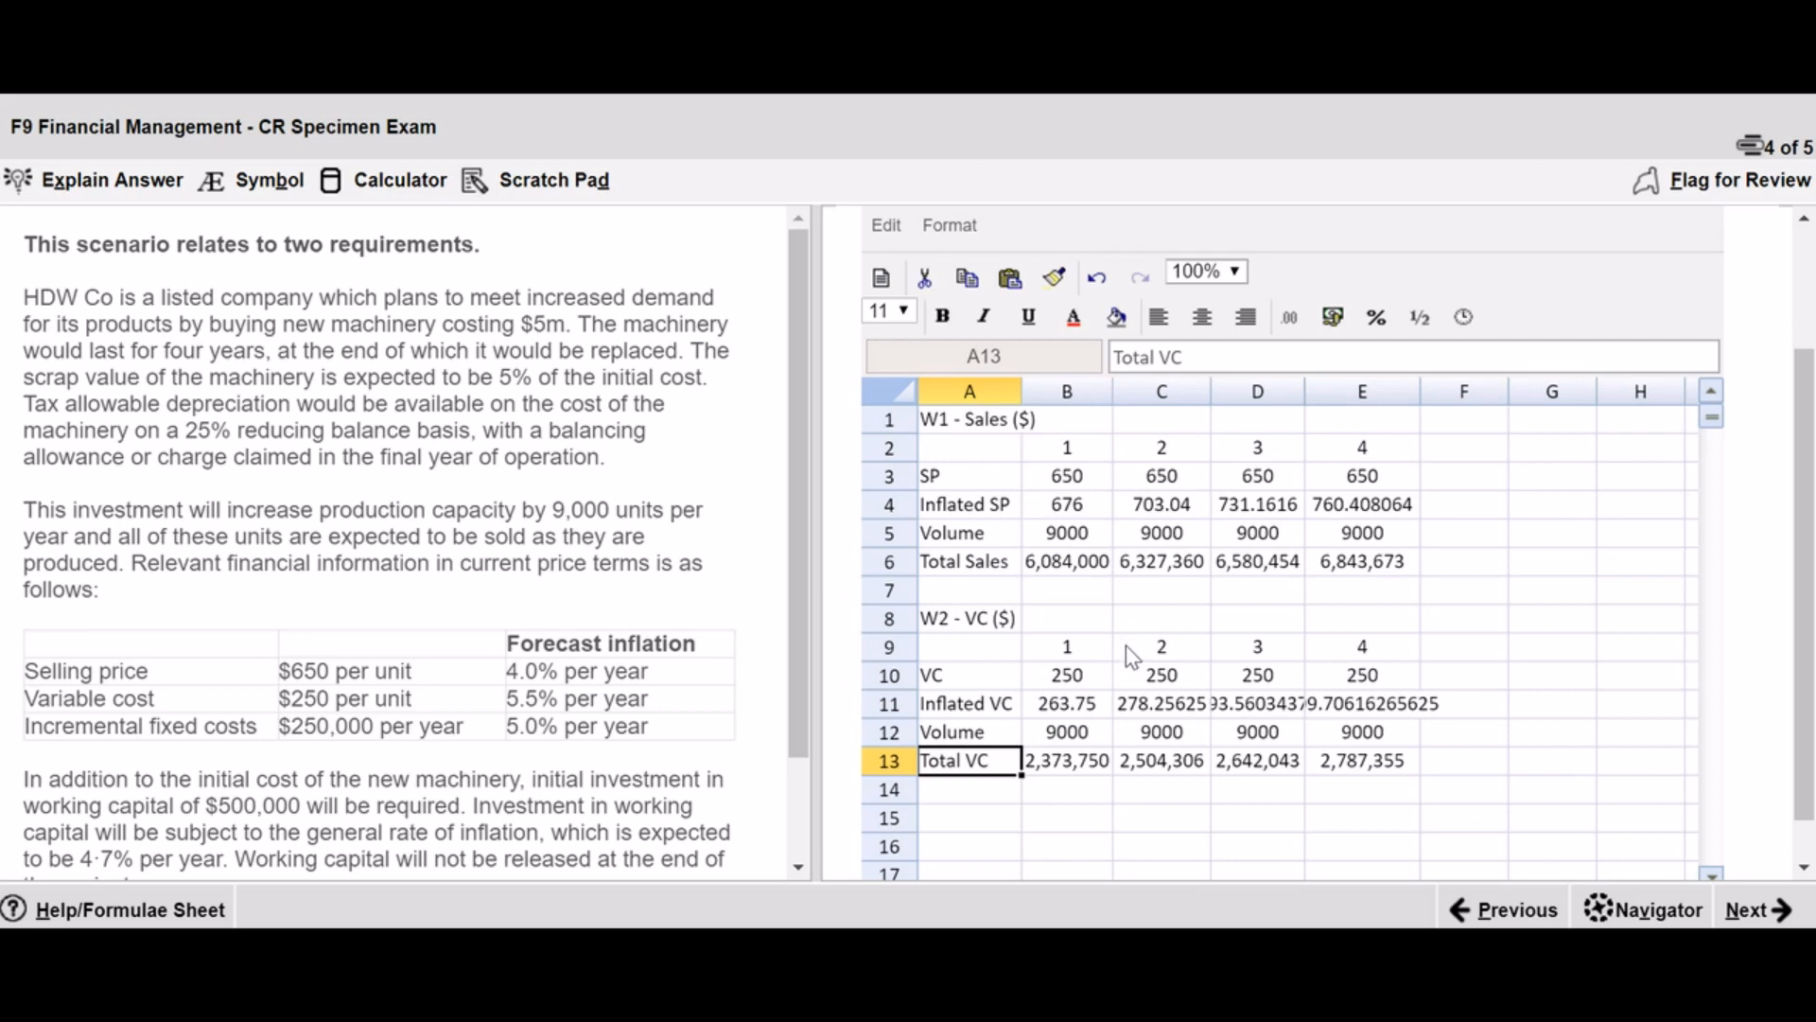
- Start a fixed cost working titled "W3 - FC ($)" in A15 with year headings 1 to 4 in B16 to E16
{"action": "left_click", "coordinate": [987, 820]}
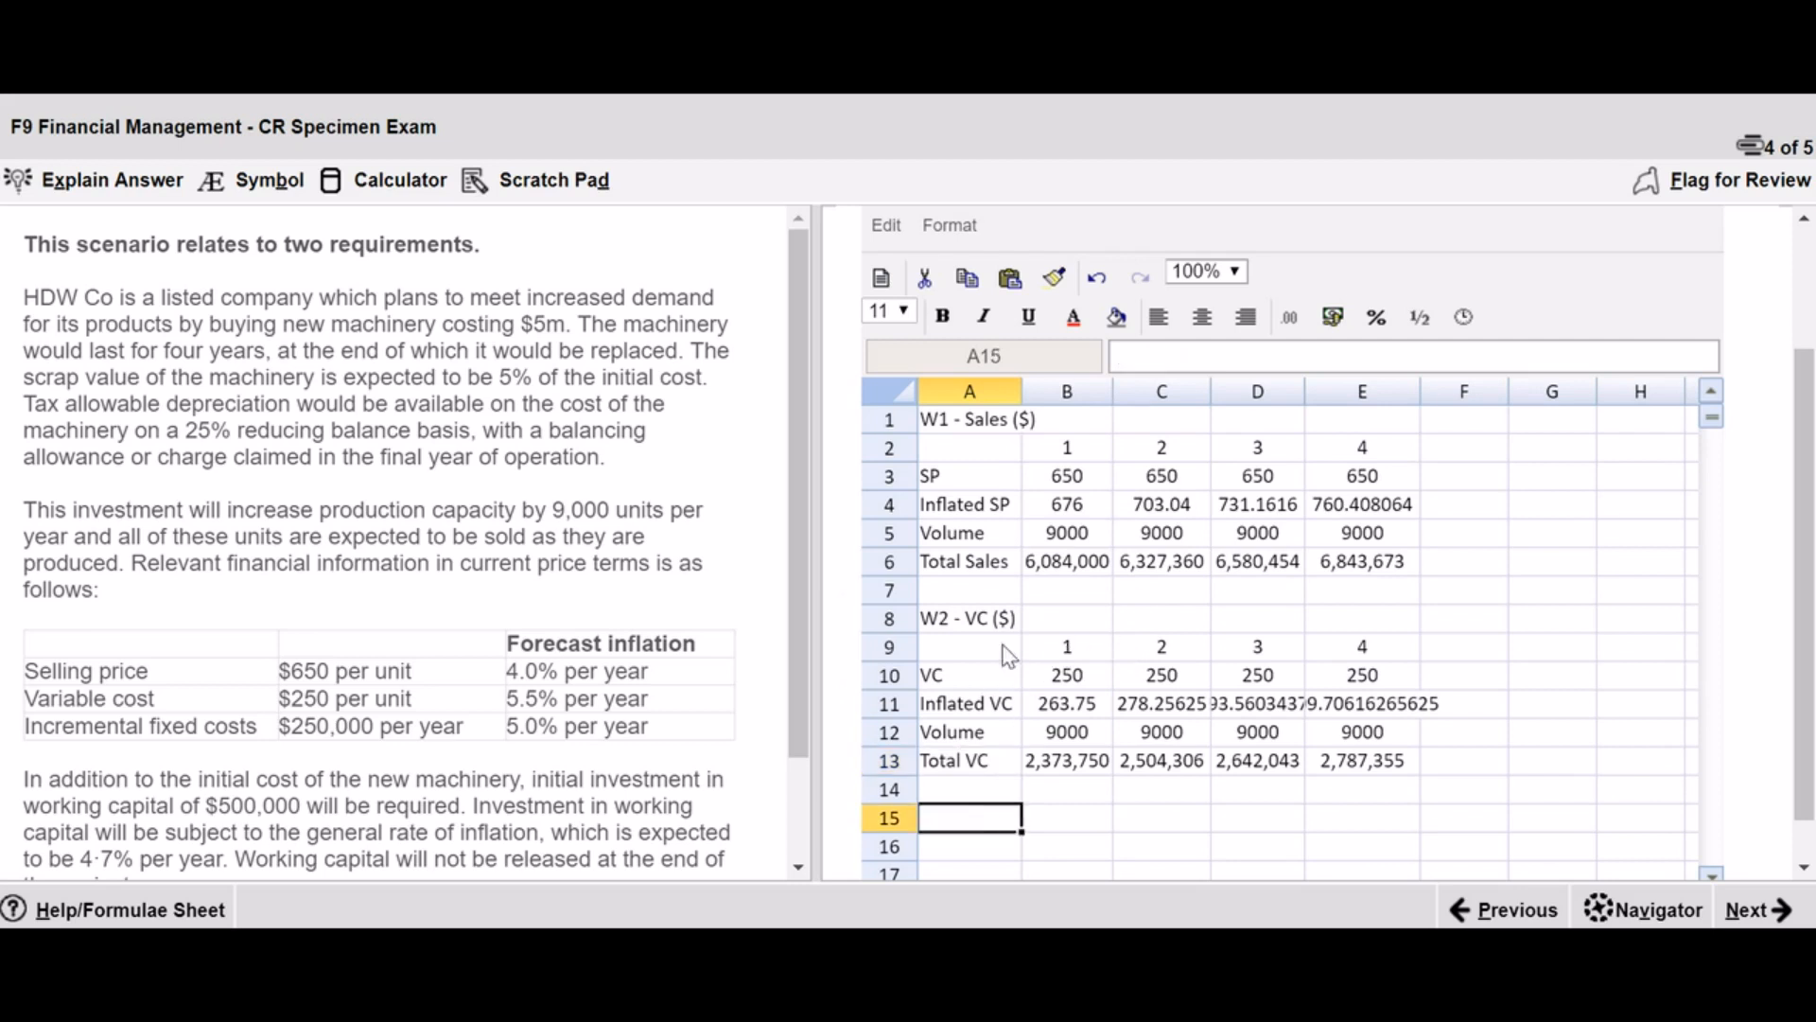
{"action": "type", "text": "W3"}
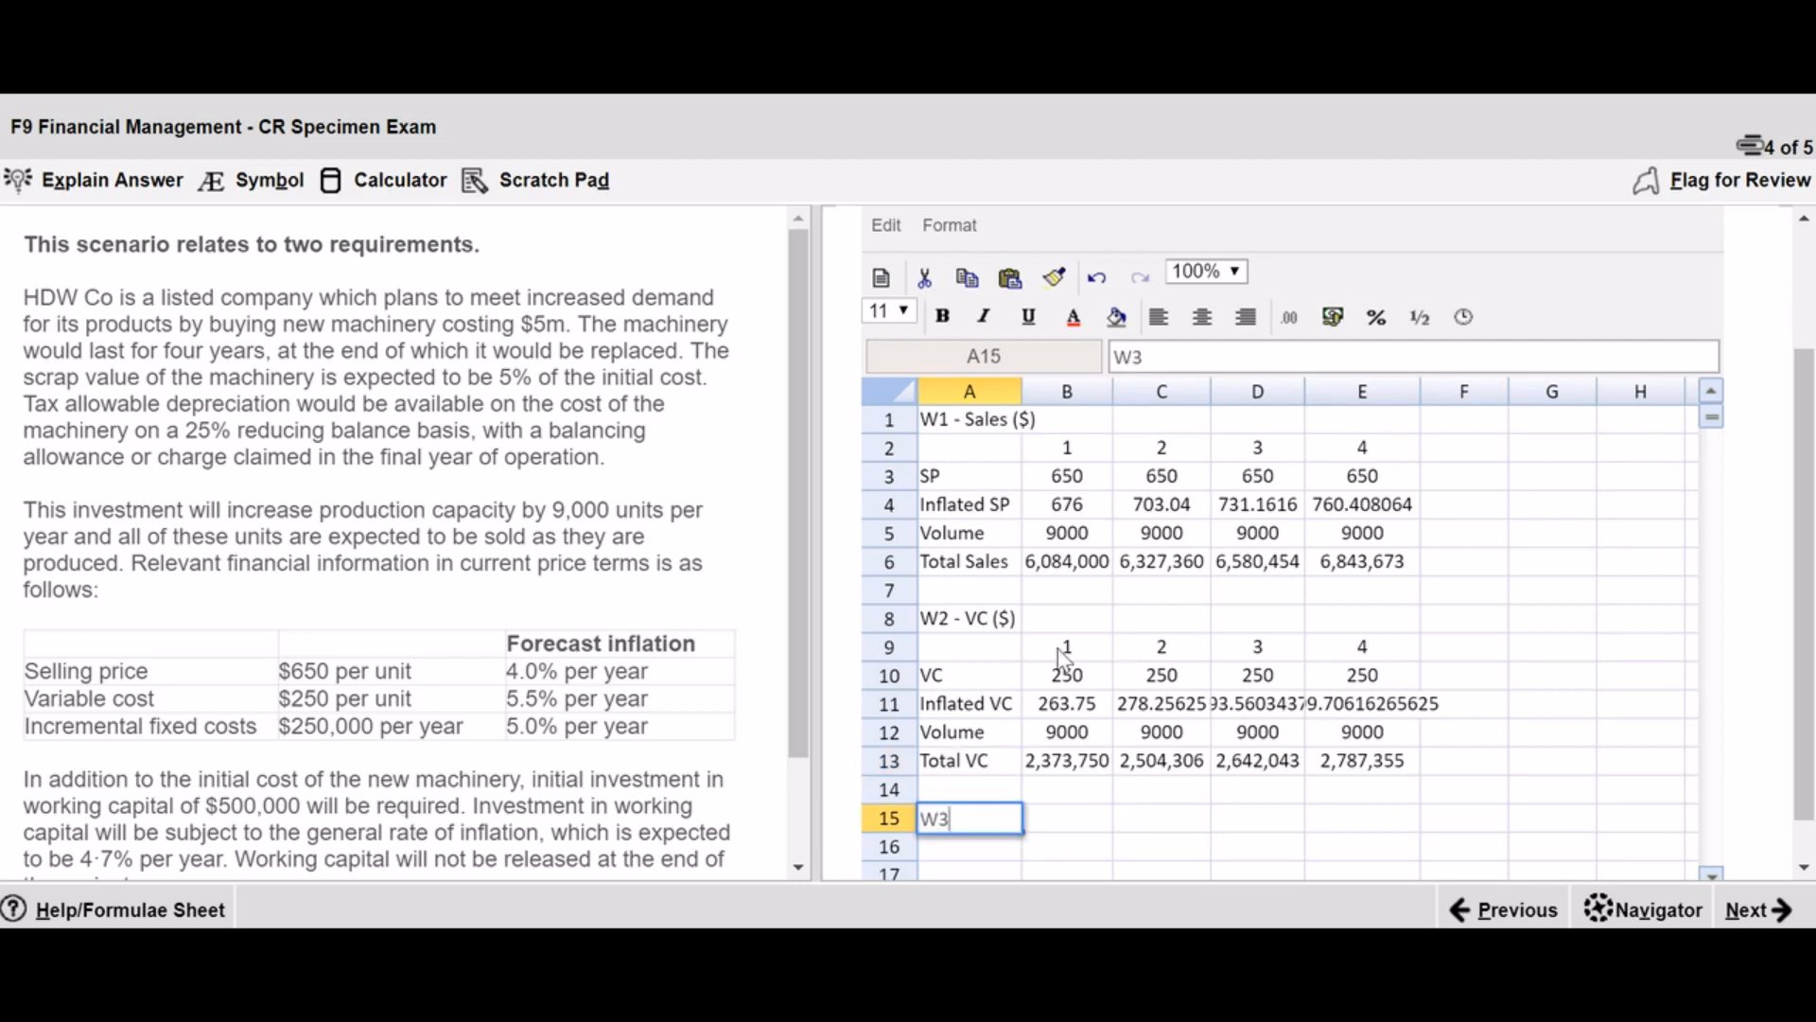
{"action": "type", "text": " - FC ($)"}
{"action": "key", "text": "Return"}
{"action": "key", "text": "Tab"}
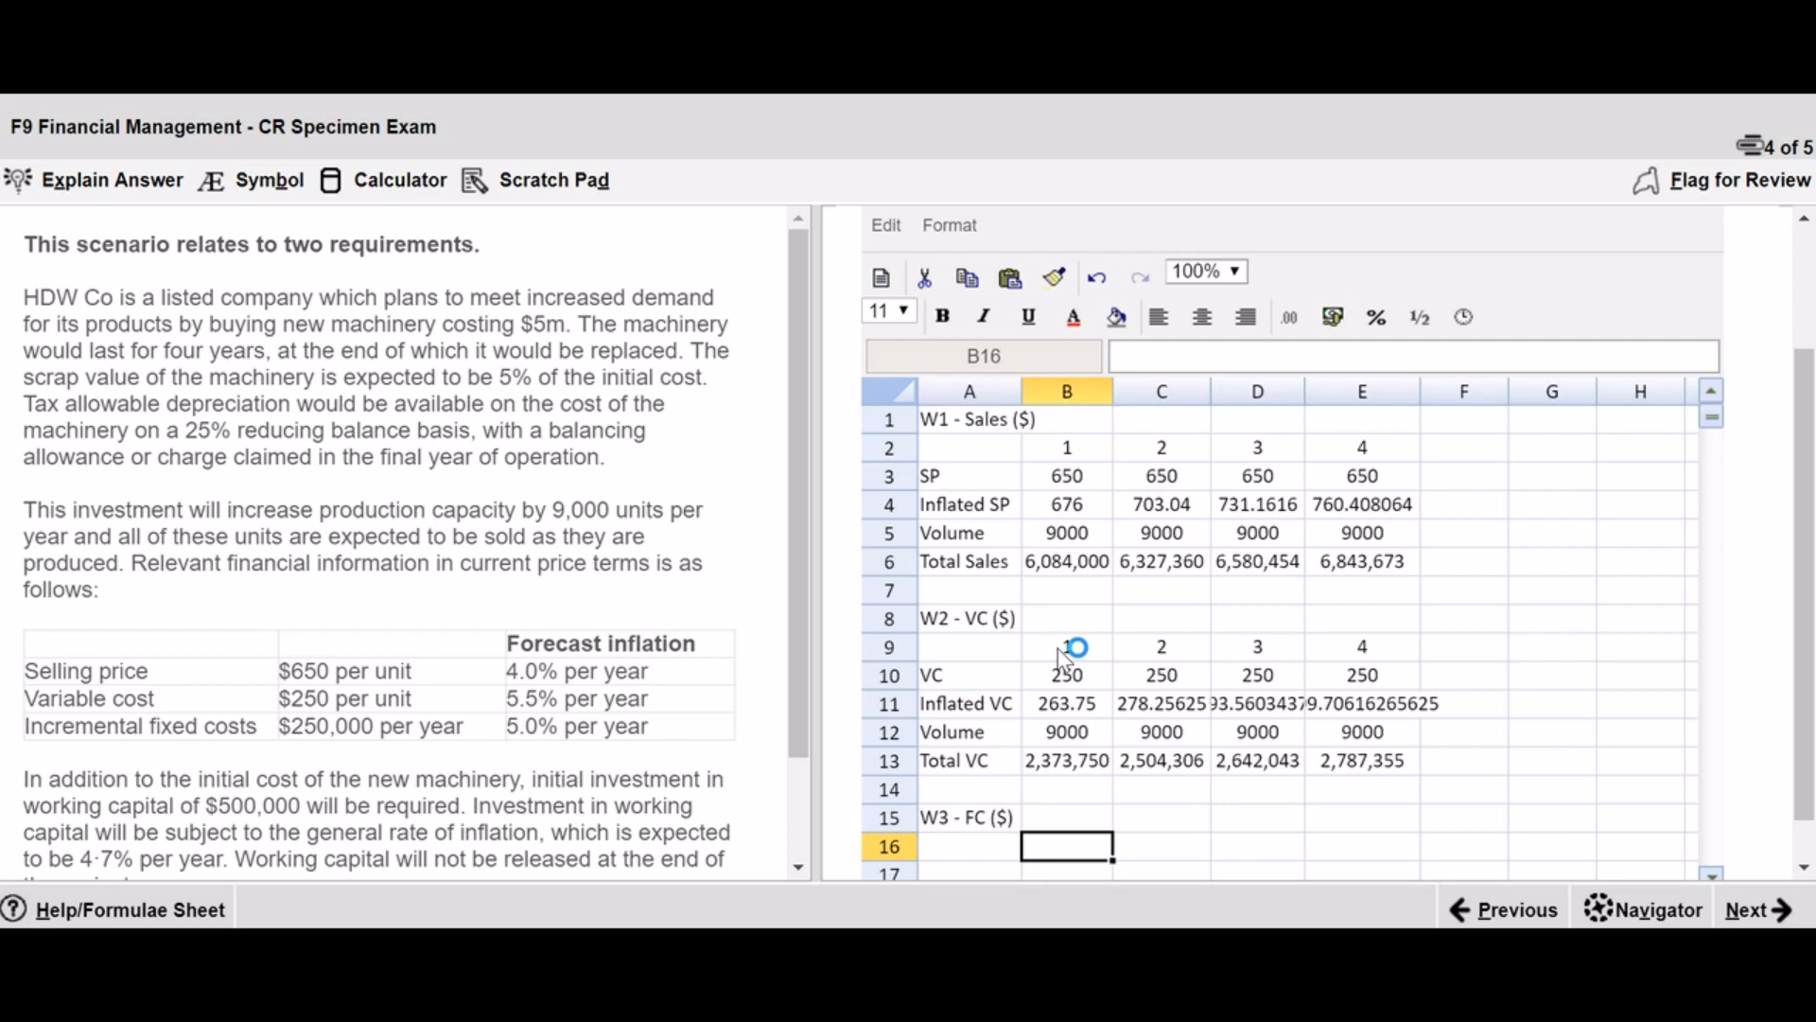
{"action": "type", "text": "1"}
{"action": "key", "text": "Tab"}
{"action": "type", "text": "2"}
{"action": "key", "text": "Tab"}
{"action": "type", "text": "3"}
{"action": "key", "text": "Tab"}
{"action": "type", "text": "4"}
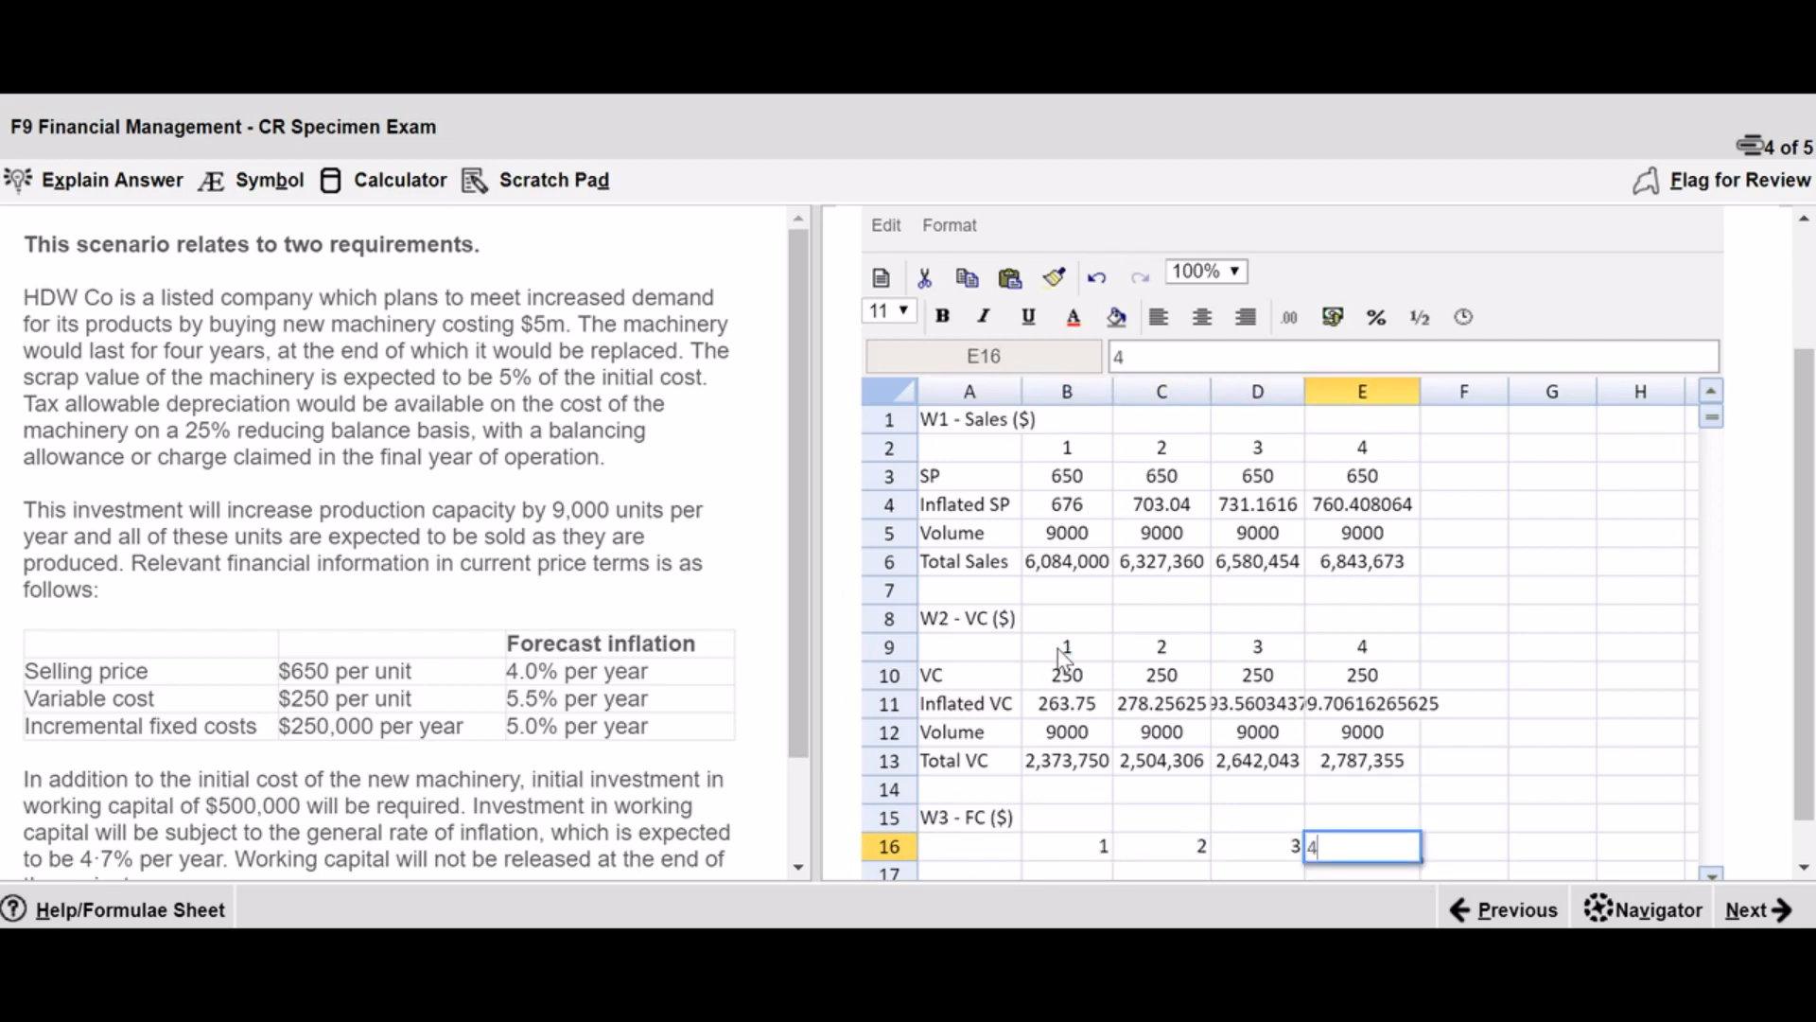
{"action": "key", "text": "Return"}
- Label A17 "Inflated FC" and enter the year 1 fixed cost formula =250000*1.05 in B17
{"action": "key", "text": "Left"}
{"action": "key", "text": "Left"}
{"action": "key", "text": "Left"}
{"action": "key", "text": "Left"}
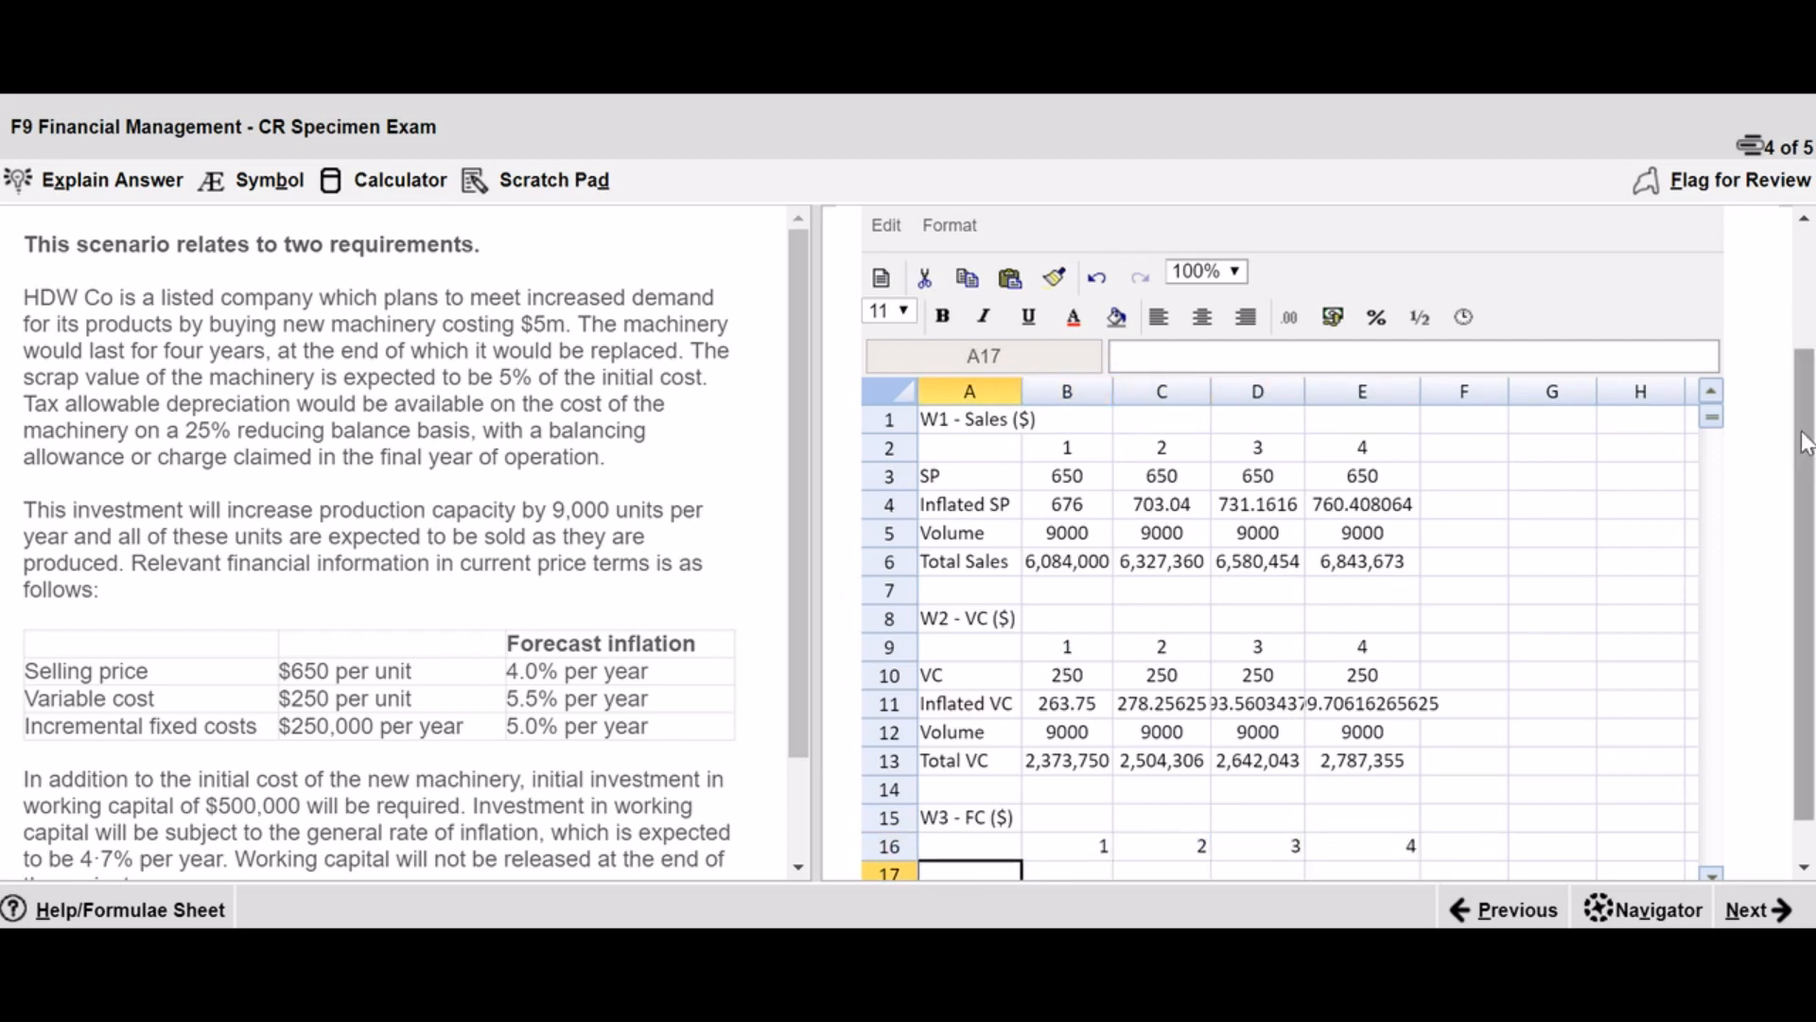
{"action": "scroll", "coordinate": [1784, 445], "scroll_direction": "down", "scroll_amount": 1}
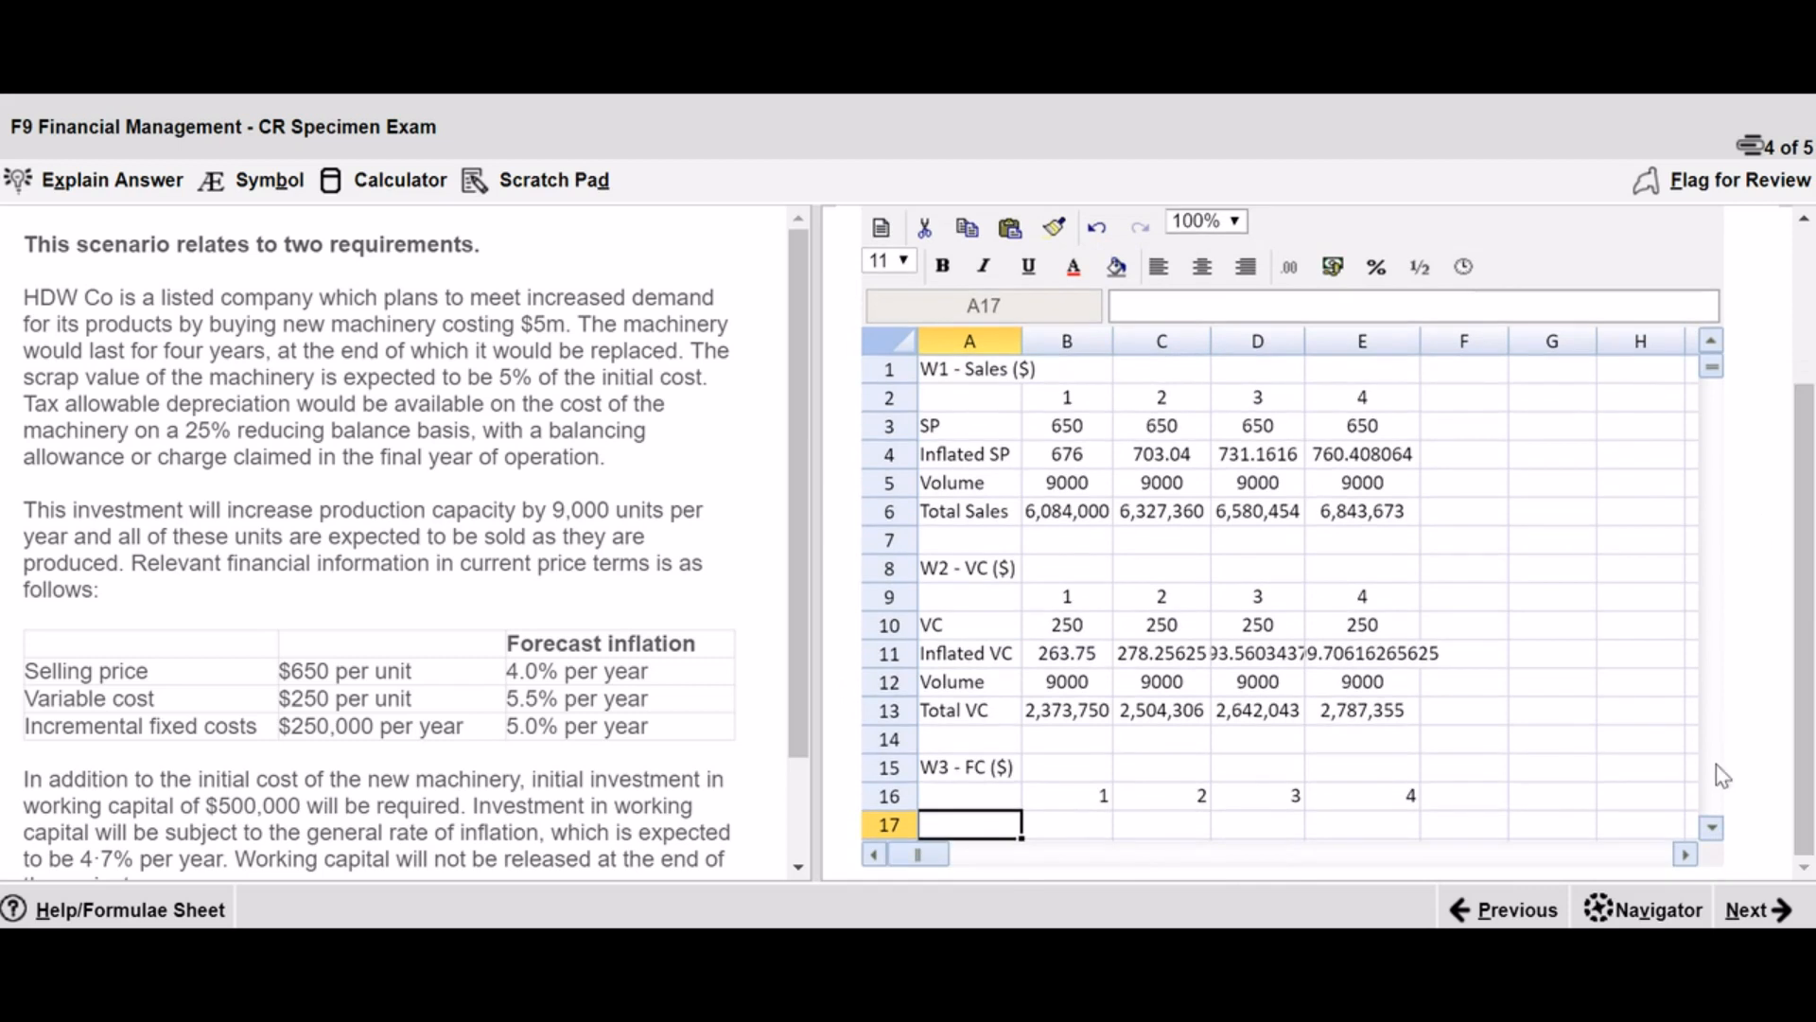
{"action": "left_click", "coordinate": [1710, 833]}
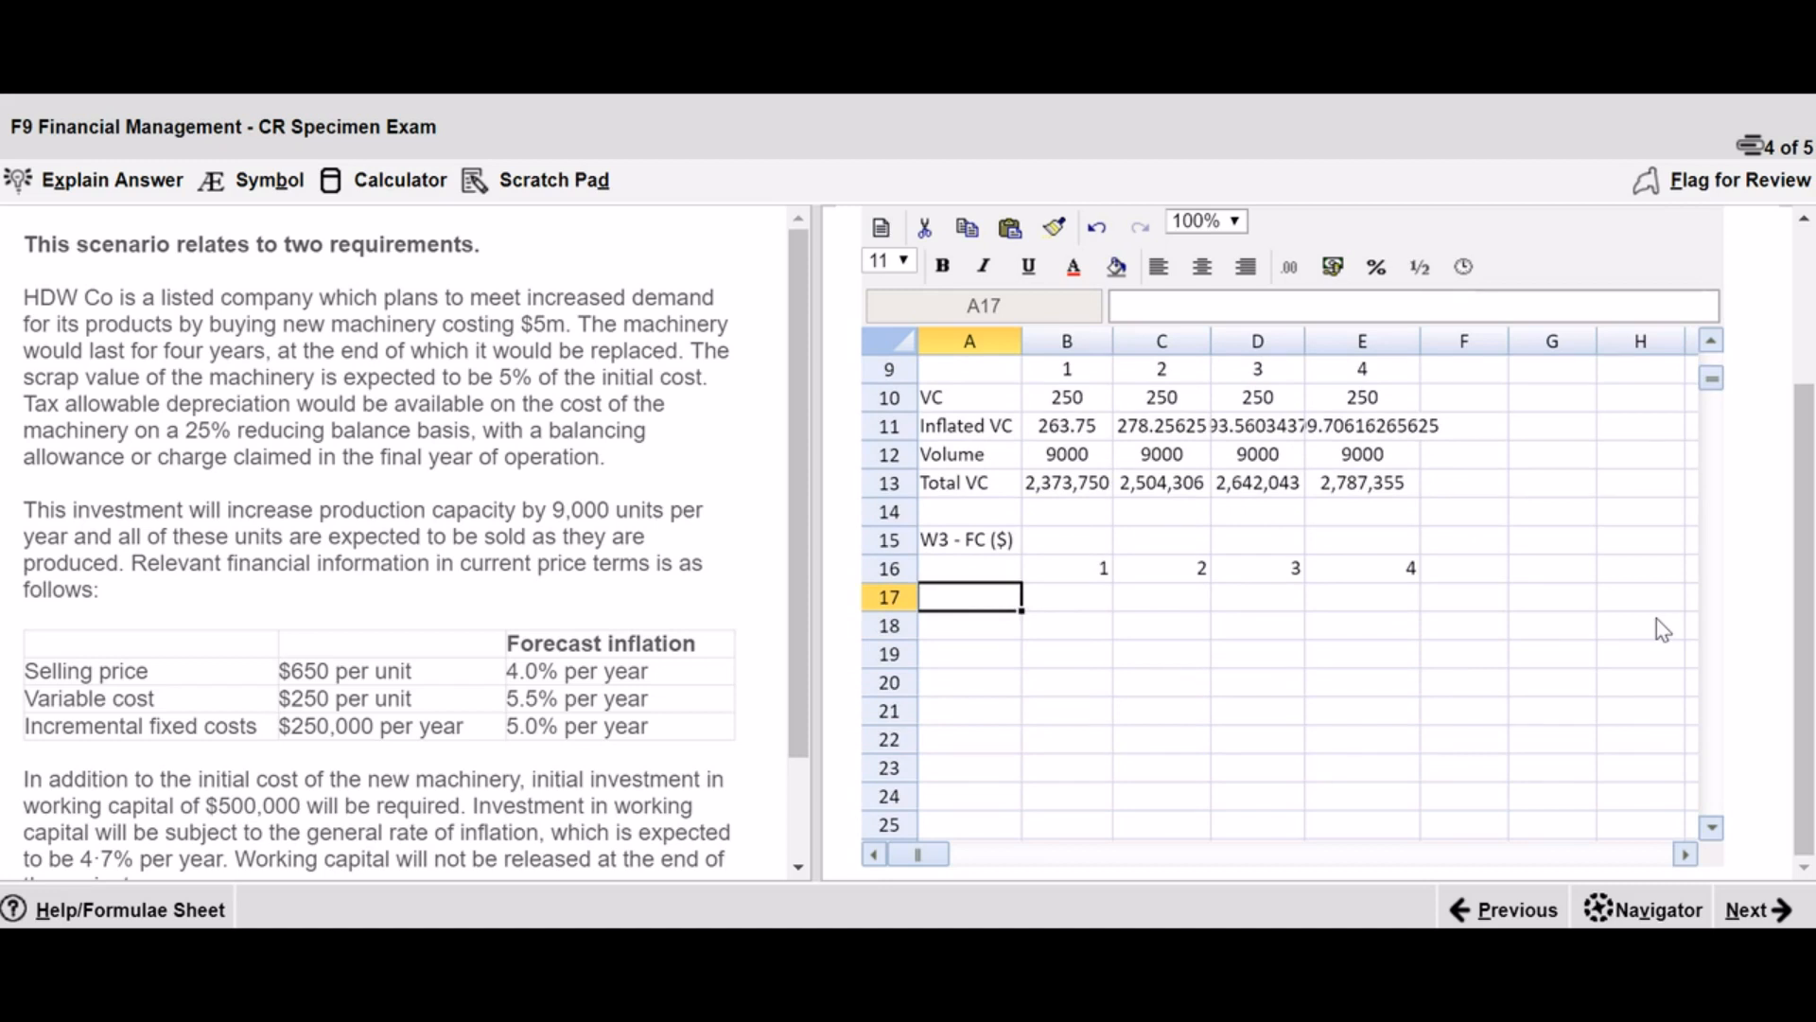
{"action": "type", "text": "Inflated"}
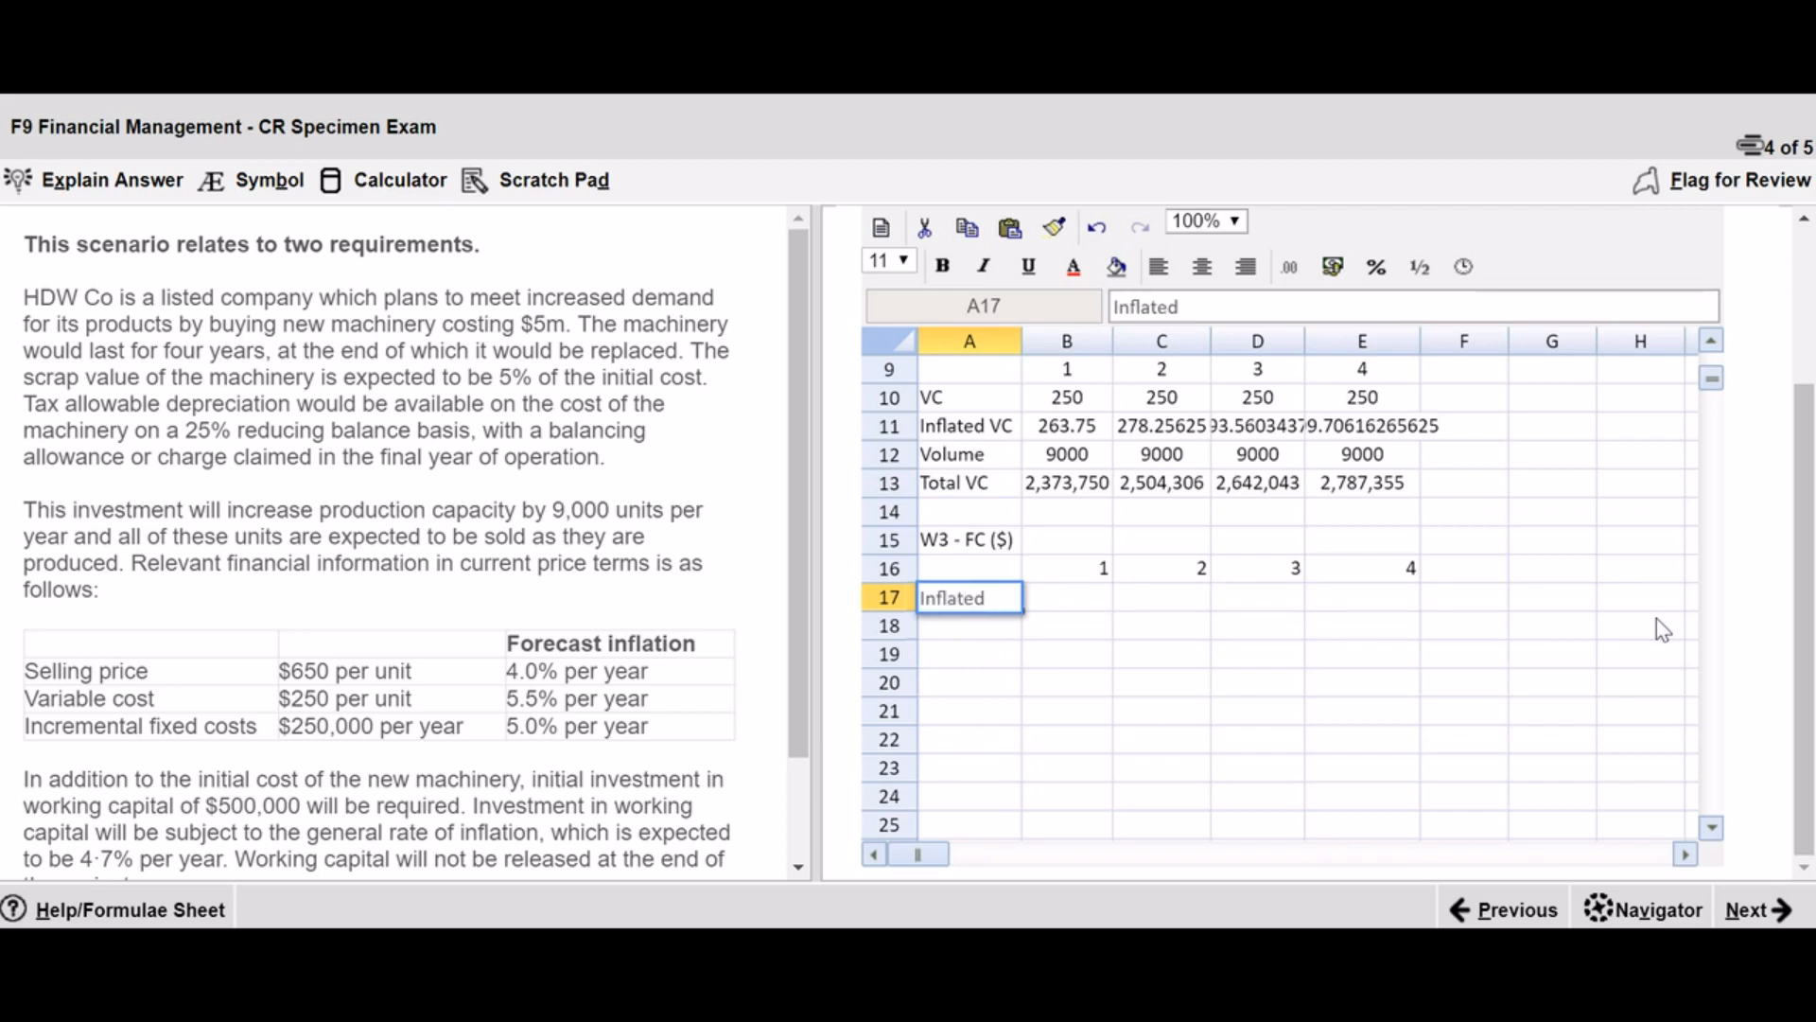
{"action": "type", "text": " FC"}
{"action": "key", "text": "Tab"}
{"action": "type", "text": "=250"}
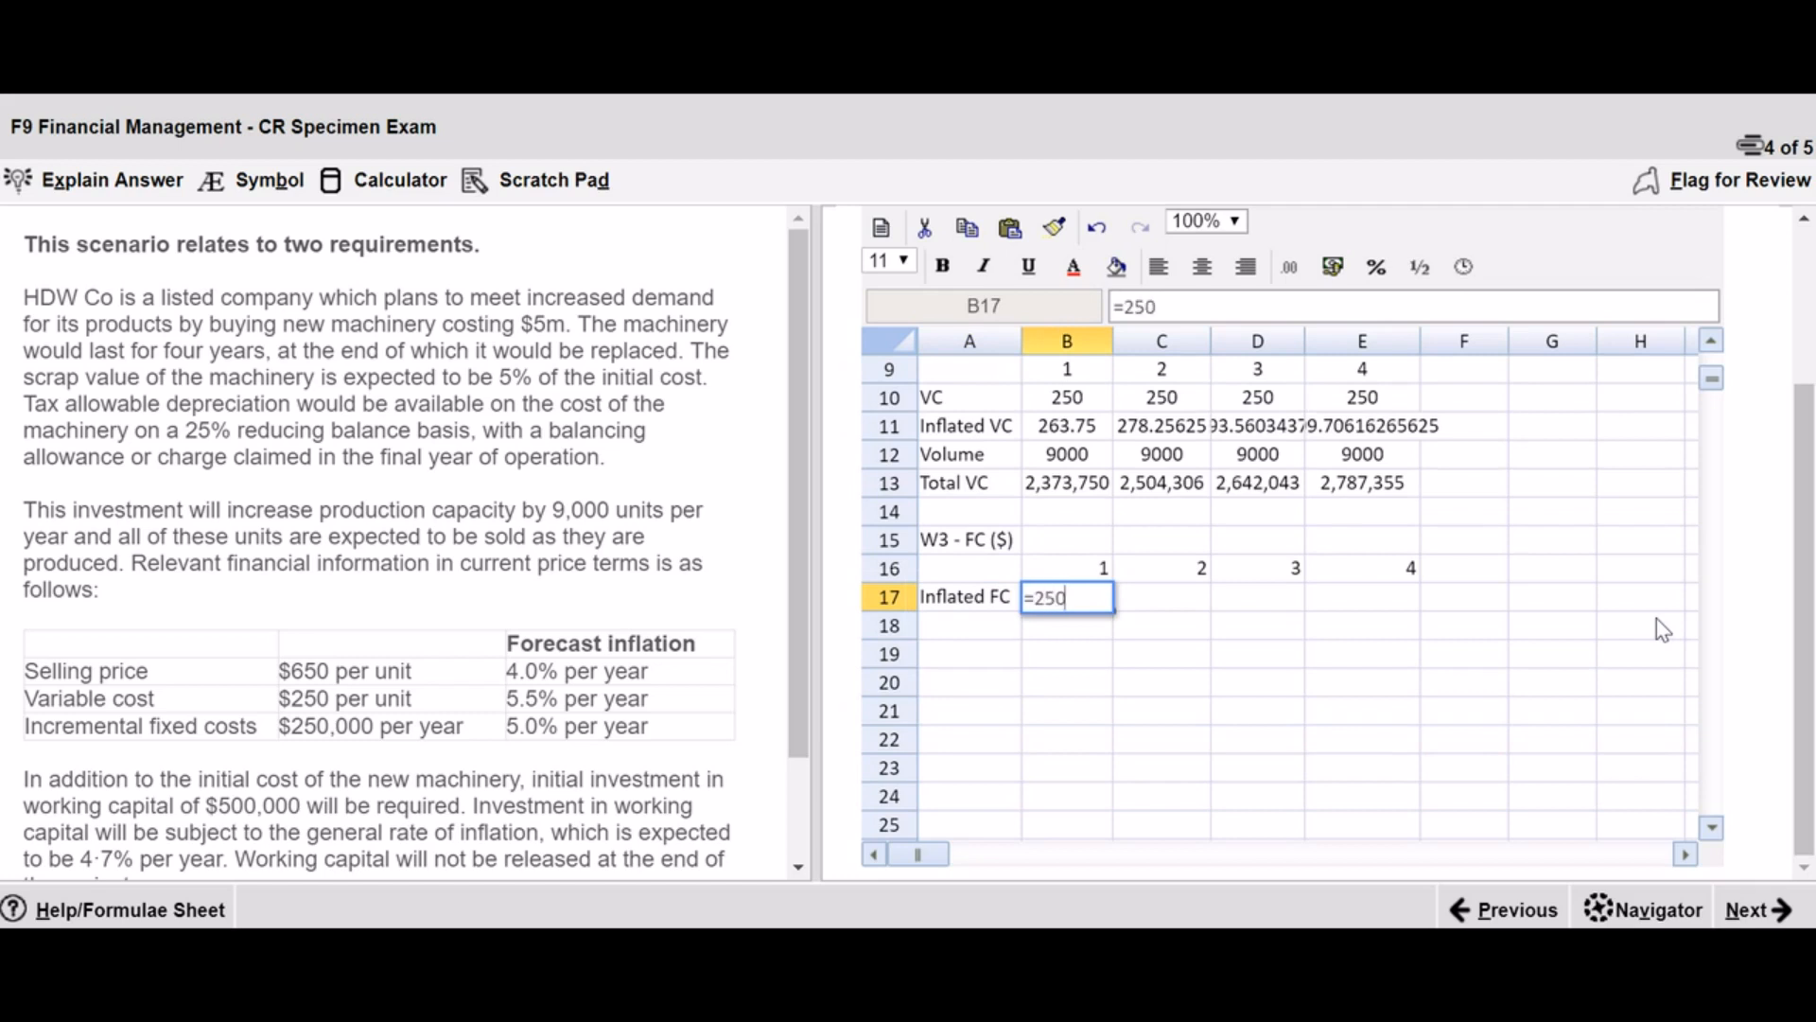
{"action": "type", "text": "000*1.05"}
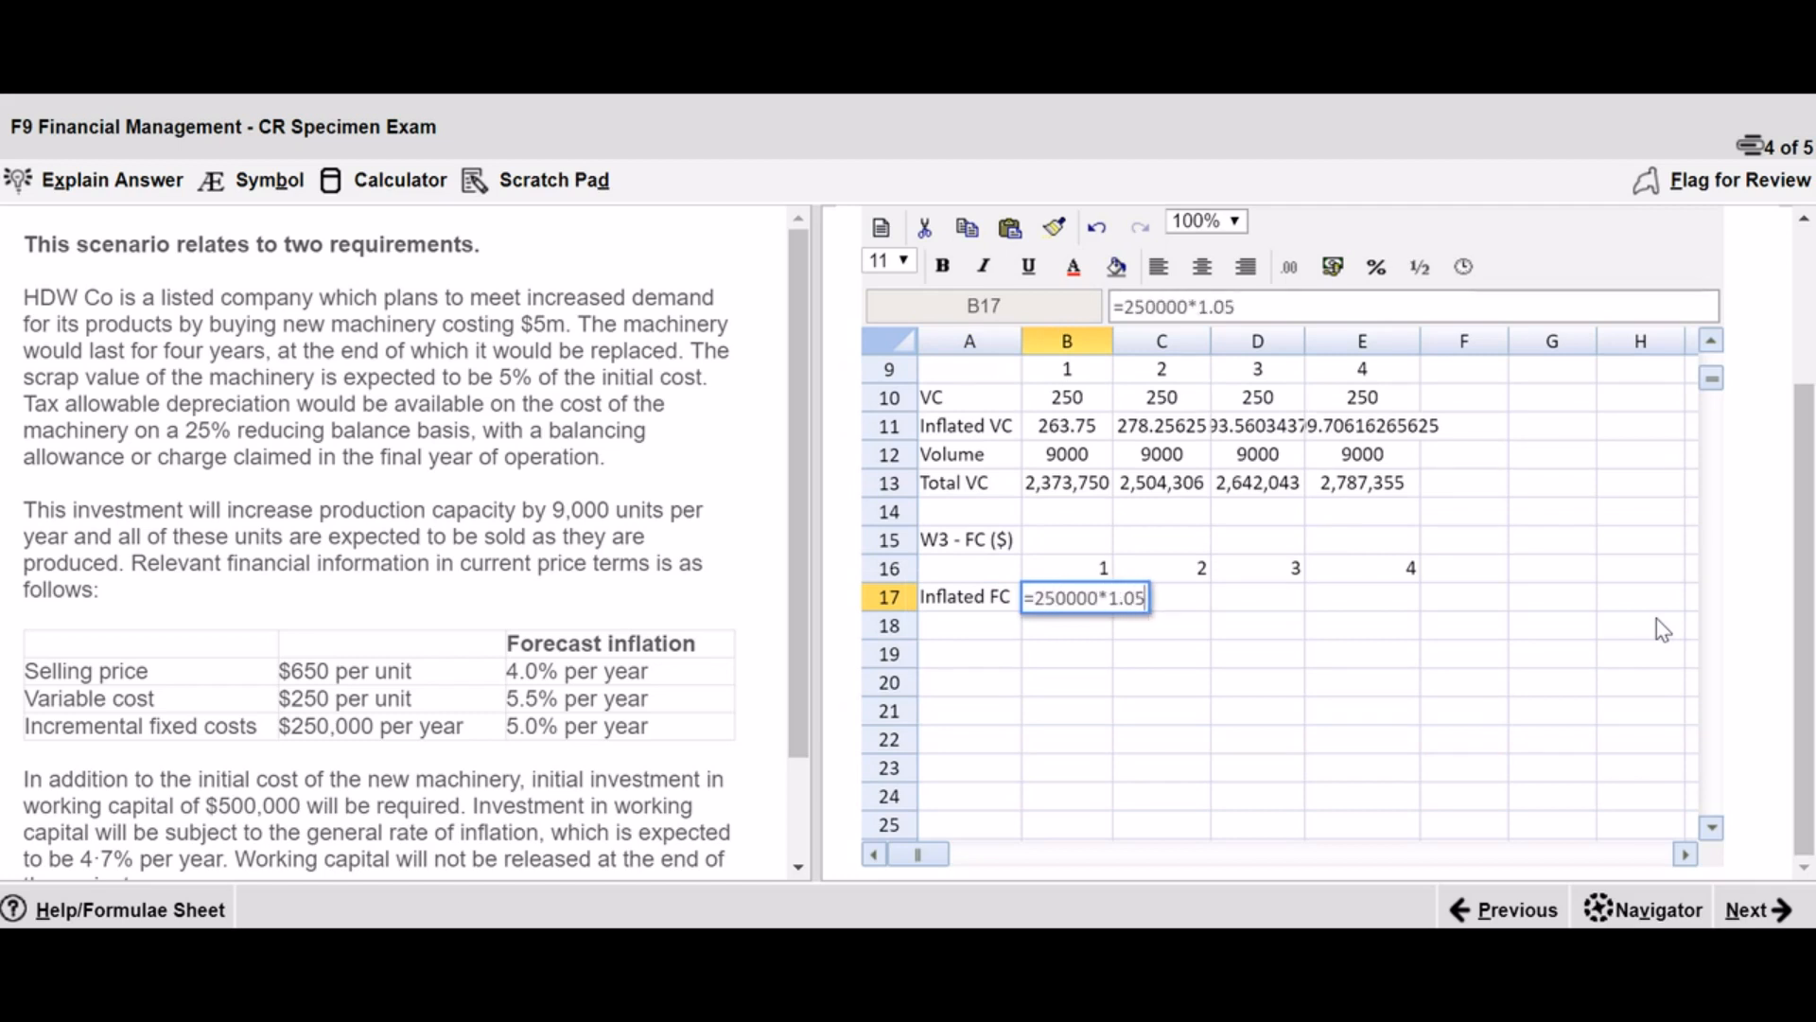
{"action": "key", "text": "Return"}
- Enter the year 2 inflated fixed cost formula =B17*1.05 in C17 and fill it across to E17
{"action": "key", "text": "Right"}
{"action": "key", "text": "Up"}
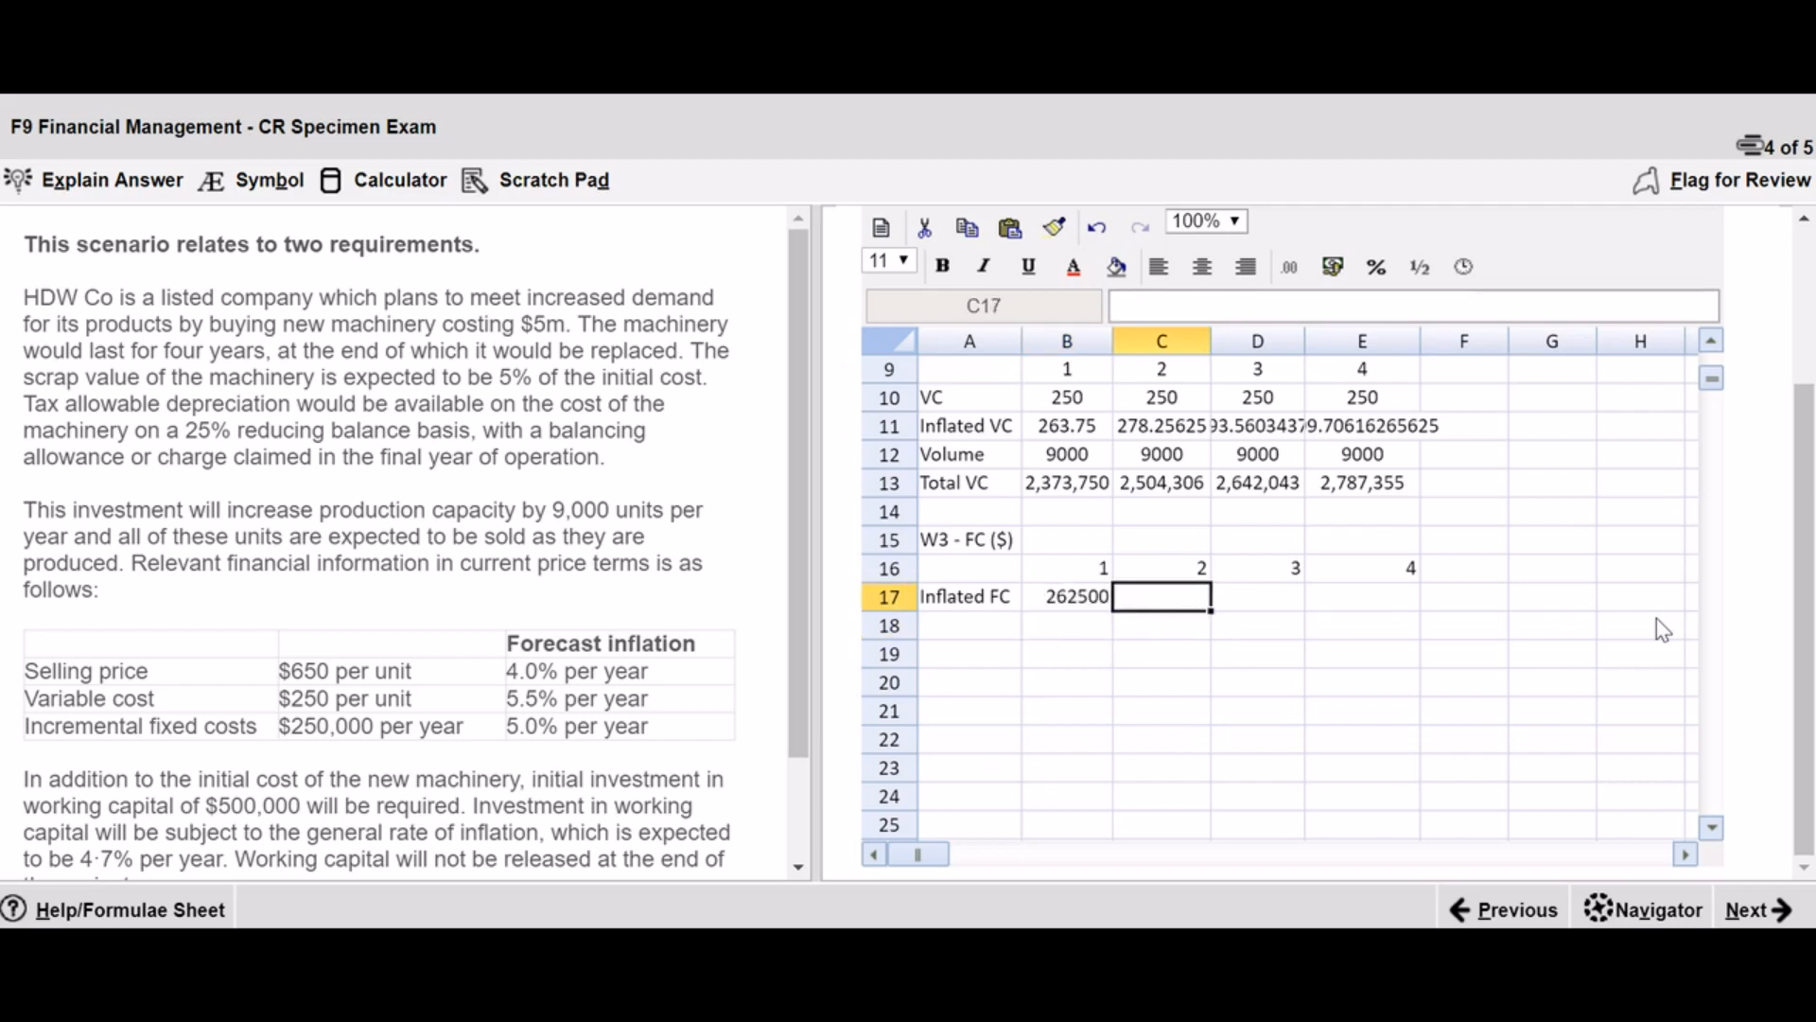
{"action": "type", "text": "=b17*"}
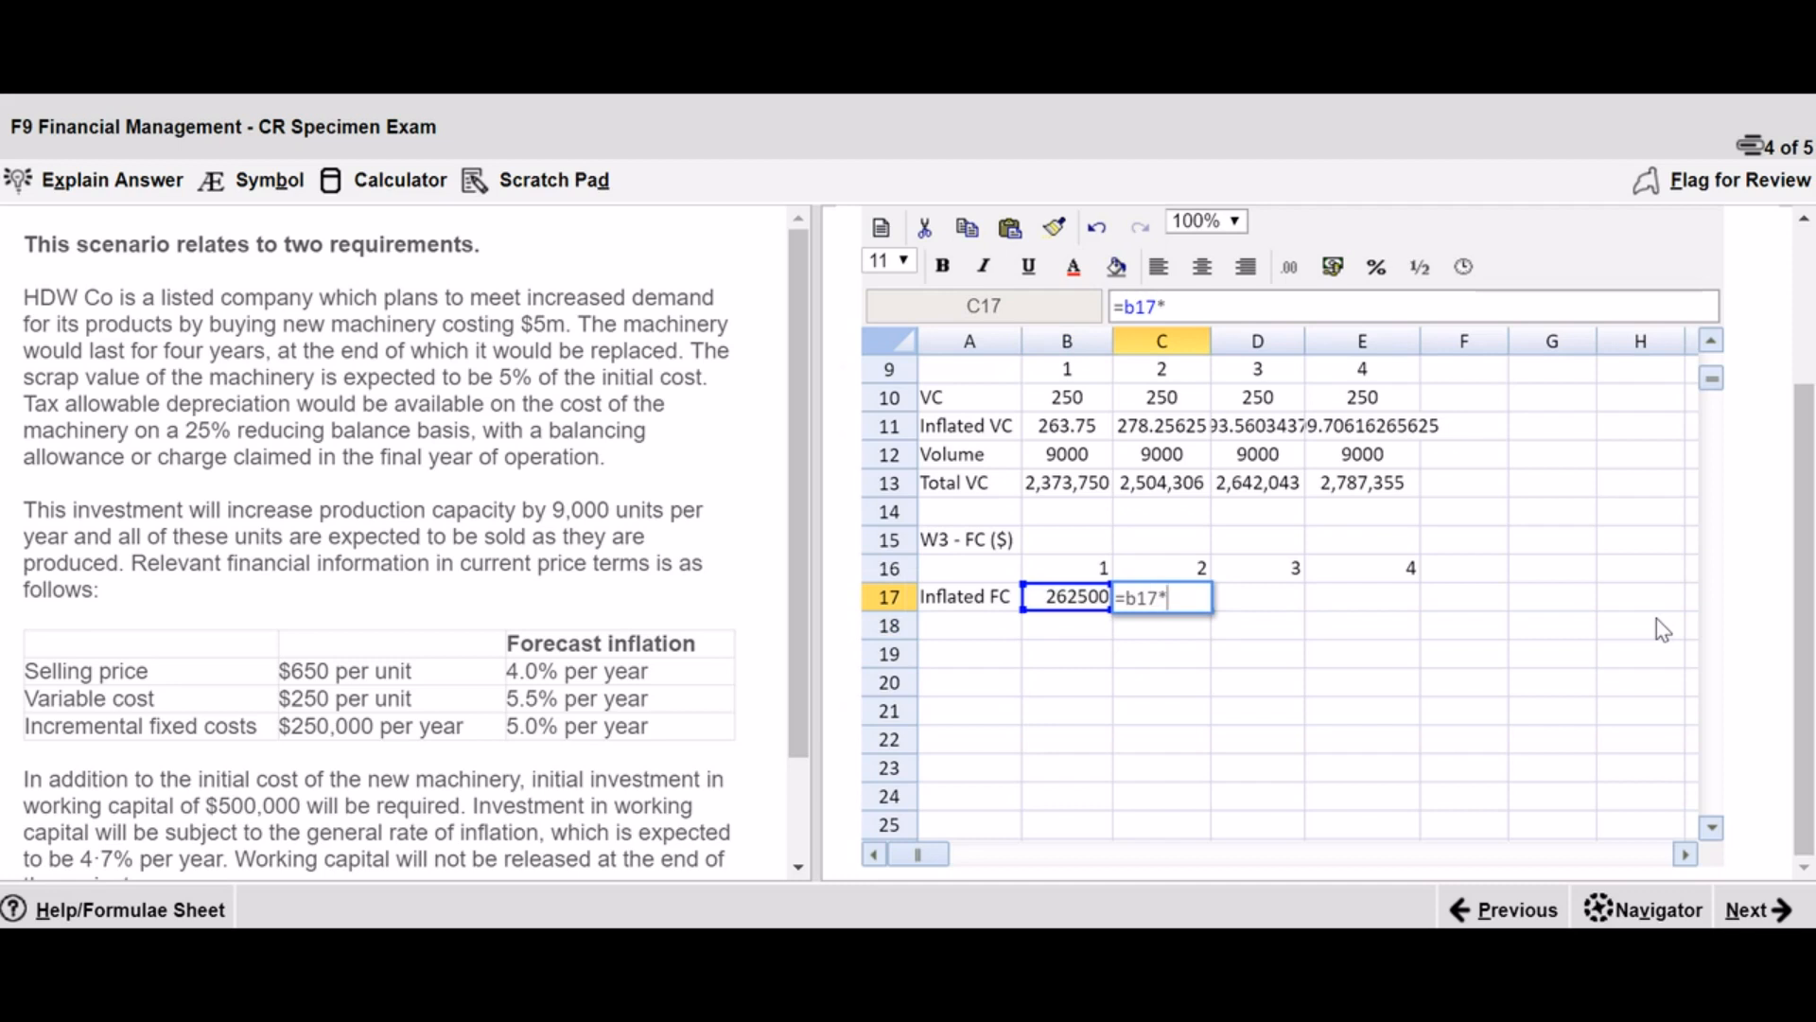
{"action": "type", "text": "1.05"}
{"action": "key", "text": "Return"}
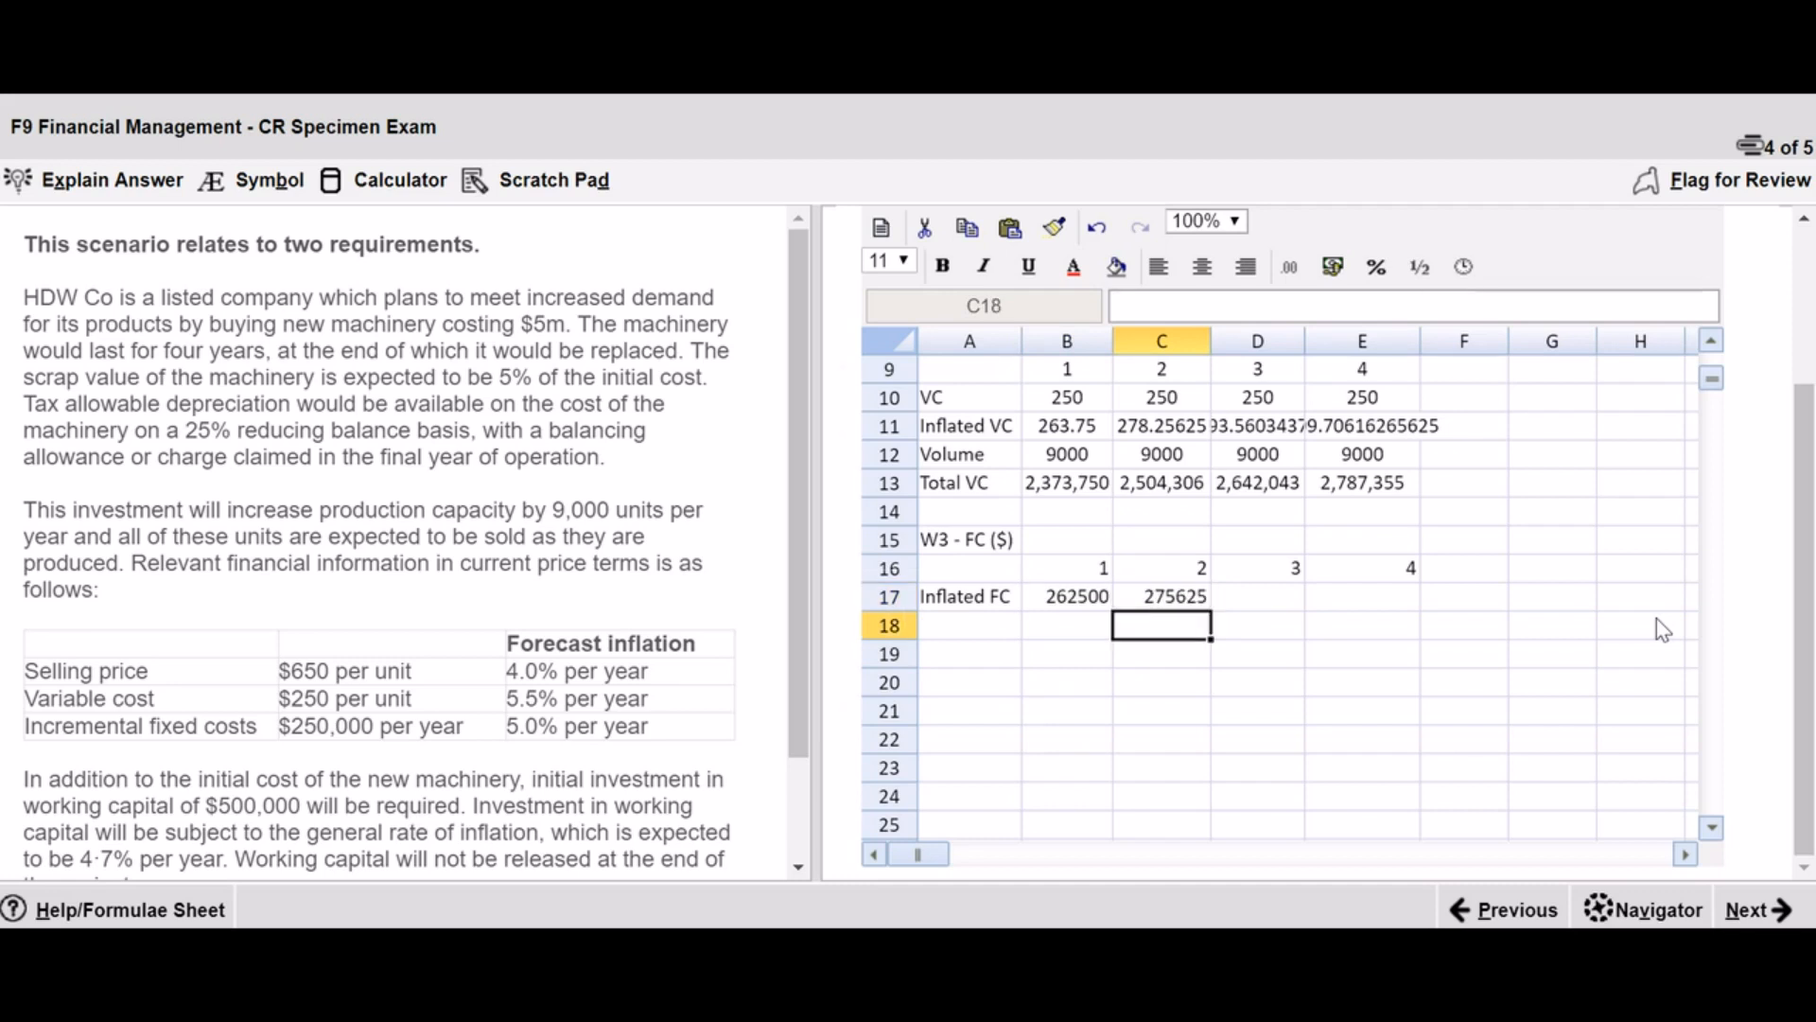
{"action": "left_click", "coordinate": [1190, 598]}
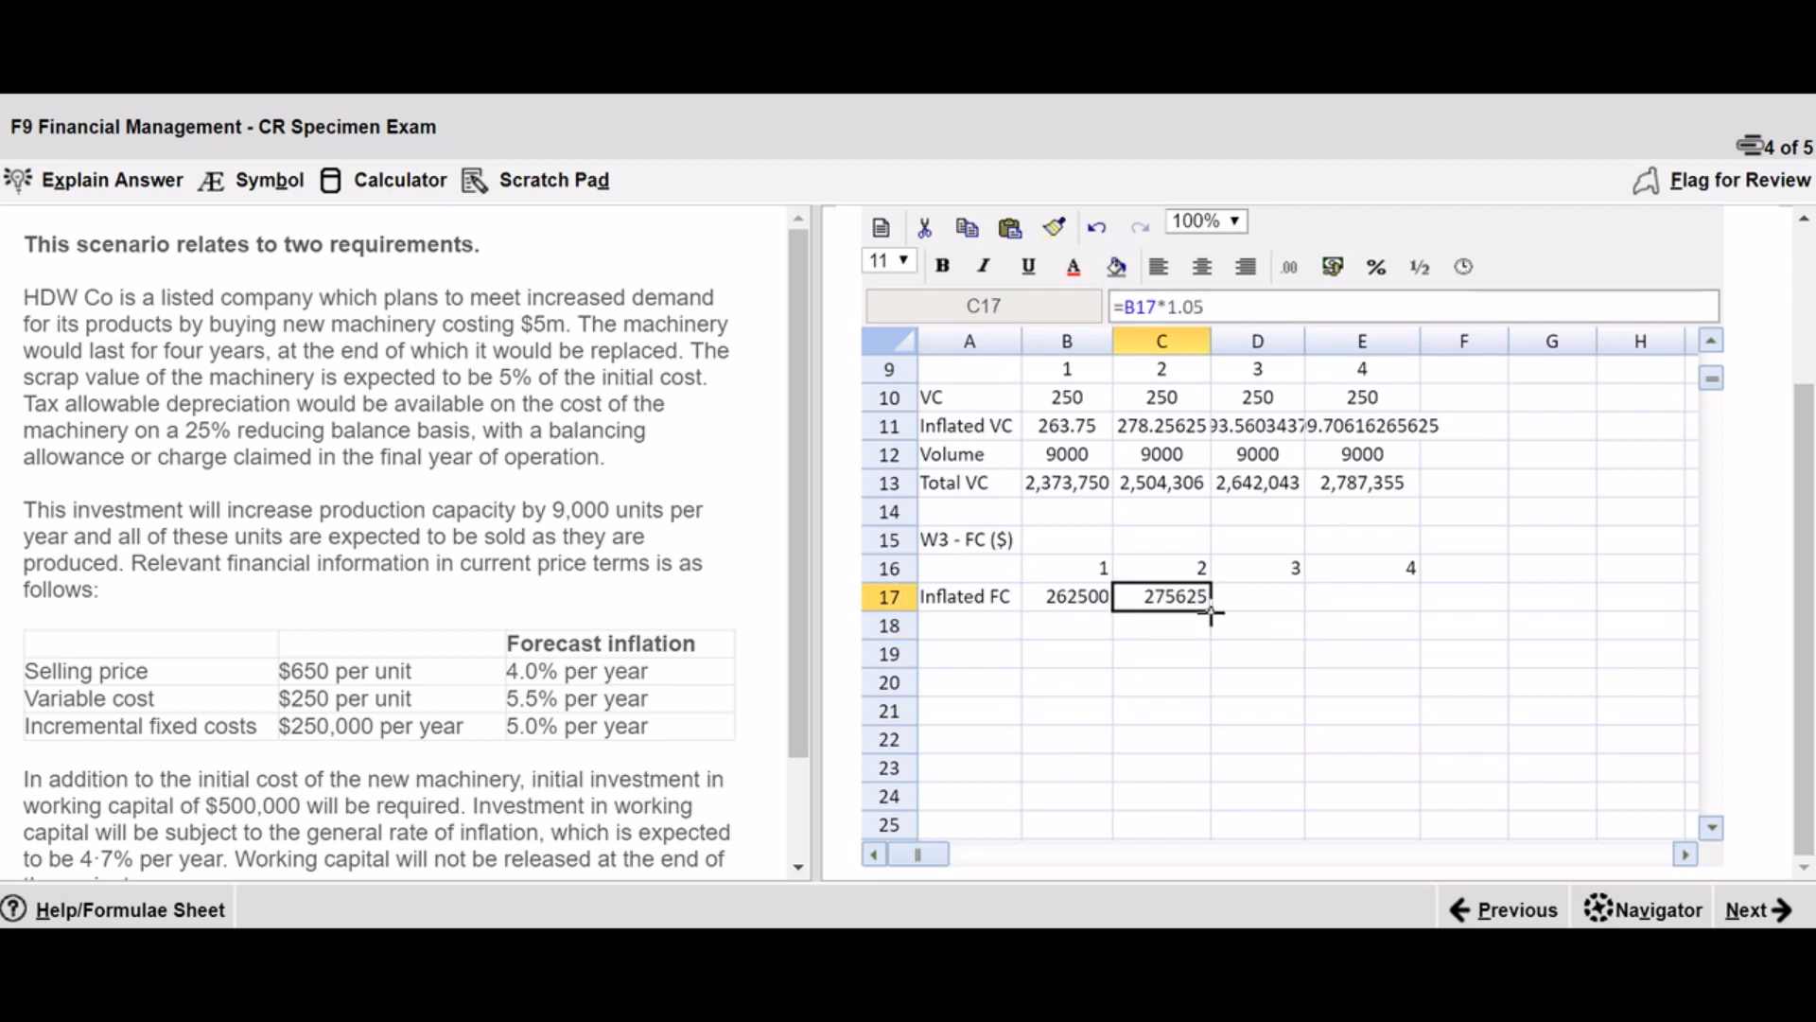
{"action": "left_click_drag", "start_coordinate": [1229, 613], "coordinate": [1409, 610]}
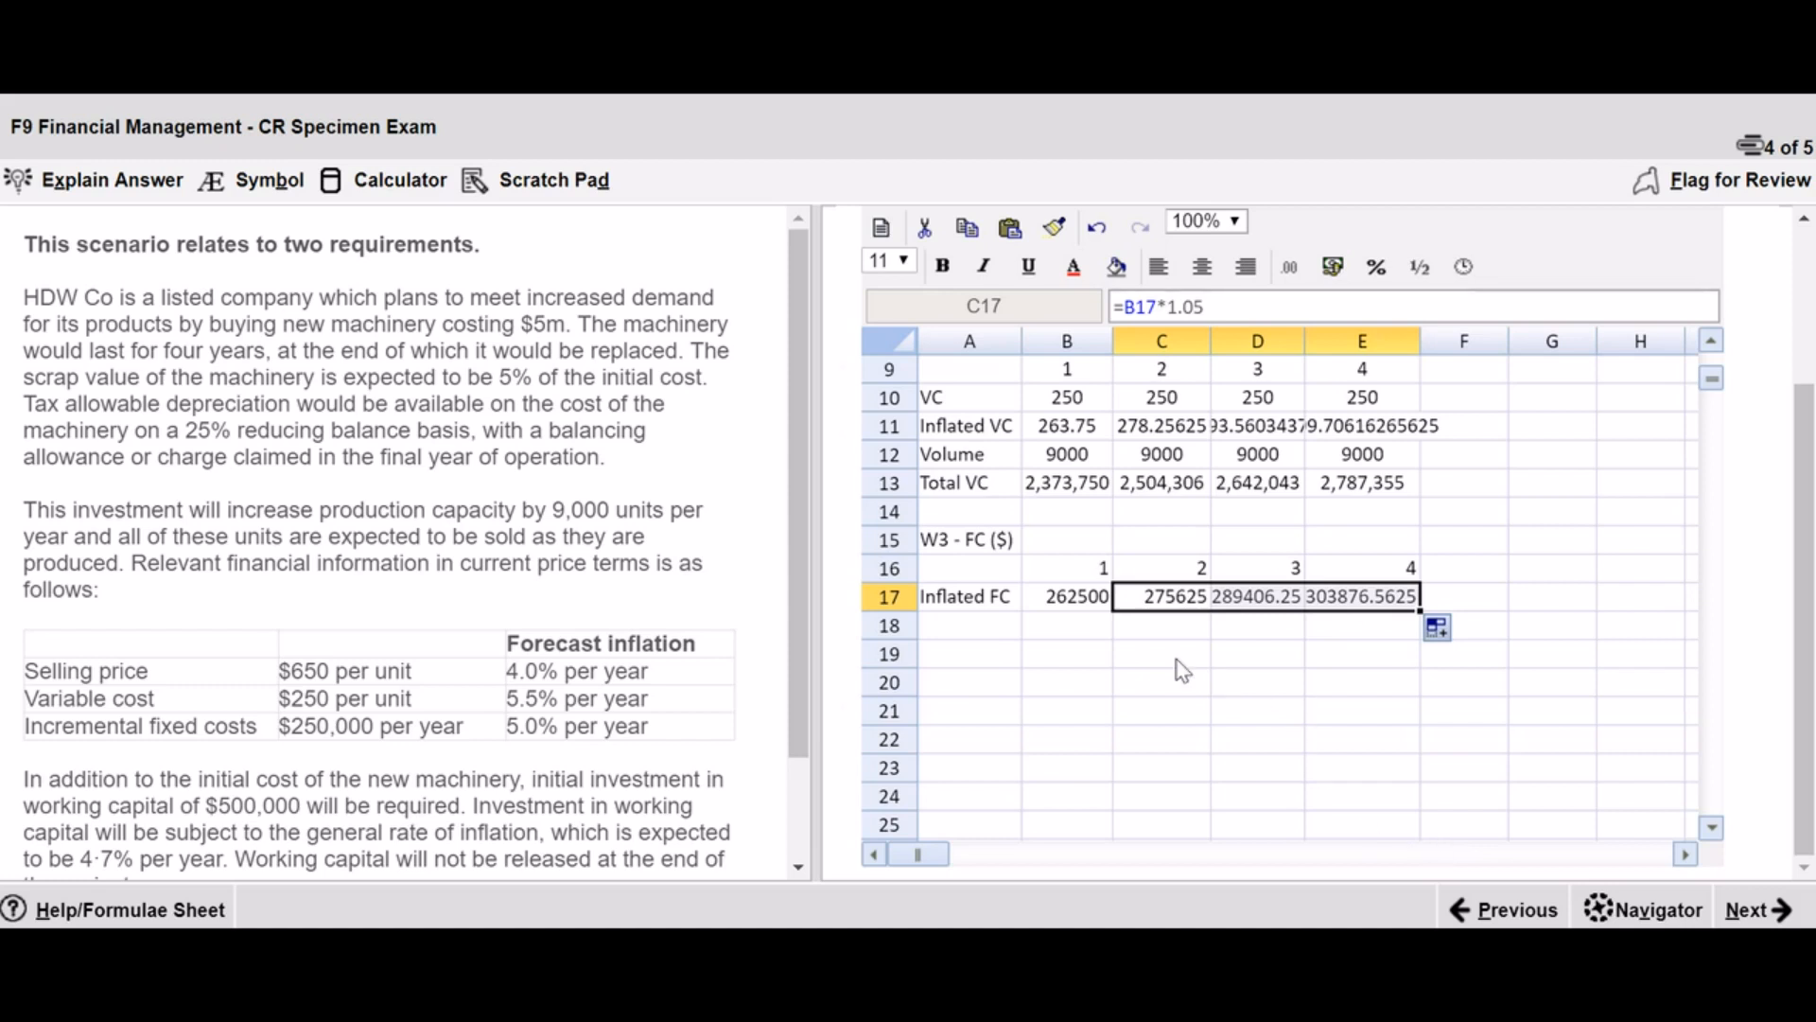
- Apply the #,##0.00 number format to the inflated fixed costs in B17 to E17 and widen column D
{"action": "left_click_drag", "start_coordinate": [1069, 606], "coordinate": [1362, 604]}
{"action": "left_click", "coordinate": [1289, 267]}
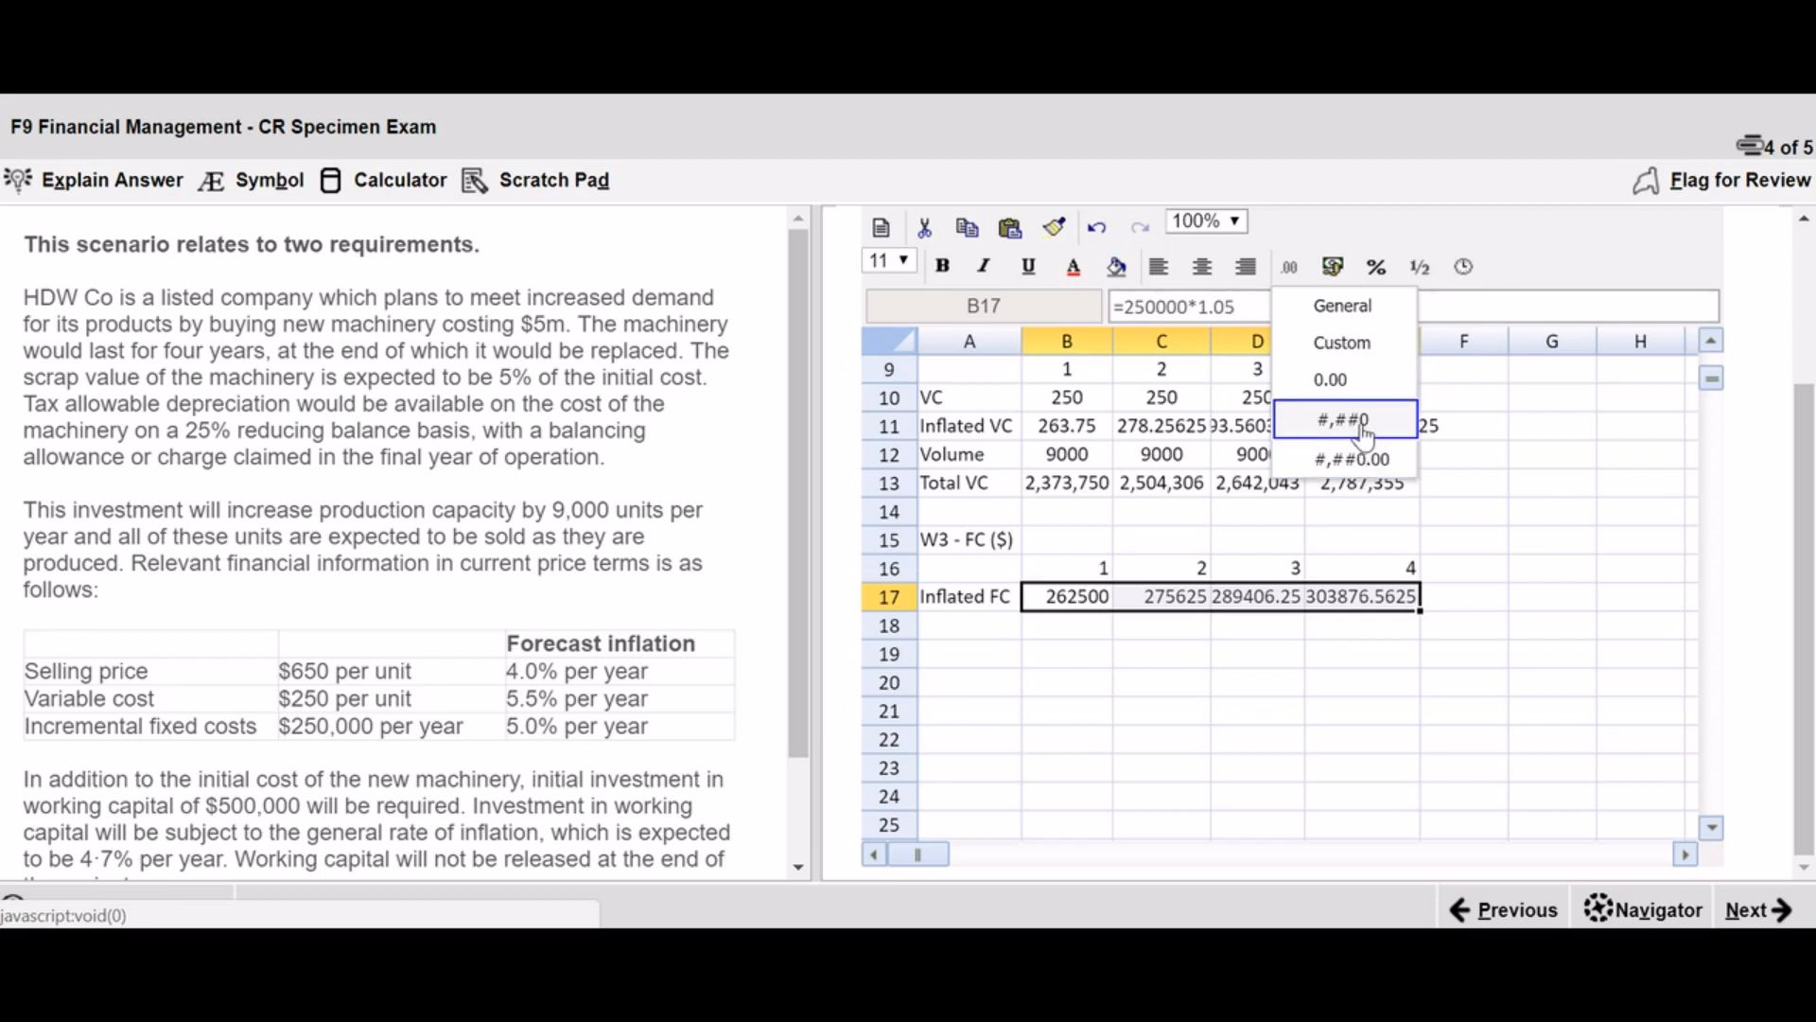
{"action": "left_click", "coordinate": [1362, 458]}
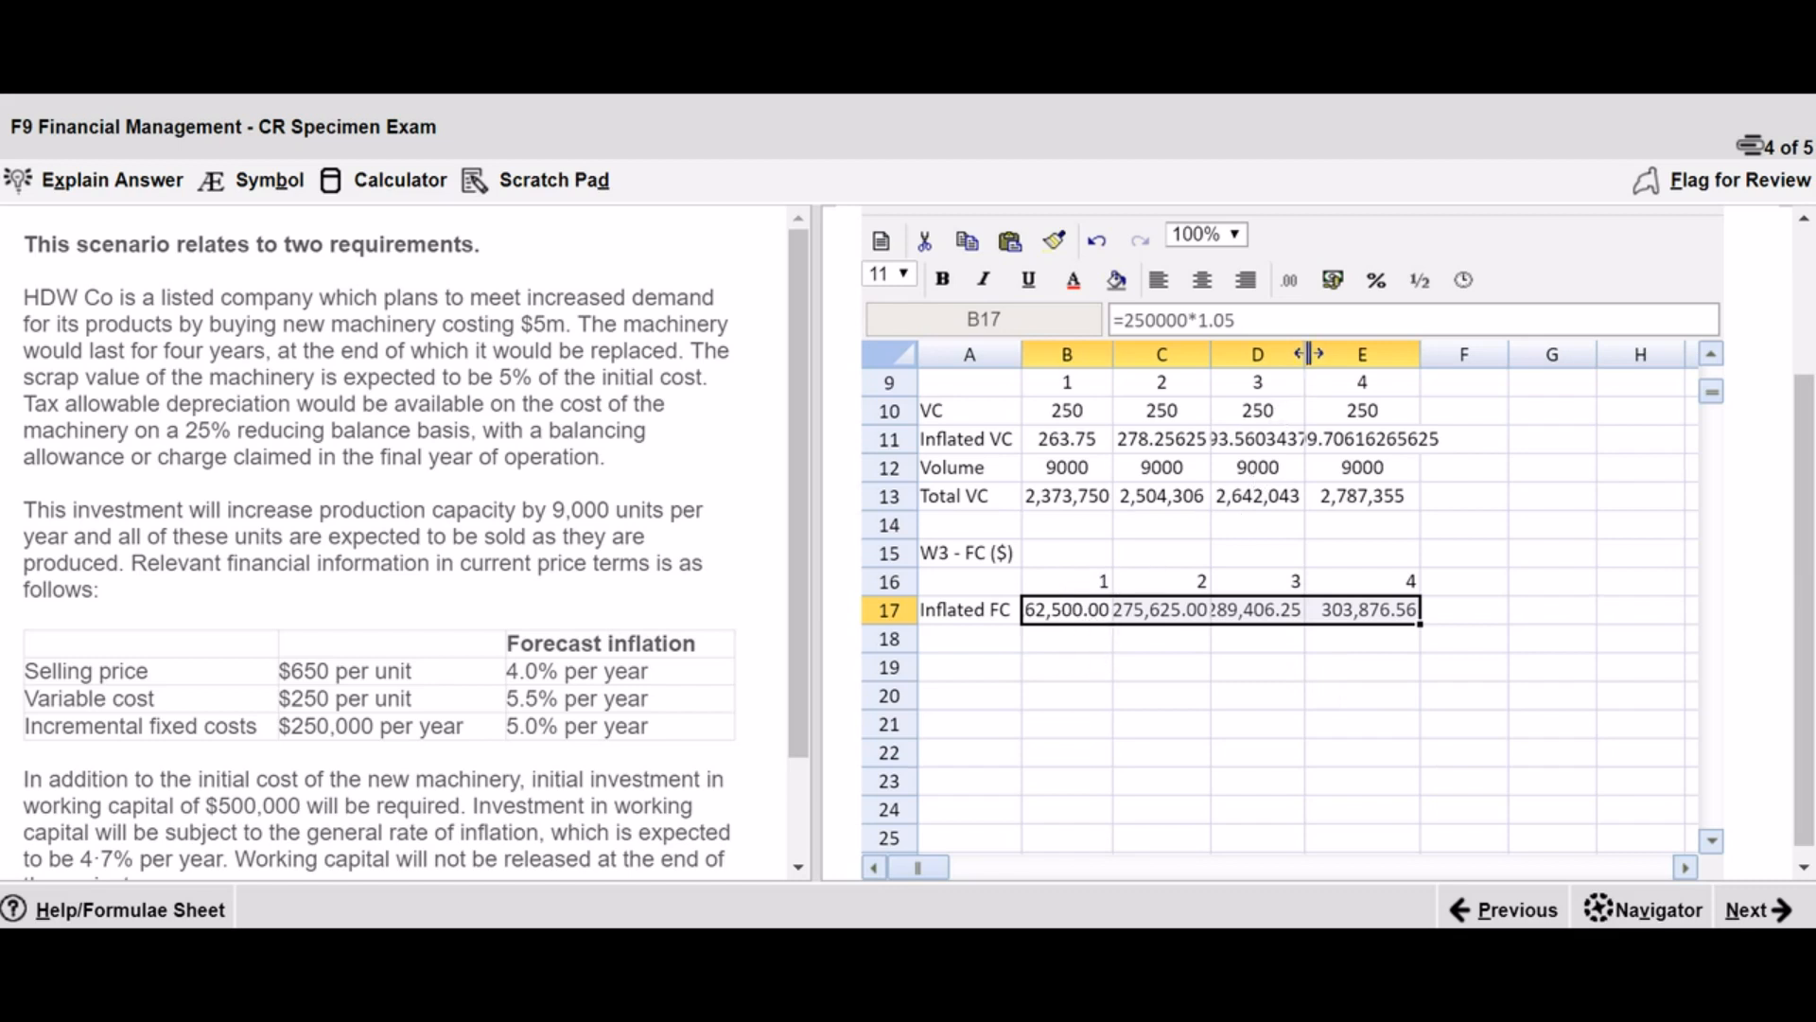
{"action": "left_click", "coordinate": [1262, 532]}
{"action": "left_click_drag", "start_coordinate": [1306, 356], "coordinate": [1325, 362]}
- Centre the W3 year headings and inflated fixed costs in B16 to E17 and slightly widen column B
{"action": "left_click_drag", "start_coordinate": [1088, 598], "coordinate": [1355, 620]}
{"action": "left_click", "coordinate": [1203, 280]}
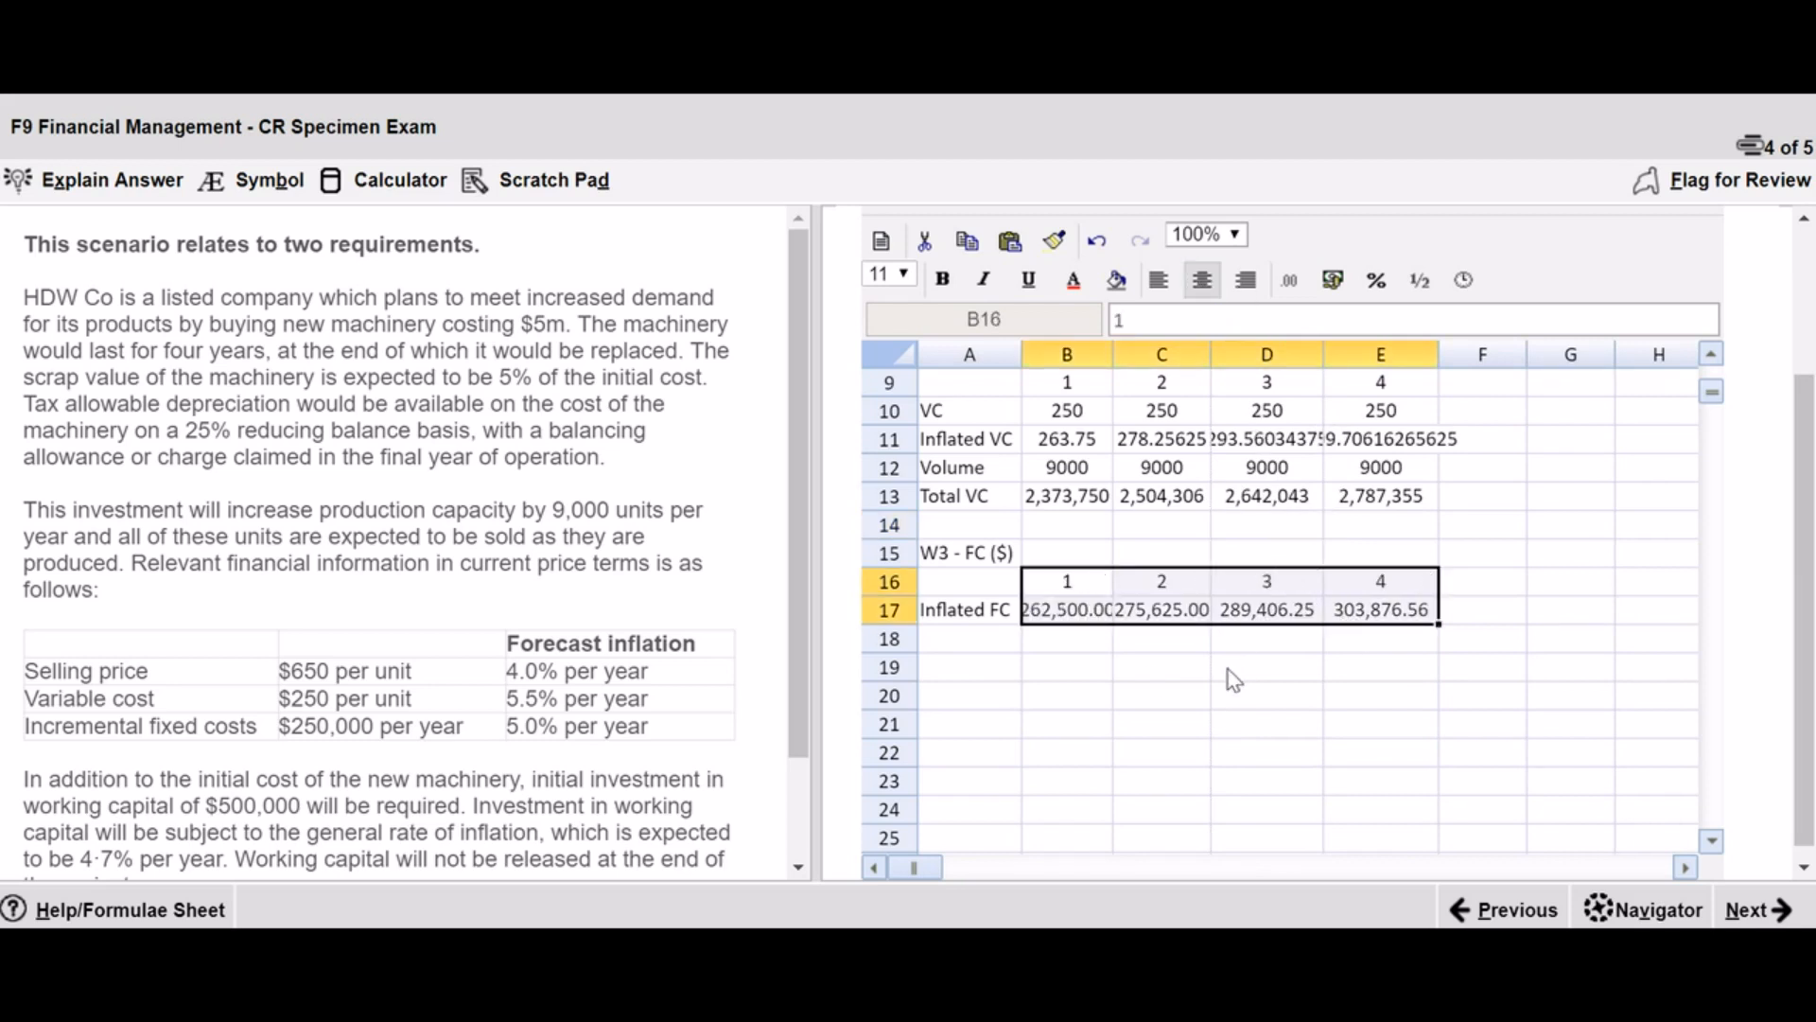
{"action": "left_click", "coordinate": [1259, 674]}
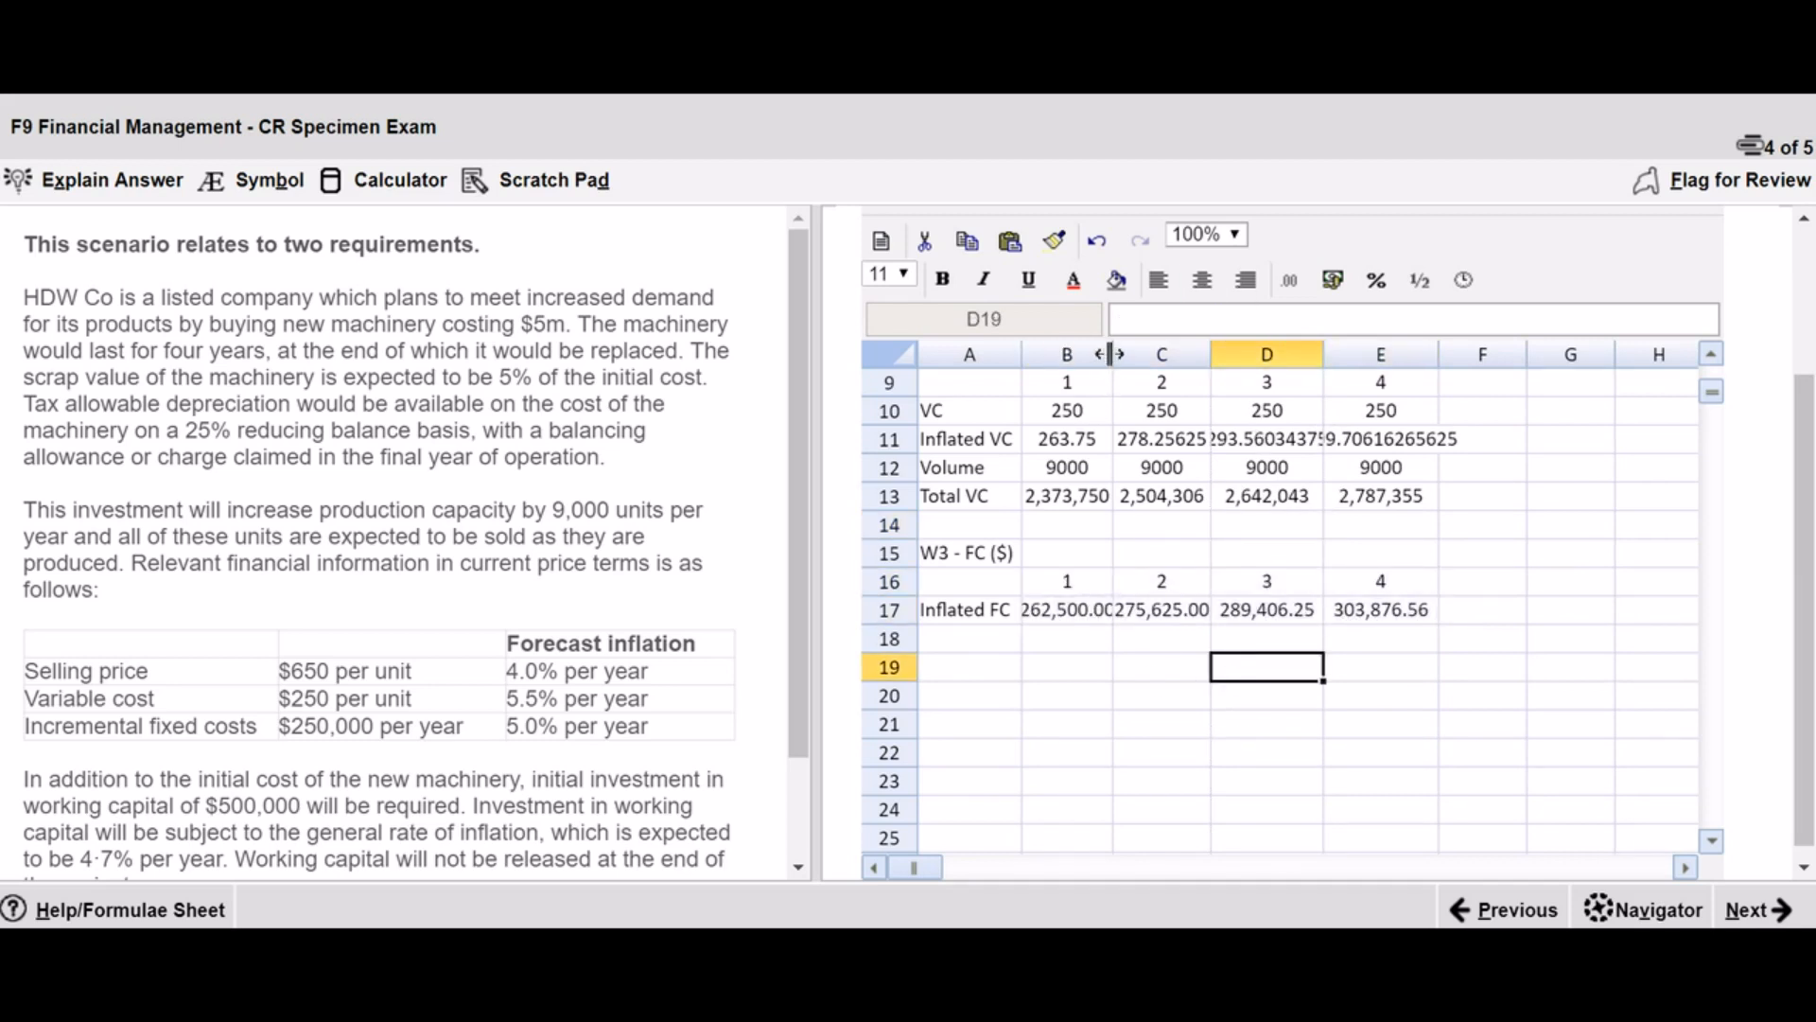
{"action": "left_click_drag", "start_coordinate": [1114, 354], "coordinate": [1117, 354]}
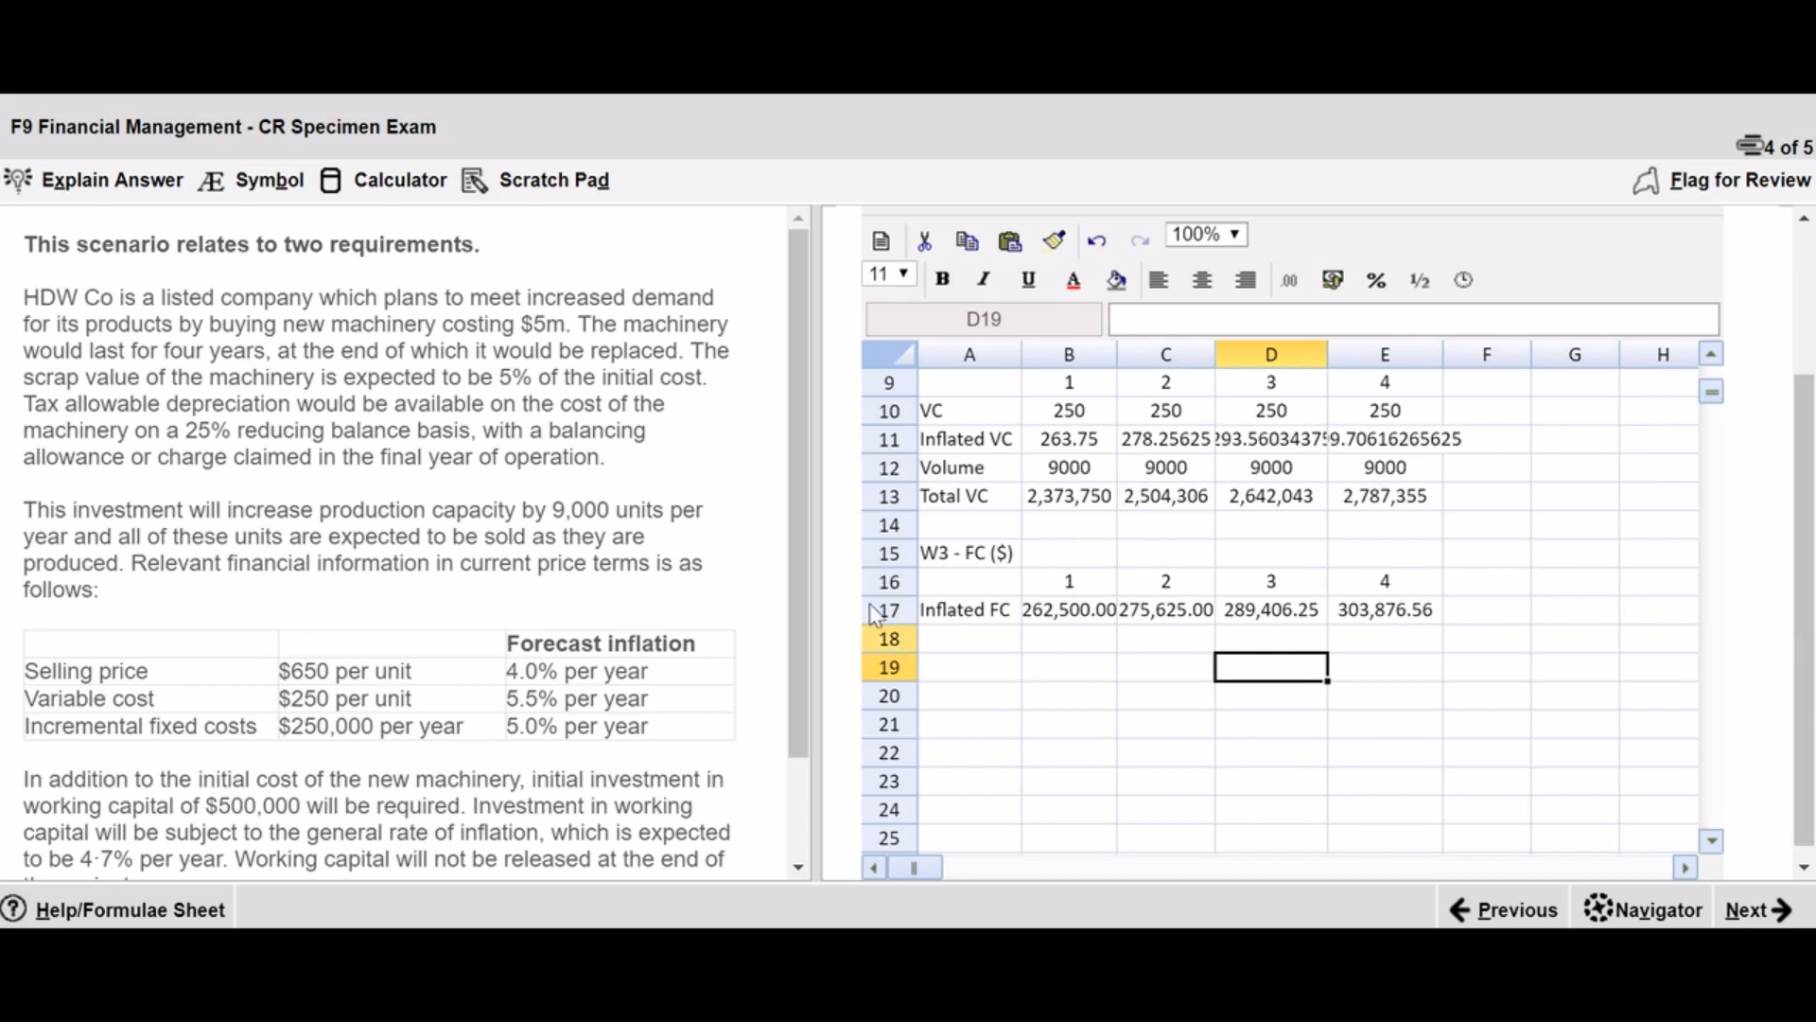
- Title a new working capital working "W4 - WC ($)" in A19
{"action": "left_click_drag", "start_coordinate": [800, 525], "coordinate": [793, 643]}
{"action": "left_click", "coordinate": [993, 672]}
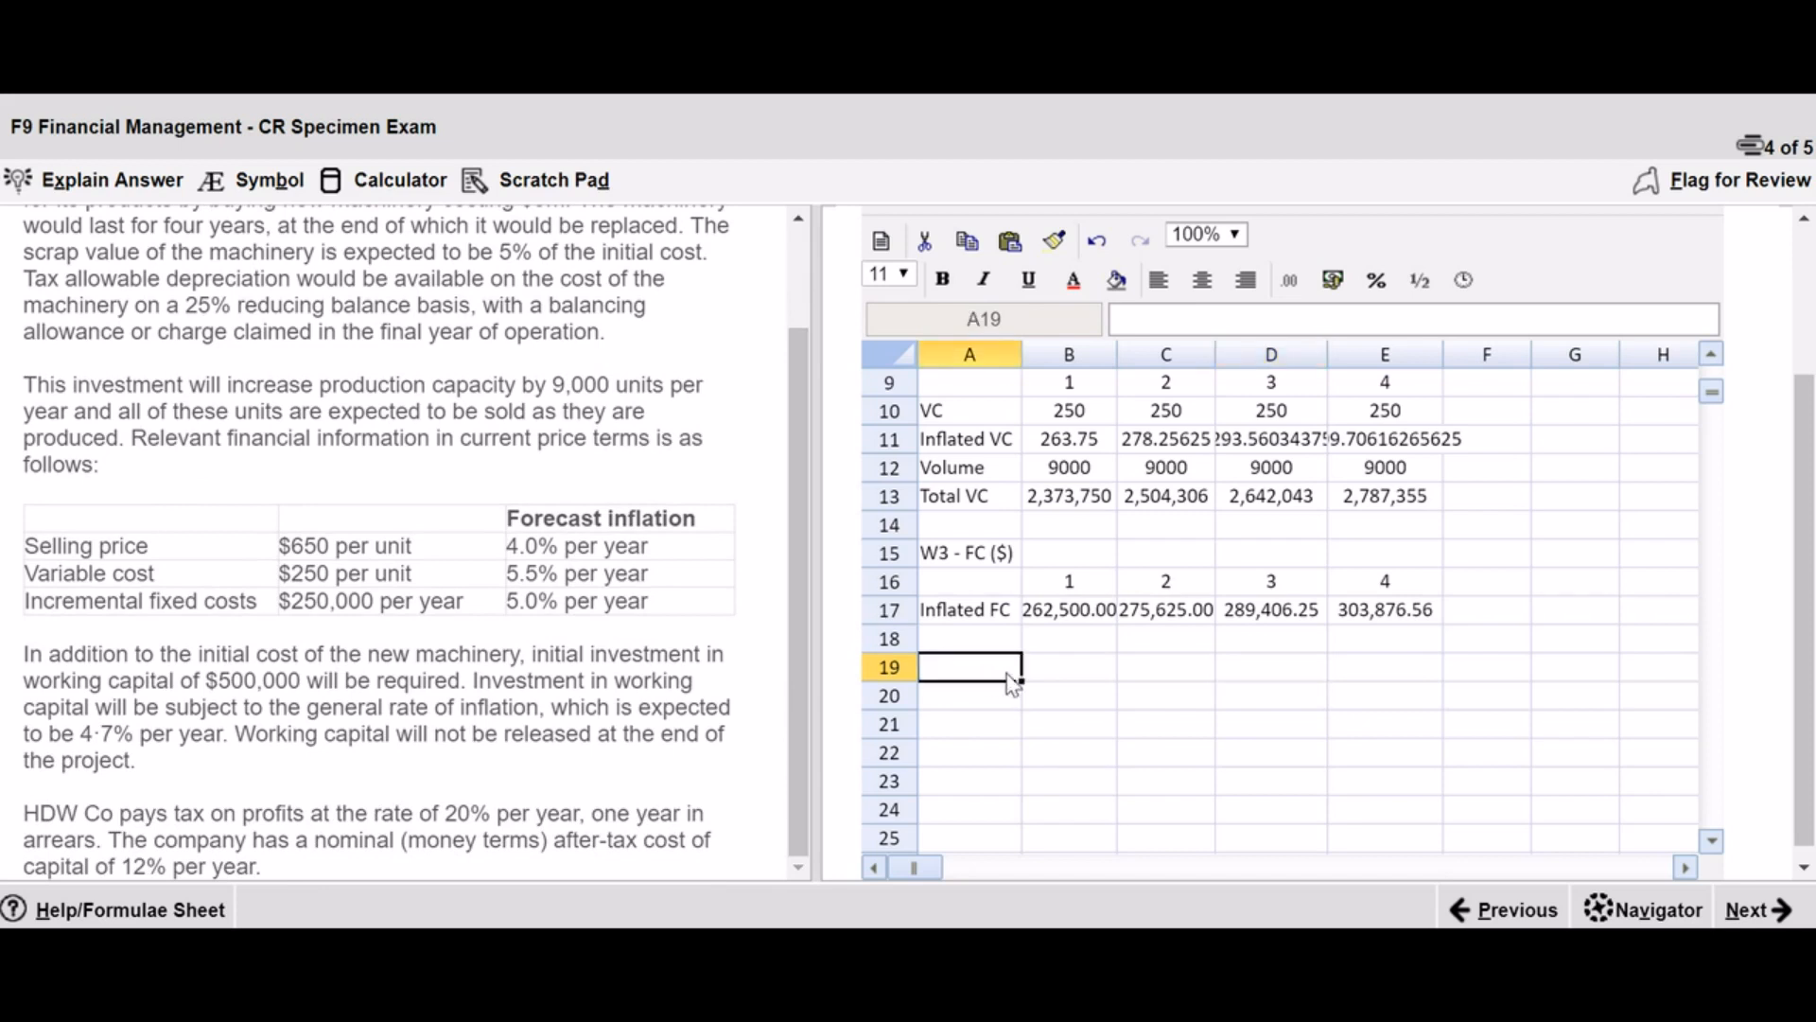
{"action": "type", "text": "W4"}
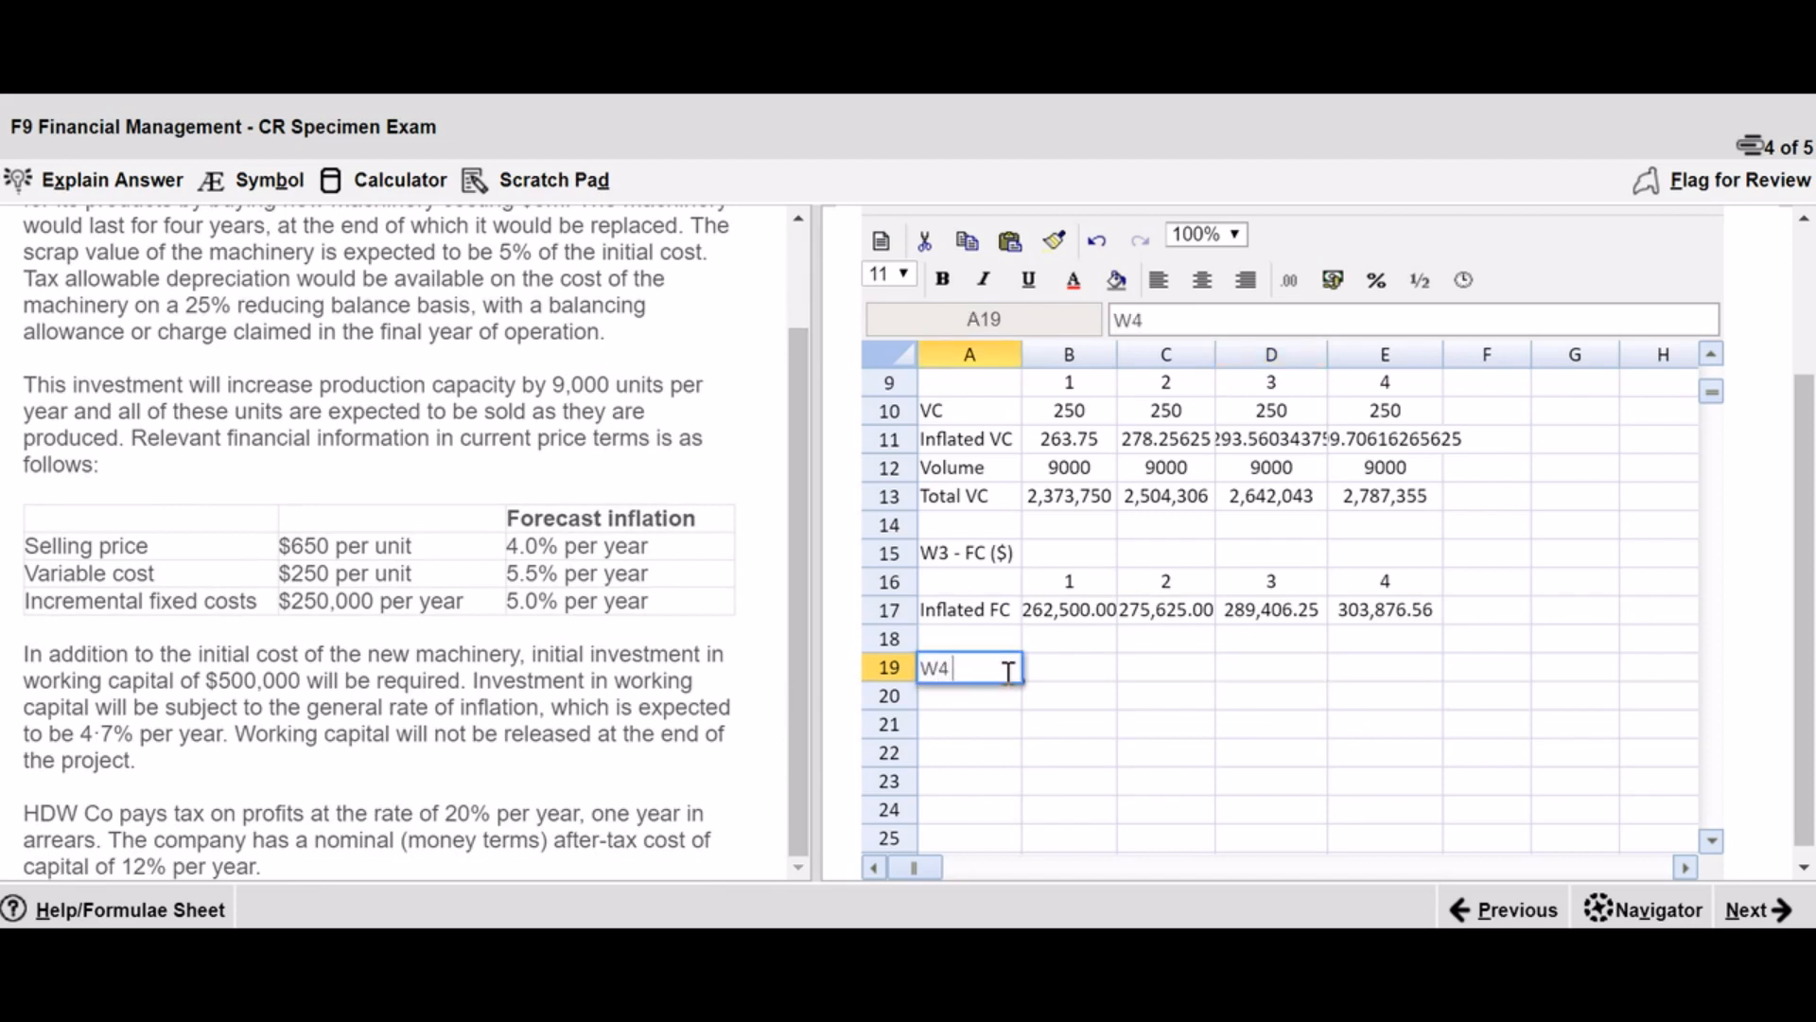
{"action": "type", "text": " - WC ($)"}
{"action": "key", "text": "Return"}
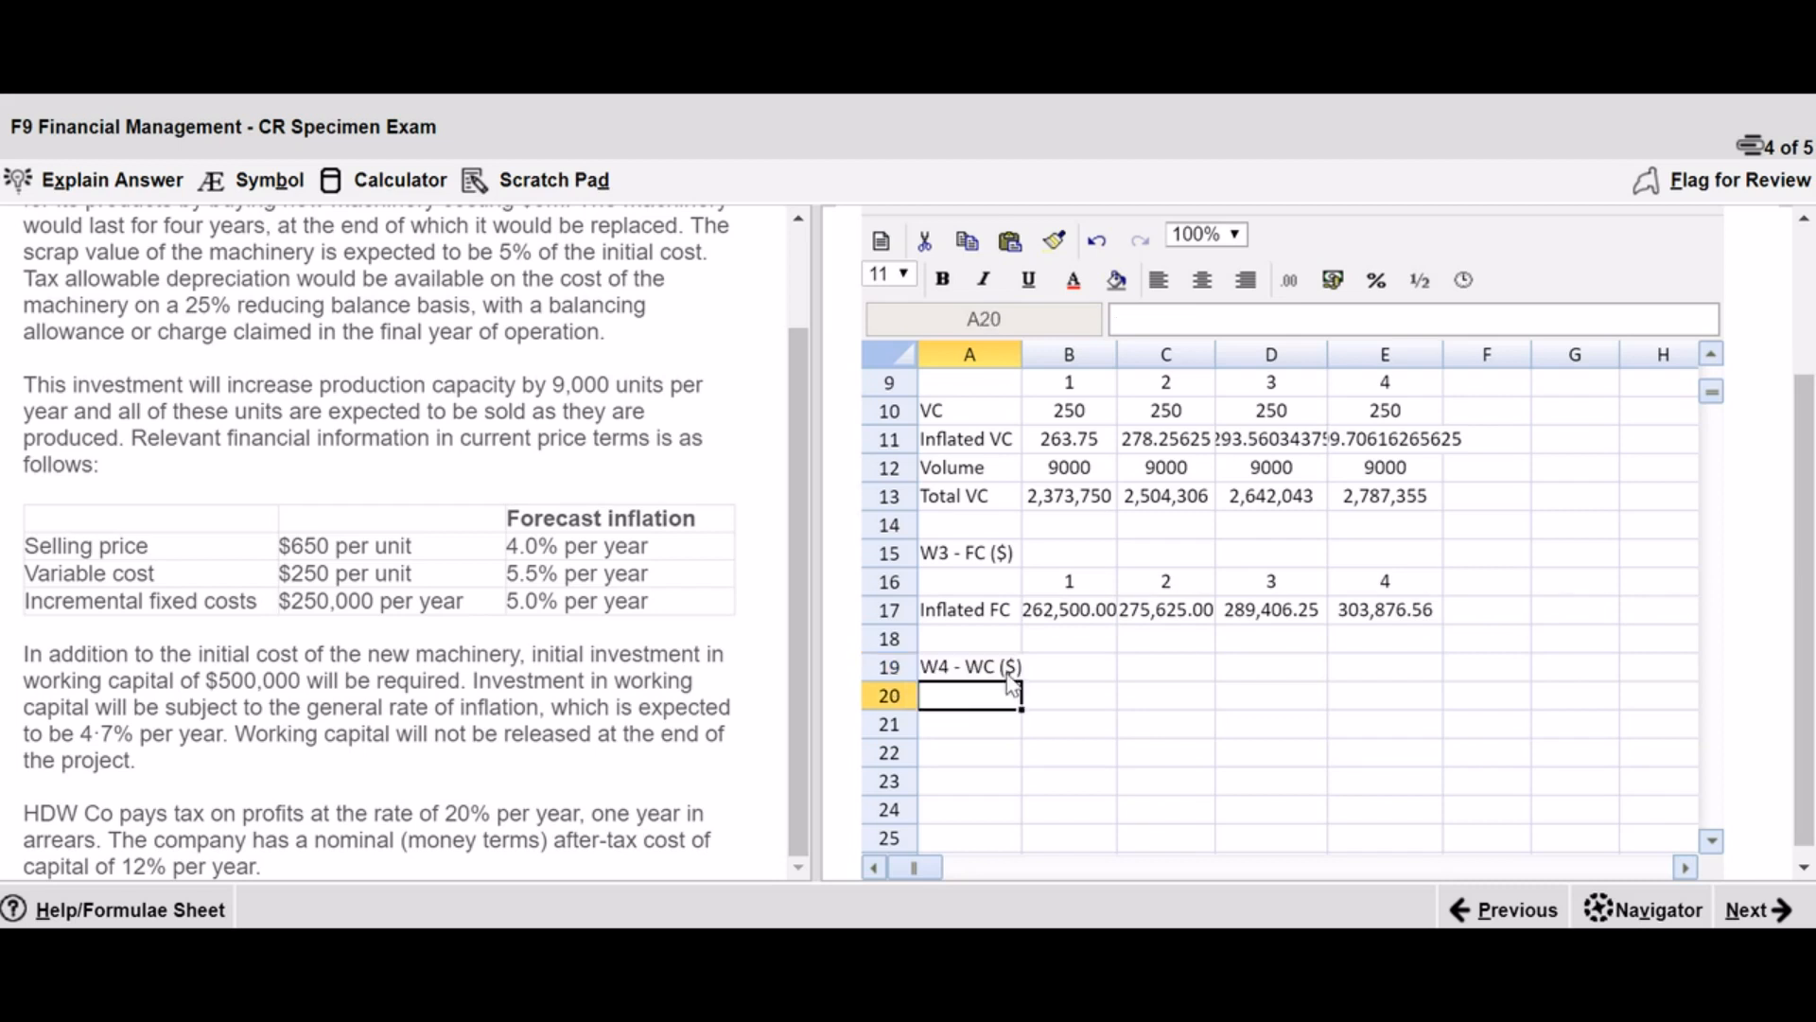
- Enter the year headings 0 to 4 for the W4 working in B20 to F20
{"action": "key", "text": "Right"}
{"action": "type", "text": "0"}
{"action": "key", "text": "Tab"}
{"action": "type", "text": "1"}
{"action": "key", "text": "Tab"}
{"action": "type", "text": "2"}
{"action": "key", "text": "Tab"}
{"action": "type", "text": "3"}
{"action": "key", "text": "Tab"}
{"action": "type", "text": "4"}
{"action": "key", "text": "Tab"}
{"action": "key", "text": "Return"}
- Label the W4 rows "Cum. WC" in A21 and "Inc'l WC" in A22
{"action": "key", "text": "Left"}
{"action": "key", "text": "Left"}
{"action": "key", "text": "Left"}
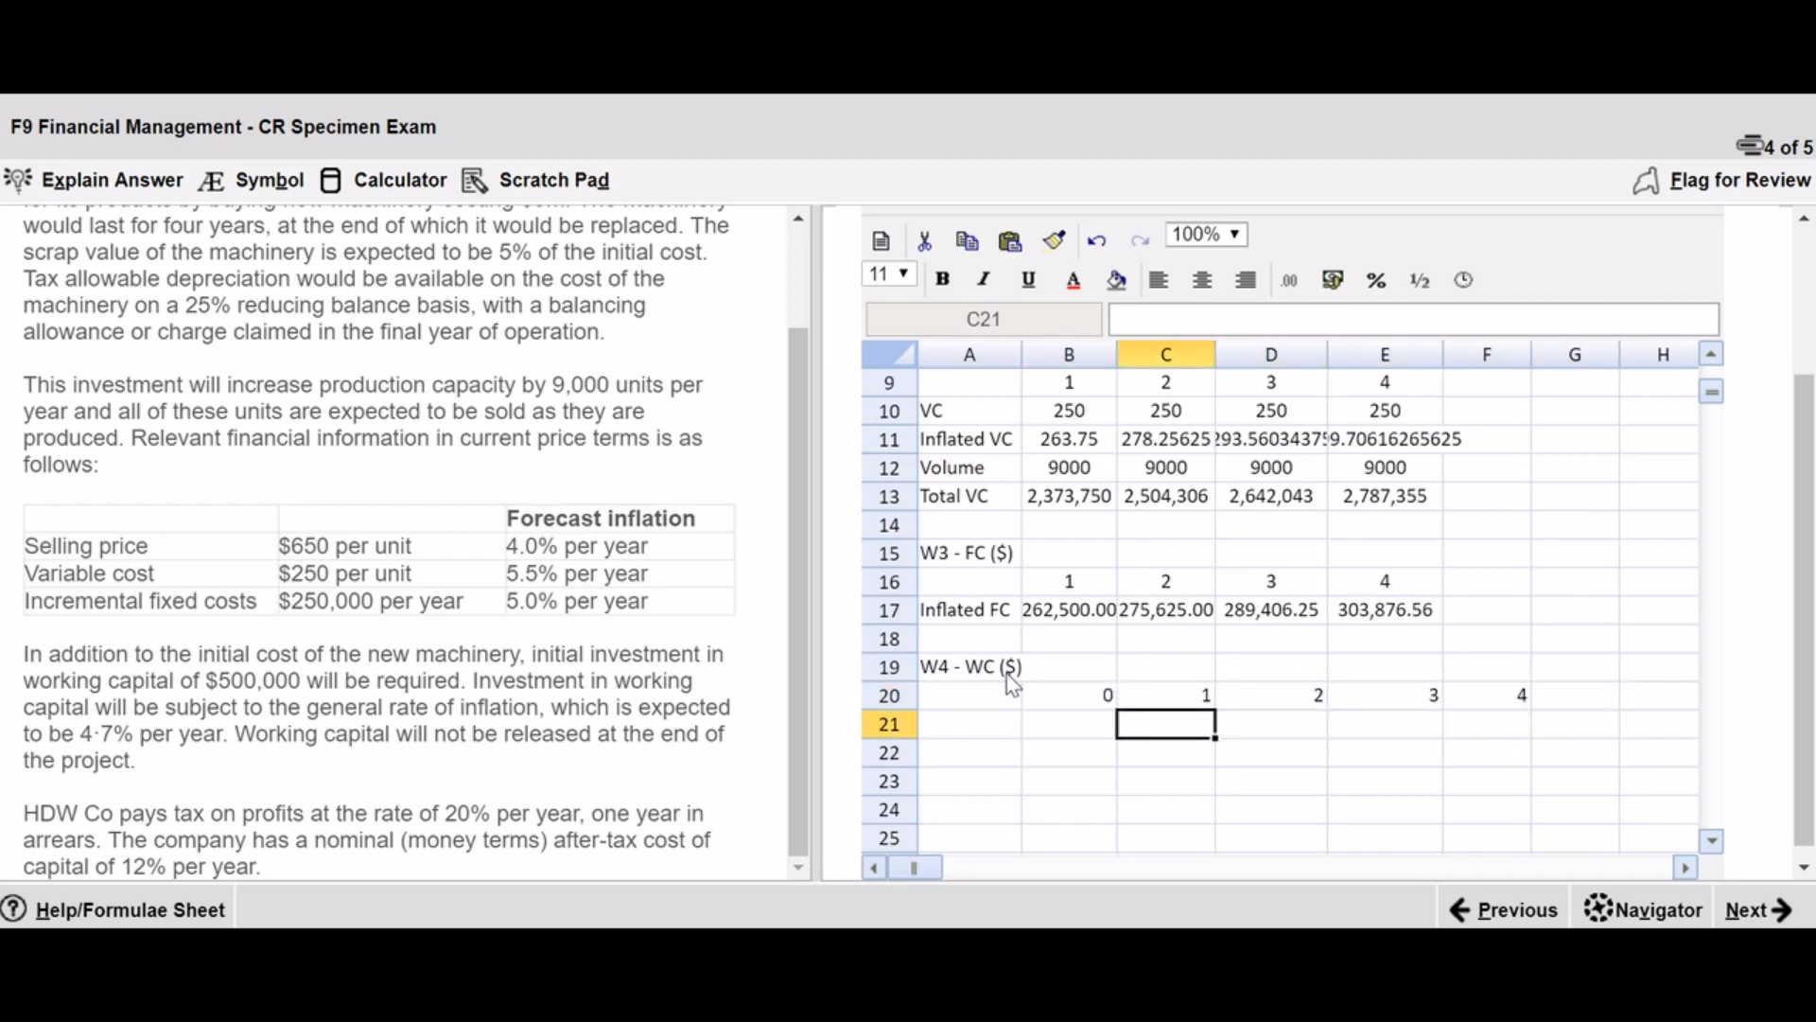
{"action": "key", "text": "Left"}
{"action": "key", "text": "Left"}
{"action": "key", "text": "Left"}
{"action": "type", "text": "Cum."}
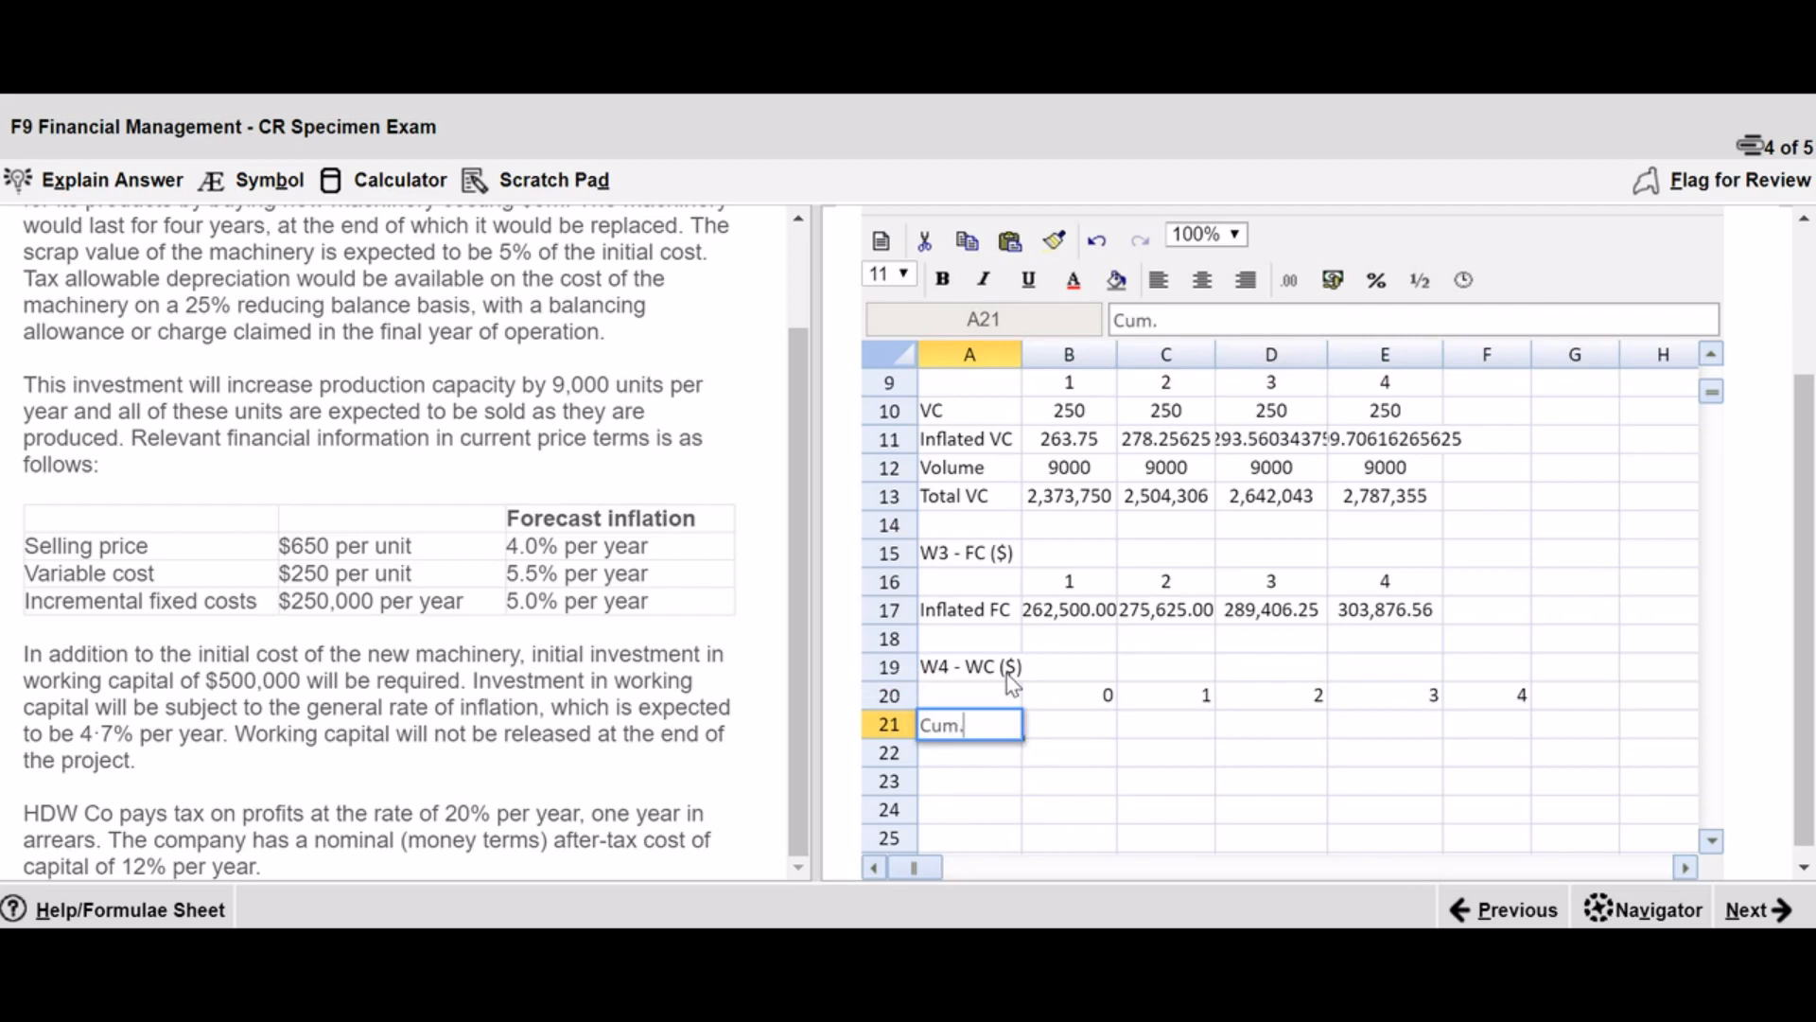
{"action": "type", "text": " WC"}
{"action": "key", "text": "Return"}
{"action": "type", "text": "Inc'l"}
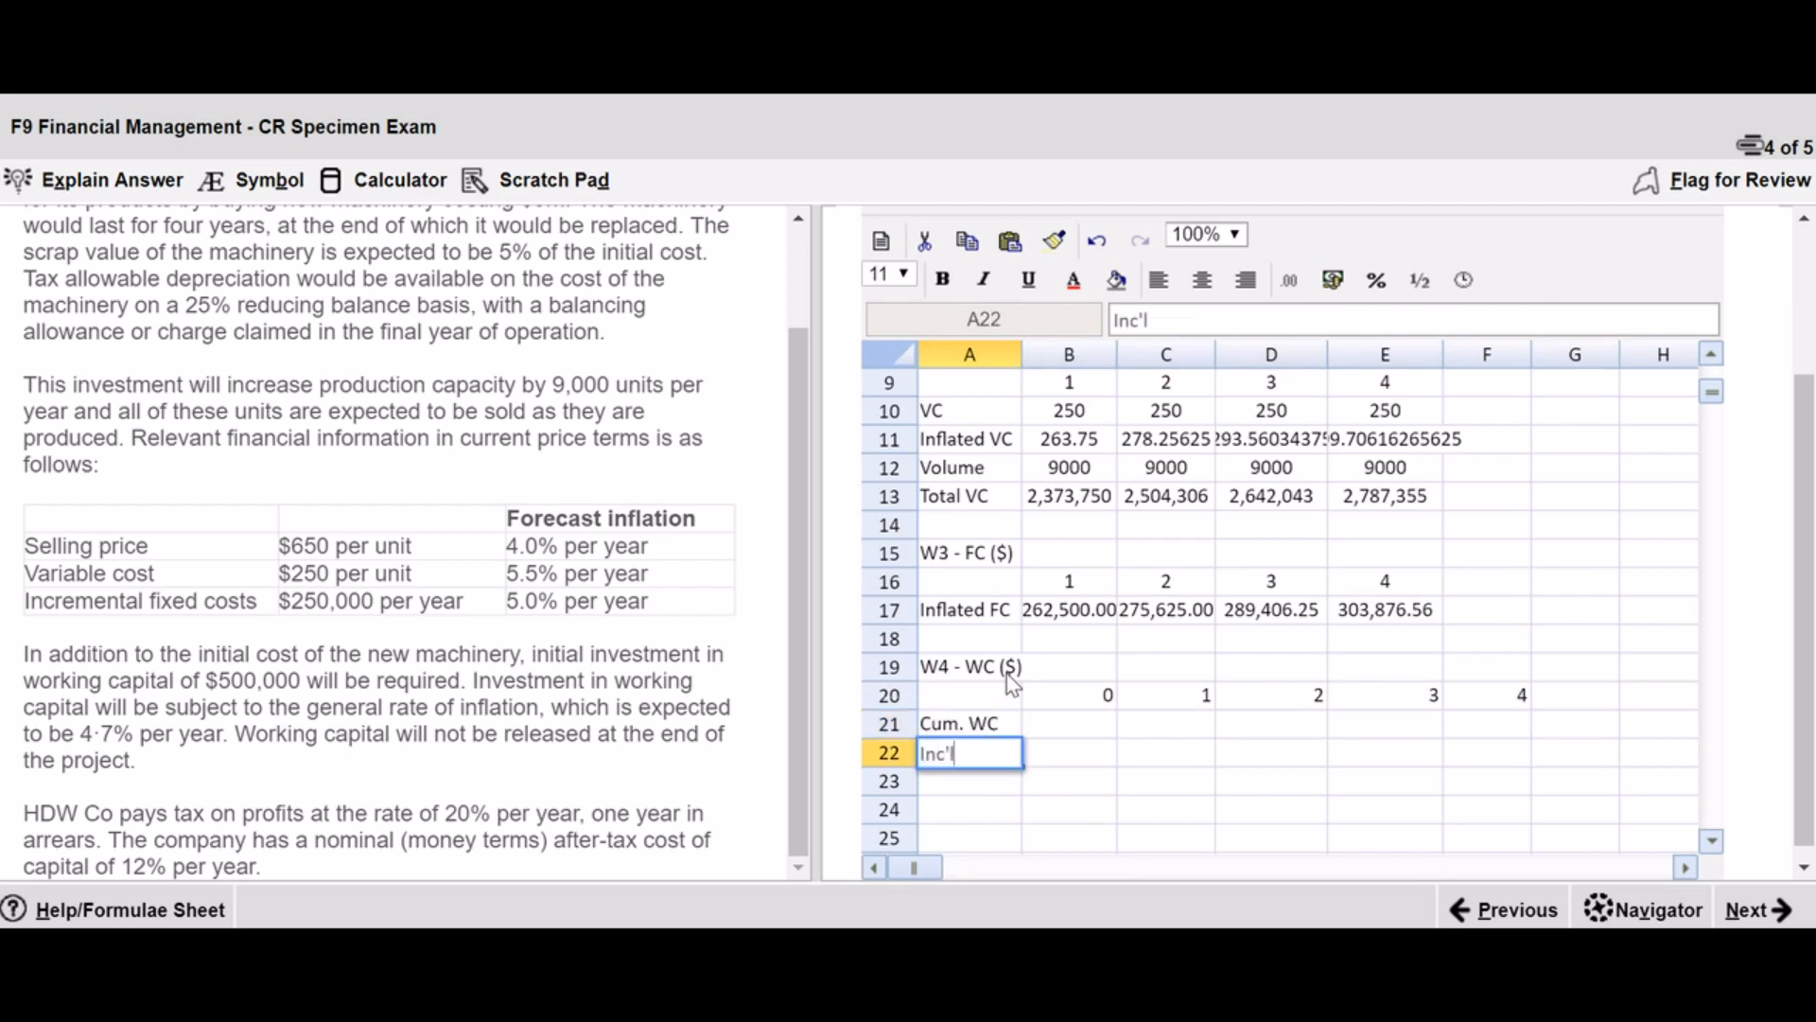
{"action": "type", "text": " WC"}
- Enter 500000 as the year 0 cumulative working capital in B21
{"action": "key", "text": "Tab"}
{"action": "key", "text": "Up"}
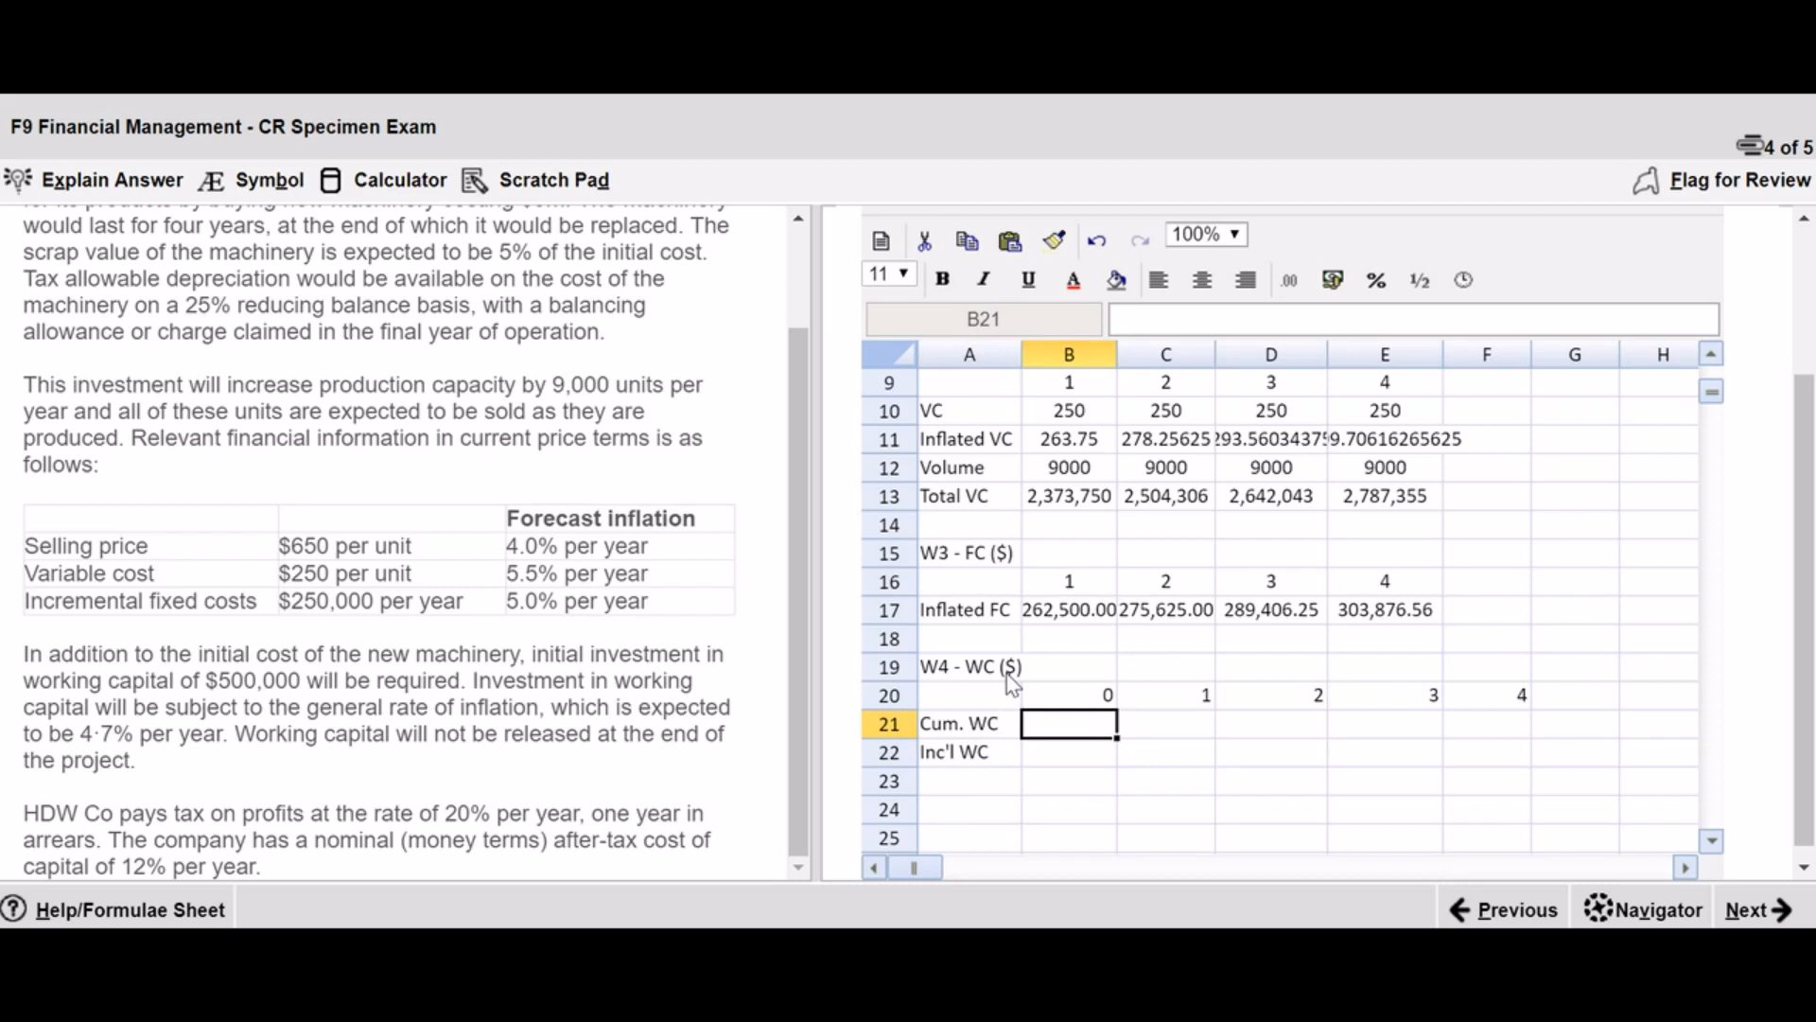
{"action": "type", "text": "500000"}
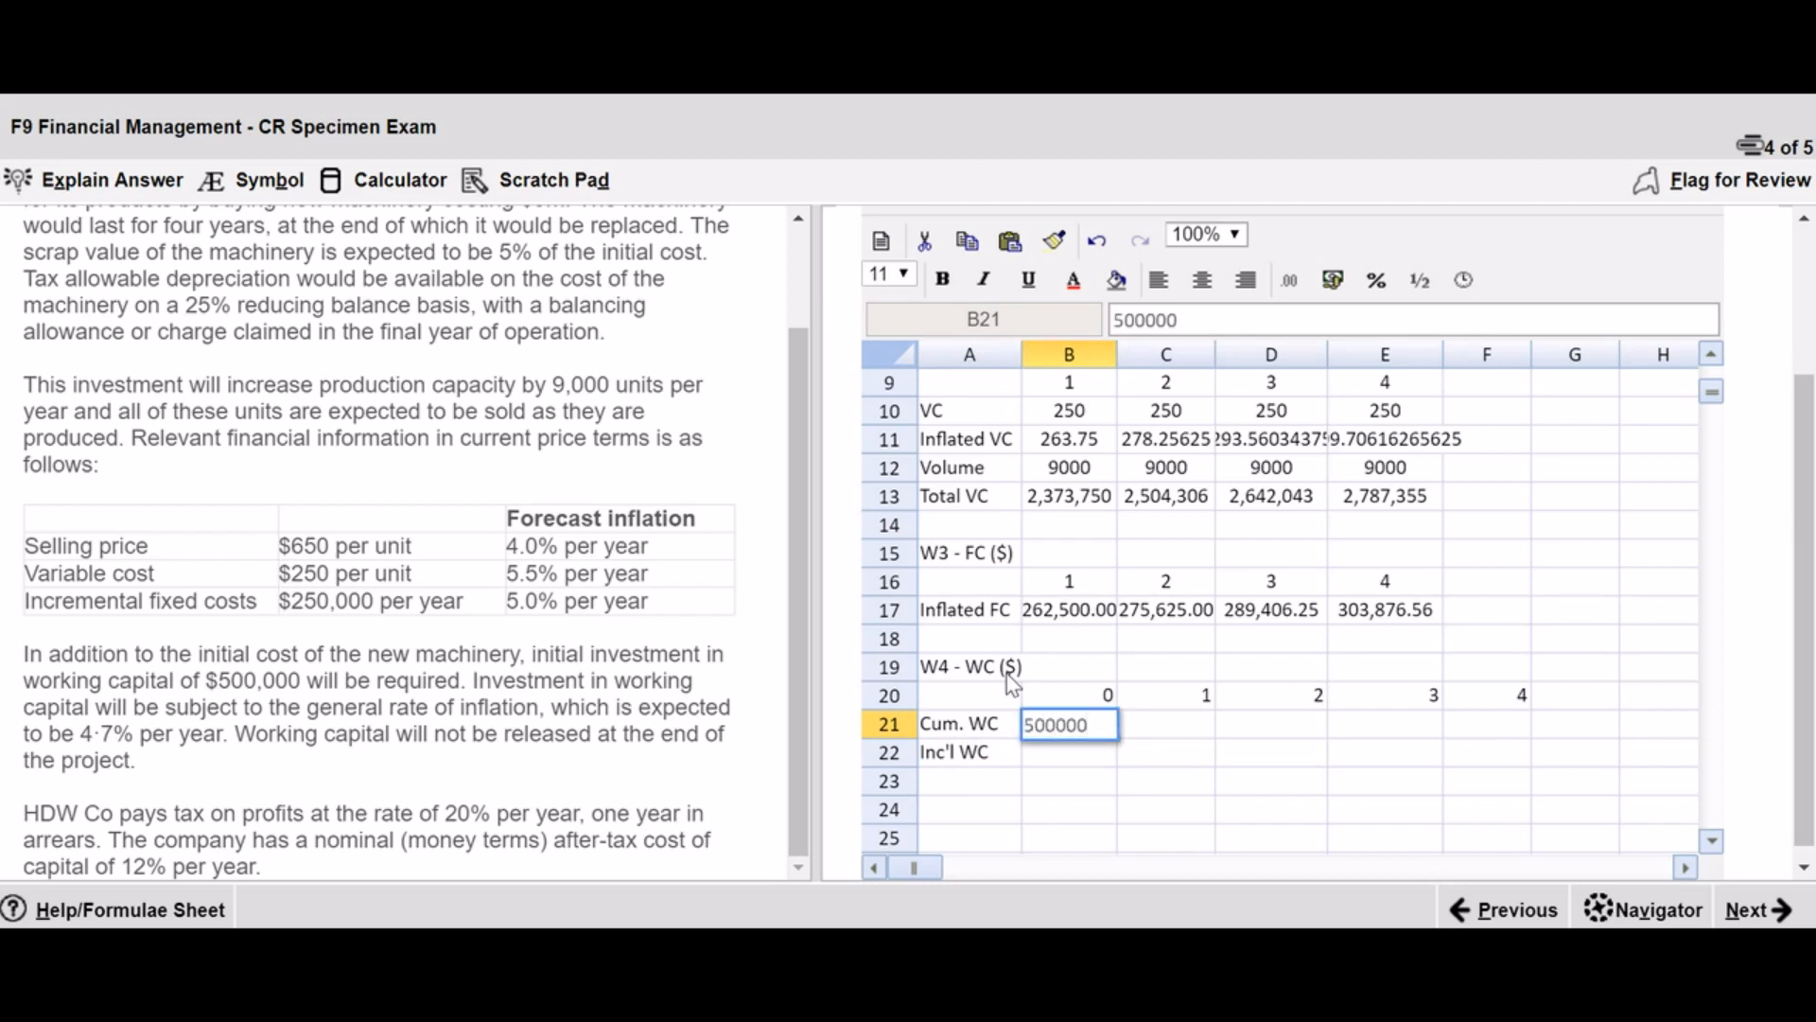
{"action": "key", "text": "Tab"}
{"action": "key", "text": "Left"}
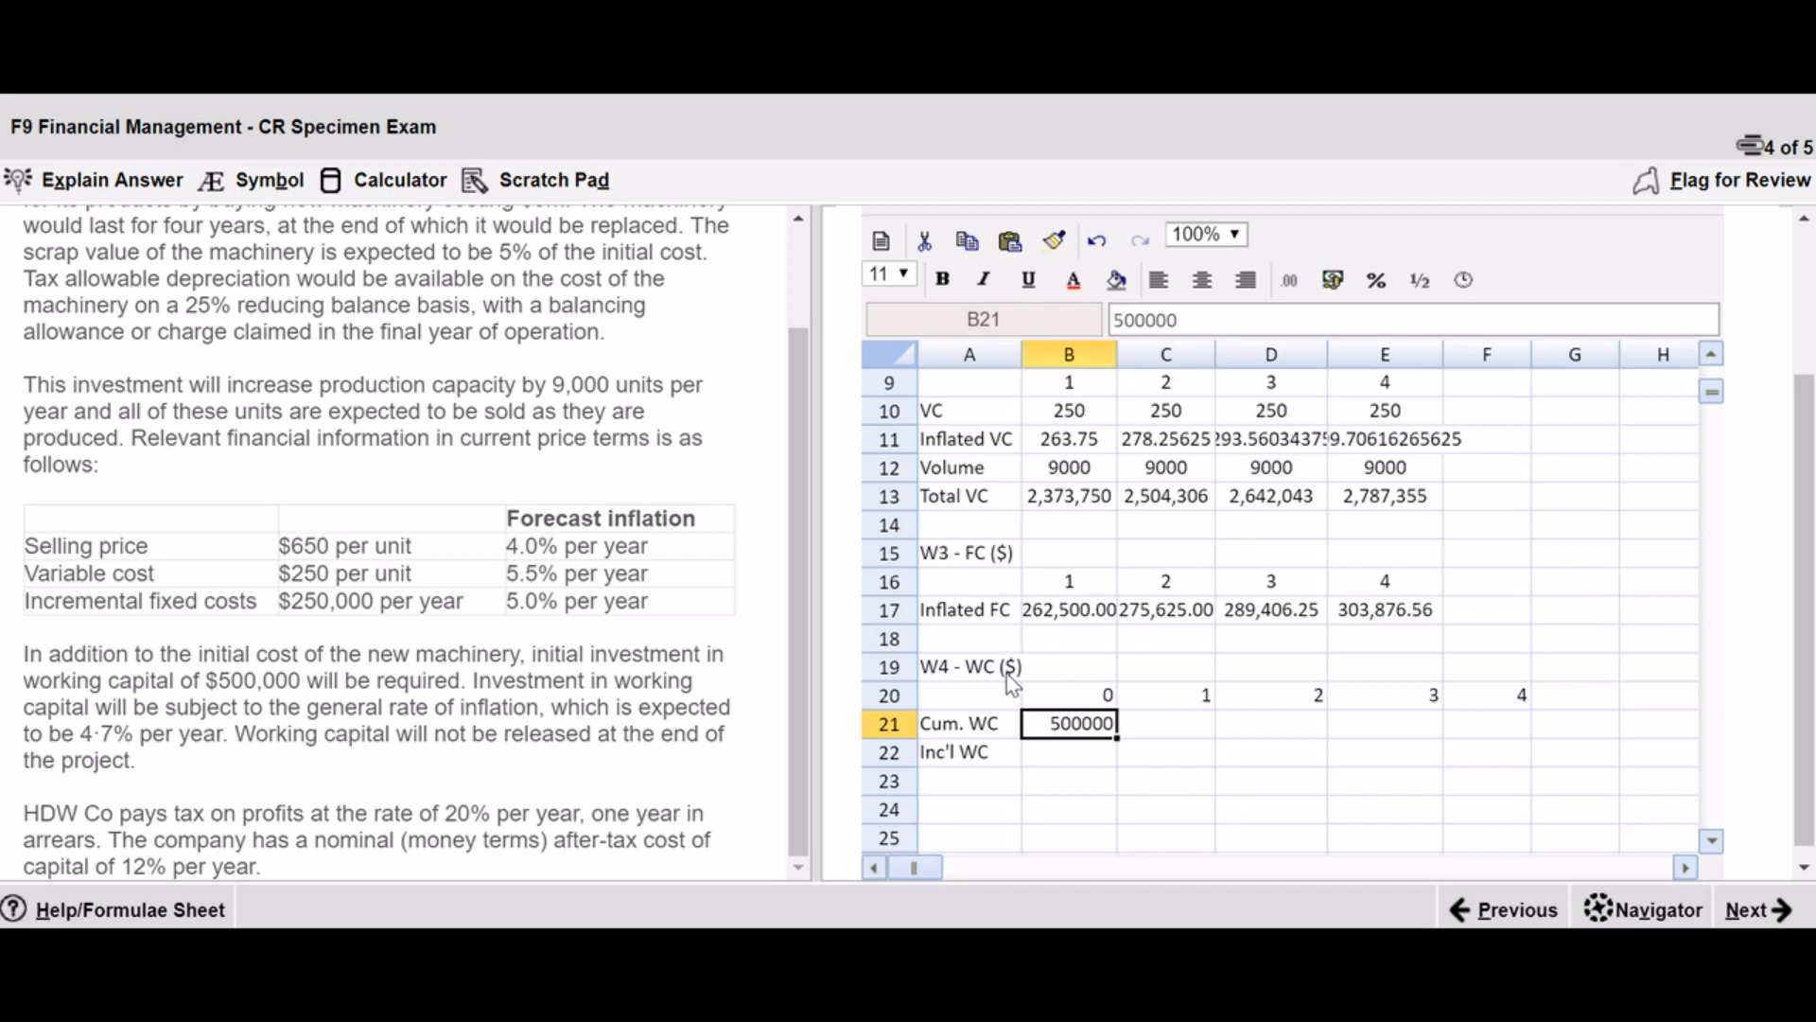
- Calculate the year 1 cumulative working capital in C21 with the formula =B21*1.047
{"action": "key", "text": "Right"}
{"action": "type", "text": "=b"}
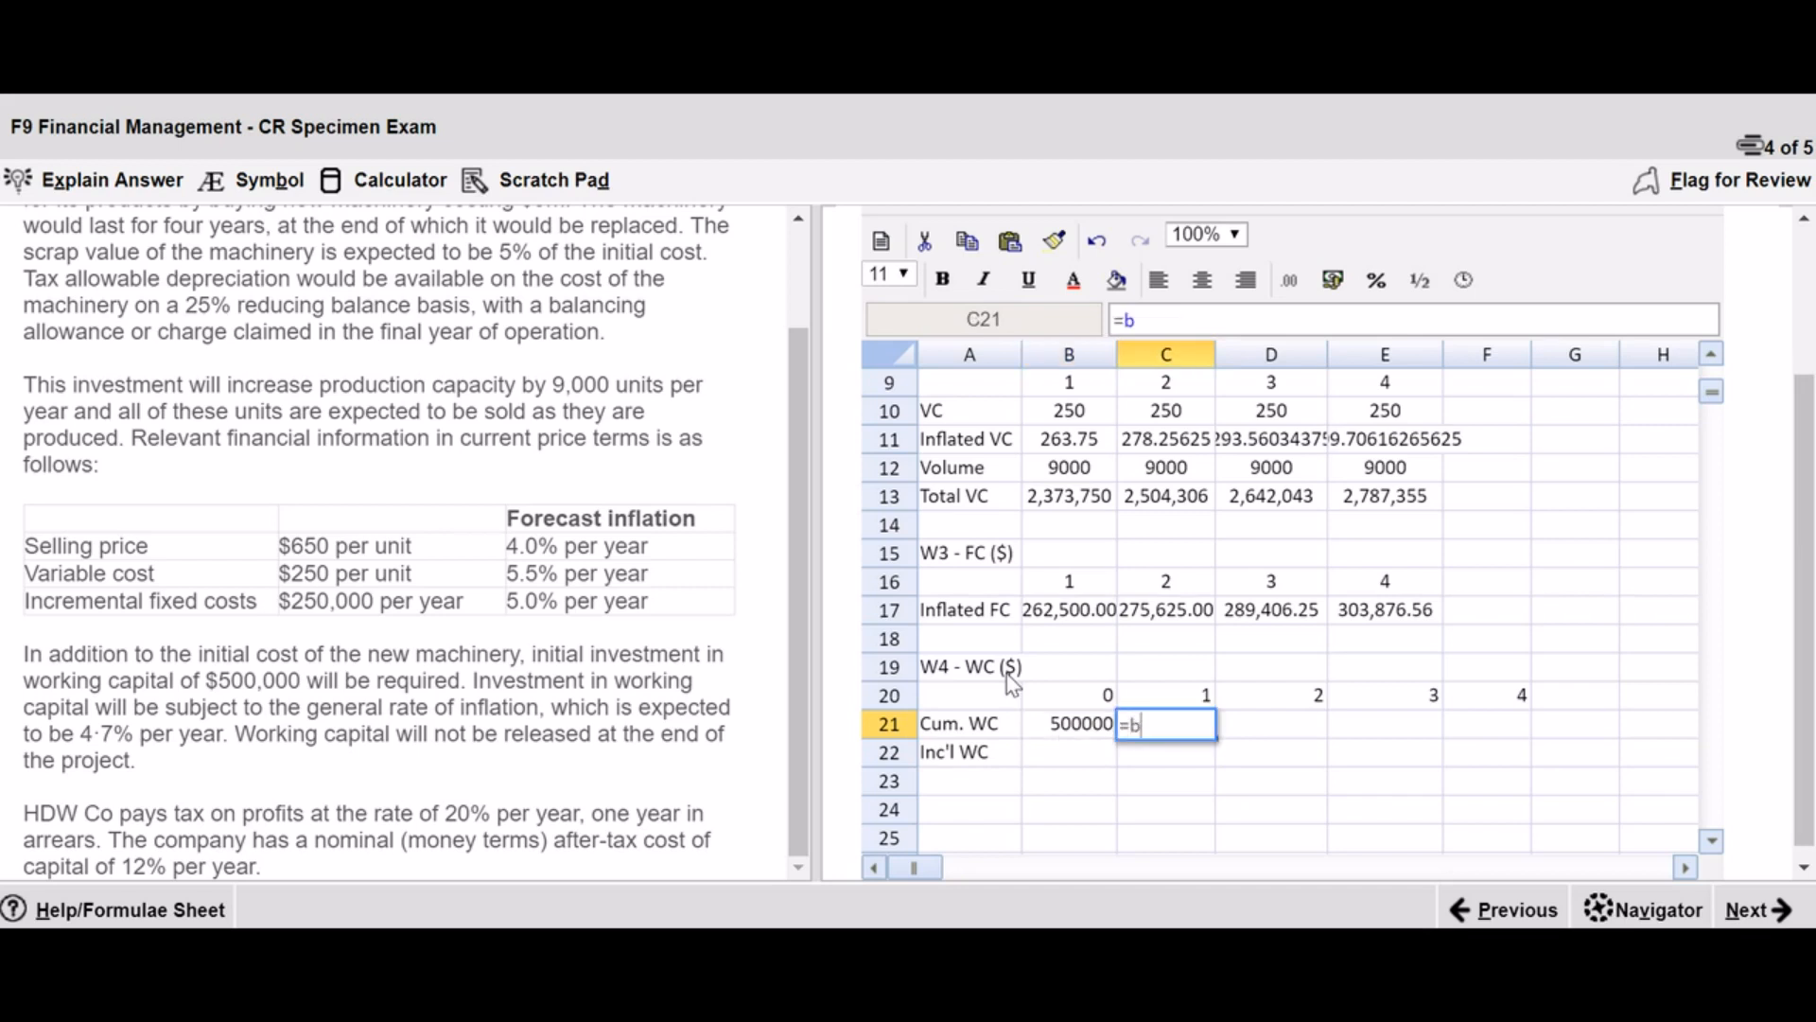
{"action": "type", "text": "21*1.047"}
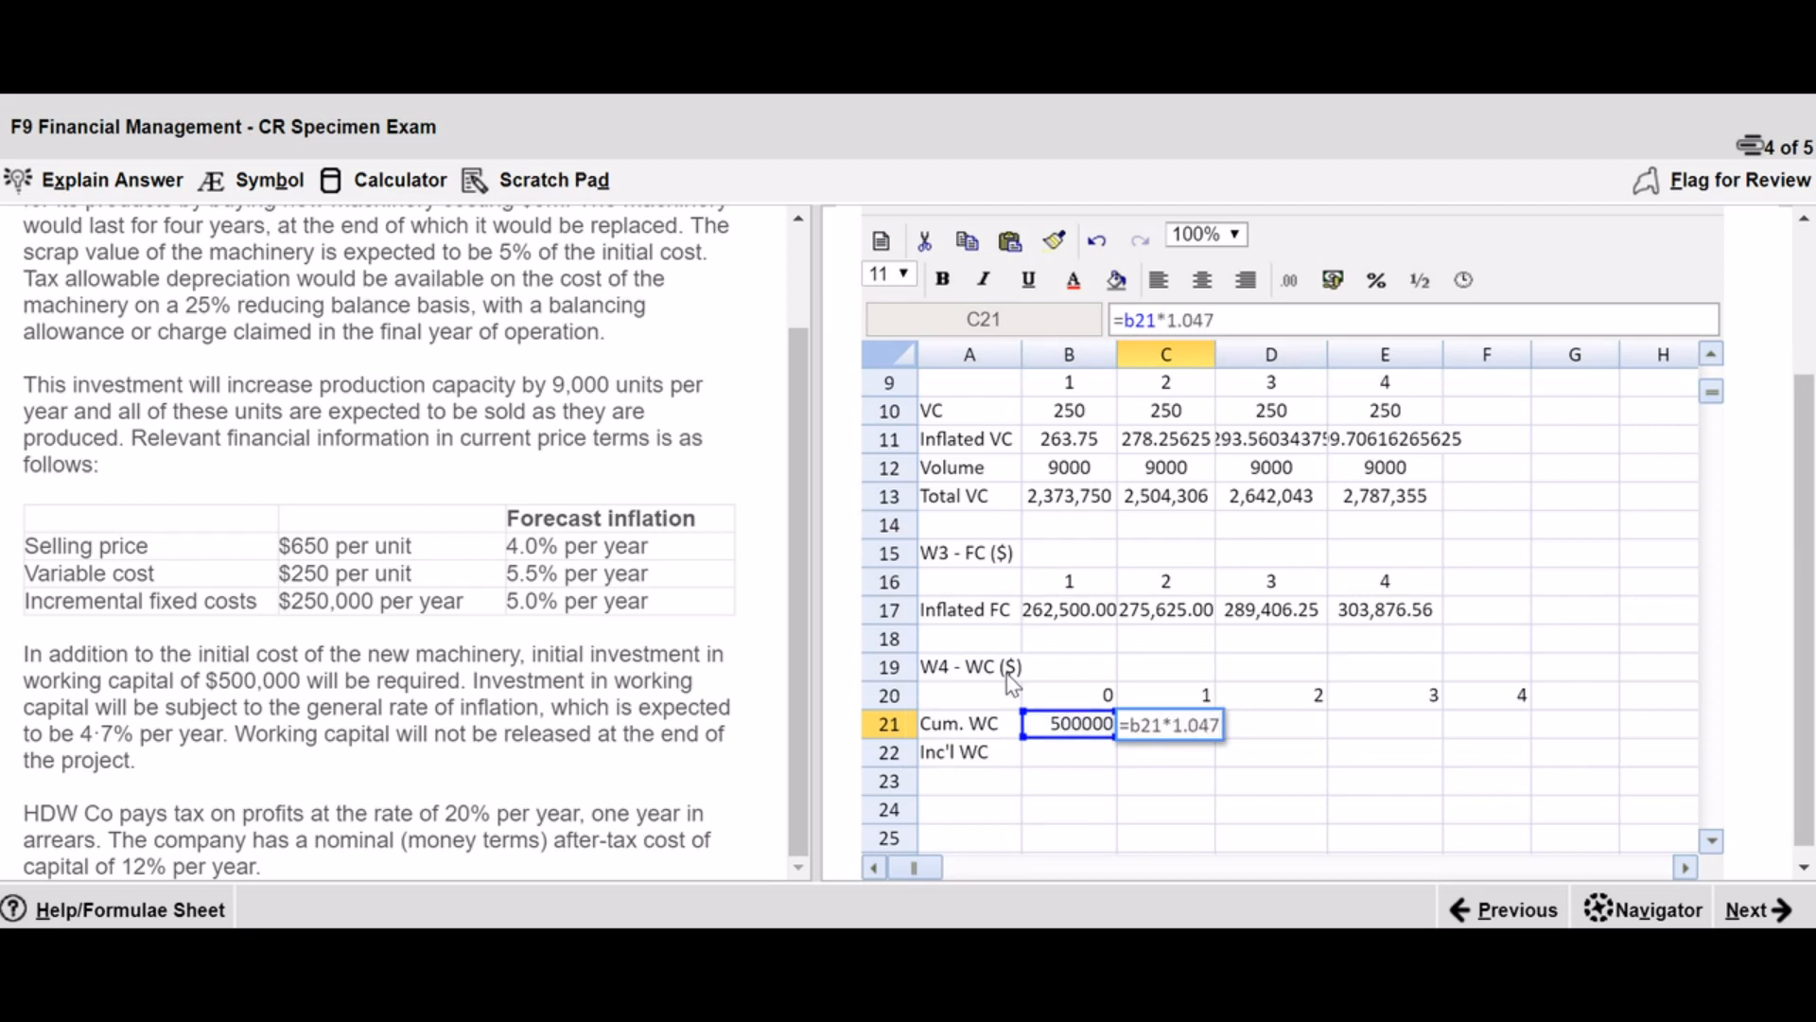
{"action": "key", "text": "Return"}
{"action": "key", "text": "Up"}
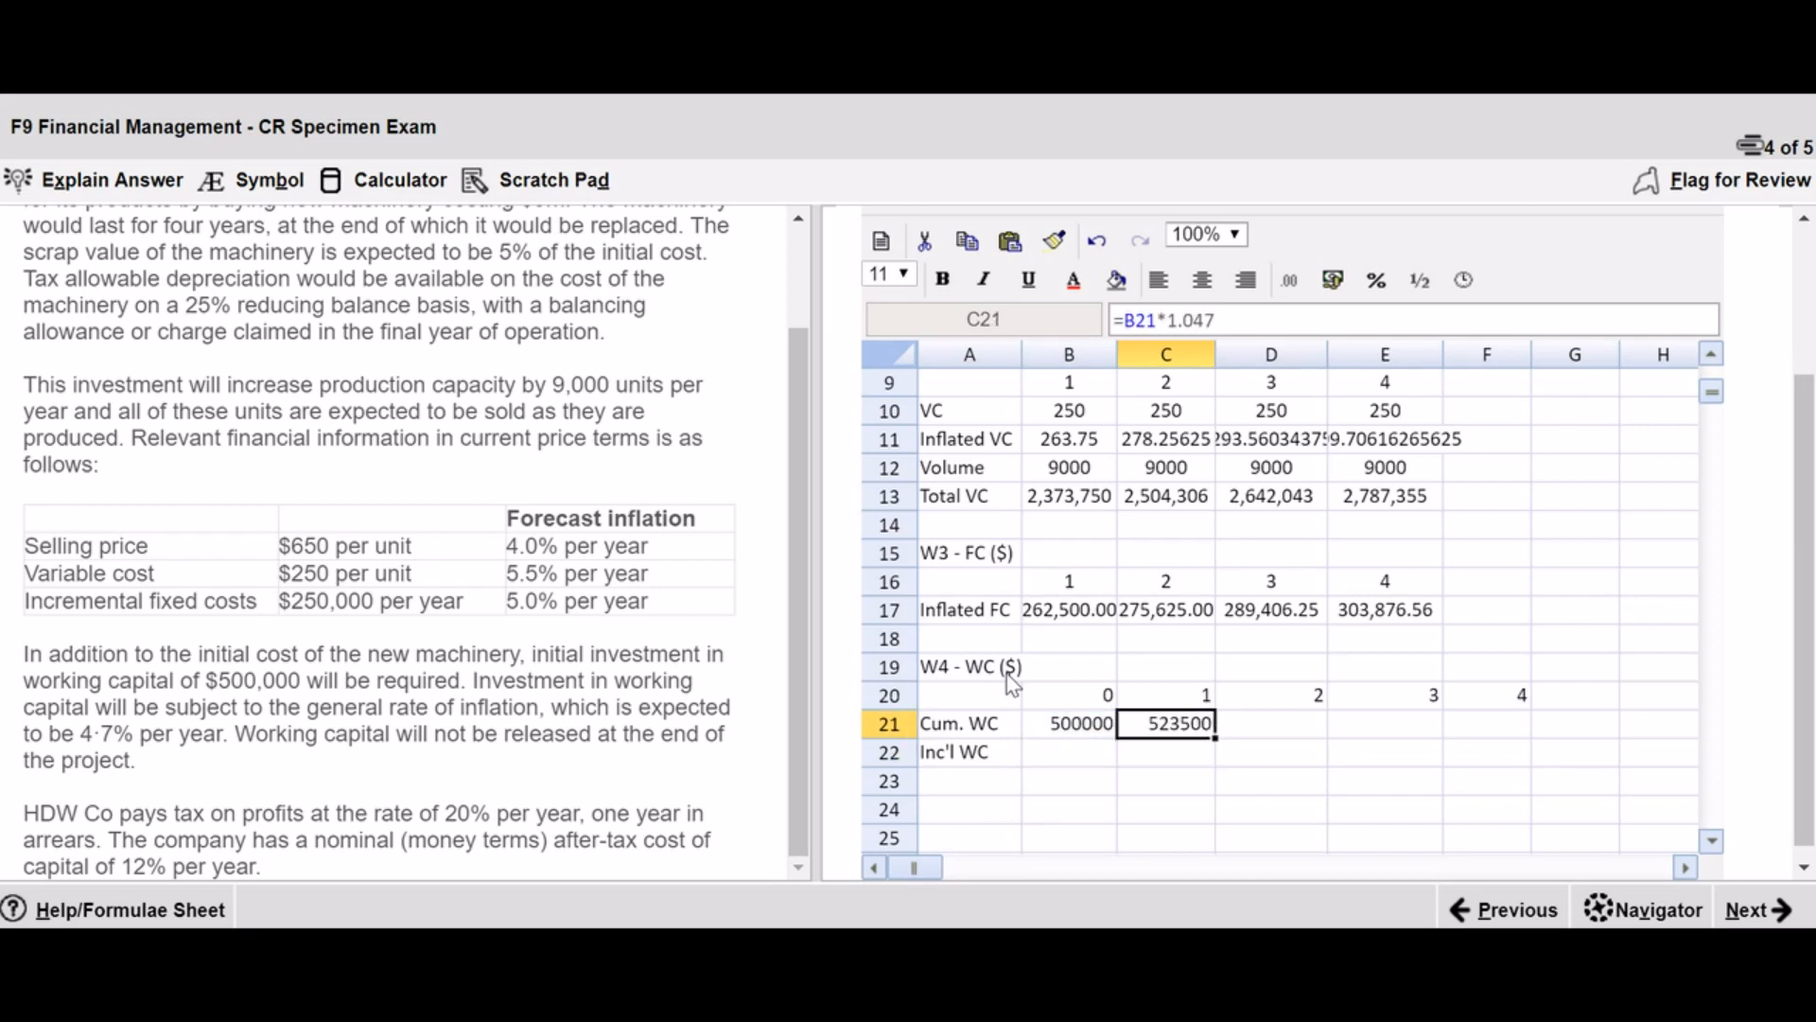
- Enter =C21*1.047 in D21 for the year 2 cumulative working capital and fill it across to F21
{"action": "left_click", "coordinate": [1247, 725]}
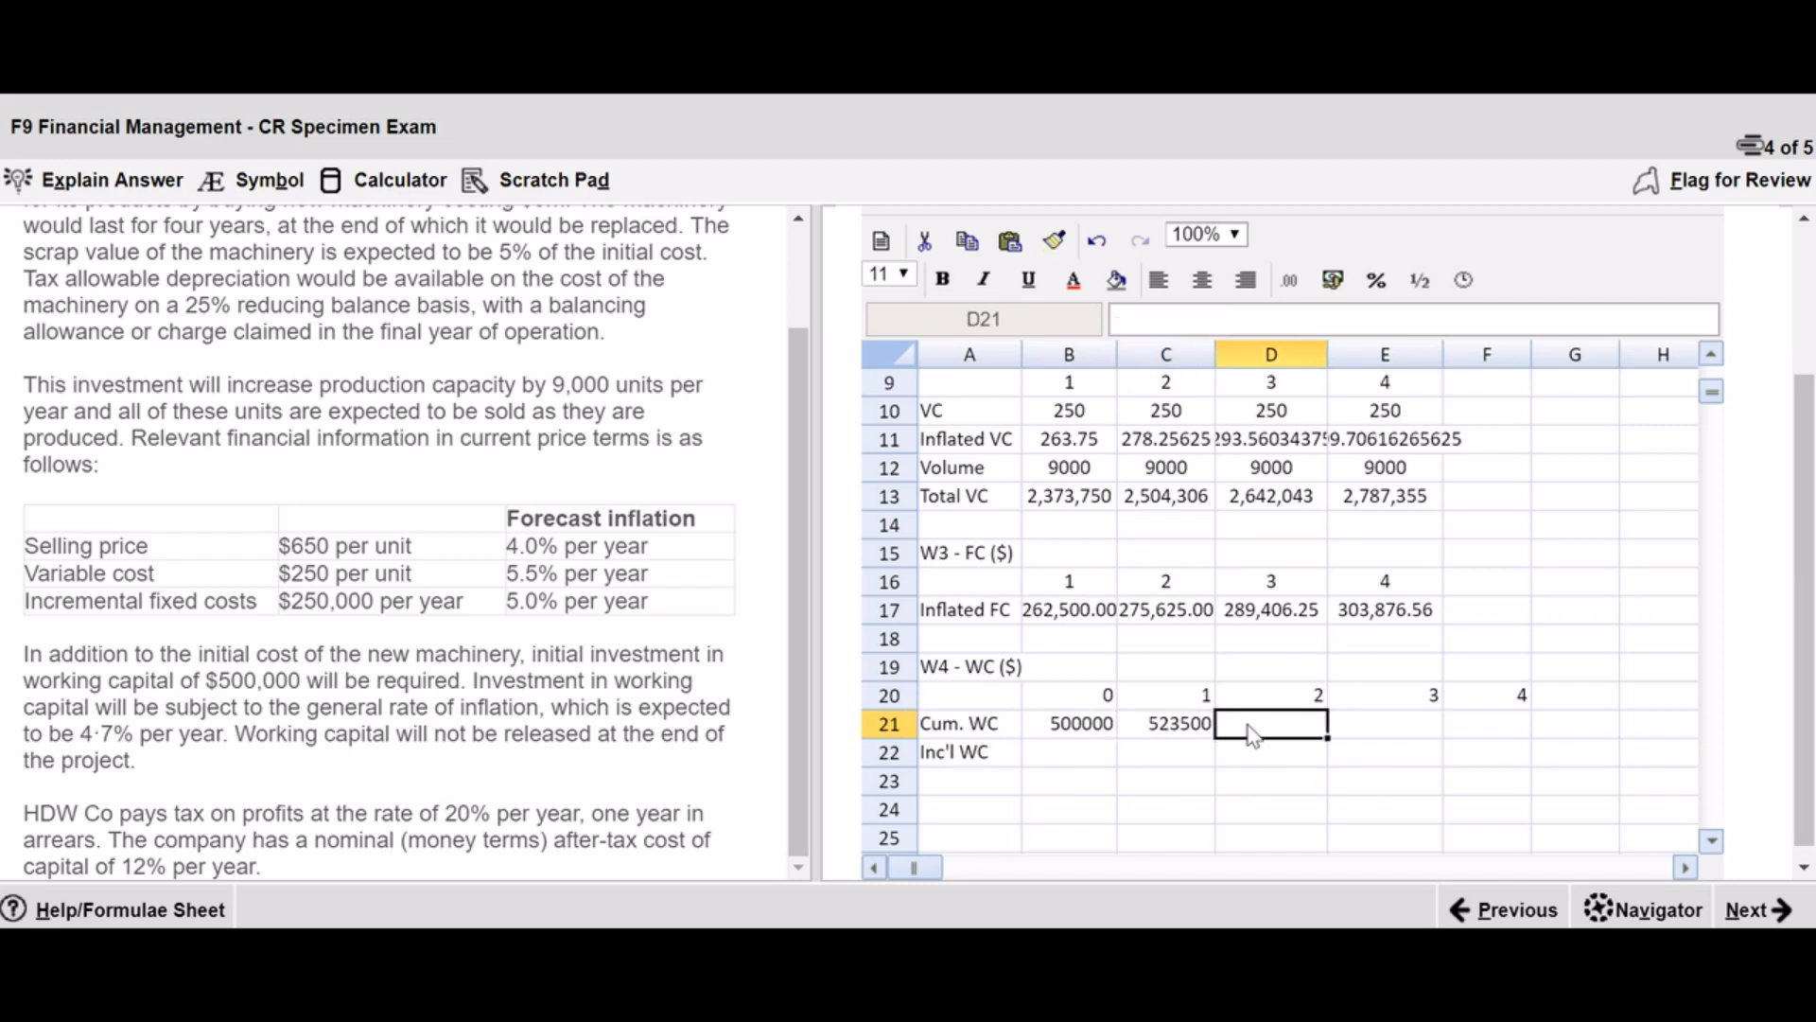
{"action": "type", "text": "="}
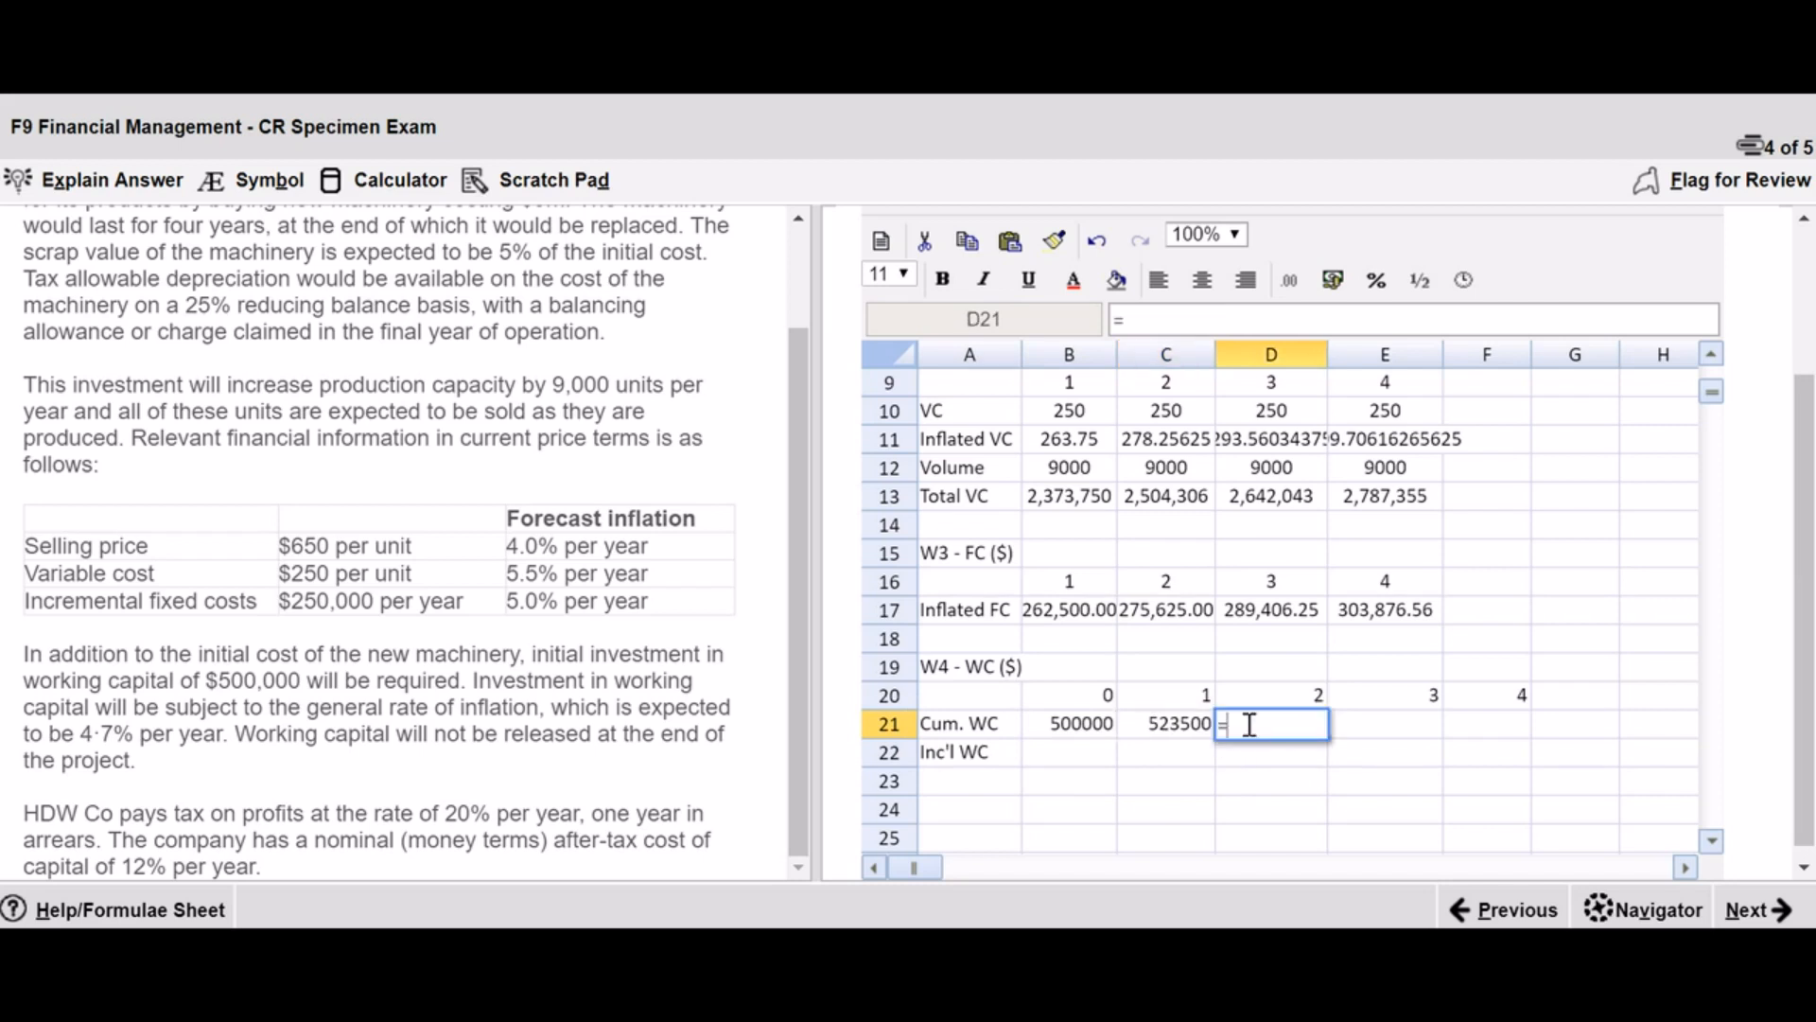
{"action": "type", "text": "c21*1.047"}
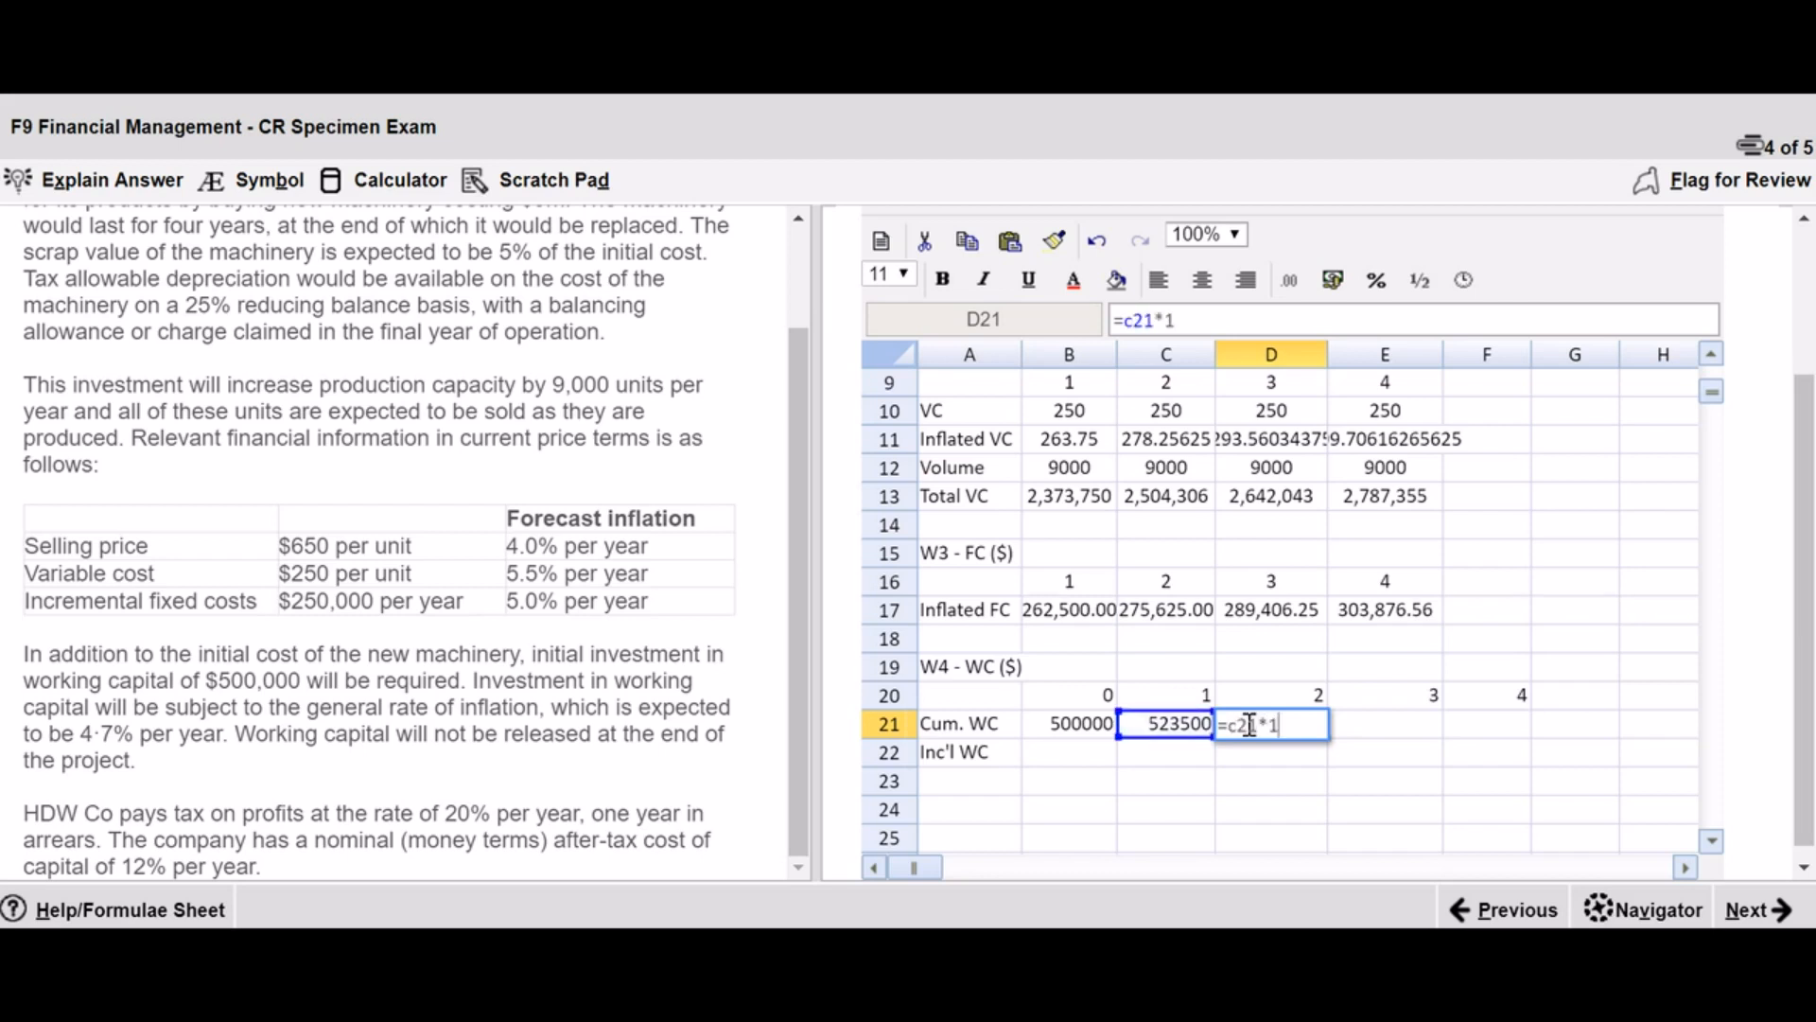
{"action": "key", "text": "Return"}
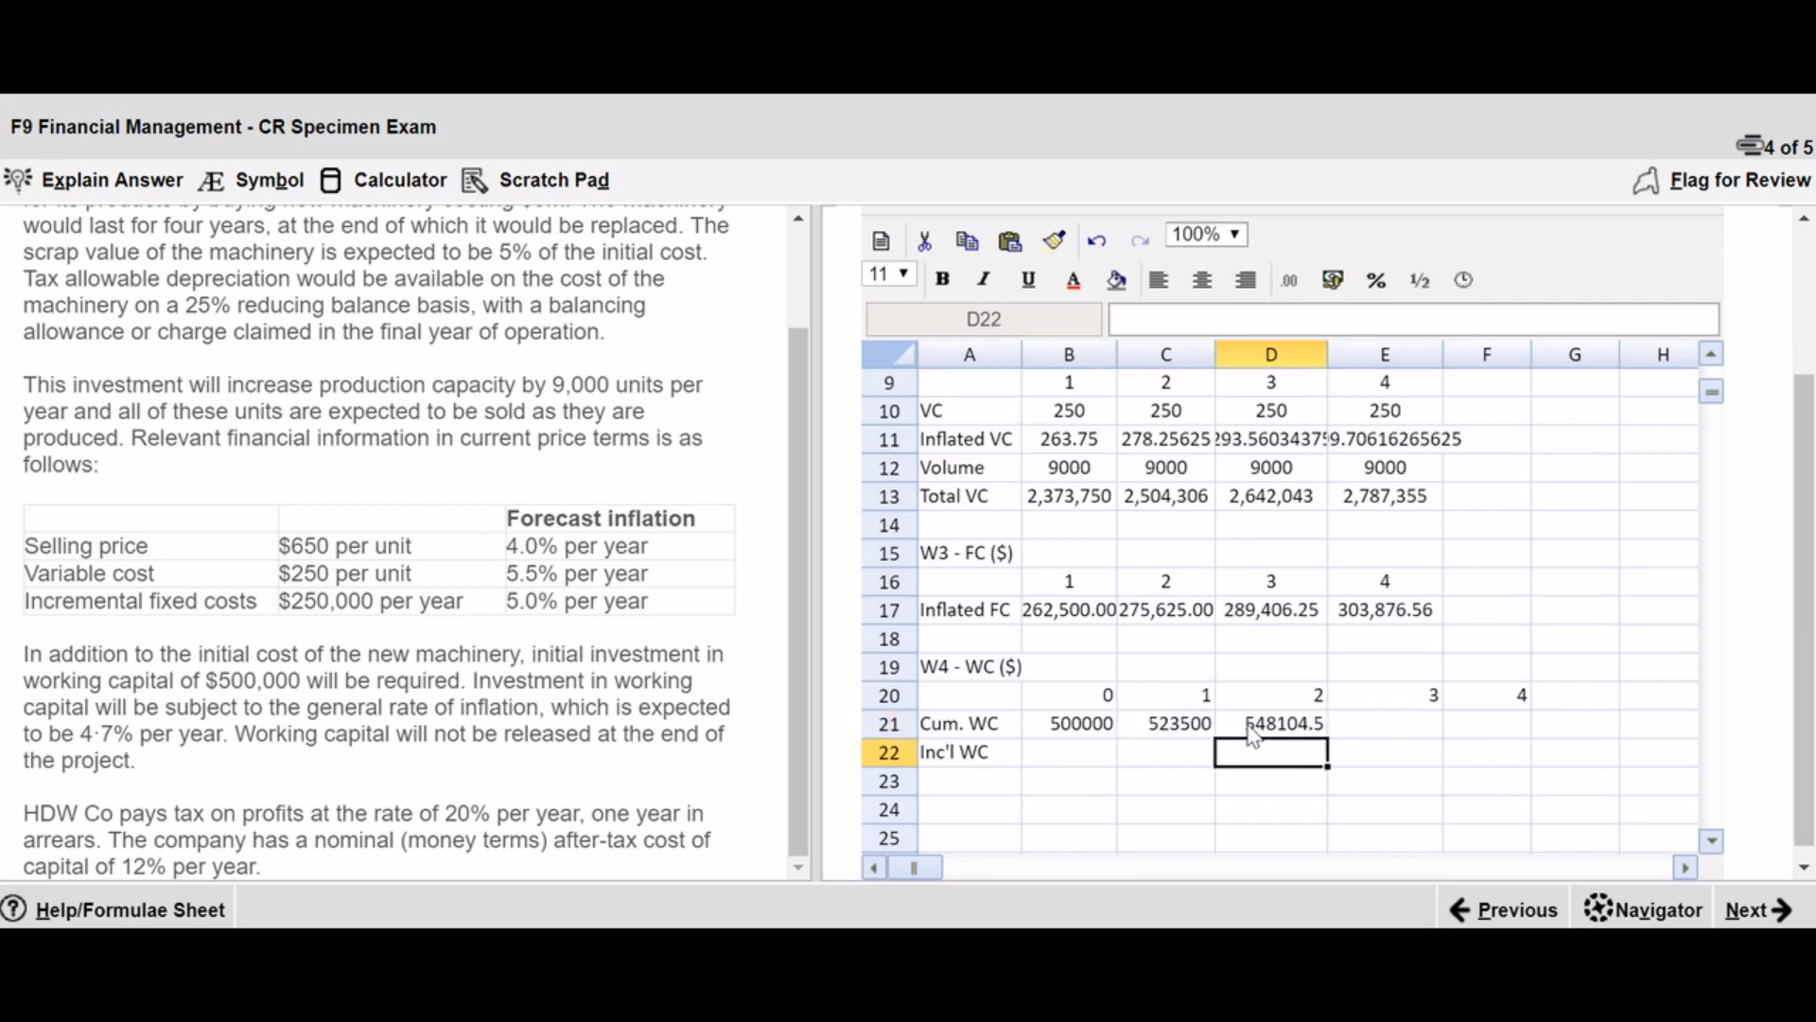
{"action": "left_click", "coordinate": [1254, 733]}
{"action": "left_click_drag", "start_coordinate": [1327, 738], "coordinate": [1480, 737]}
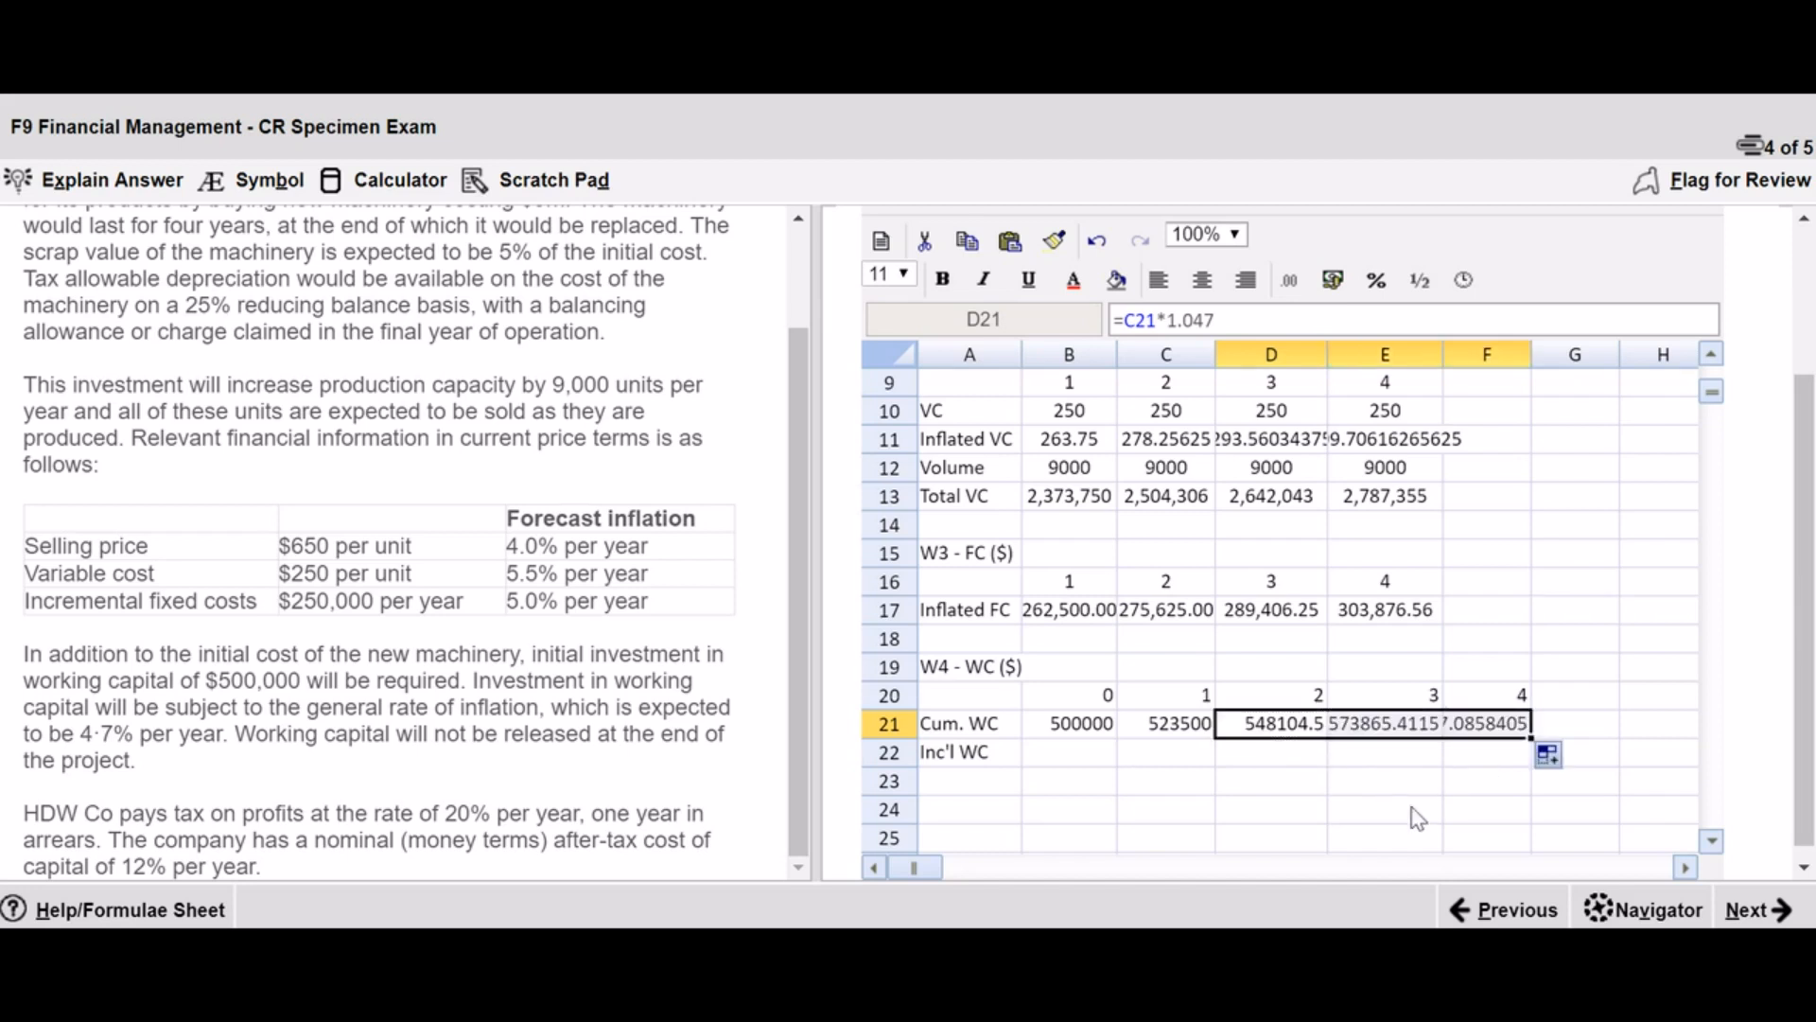
- Format the W4 figures in B21 to F22 with the #,##0 number format
{"action": "left_click", "coordinate": [1062, 724]}
{"action": "left_click_drag", "start_coordinate": [1061, 725], "coordinate": [1493, 756]}
{"action": "left_click", "coordinate": [1289, 280]}
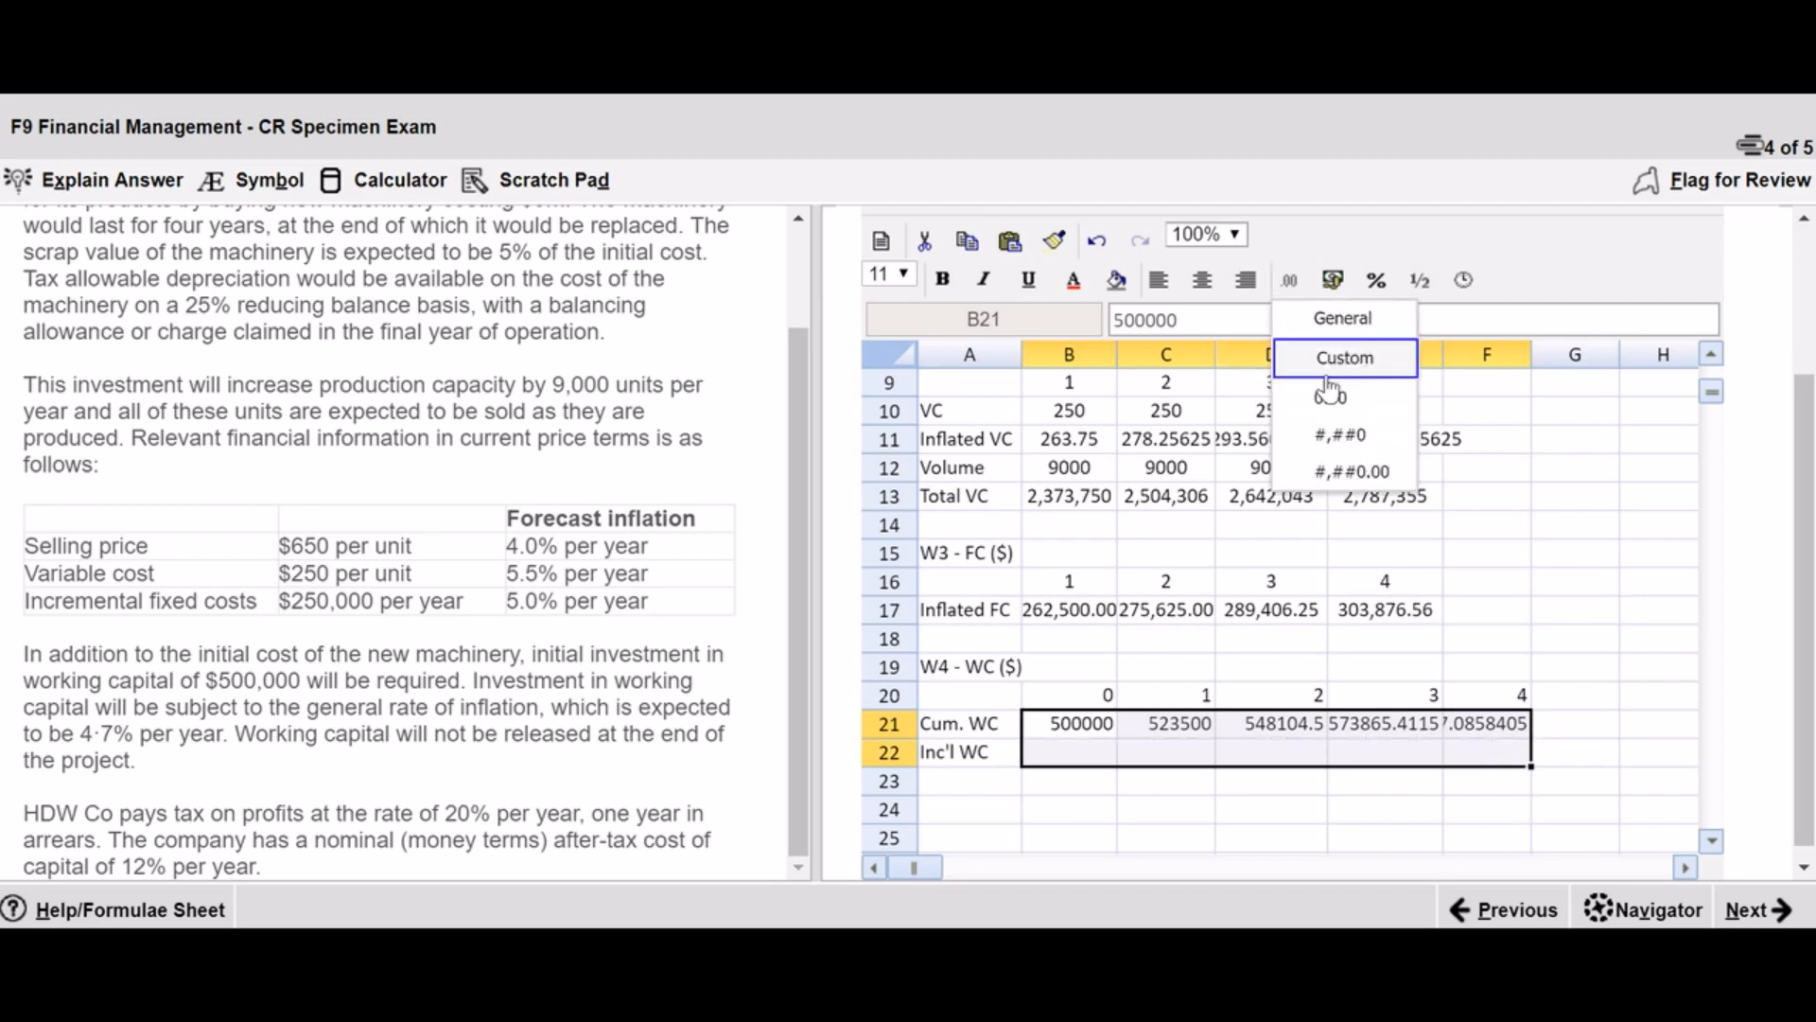
{"action": "left_click", "coordinate": [1359, 435]}
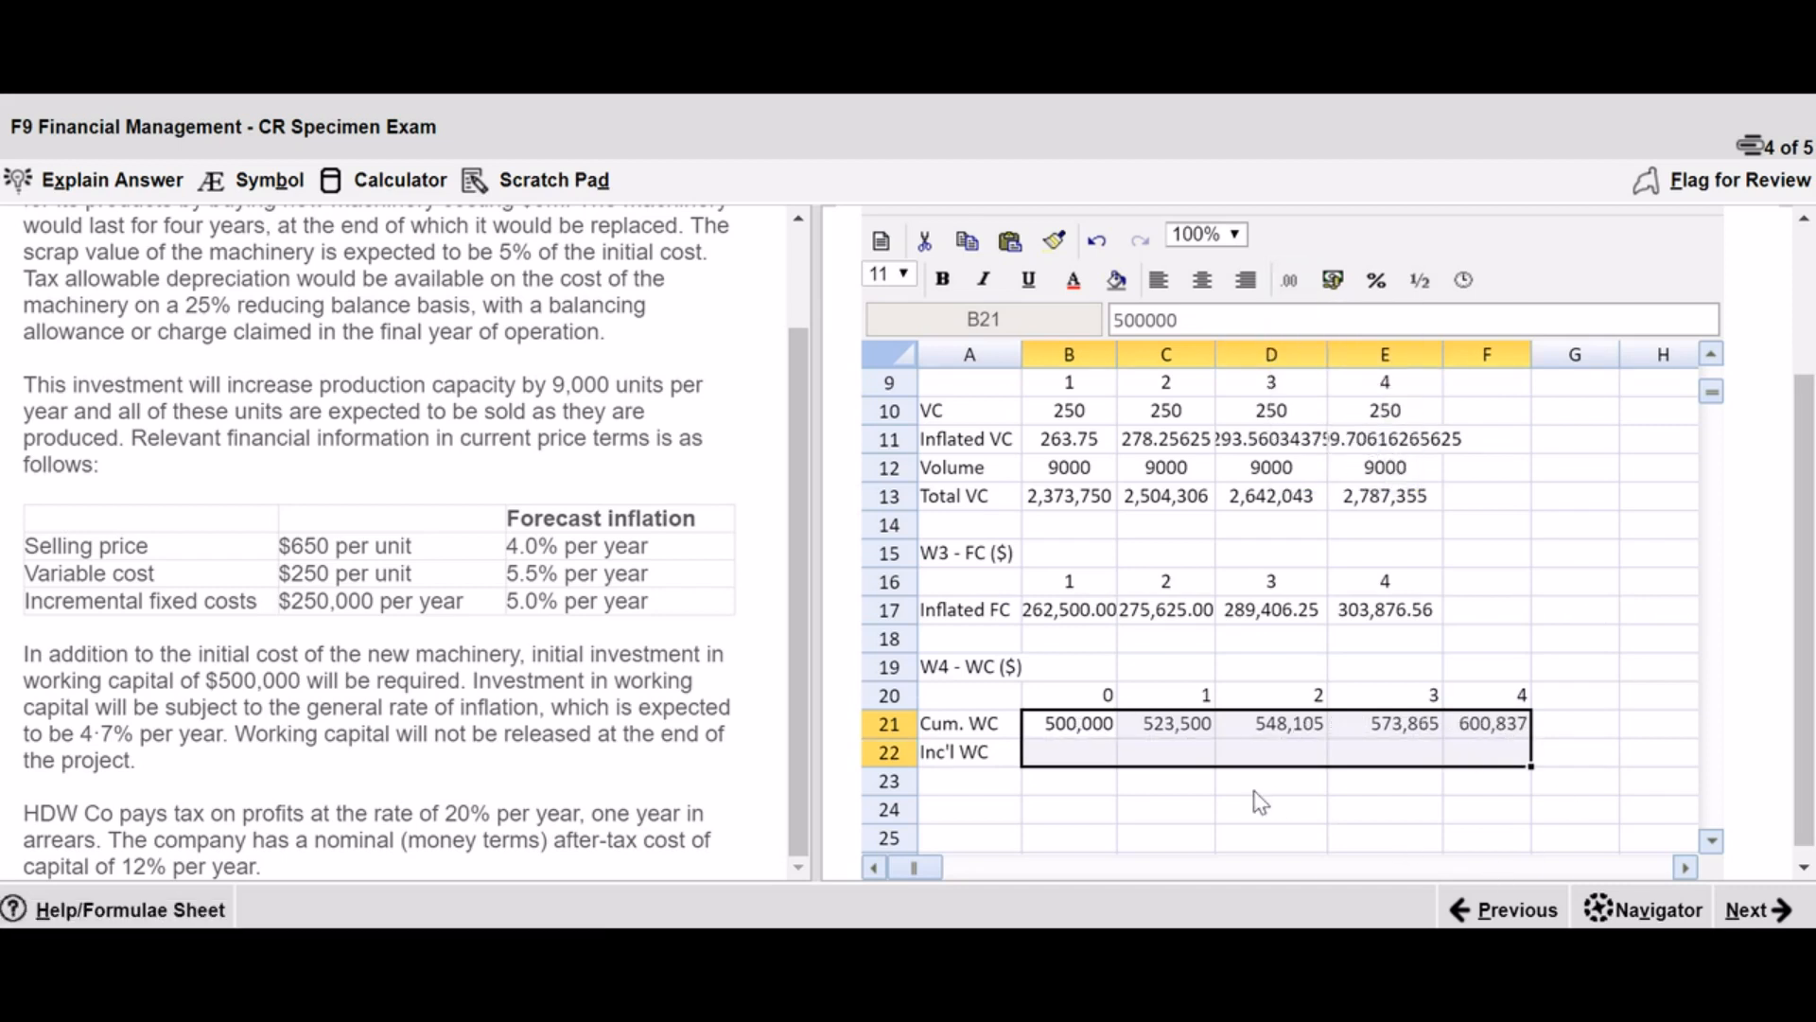
- Enter =-B21 in B22 as the year 0 incremental working capital outflow
{"action": "left_click", "coordinate": [1088, 755]}
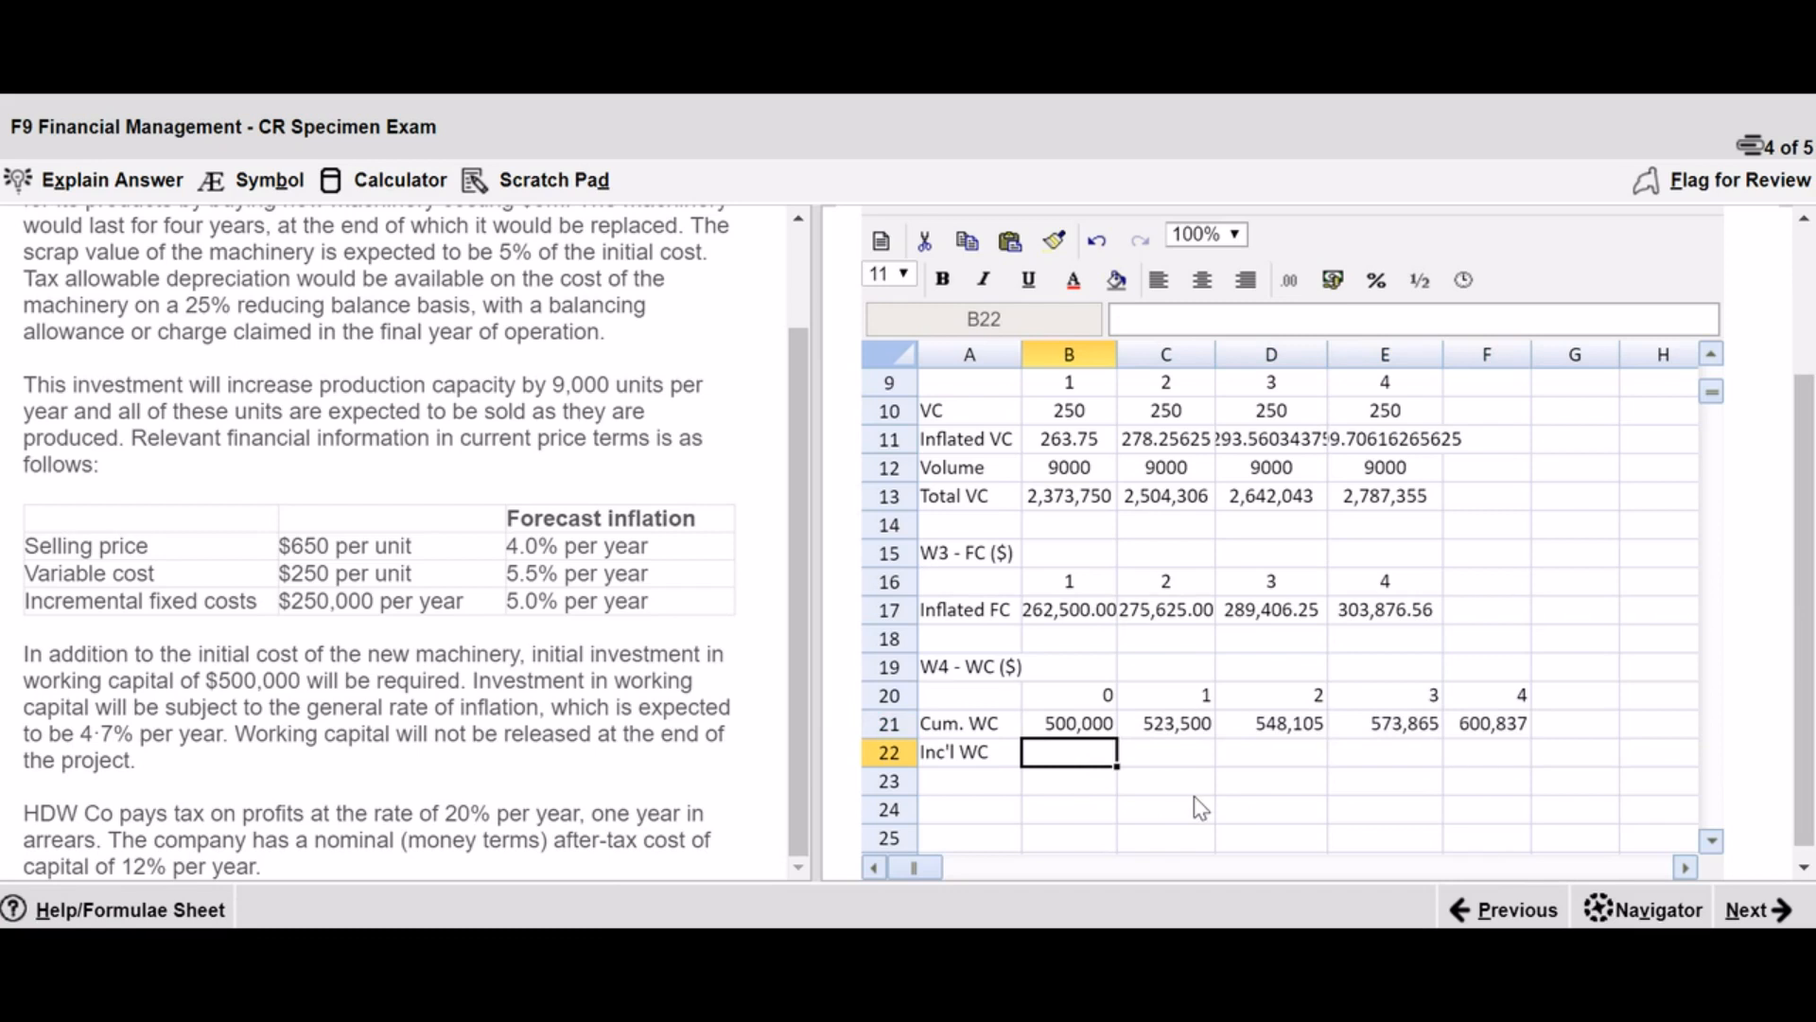
{"action": "type", "text": "=-"}
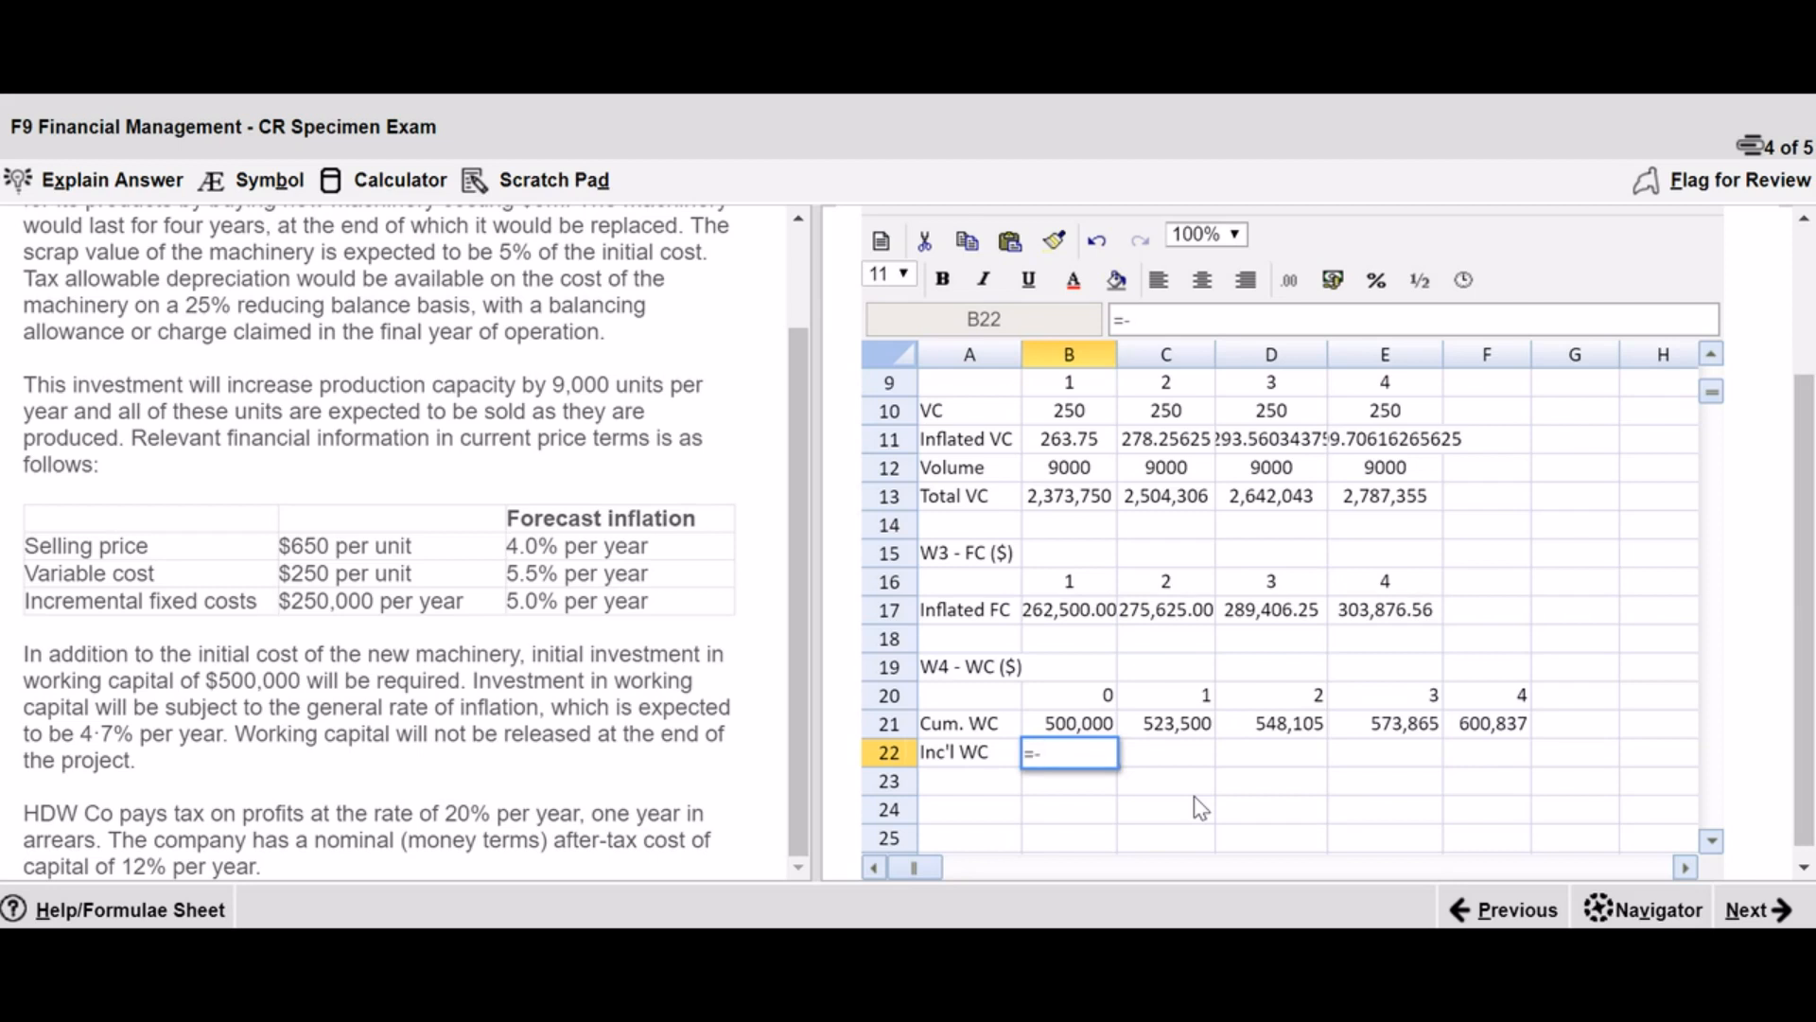
{"action": "type", "text": "b21"}
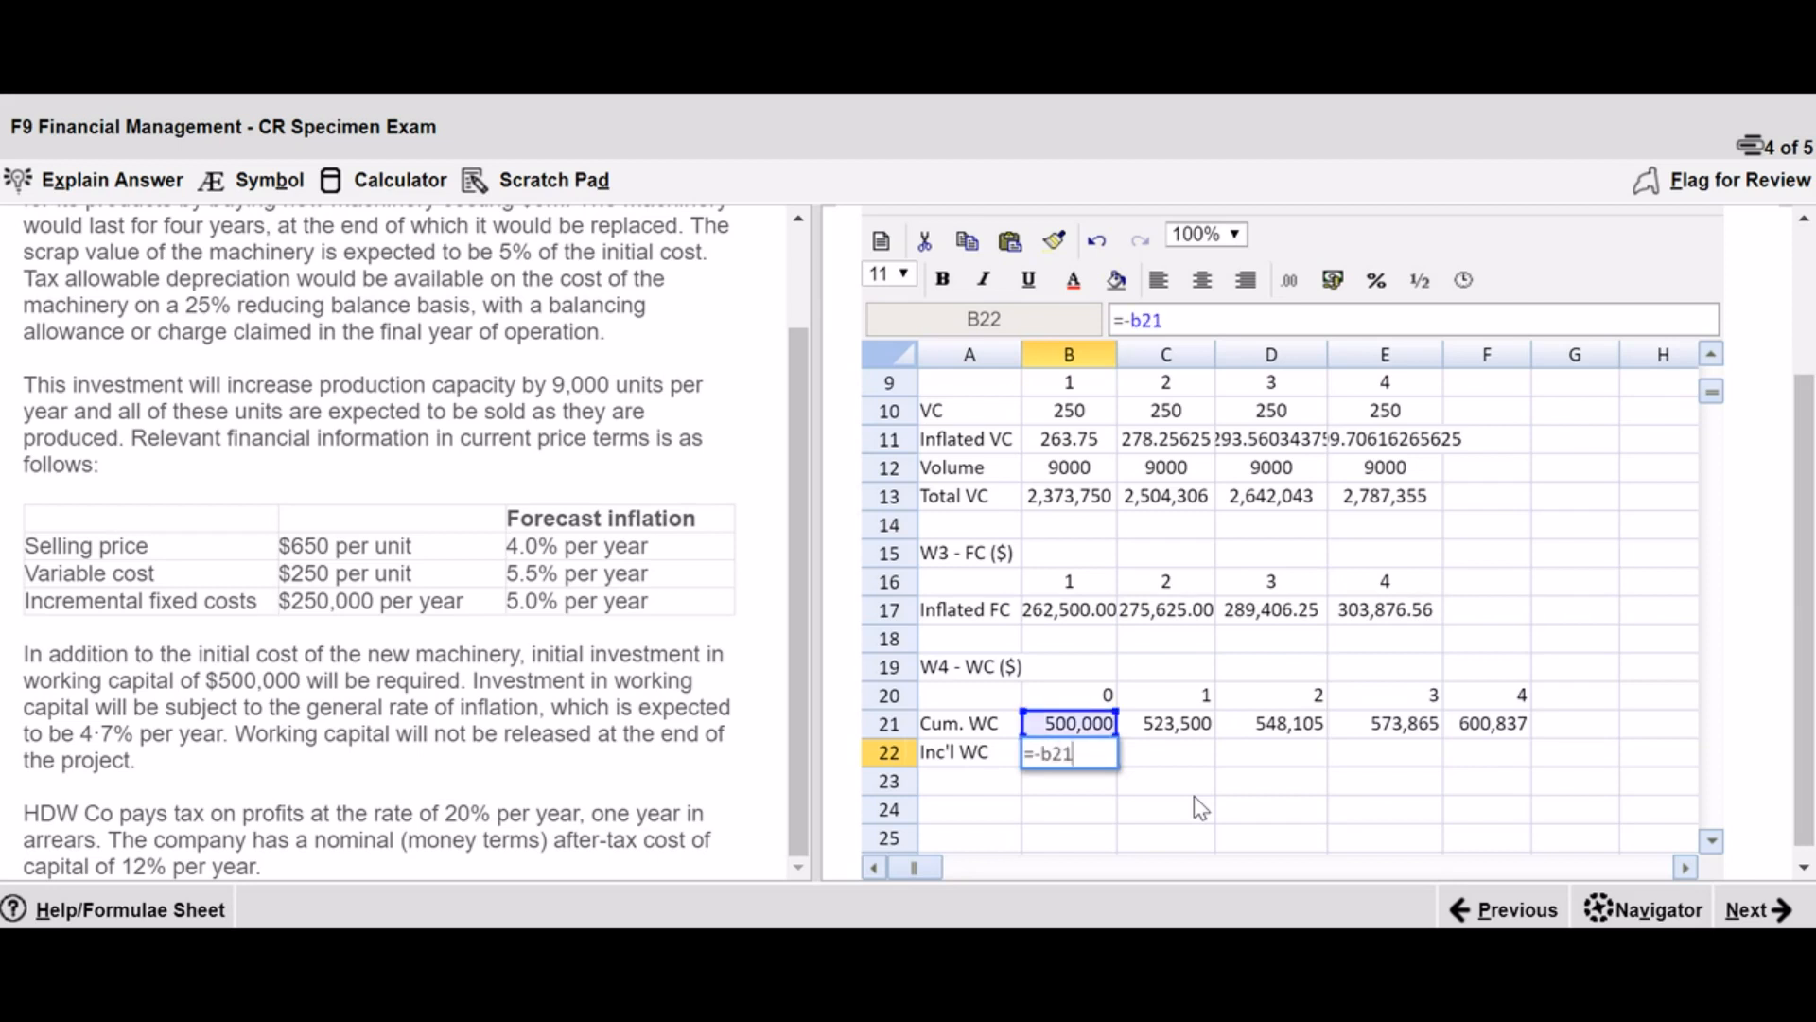
{"action": "key", "text": "Return"}
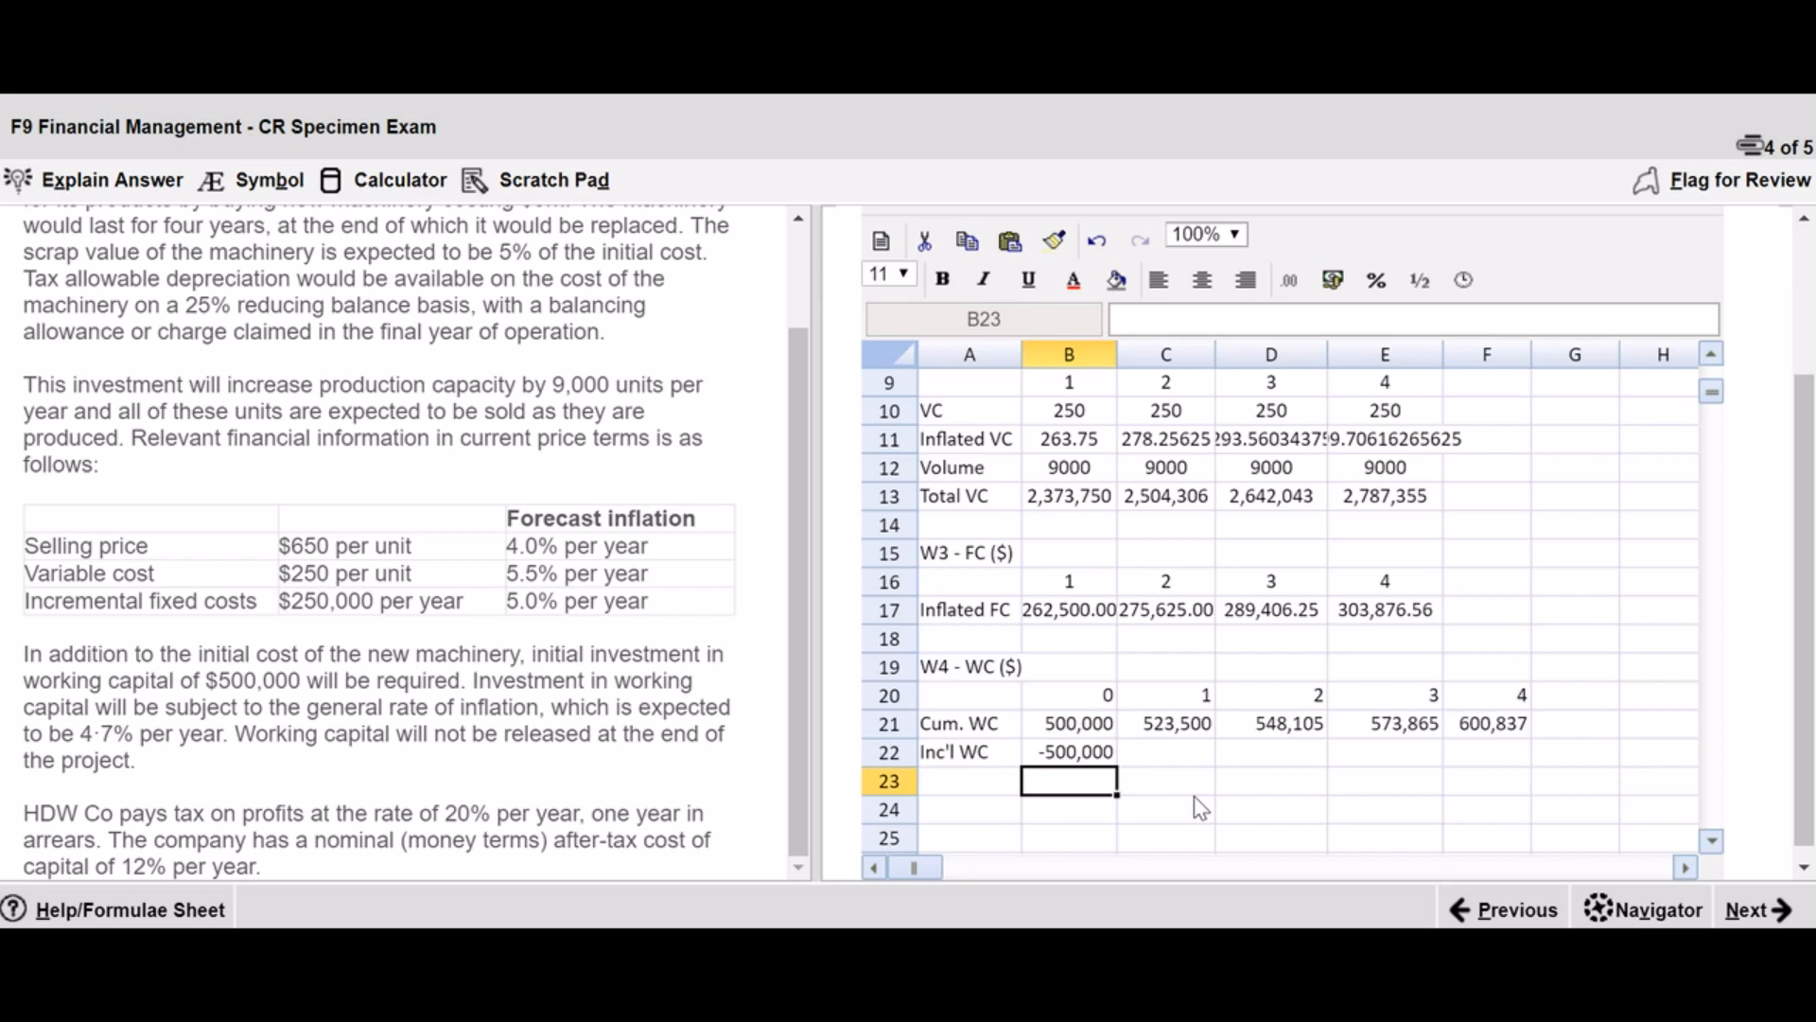
- Enter =-(C21-B21) in C22 for the year 1 incremental working capital and fill it across to F22
{"action": "key", "text": "Up"}
{"action": "key", "text": "Right"}
{"action": "type", "text": "=-"}
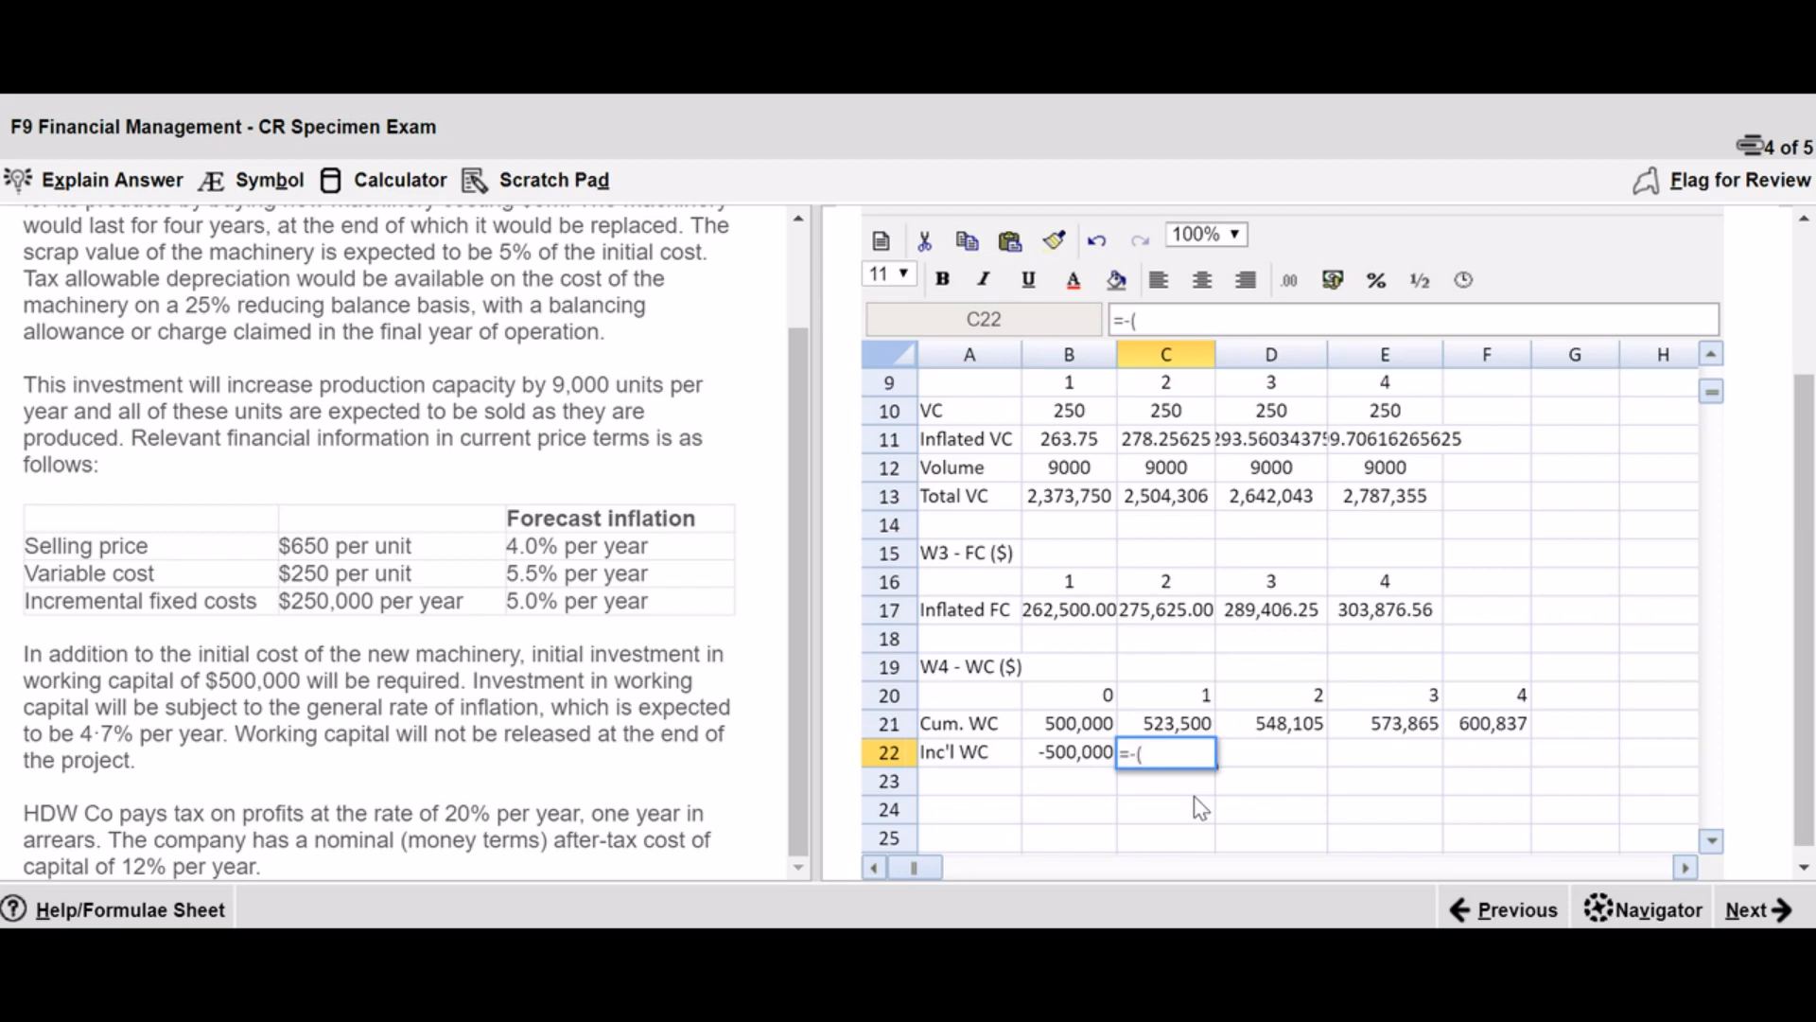
{"action": "type", "text": "(c21"}
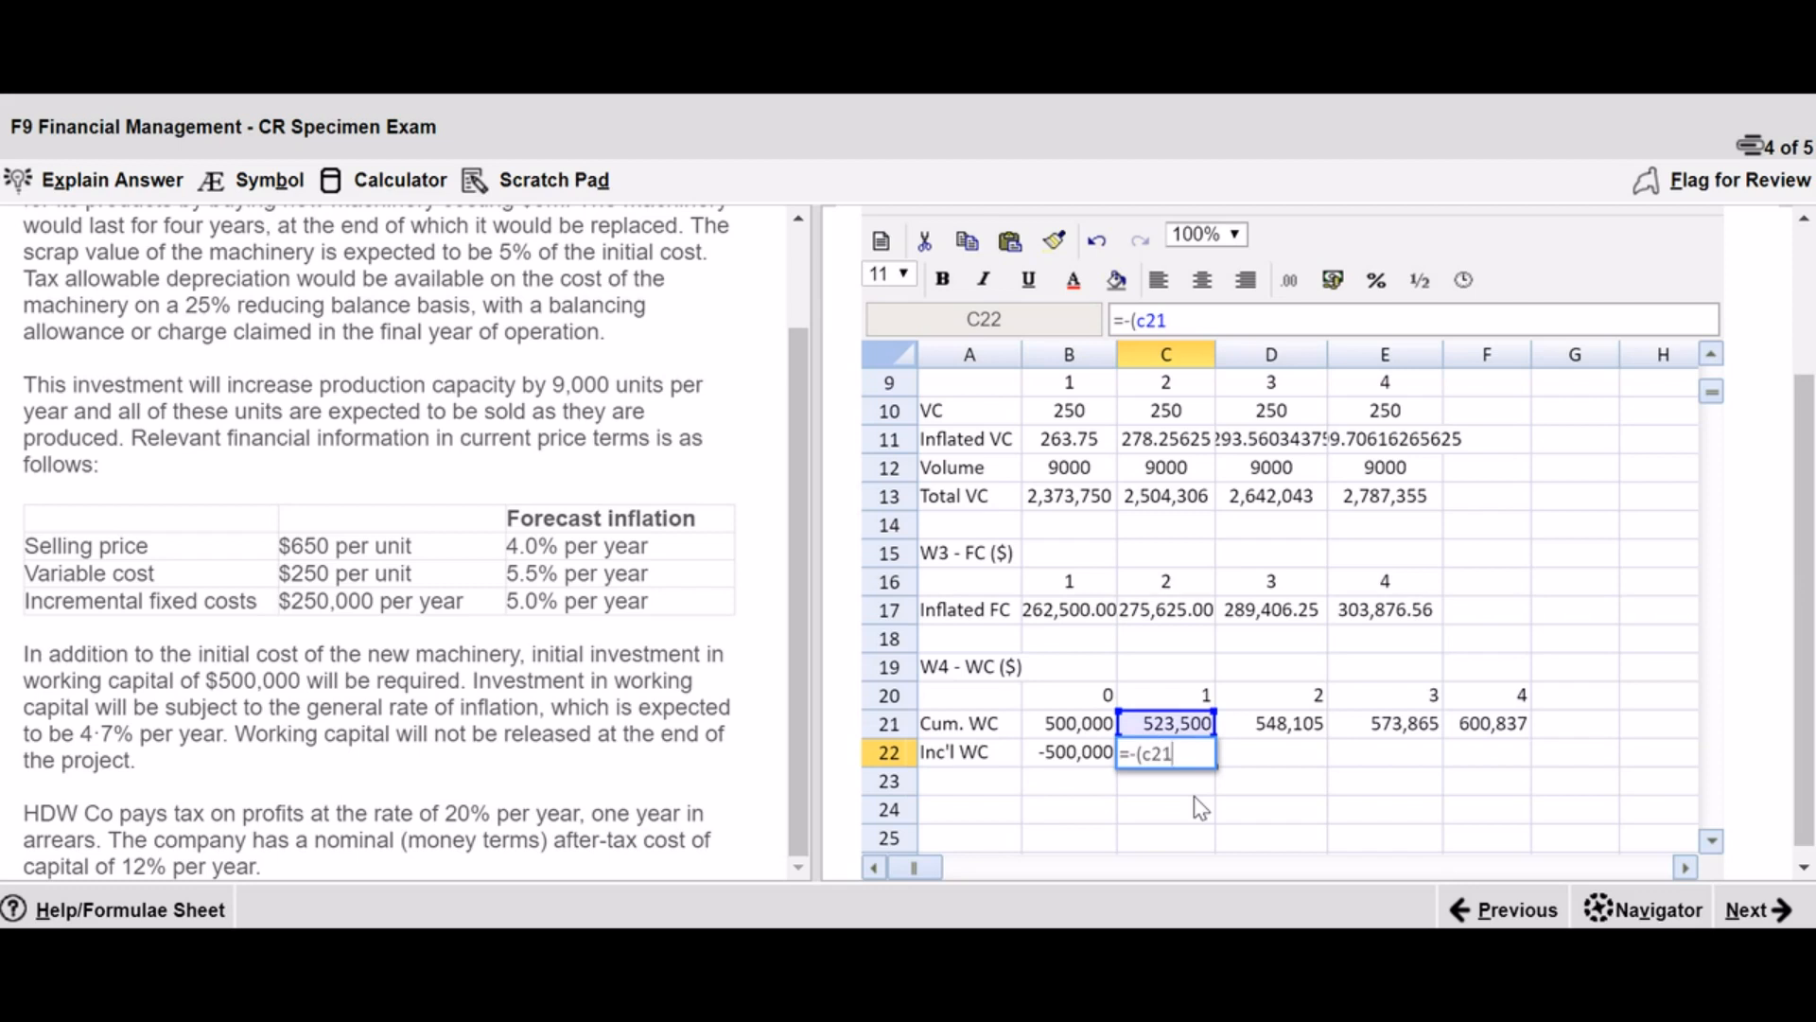
{"action": "type", "text": "-b21)"}
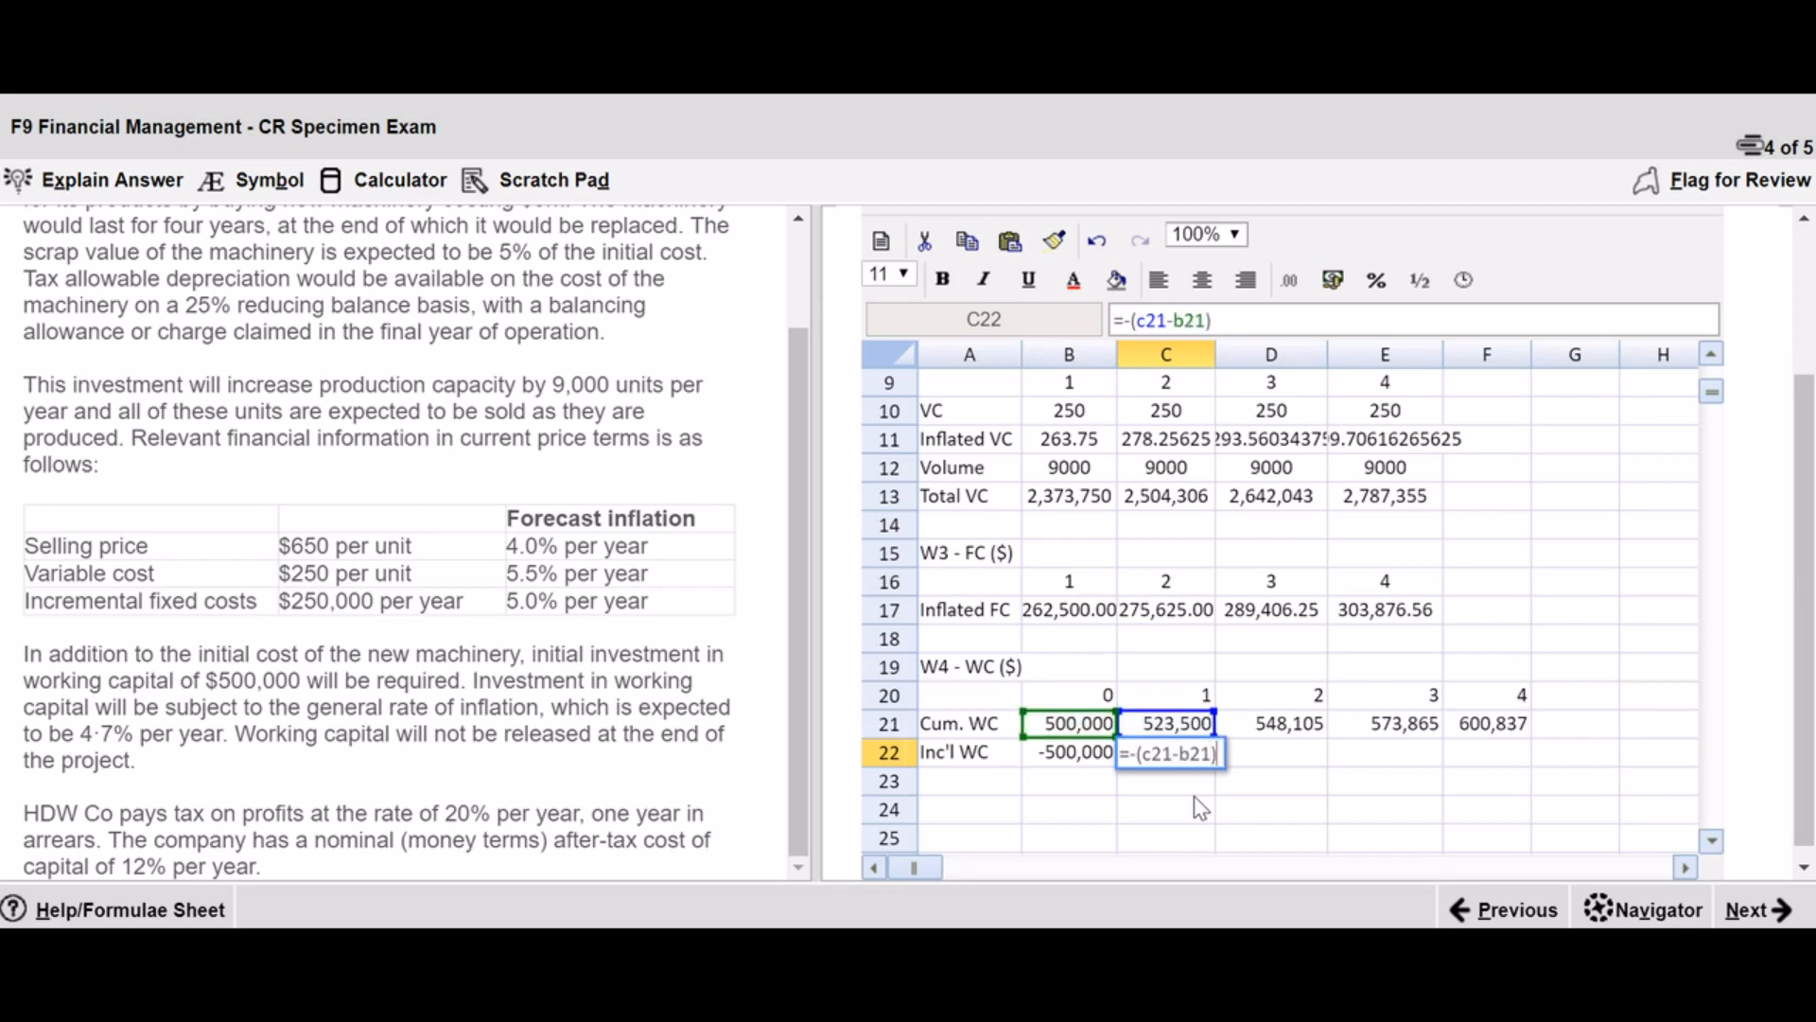
{"action": "key", "text": "Return"}
{"action": "key", "text": "Up"}
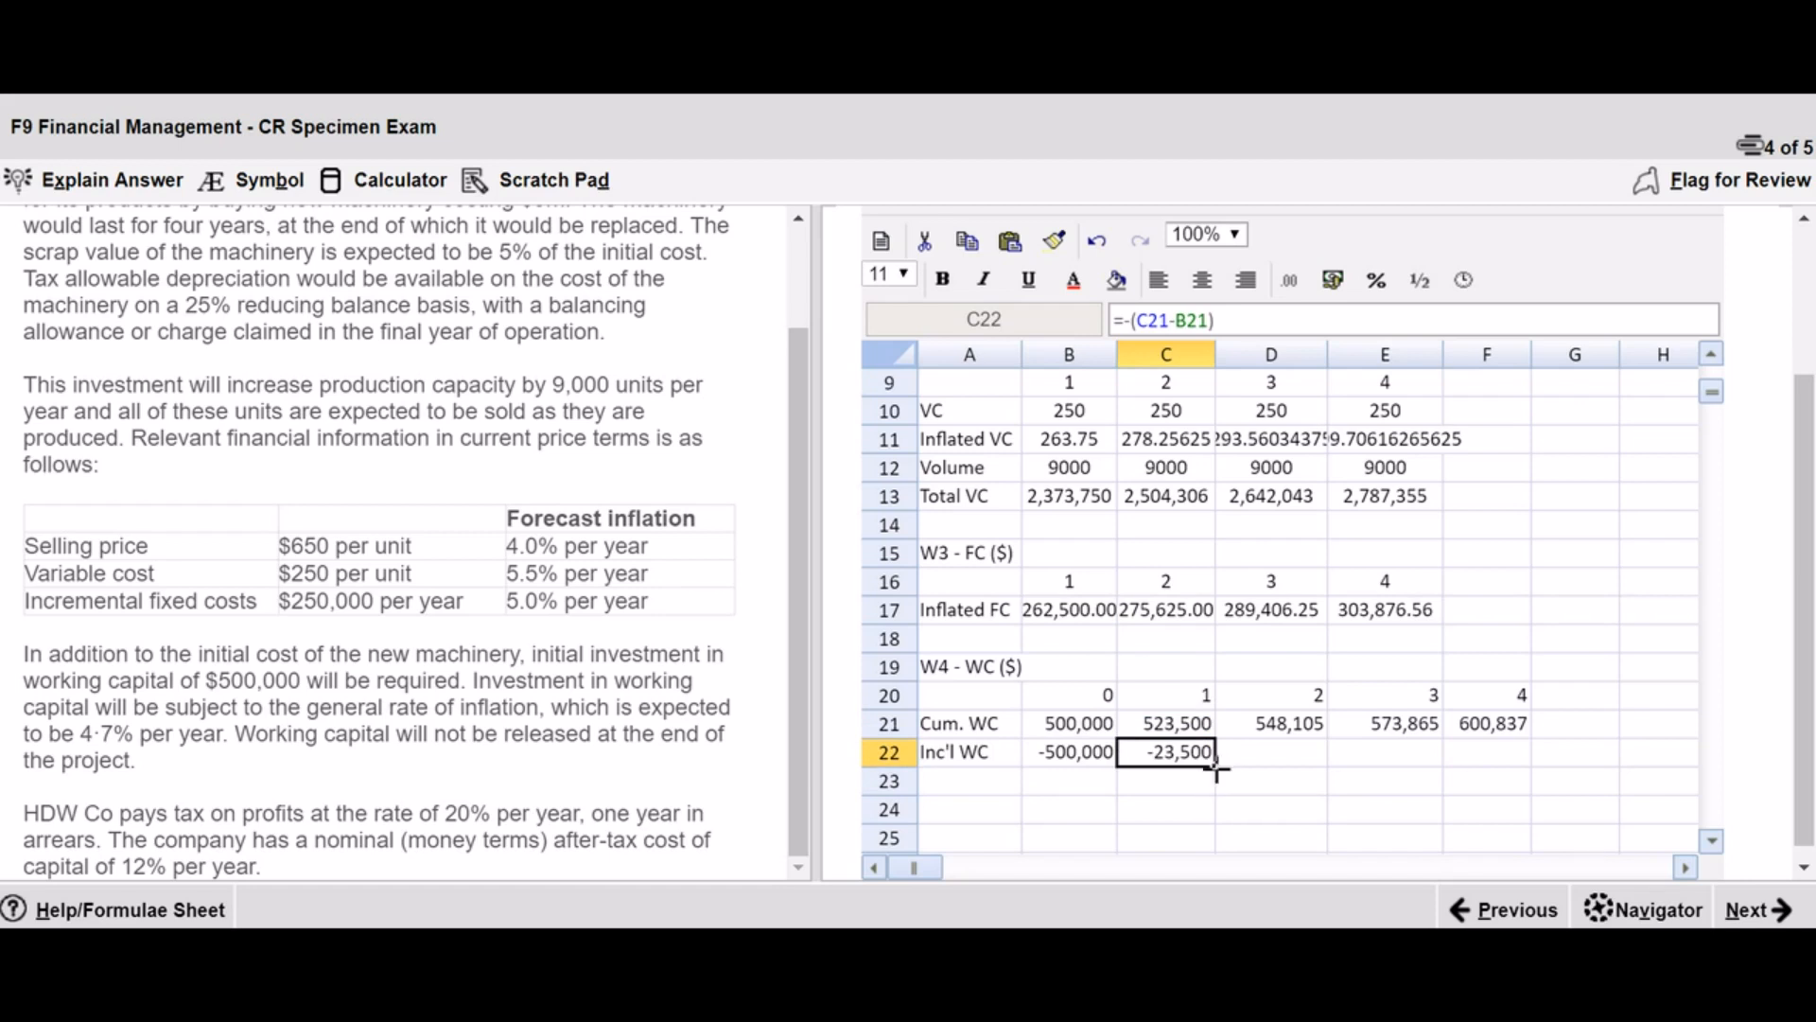
{"action": "left_click_drag", "start_coordinate": [1215, 767], "coordinate": [1488, 755]}
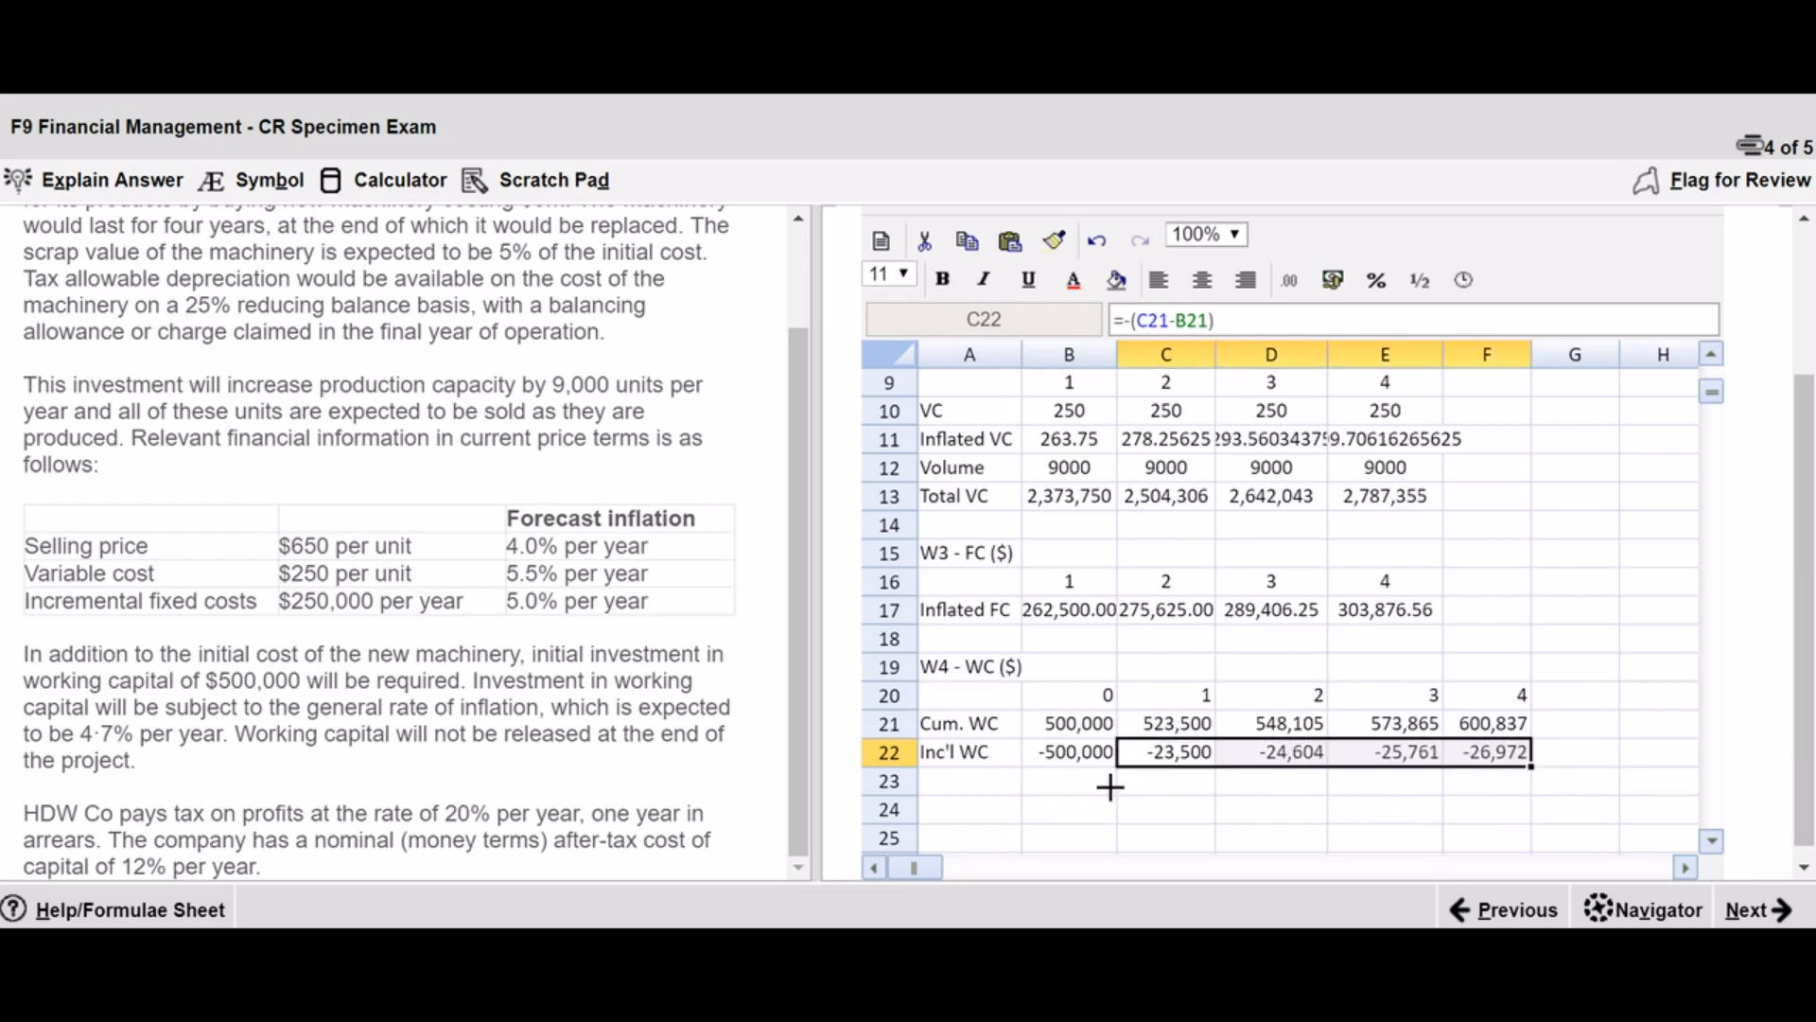
- Title a new working "W5 - Tax saved on Dep'n" in A24
{"action": "left_click", "coordinate": [1051, 790]}
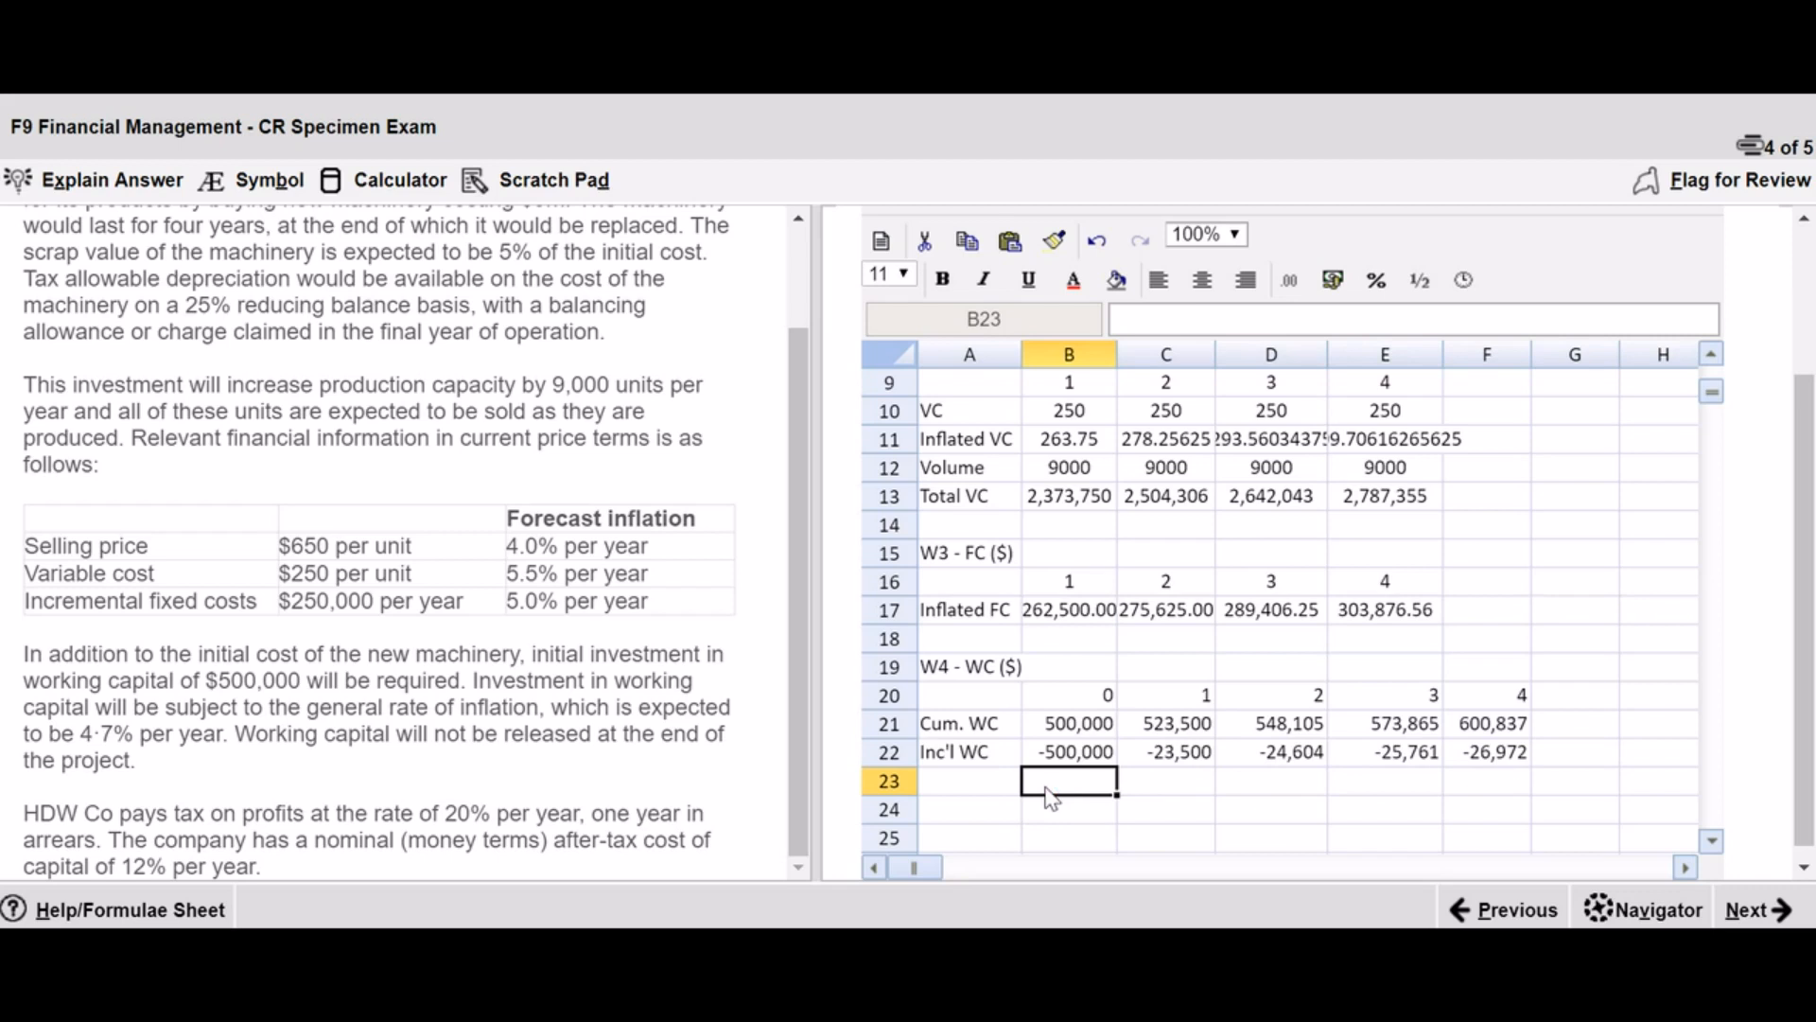
{"action": "key", "text": "Left"}
{"action": "key", "text": "Down"}
{"action": "type", "text": "W"}
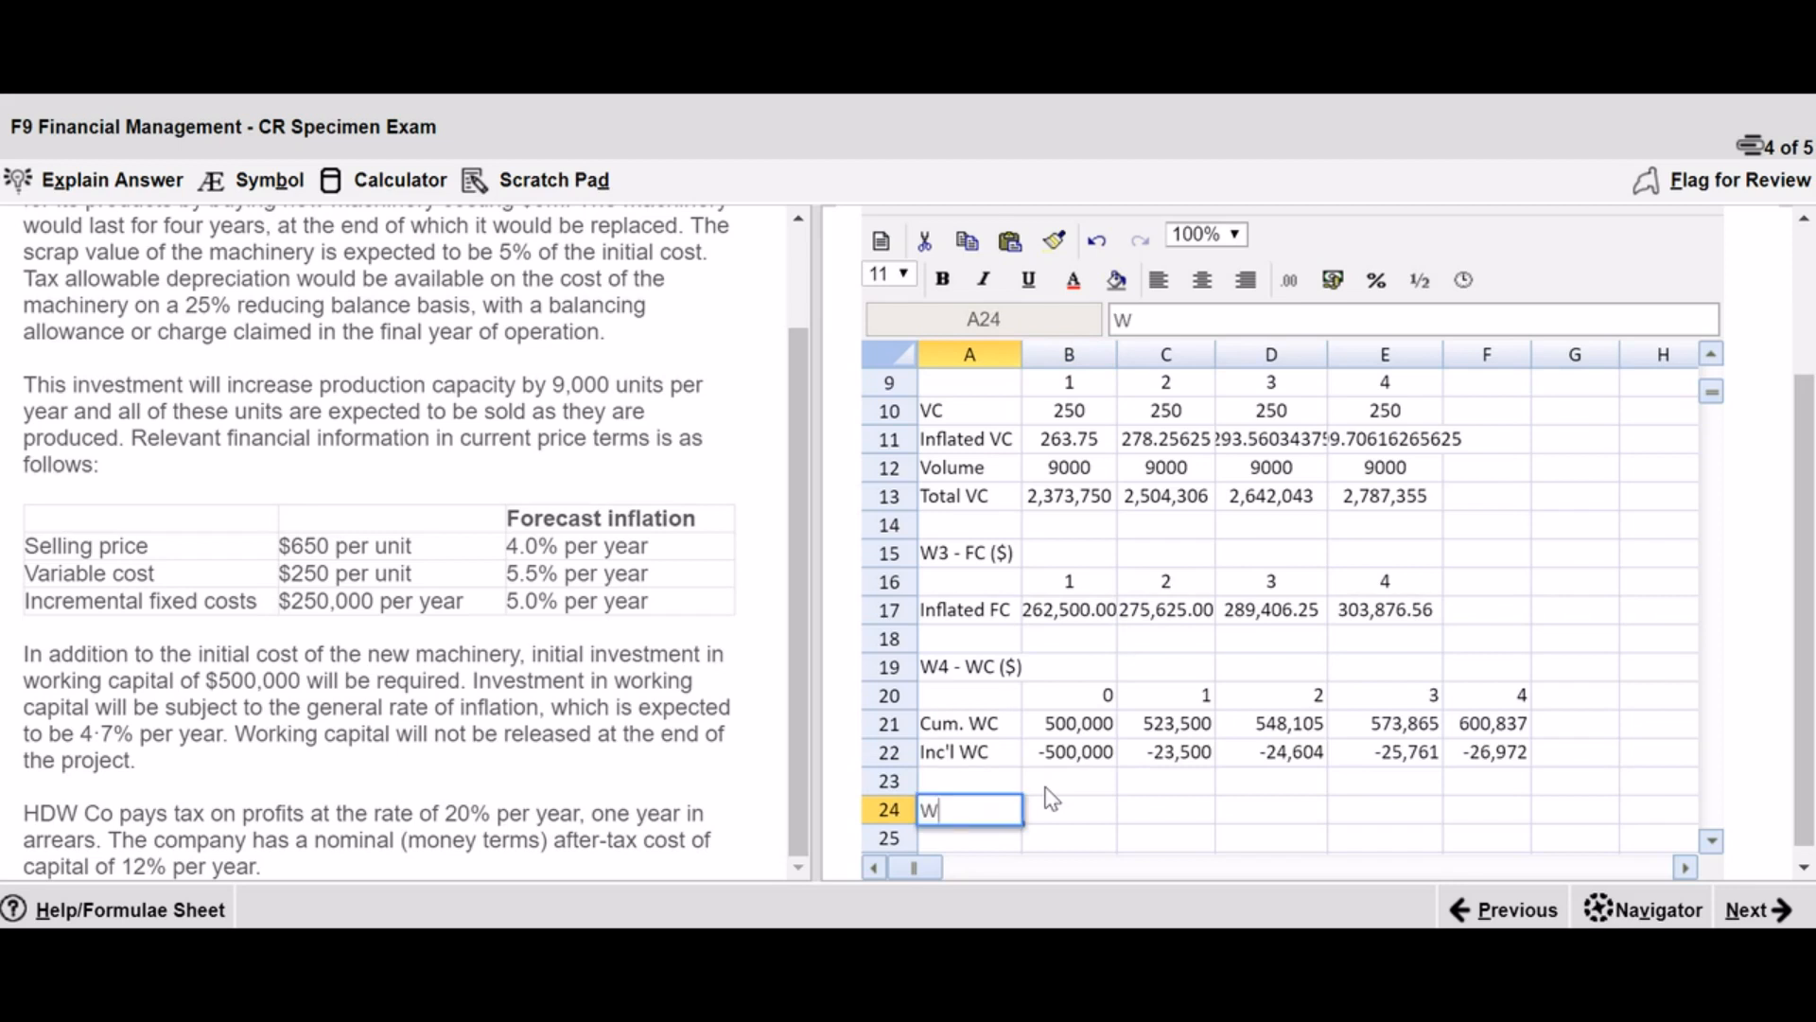
{"action": "type", "text": "5 - Tax saved on D"}
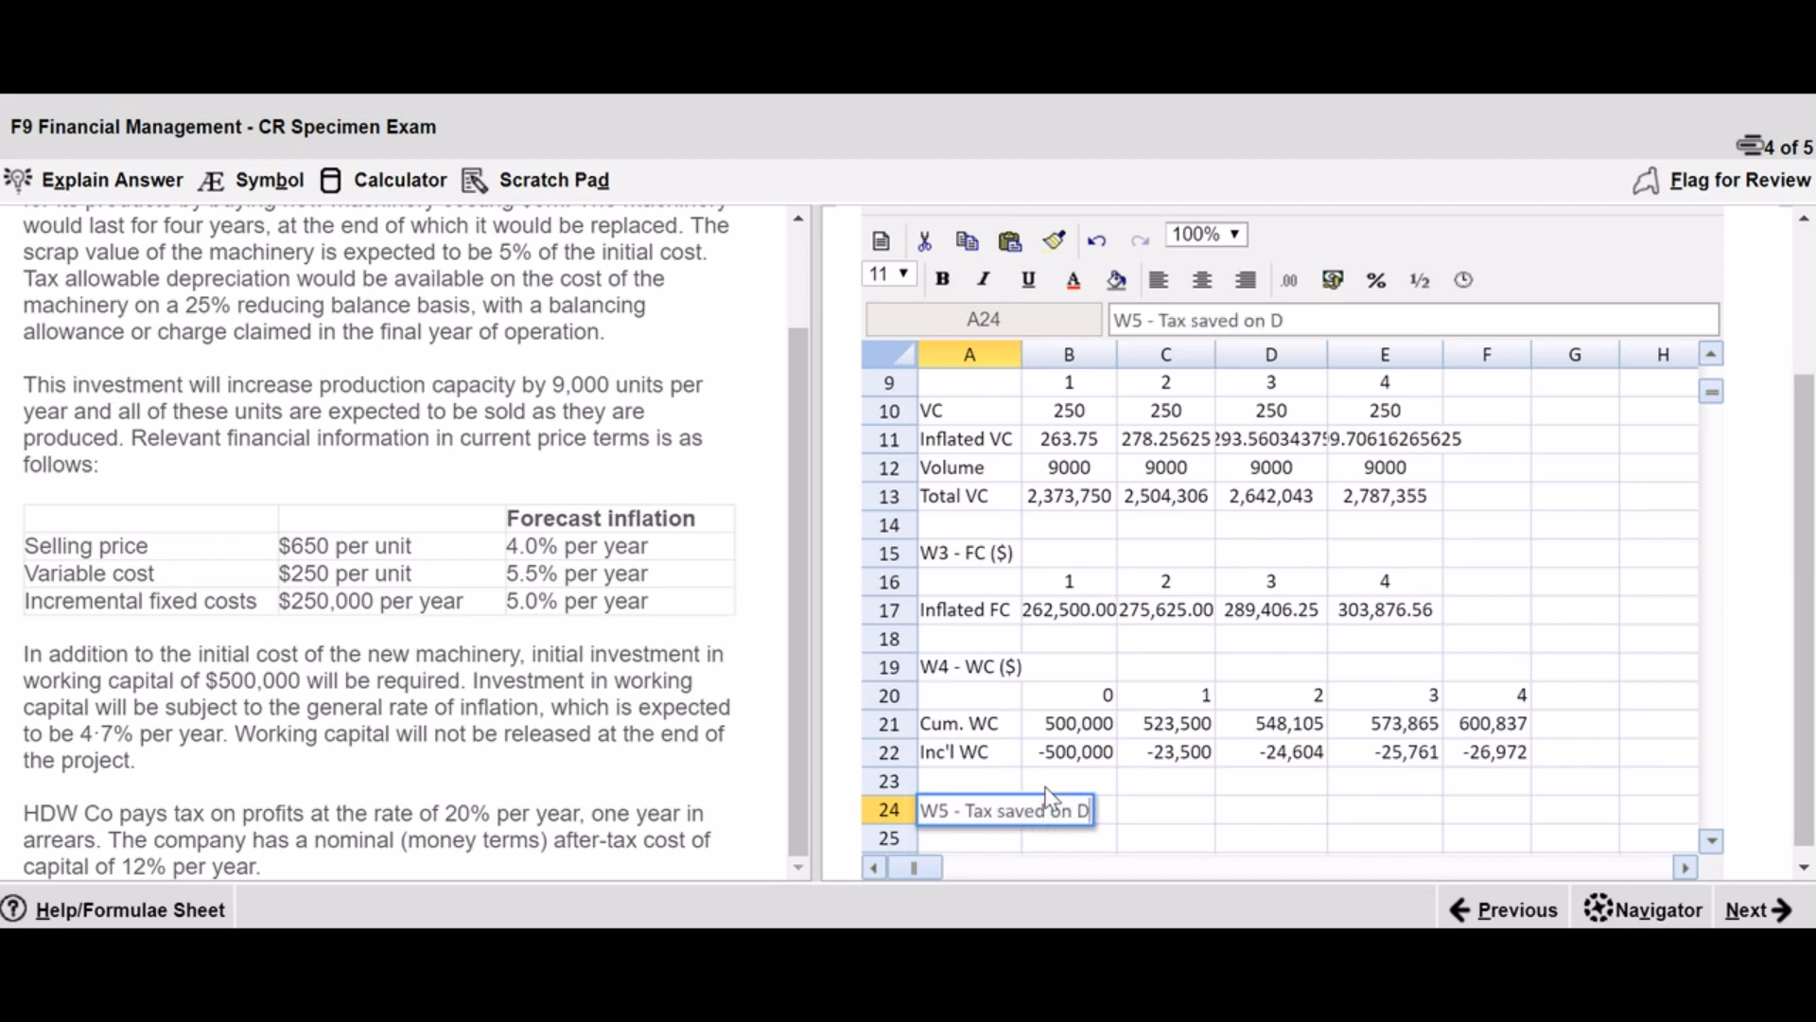
{"action": "type", "text": "ep'n"}
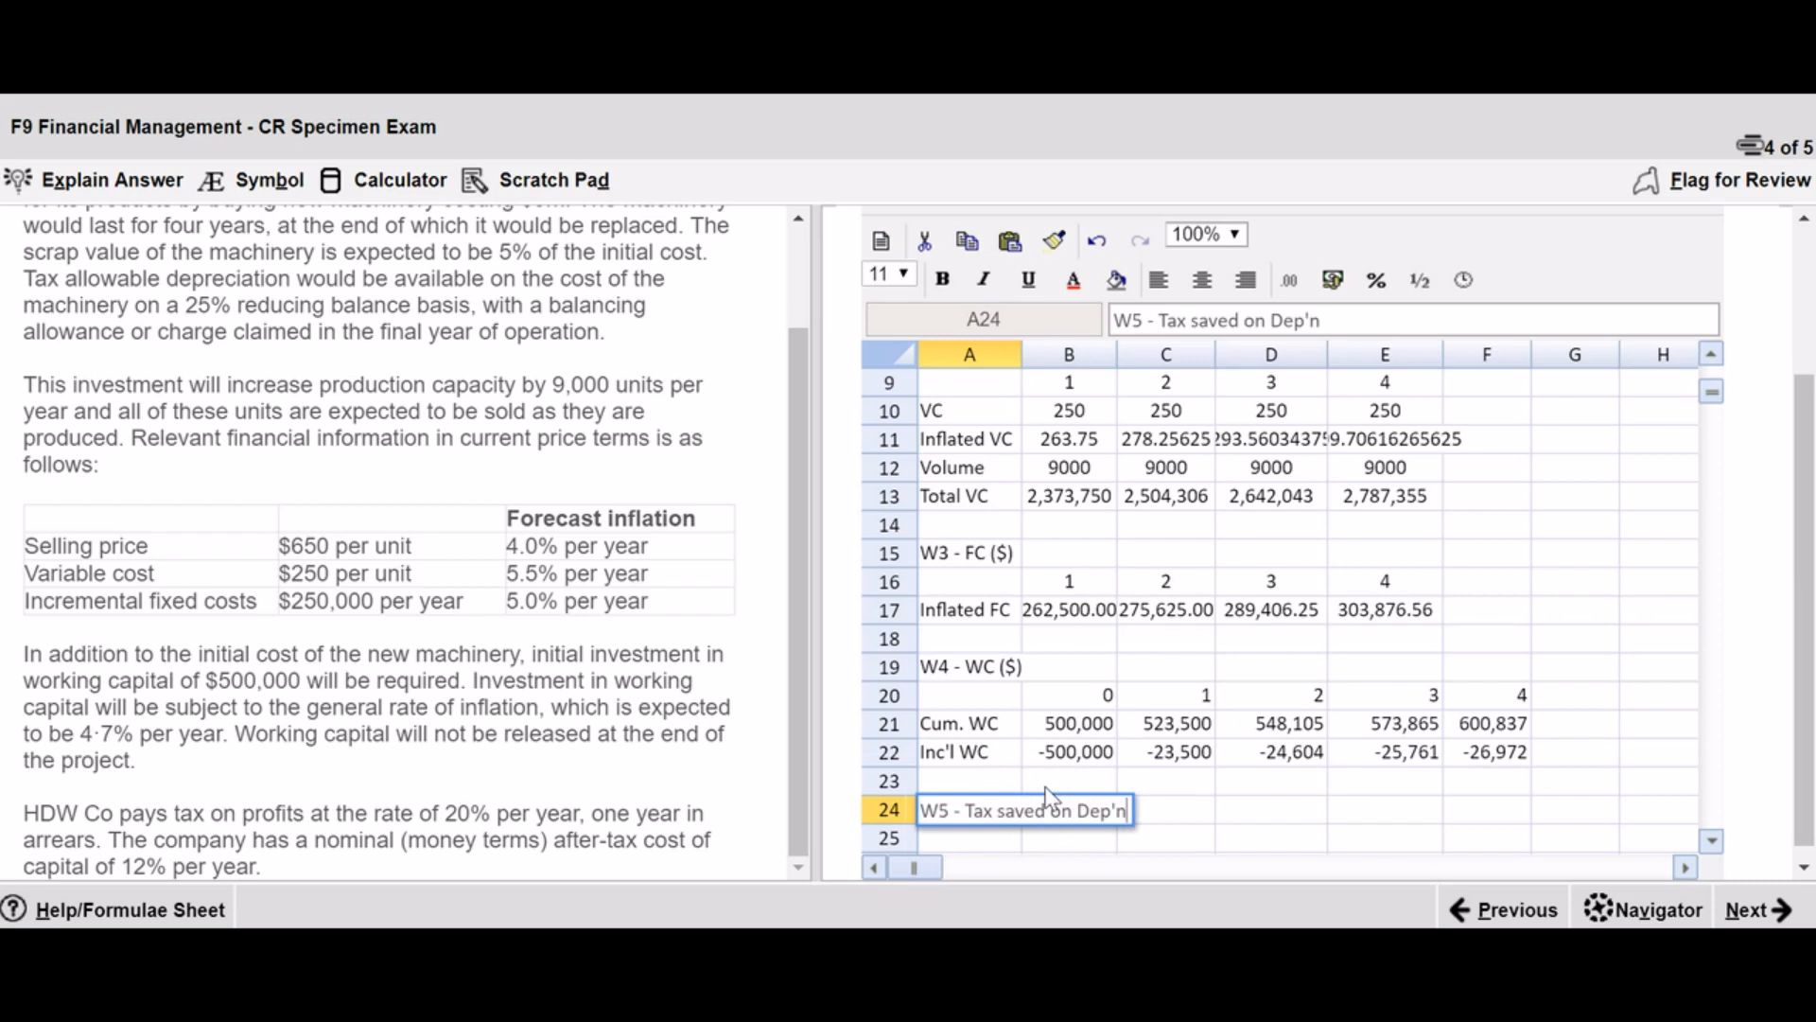
{"action": "key", "text": "Return"}
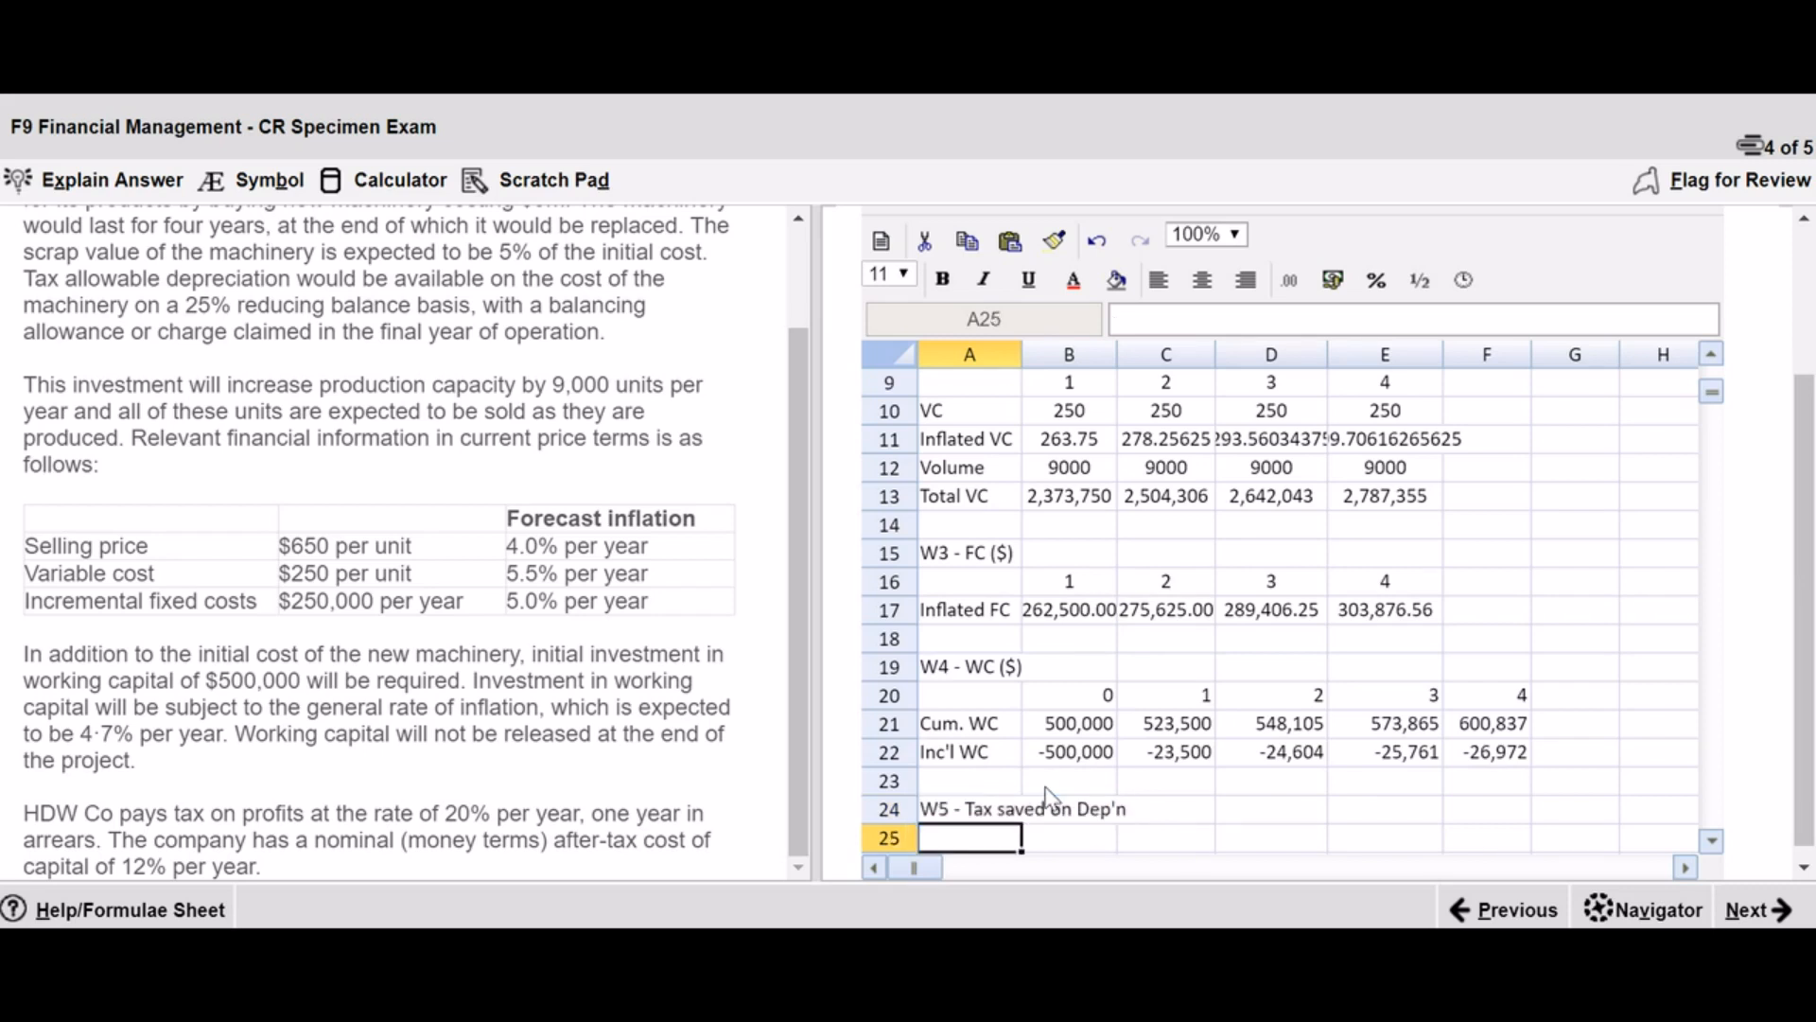
- List the years 2, 3, 4 and 5 down A26 to A29 for the W5 working
{"action": "left_click", "coordinate": [1712, 840]}
{"action": "left_click", "coordinate": [1712, 840]}
{"action": "left_click", "coordinate": [1712, 840]}
{"action": "left_click", "coordinate": [1713, 840]}
{"action": "left_click", "coordinate": [1712, 840]}
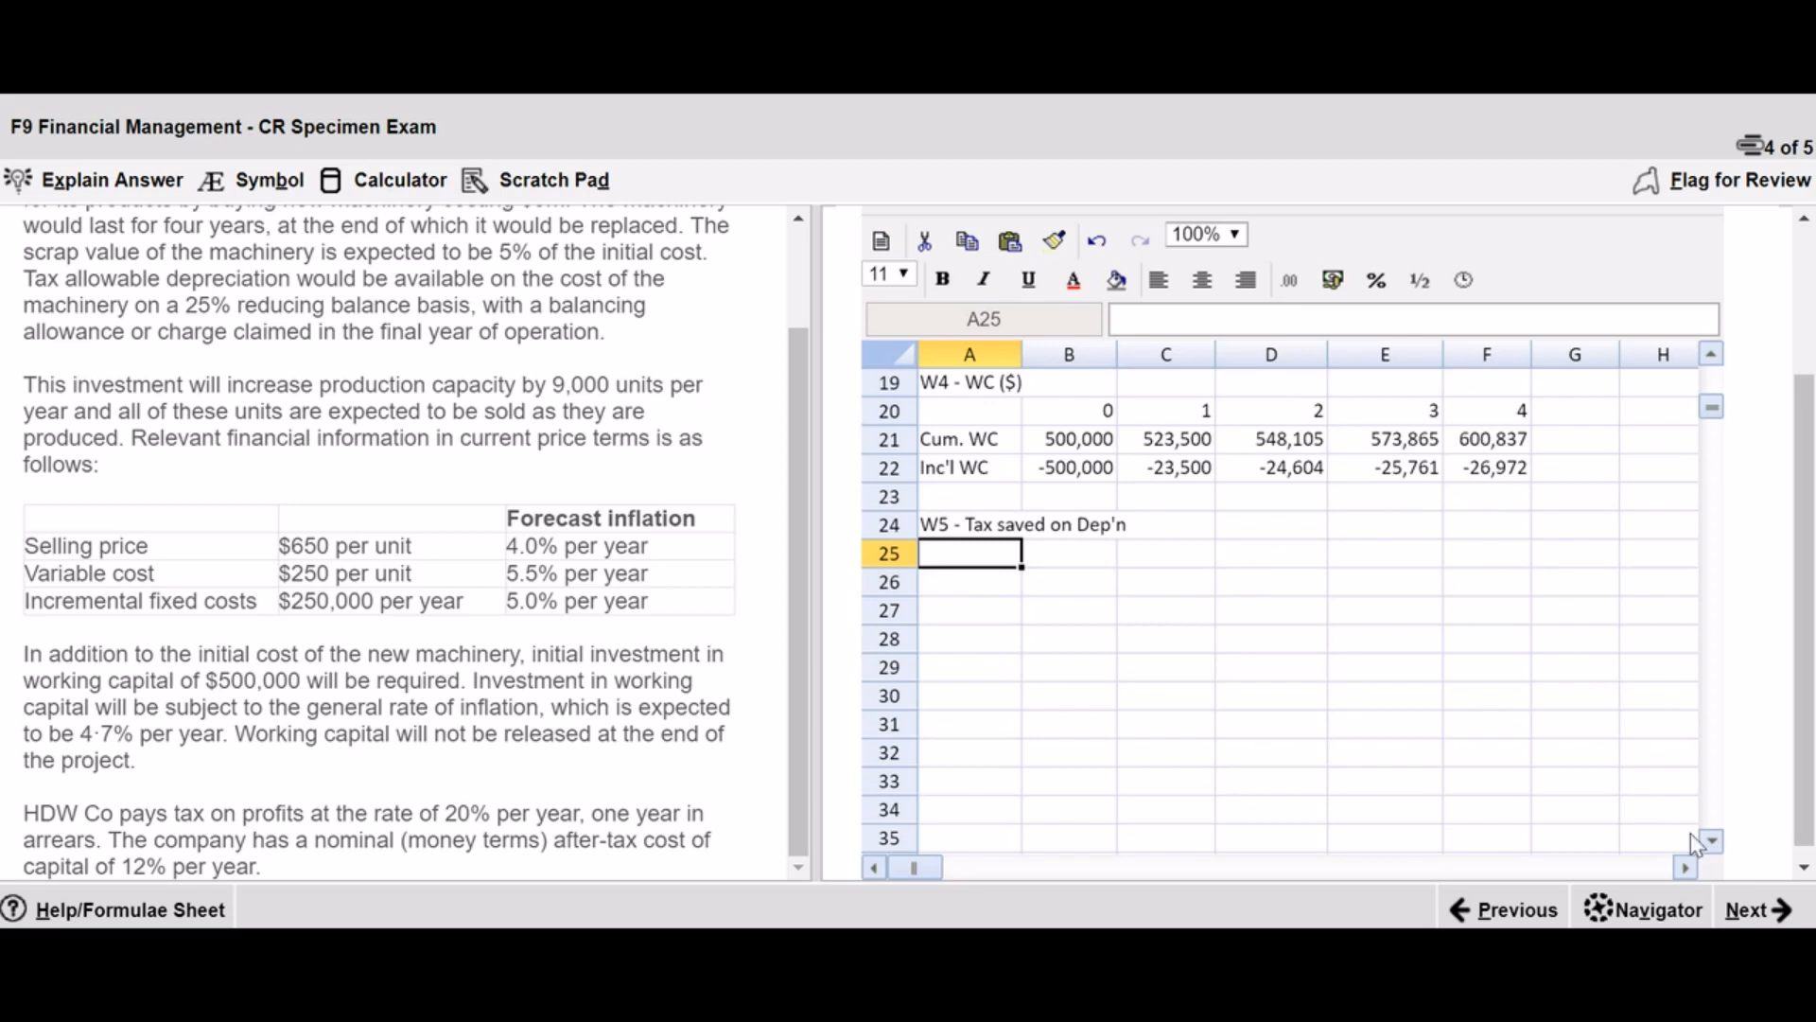
{"action": "left_click", "coordinate": [997, 589]}
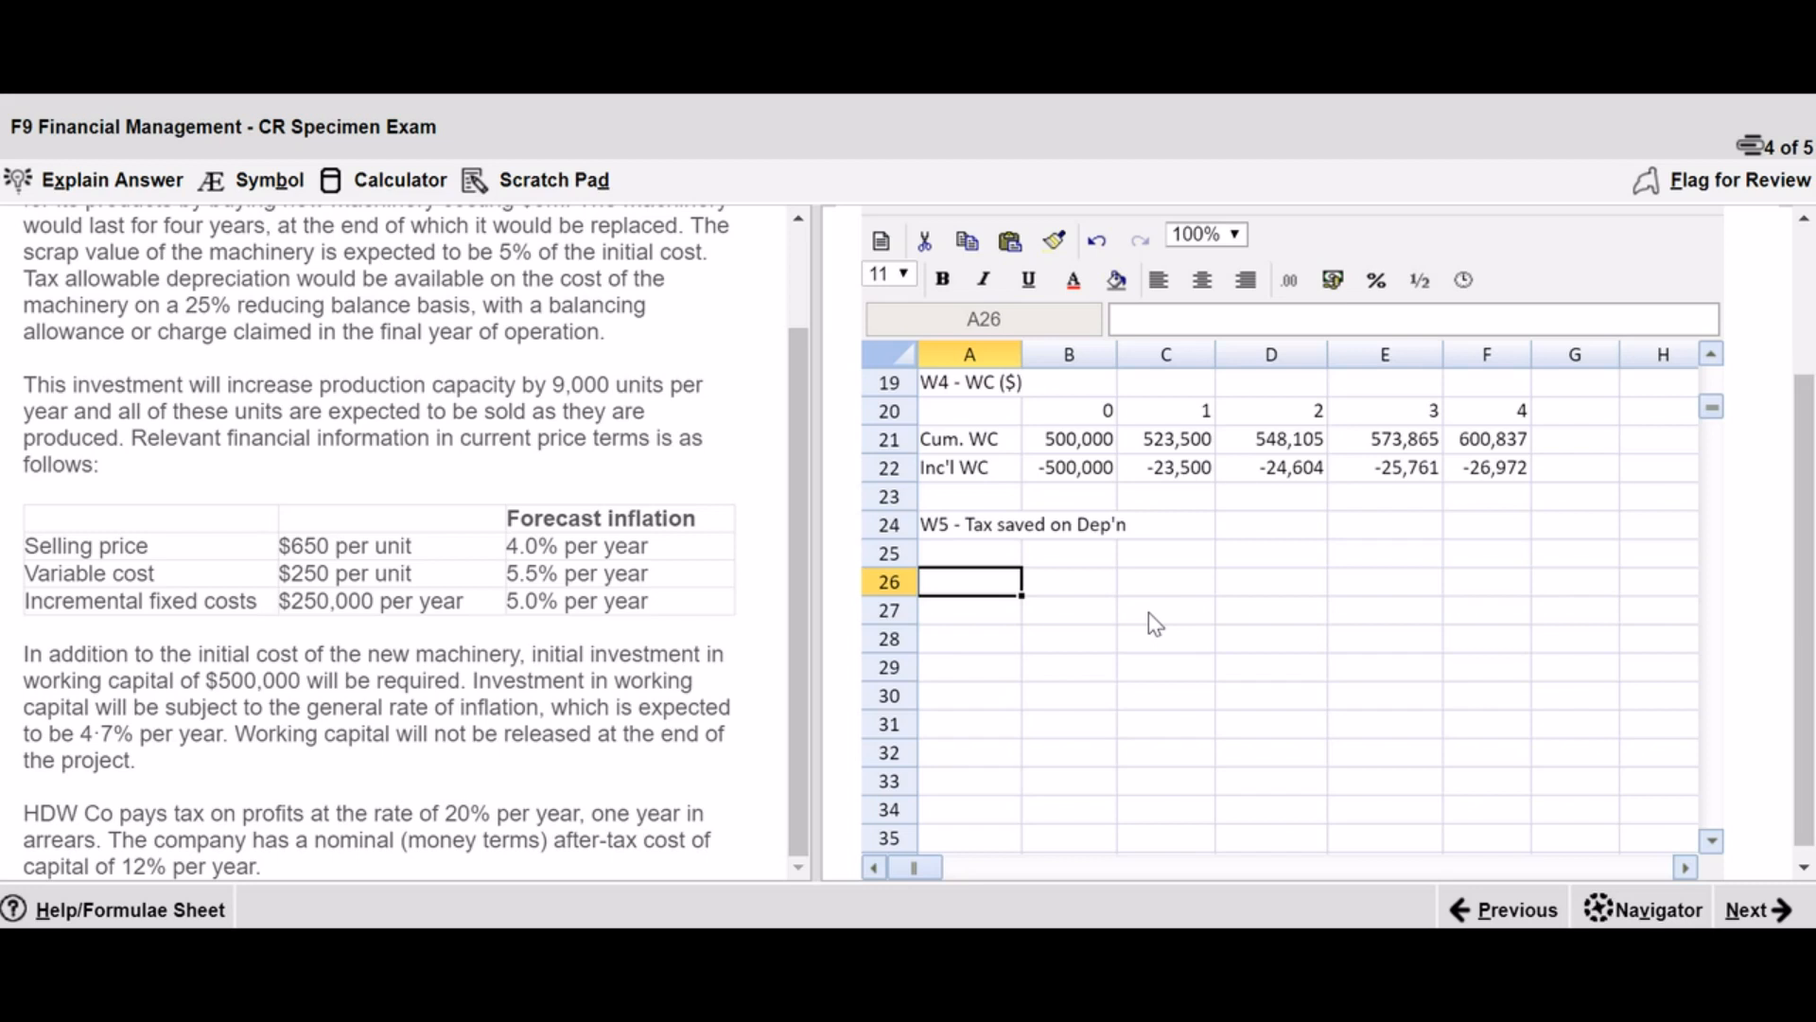
{"action": "type", "text": "2"}
{"action": "key", "text": "Return"}
{"action": "type", "text": "3"}
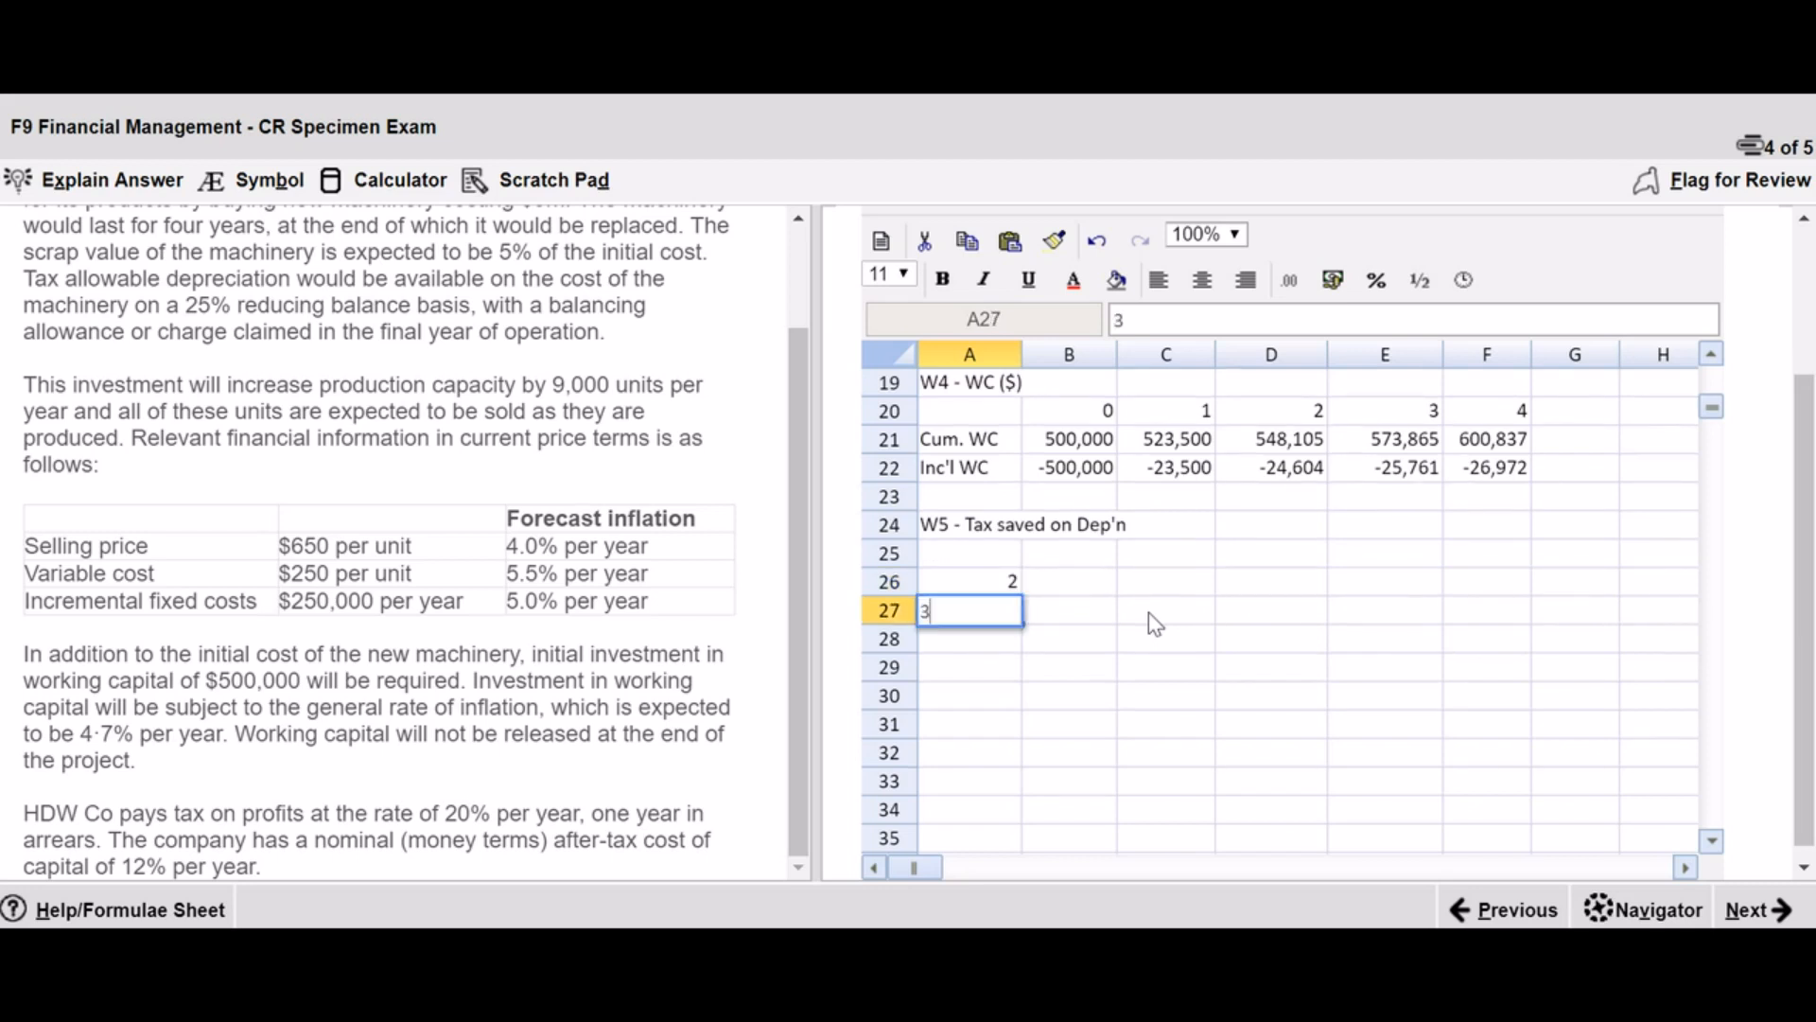
{"action": "key", "text": "Return"}
{"action": "type", "text": "4"}
{"action": "key", "text": "Return"}
{"action": "type", "text": "5"}
{"action": "key", "text": "Return"}
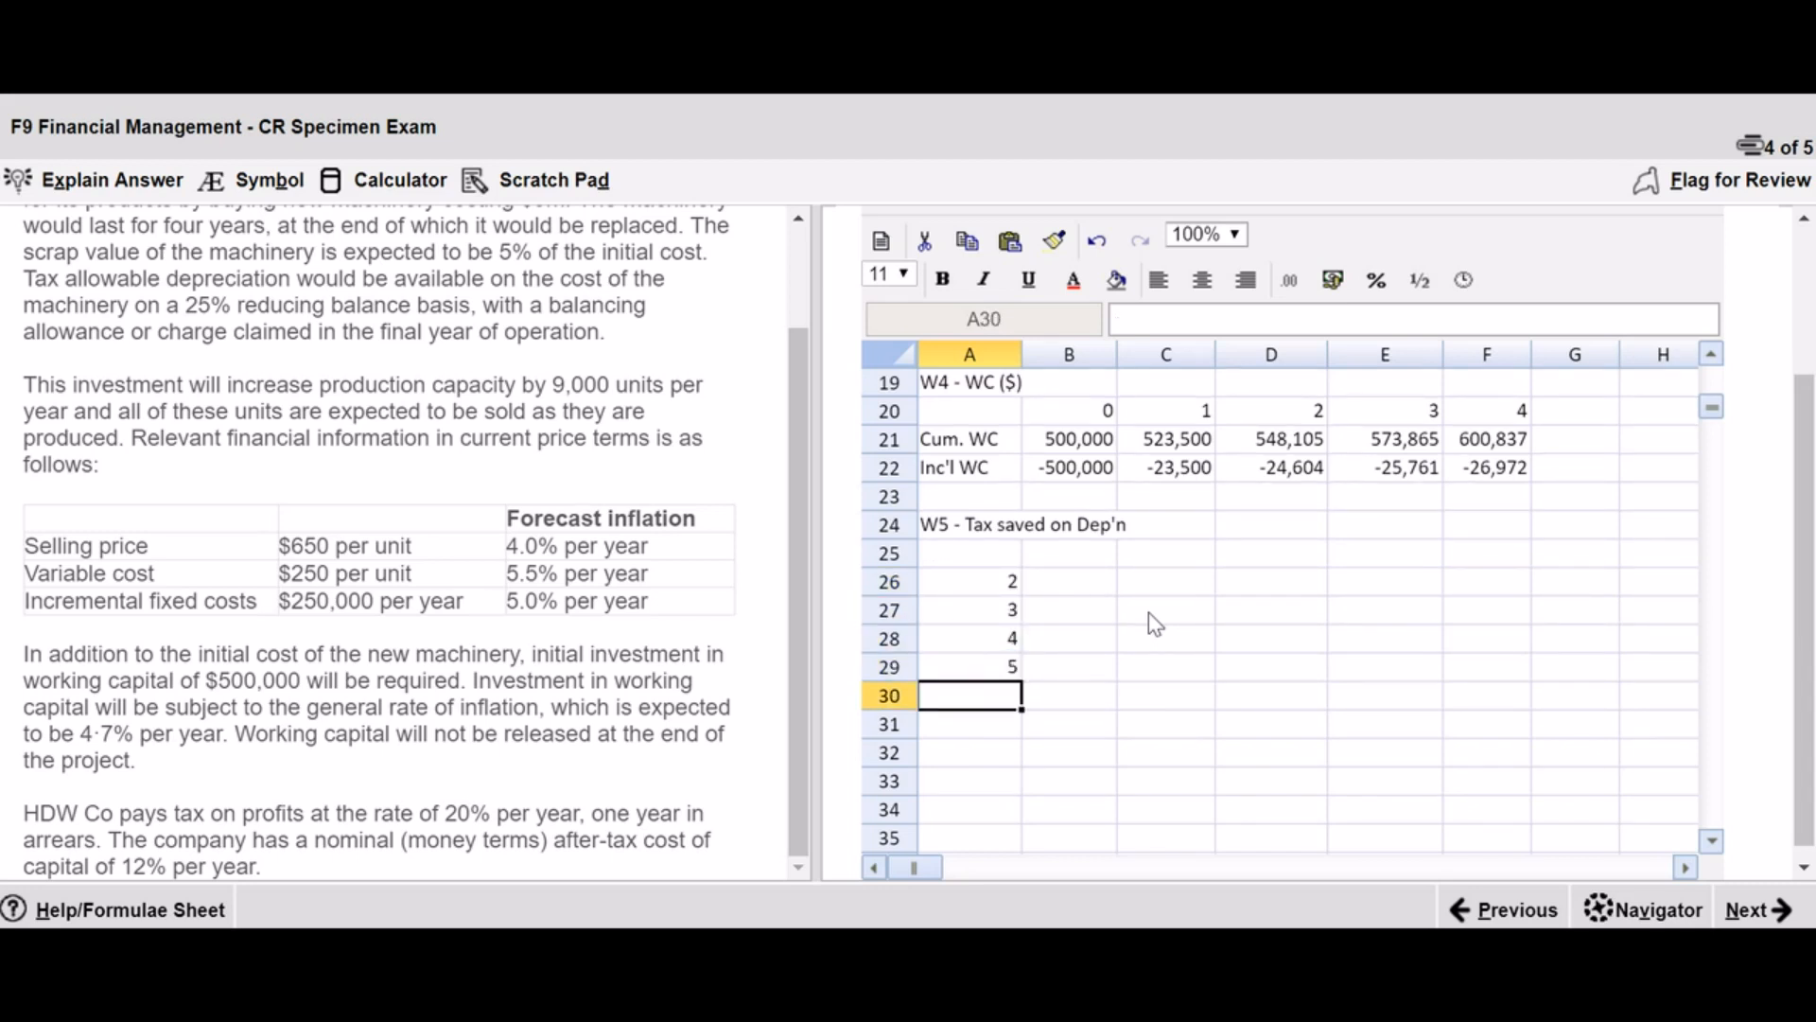
- Label A32 "Investment" and enter the machinery cost of 5000000 in B32
{"action": "key", "text": "Return"}
{"action": "key", "text": "Return"}
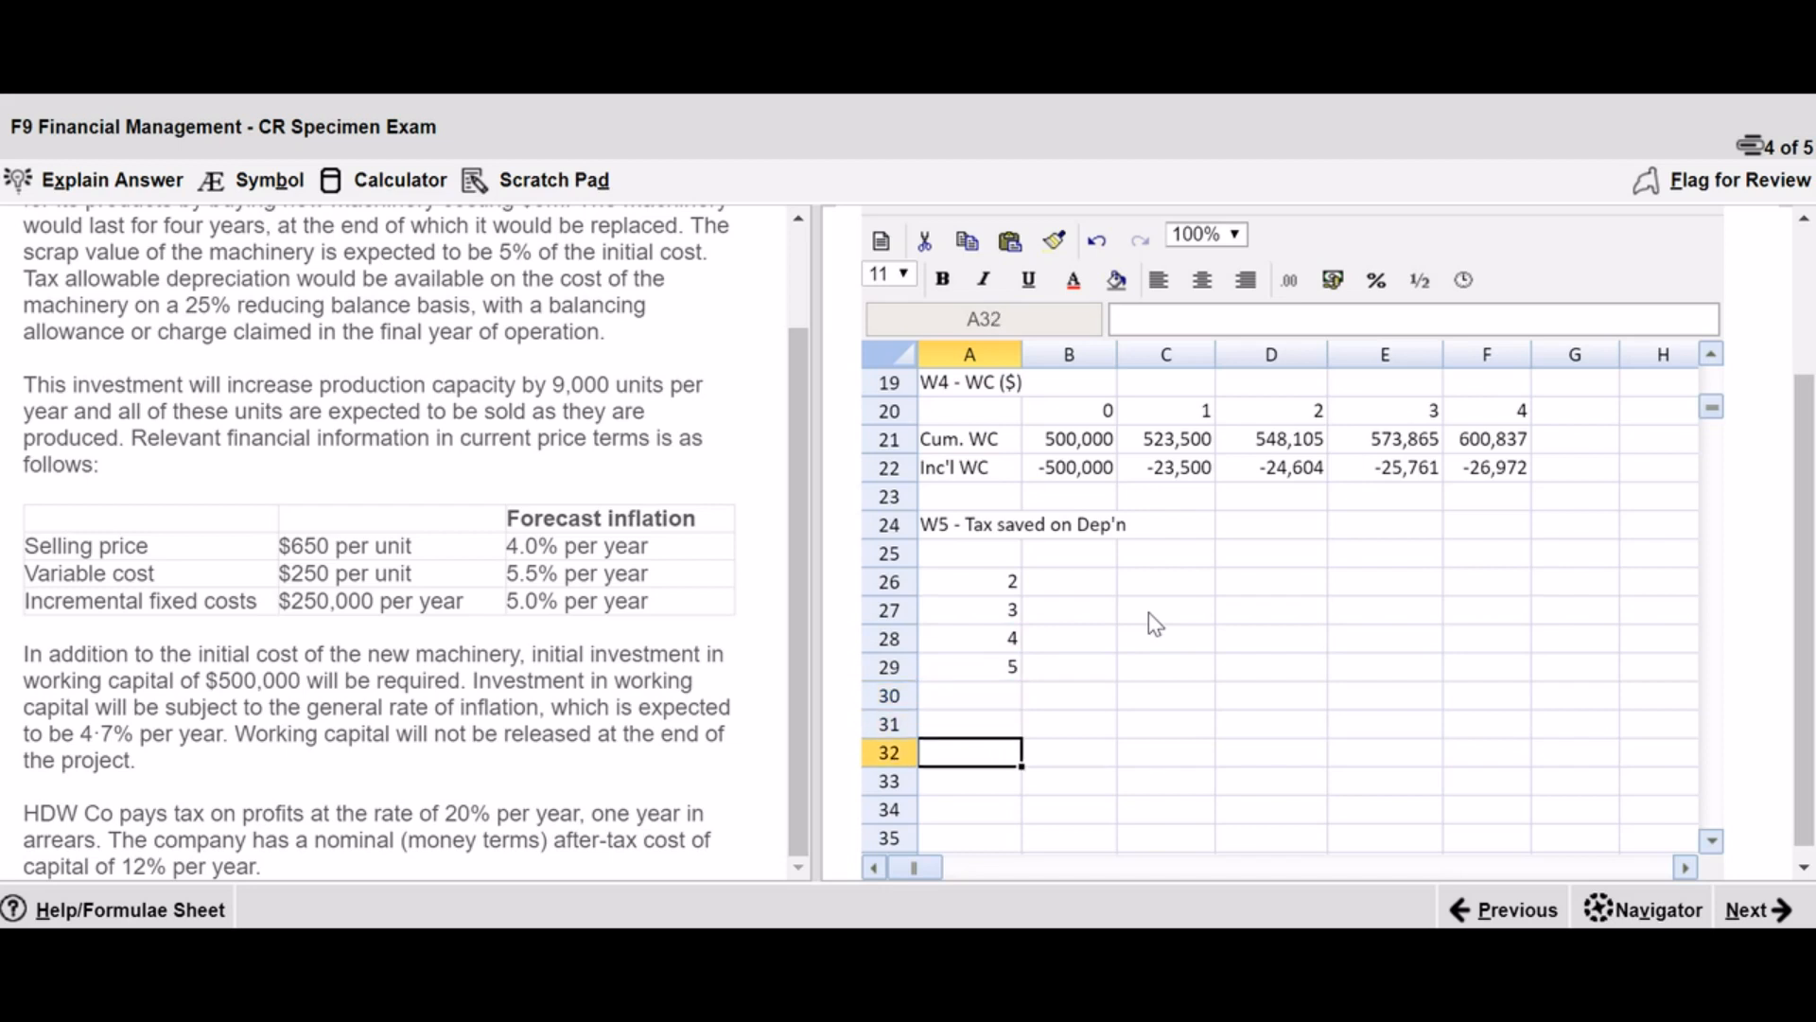
{"action": "type", "text": "Investment"}
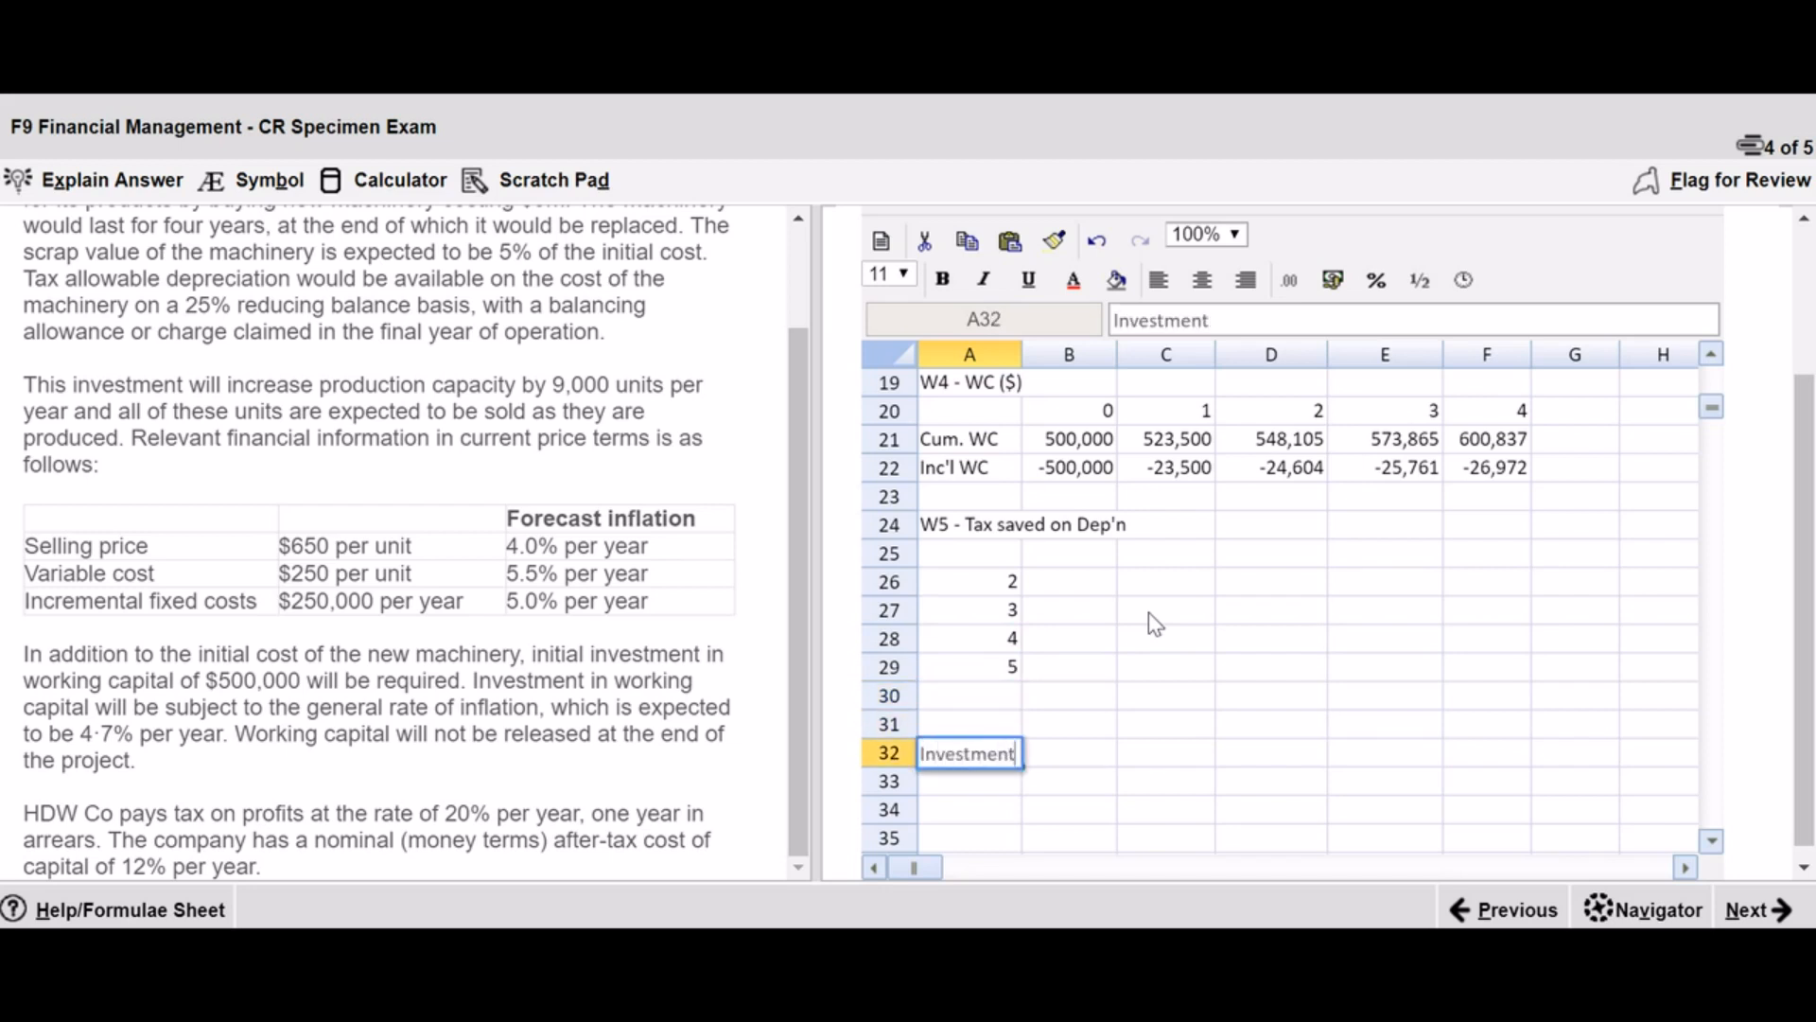
{"action": "key", "text": "Tab"}
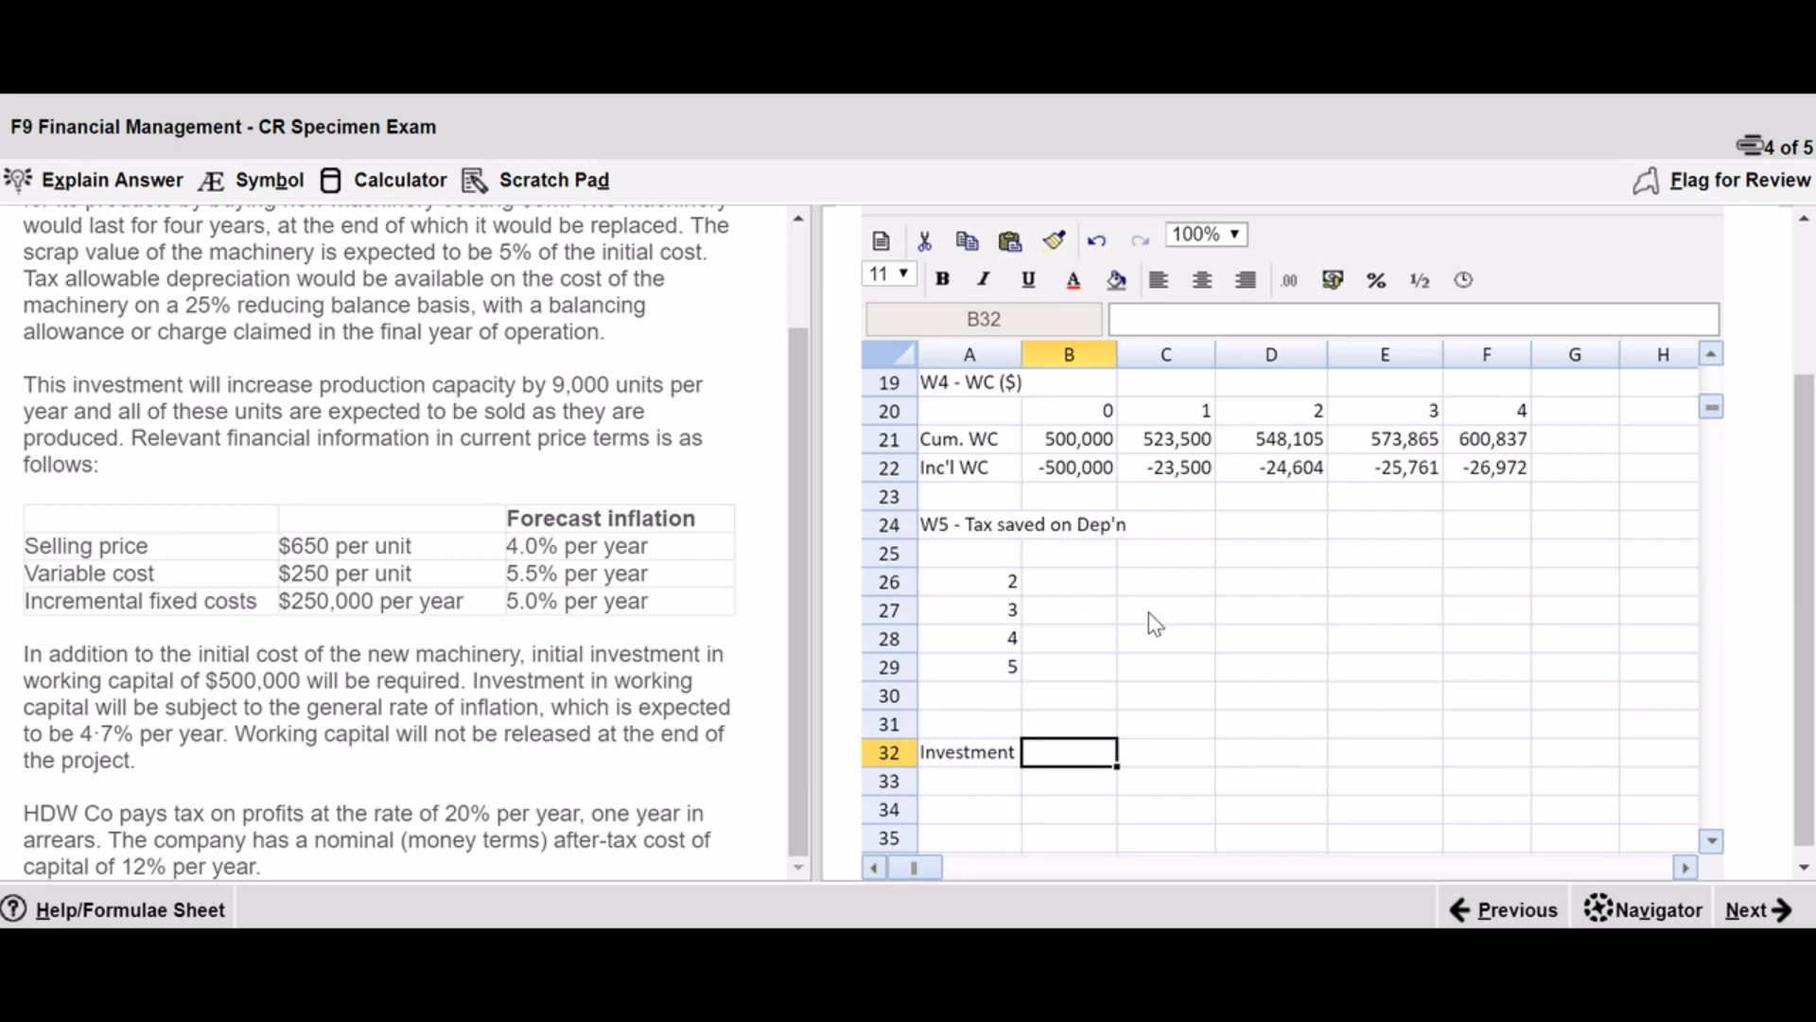
{"action": "scroll", "coordinate": [804, 388], "scroll_direction": "up", "scroll_amount": 3}
{"action": "left_click_drag", "start_coordinate": [801, 366], "coordinate": [794, 437]}
{"action": "type", "text": "5000000"}
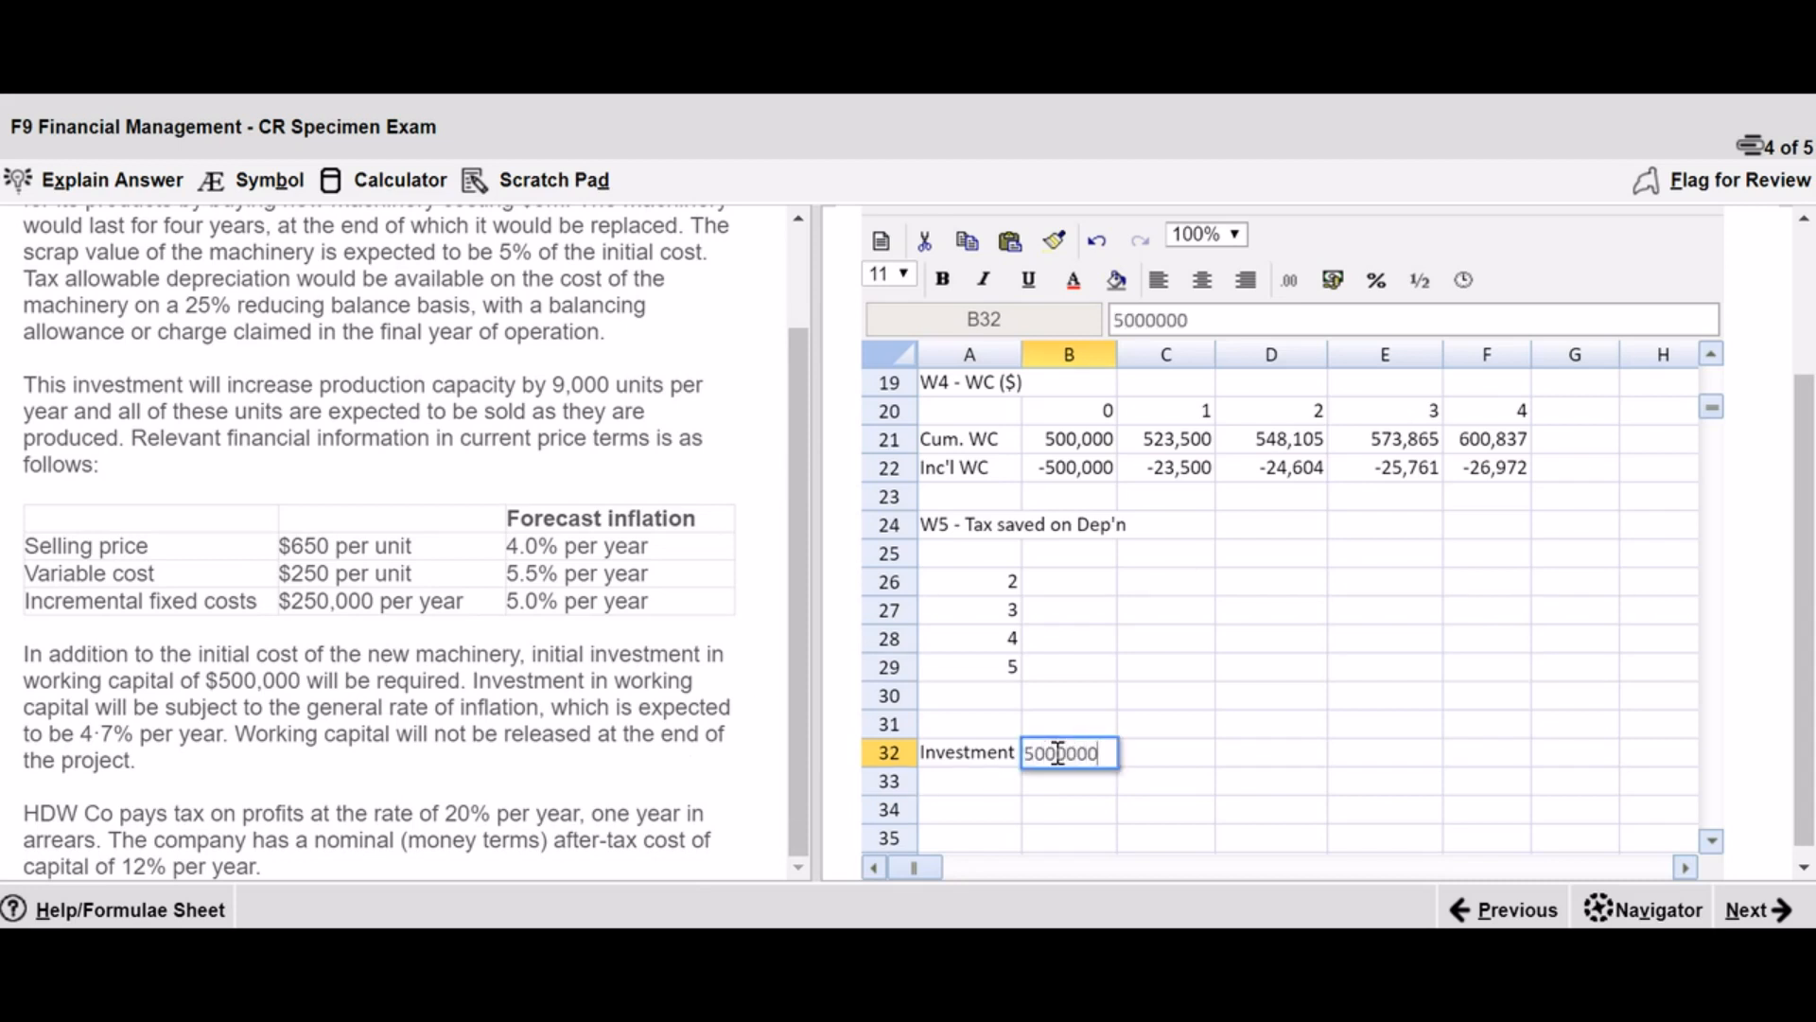
{"action": "key", "text": "Return"}
- Label A33 "Scrap" and calculate the scrap value in B33 with =B32*5%
{"action": "key", "text": "Left"}
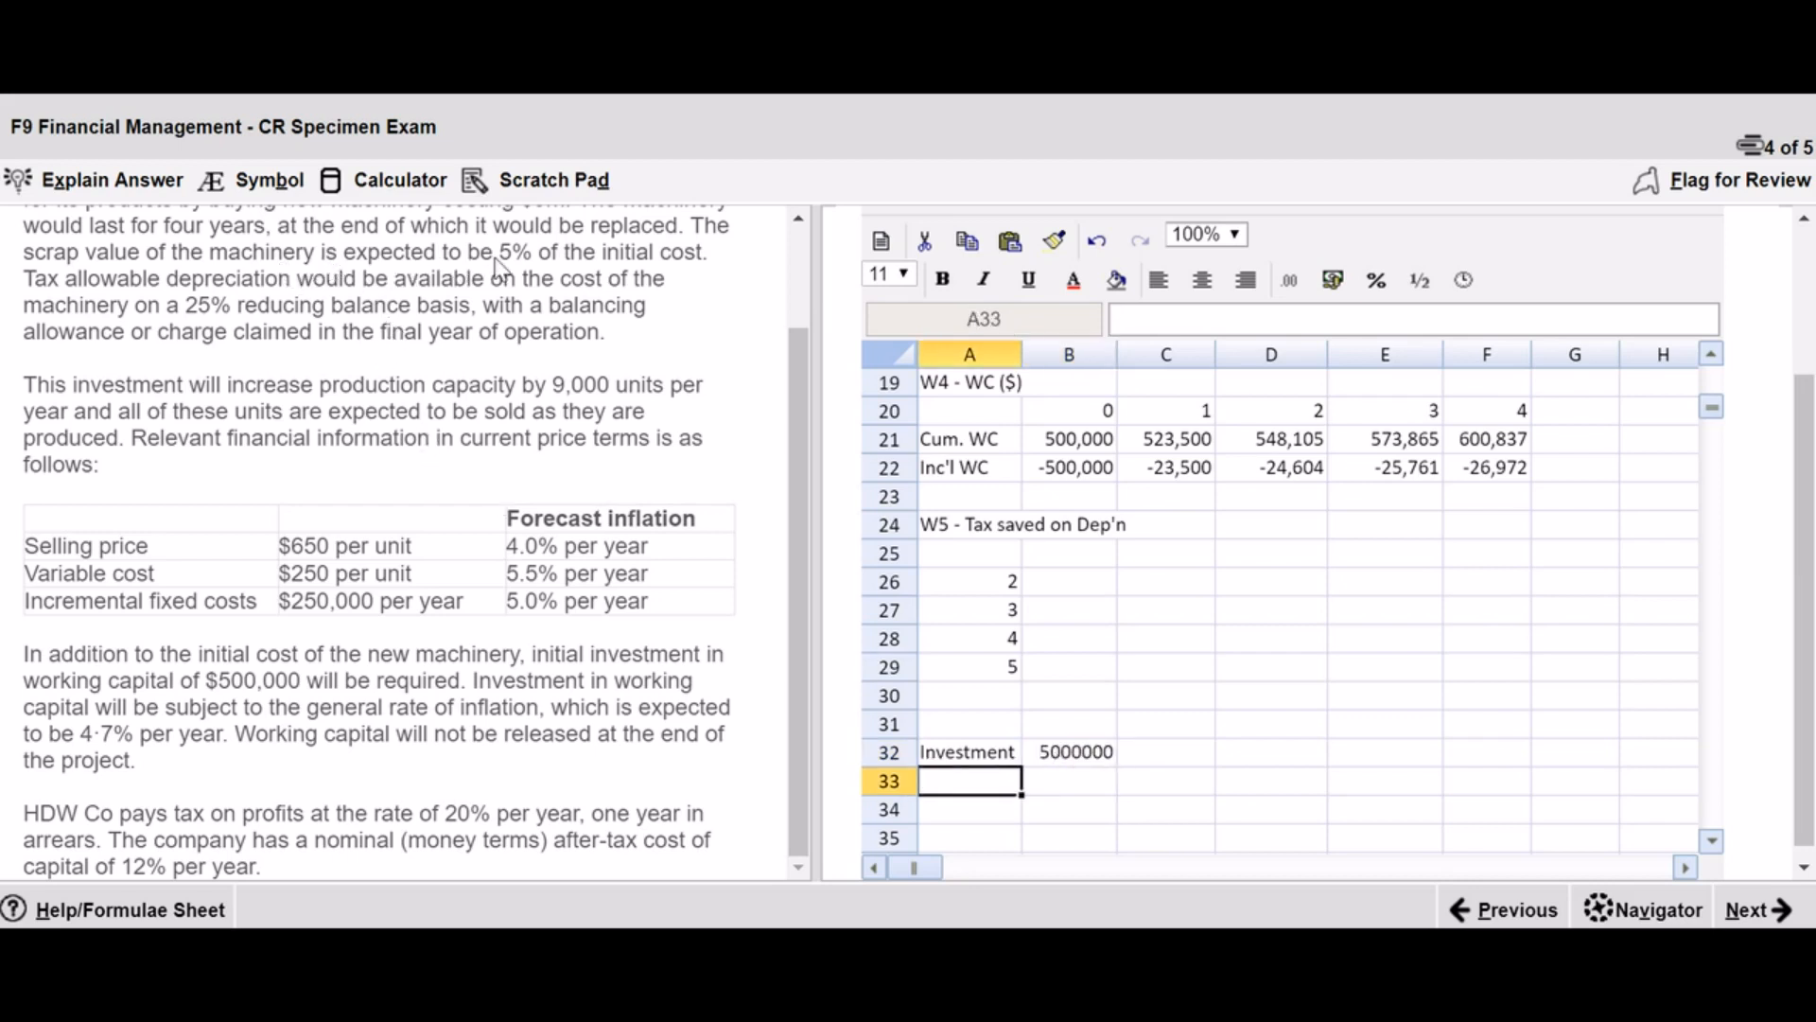
{"action": "type", "text": "Scrap"}
{"action": "key", "text": "Tab"}
{"action": "type", "text": "=b32*"}
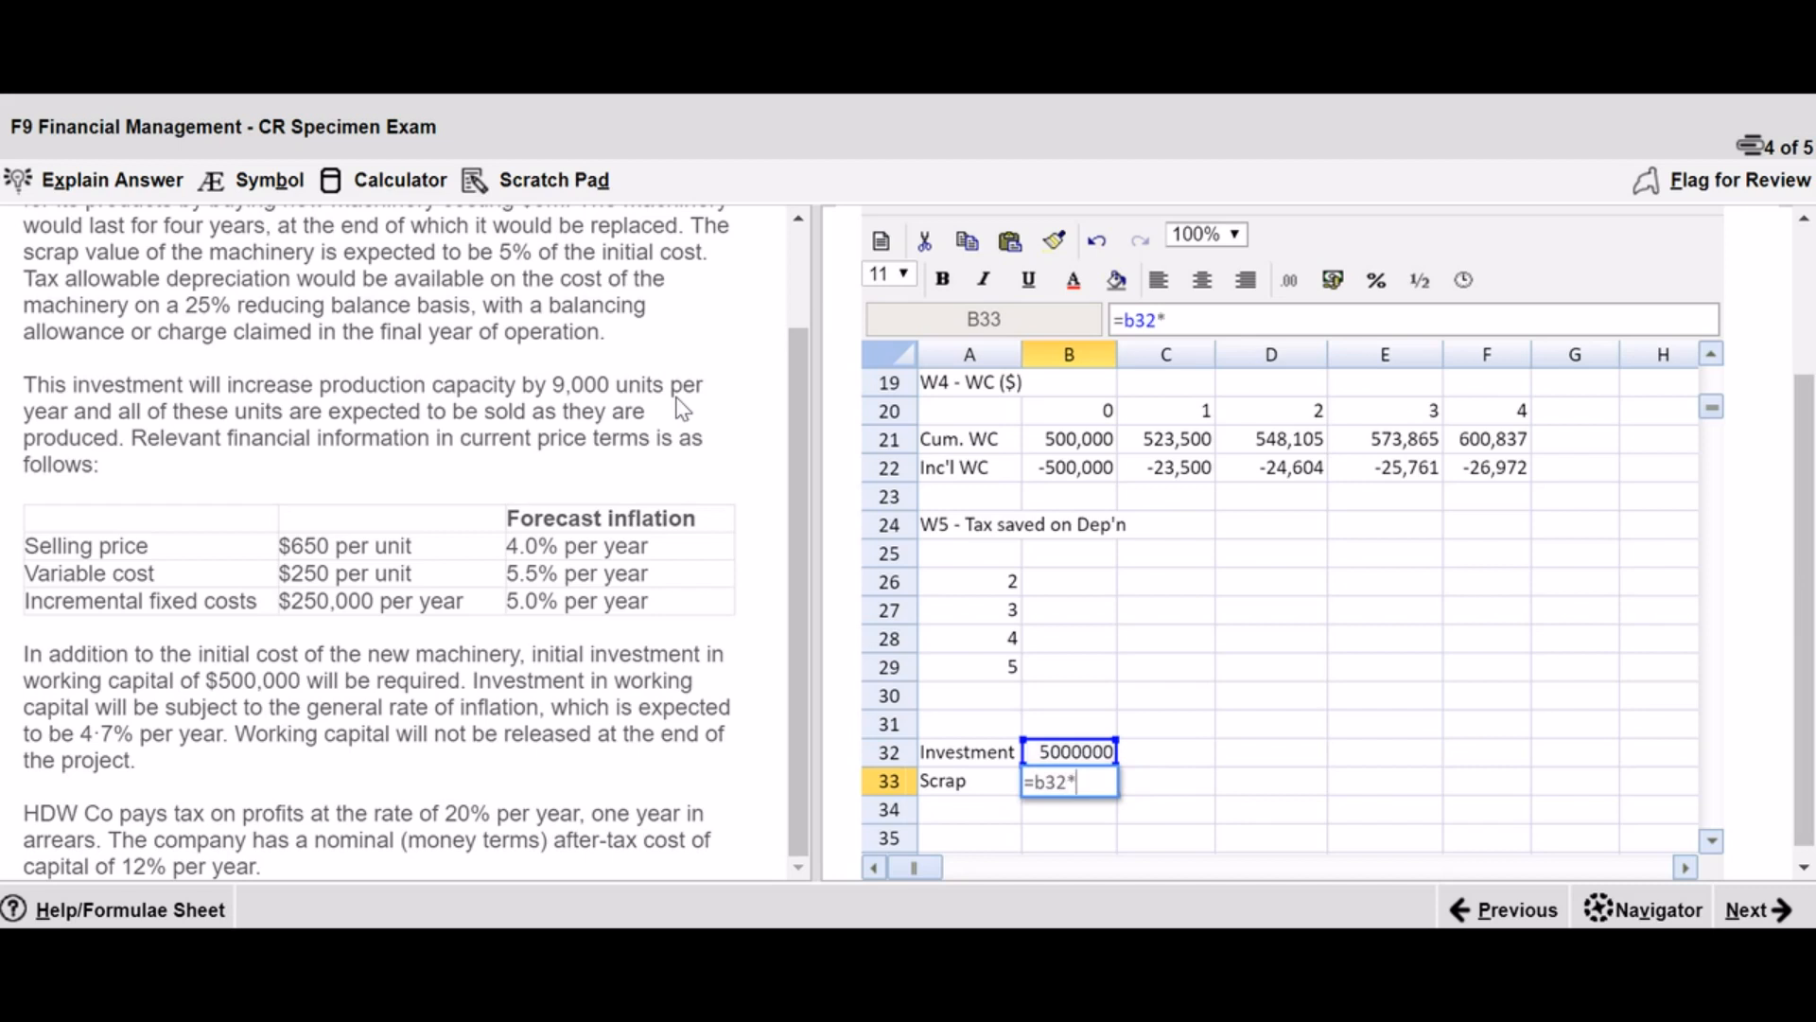
{"action": "type", "text": "5%"}
{"action": "key", "text": "Return"}
{"action": "key", "text": "Up"}
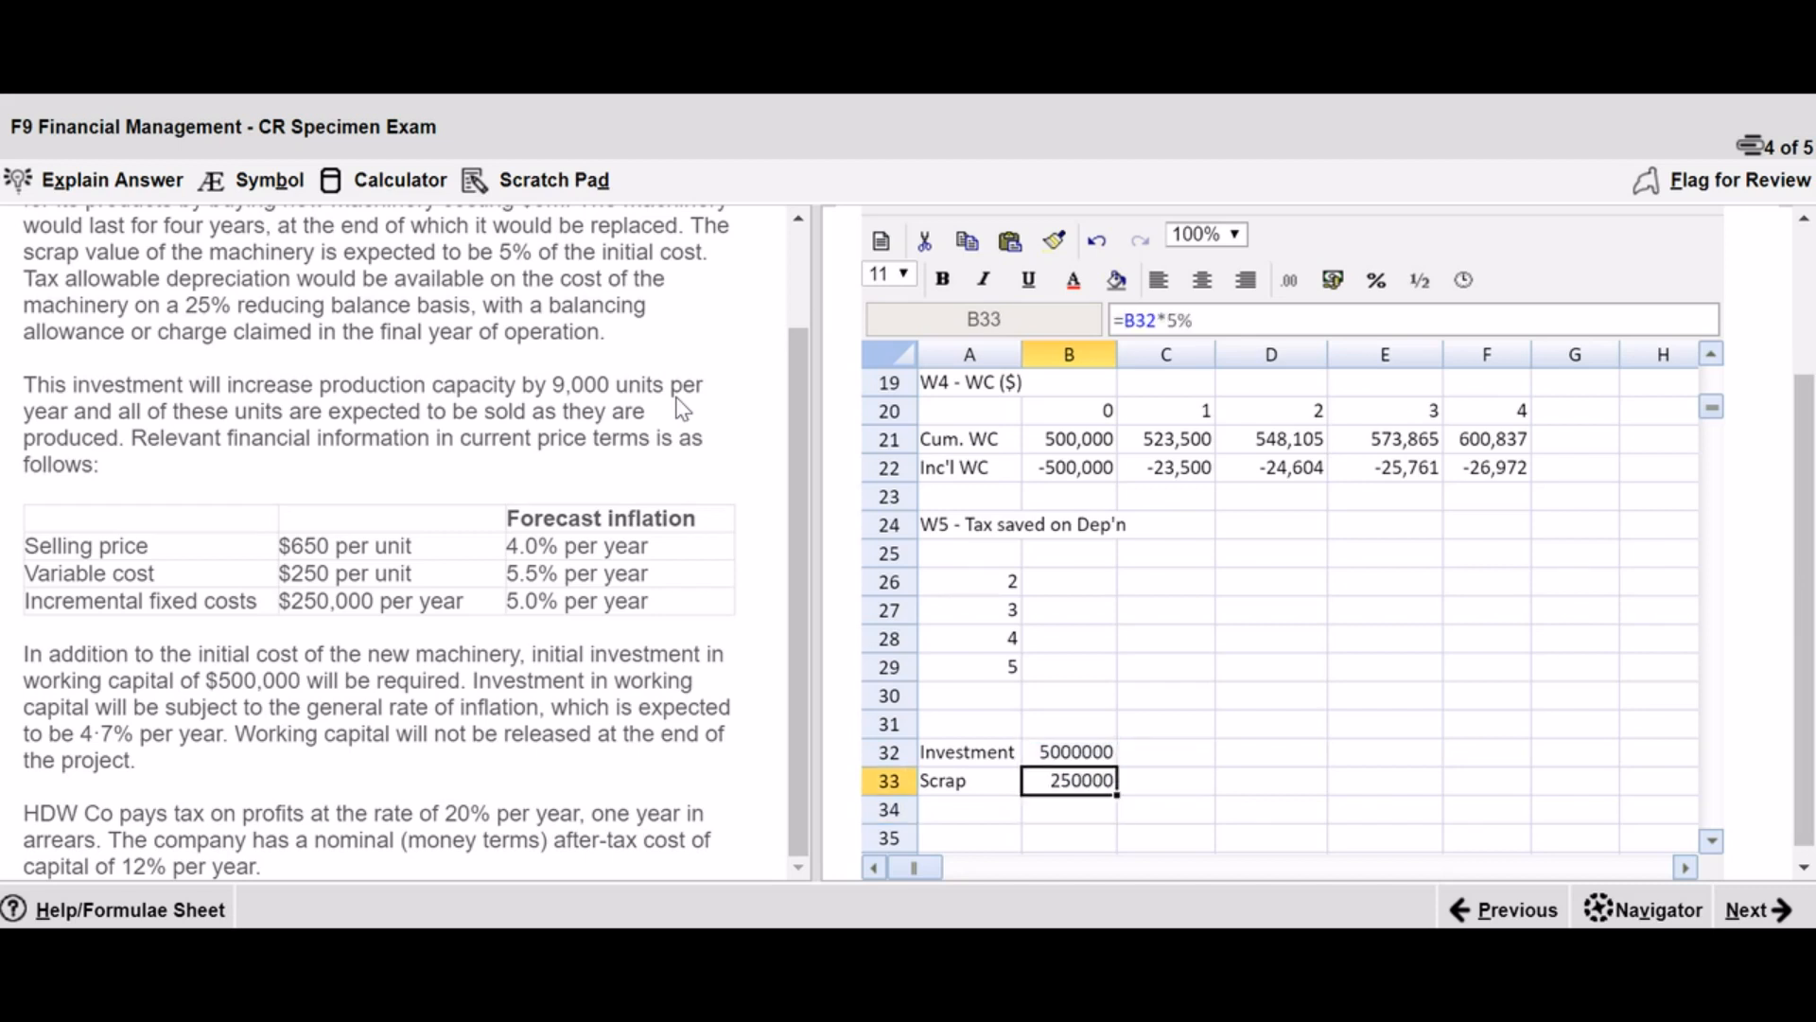
- Calculate the year 2 tax saved on depreciation in B26 with =B32*.25*.2
{"action": "left_click", "coordinate": [1062, 589]}
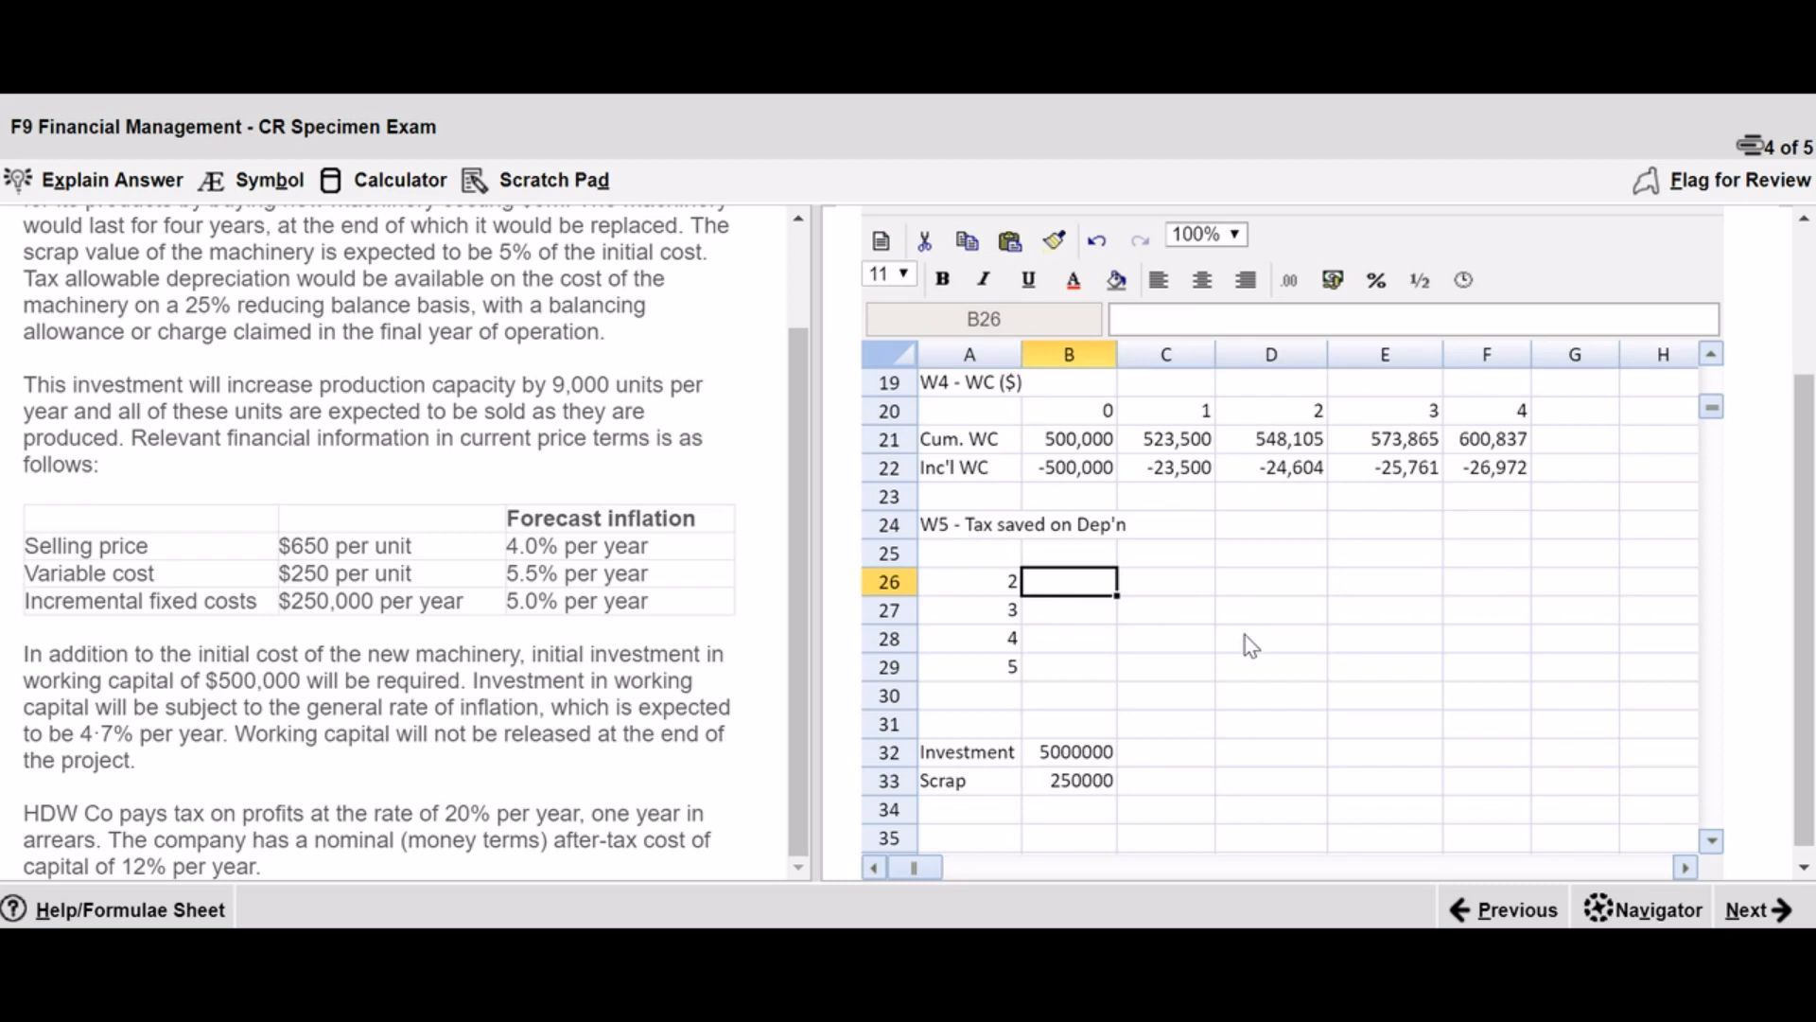
{"action": "type", "text": "="}
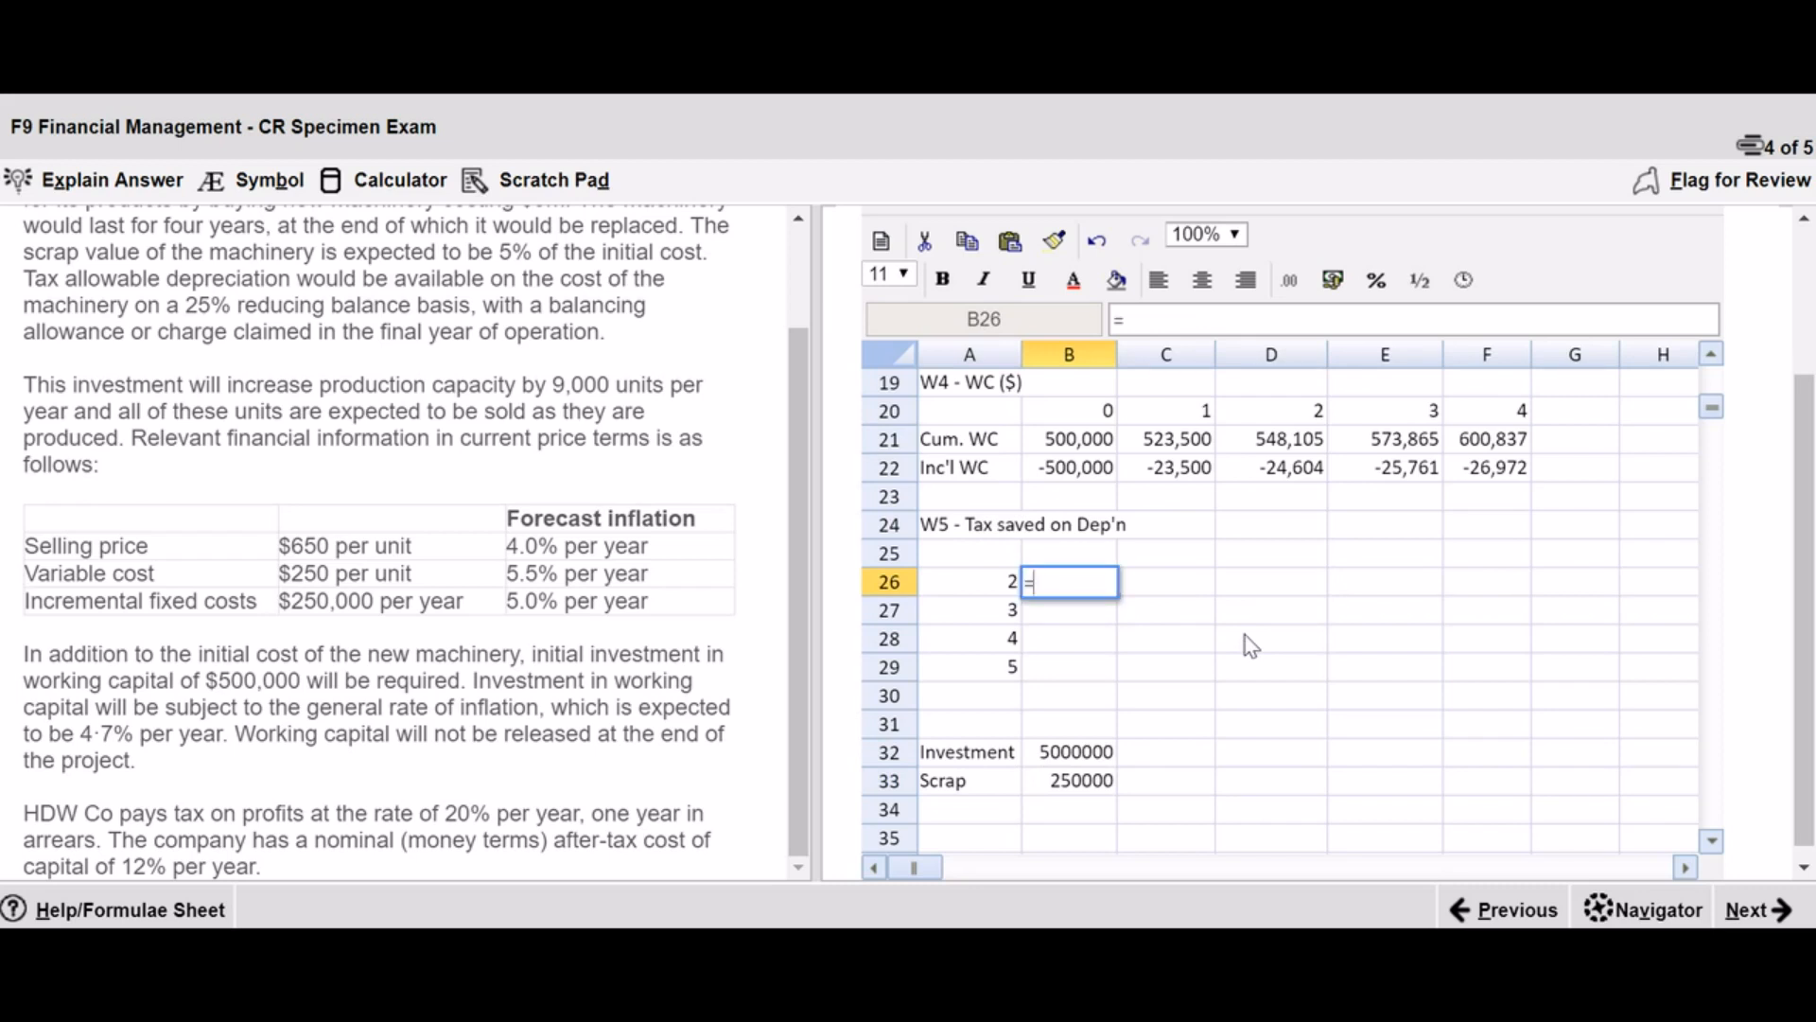
{"action": "type", "text": "b32"}
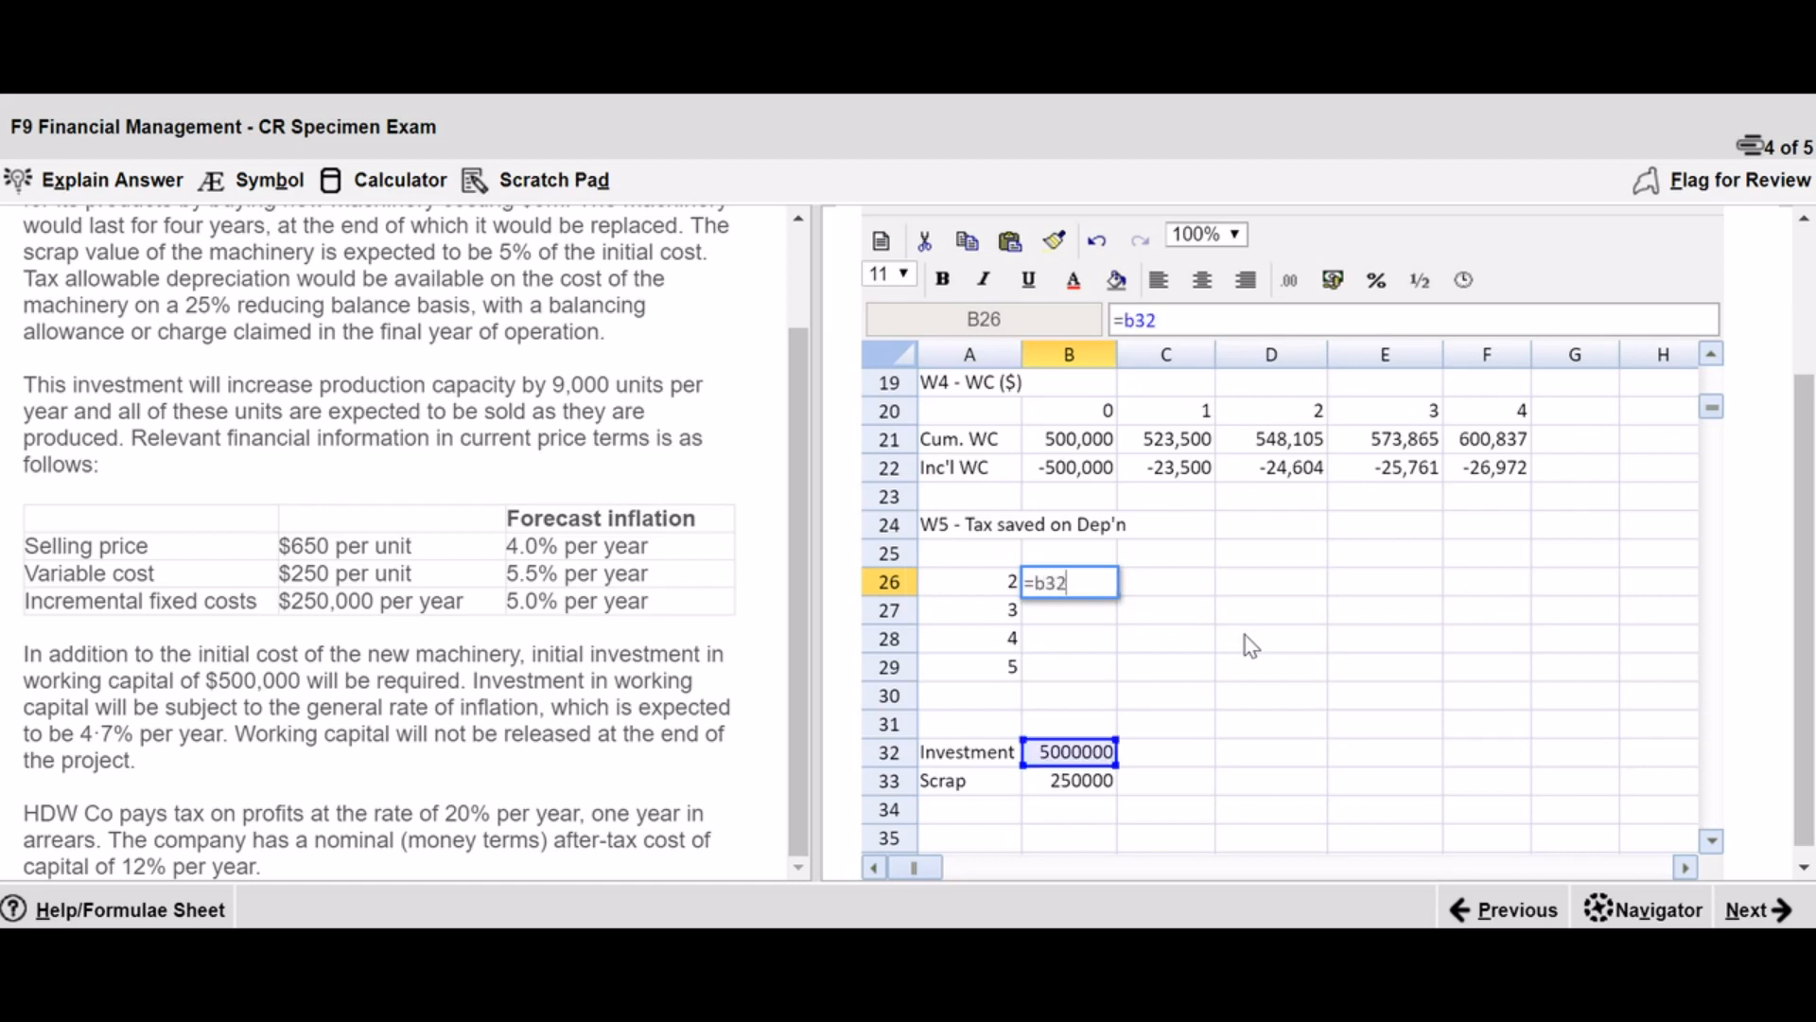
{"action": "type", "text": "*"}
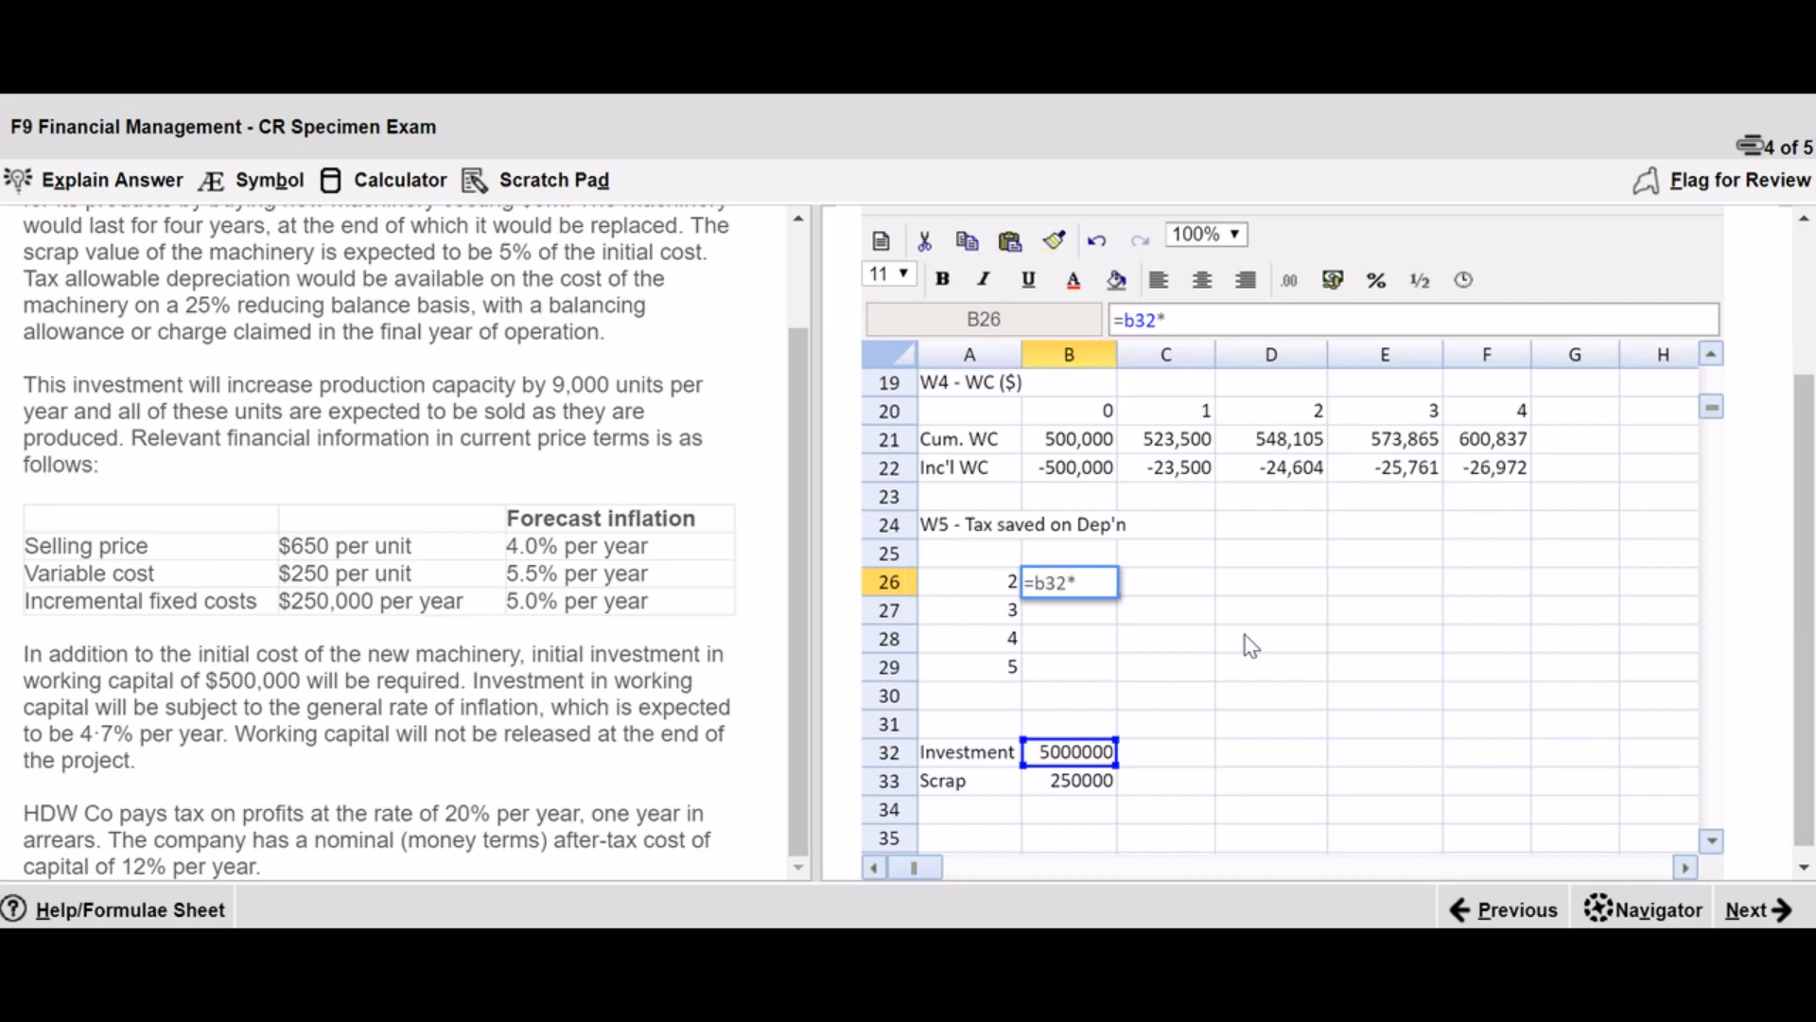
{"action": "type", "text": ".25*.2"}
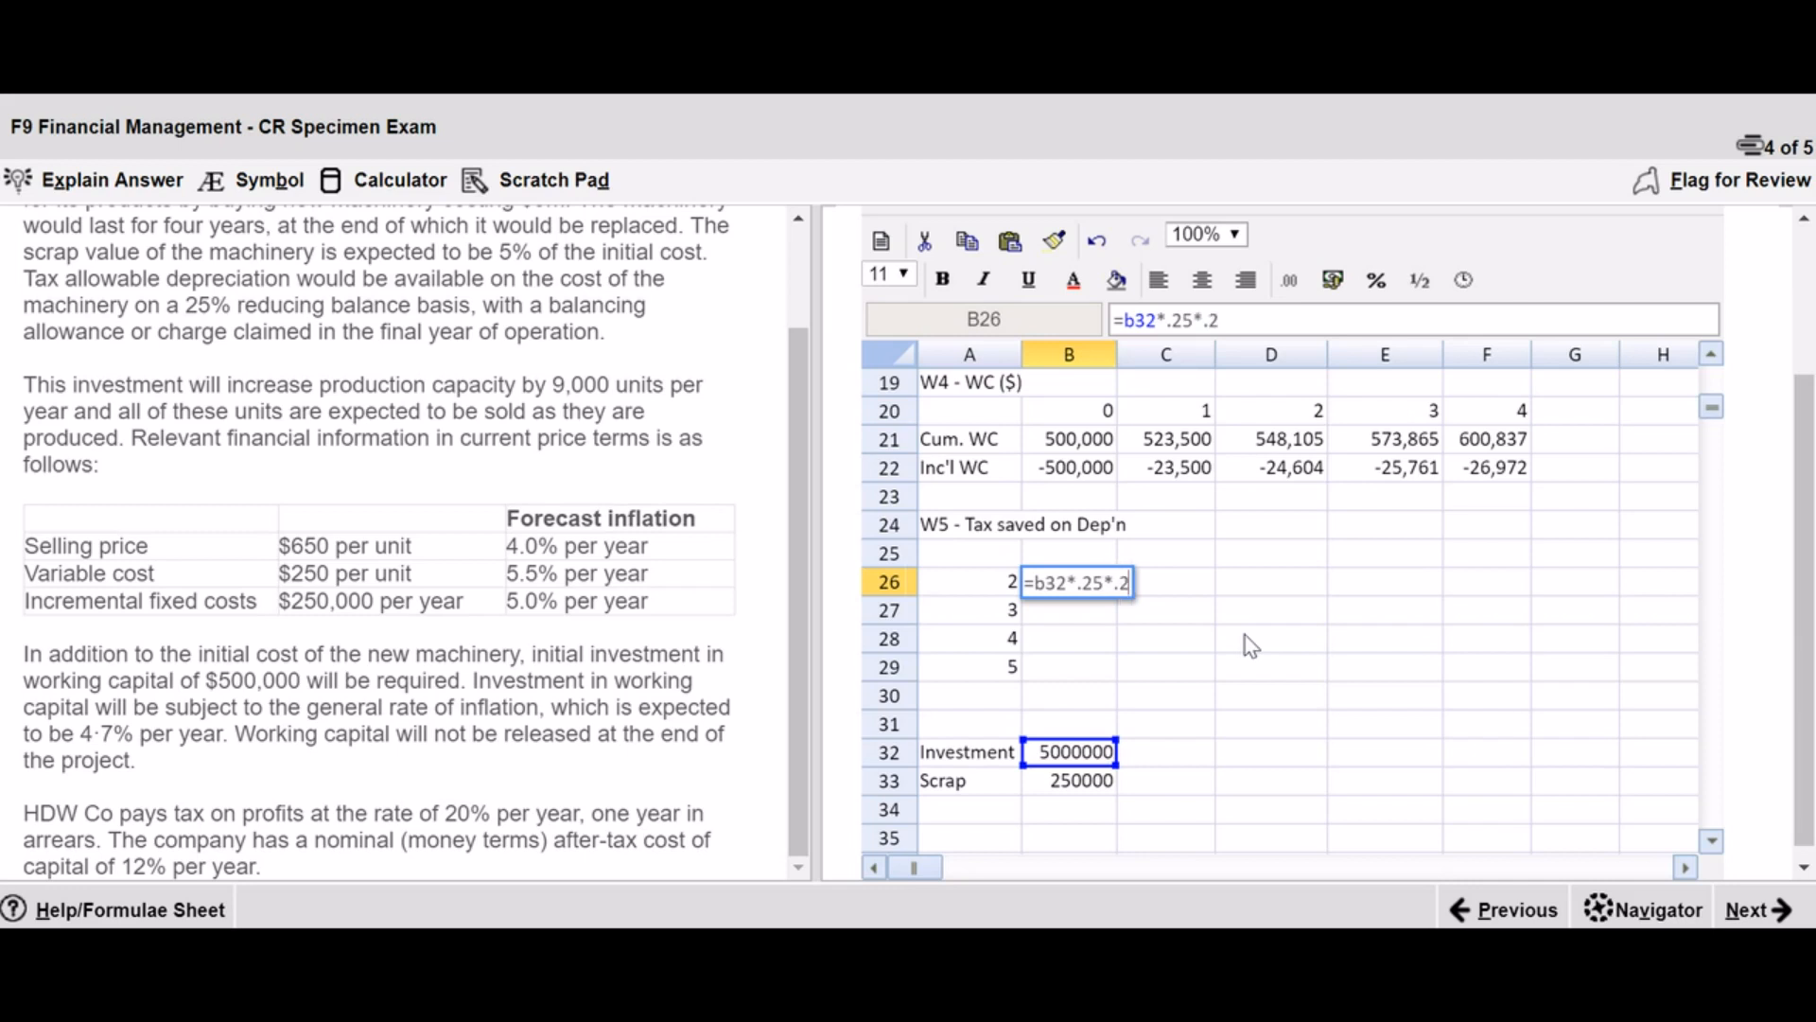
{"action": "key", "text": "Return"}
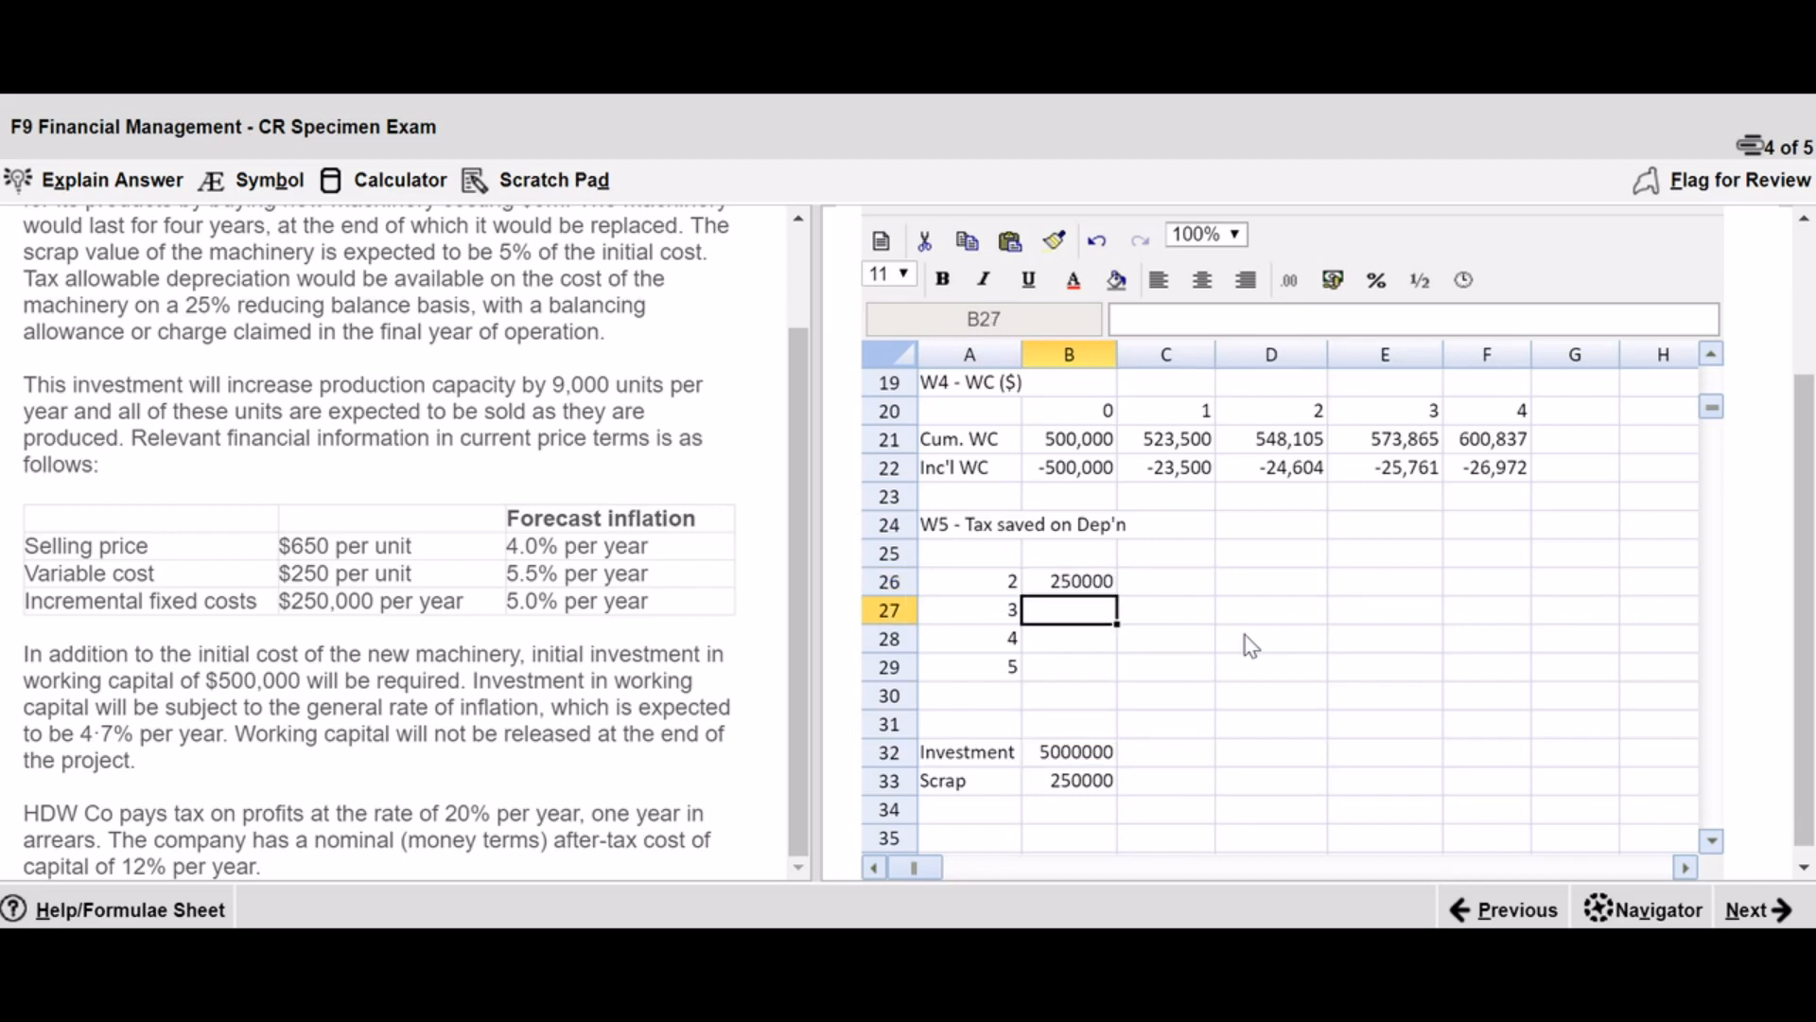
{"action": "key", "text": "Up"}
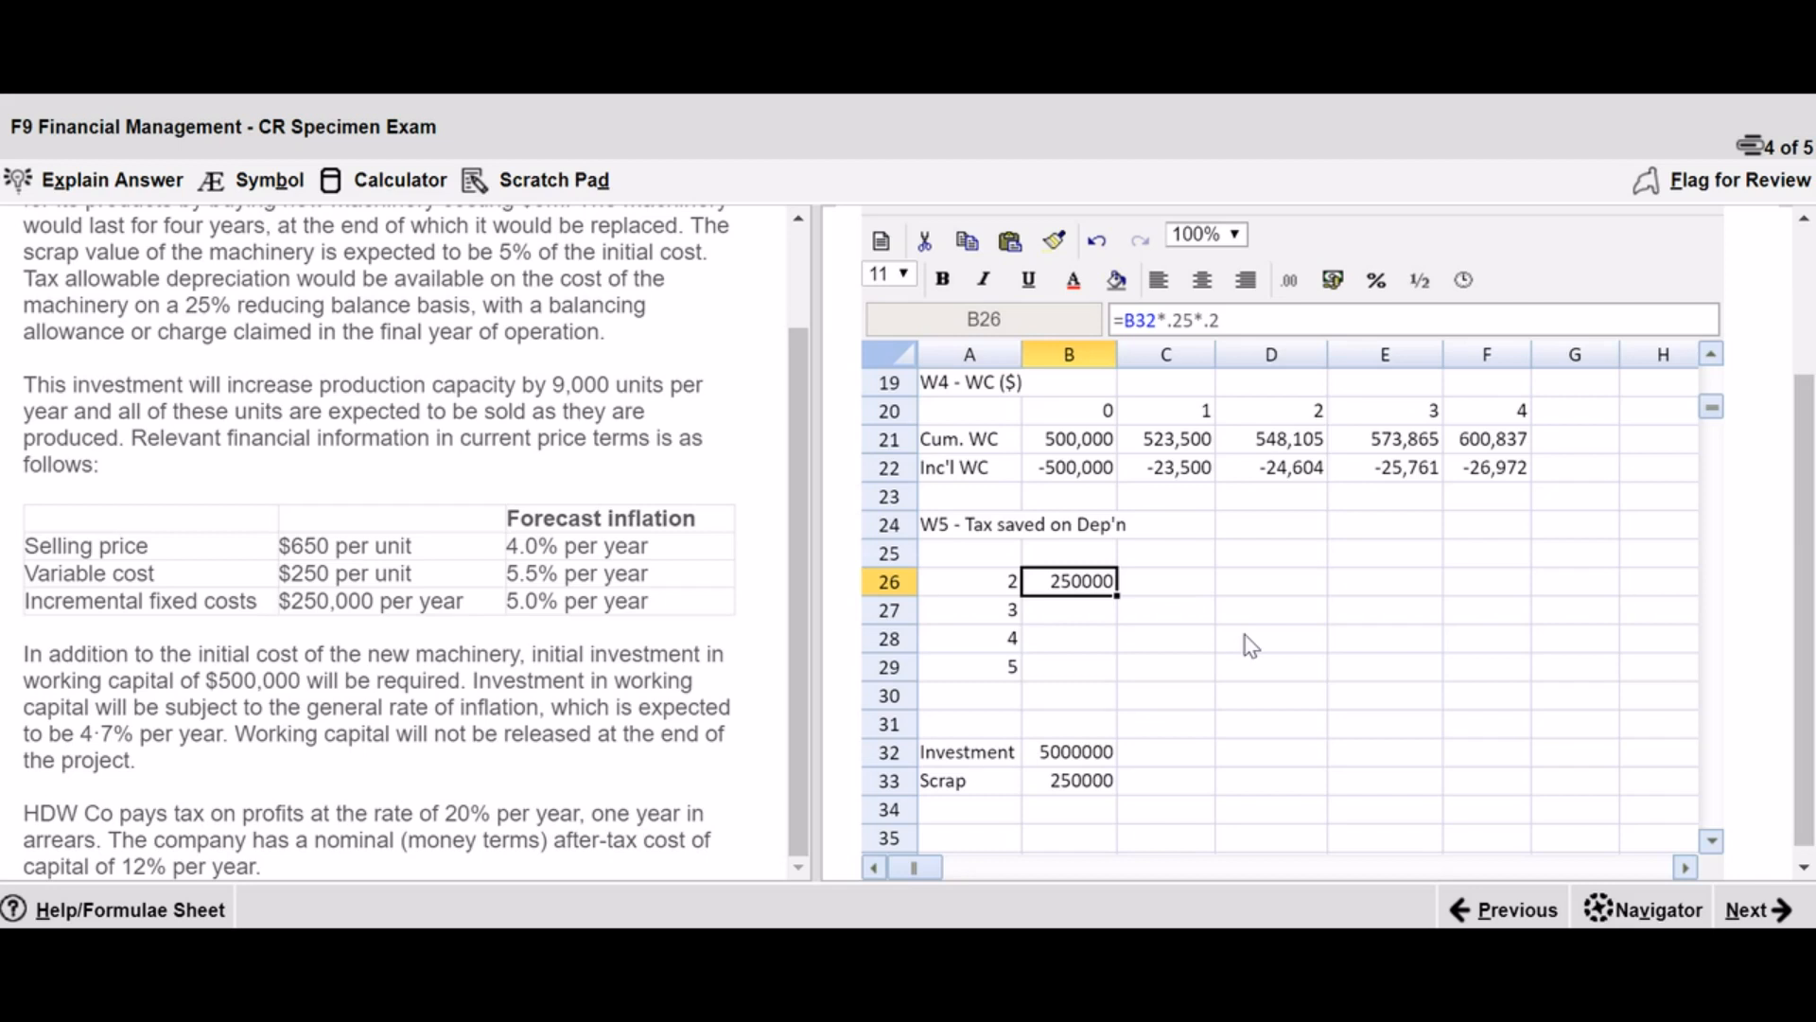
- Calculate the tax saved for years 3 and 4 with =B26*.75 in B27 and =B27*.75 in B28
{"action": "key", "text": "Down"}
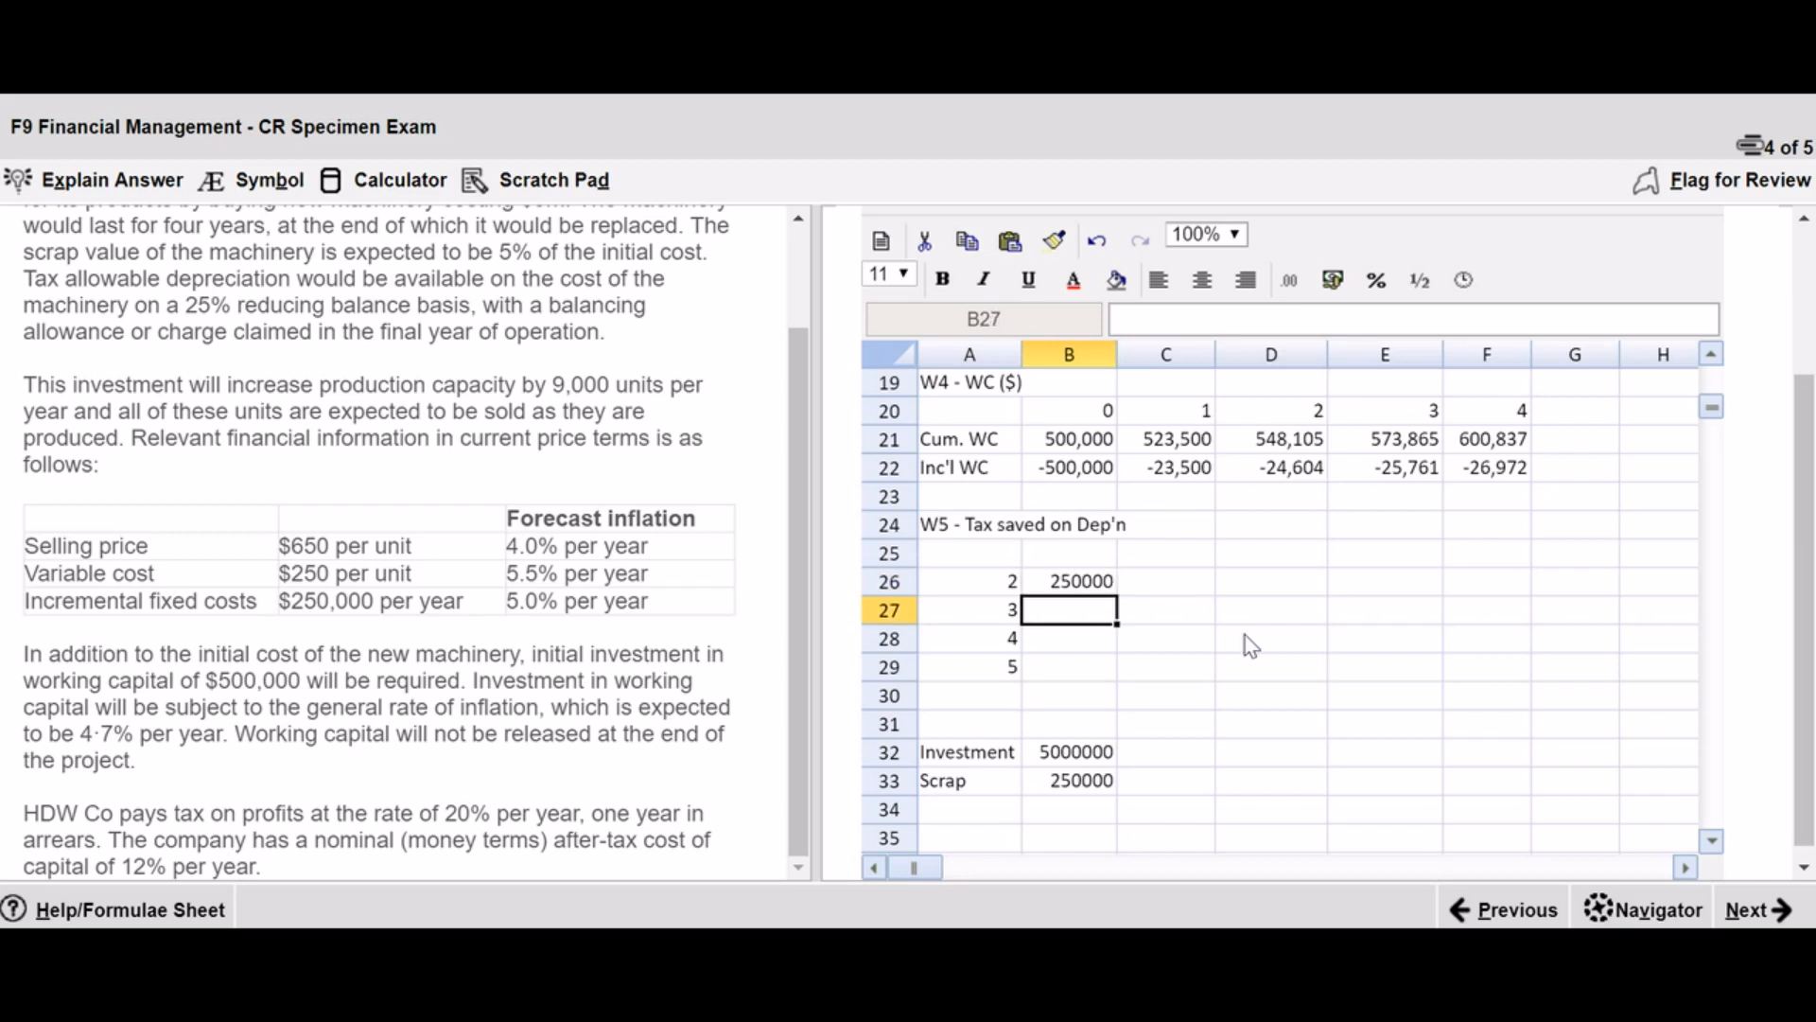
{"action": "type", "text": "=b26*"}
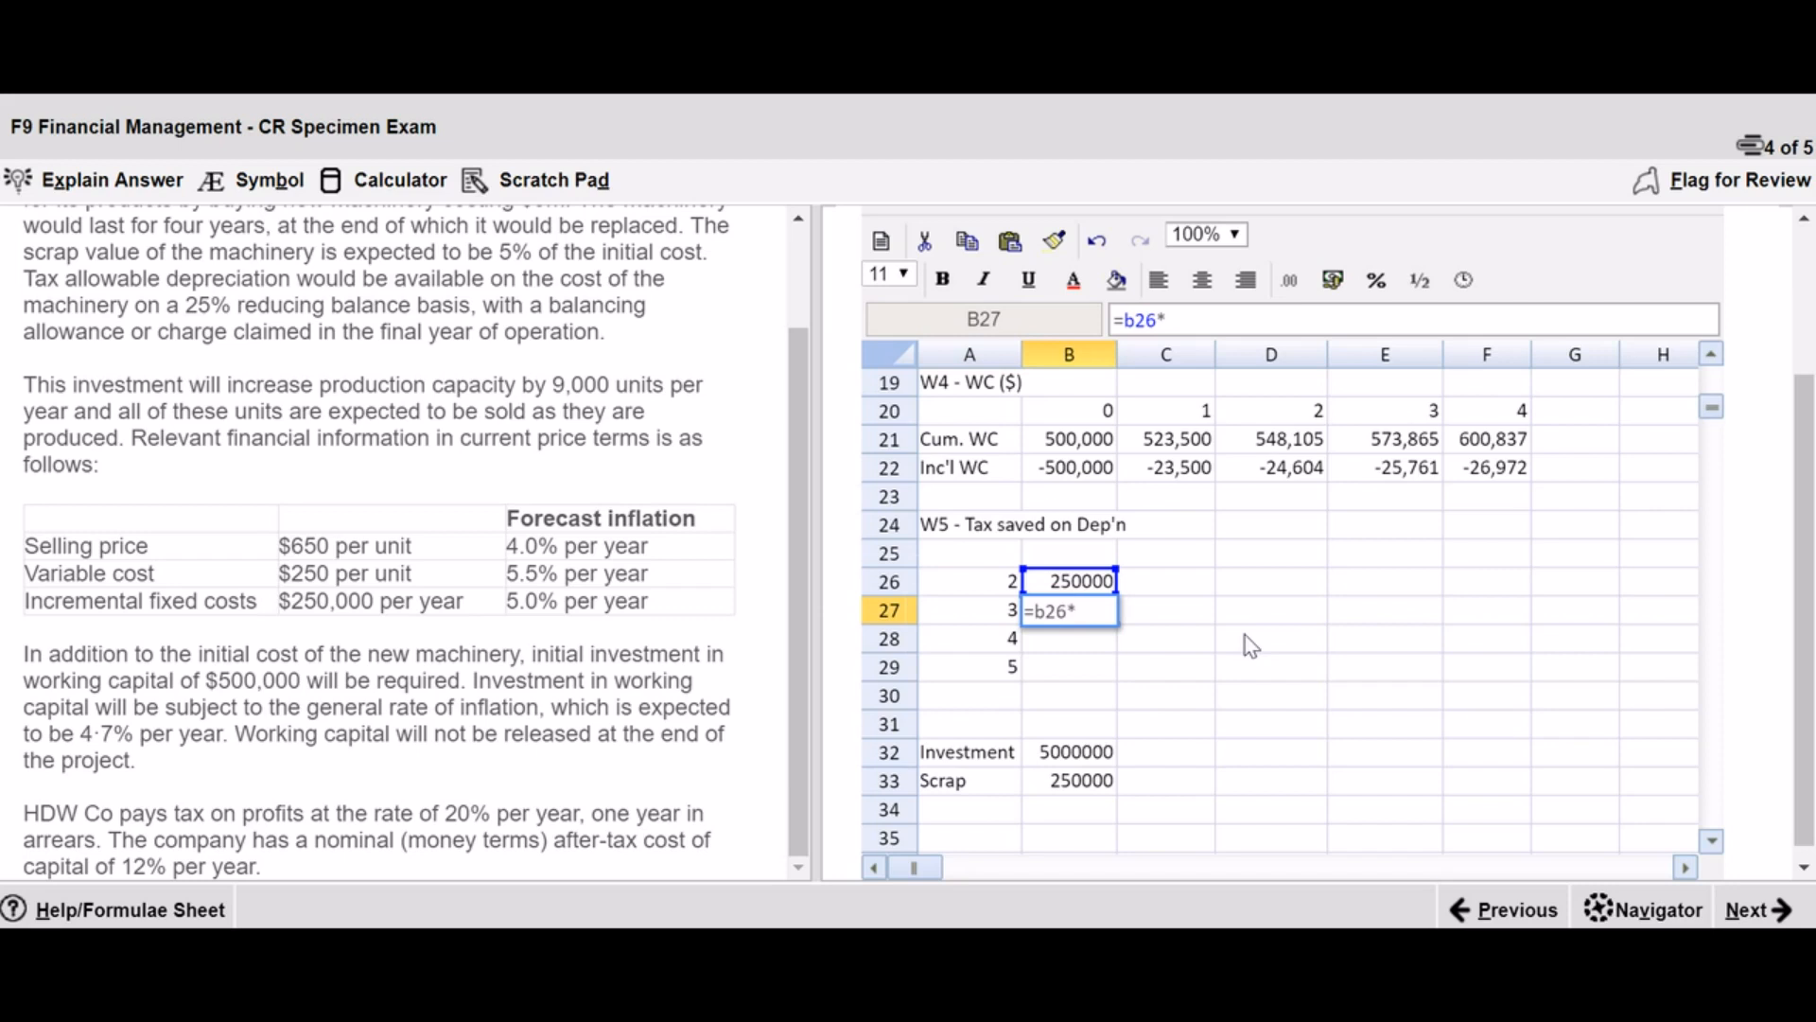
{"action": "type", "text": ".75"}
{"action": "key", "text": "Return"}
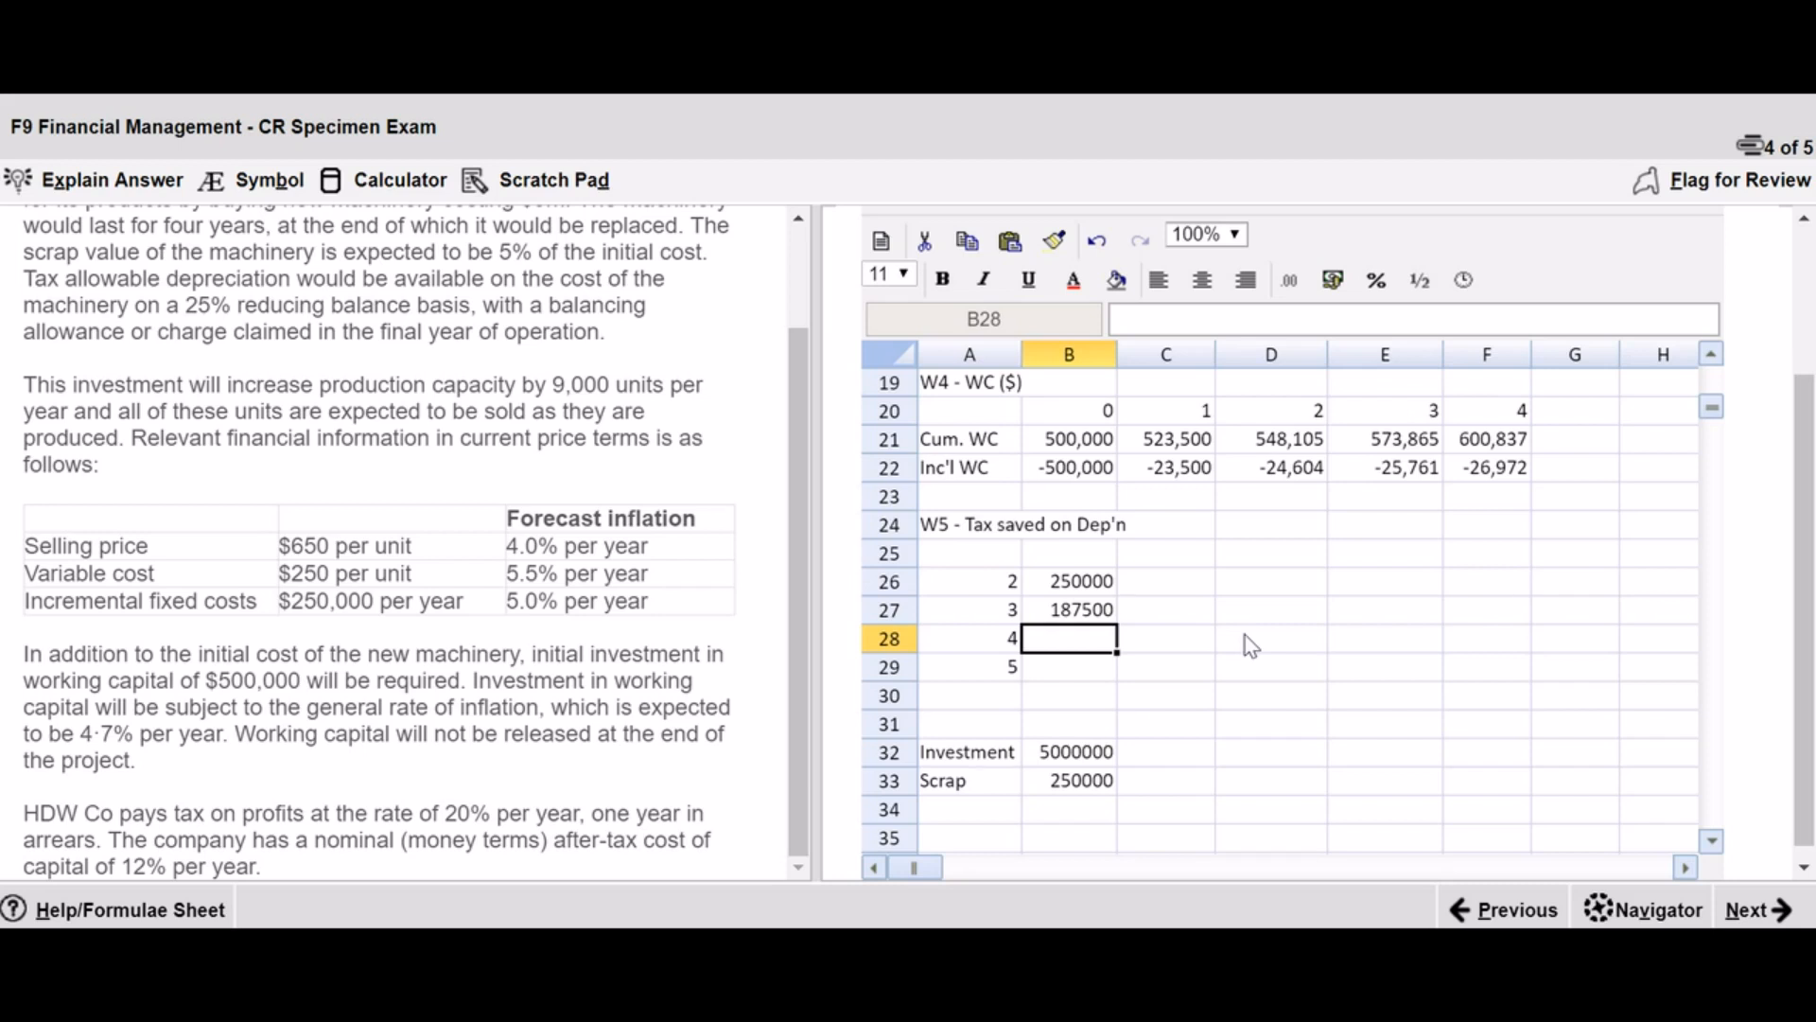
{"action": "type", "text": "="}
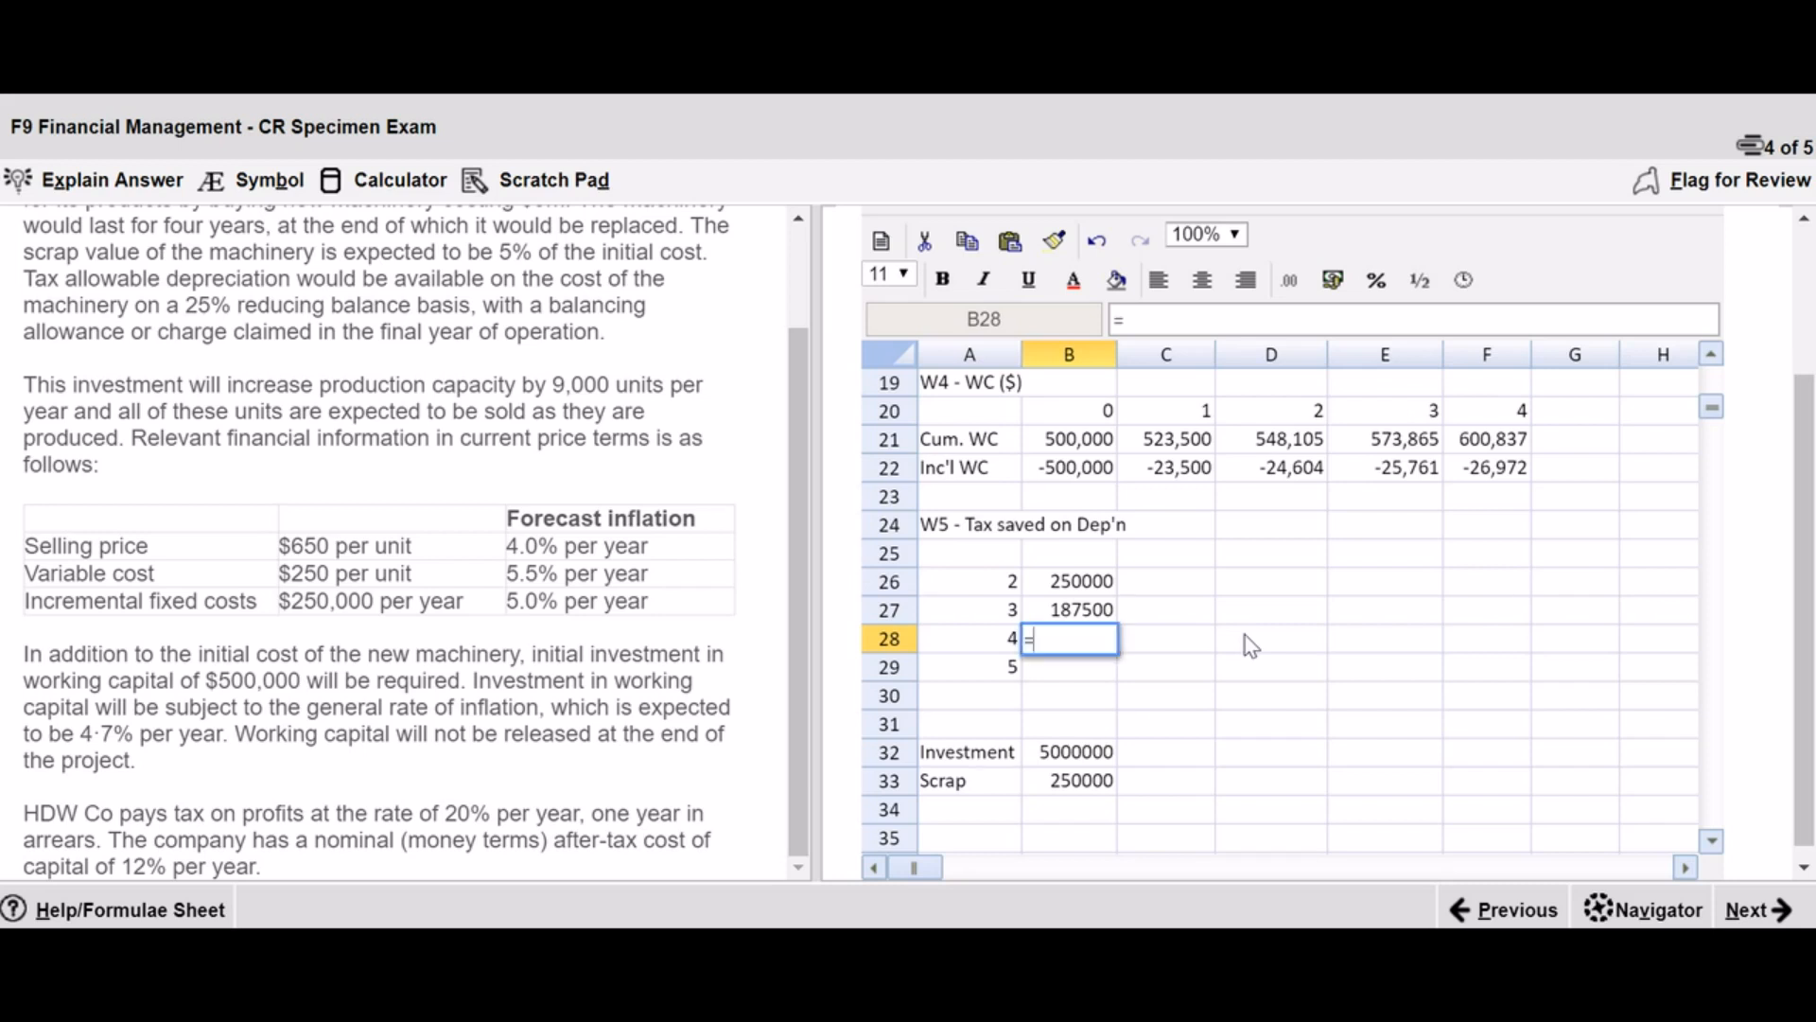
{"action": "type", "text": "b27"}
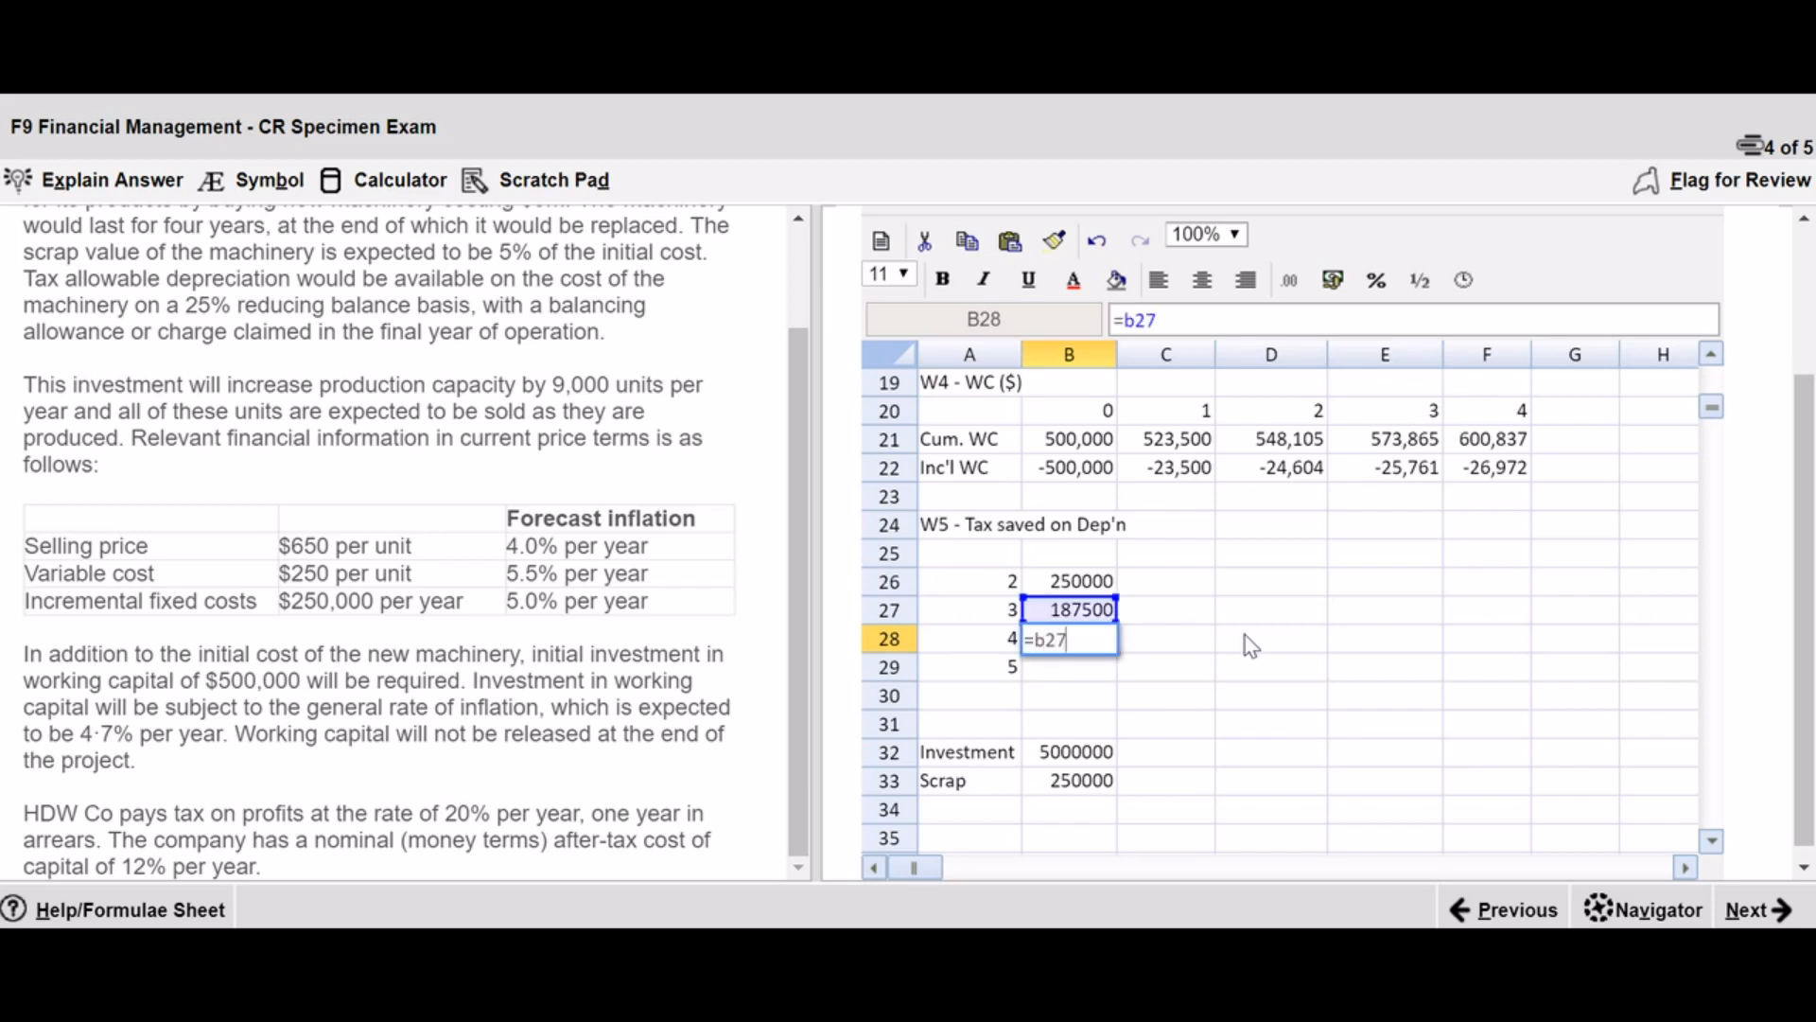
{"action": "type", "text": "*.75"}
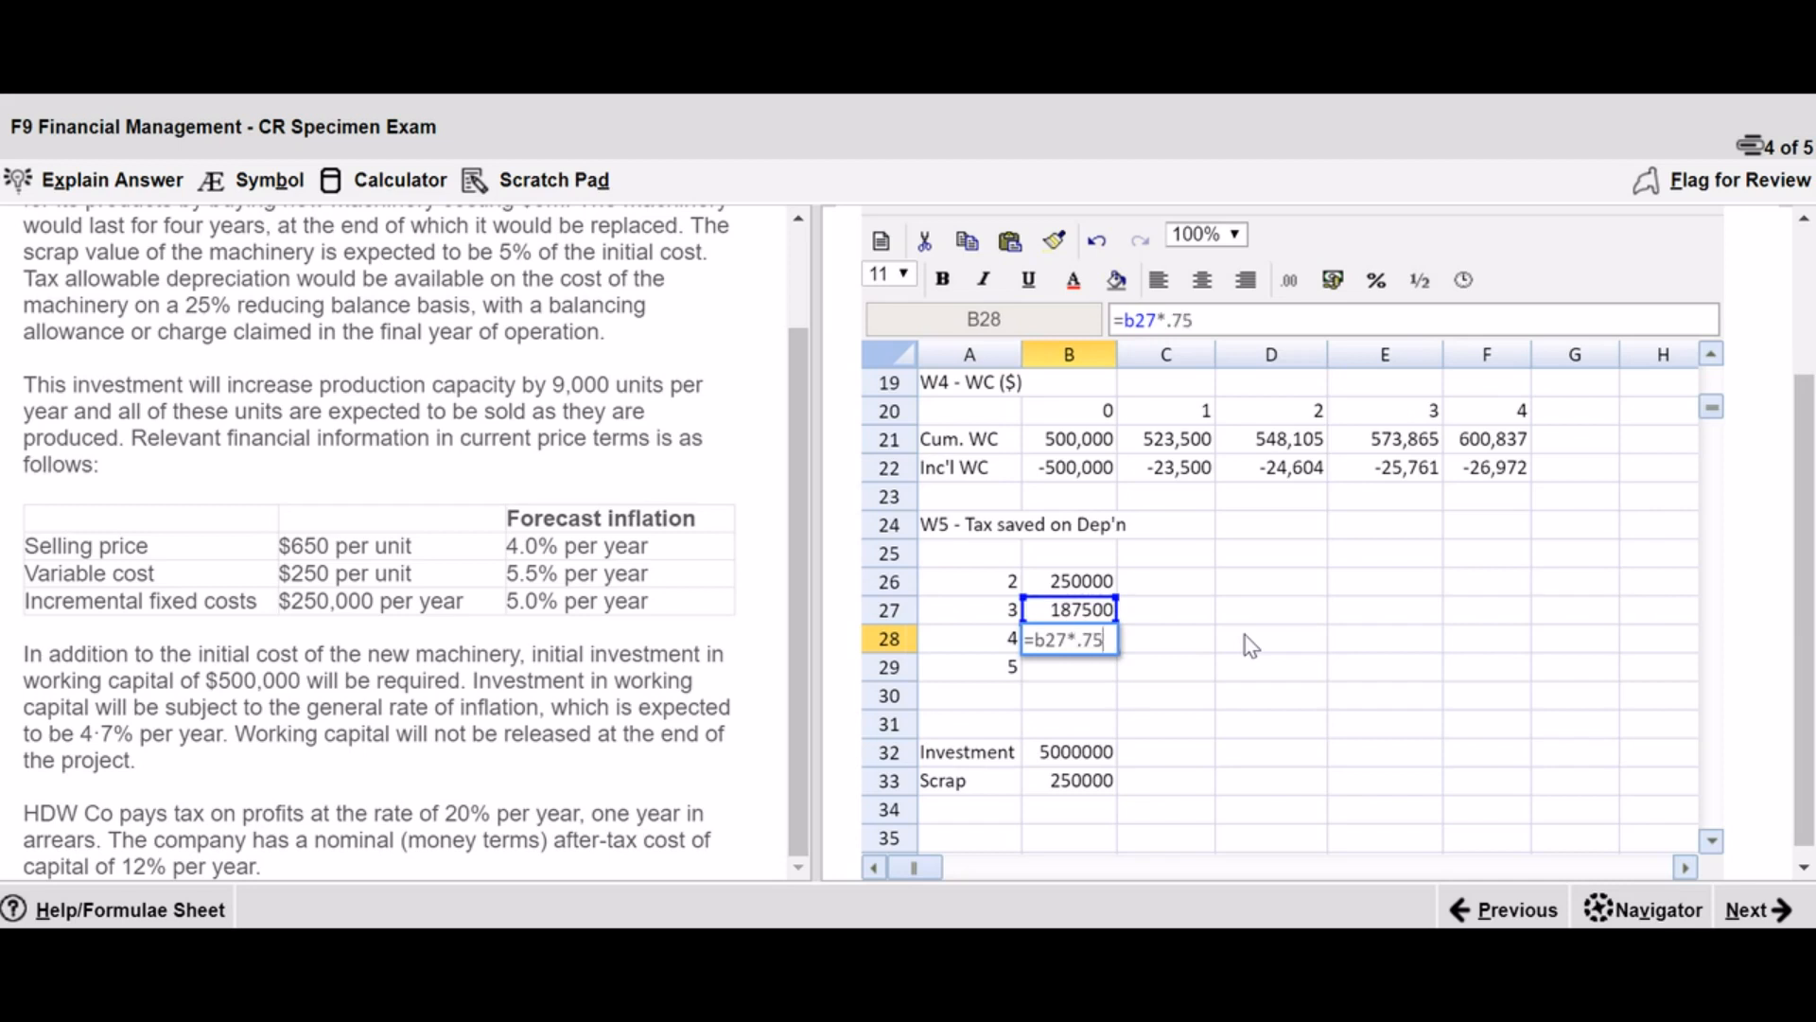
{"action": "key", "text": "Return"}
- Label the year 5 row "Balancing" in C29
{"action": "key", "text": "Right"}
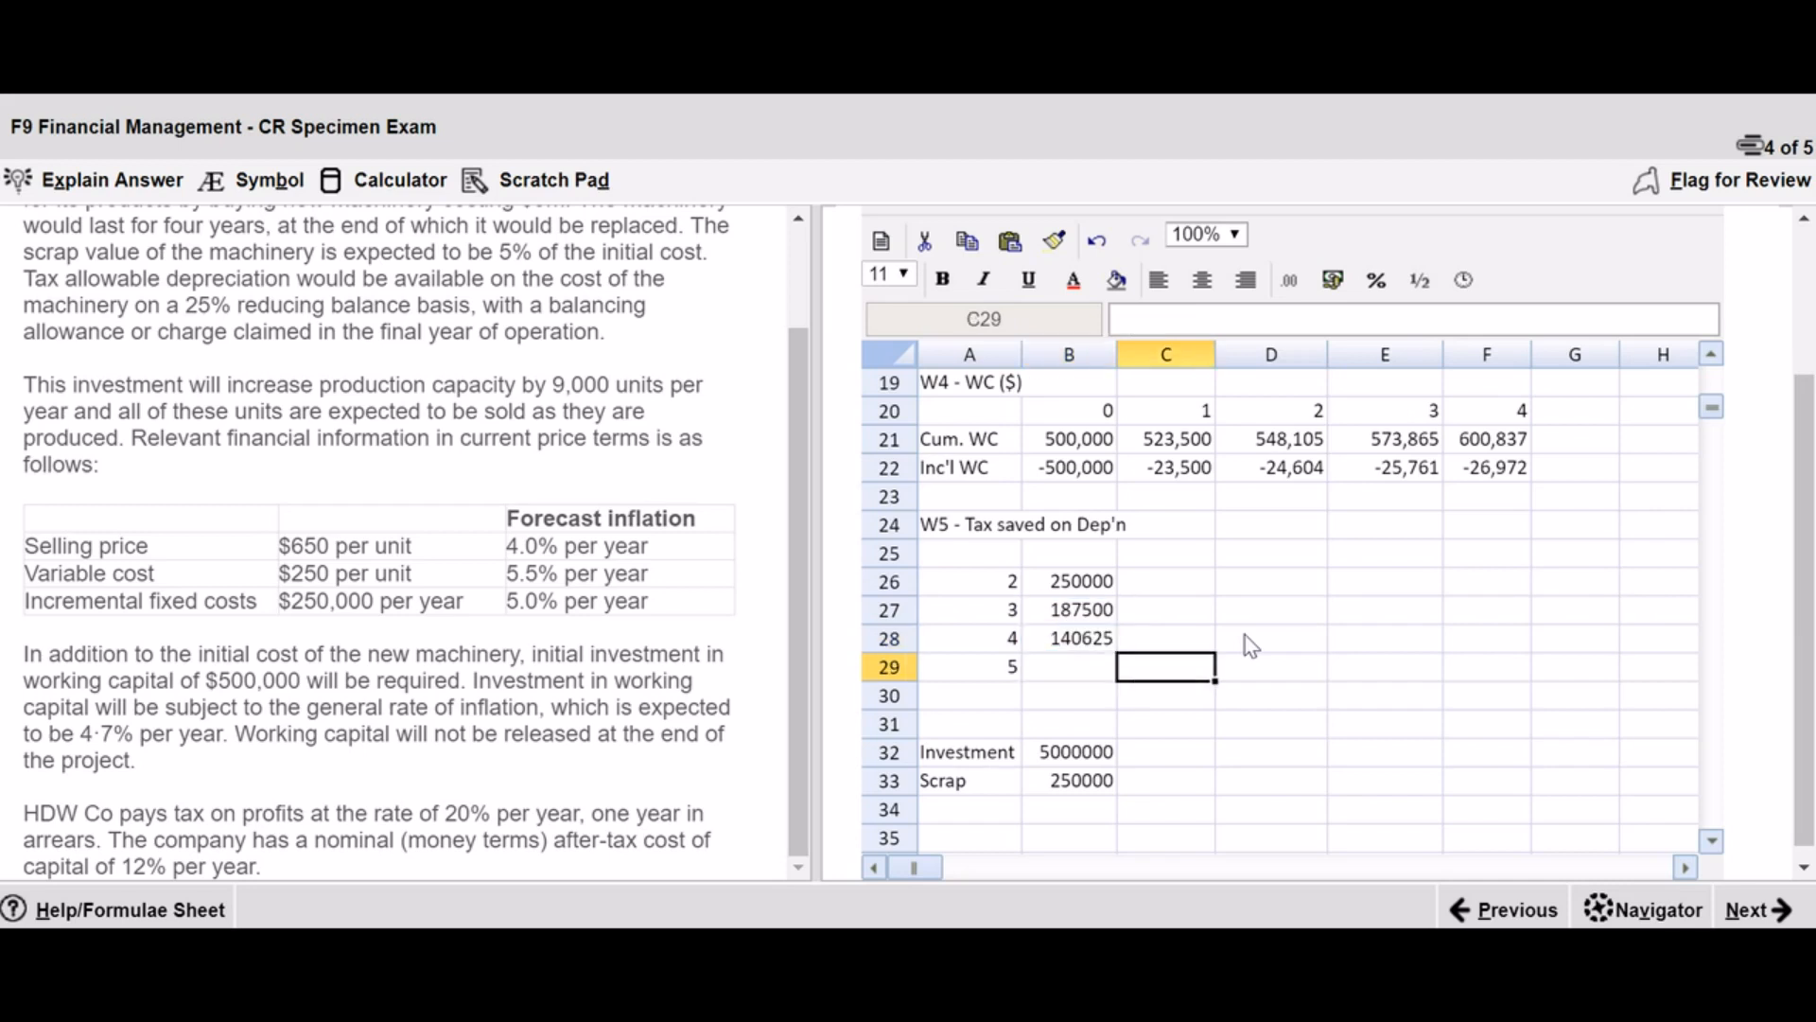
{"action": "type", "text": "Balancing"}
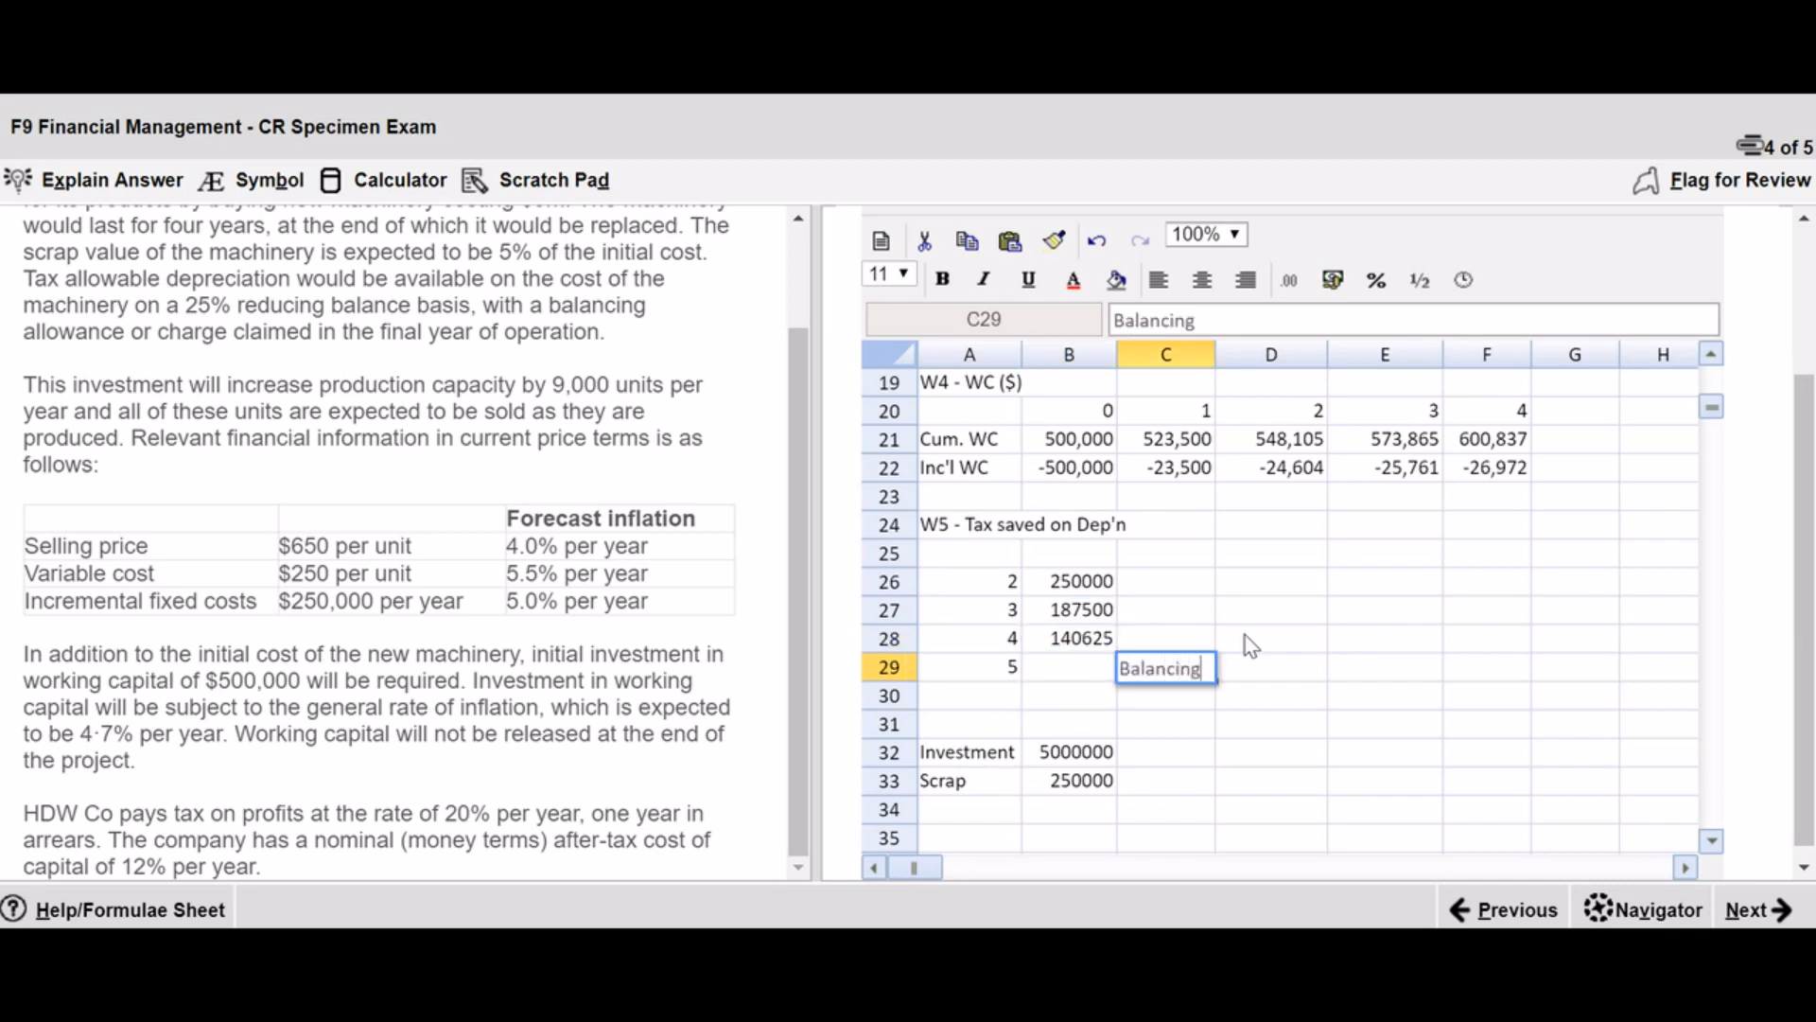
{"action": "key", "text": "Left"}
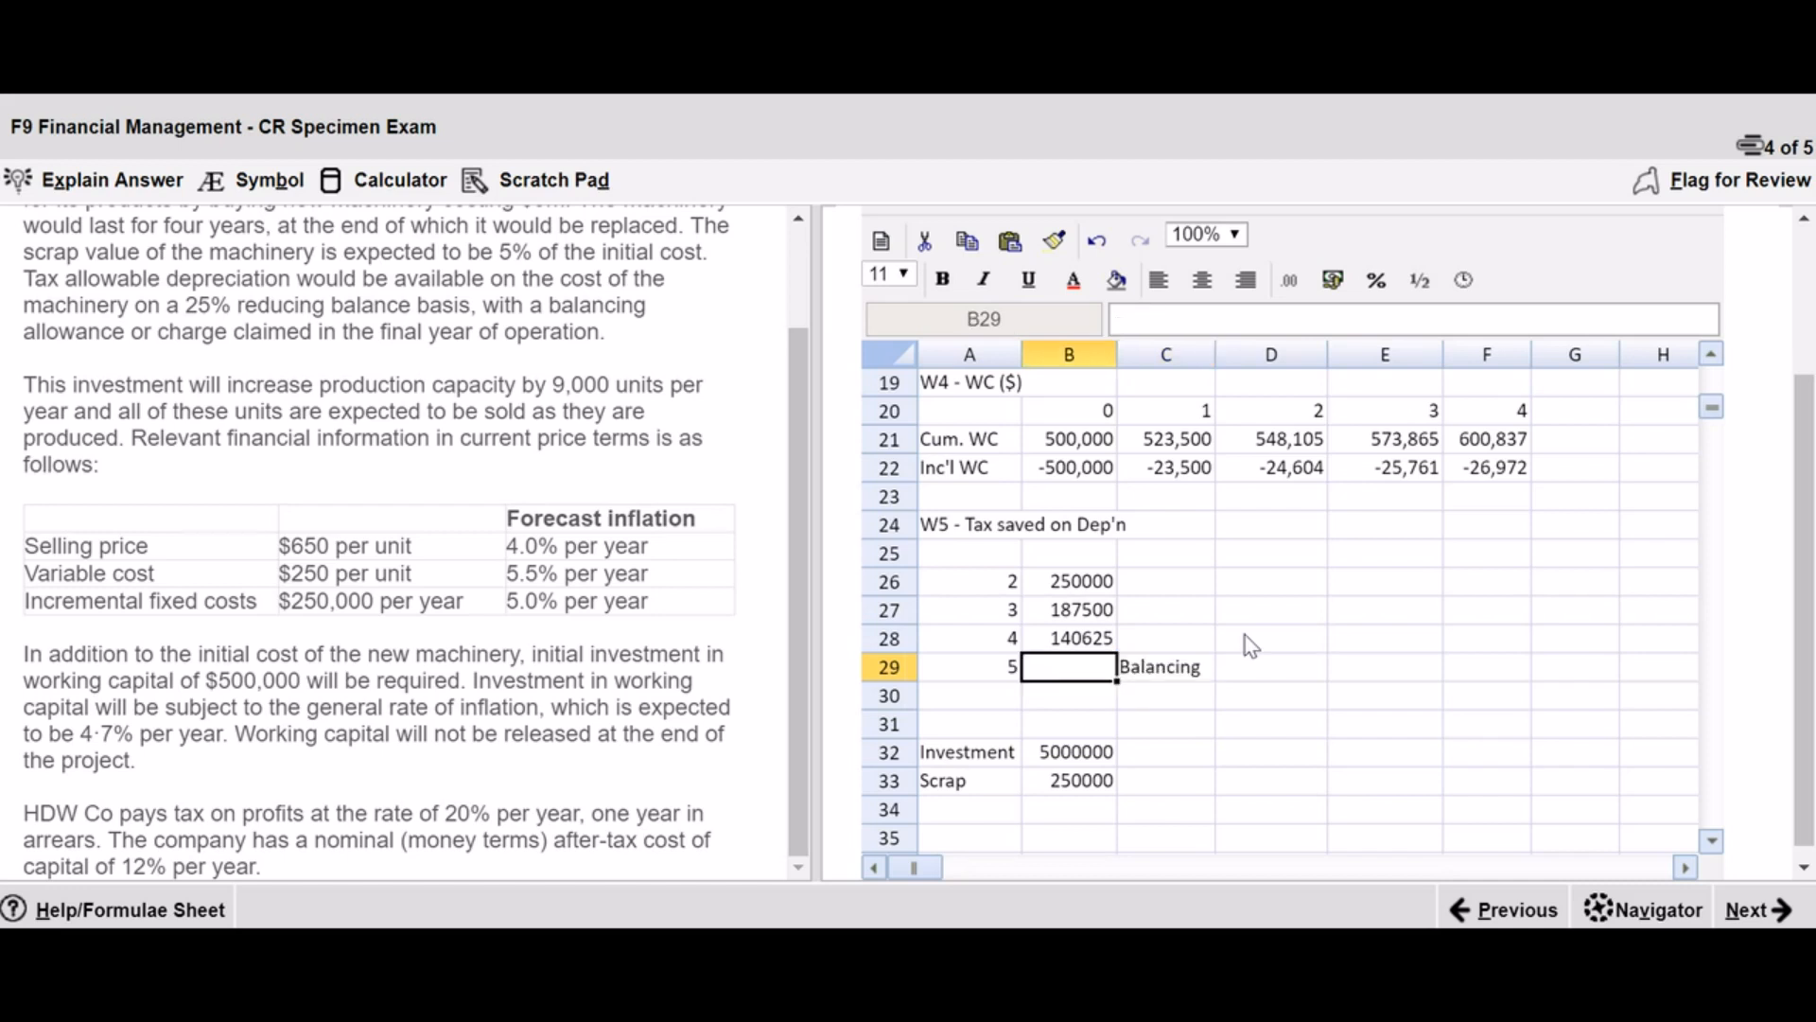
- Calculate the total tax saved over the machinery's life in B30 with =(B32-B33)*.2
{"action": "key", "text": "Down"}
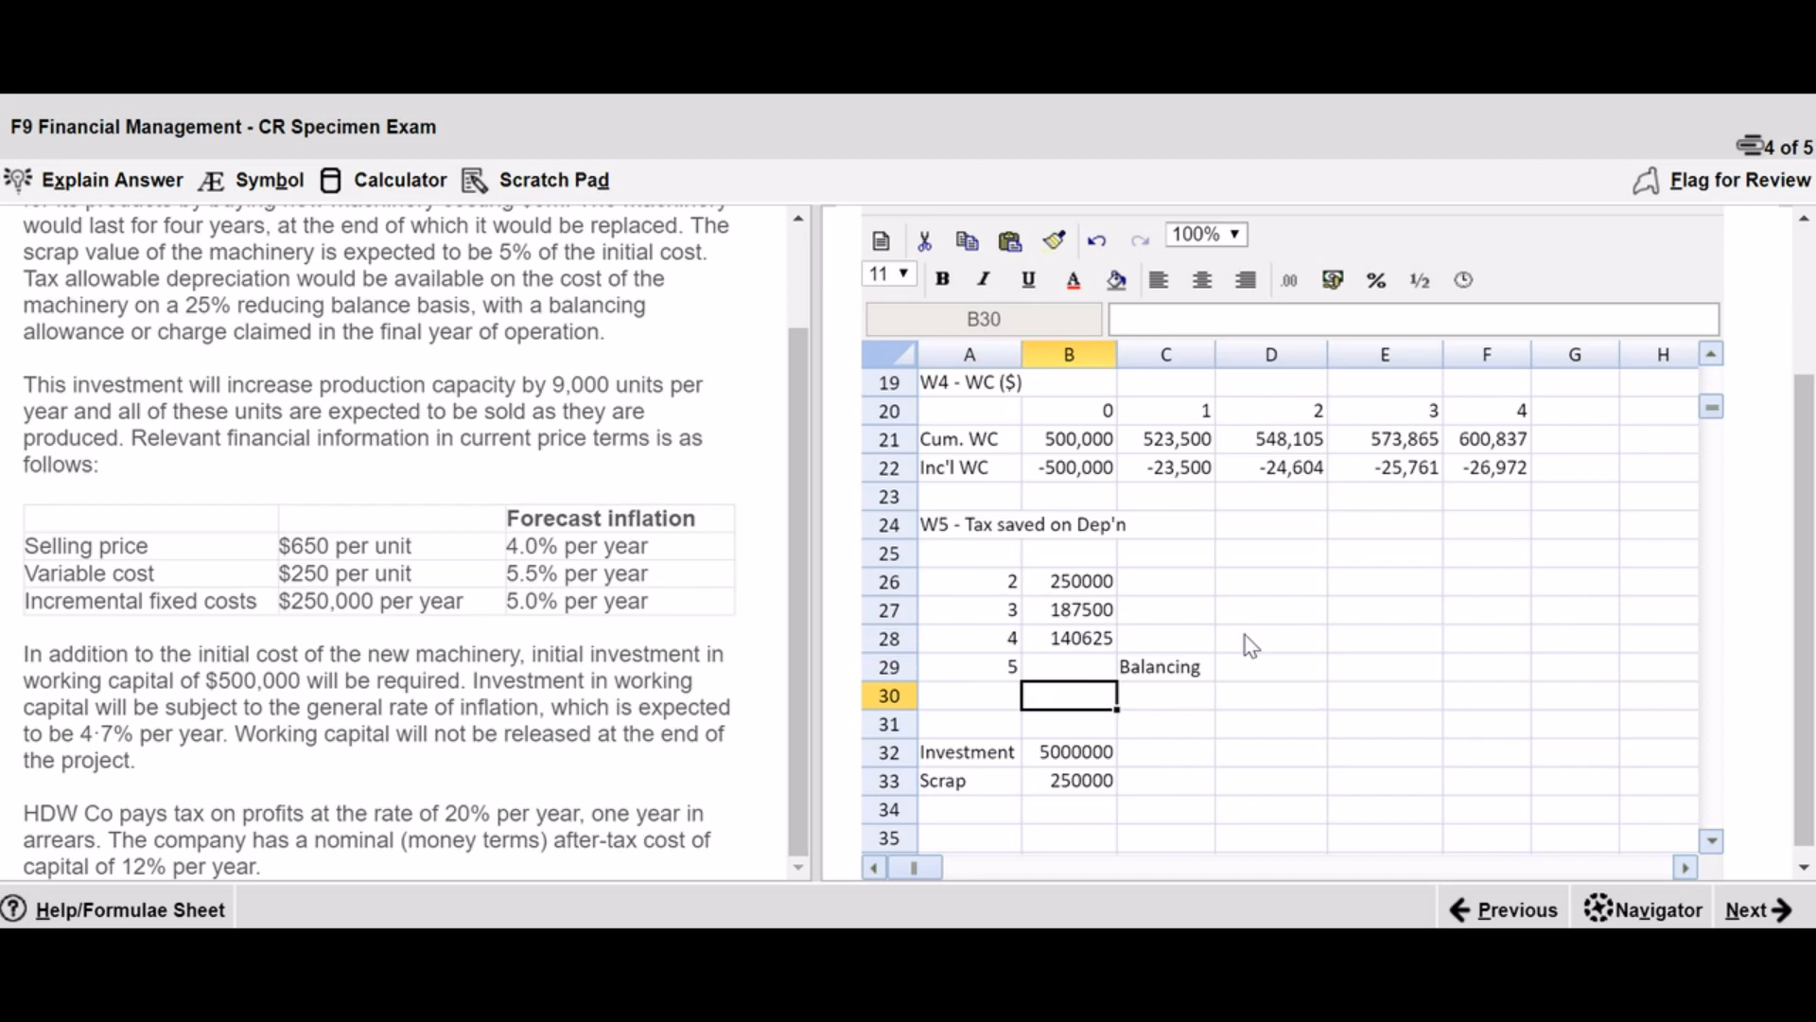
{"action": "type", "text": "="}
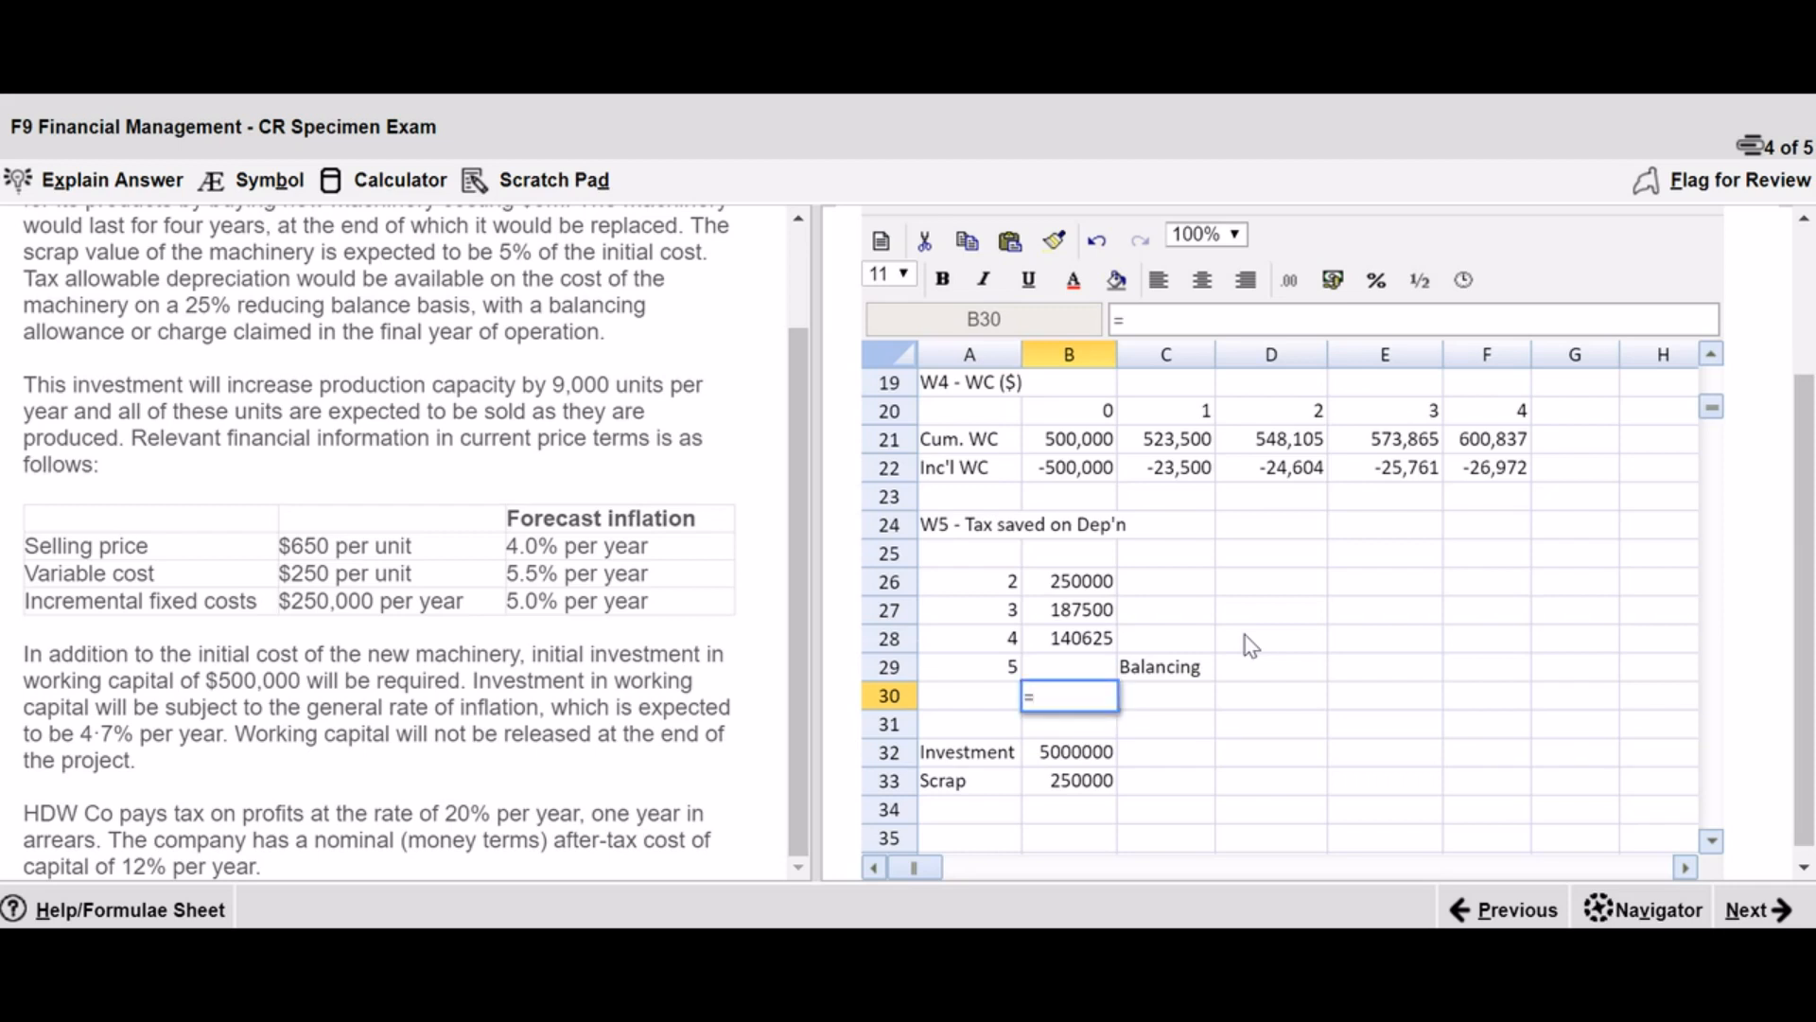
{"action": "type", "text": "(b32-"}
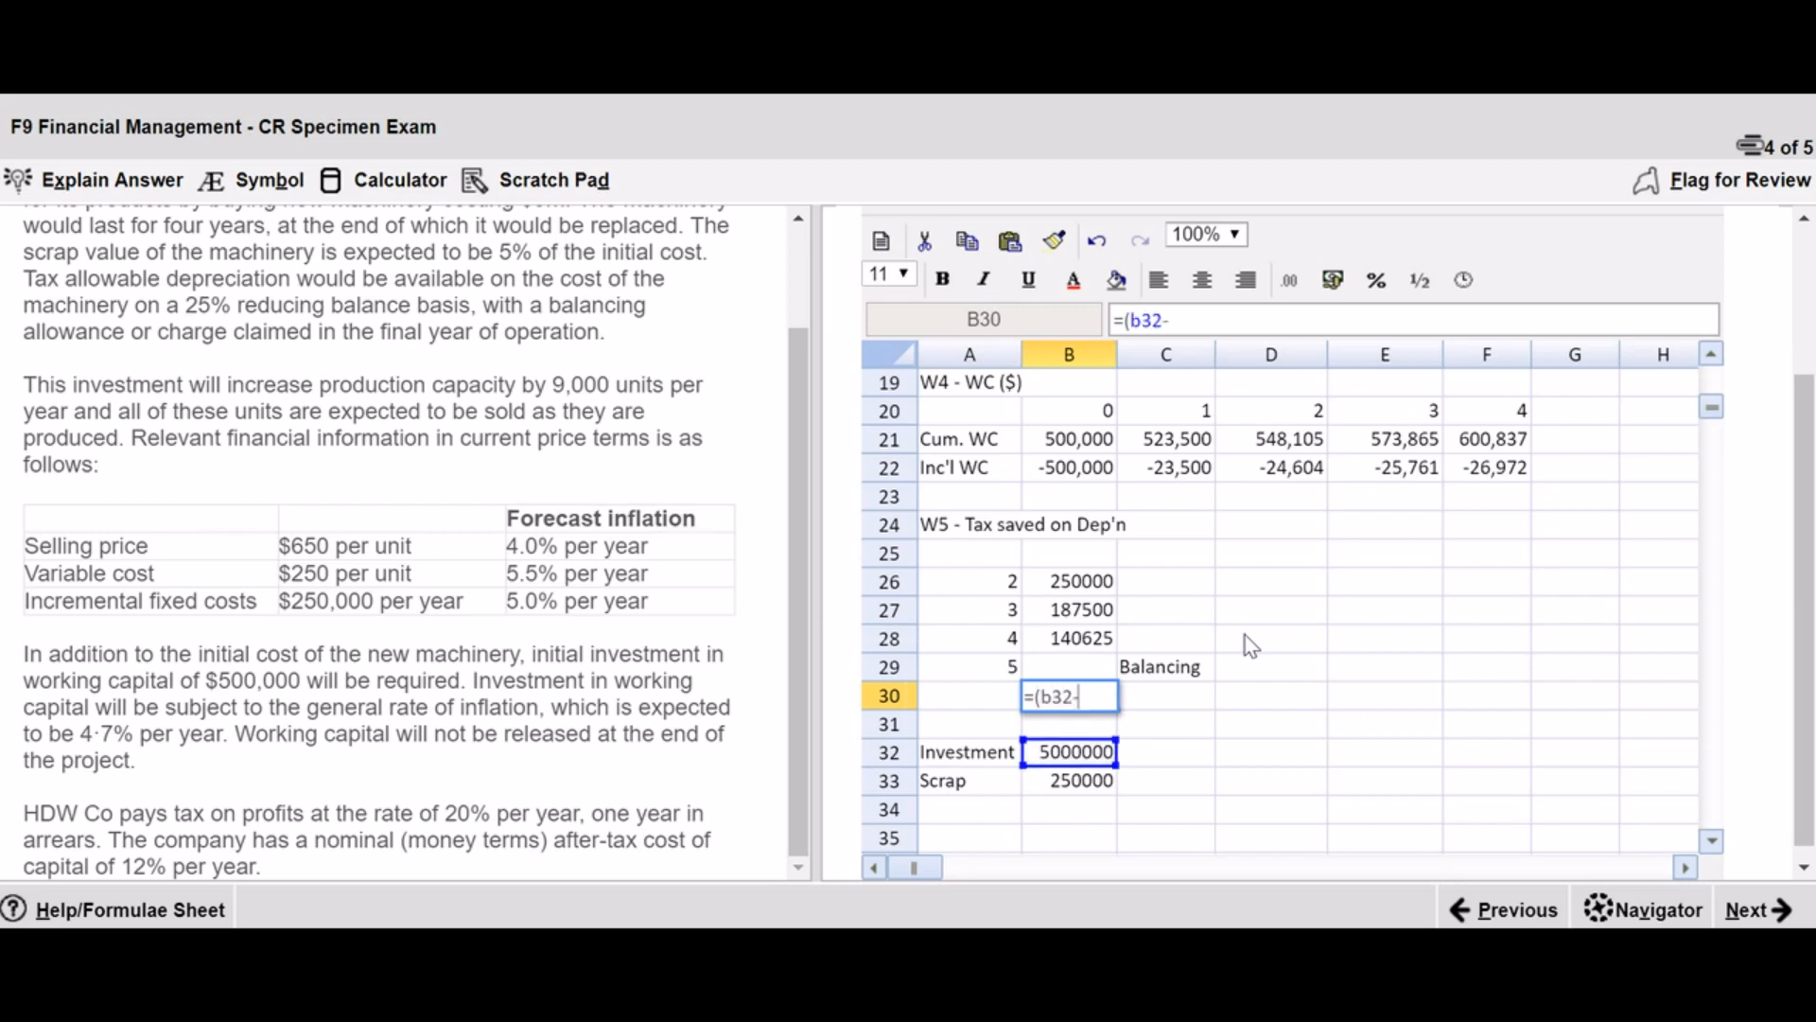
{"action": "type", "text": "b33"}
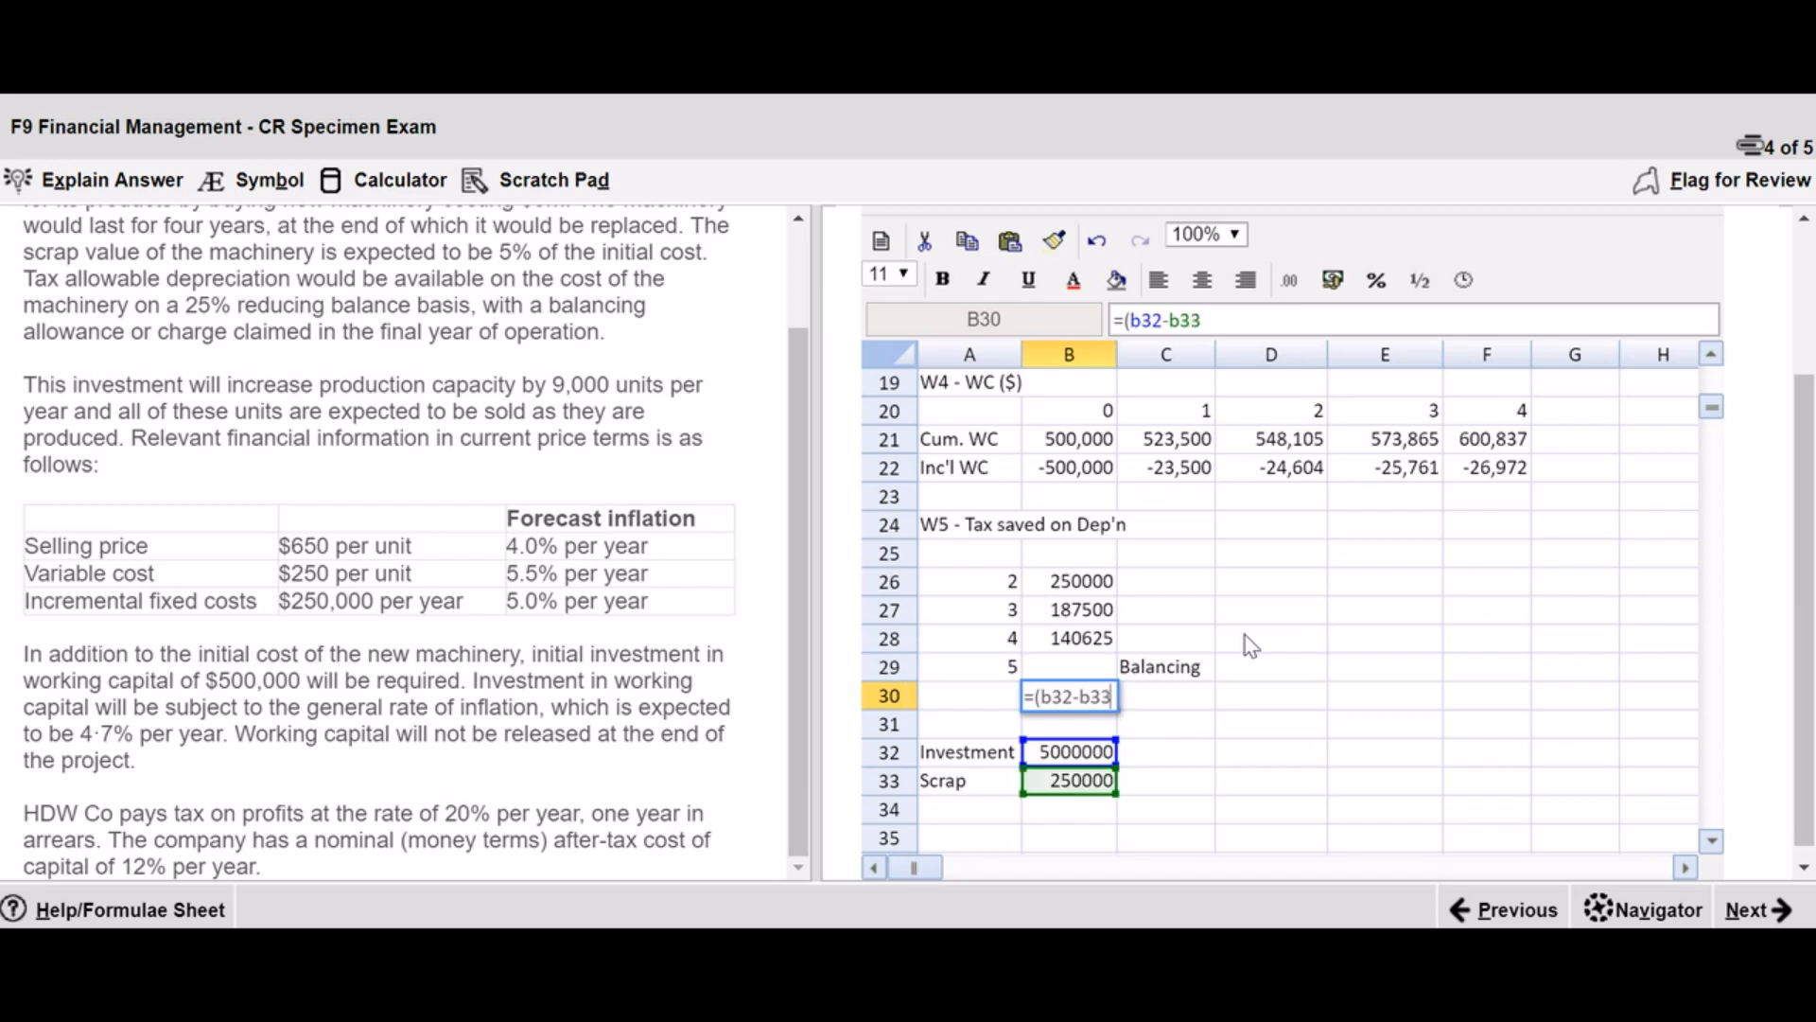
{"action": "type", "text": ")*.2"}
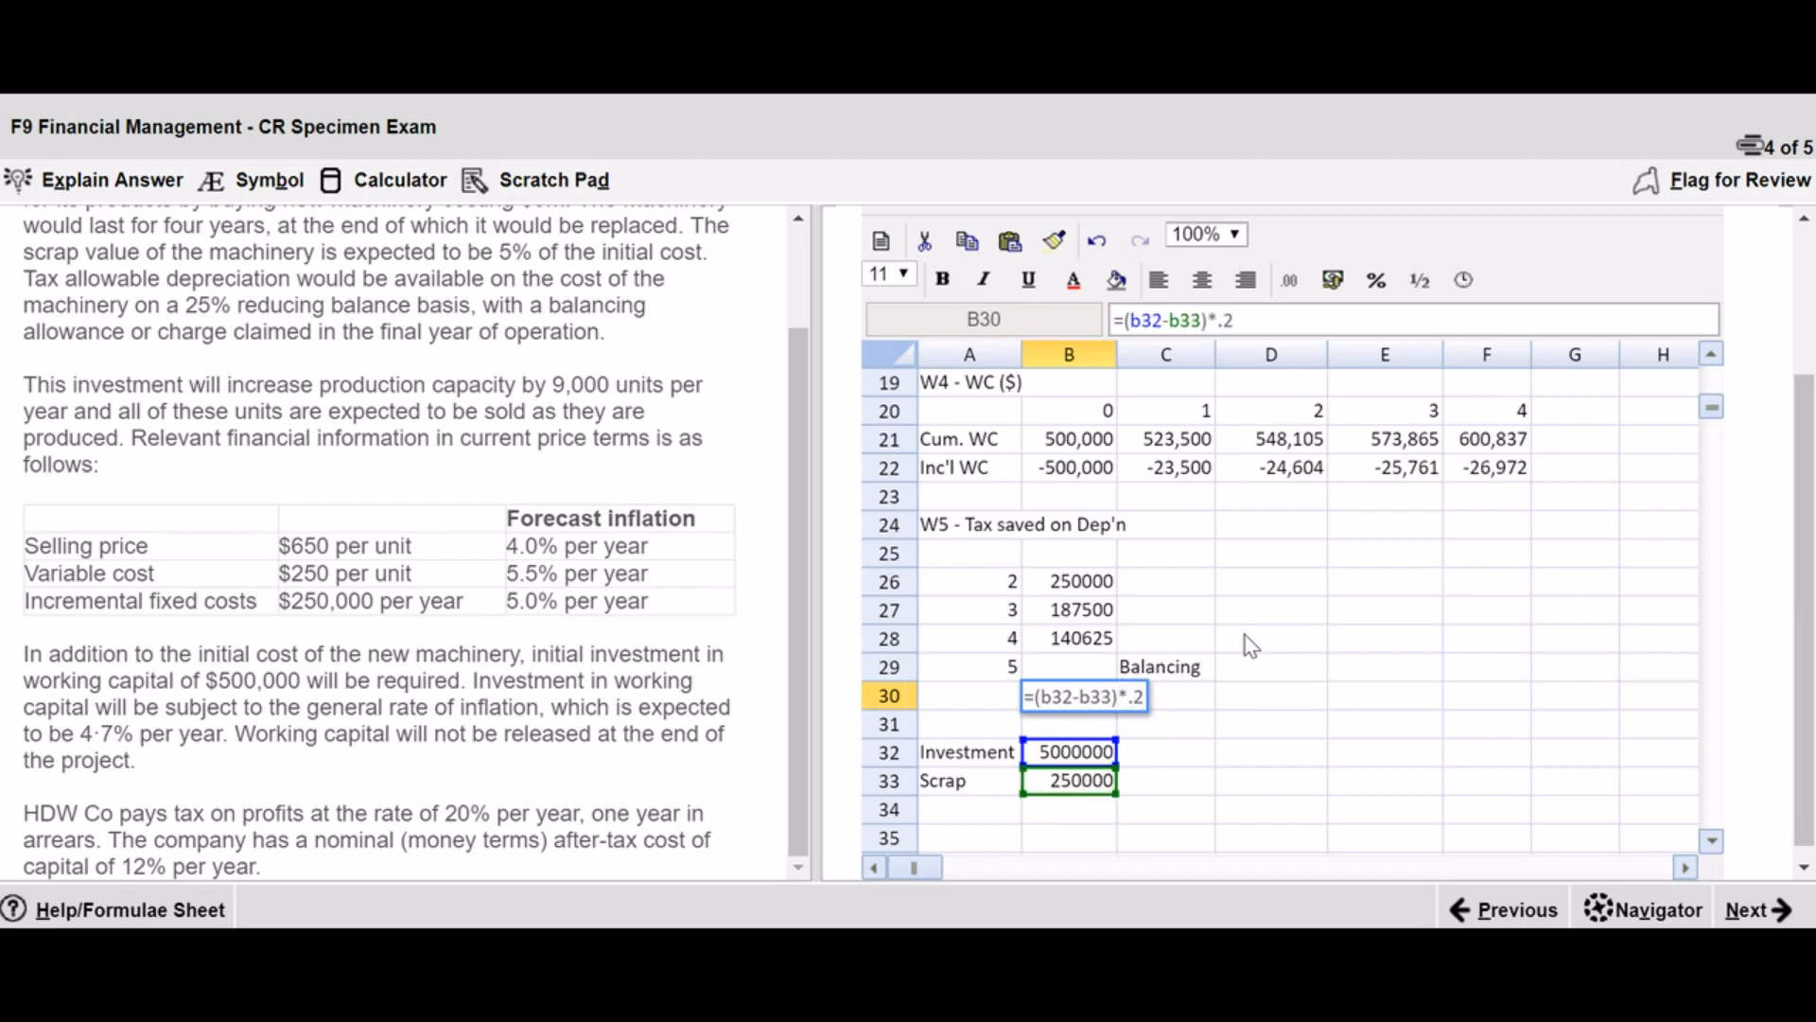
{"action": "key", "text": "Return"}
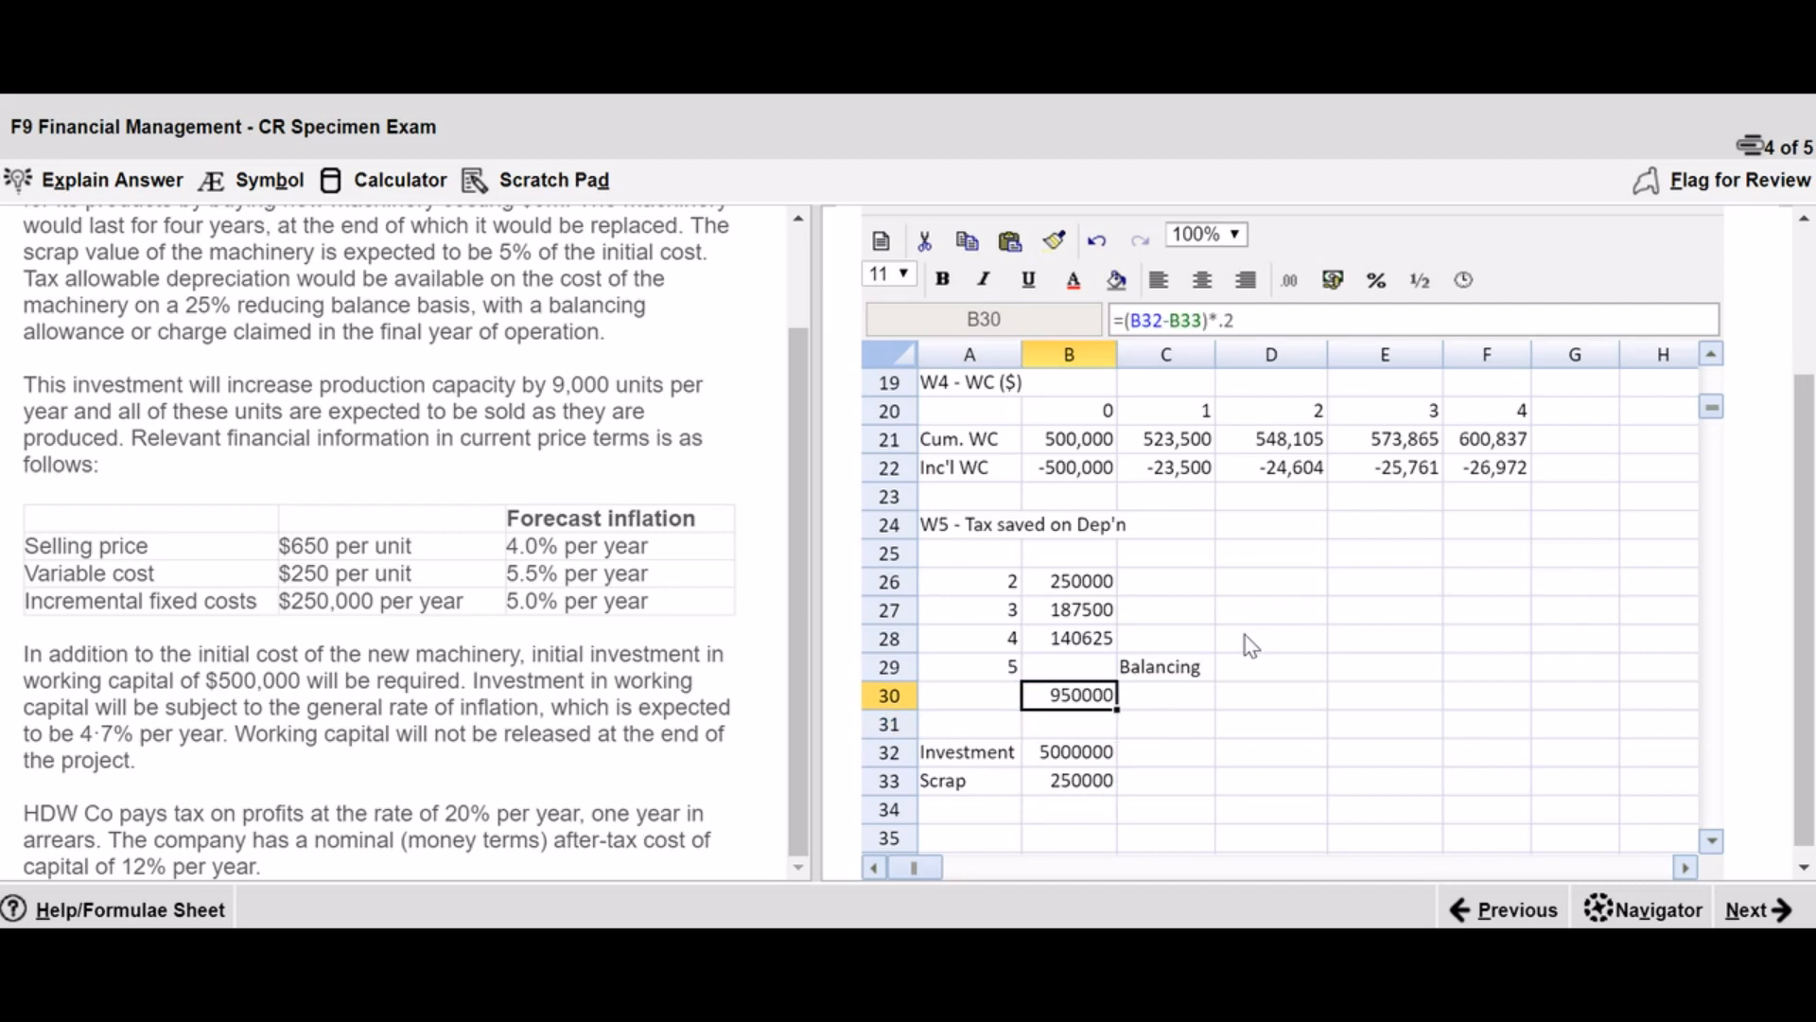
- Calculate the year 5 balancing figure in B29 with =B30-B26-B27-B28
{"action": "key", "text": "Up"}
{"action": "type", "text": "="}
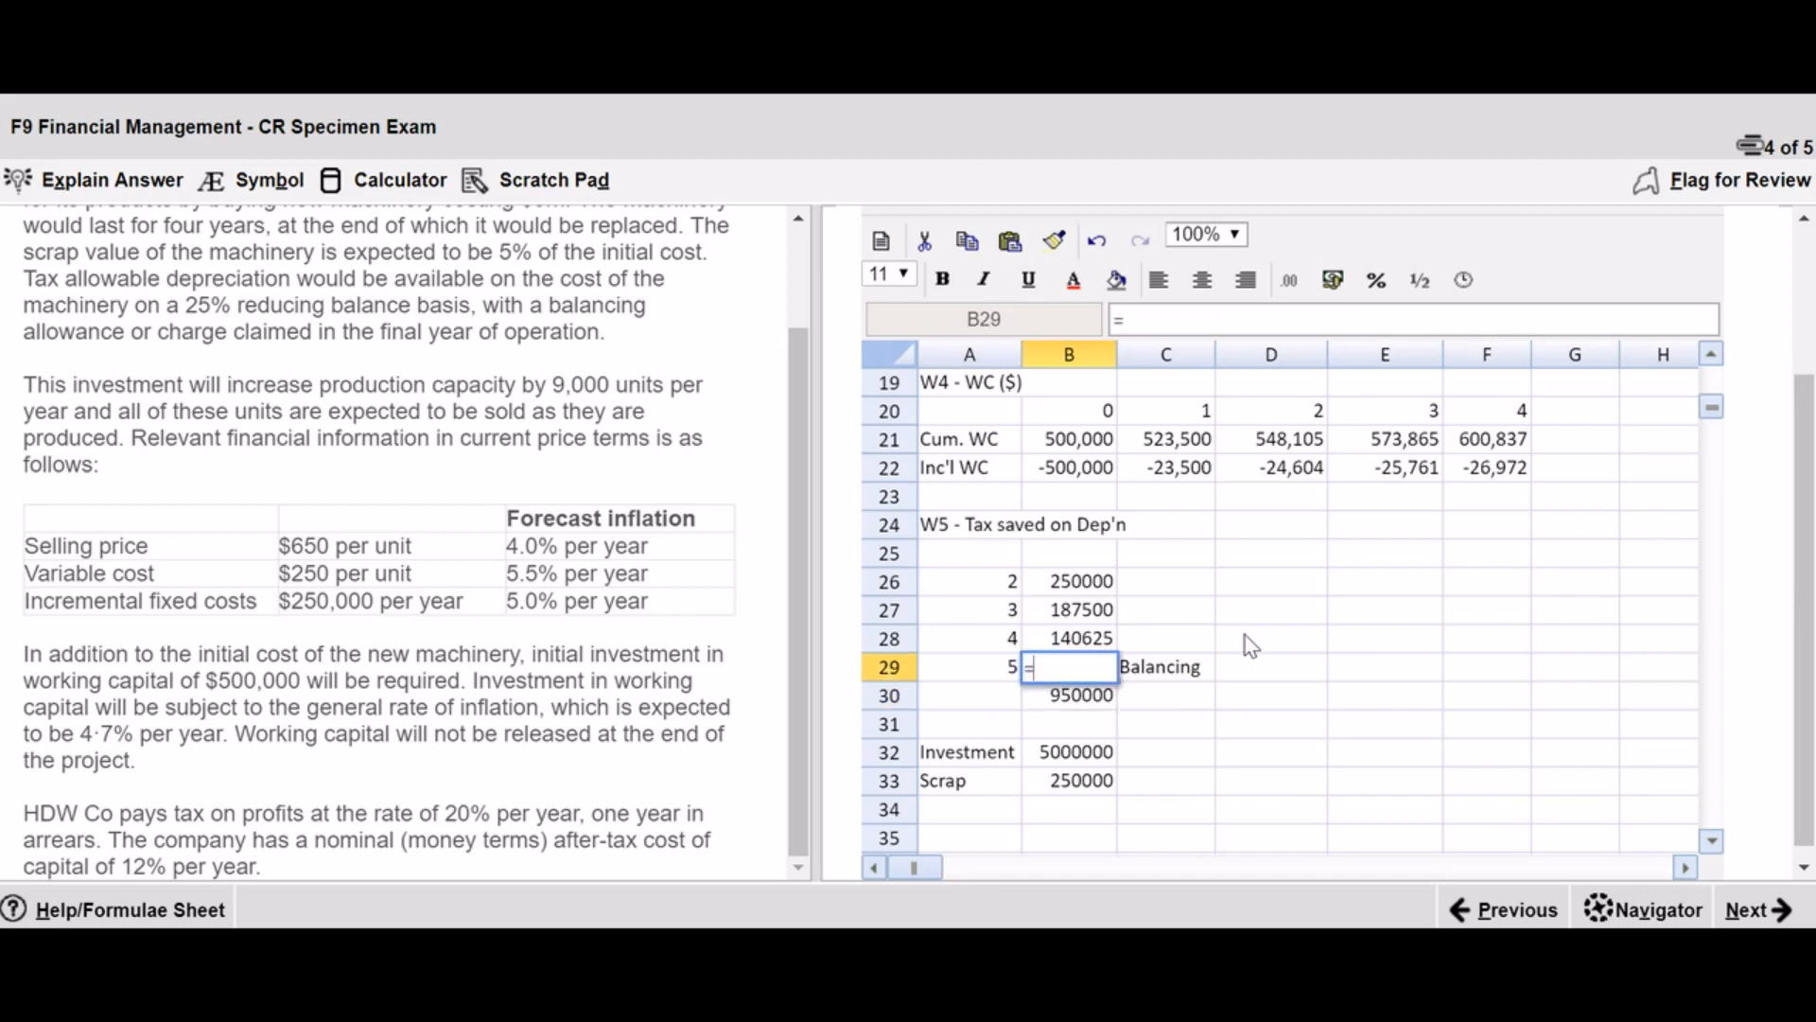
{"action": "type", "text": "b30"}
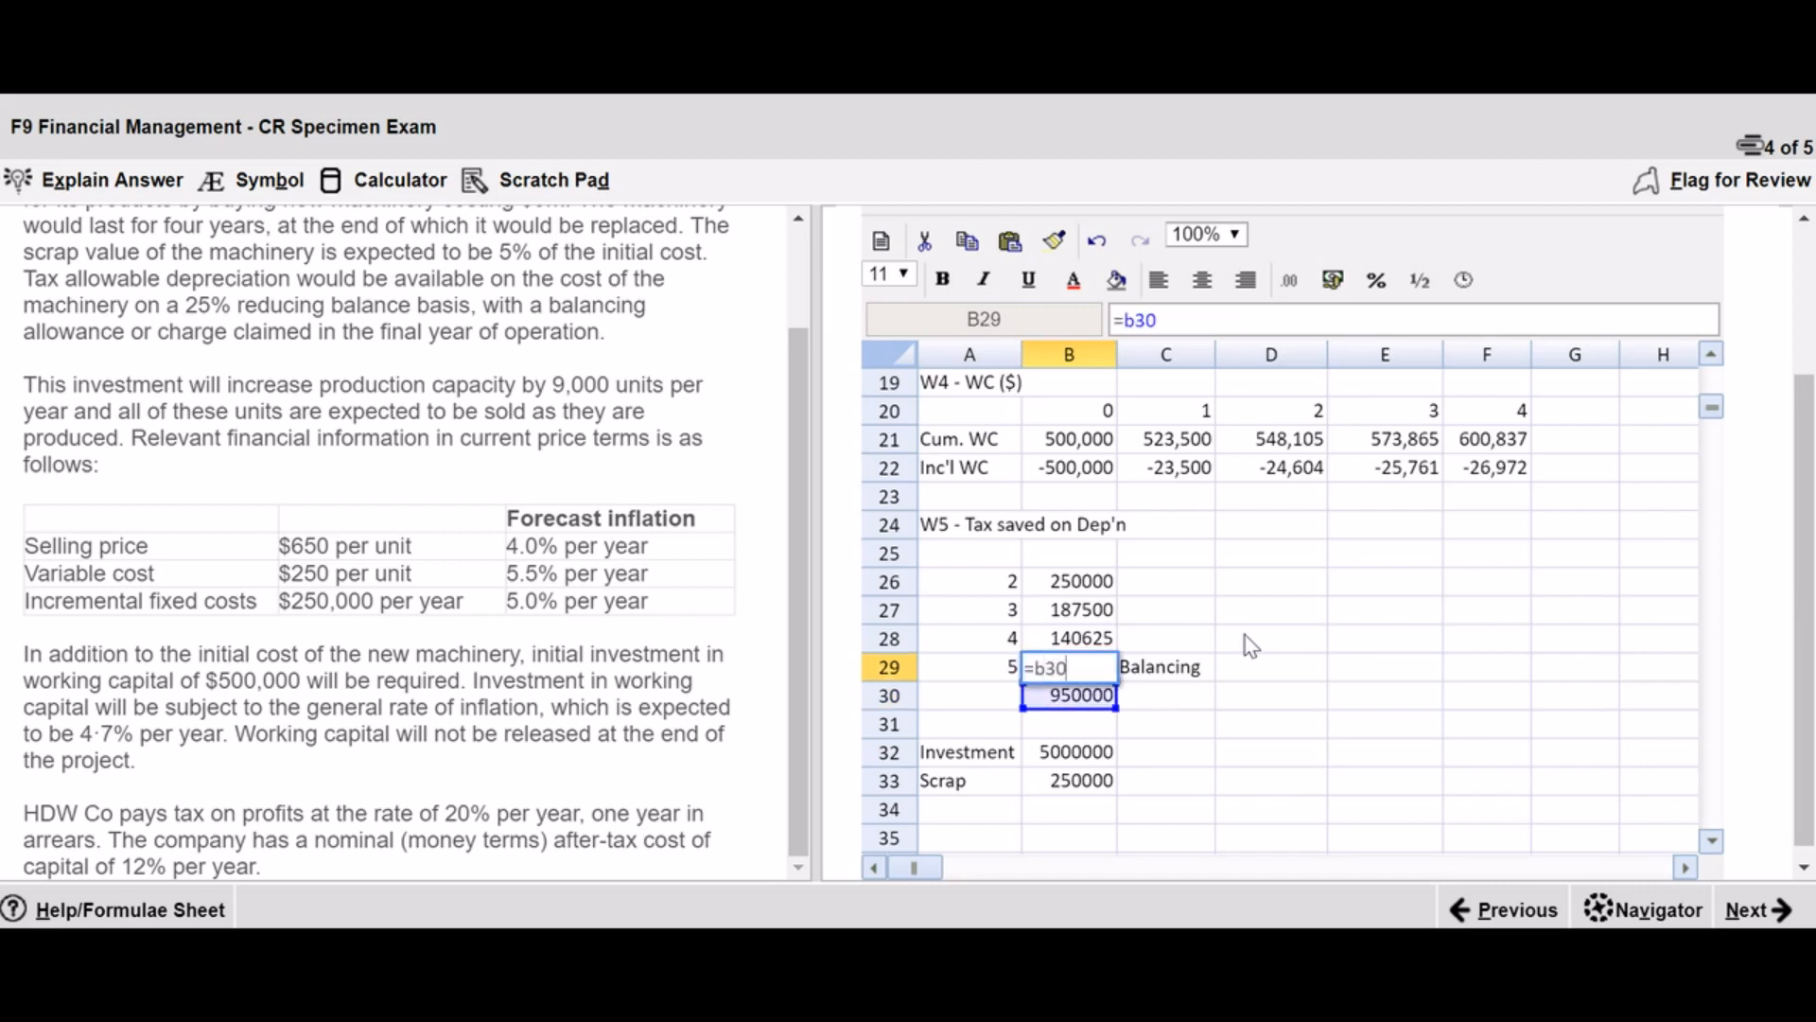
{"action": "type", "text": "-"}
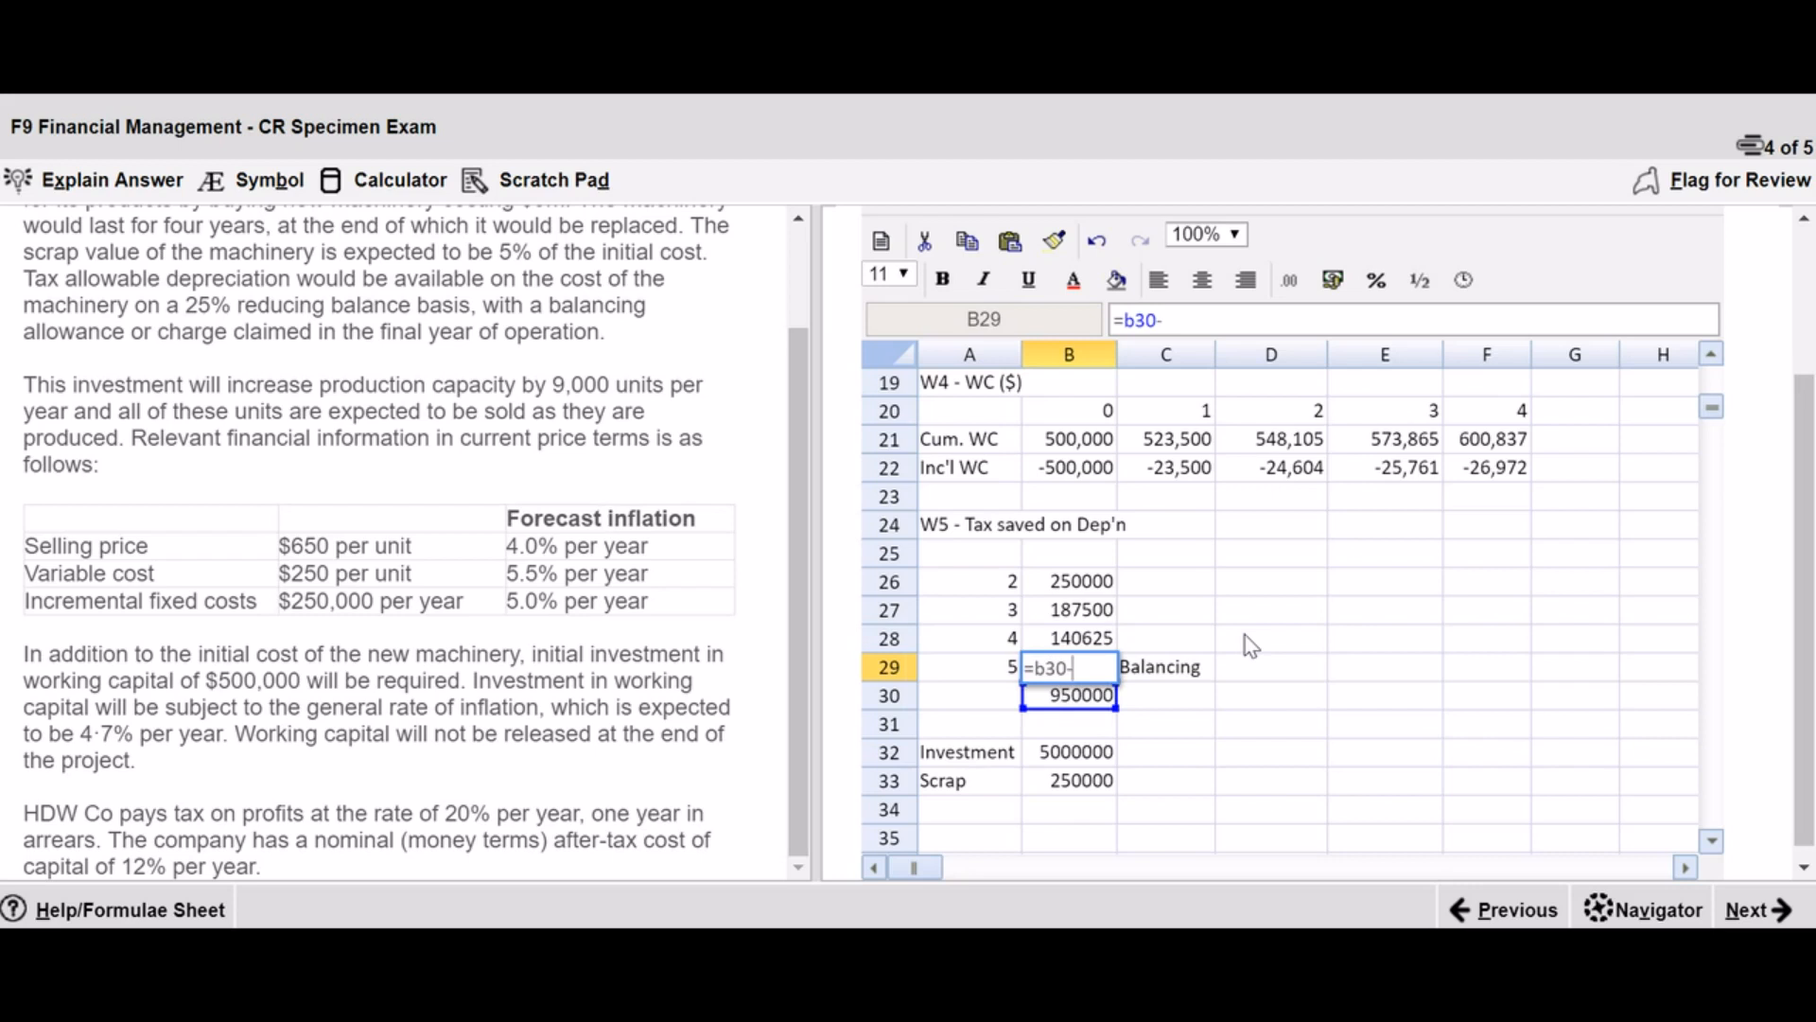
{"action": "type", "text": "b26"}
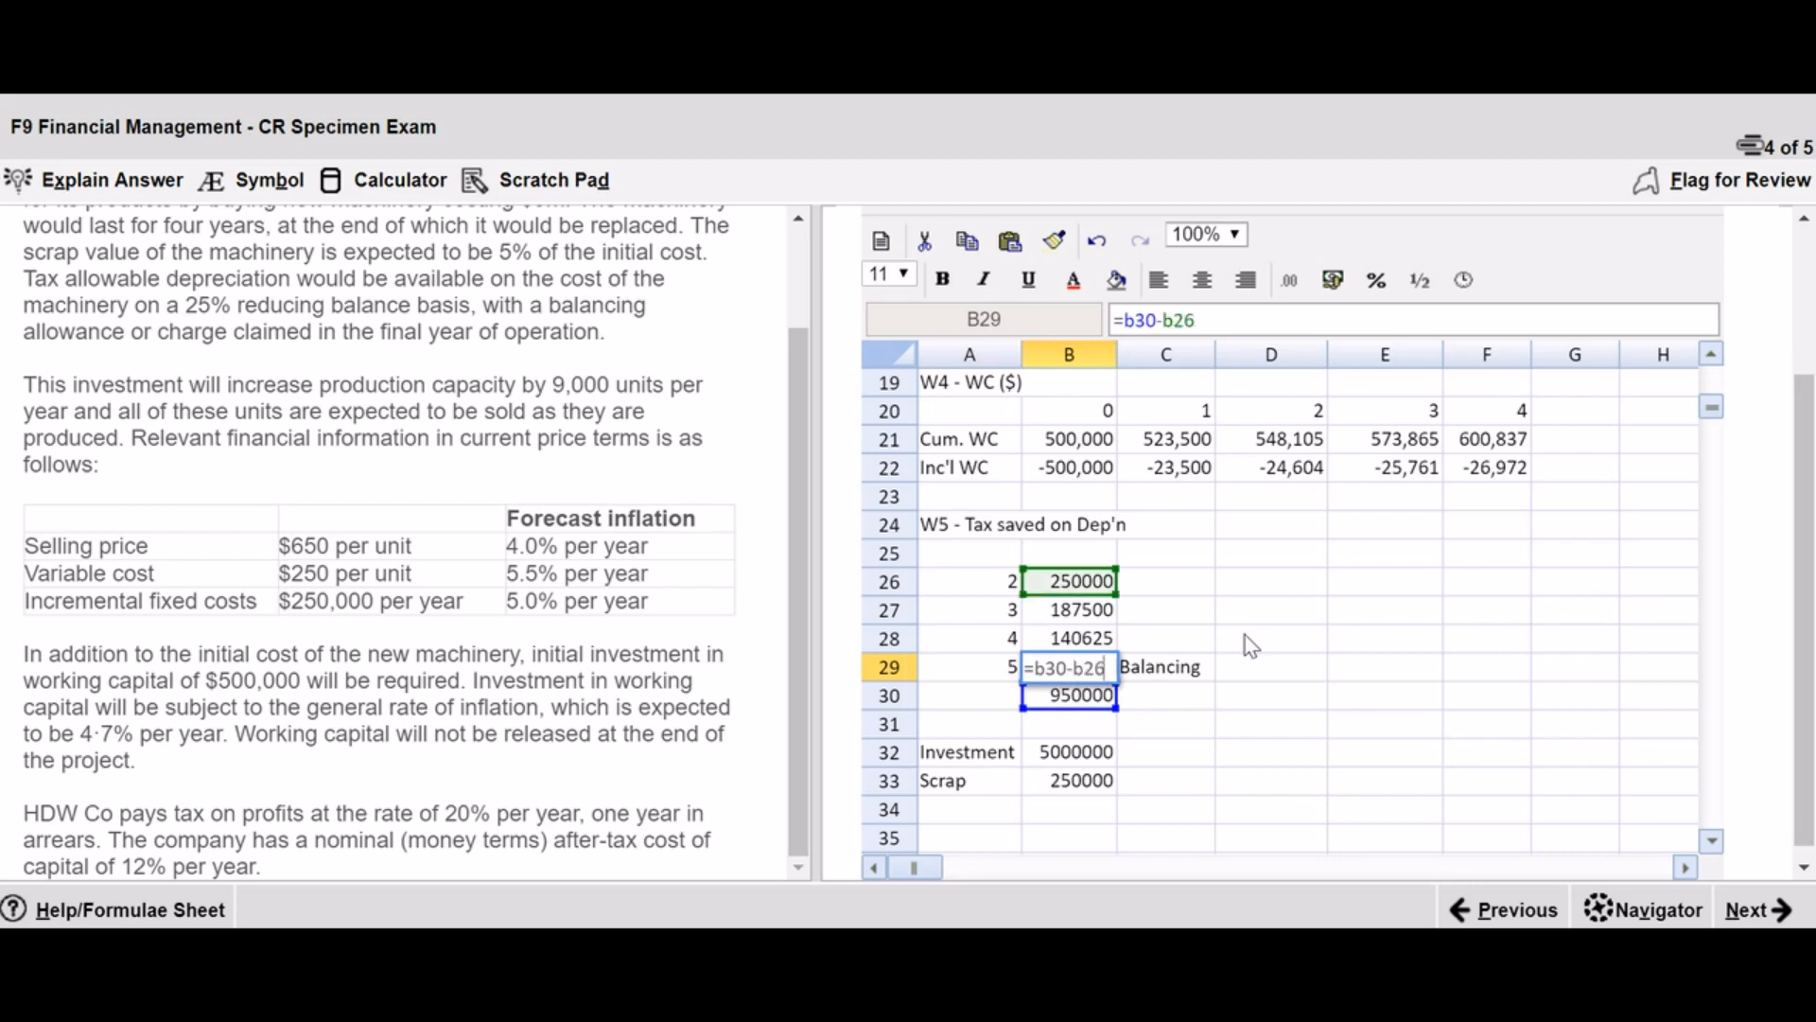
{"action": "type", "text": "-b27"}
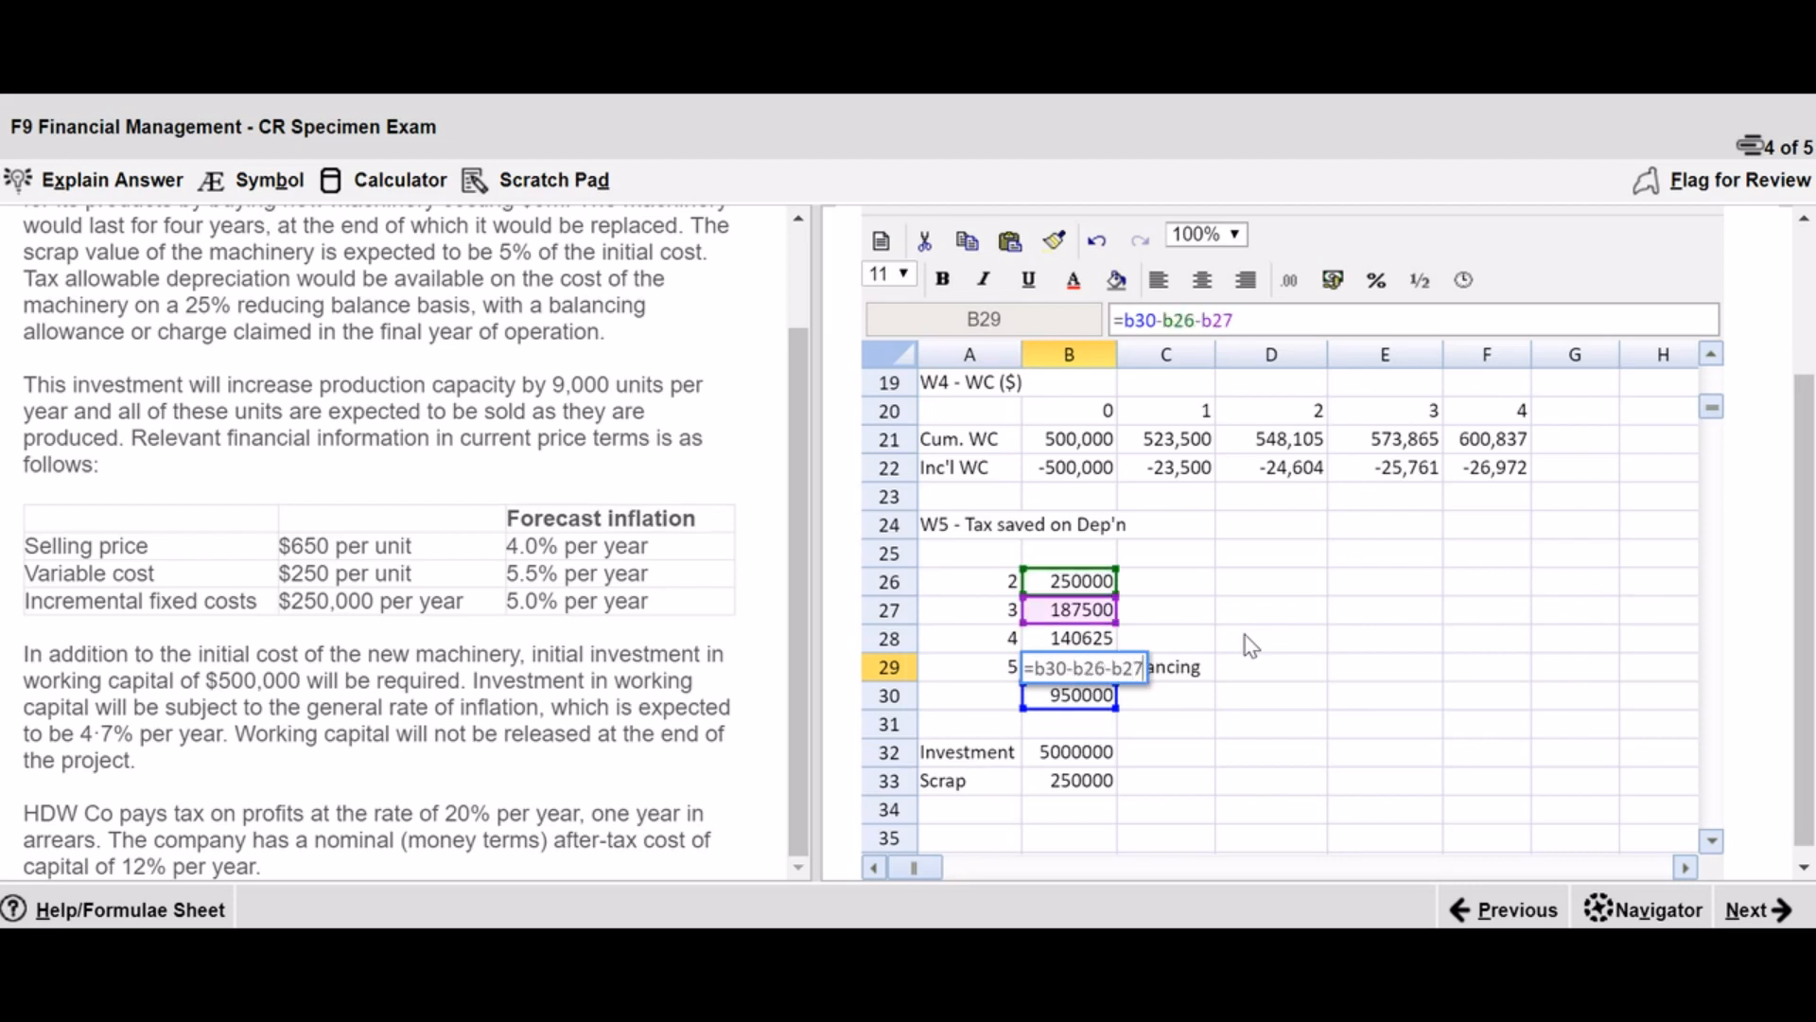
{"action": "type", "text": "-b28"}
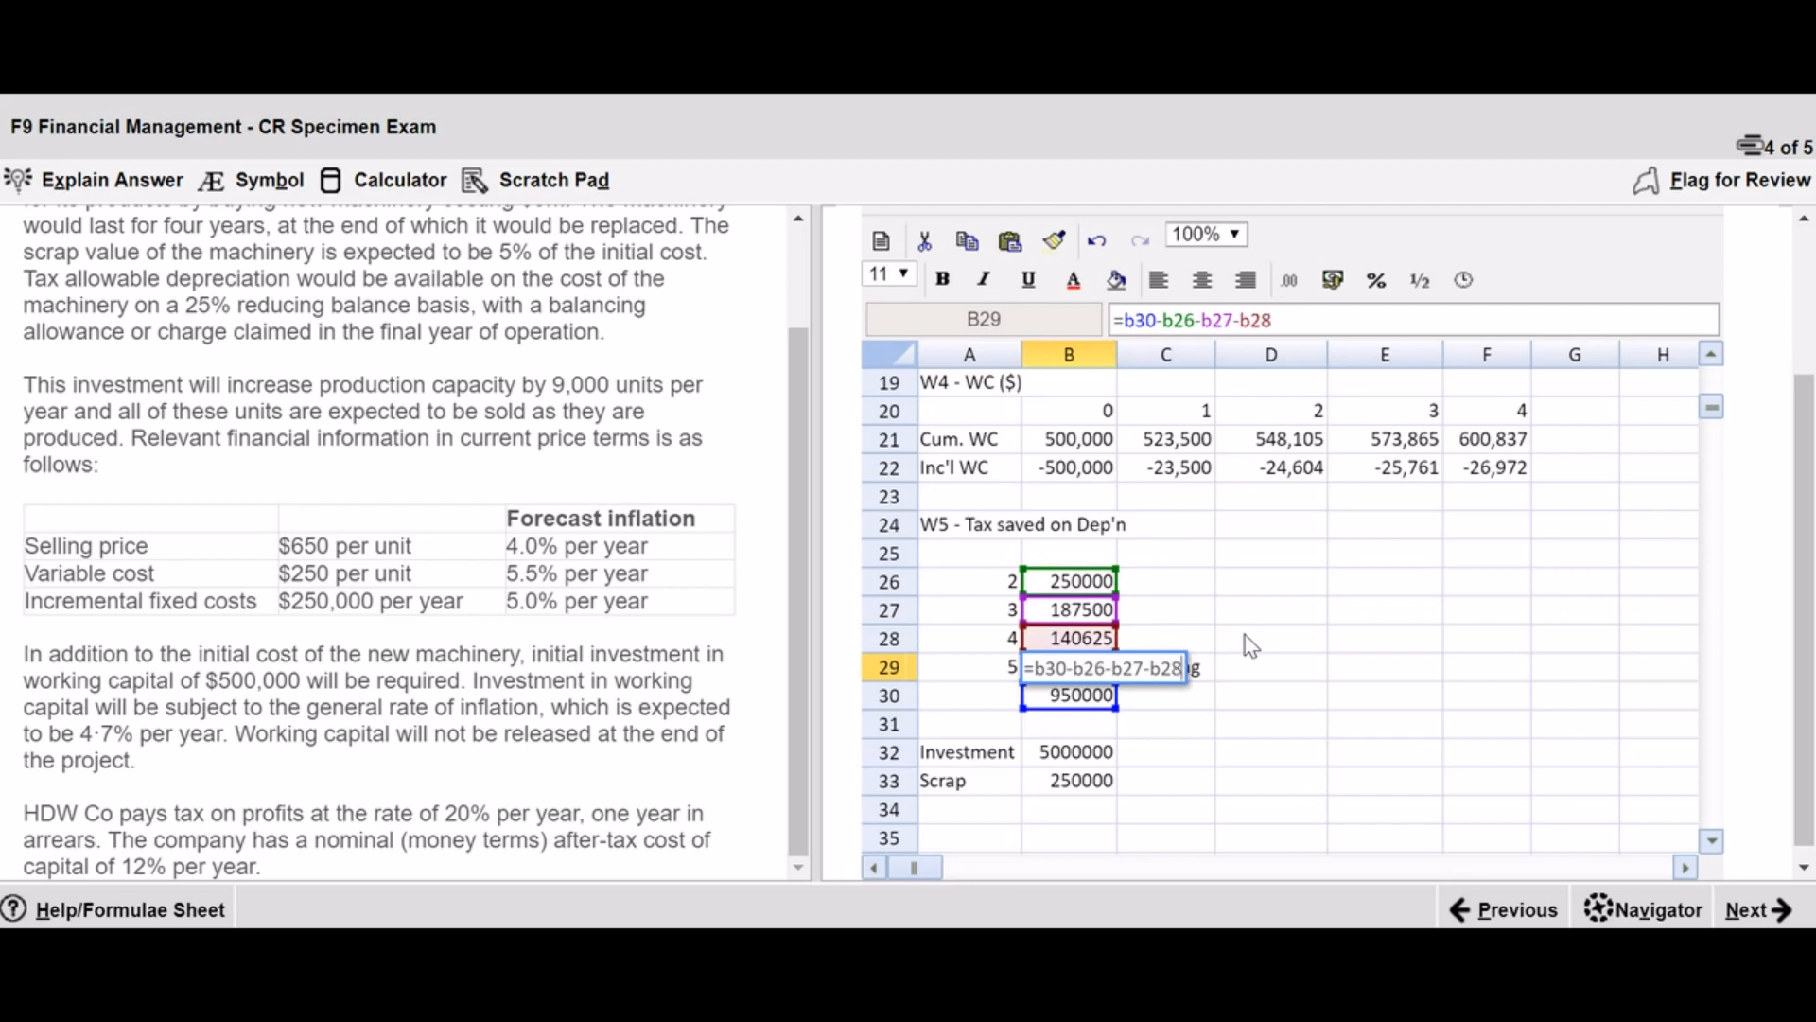
{"action": "key", "text": "Return"}
{"action": "key", "text": "Up"}
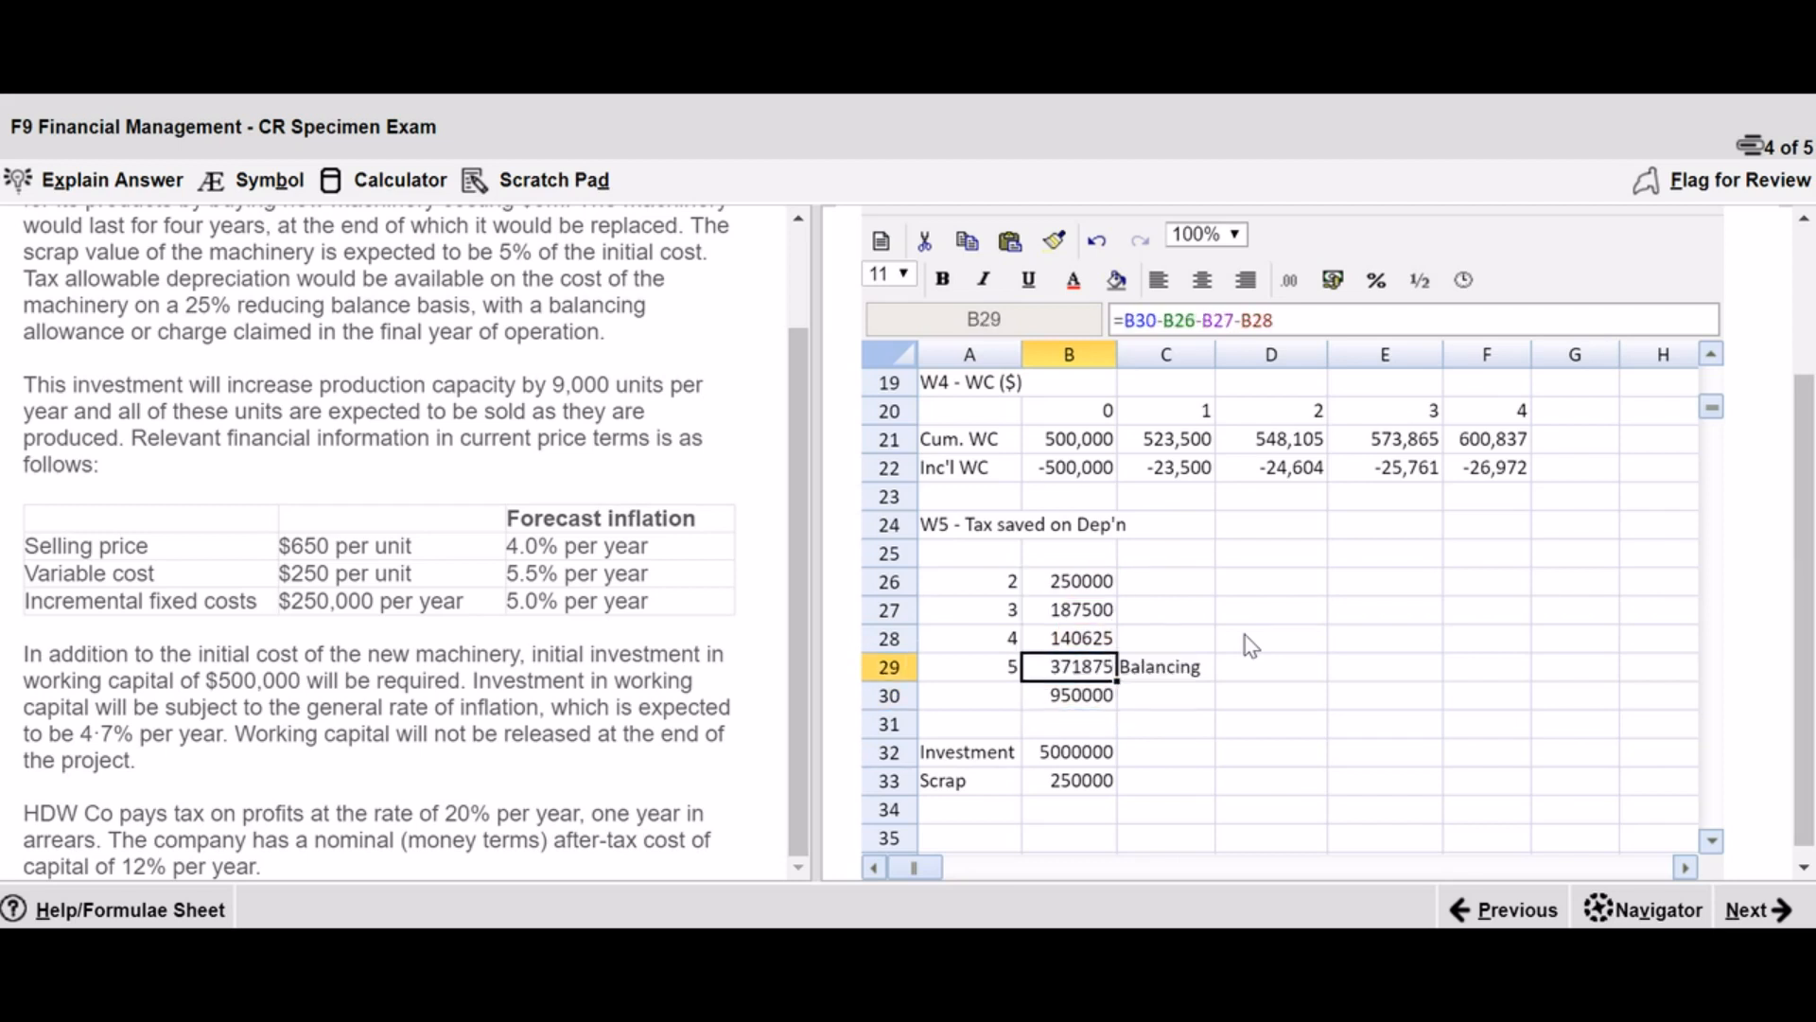
- Format the tax saved figures in B26 to B30 with thousands separators and no decimals
{"action": "left_click_drag", "start_coordinate": [1087, 584], "coordinate": [1088, 698]}
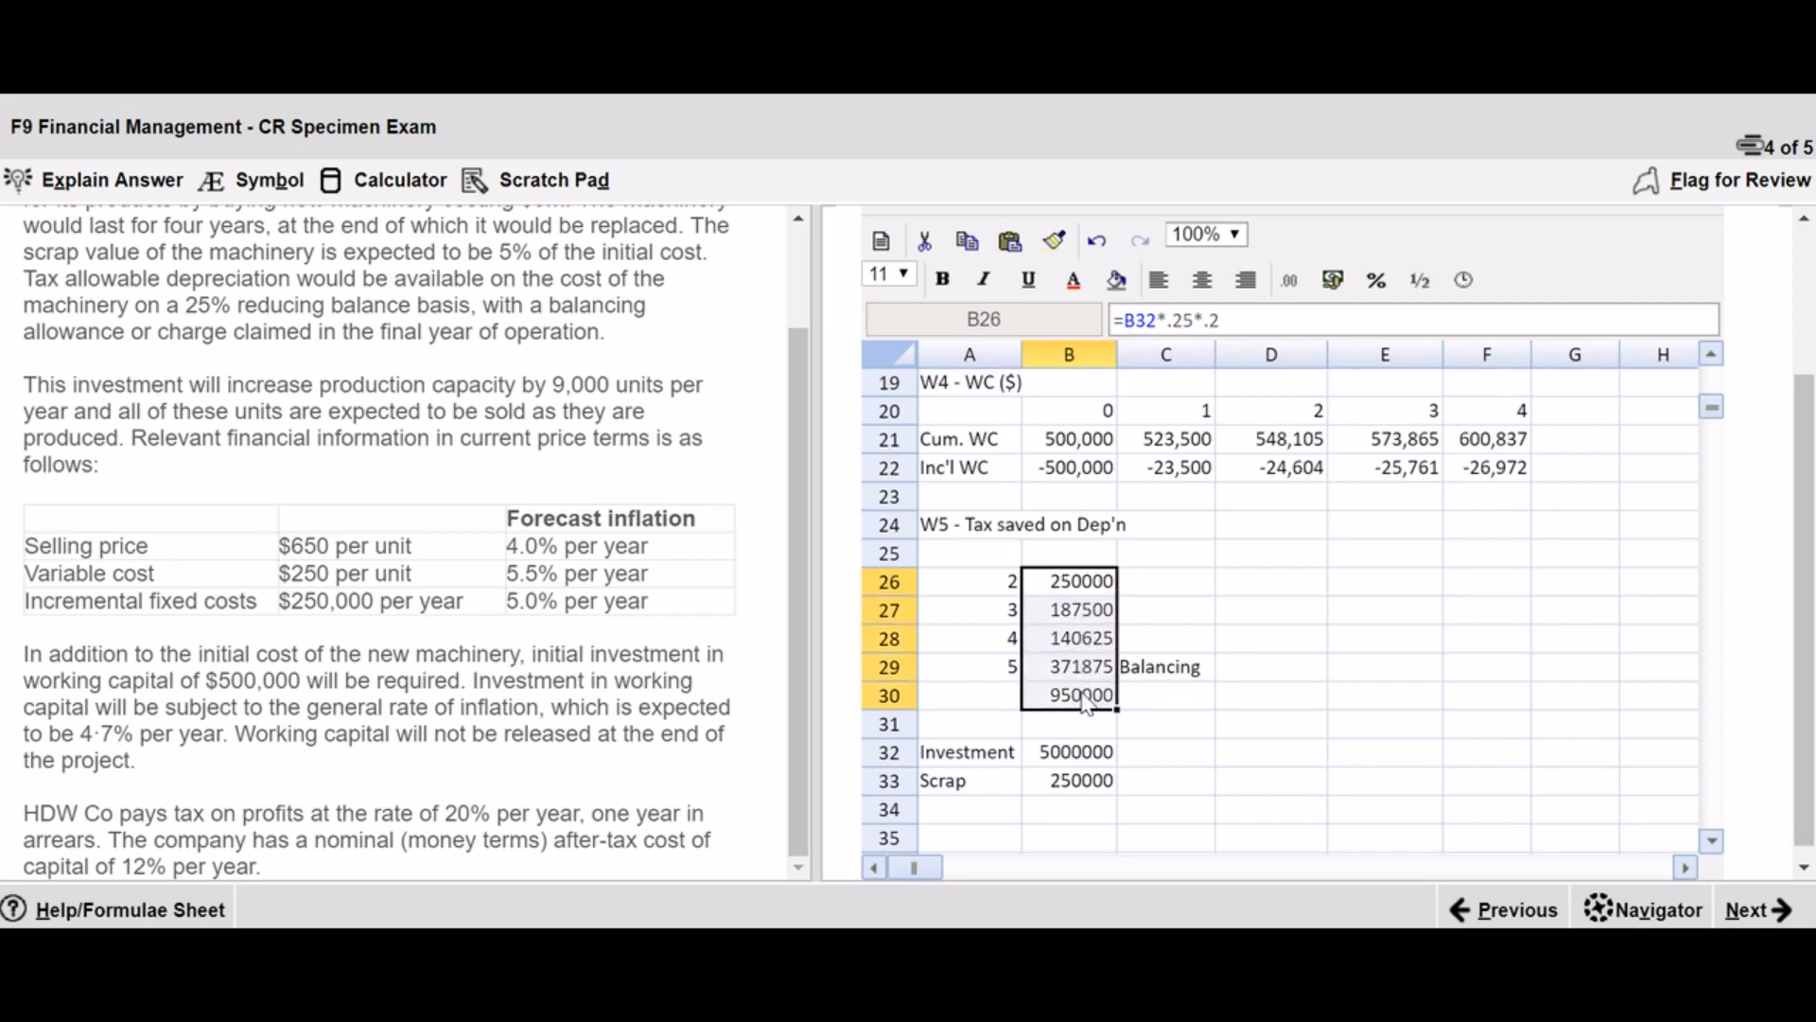
{"action": "left_click", "coordinate": [1289, 280]}
{"action": "left_click", "coordinate": [1383, 443]}
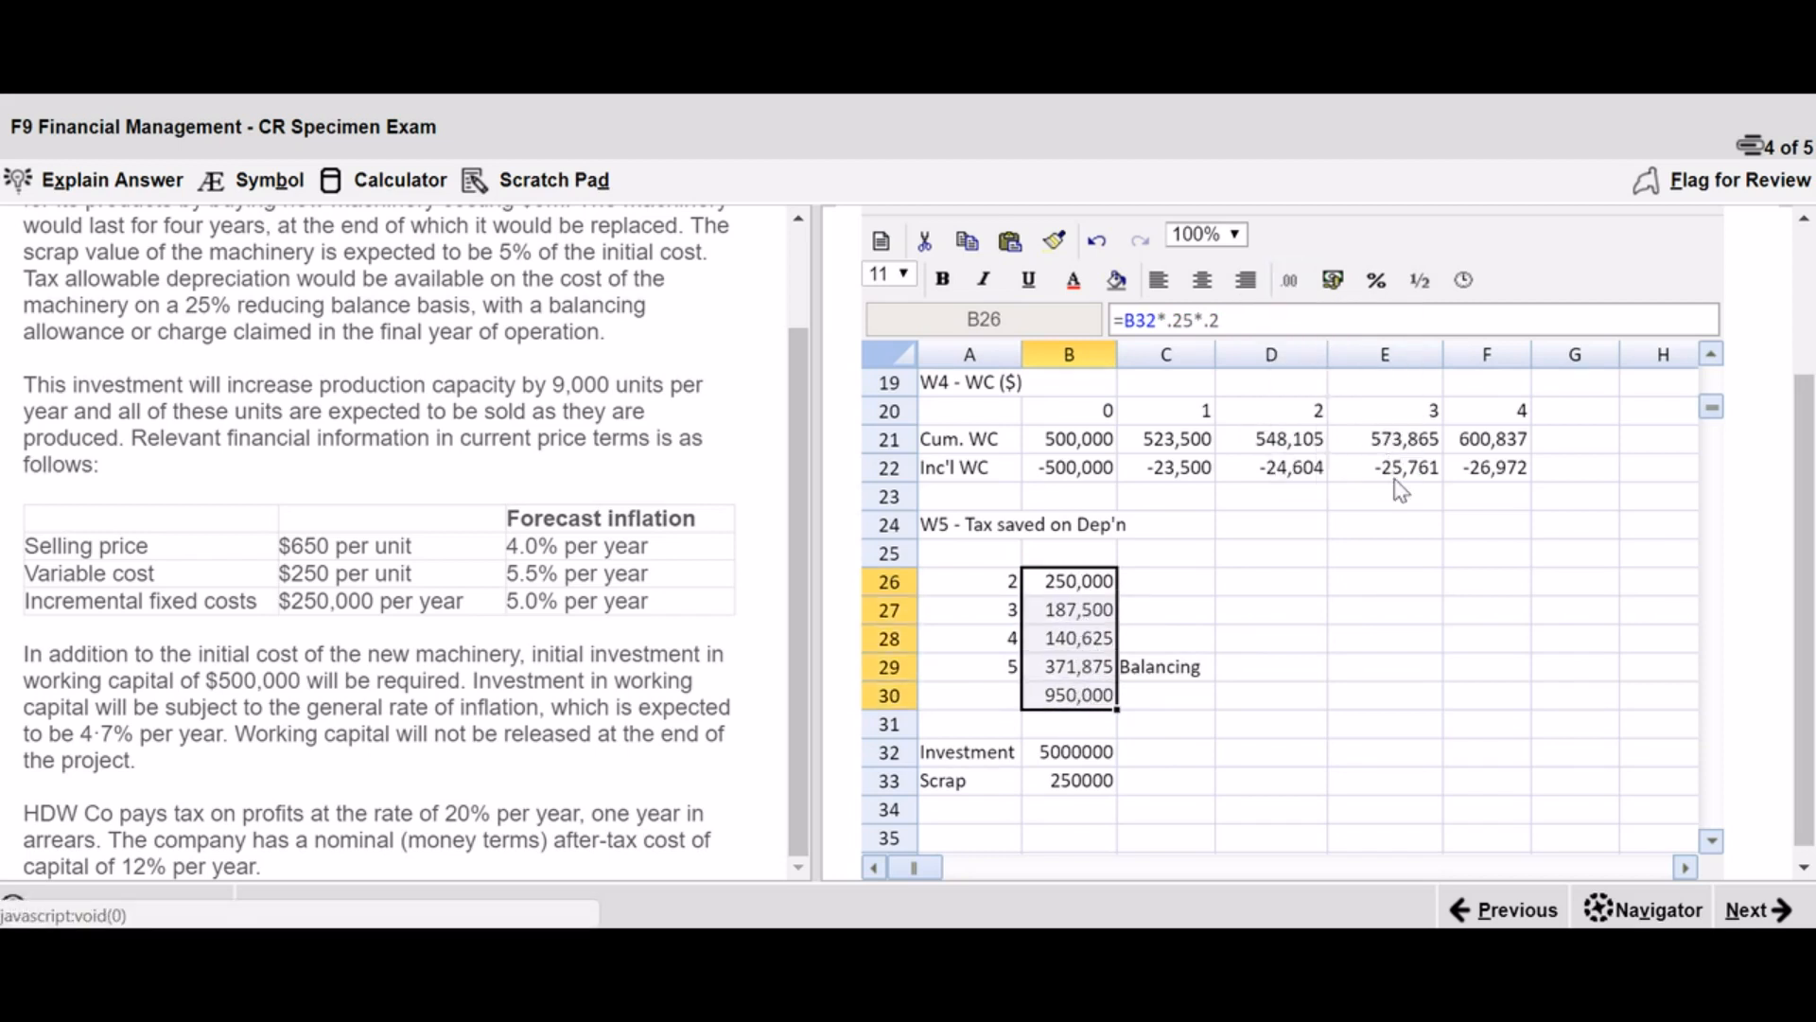
- Centre the years and tax saved figures in A26 to B30
{"action": "left_click", "coordinate": [1266, 696]}
{"action": "left_click_drag", "start_coordinate": [998, 592], "coordinate": [1089, 705]}
{"action": "left_click", "coordinate": [1202, 280]}
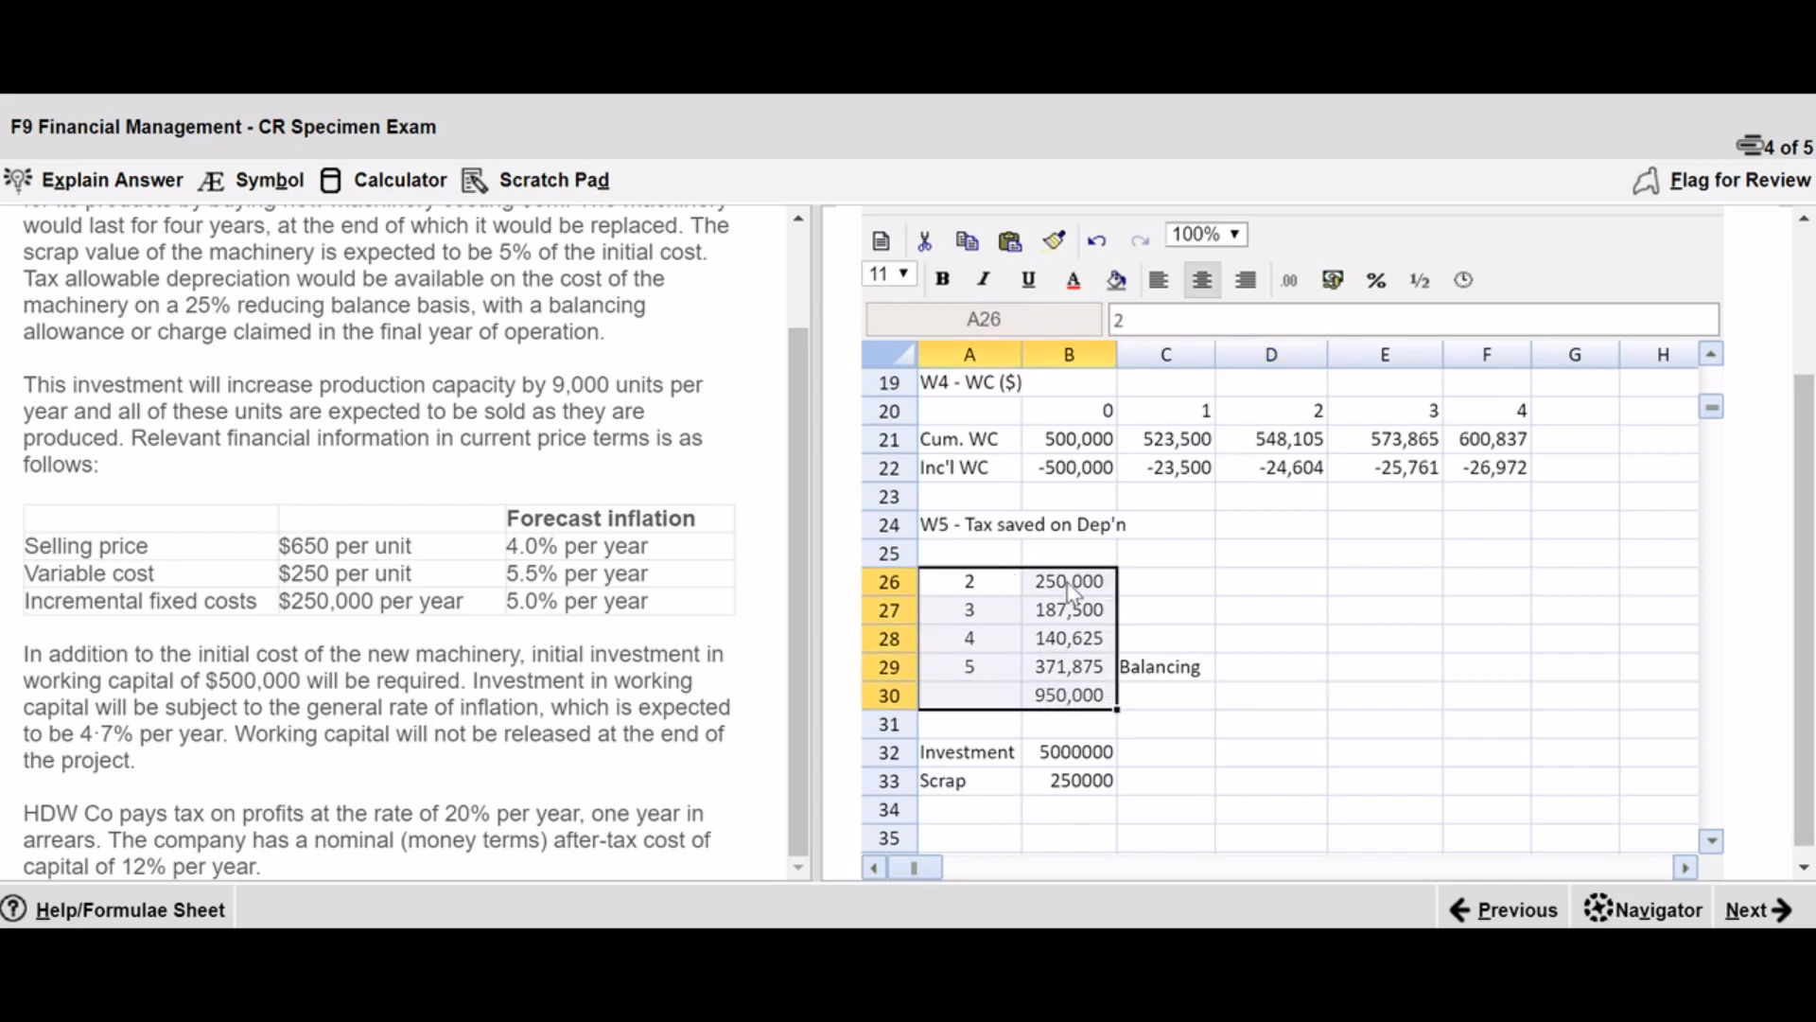
- Add "($)" to the end of the W5 title in A24
{"action": "left_click", "coordinate": [989, 535]}
{"action": "left_click", "coordinate": [1348, 324]}
{"action": "type", "text": "(4)"}
{"action": "key", "text": "BackSpace"}
{"action": "key", "text": "BackSpace"}
{"action": "type", "text": "$)"}
{"action": "key", "text": "Return"}
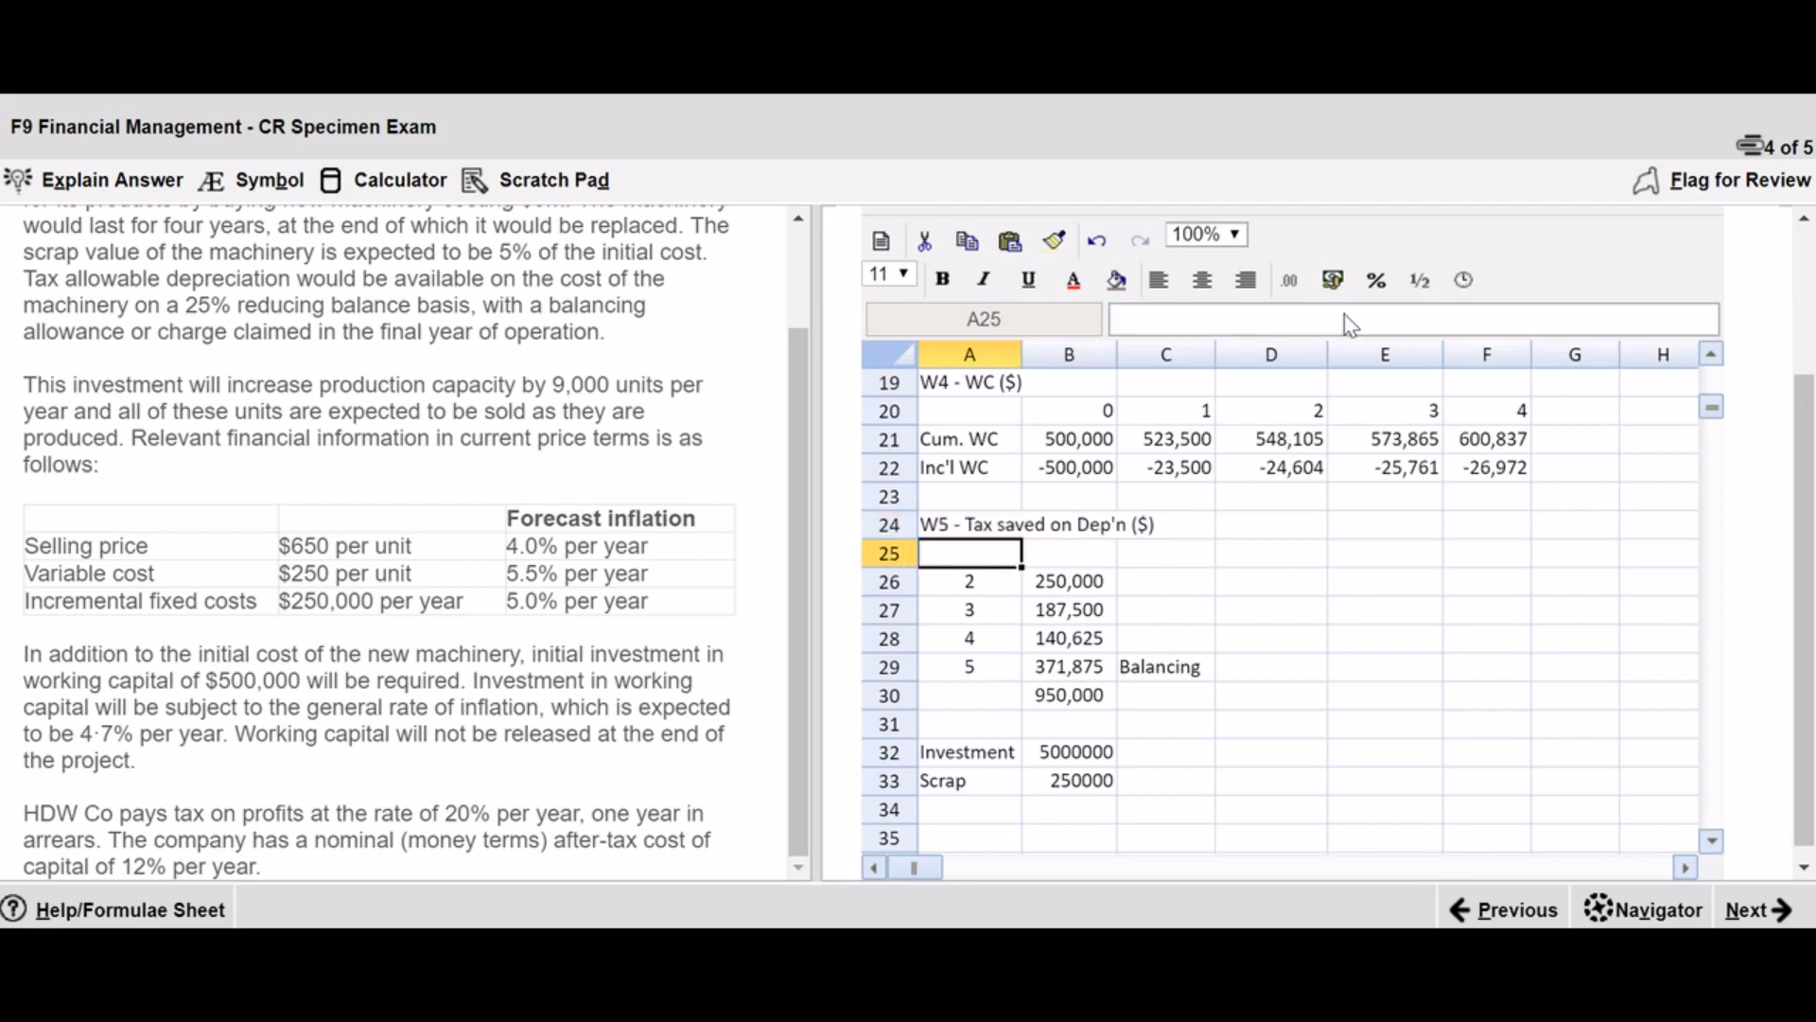
{"action": "left_click", "coordinate": [1238, 621]}
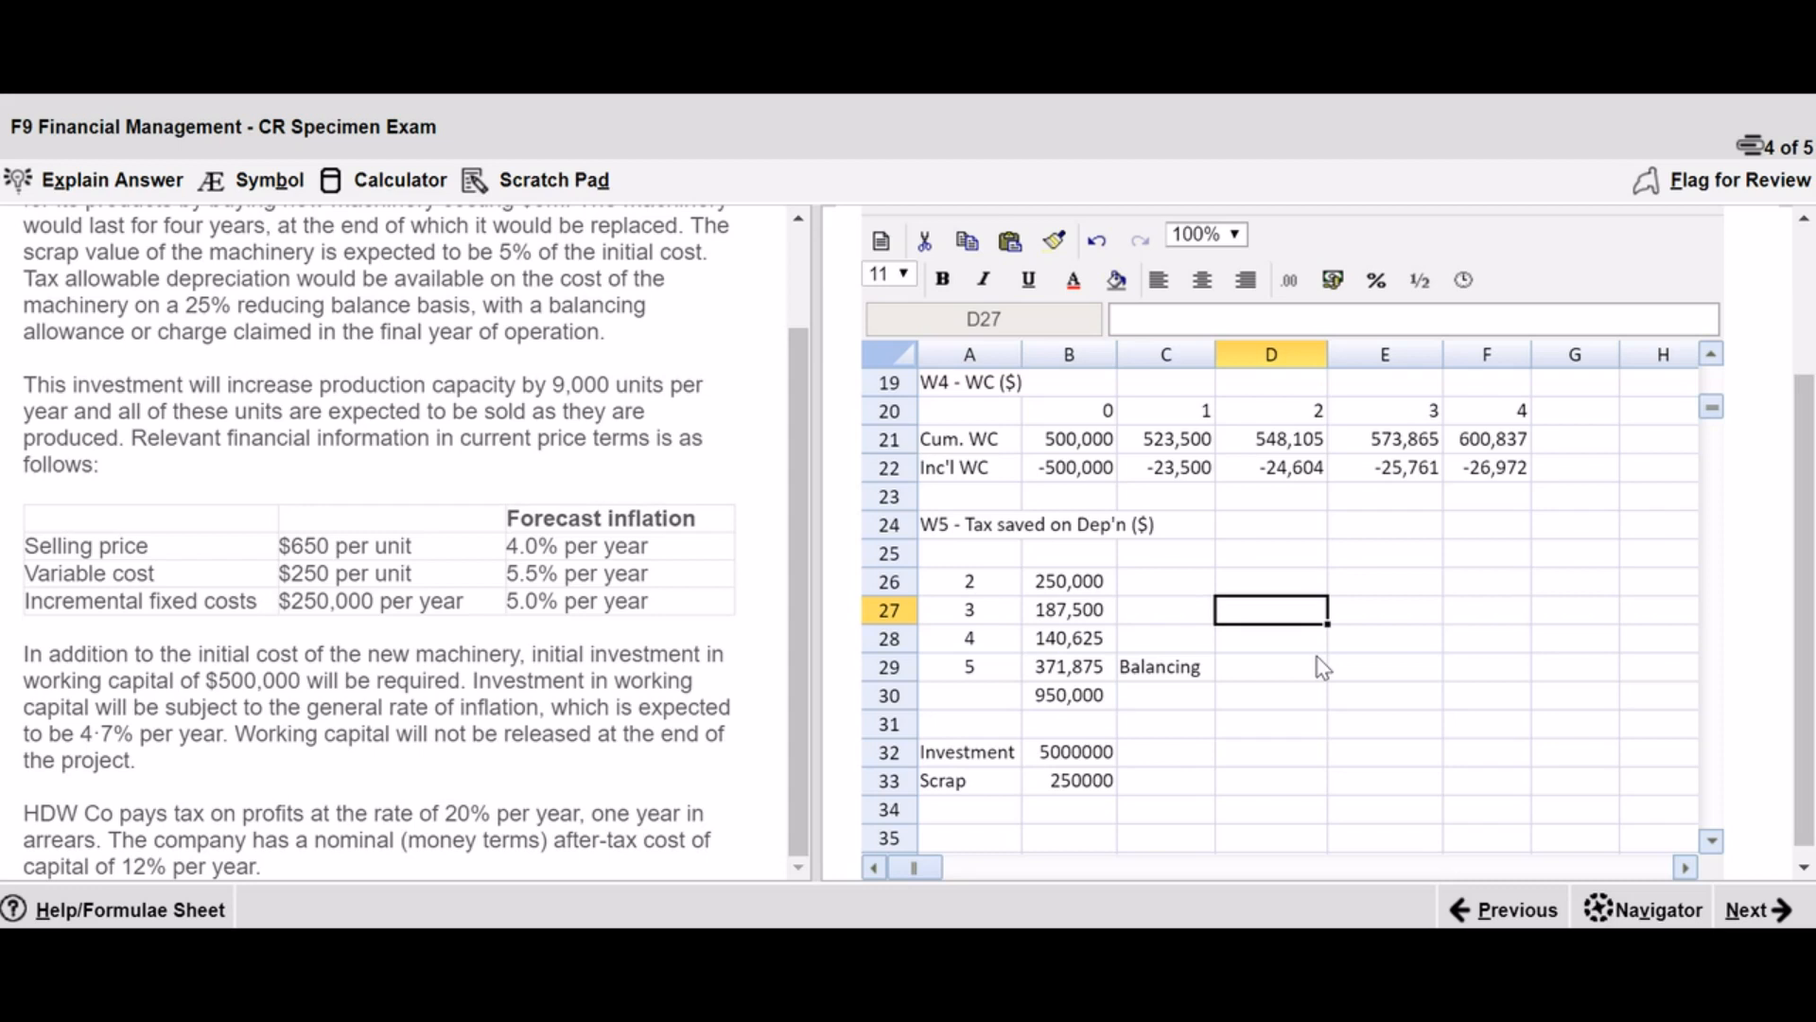
{"action": "scroll", "coordinate": [1128, 667], "scroll_direction": "down", "scroll_amount": 3}
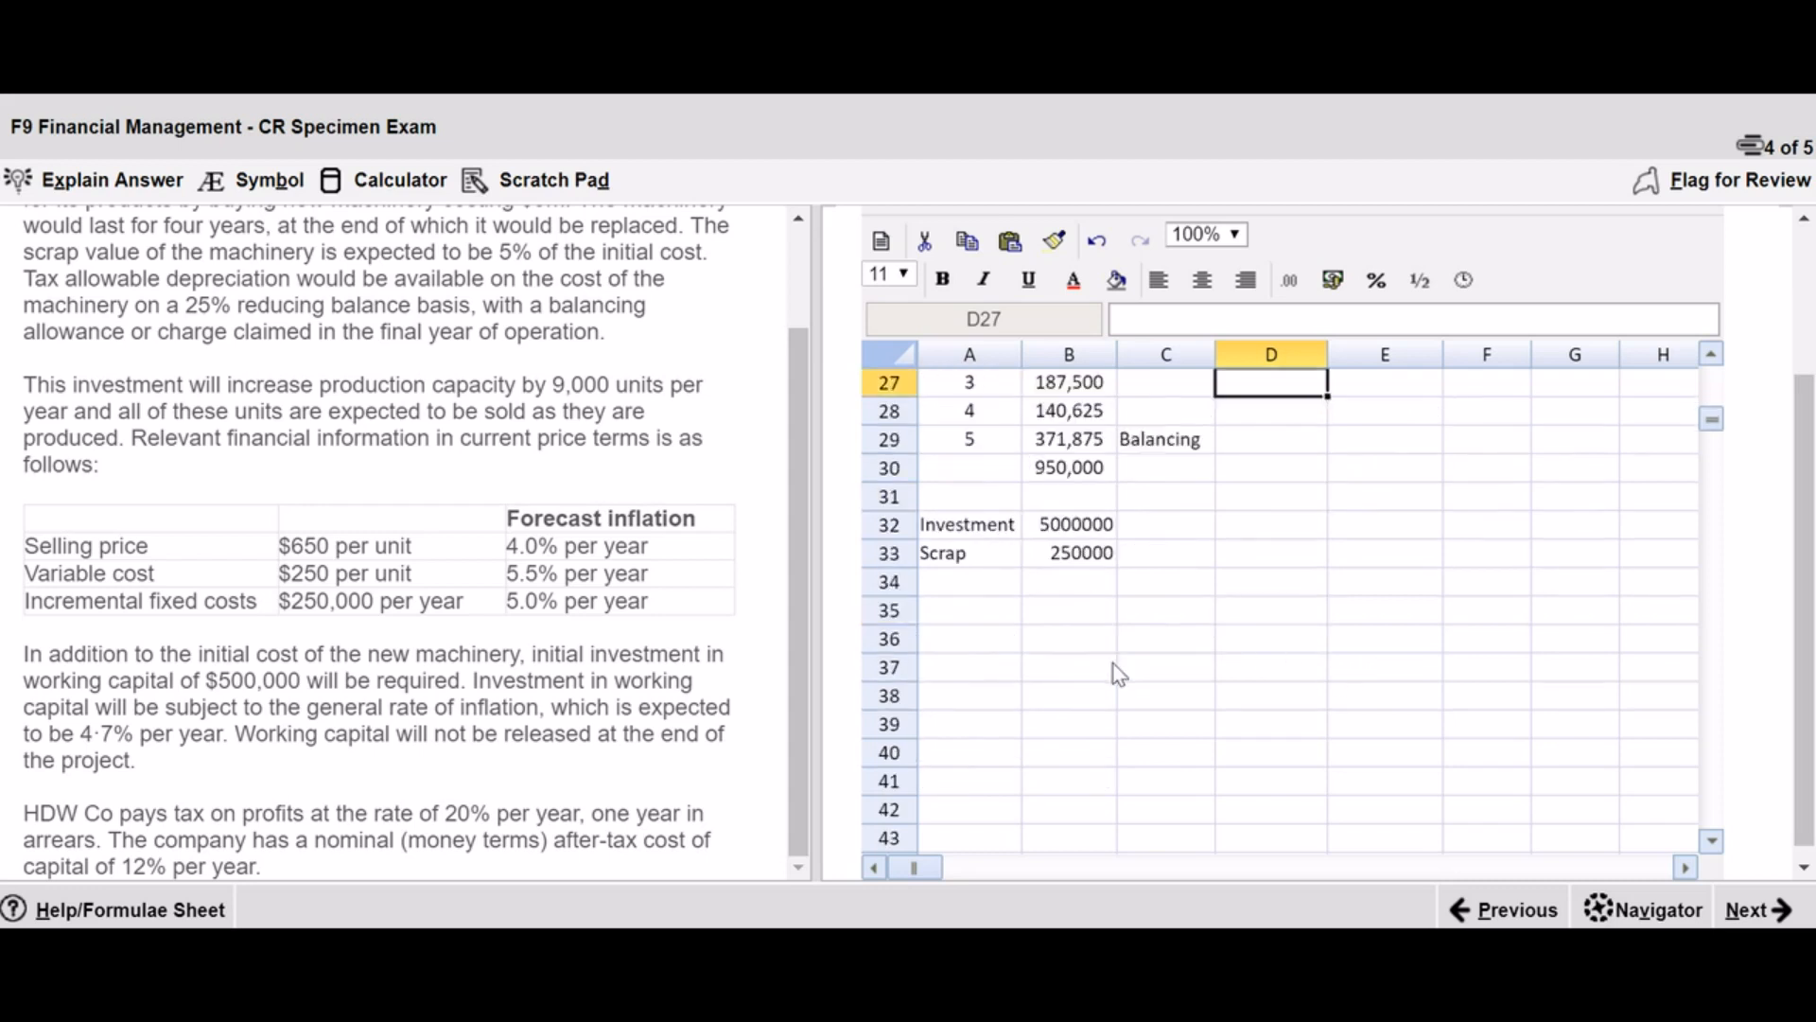
- Enter the title "NPV ($)" in A35
{"action": "left_click", "coordinate": [961, 620]}
{"action": "type", "text": "N"}
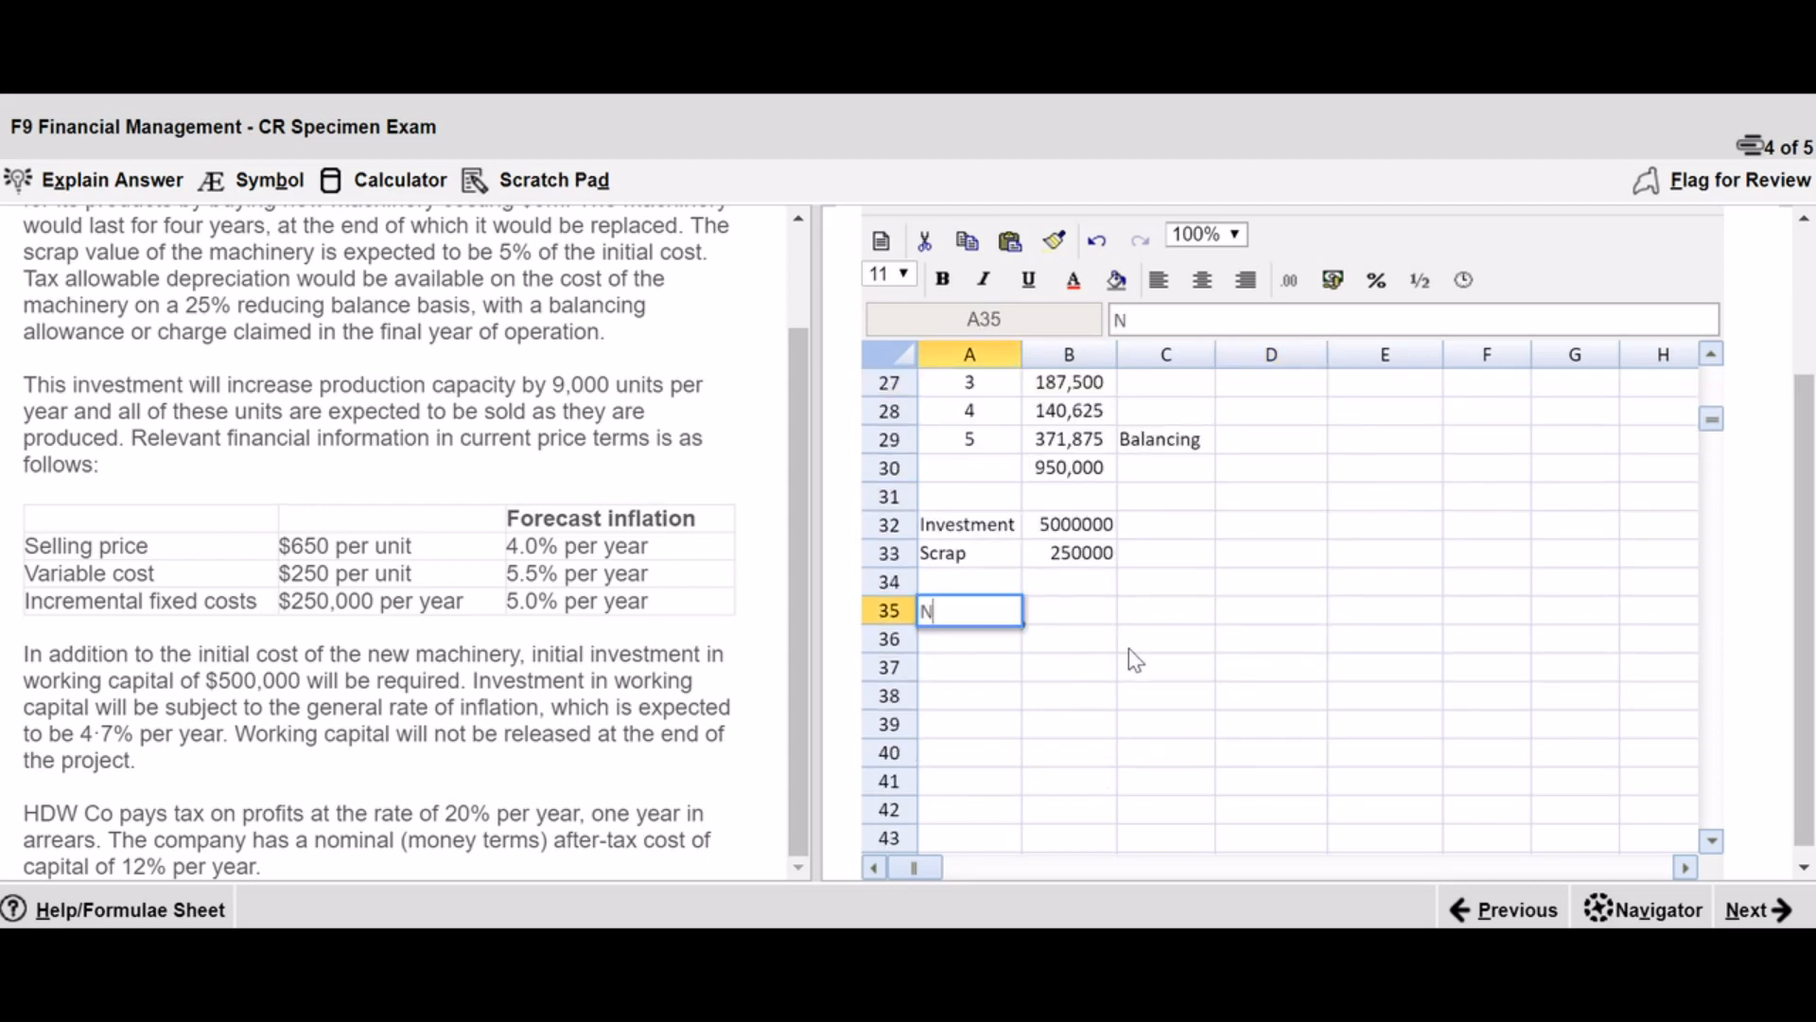
{"action": "type", "text": "PV ($)"}
{"action": "key", "text": "Return"}
- Enter the year headings 0 to 5 across B36 to G36 beneath the NPV title
{"action": "key", "text": "Right"}
{"action": "type", "text": "0"}
{"action": "key", "text": "Right"}
{"action": "type", "text": "1"}
{"action": "key", "text": "Right"}
{"action": "type", "text": "2"}
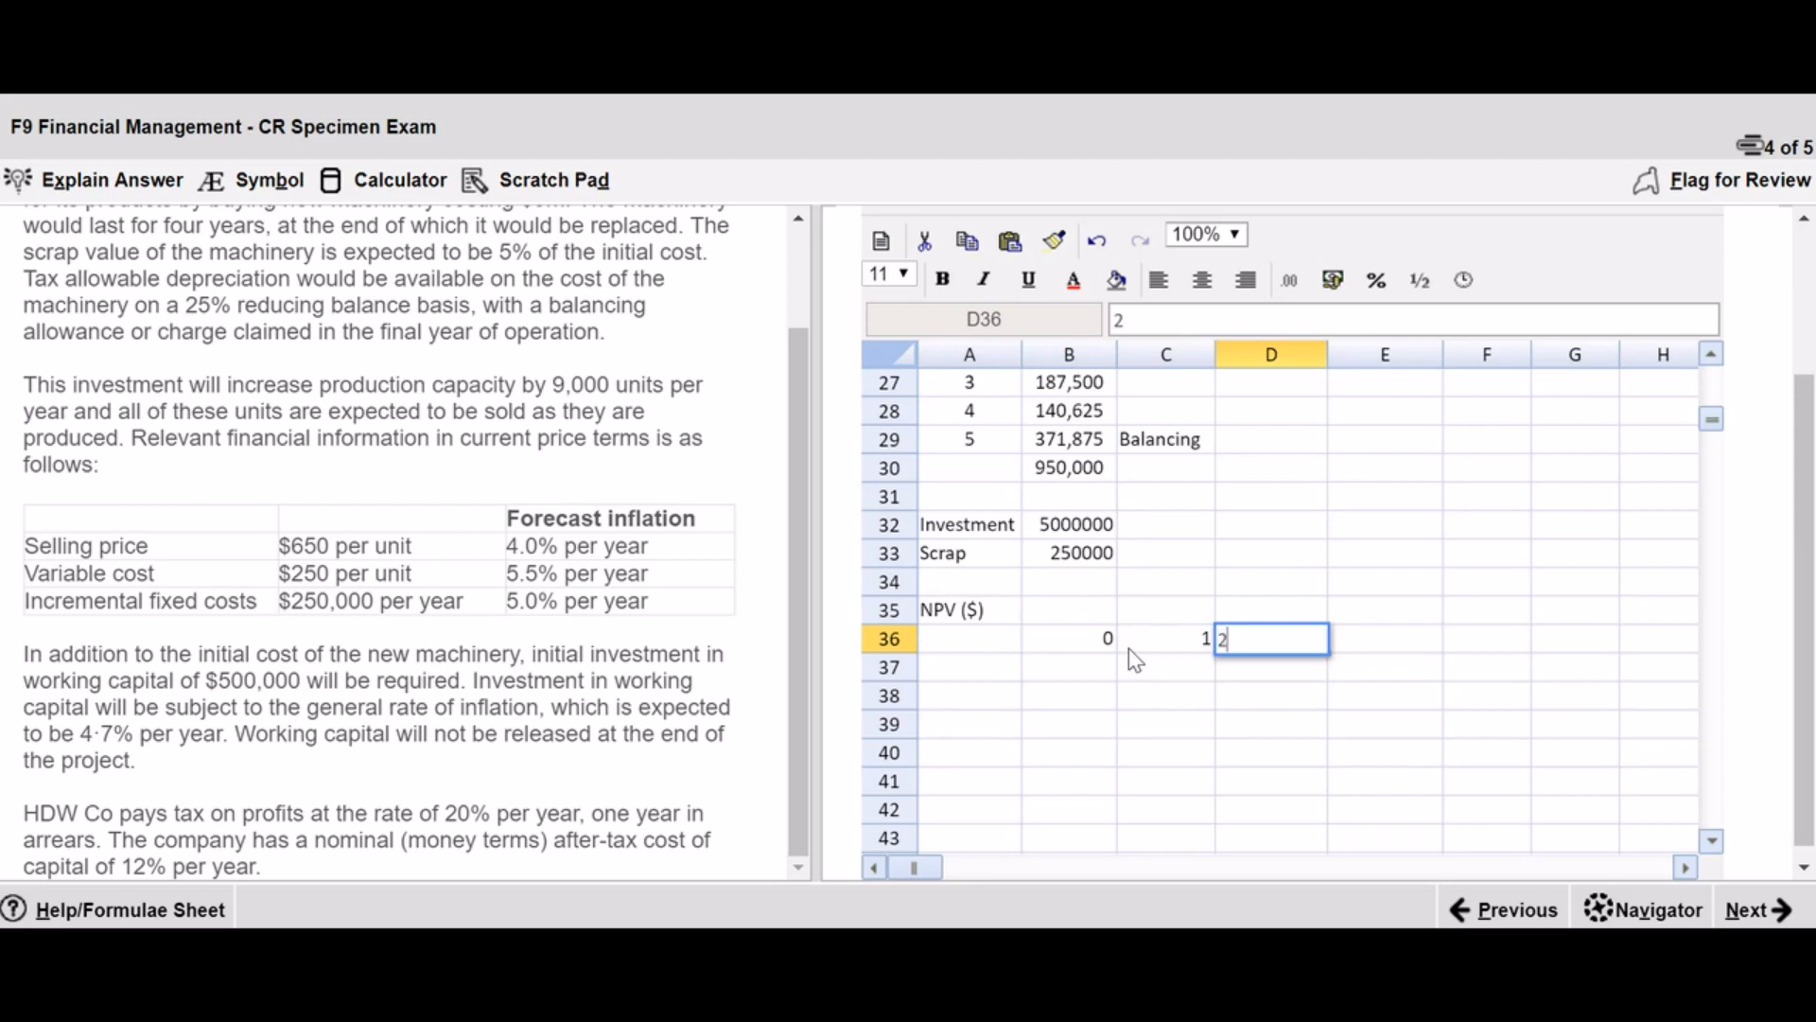
{"action": "key", "text": "Right"}
{"action": "type", "text": "3"}
{"action": "key", "text": "Right"}
{"action": "type", "text": "4"}
{"action": "key", "text": "Right"}
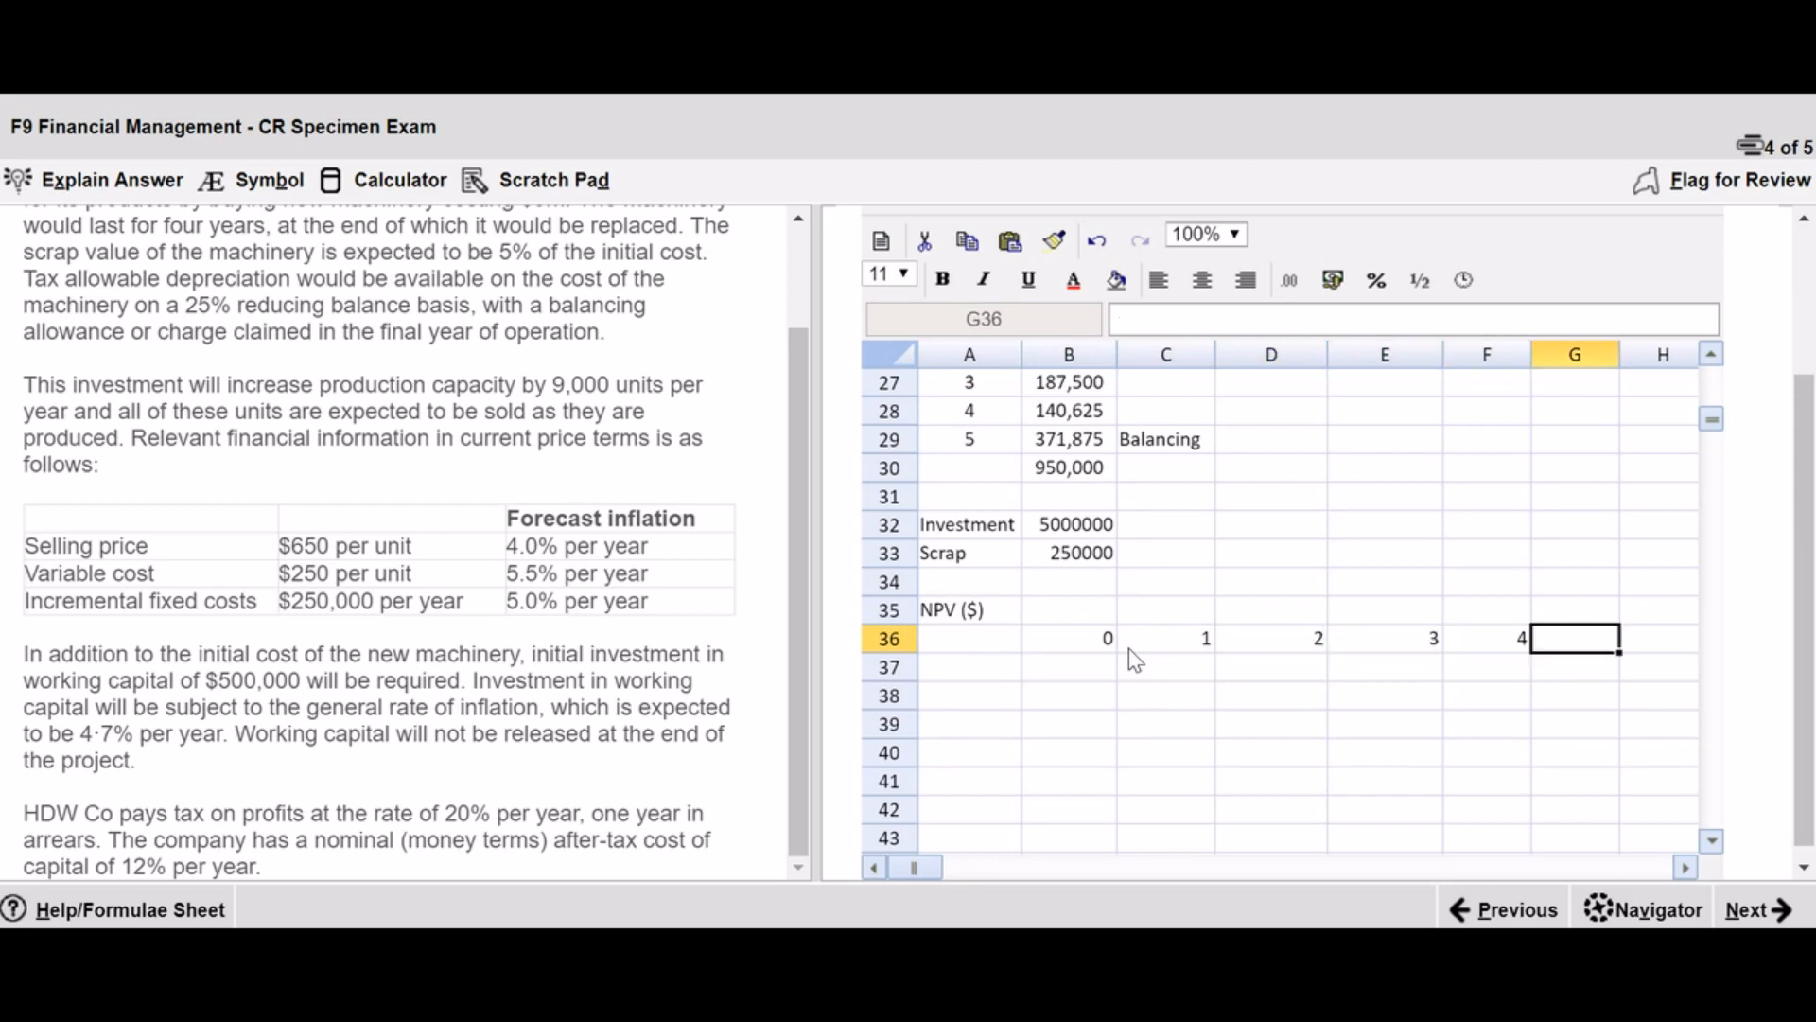
{"action": "type", "text": "5"}
{"action": "key", "text": "Right"}
{"action": "key", "text": "Left"}
{"action": "key", "text": "Left"}
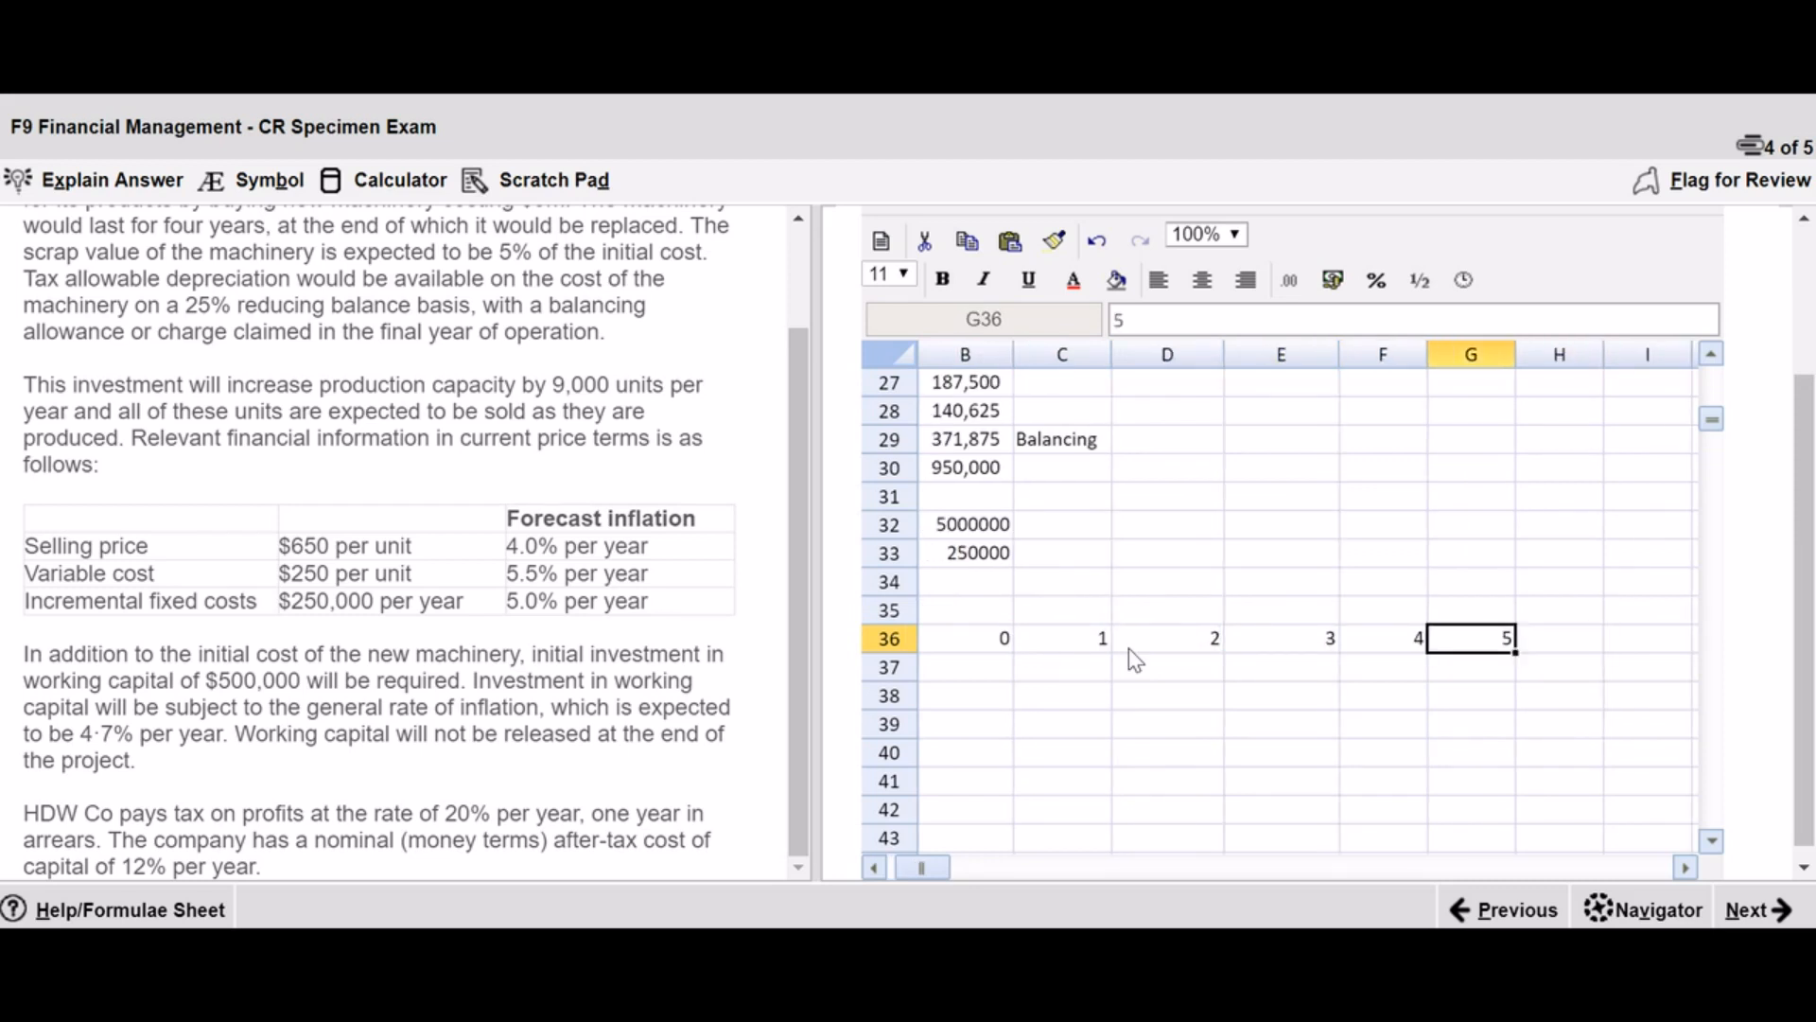
- Label A37 "Operating profit" and widen column A to fit the text
{"action": "key", "text": "Home"}
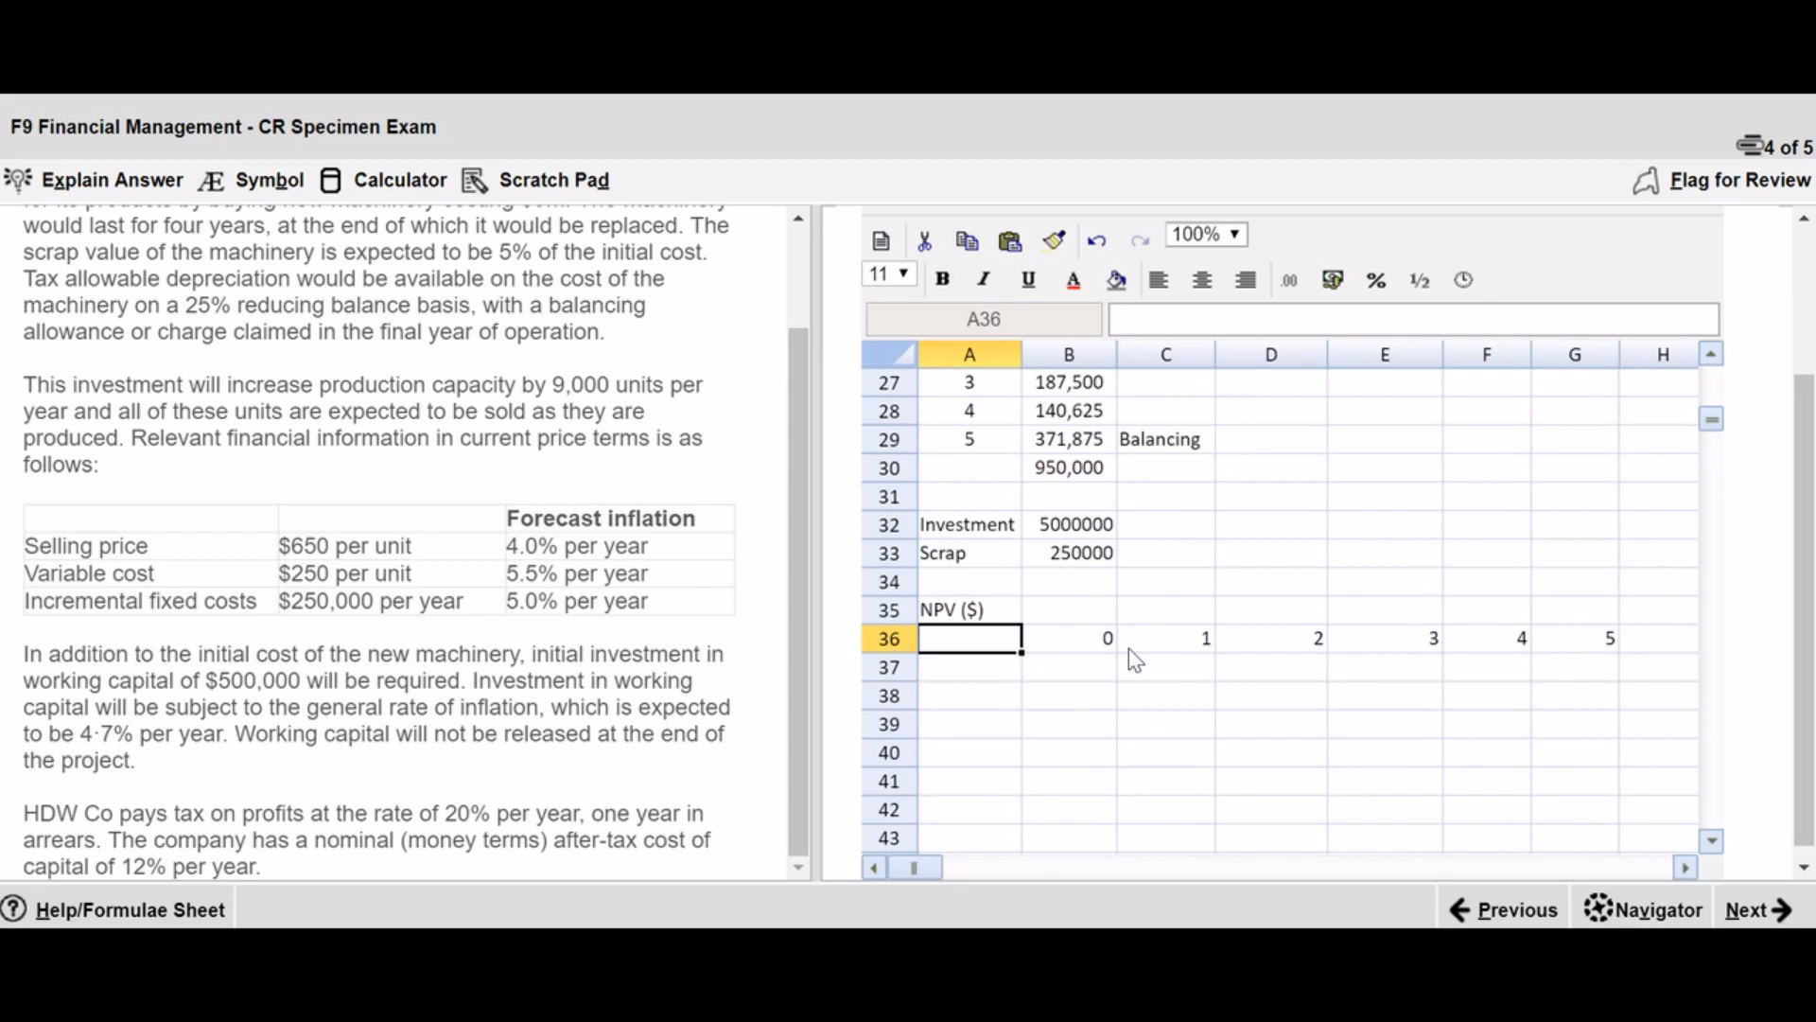
{"action": "key", "text": "Down"}
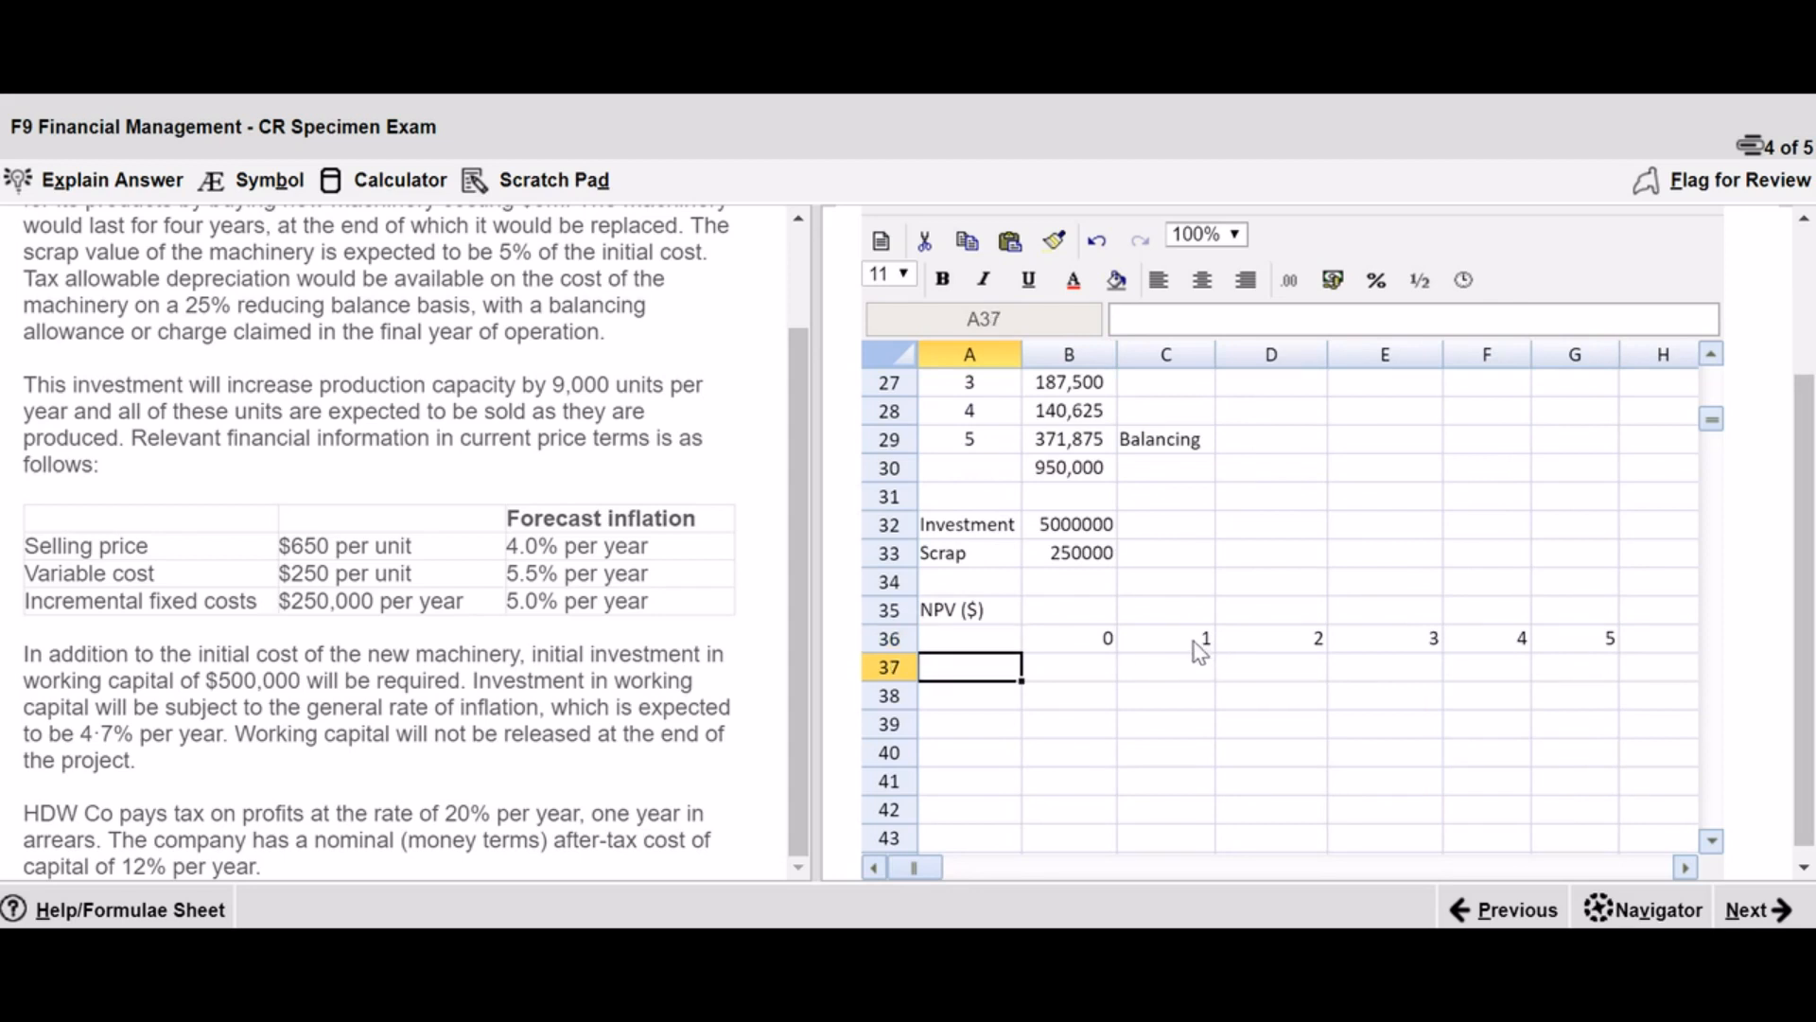
{"action": "type", "text": "Operati"}
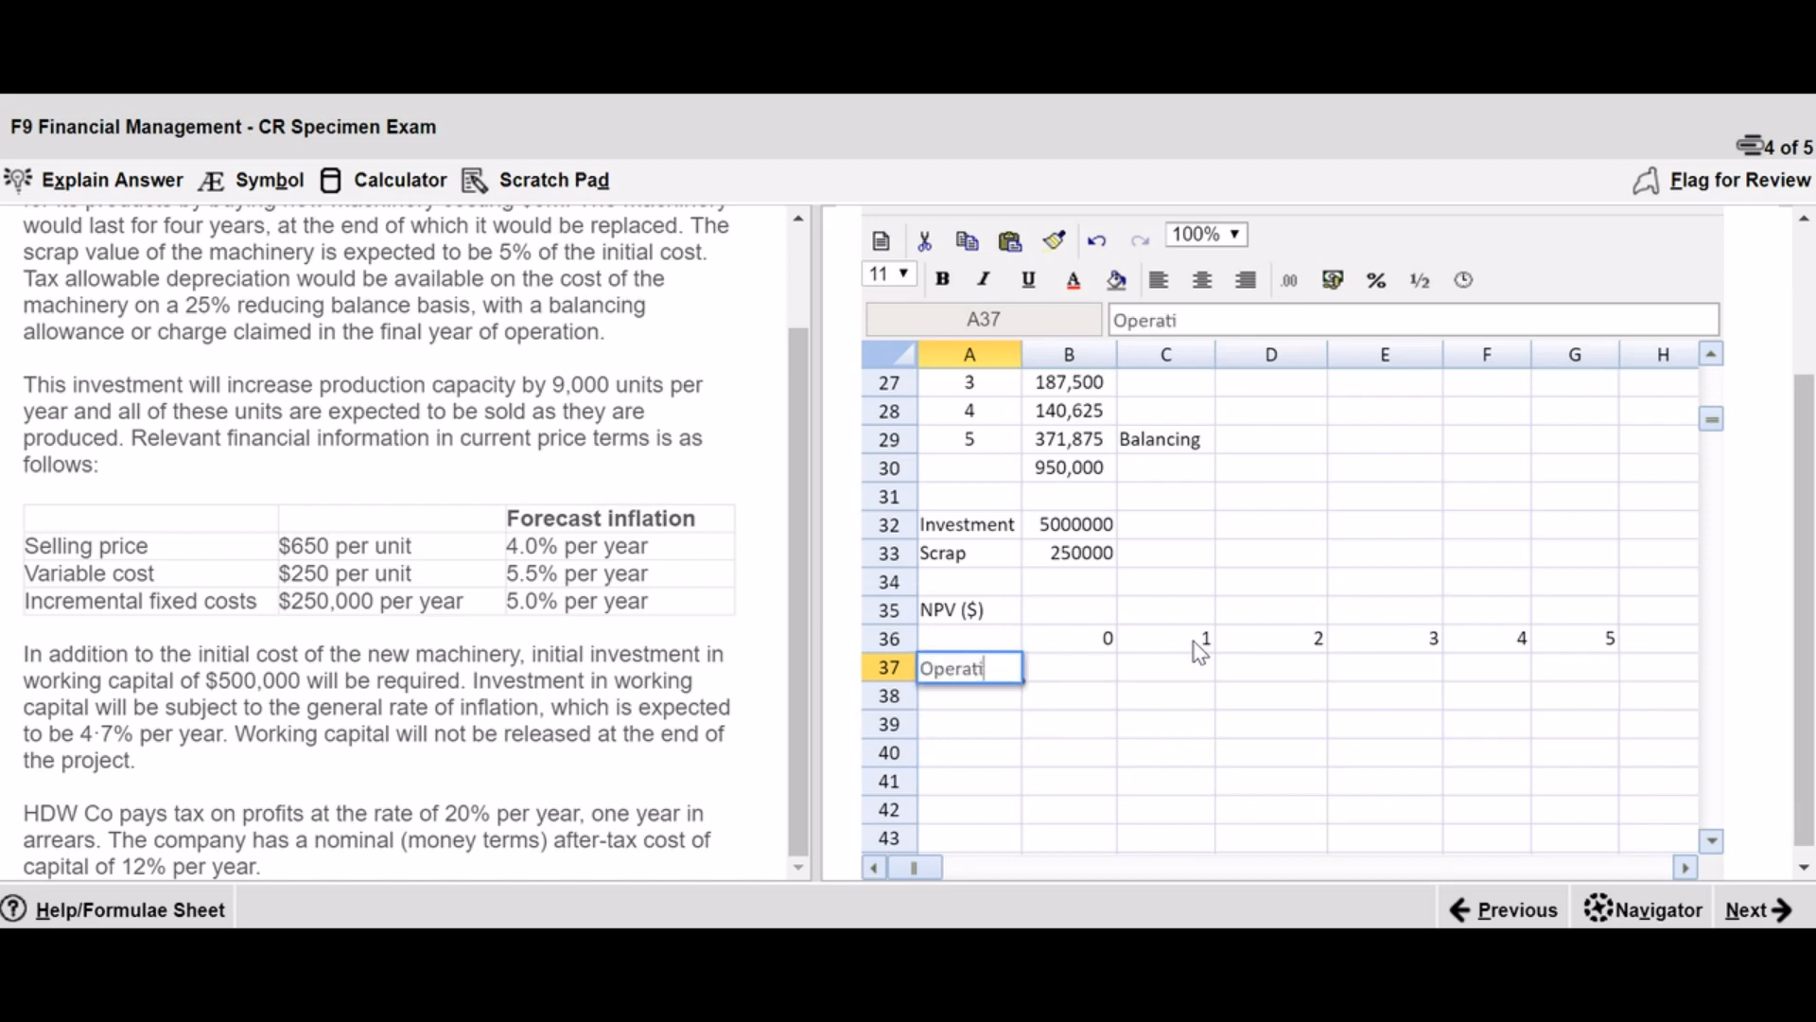
{"action": "type", "text": "ng profit"}
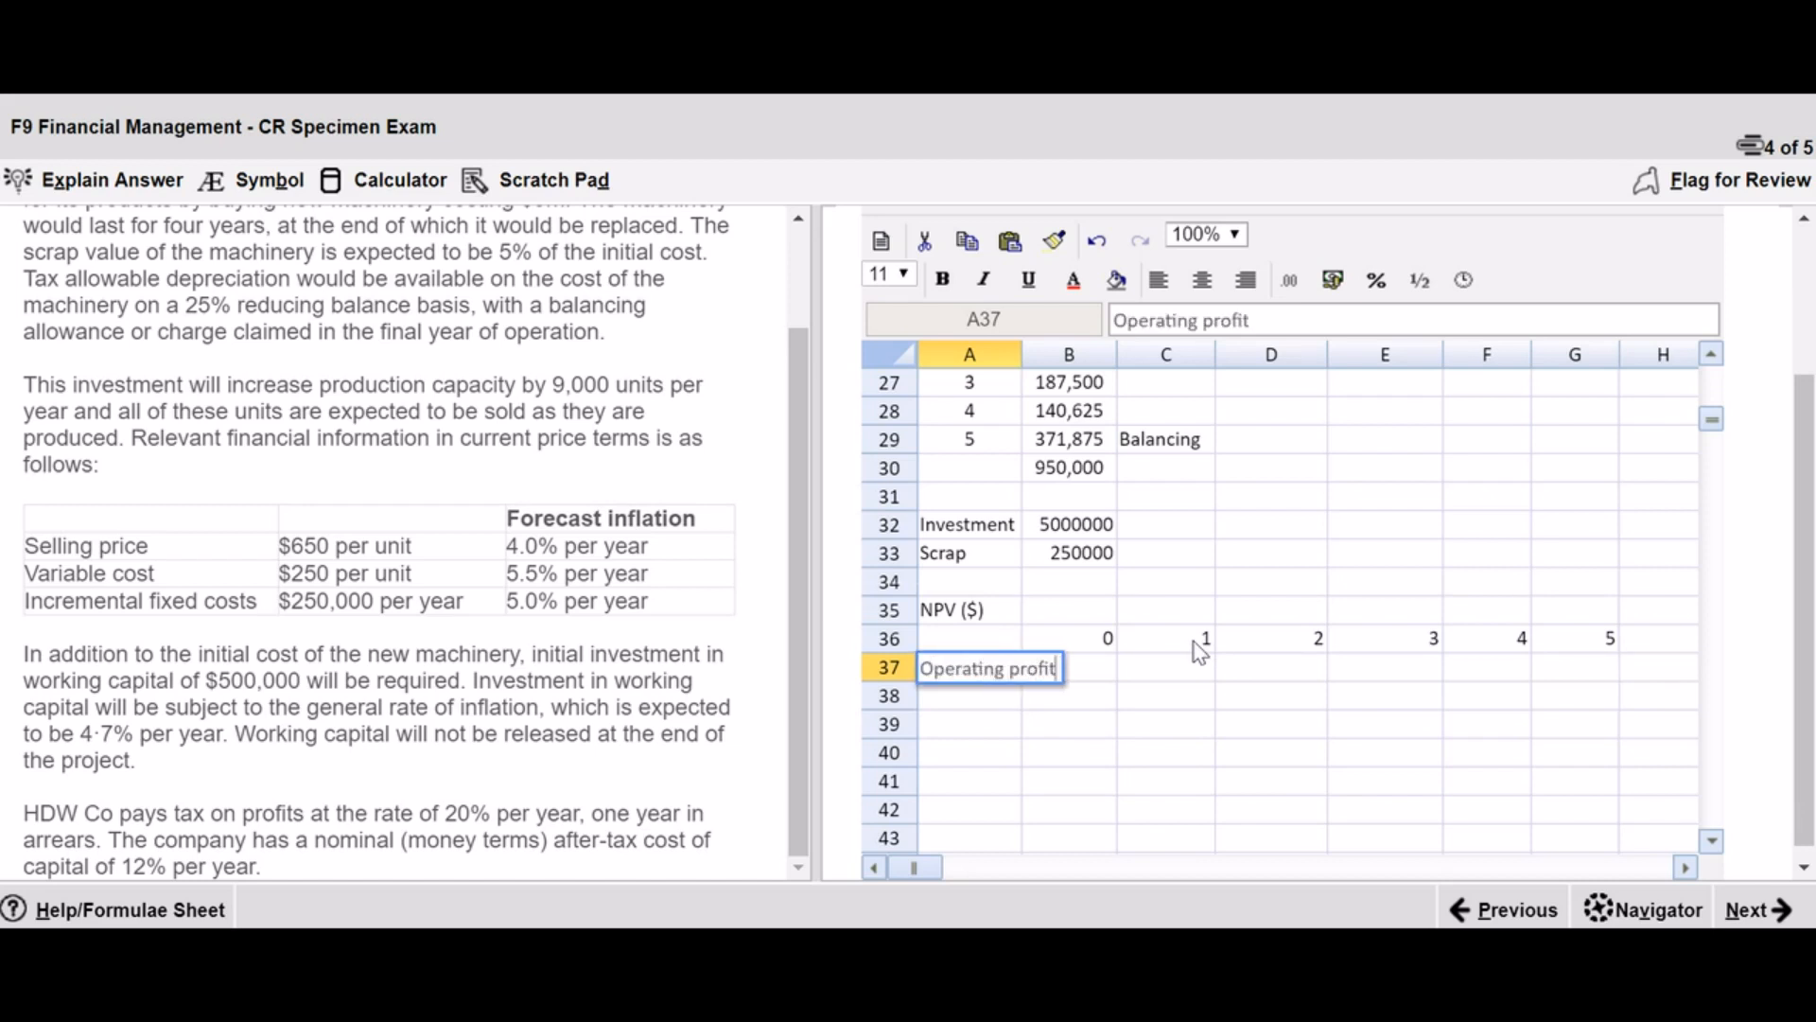
{"action": "key", "text": "Tab"}
{"action": "left_click_drag", "start_coordinate": [1021, 354], "coordinate": [1073, 354]}
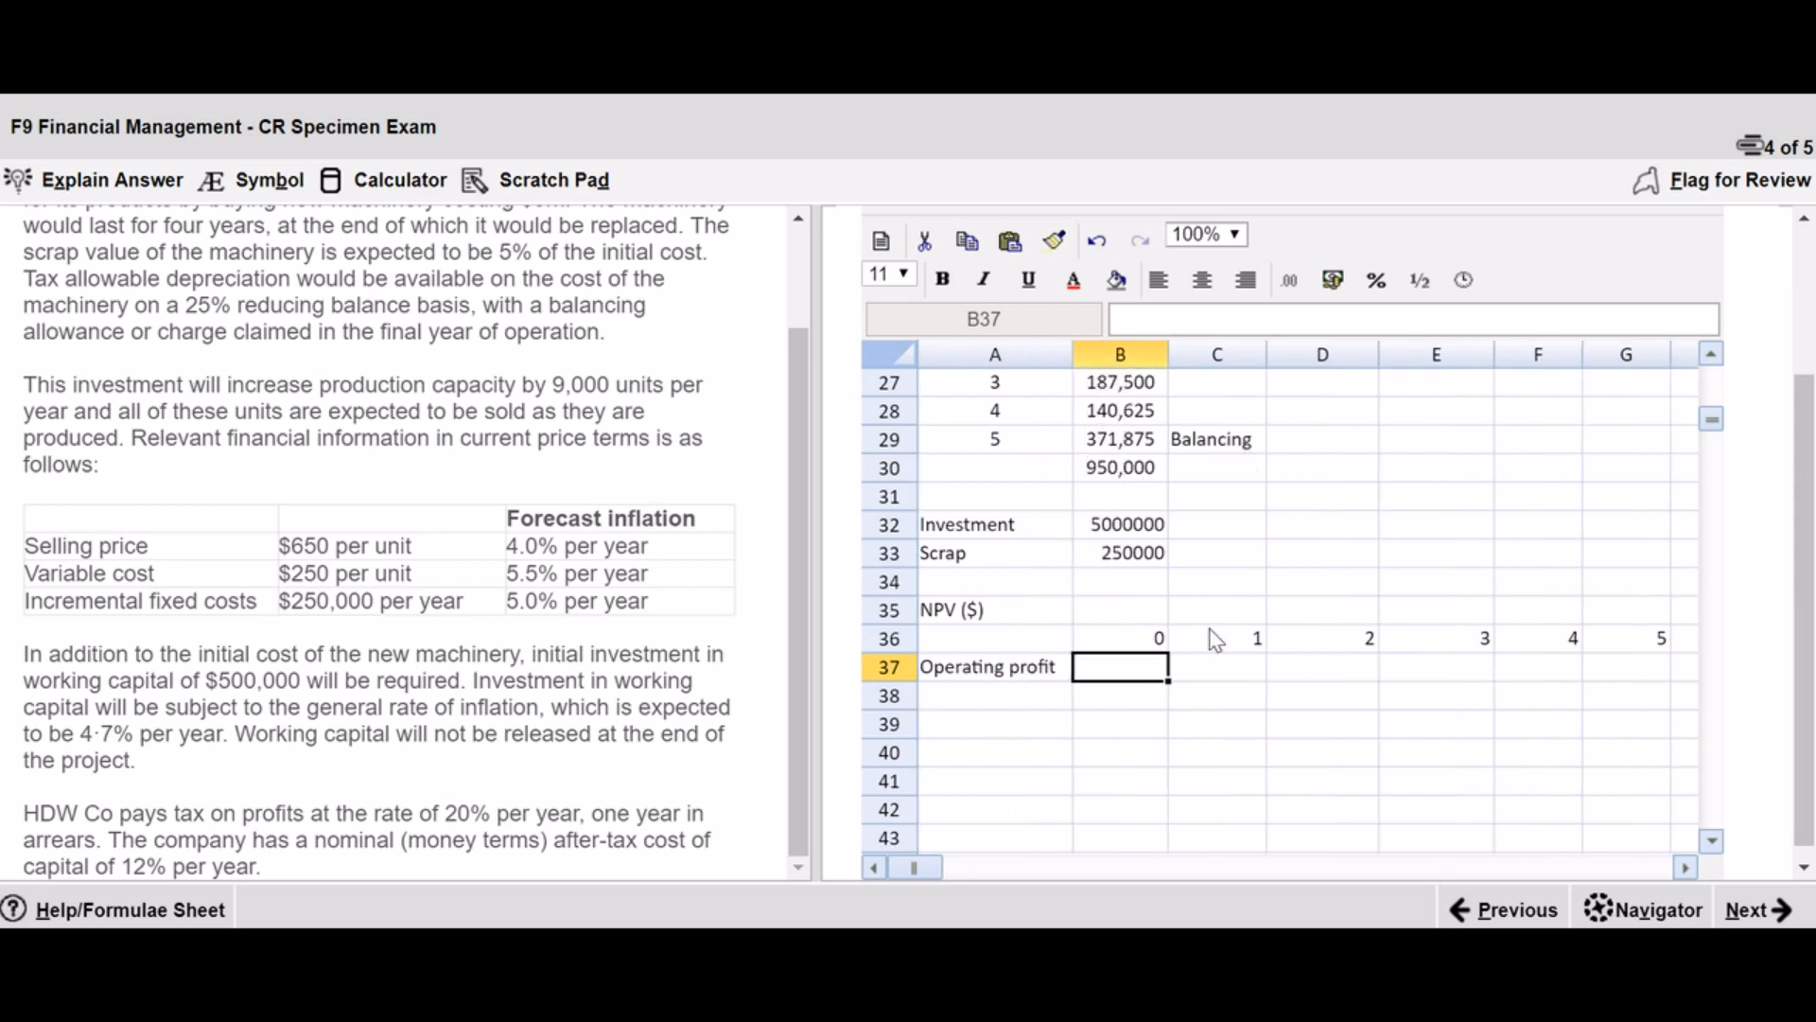
{"action": "left_click", "coordinate": [1233, 675]}
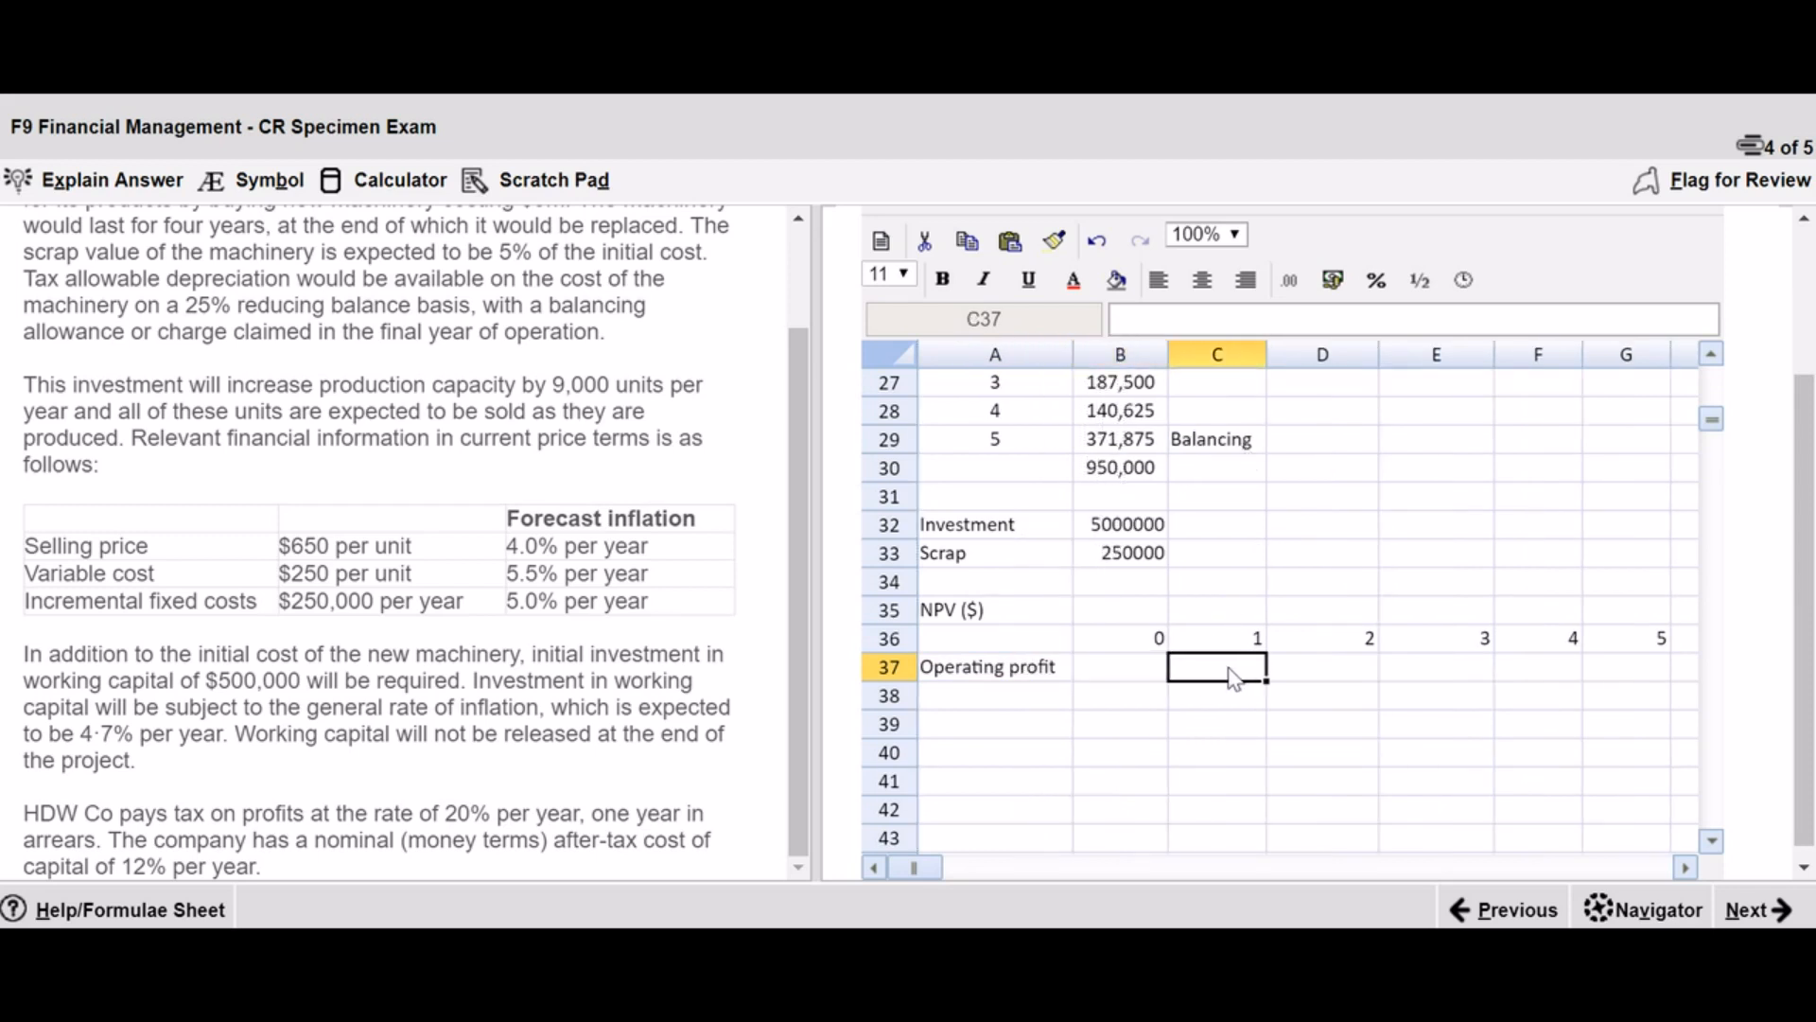
{"action": "type", "text": "="}
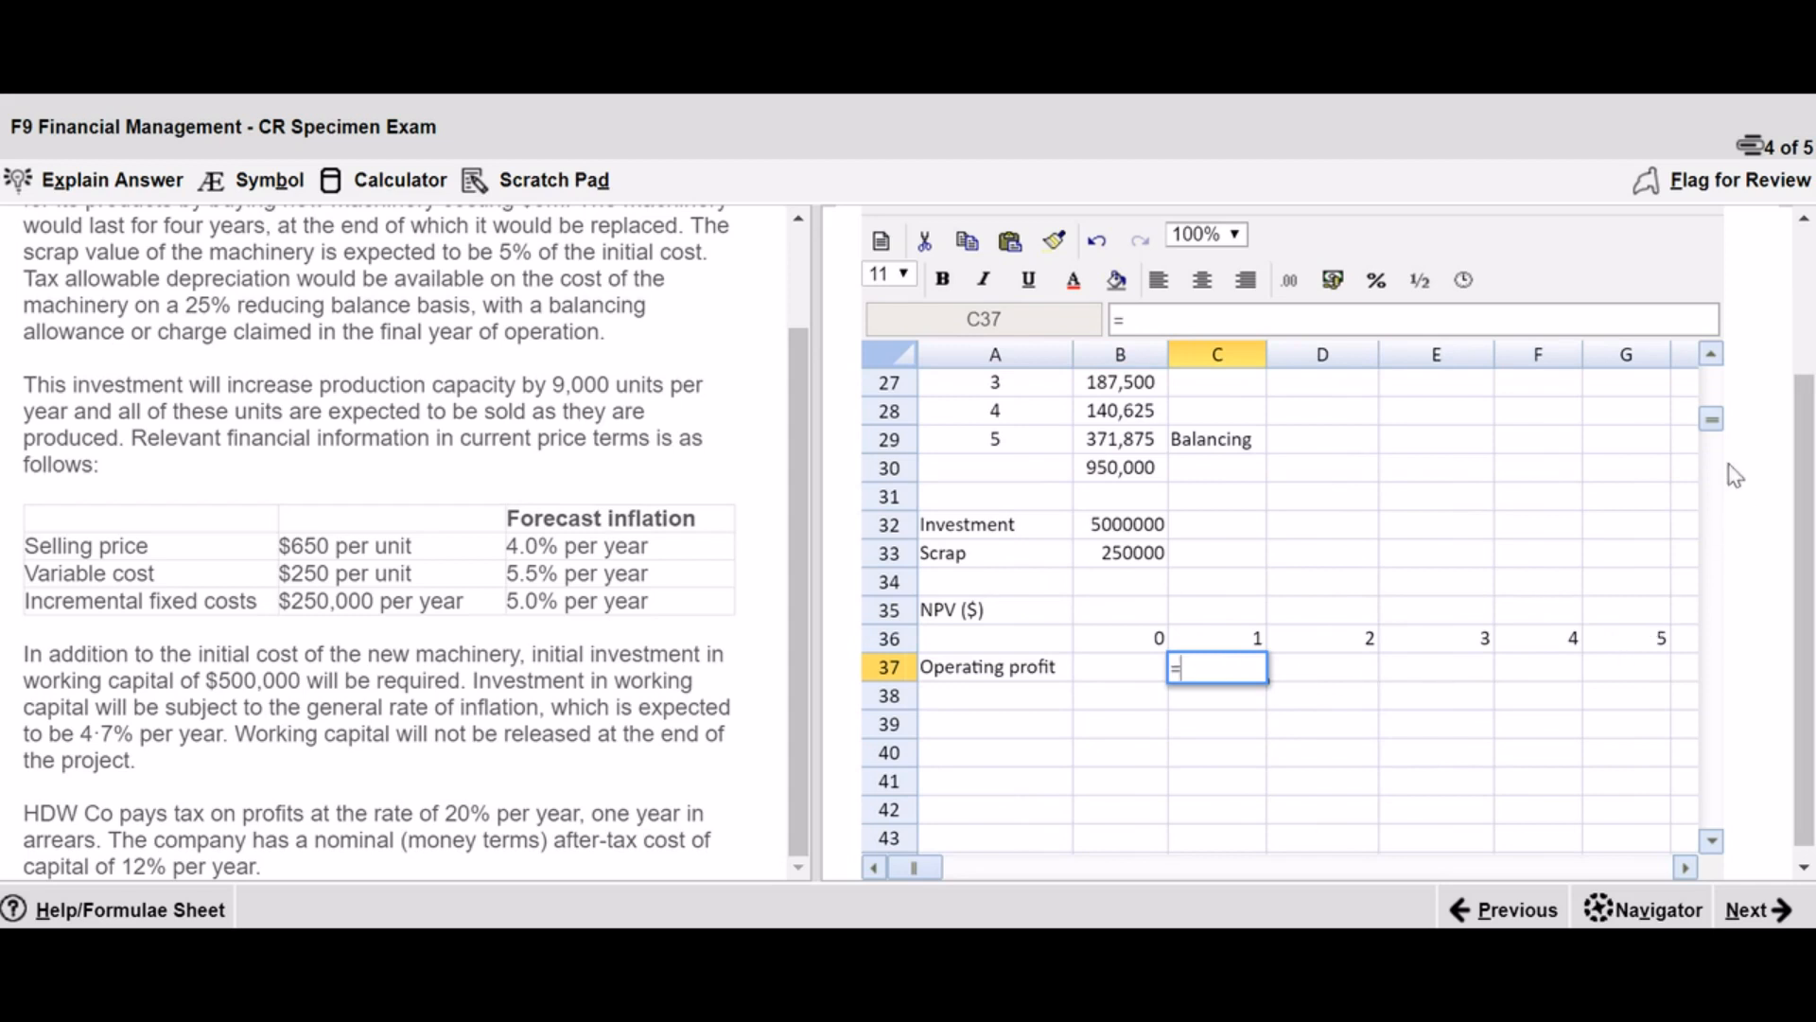
{"action": "left_click", "coordinate": [1713, 388]}
{"action": "left_click", "coordinate": [1712, 386]}
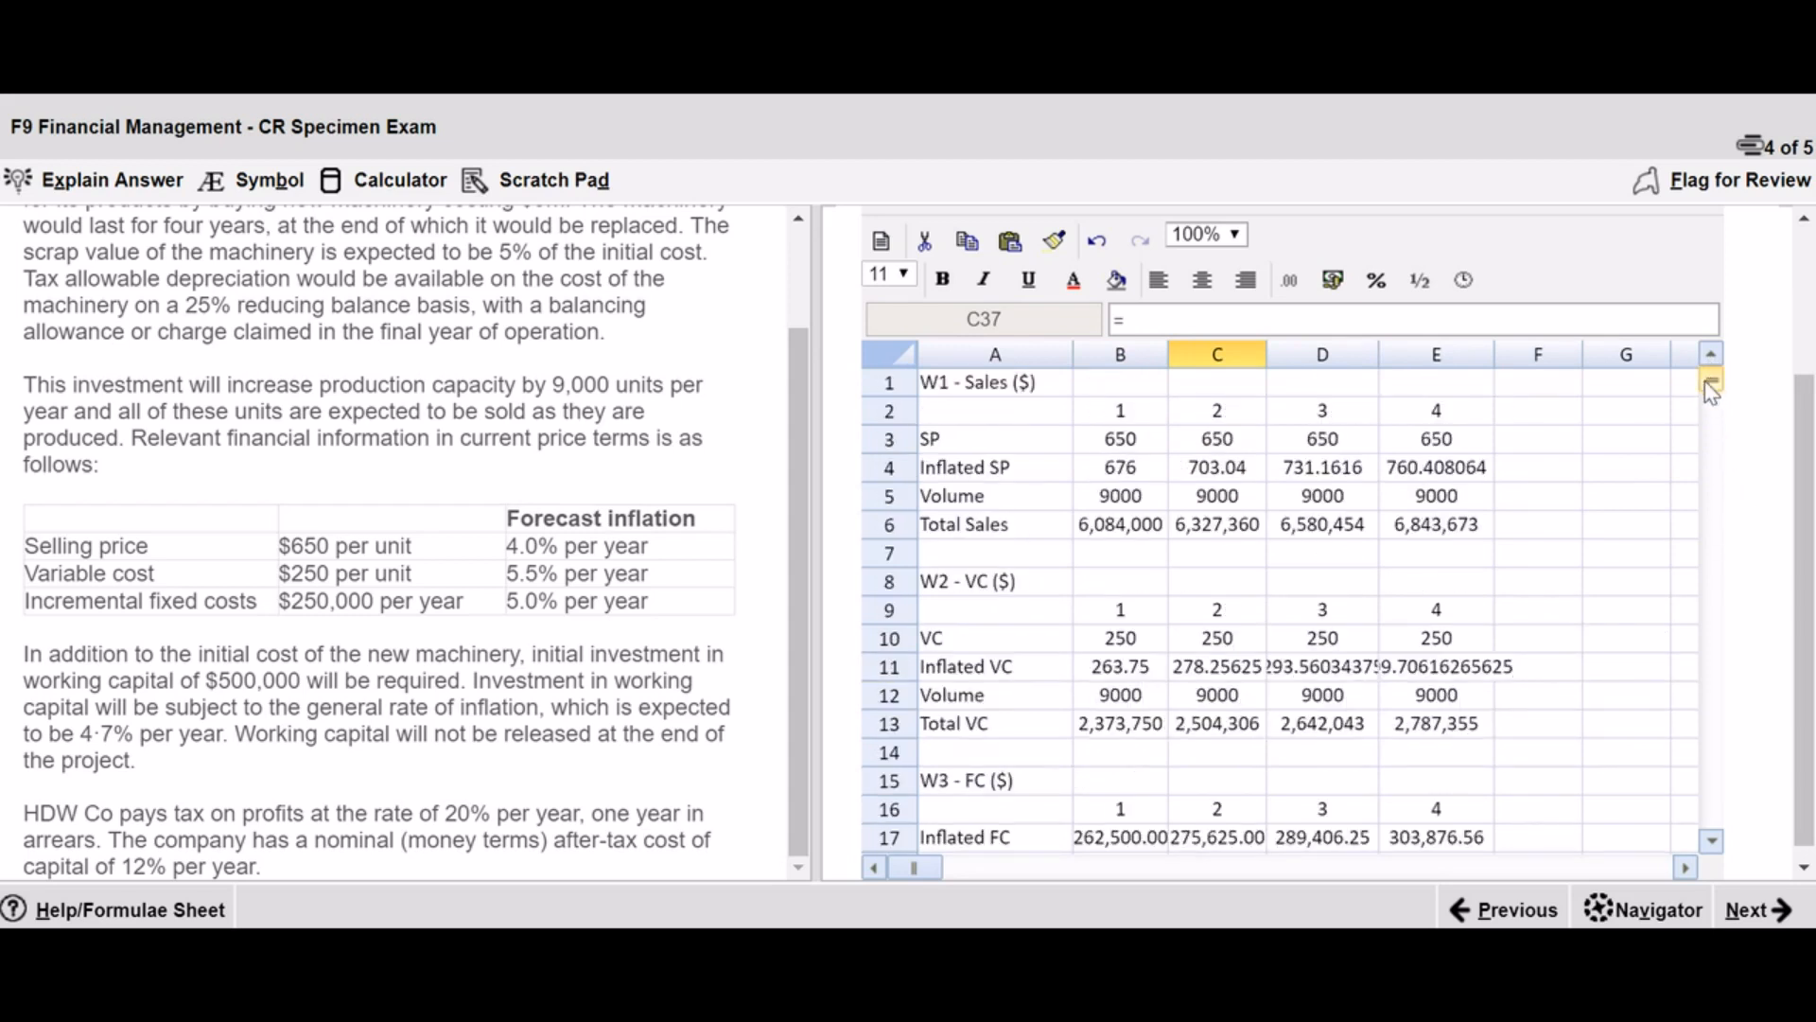
{"action": "left_click", "coordinate": [1147, 536]}
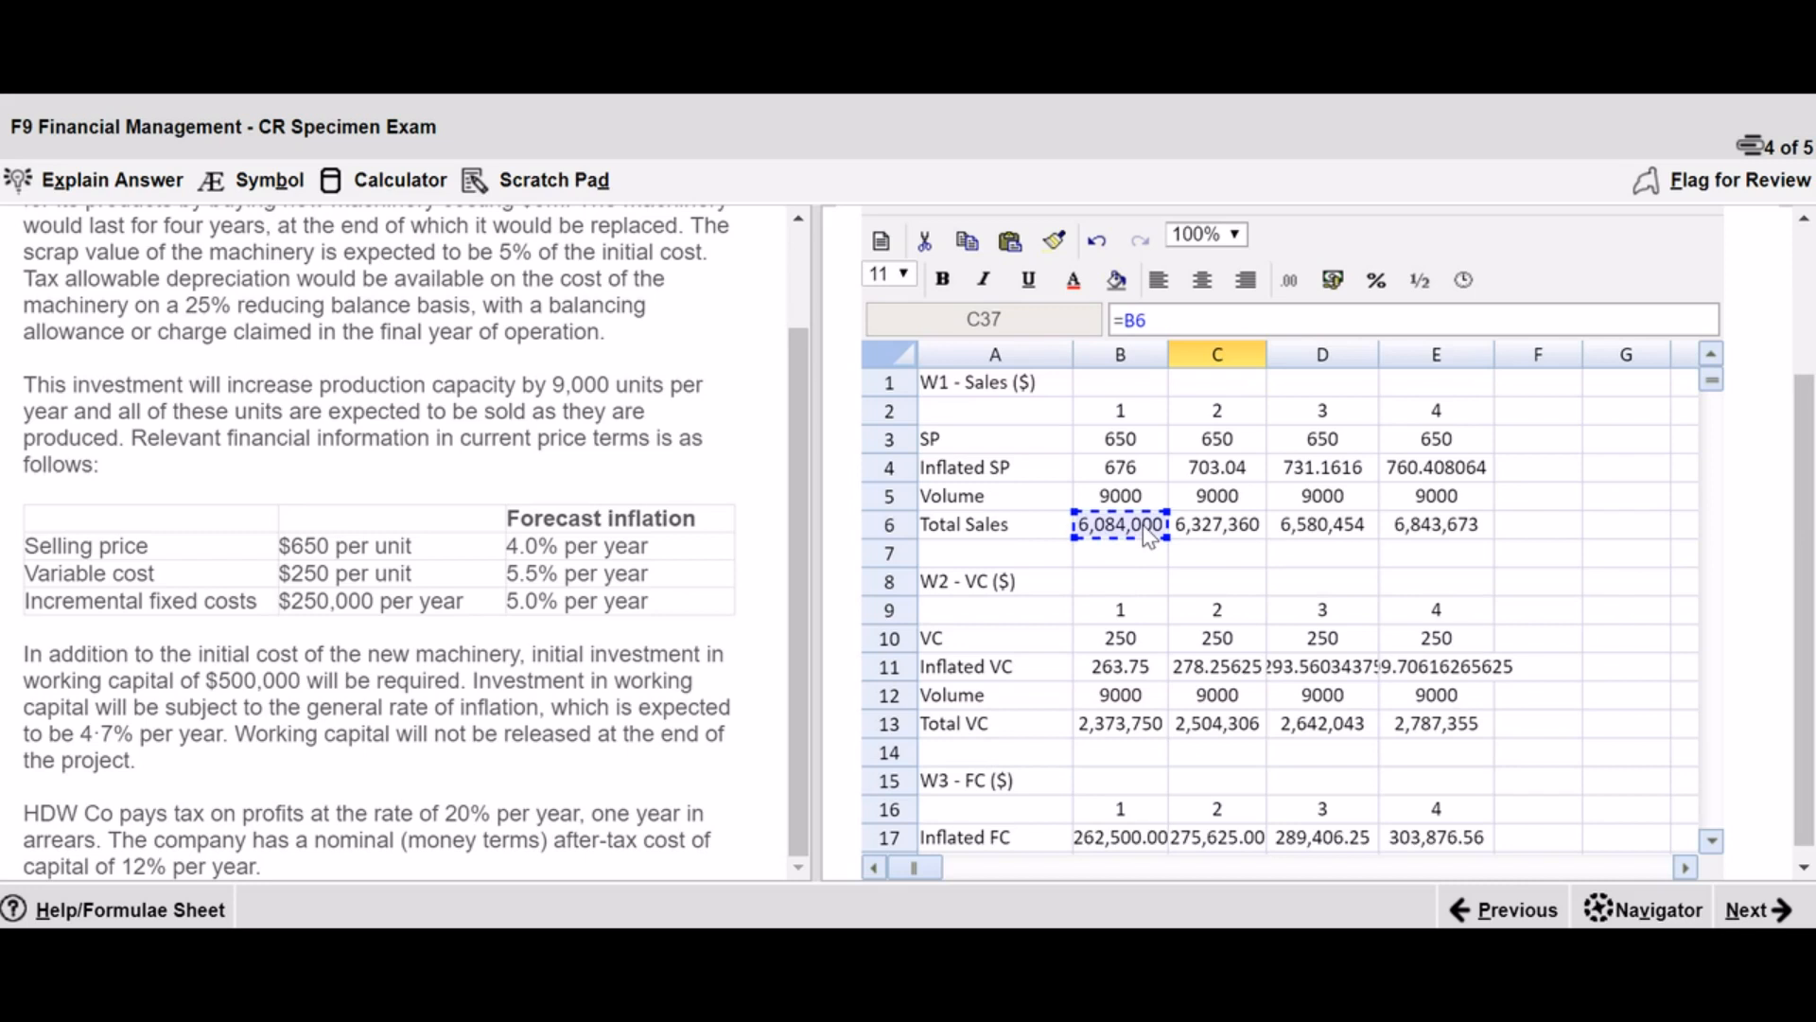
{"action": "scroll", "coordinate": [1146, 535], "scroll_direction": "up", "scroll_amount": 2}
{"action": "type", "text": "-"}
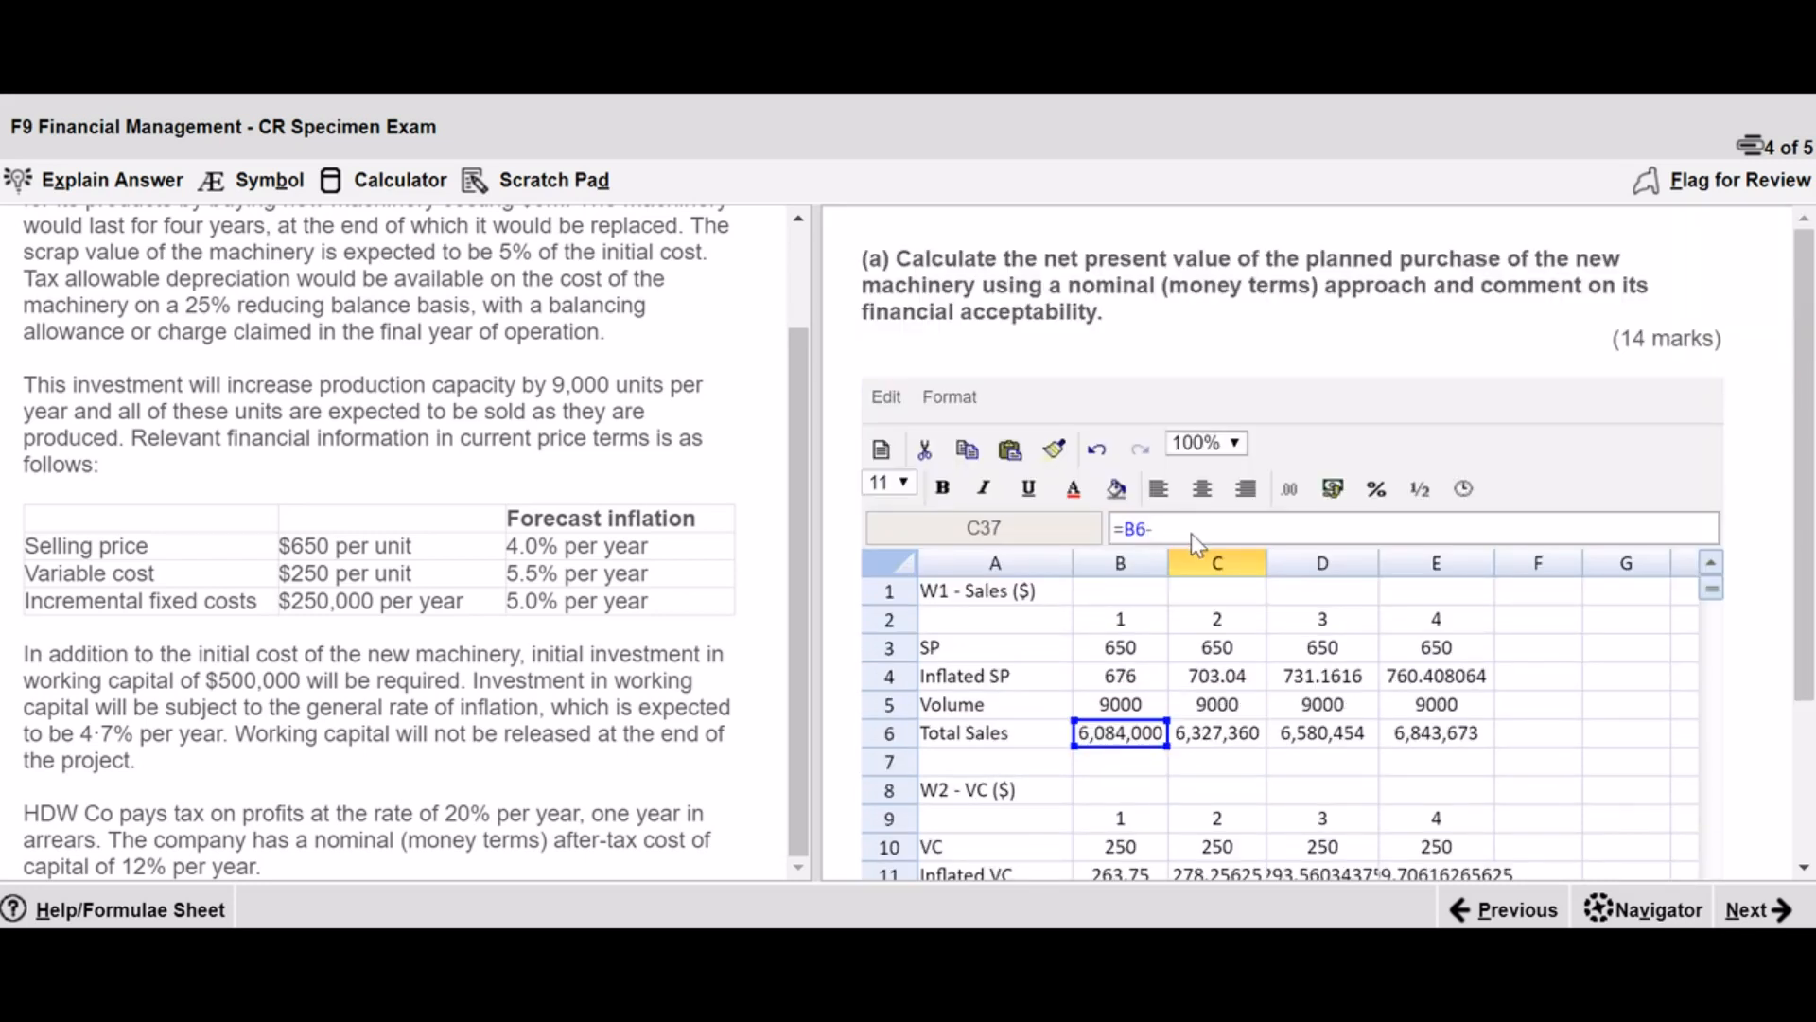
{"action": "scroll", "coordinate": [1710, 665], "scroll_direction": "down", "scroll_amount": 2}
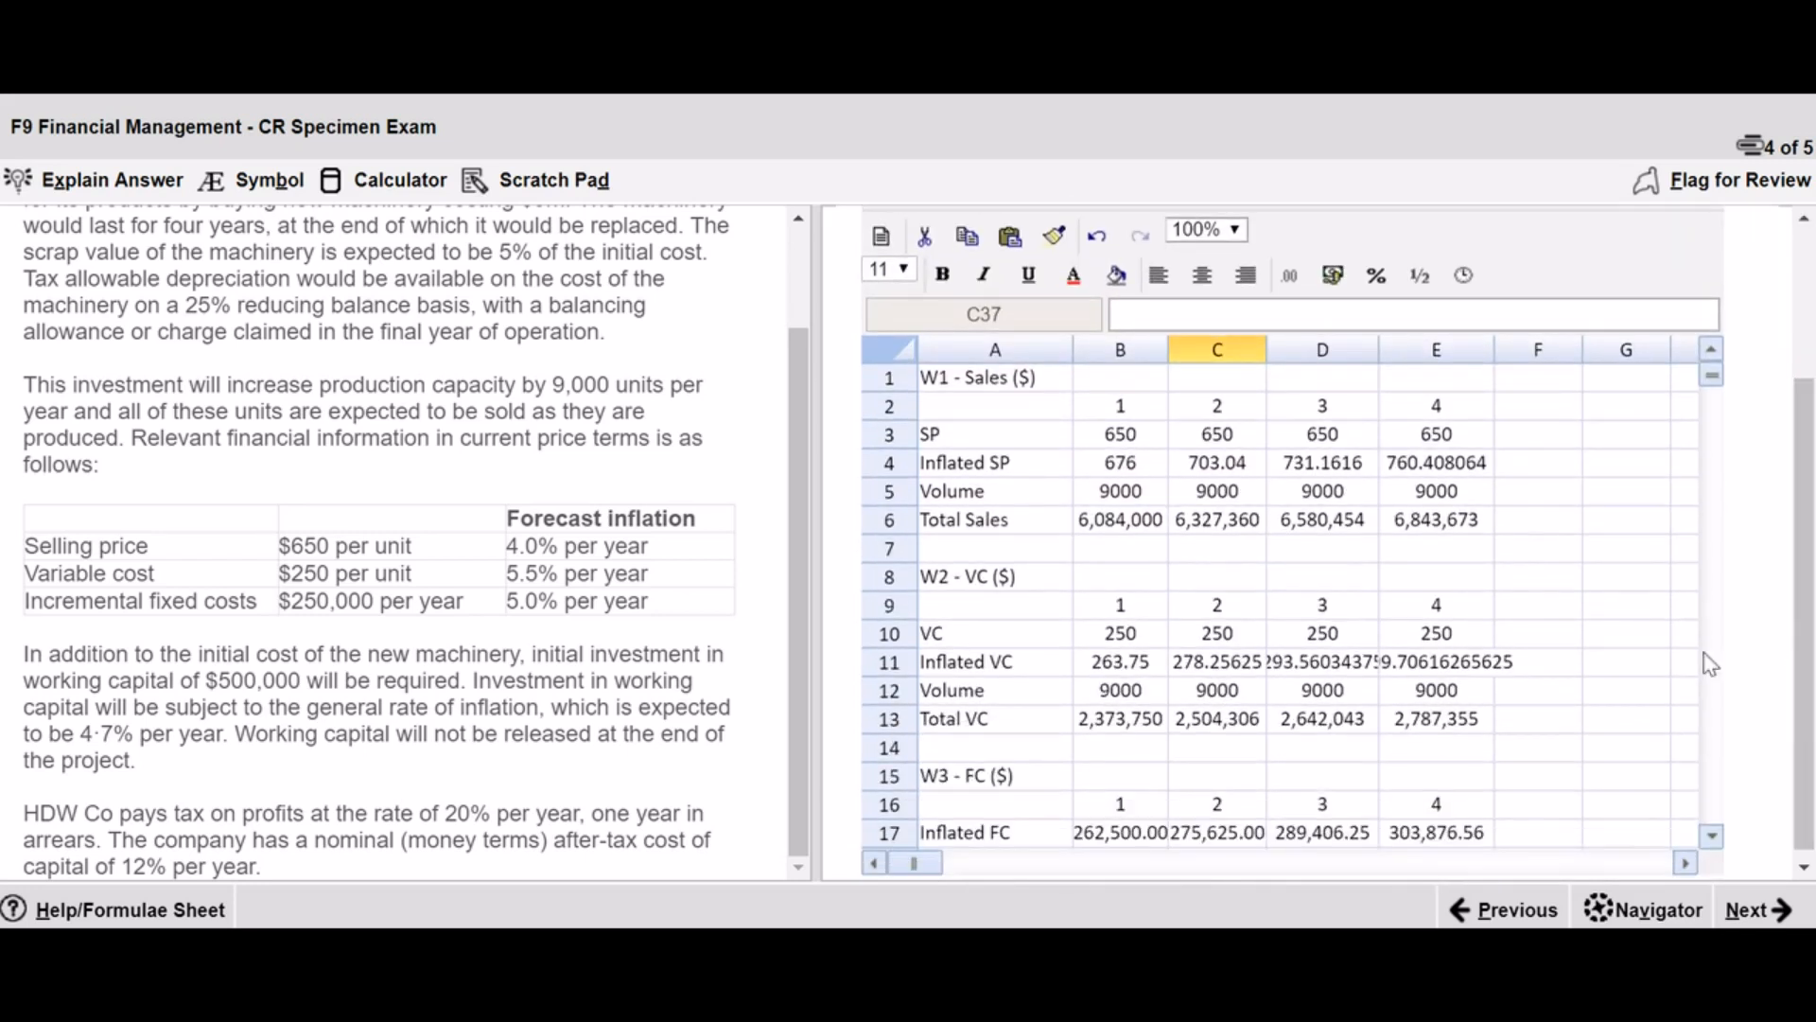
{"action": "left_click", "coordinate": [1125, 722]}
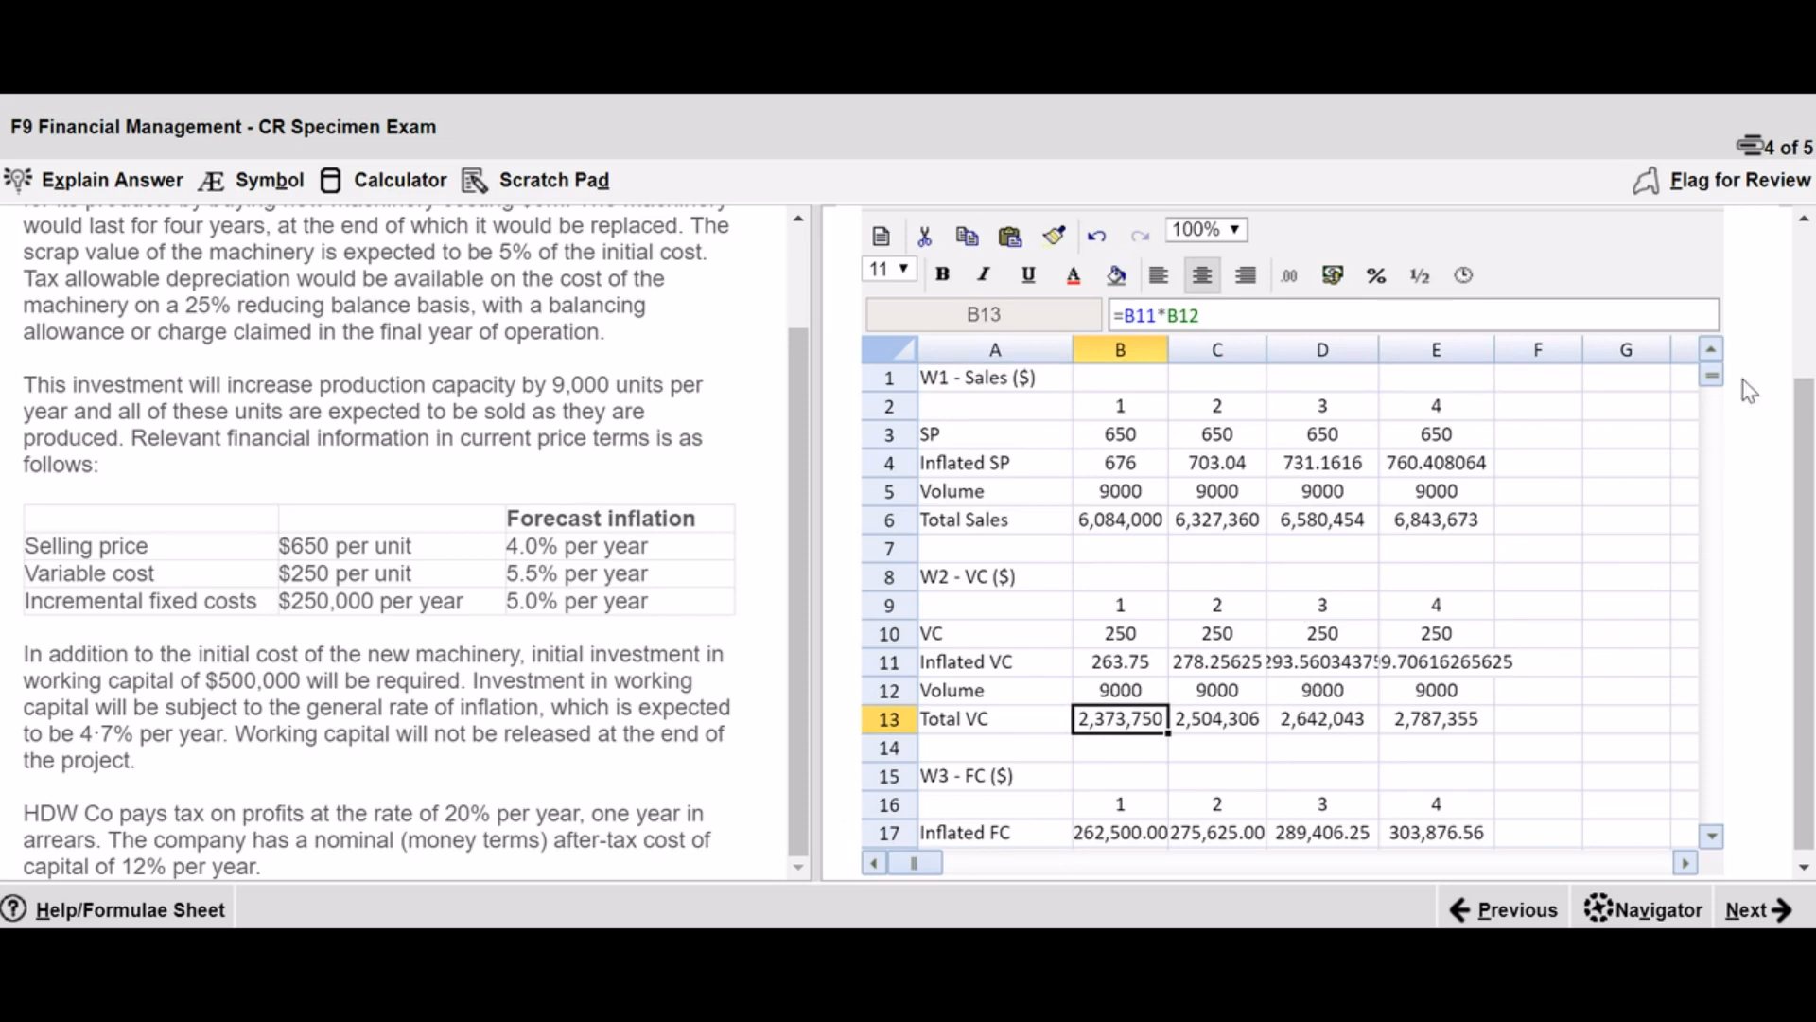
{"action": "left_click", "coordinate": [1713, 461]}
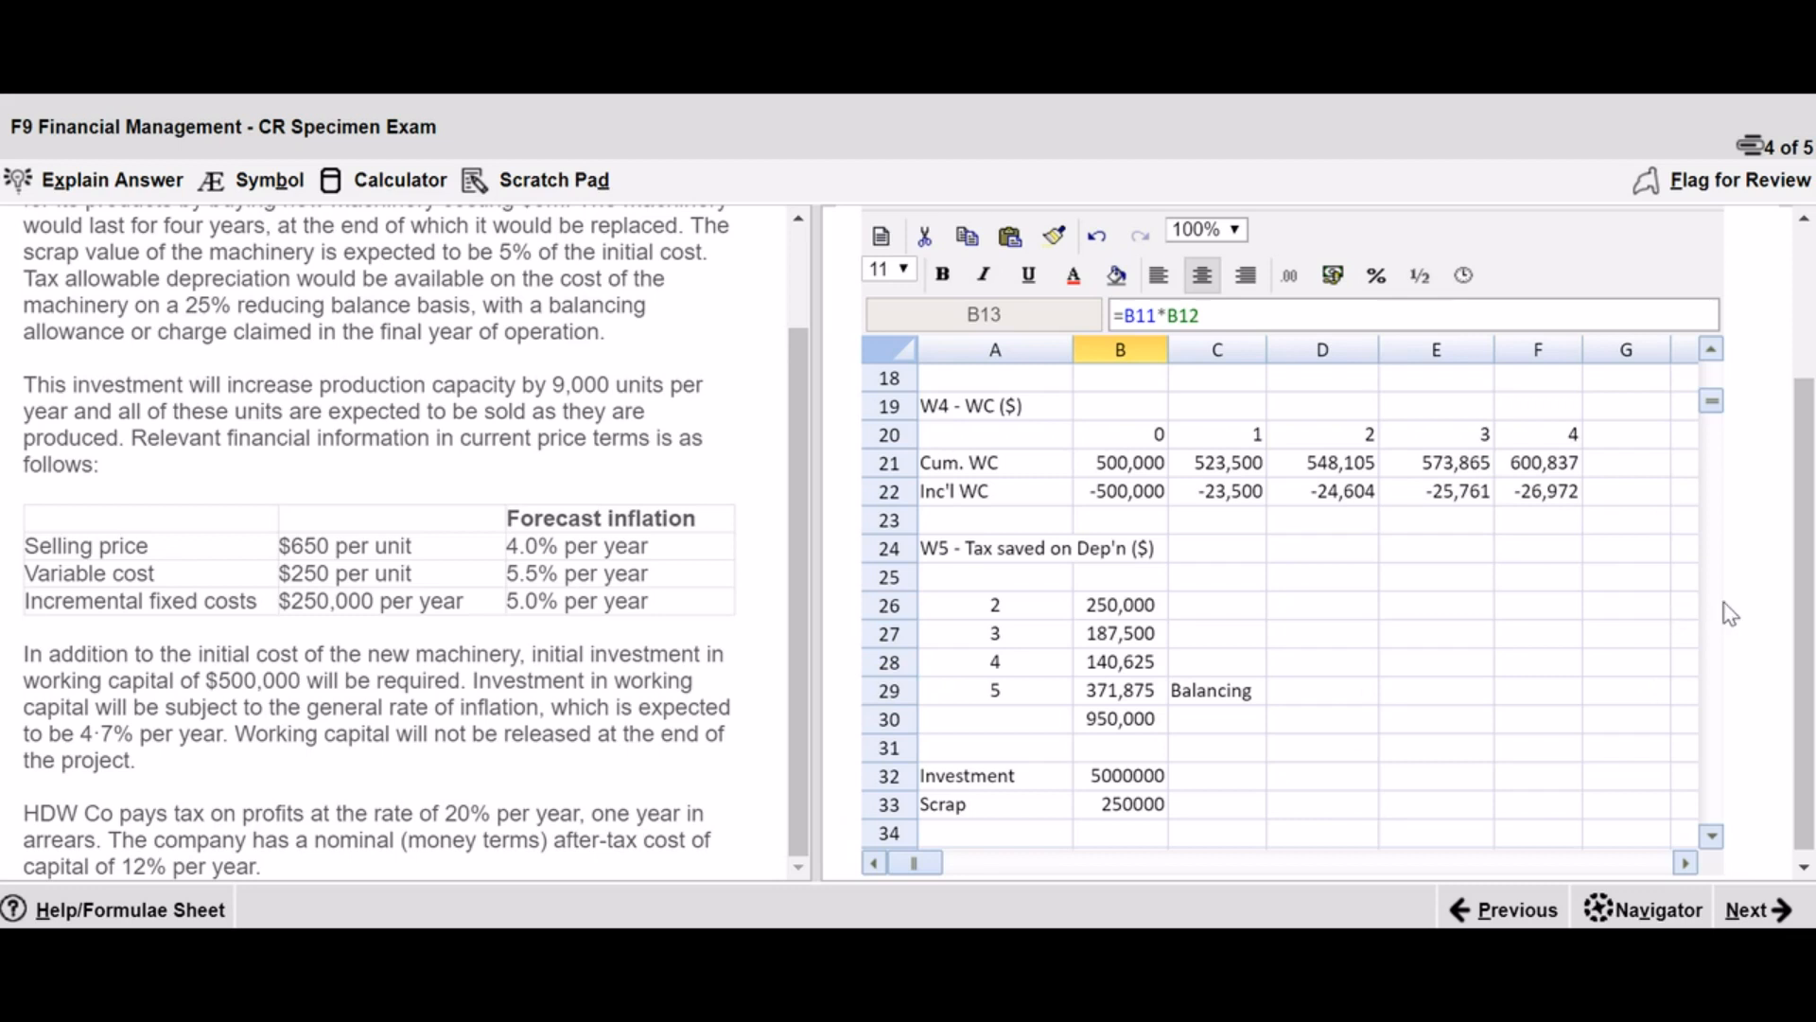
{"action": "left_click_drag", "start_coordinate": [1712, 401], "coordinate": [1723, 376]}
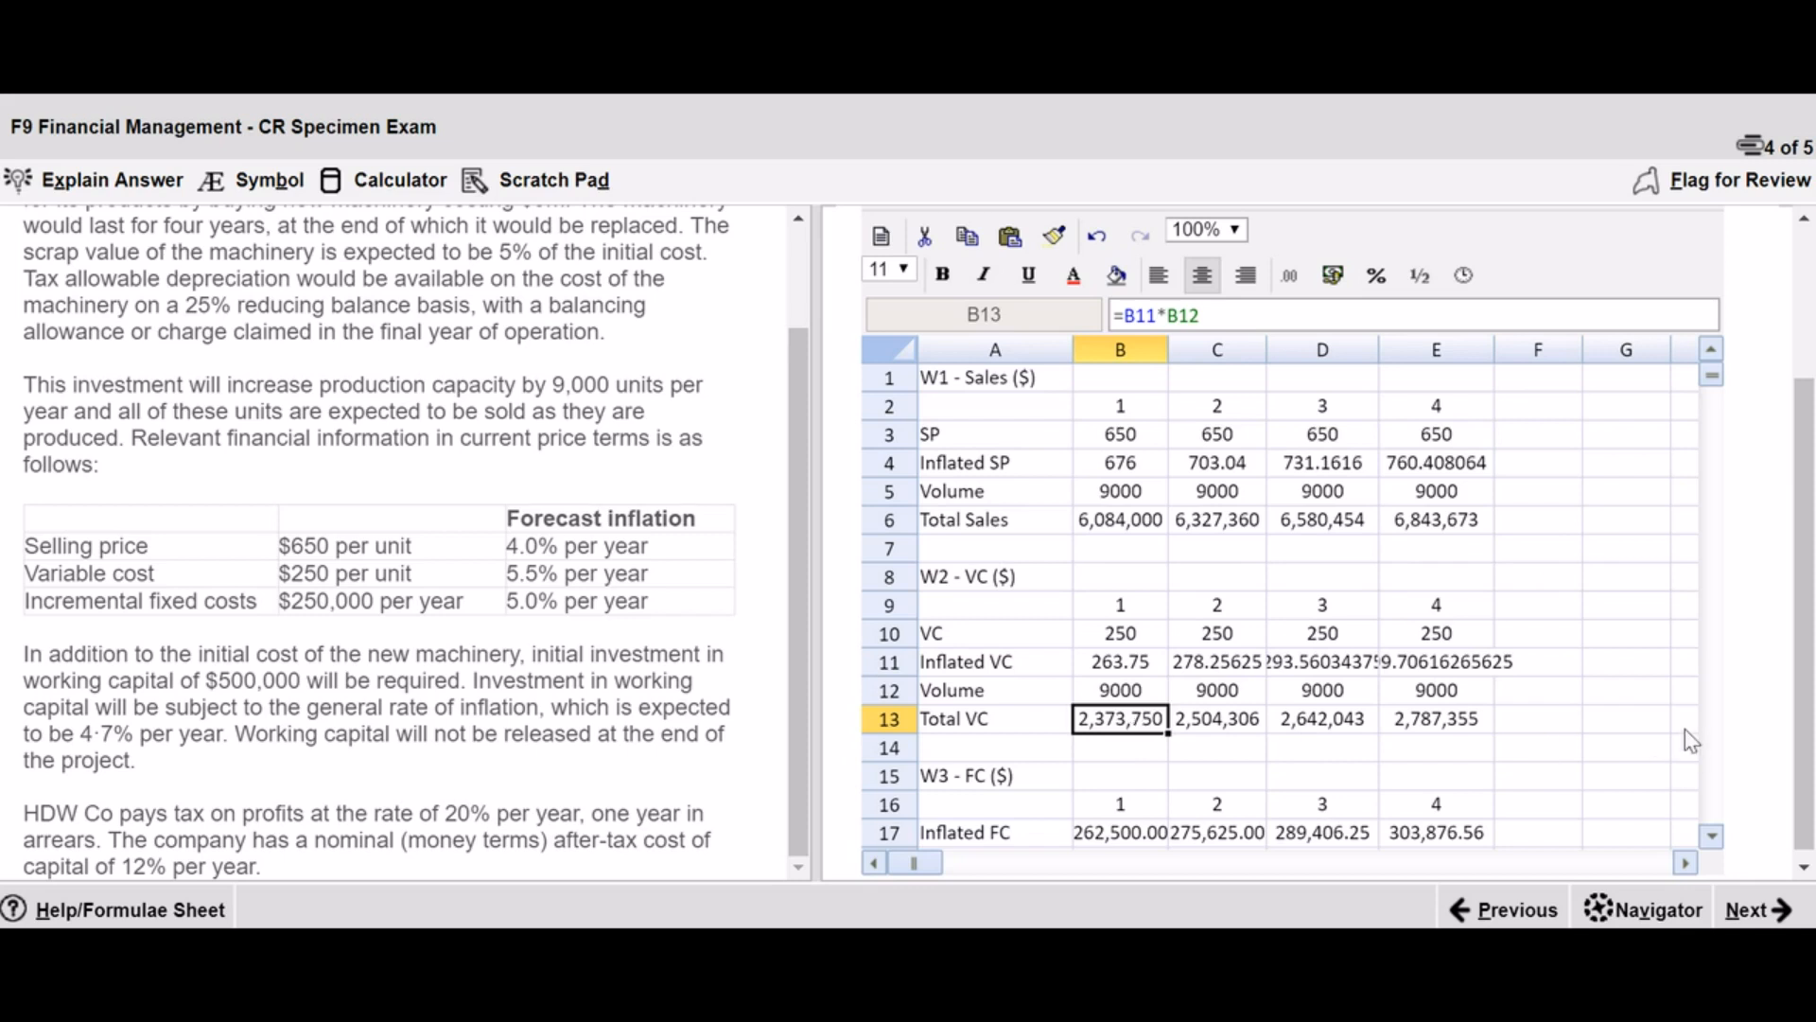
- Calculate the year 1 operating profit in C37 with =B6-B13-B17, checking the referenced sales, variable cost and fixed cost cells
{"action": "left_click", "coordinate": [1713, 843]}
{"action": "left_click", "coordinate": [1713, 843]}
{"action": "left_click", "coordinate": [1713, 845]}
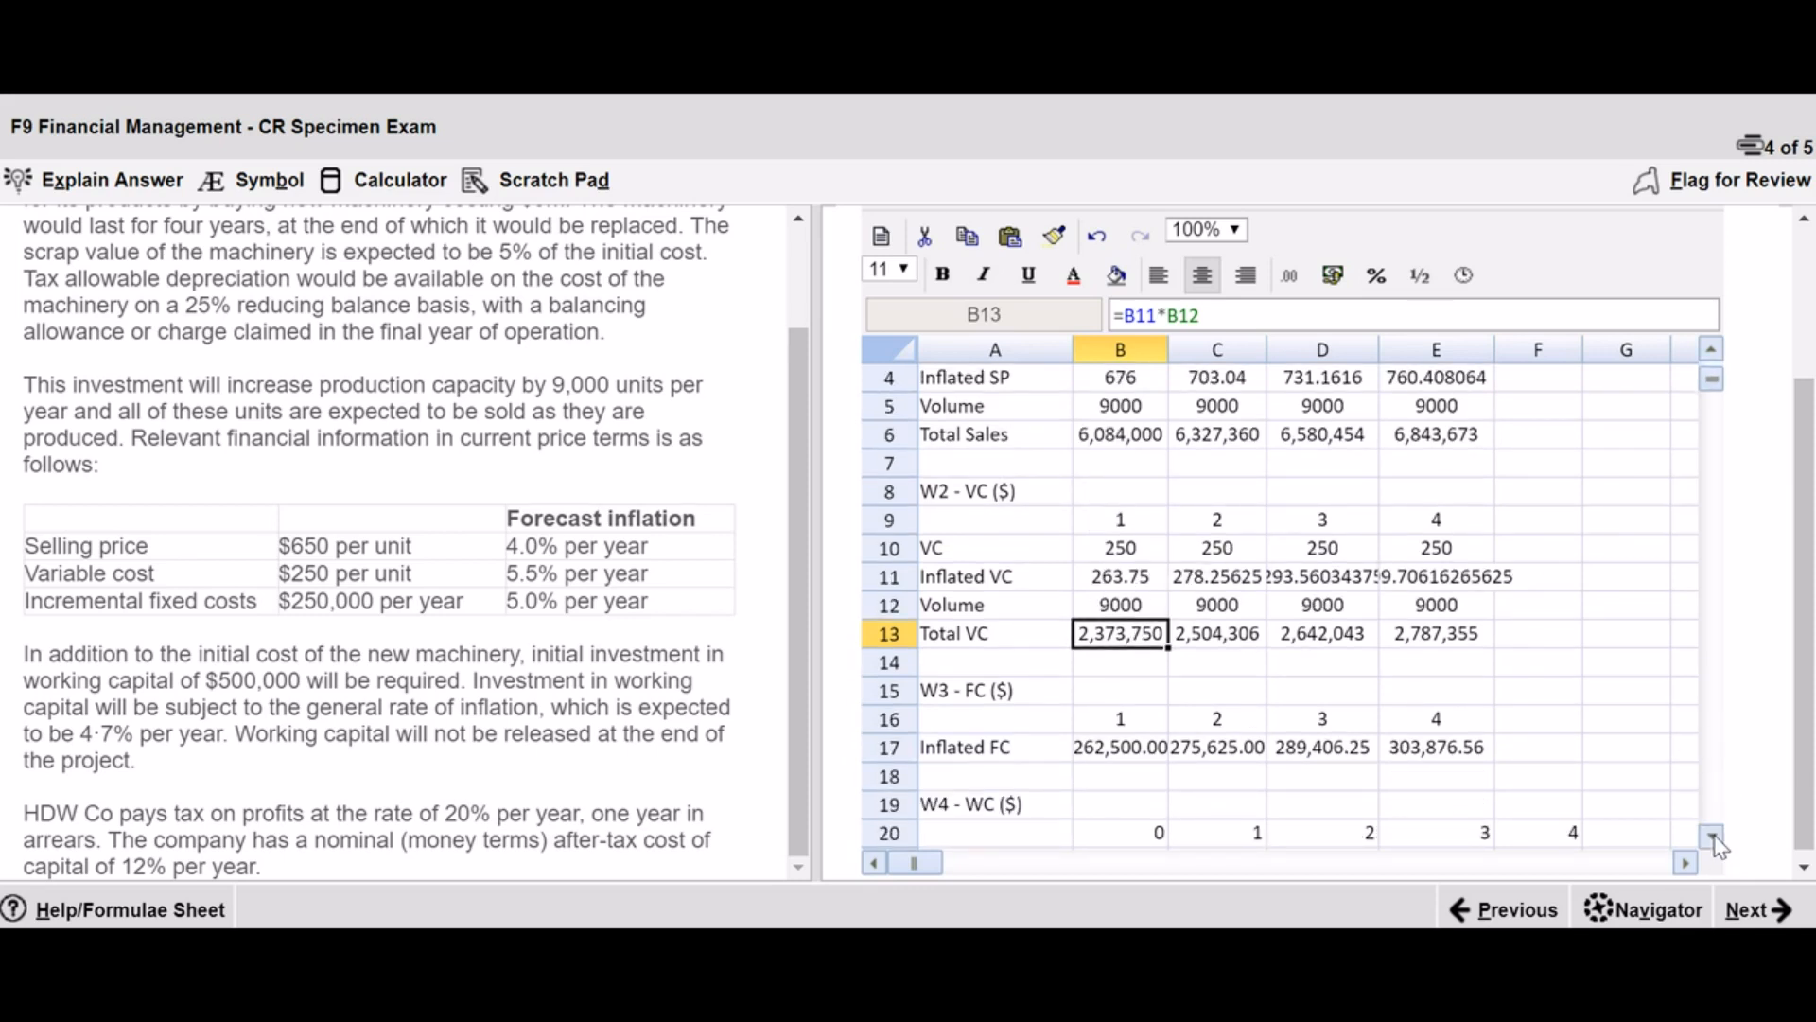
{"action": "left_click", "coordinate": [1716, 804]}
{"action": "left_click", "coordinate": [1710, 796]}
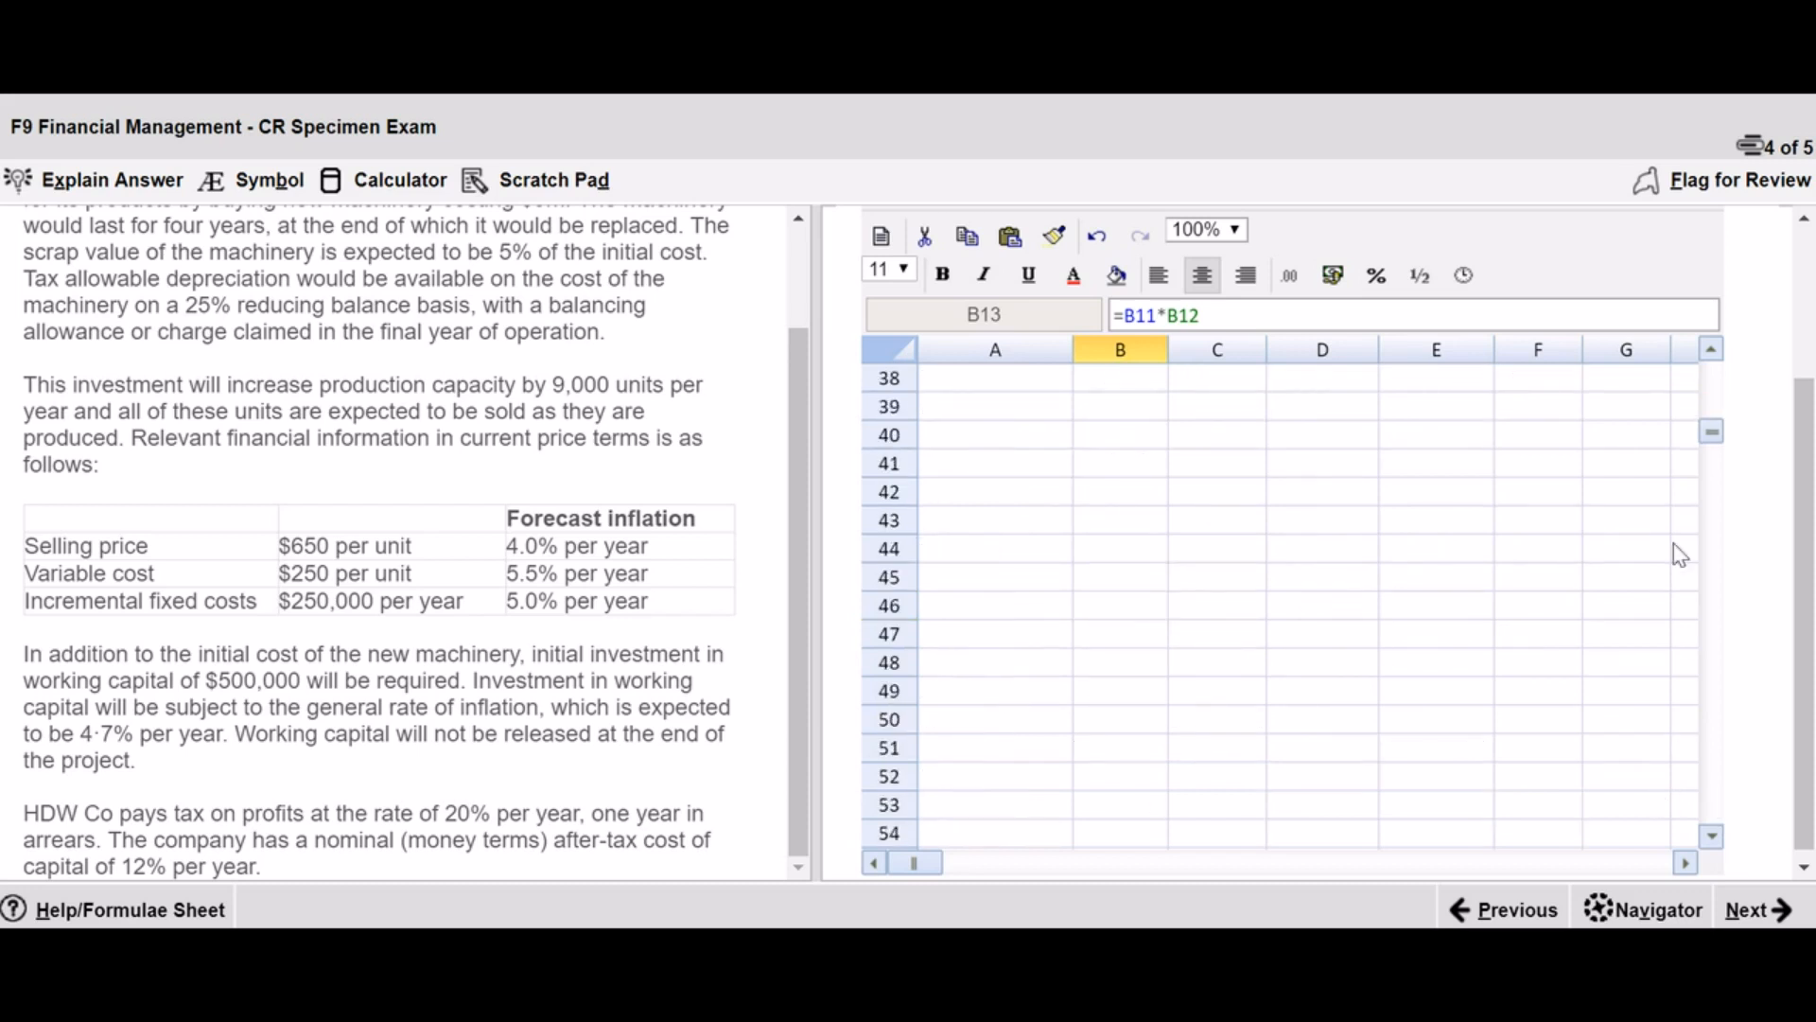
{"action": "left_click", "coordinate": [1711, 348]}
{"action": "left_click", "coordinate": [1711, 348]}
{"action": "left_click", "coordinate": [1711, 348]}
{"action": "left_click", "coordinate": [1711, 348]}
{"action": "left_click", "coordinate": [1711, 348]}
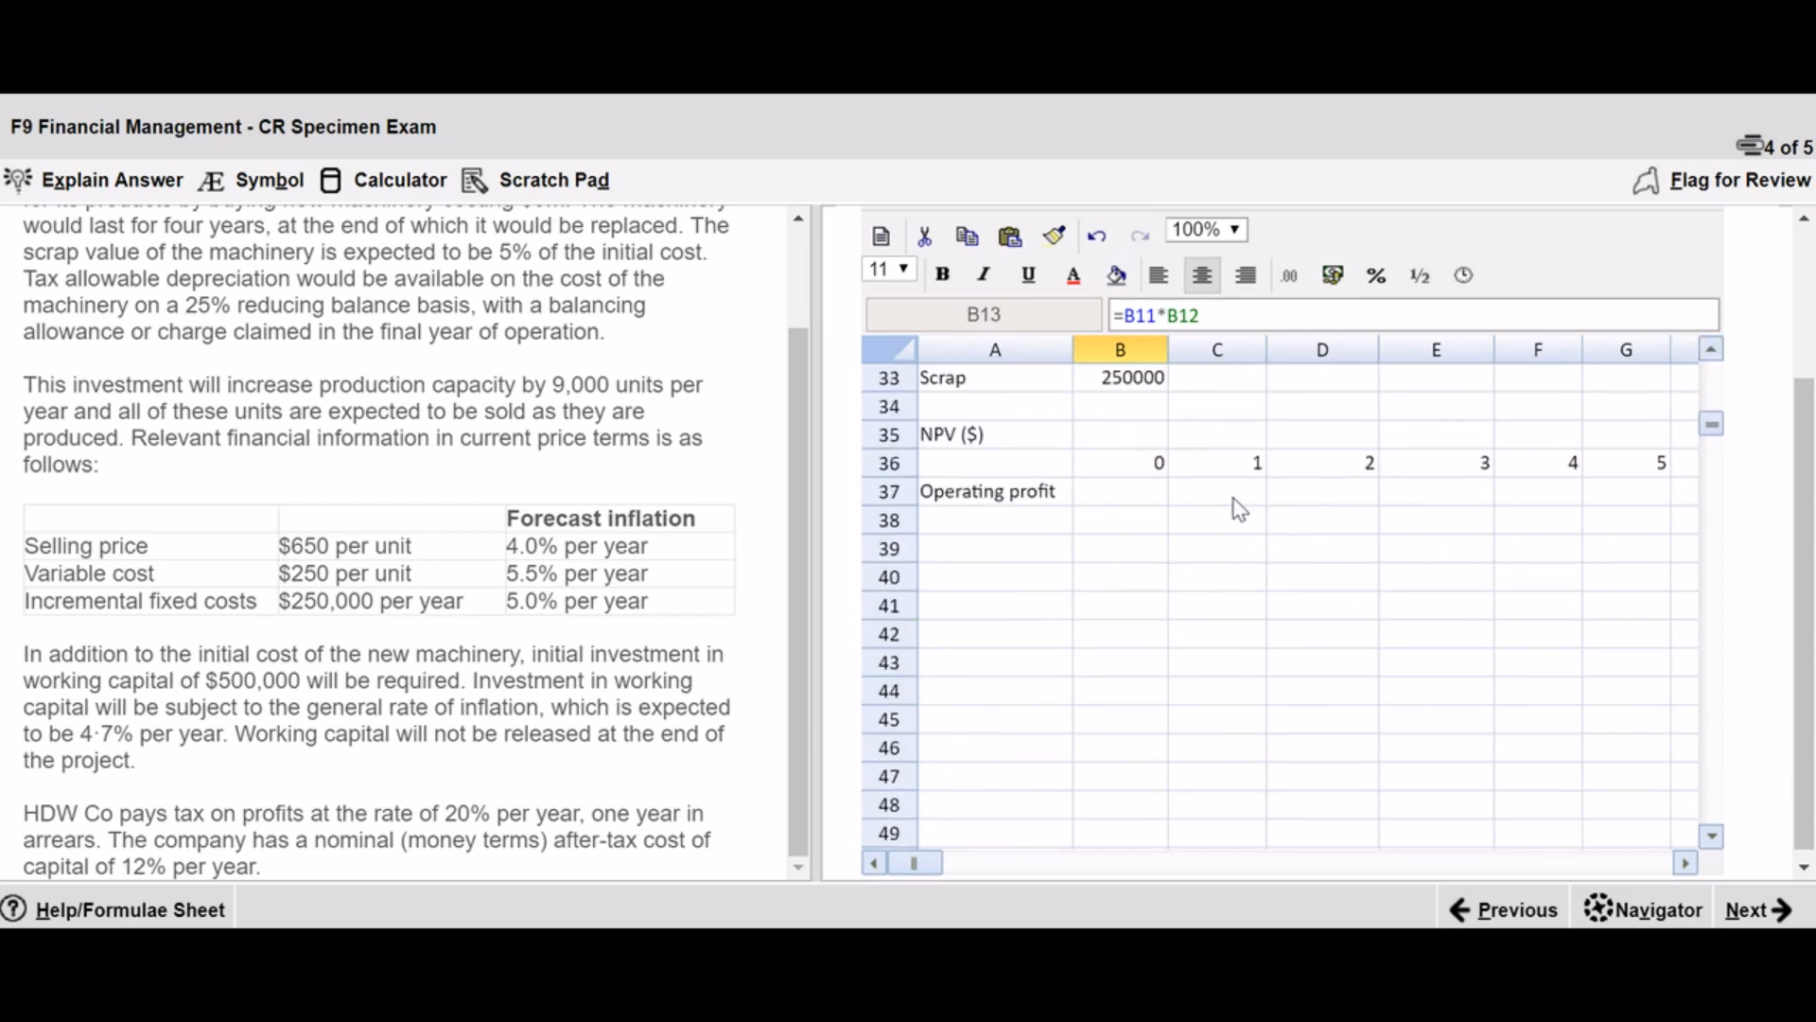
{"action": "left_click", "coordinate": [1234, 506]}
{"action": "type", "text": "=b"}
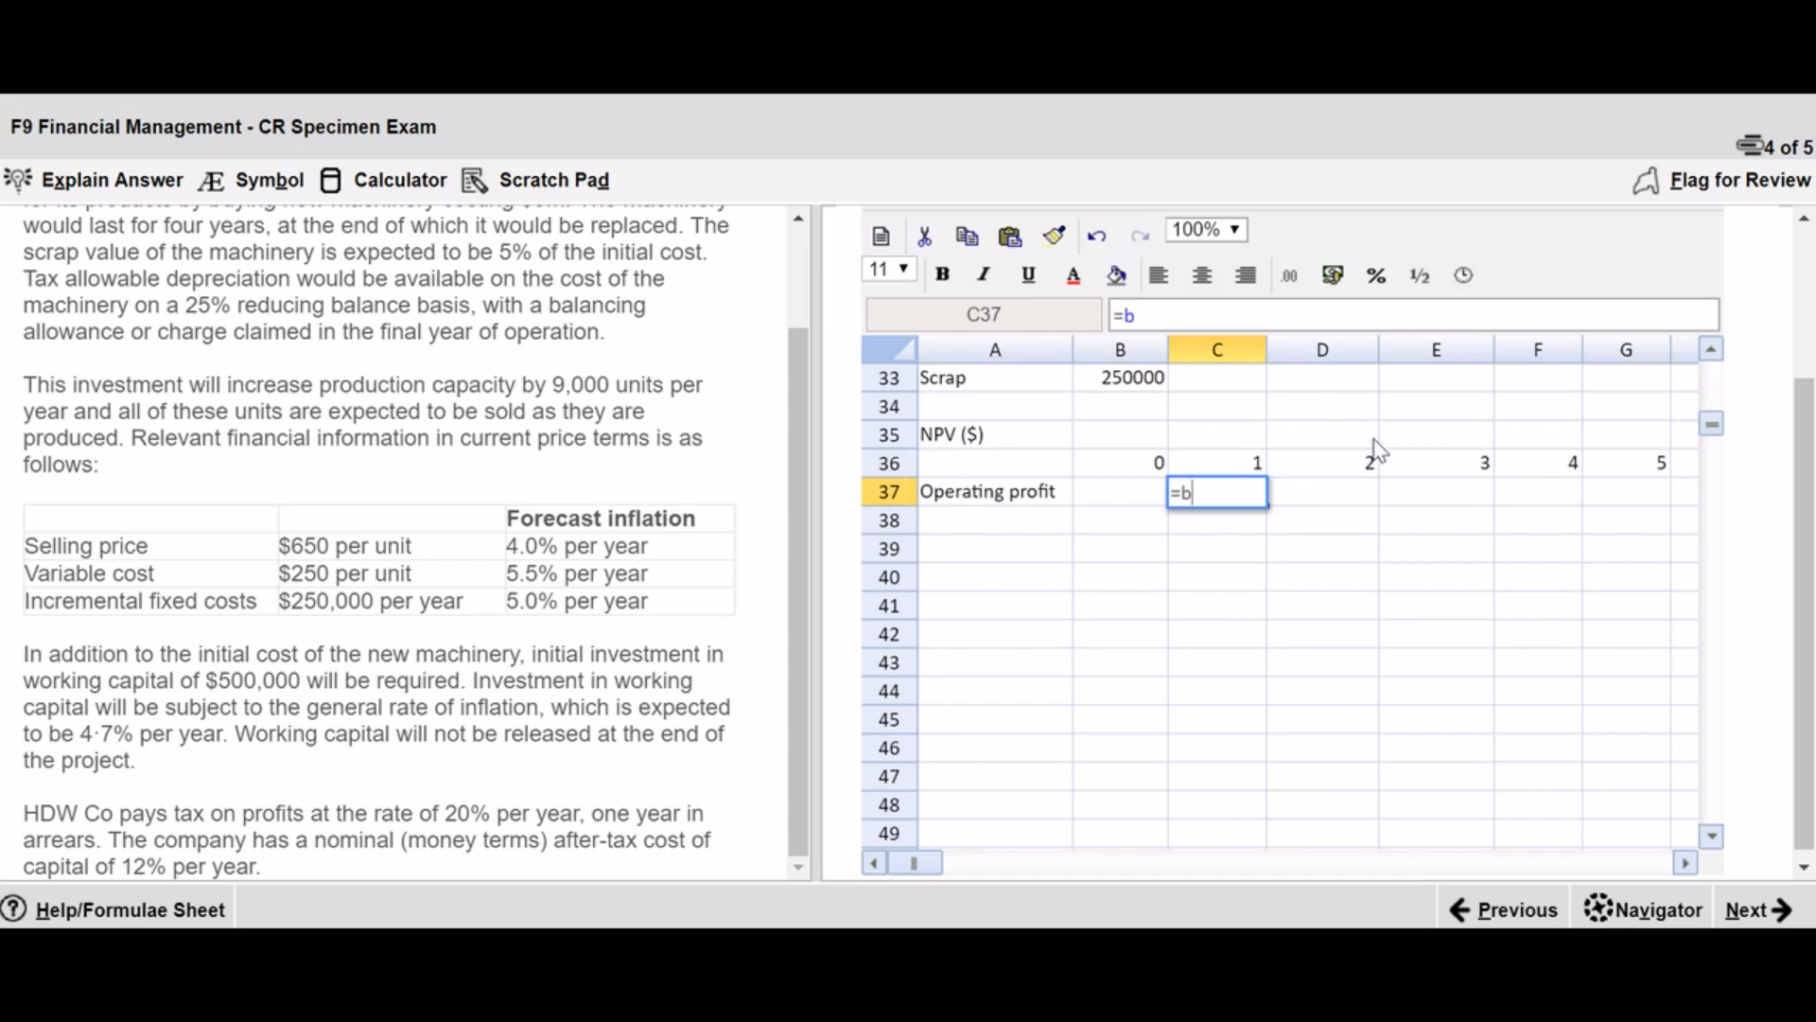
{"action": "type", "text": "6-b13-b17"}
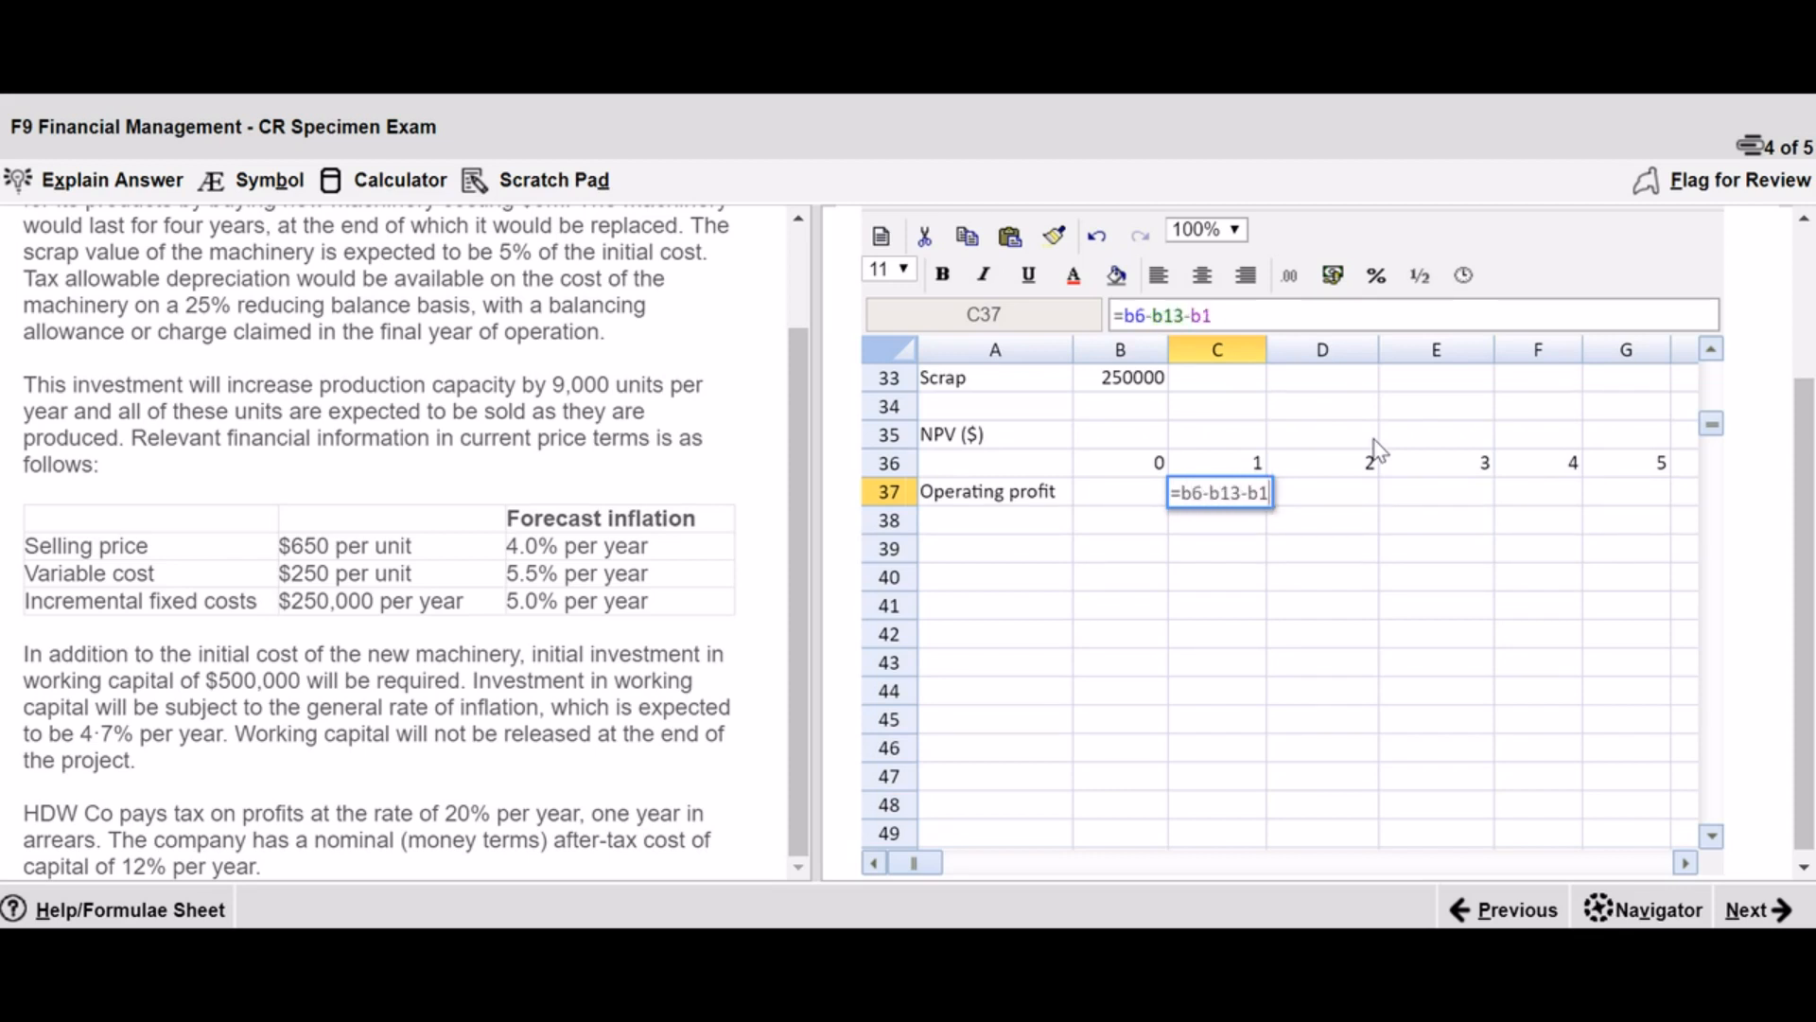
{"action": "left_click", "coordinate": [1711, 350]}
{"action": "left_click", "coordinate": [1711, 350]}
{"action": "left_click", "coordinate": [1711, 350]}
{"action": "left_click_drag", "start_coordinate": [1712, 350], "coordinate": [1711, 350]}
{"action": "left_click", "coordinate": [1714, 352]}
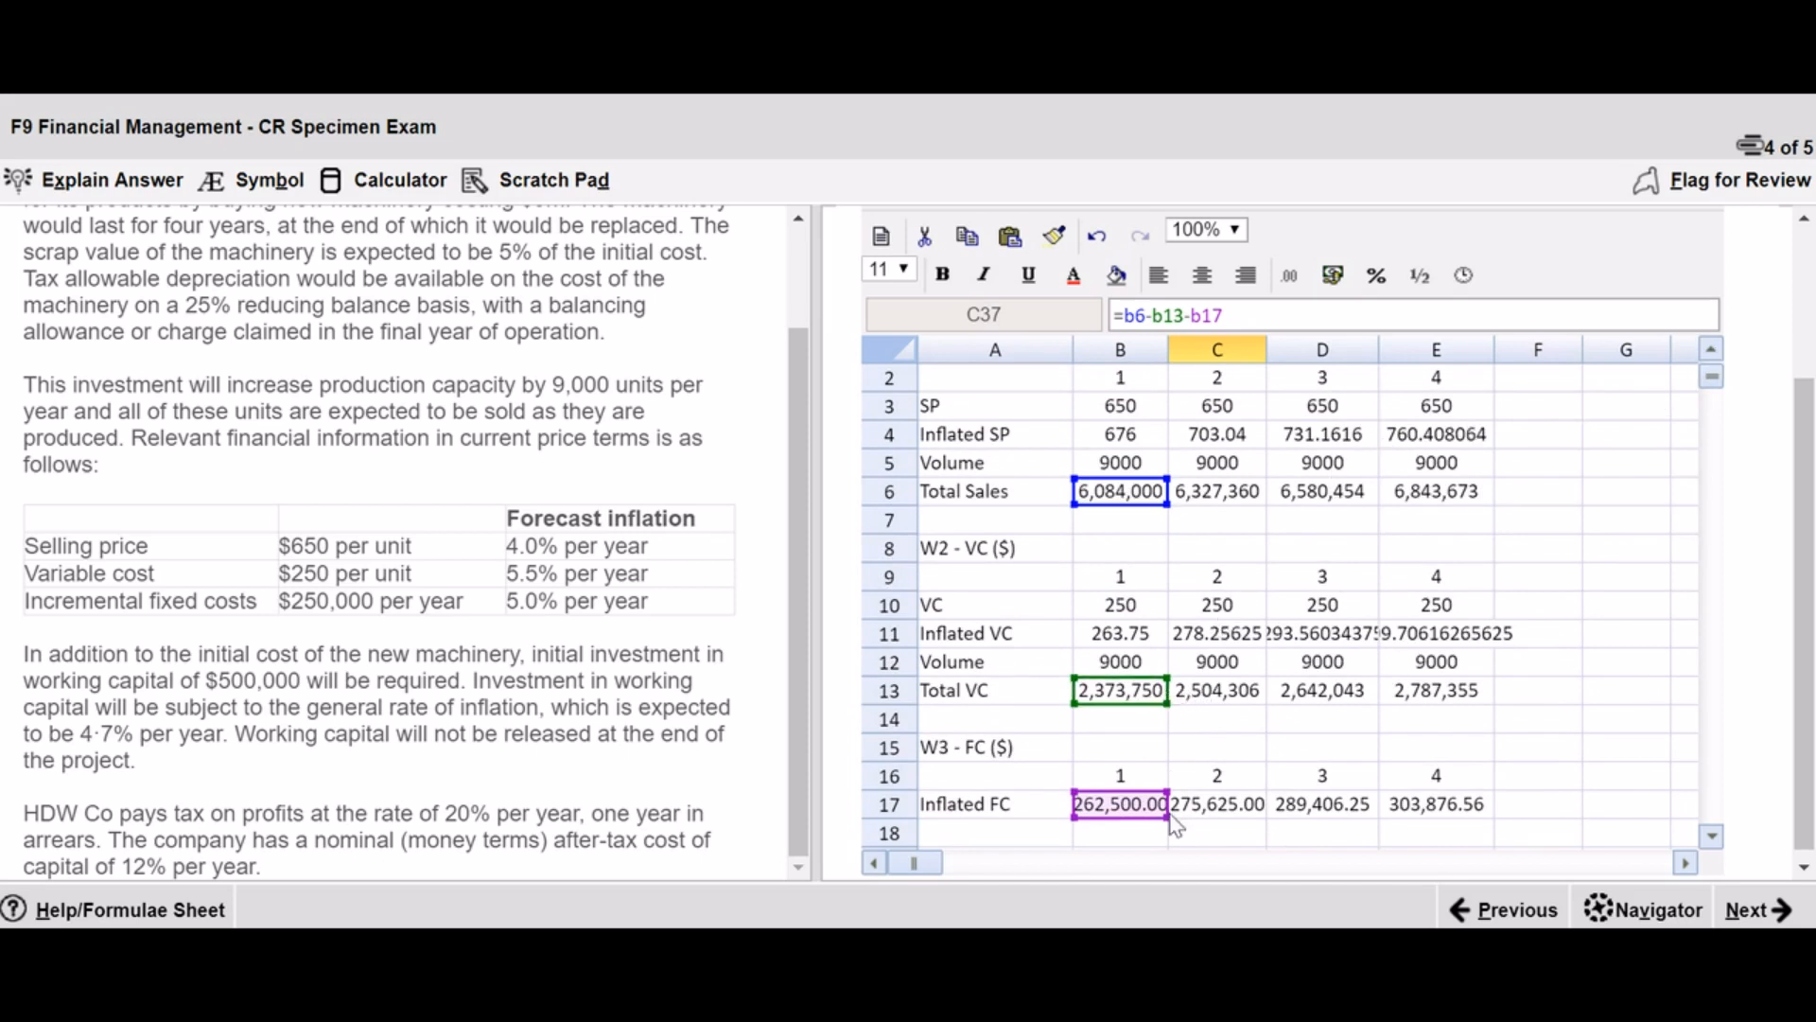
{"action": "key", "text": "Return"}
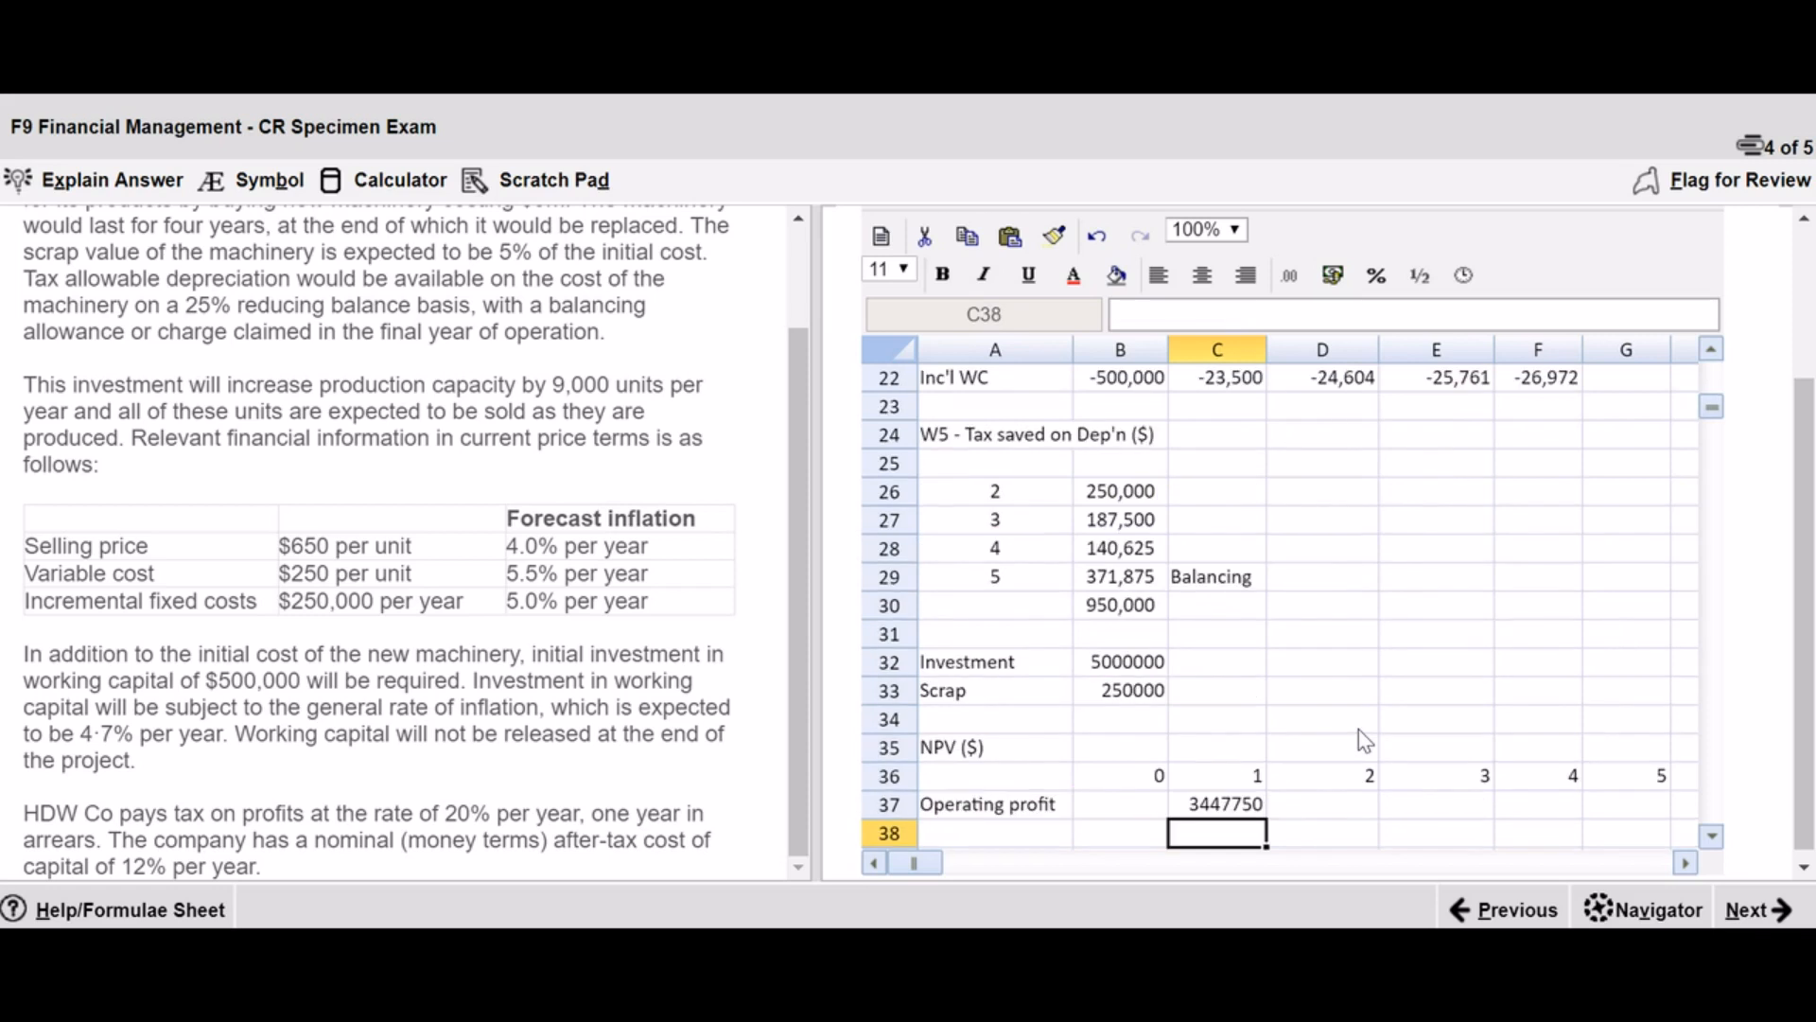
- Copy the operating profit formula from C37 across to F37 for years 2 to 4
{"action": "left_click", "coordinate": [1254, 812]}
{"action": "left_click_drag", "start_coordinate": [1268, 819], "coordinate": [1575, 821]}
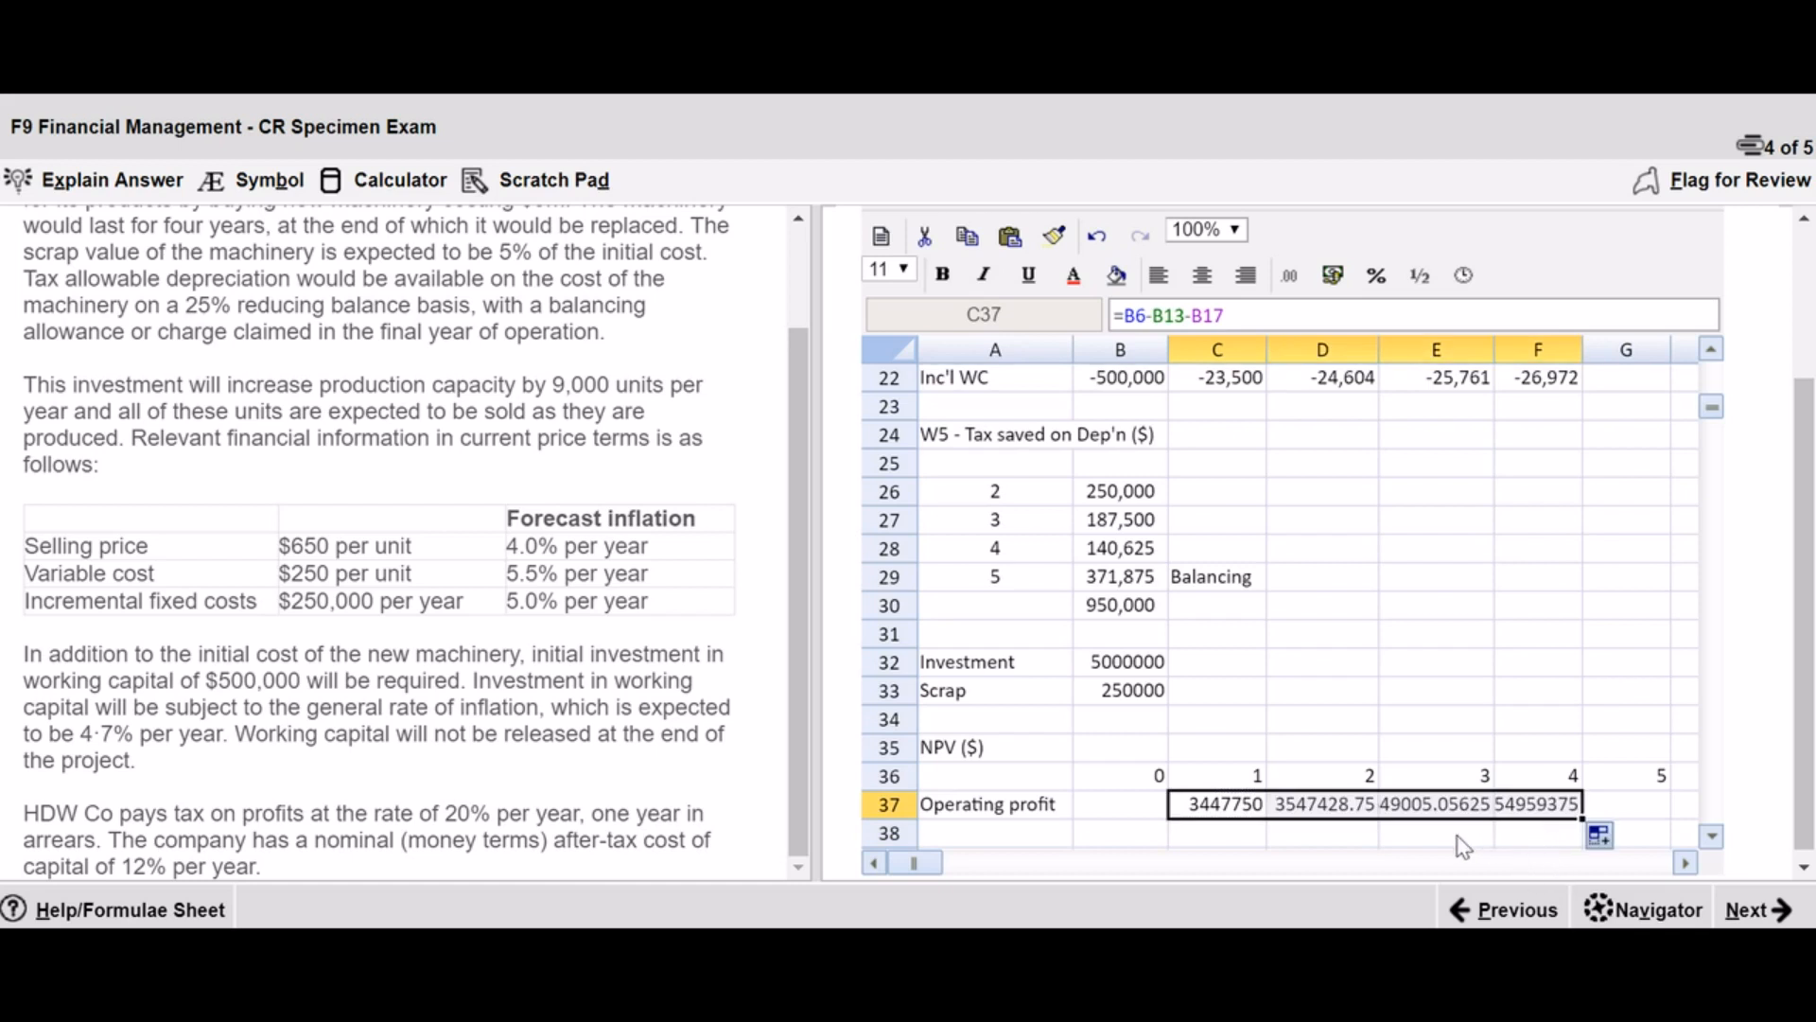
{"action": "left_click", "coordinate": [1627, 814]}
- Label A38 "Tax @ 20%" below the operating profit row
{"action": "left_click", "coordinate": [1713, 836]}
{"action": "left_click", "coordinate": [1713, 836]}
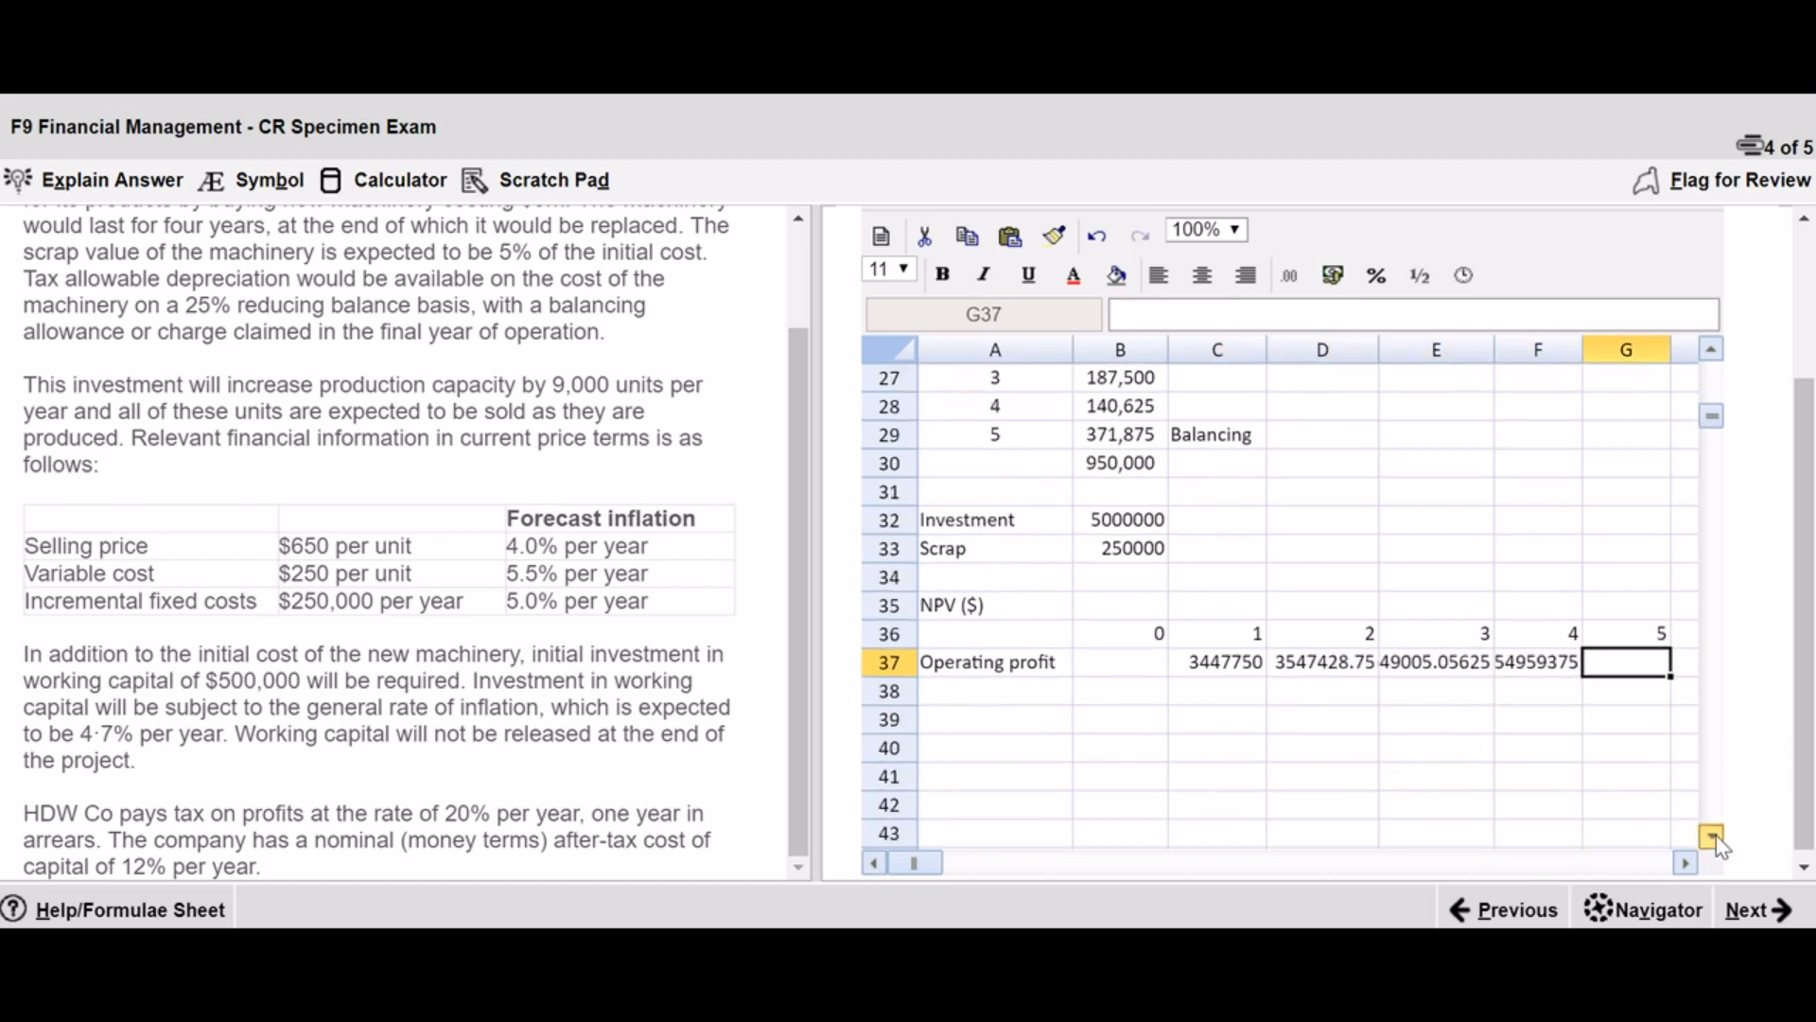
{"action": "left_click", "coordinate": [1713, 837]}
{"action": "left_click", "coordinate": [1713, 837]}
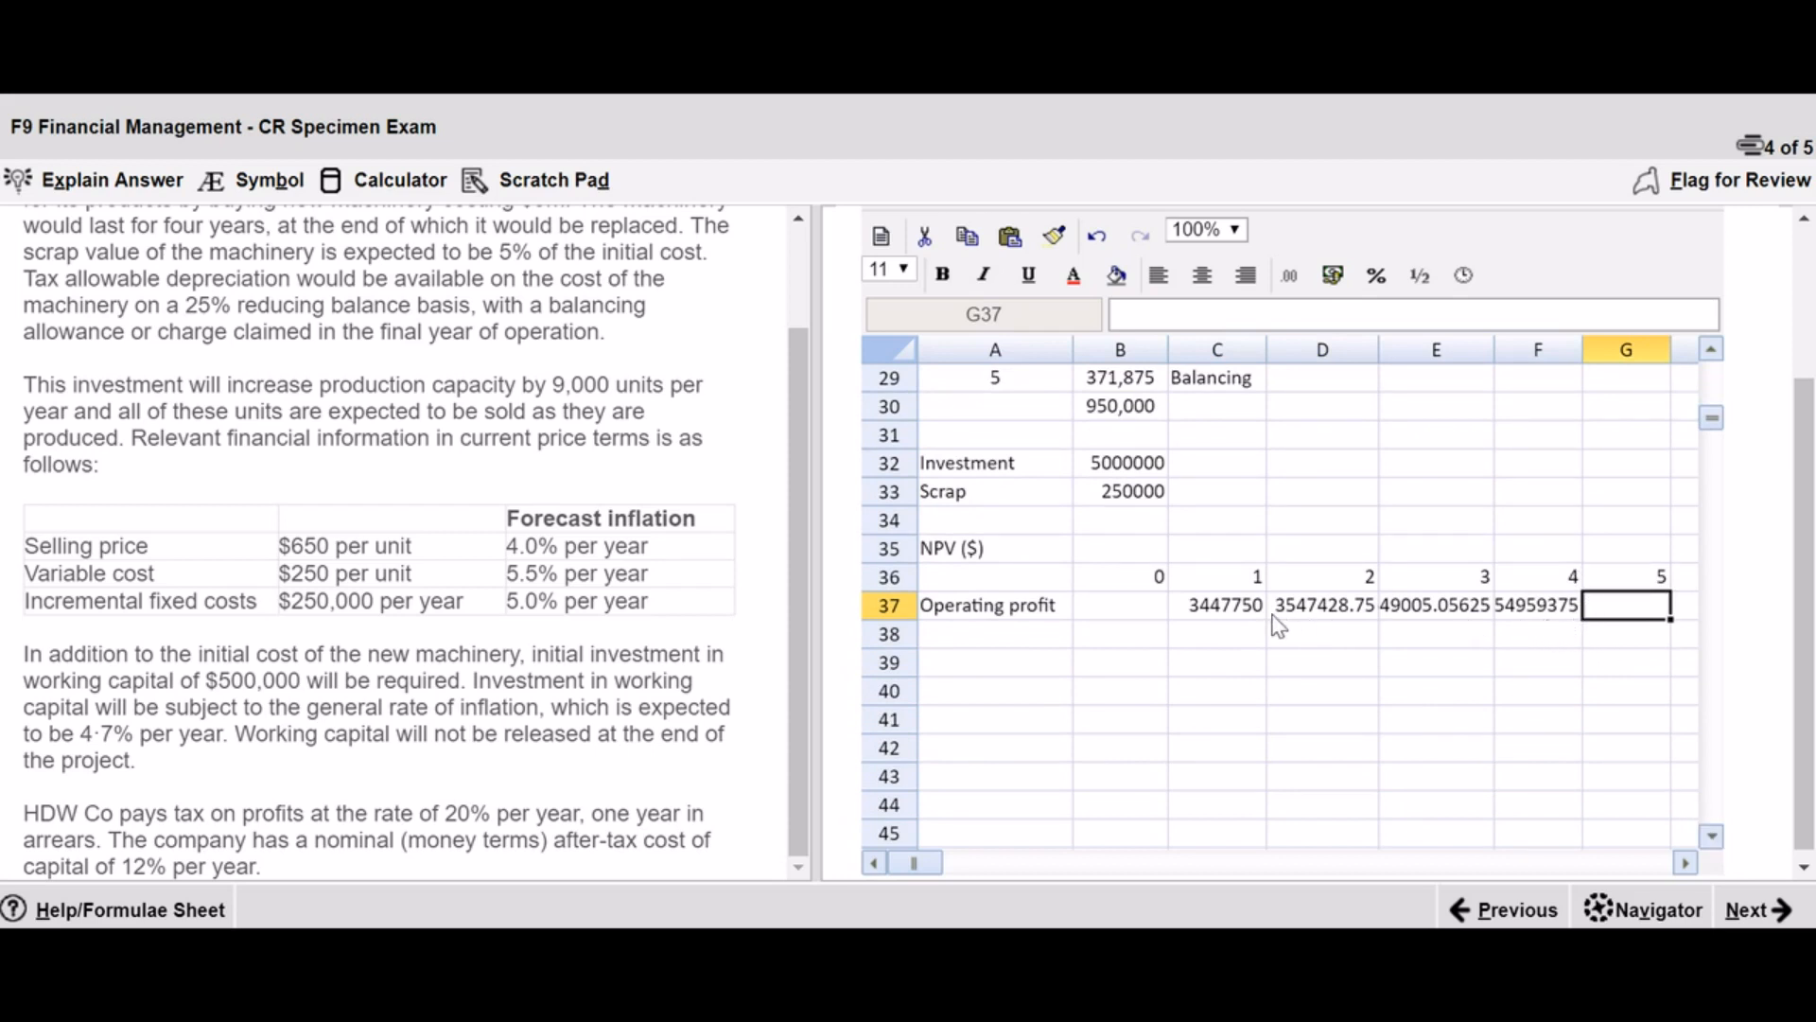
{"action": "left_click", "coordinate": [949, 638]}
{"action": "type", "text": "Tax @ 20%"}
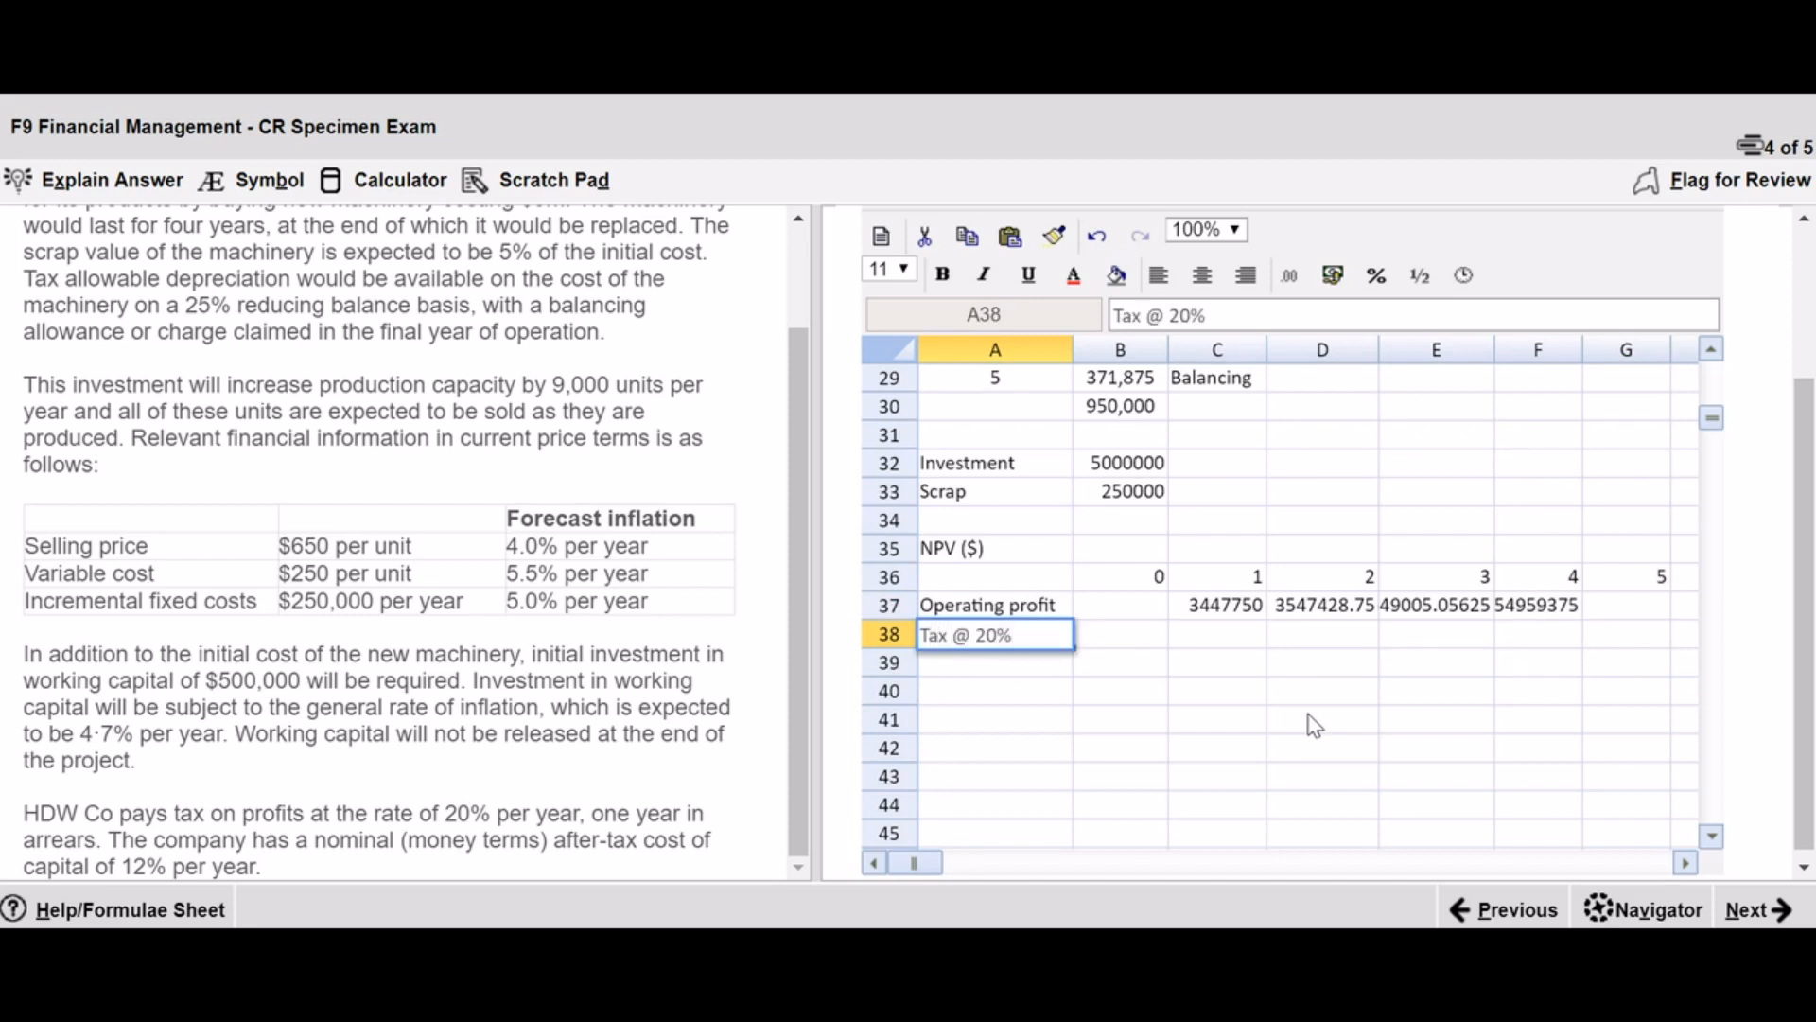
{"action": "key", "text": "Tab"}
- Calculate the tax one year in arrears in D38 with =-C37*.2 and copy the formula across to G38
{"action": "key", "text": "Tab"}
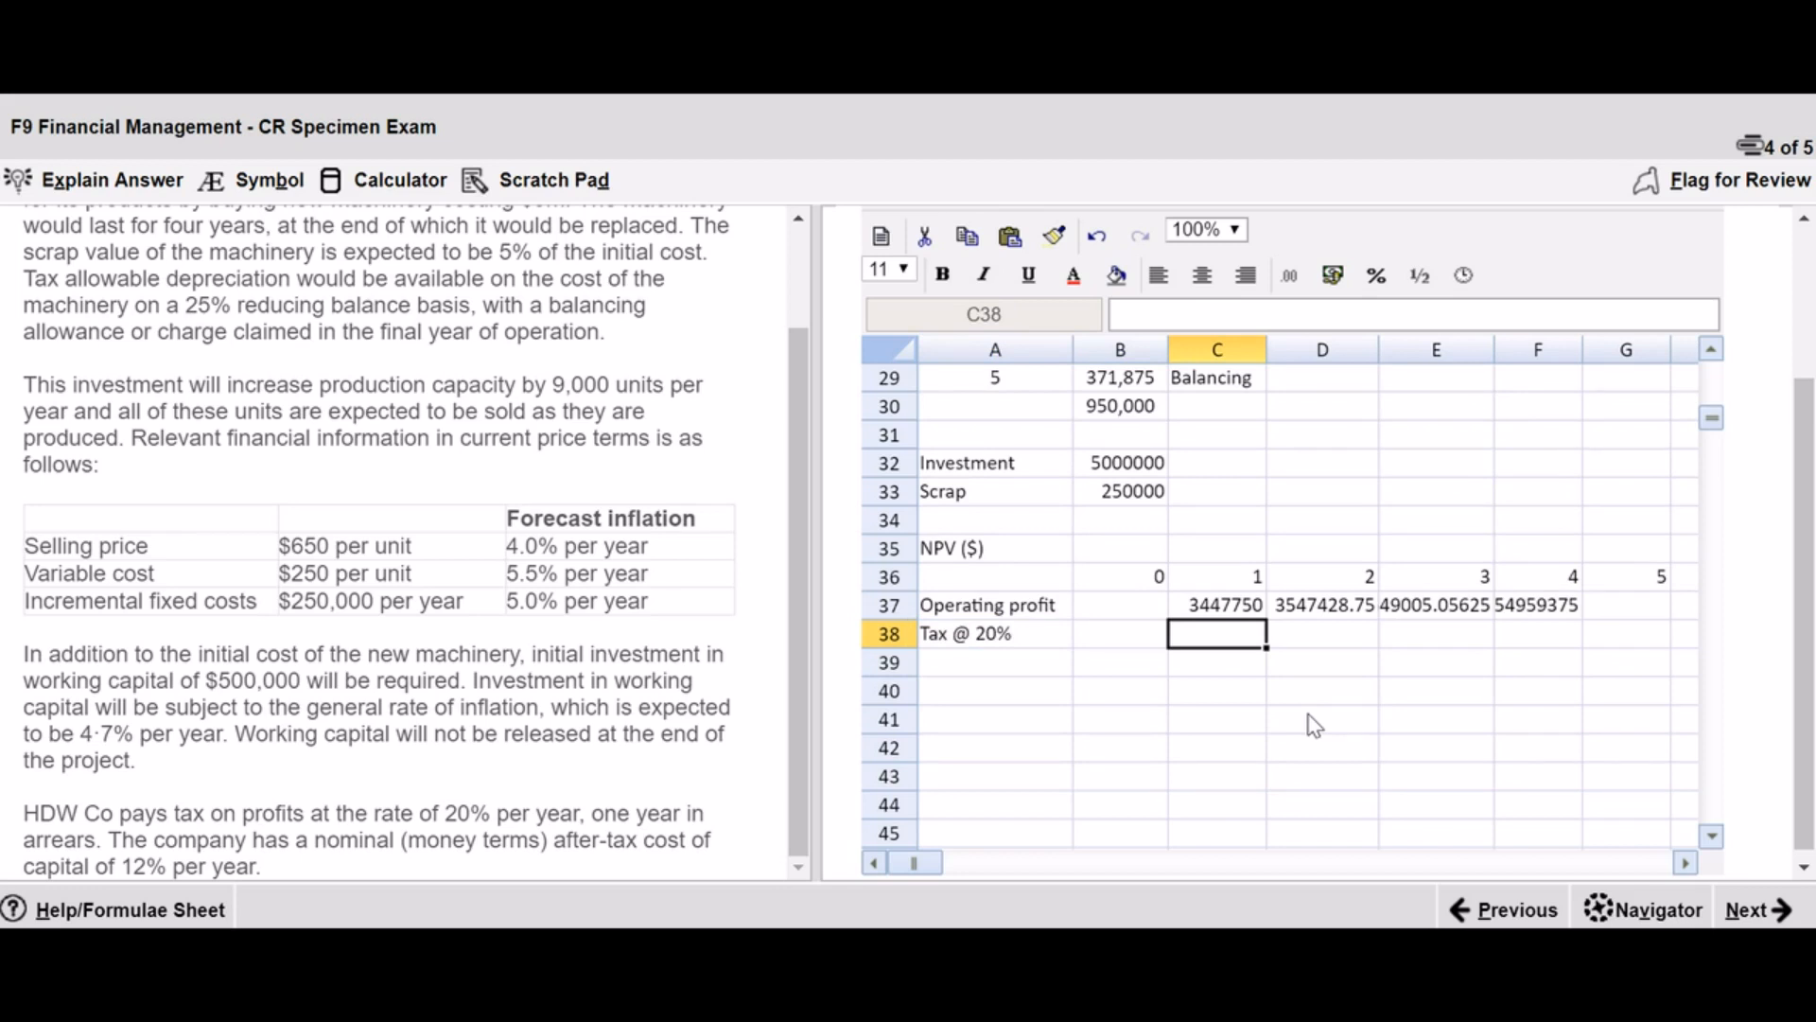
{"action": "key", "text": "Tab"}
{"action": "type", "text": "=-"}
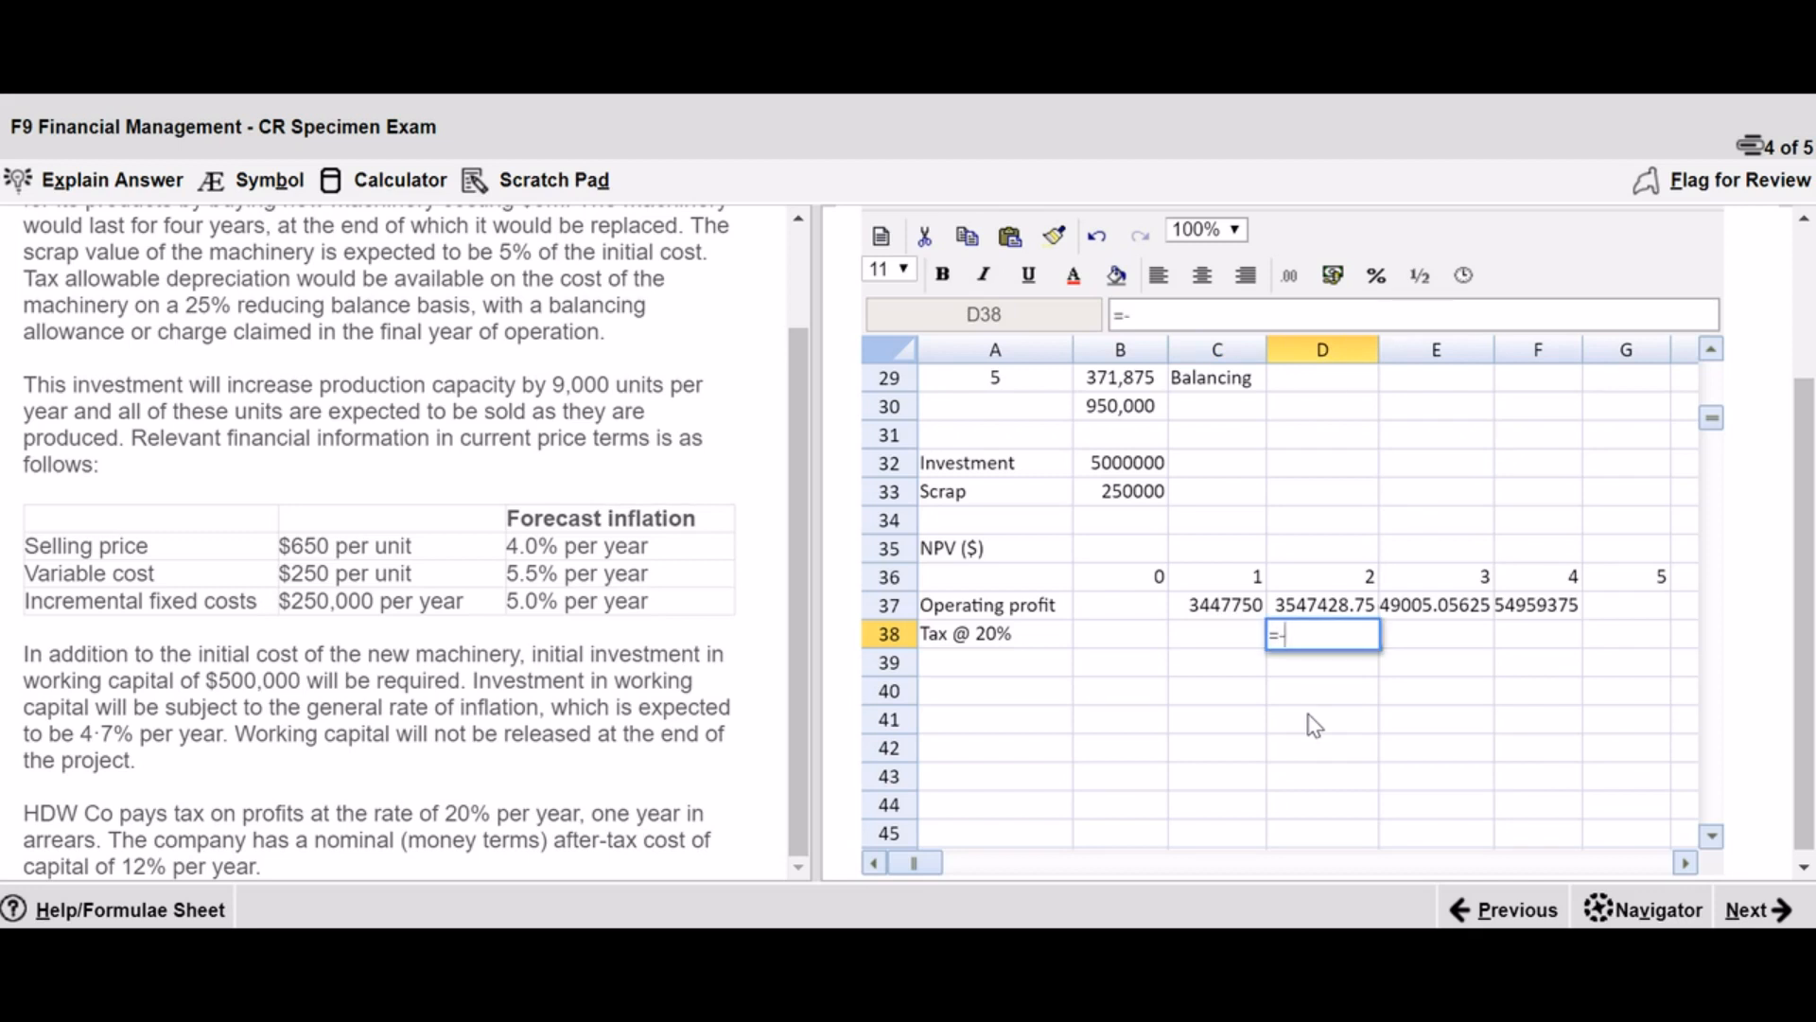
{"action": "type", "text": "c37"}
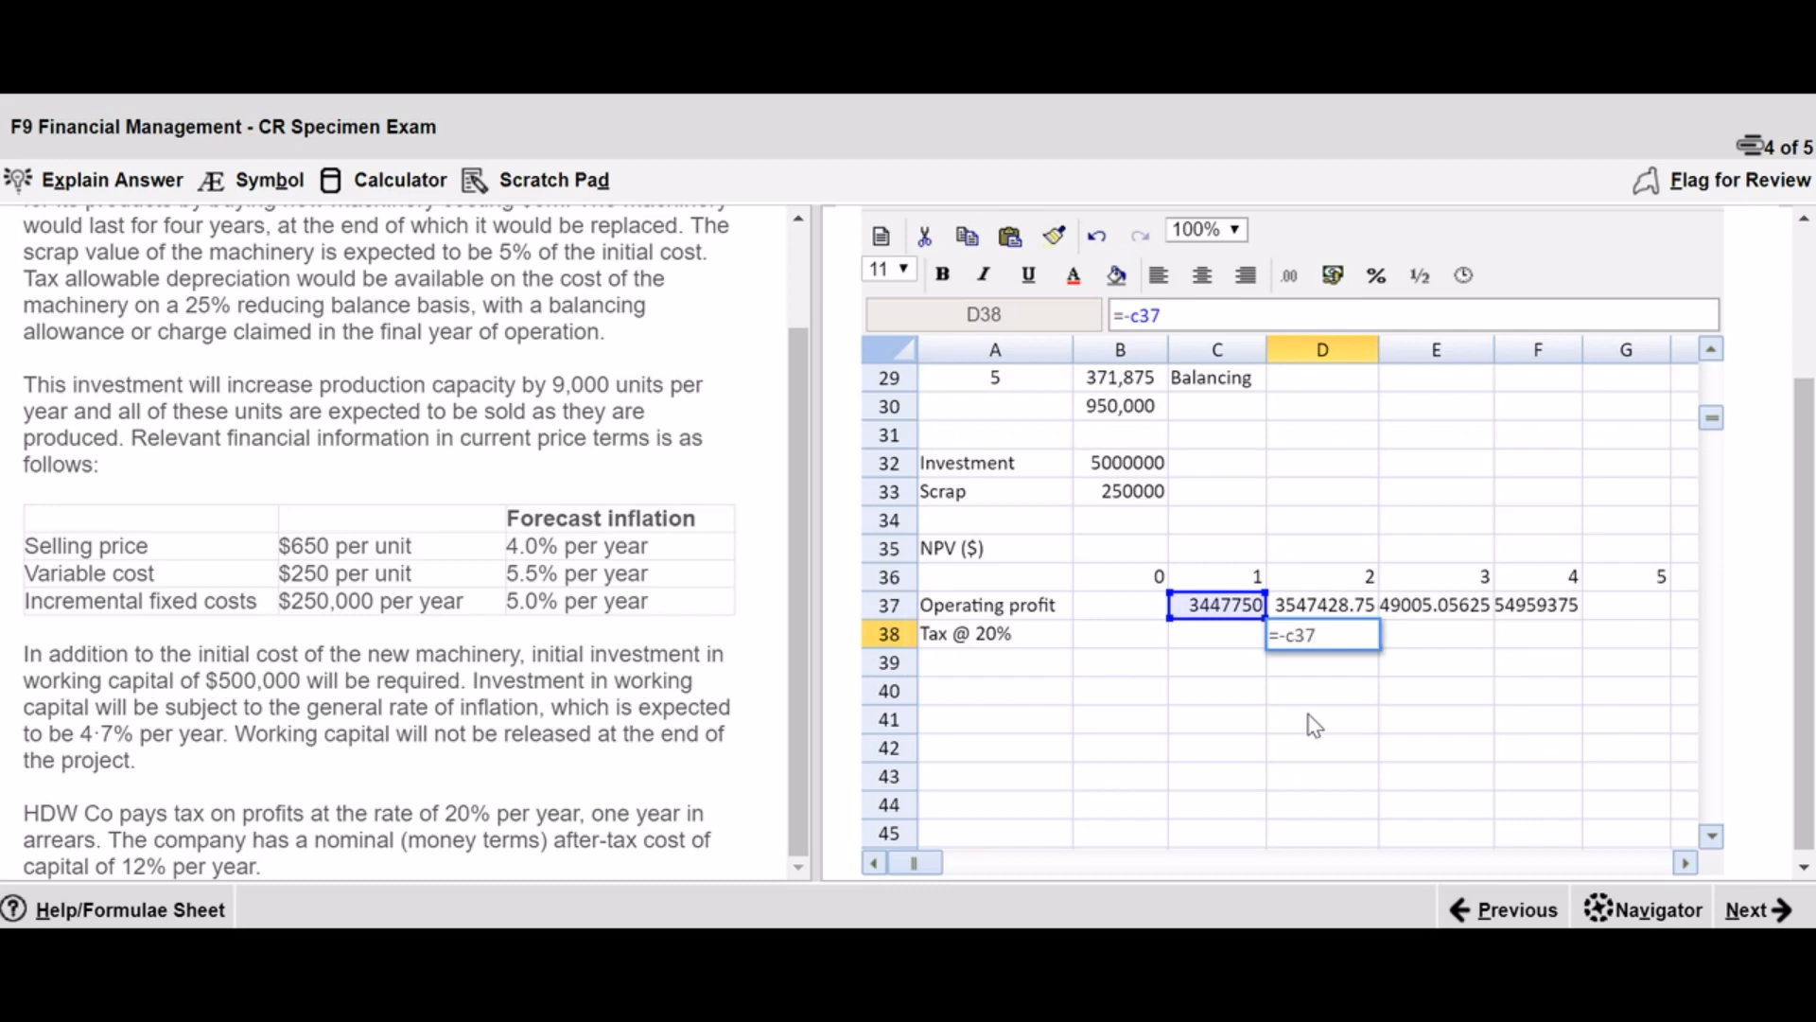
{"action": "type", "text": "*.2"}
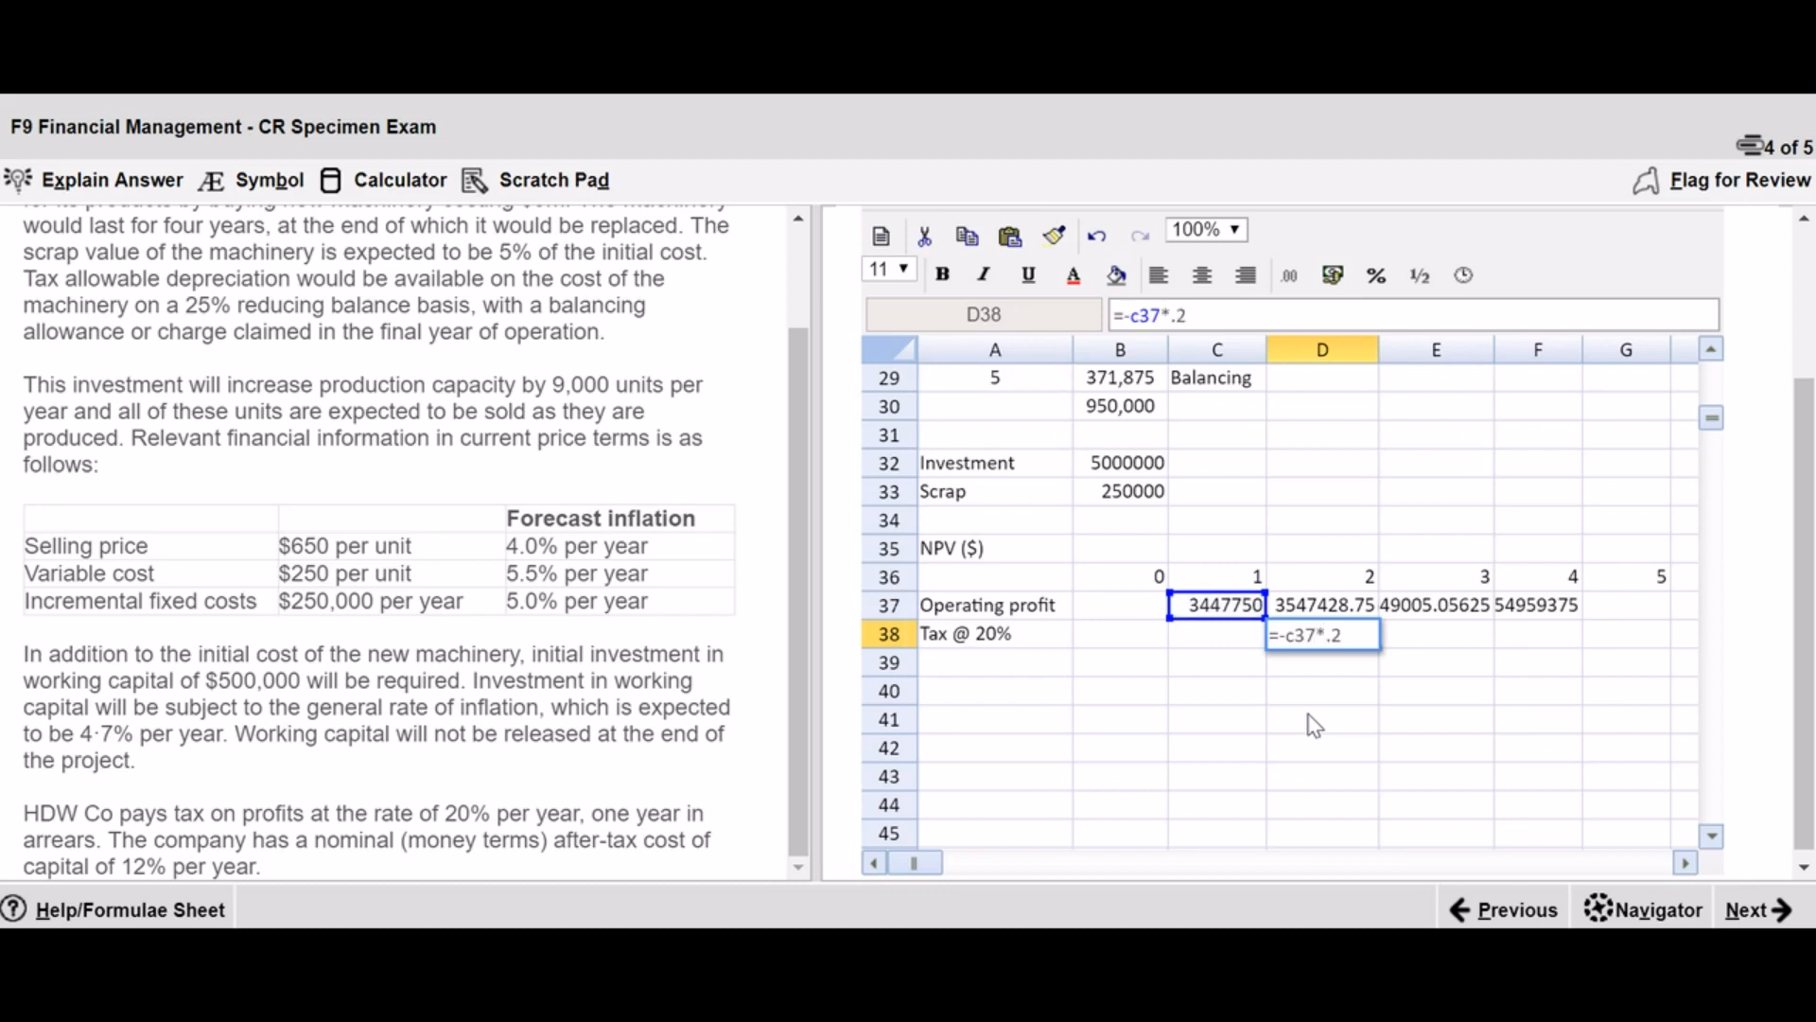
{"action": "key", "text": "Return"}
{"action": "key", "text": "Up"}
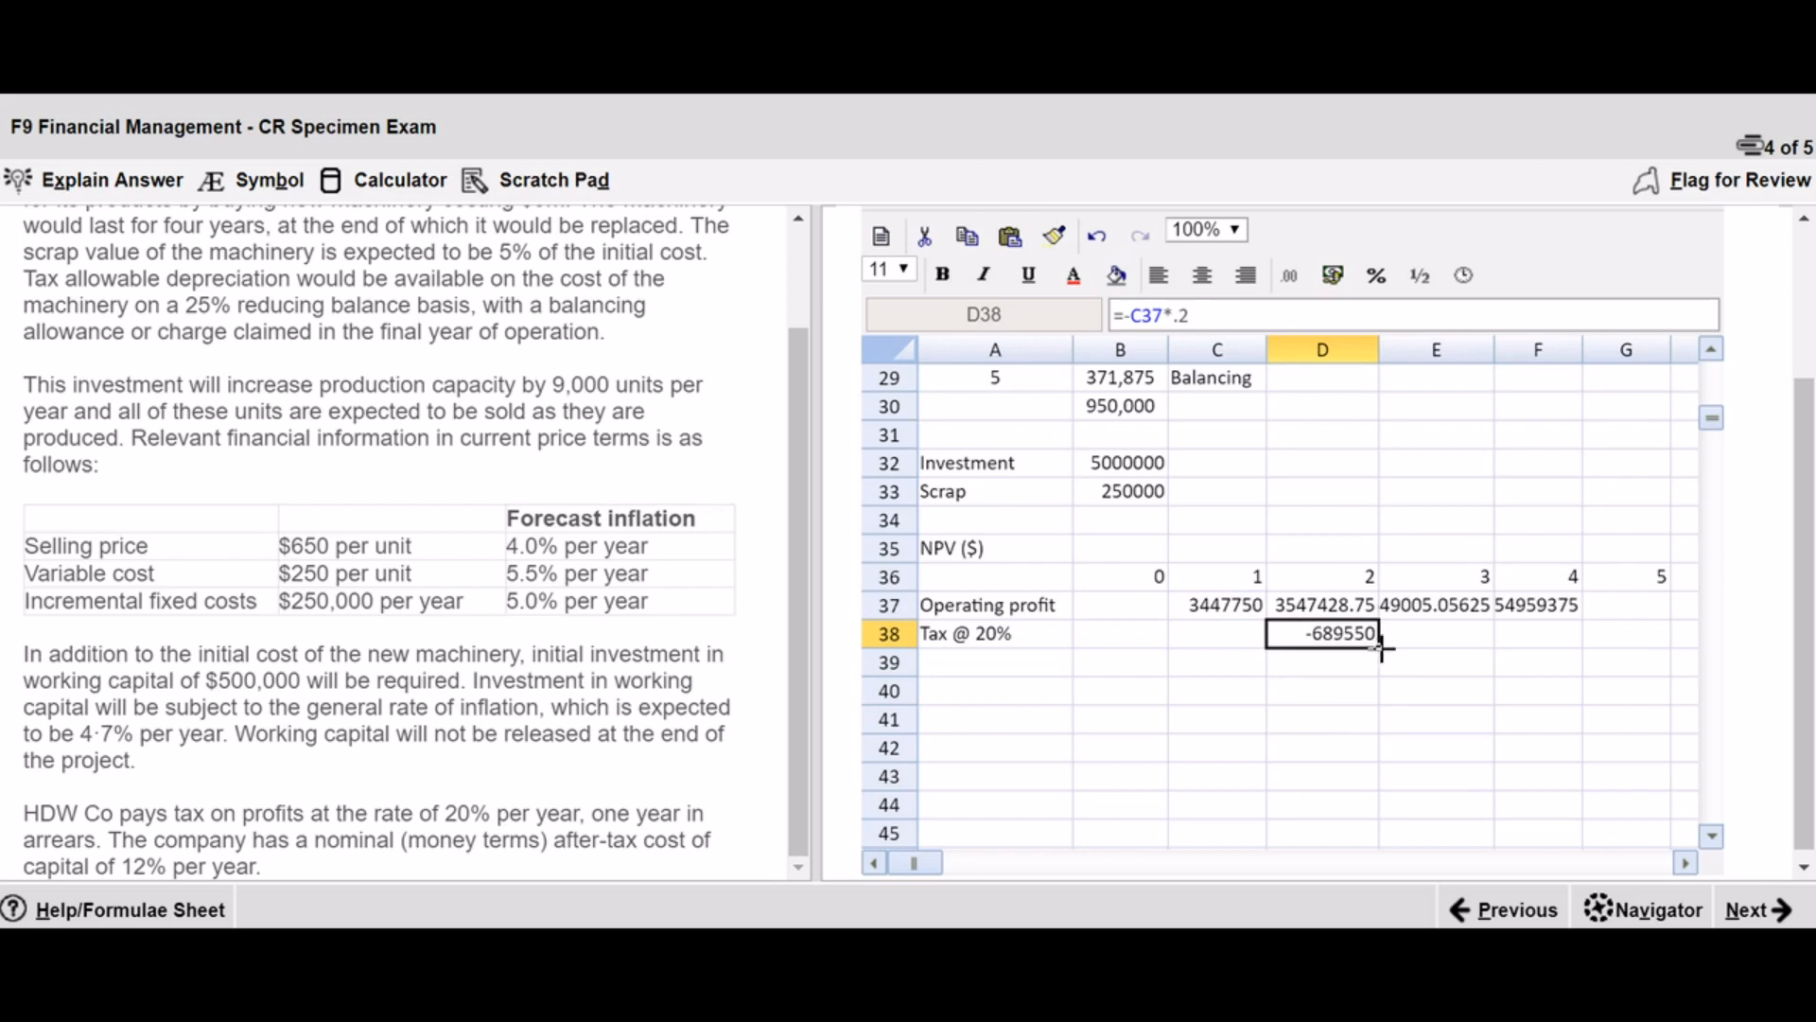
{"action": "left_click_drag", "start_coordinate": [1380, 646], "coordinate": [1613, 642]}
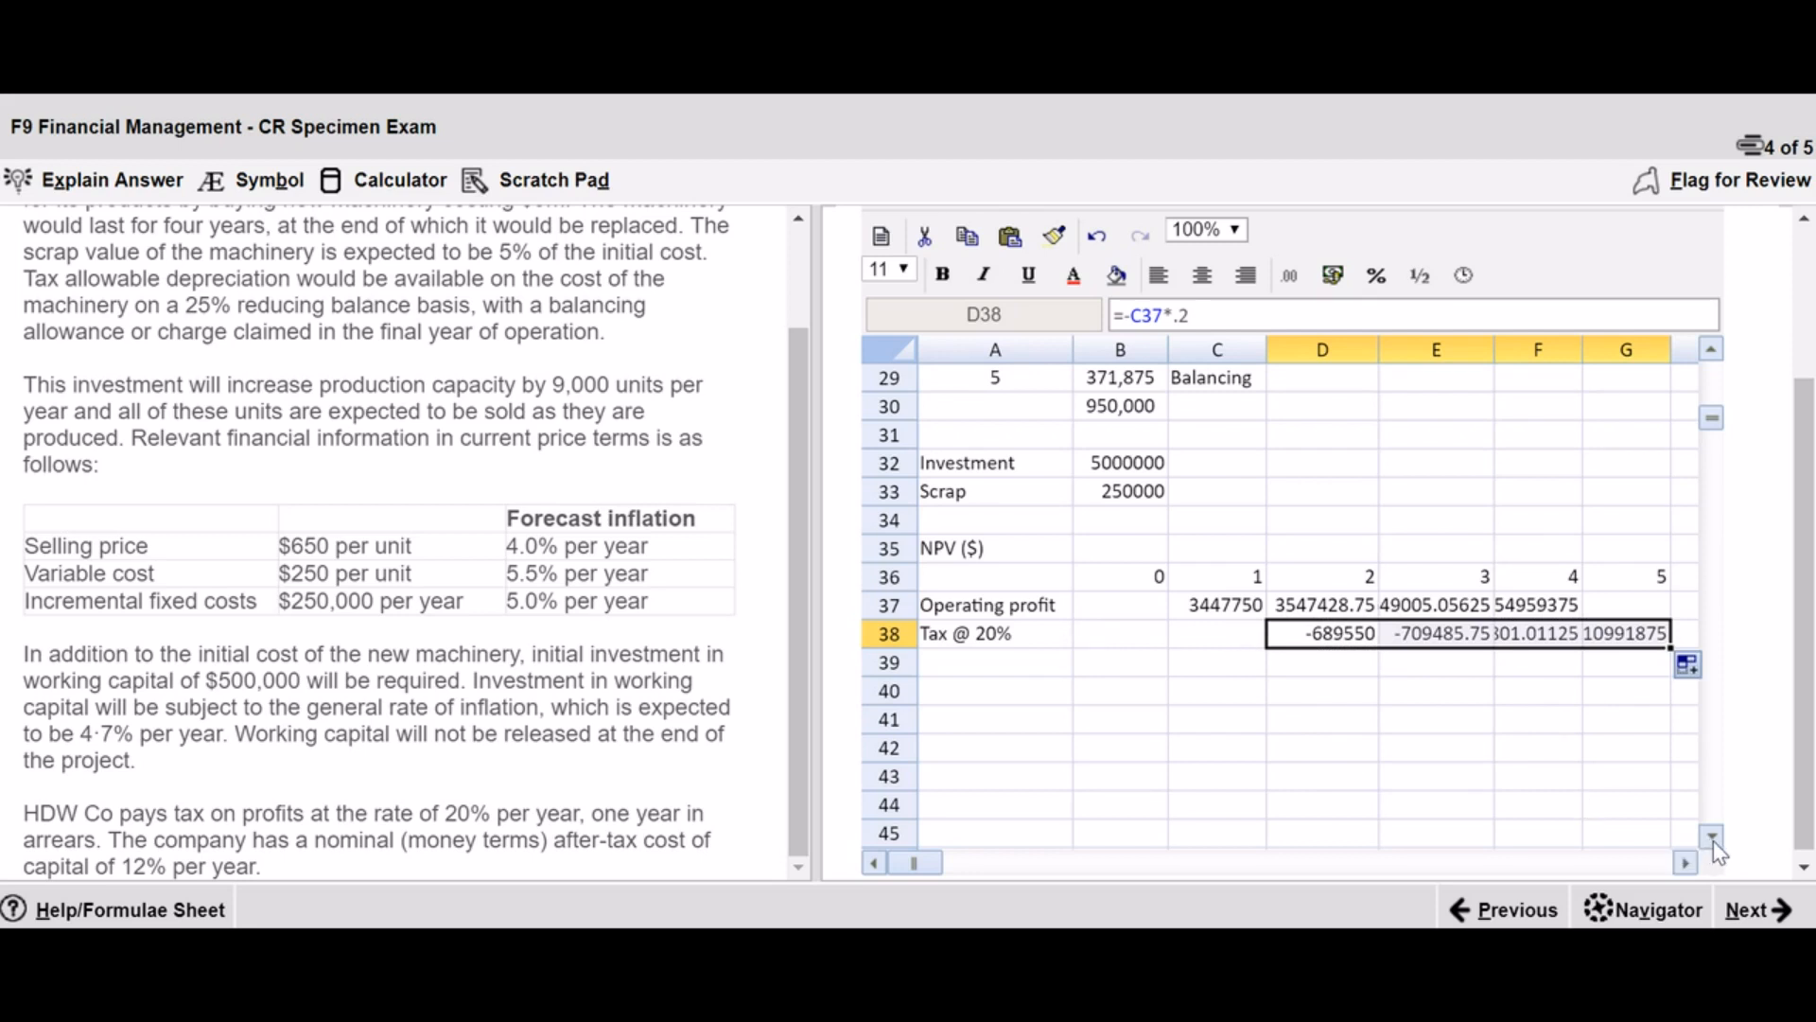
- Label A39 "Tax saved on dep (W5)", checking the working number against the depreciation working's heading
{"action": "left_click", "coordinate": [1019, 679]}
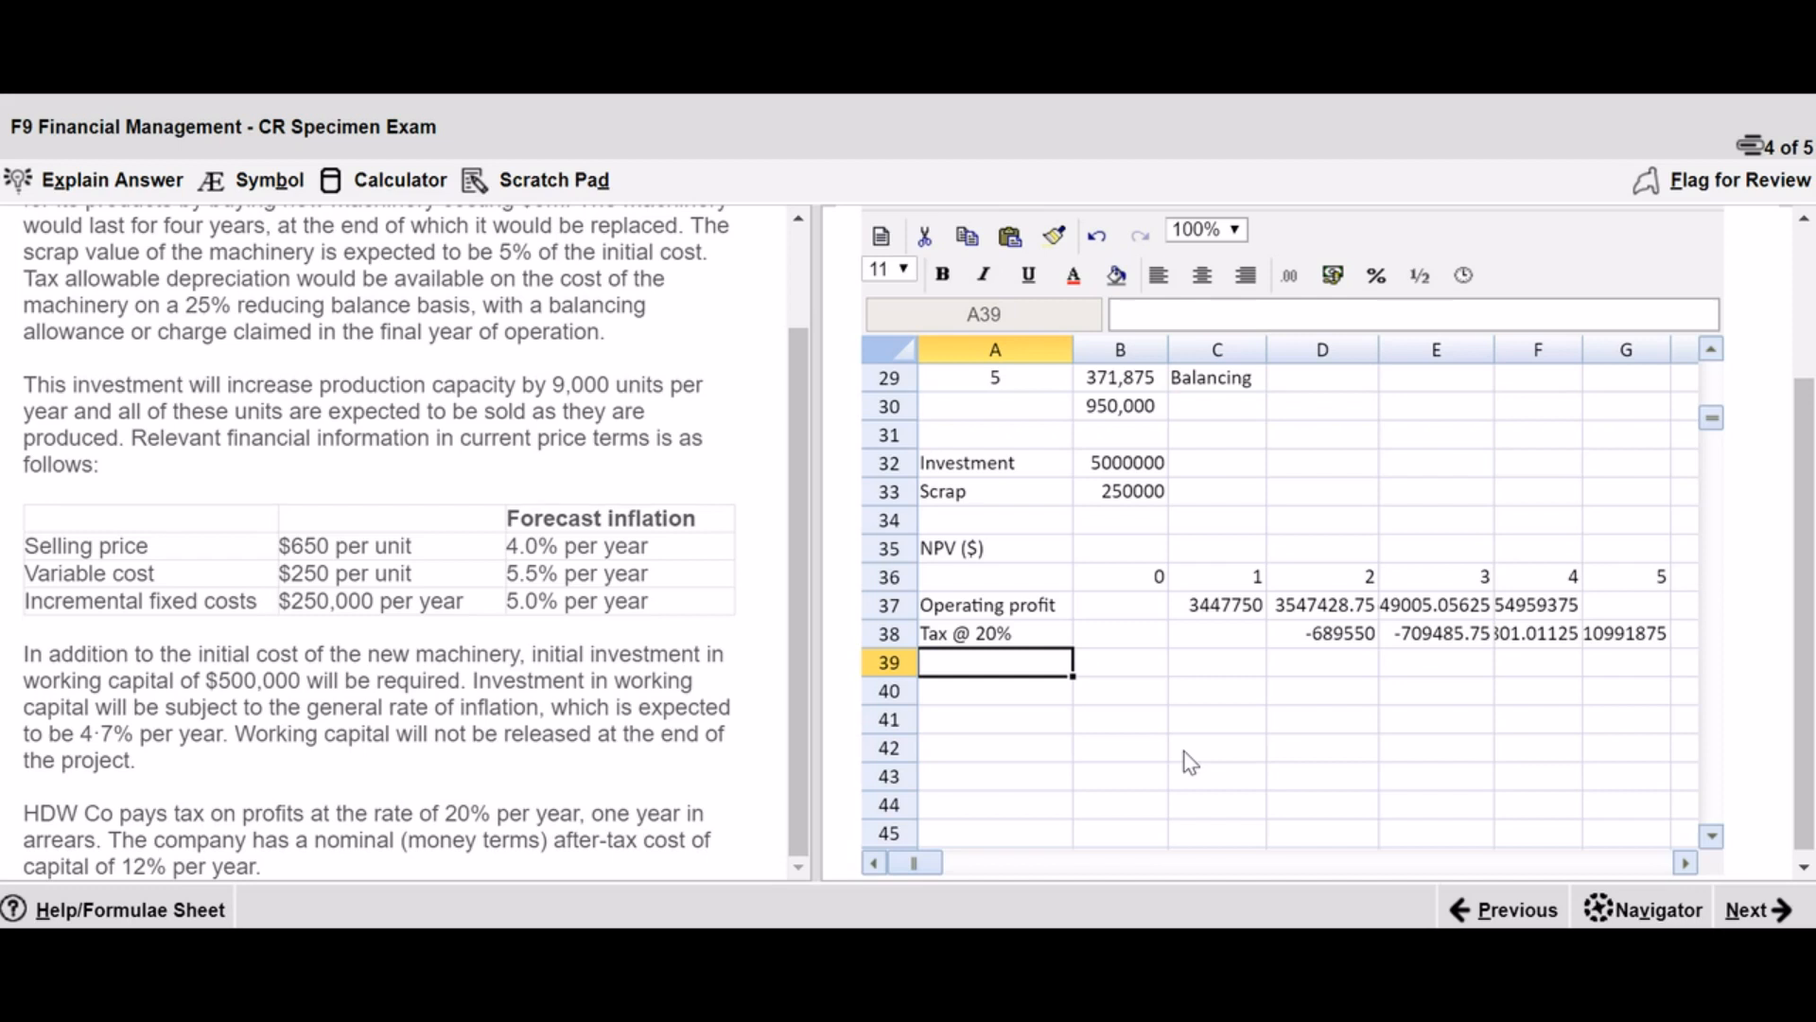
{"action": "type", "text": "Tax s"}
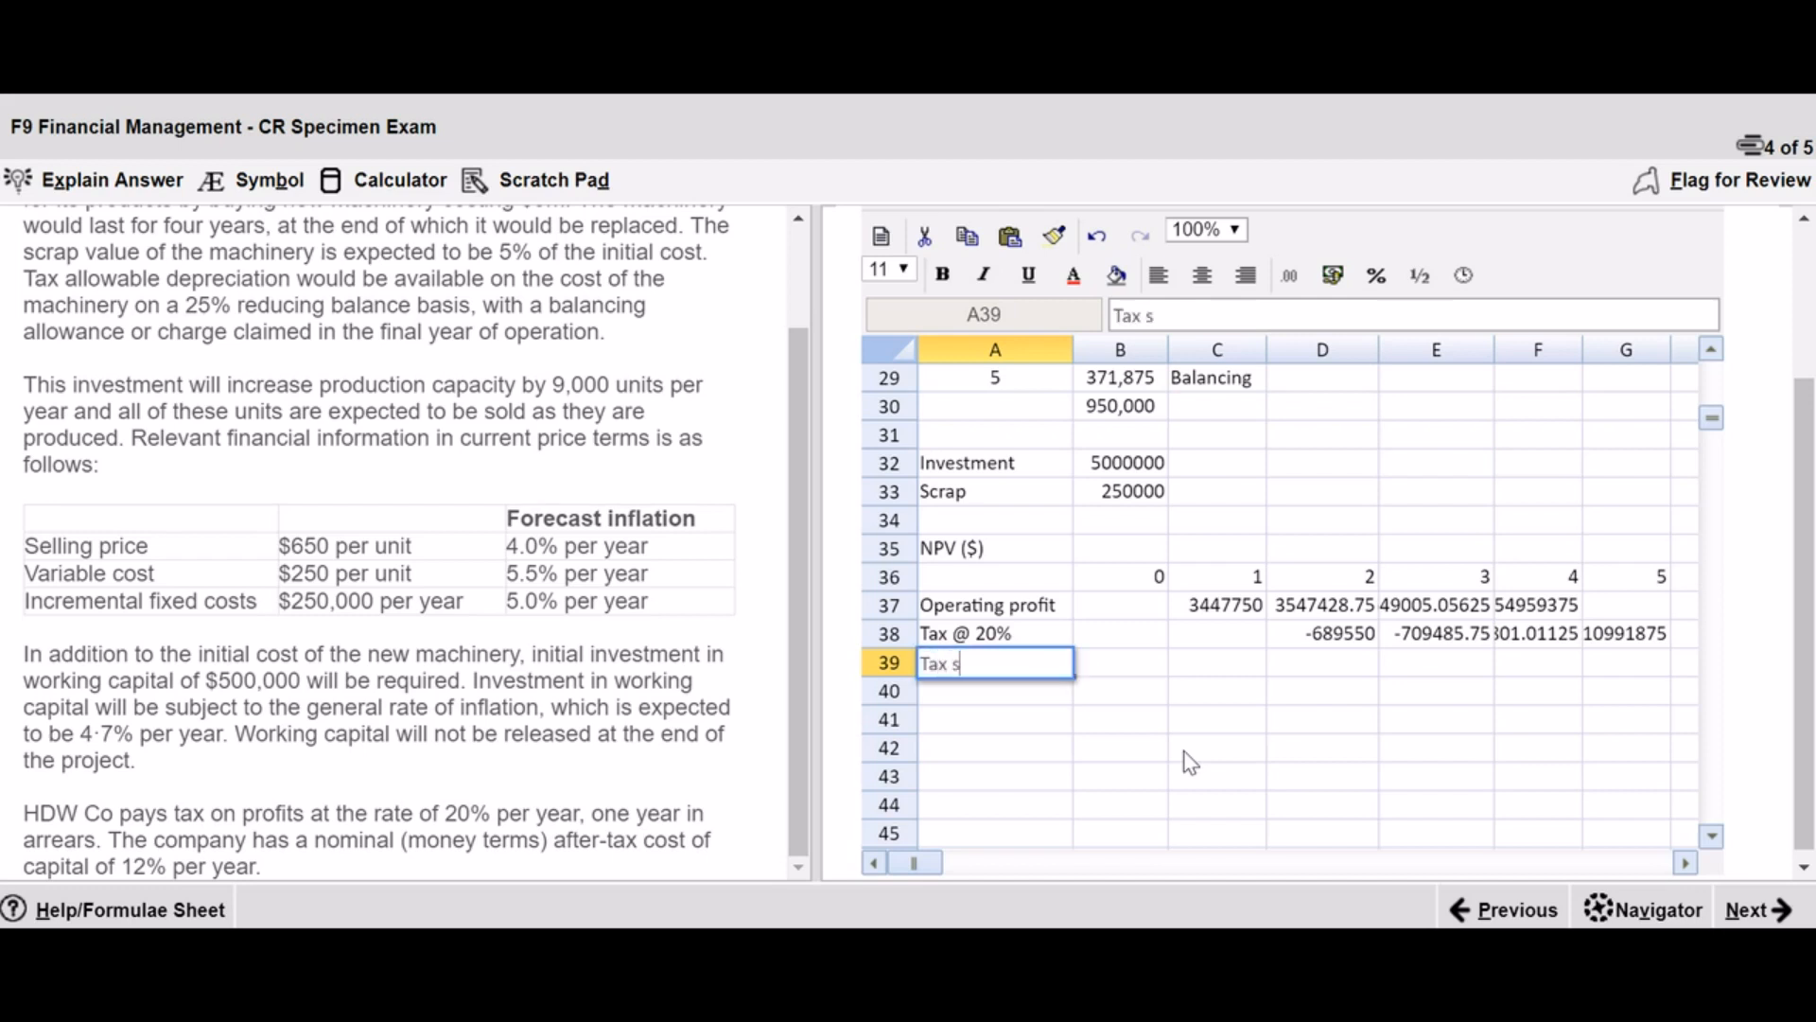
{"action": "type", "text": "aved on dep"}
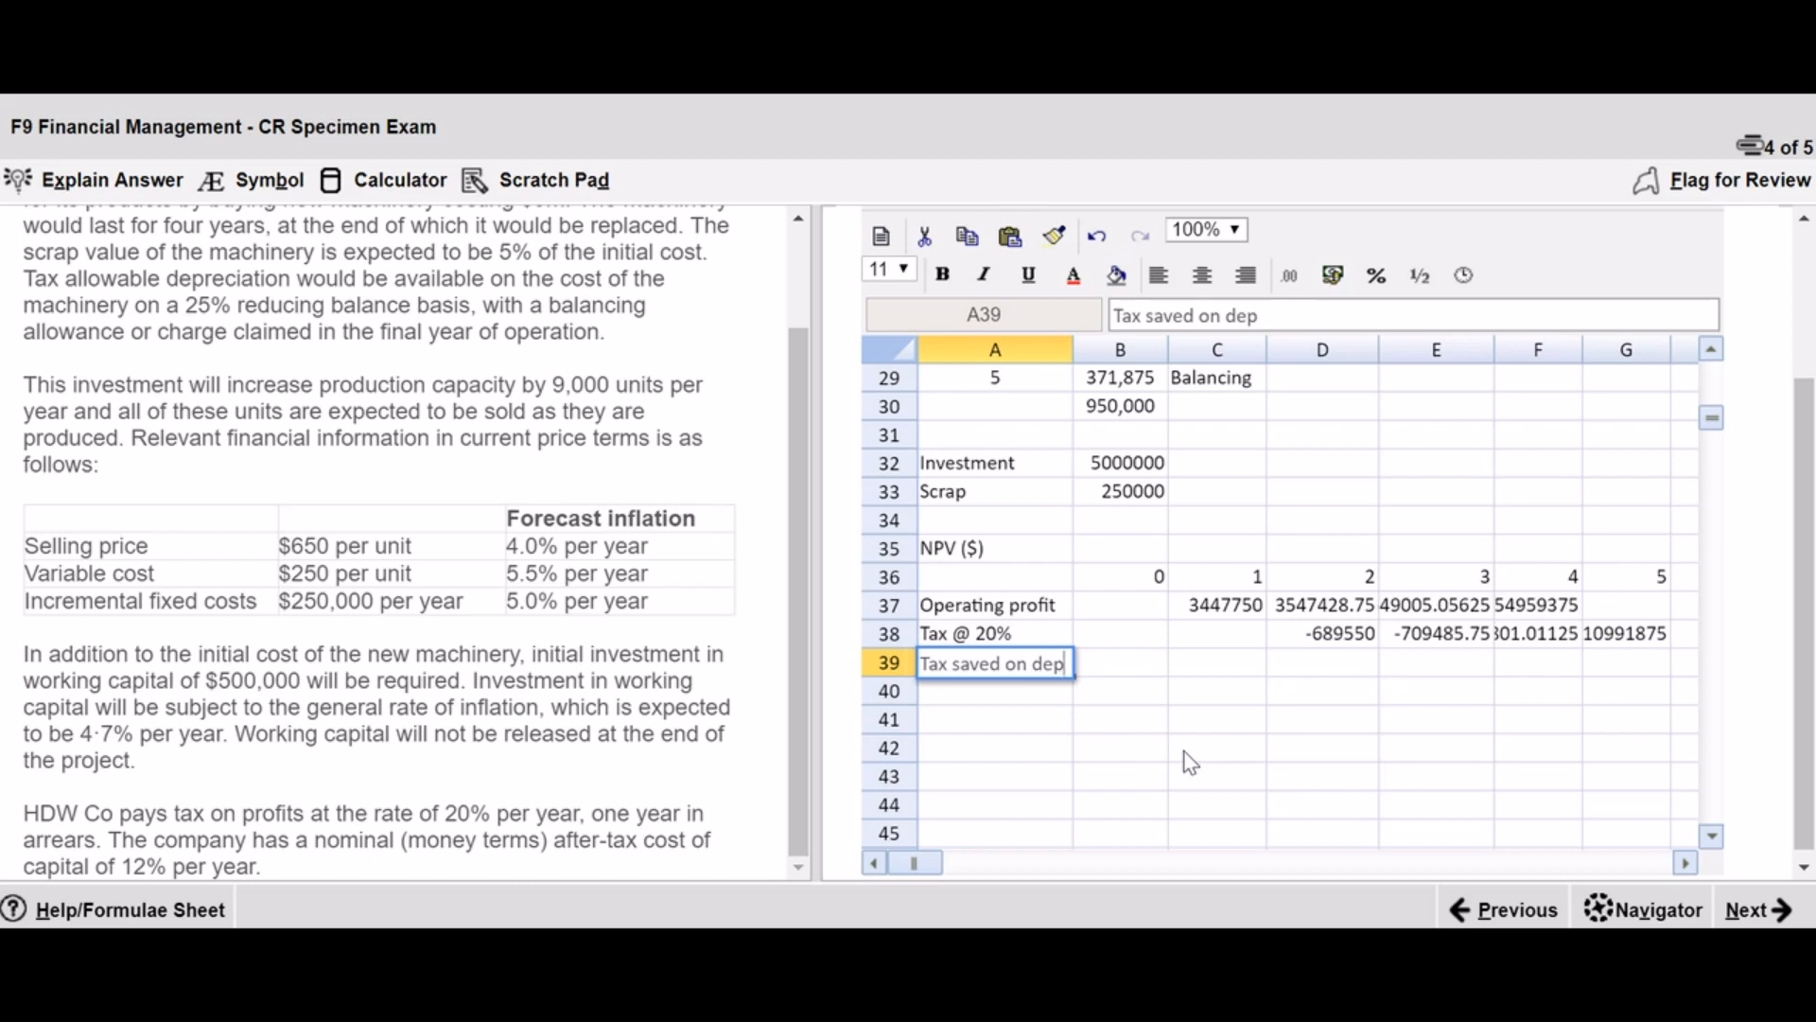
{"action": "type", "text": " ("}
{"action": "left_click", "coordinate": [1717, 356]}
{"action": "left_click", "coordinate": [1717, 356]}
{"action": "left_click", "coordinate": [1717, 356]}
{"action": "left_click", "coordinate": [1717, 356]}
{"action": "left_click", "coordinate": [1717, 356]}
{"action": "left_click", "coordinate": [1717, 356]}
{"action": "left_click", "coordinate": [1717, 356]}
{"action": "left_click", "coordinate": [1712, 836]}
{"action": "left_click", "coordinate": [1712, 836]}
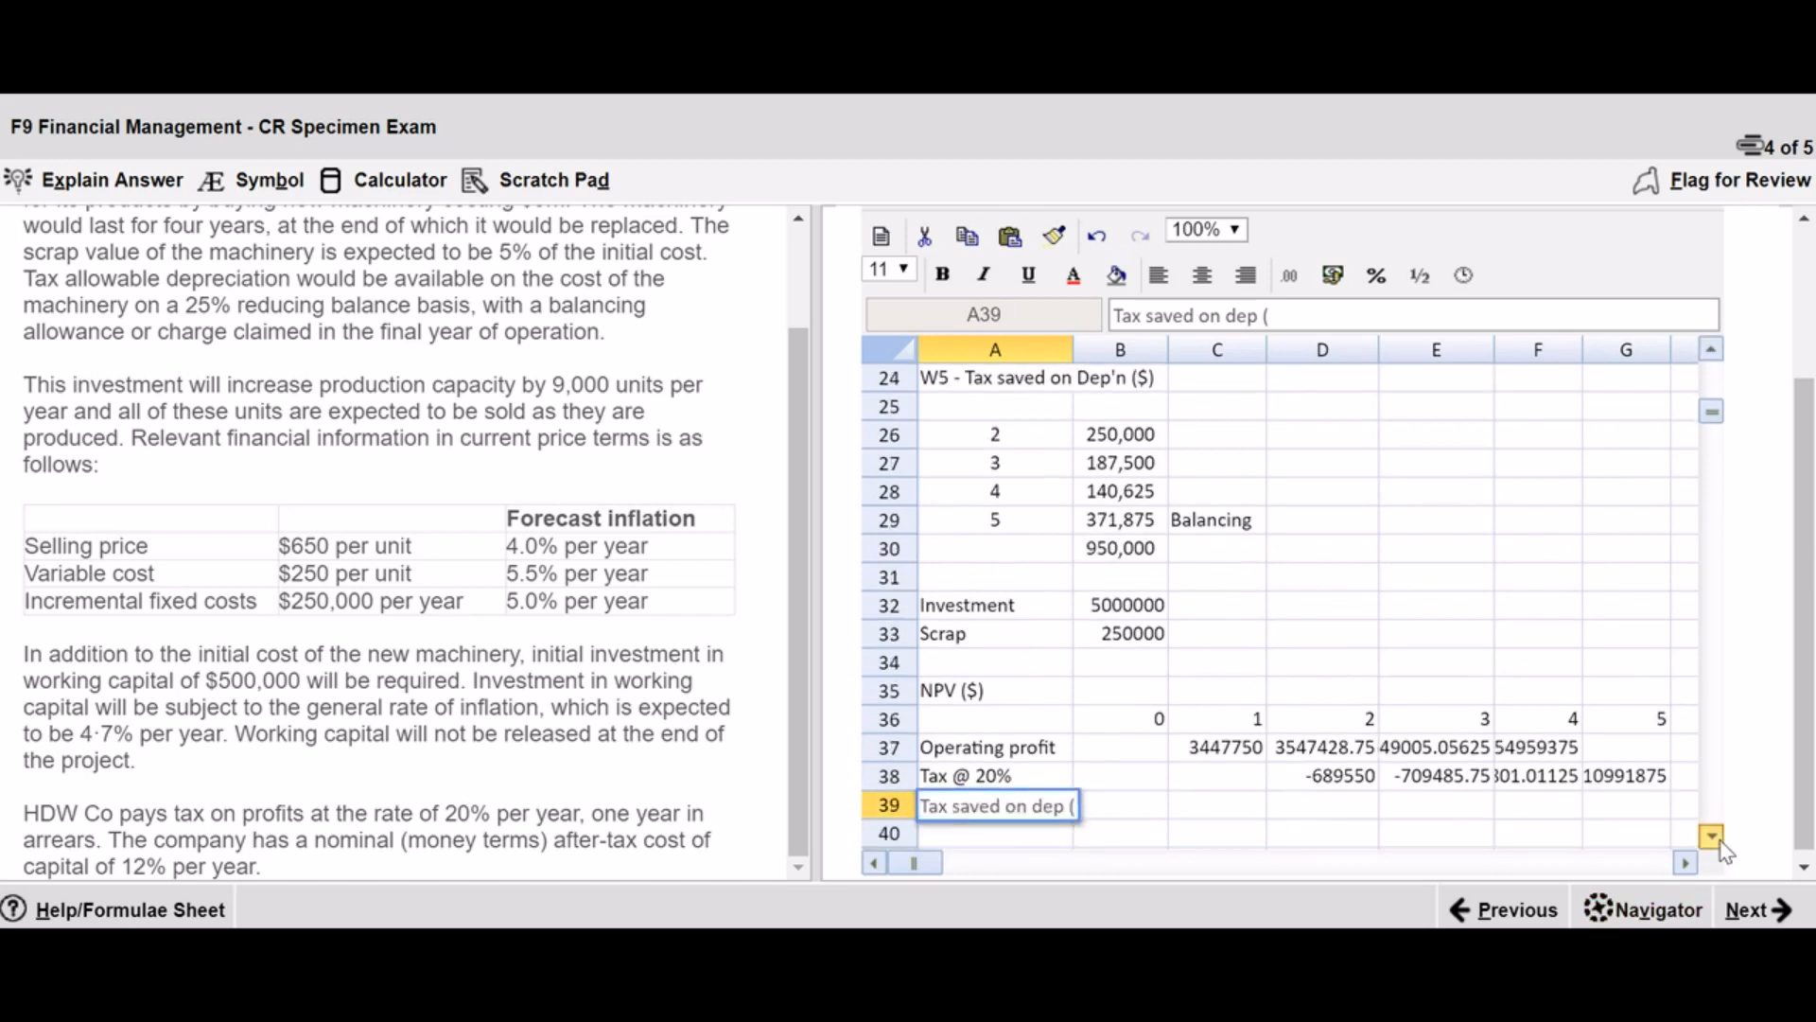
{"action": "left_click", "coordinate": [1712, 835]}
{"action": "left_click", "coordinate": [1712, 835]}
{"action": "left_click", "coordinate": [1298, 319]}
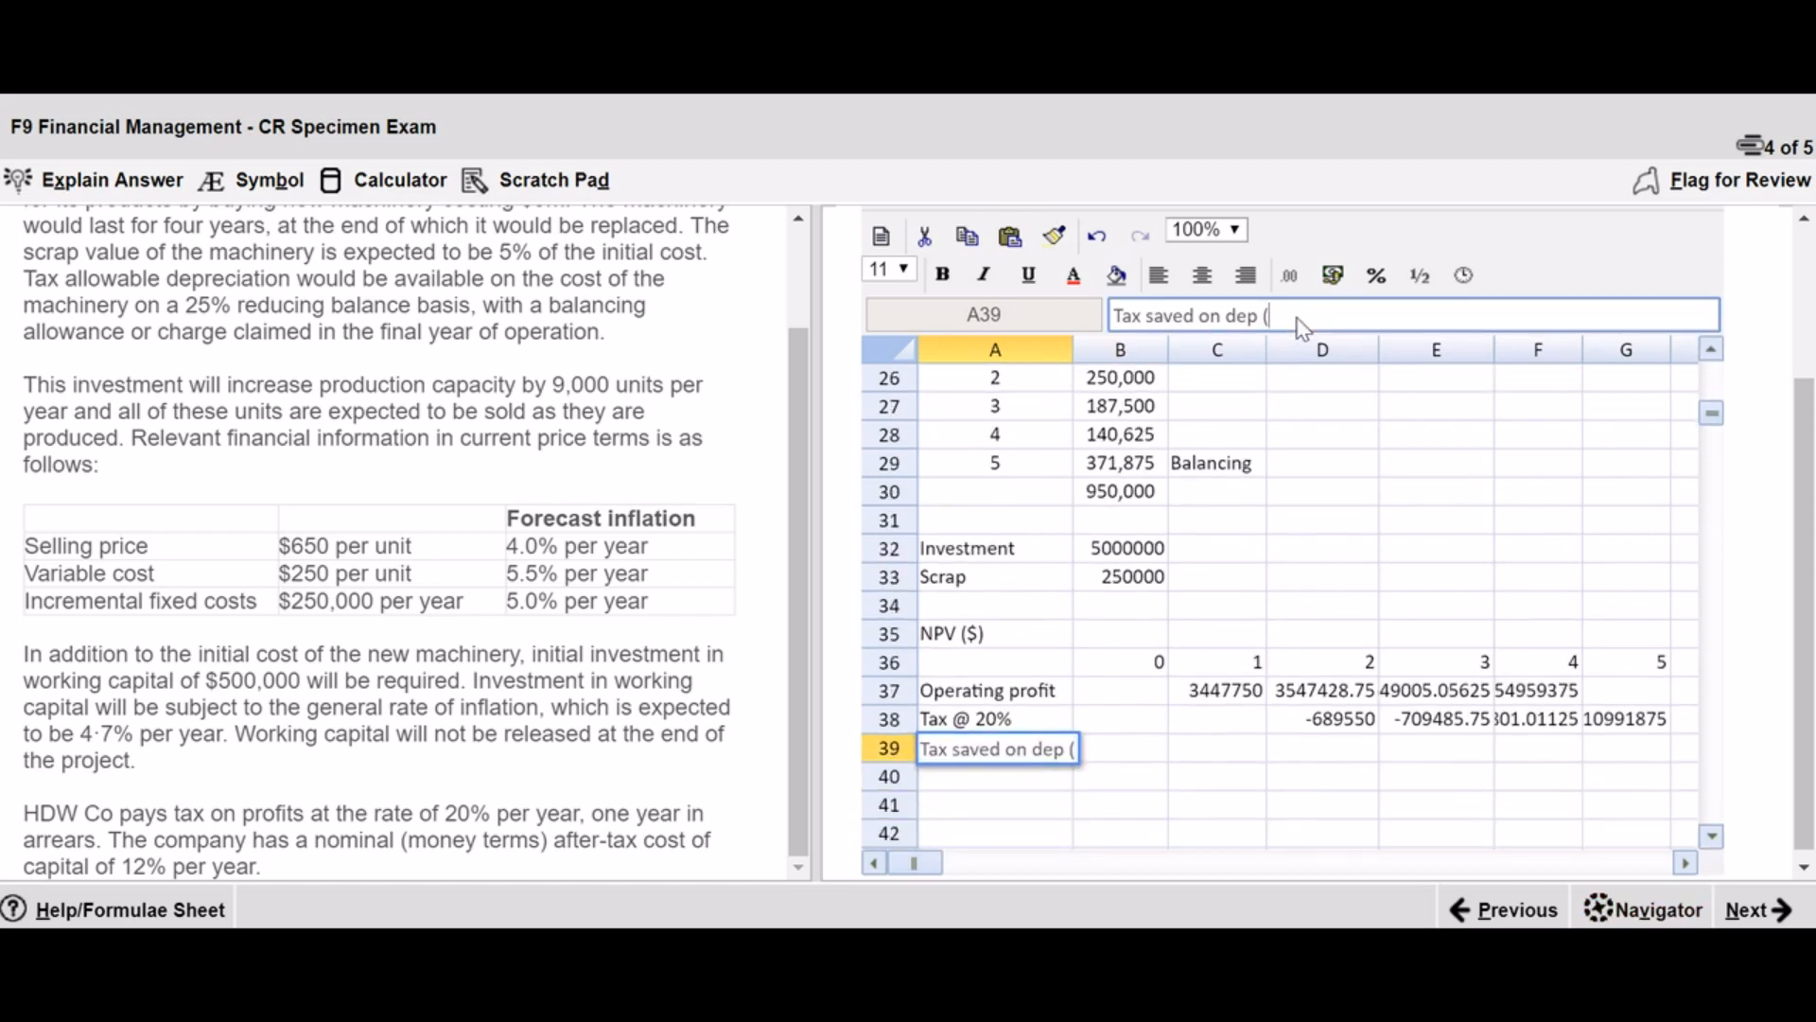
{"action": "type", "text": "W5)"}
{"action": "key", "text": "Return"}
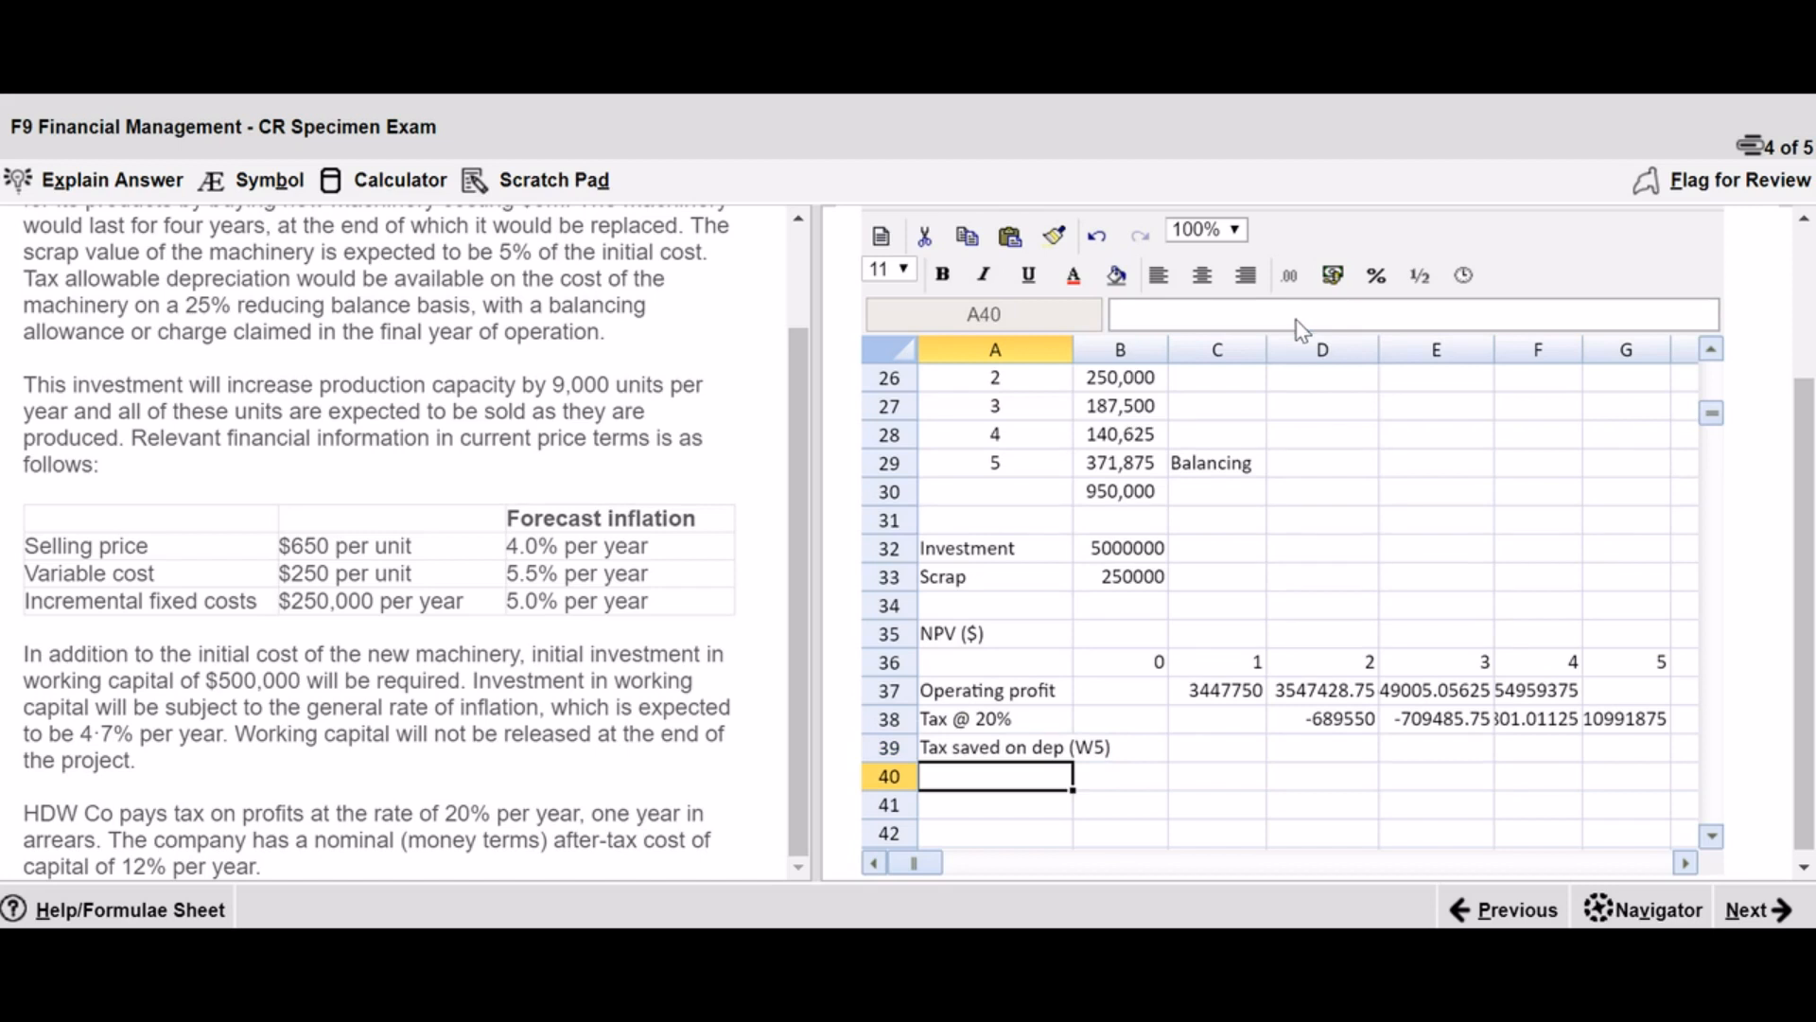
- Link D39 to G39 to the tax savings with =B26, =B27, =B28 and =B29, and widen column A to fit the row label
{"action": "left_click", "coordinate": [1220, 753]}
{"action": "left_click", "coordinate": [1330, 752]}
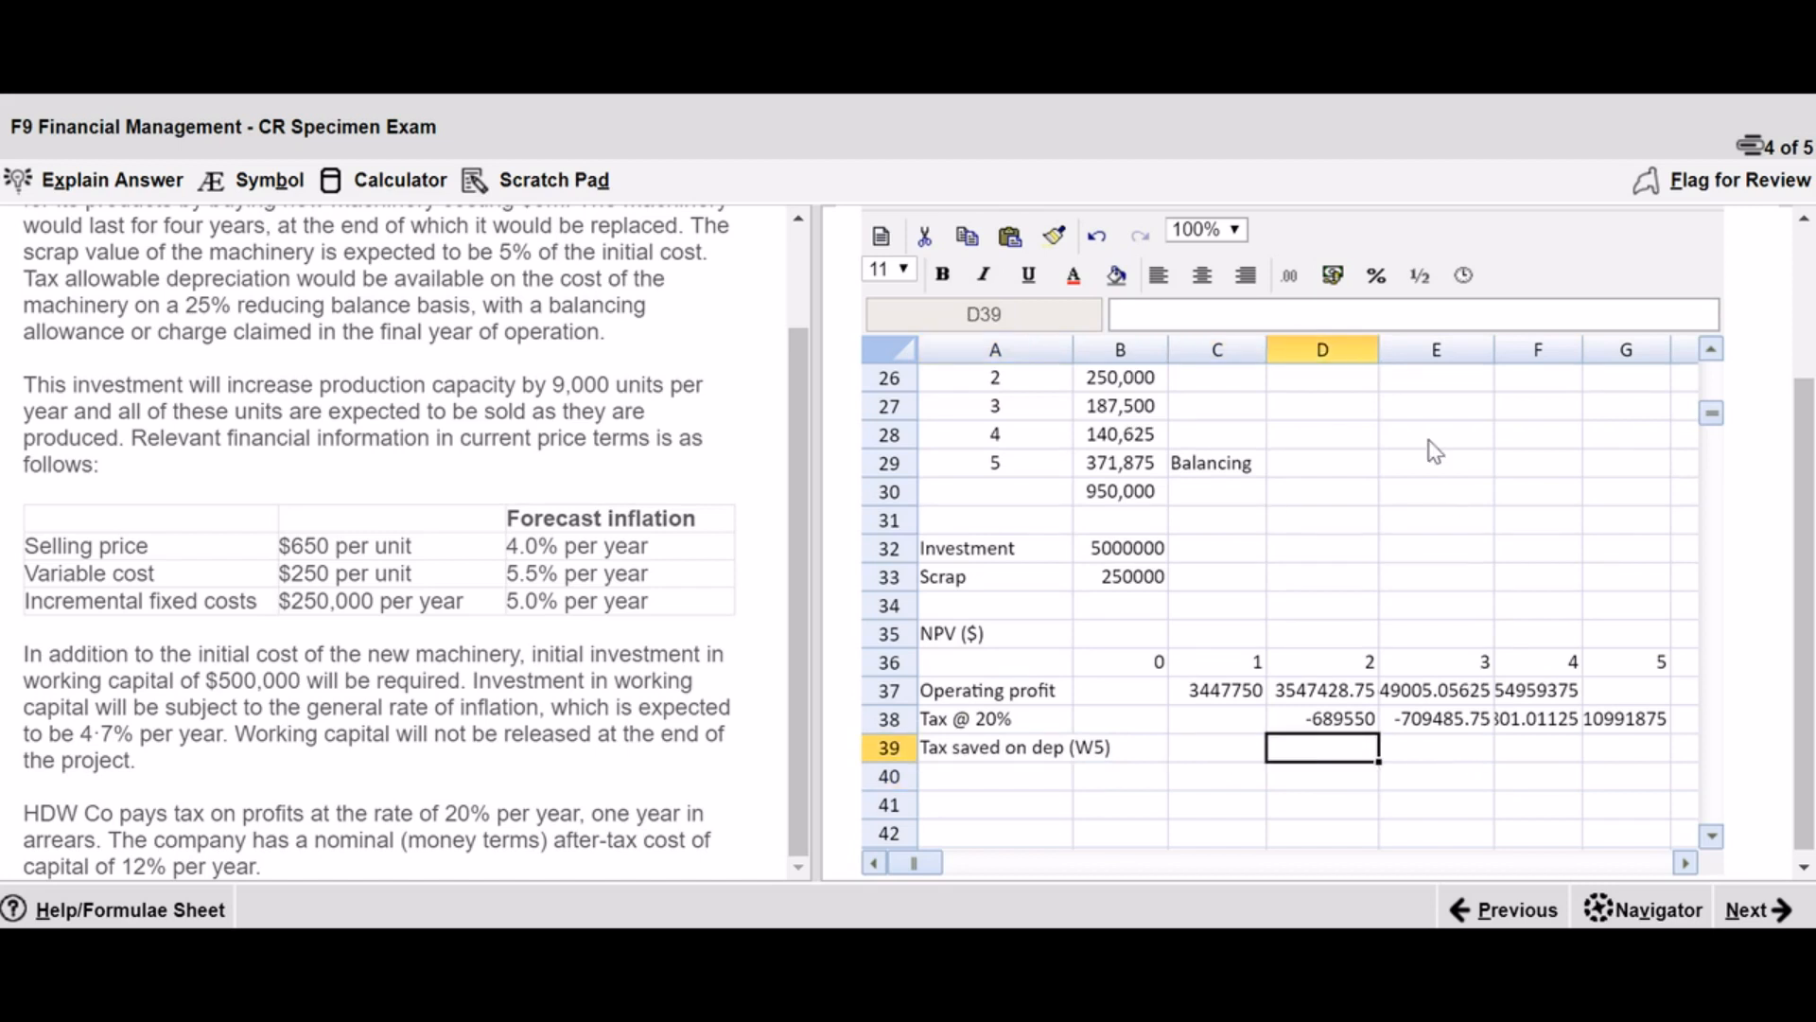
{"action": "left_click", "coordinate": [1711, 350]}
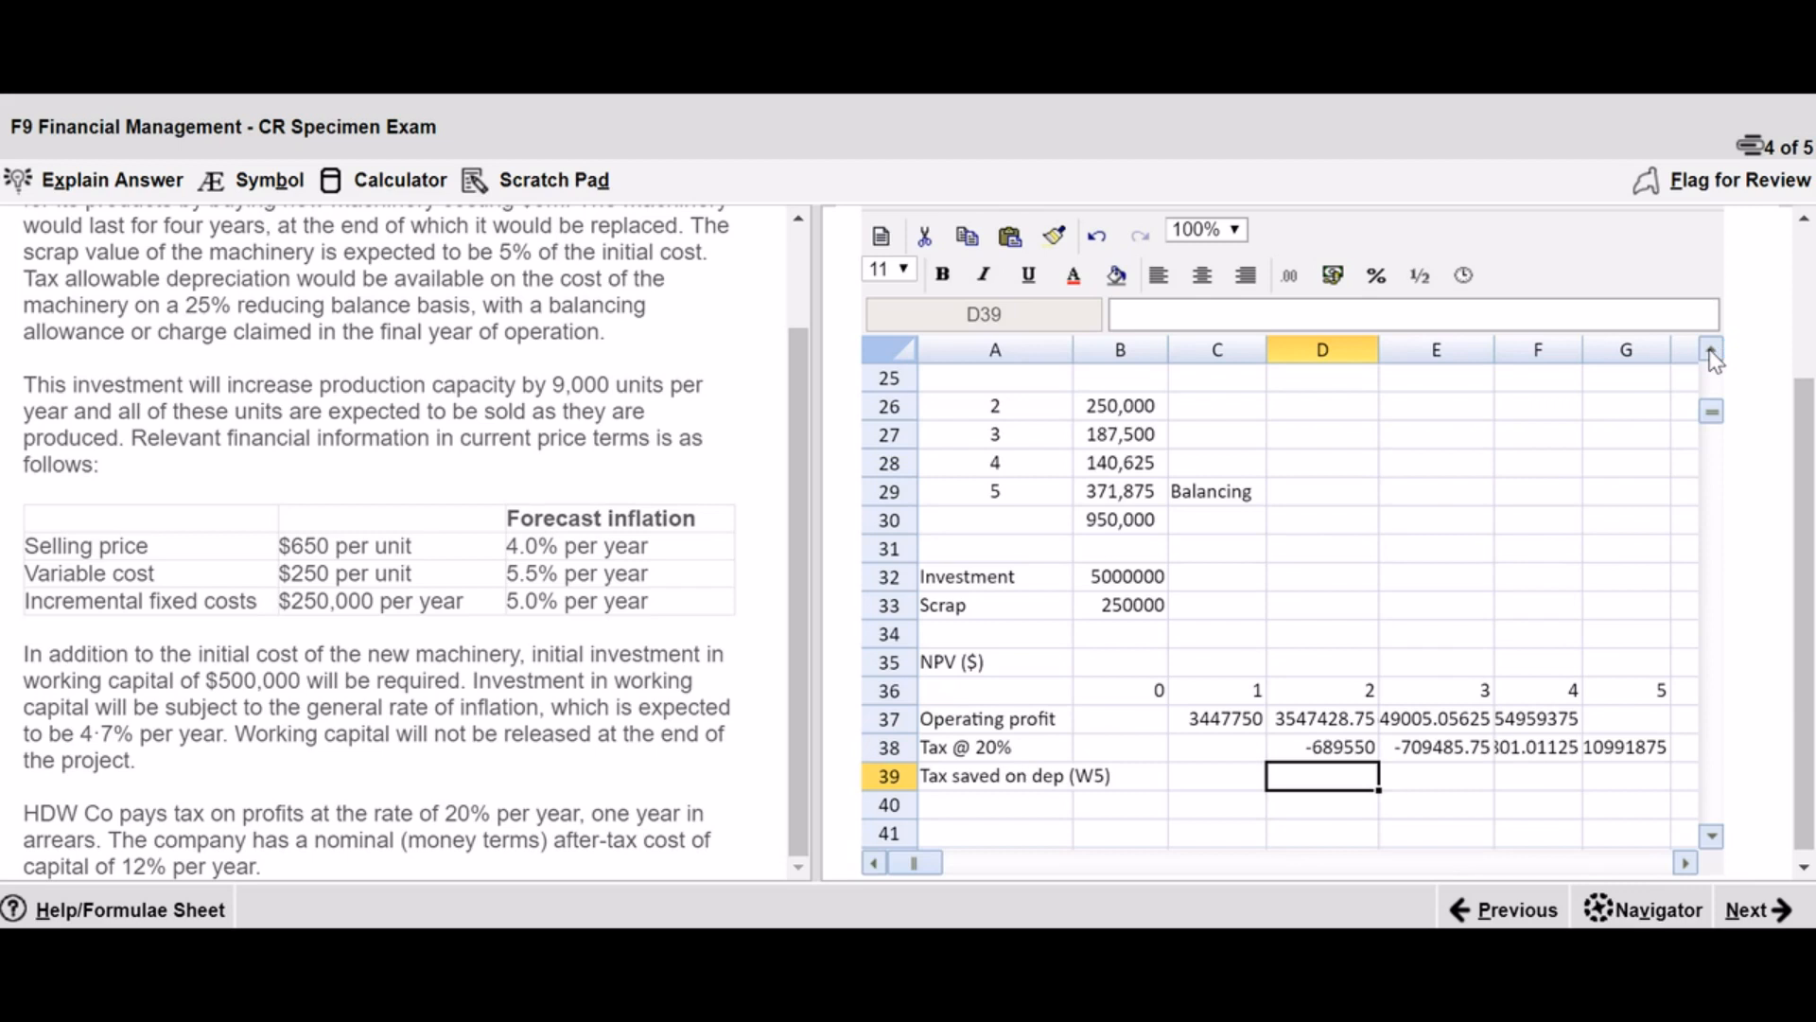
{"action": "type", "text": "=b26"}
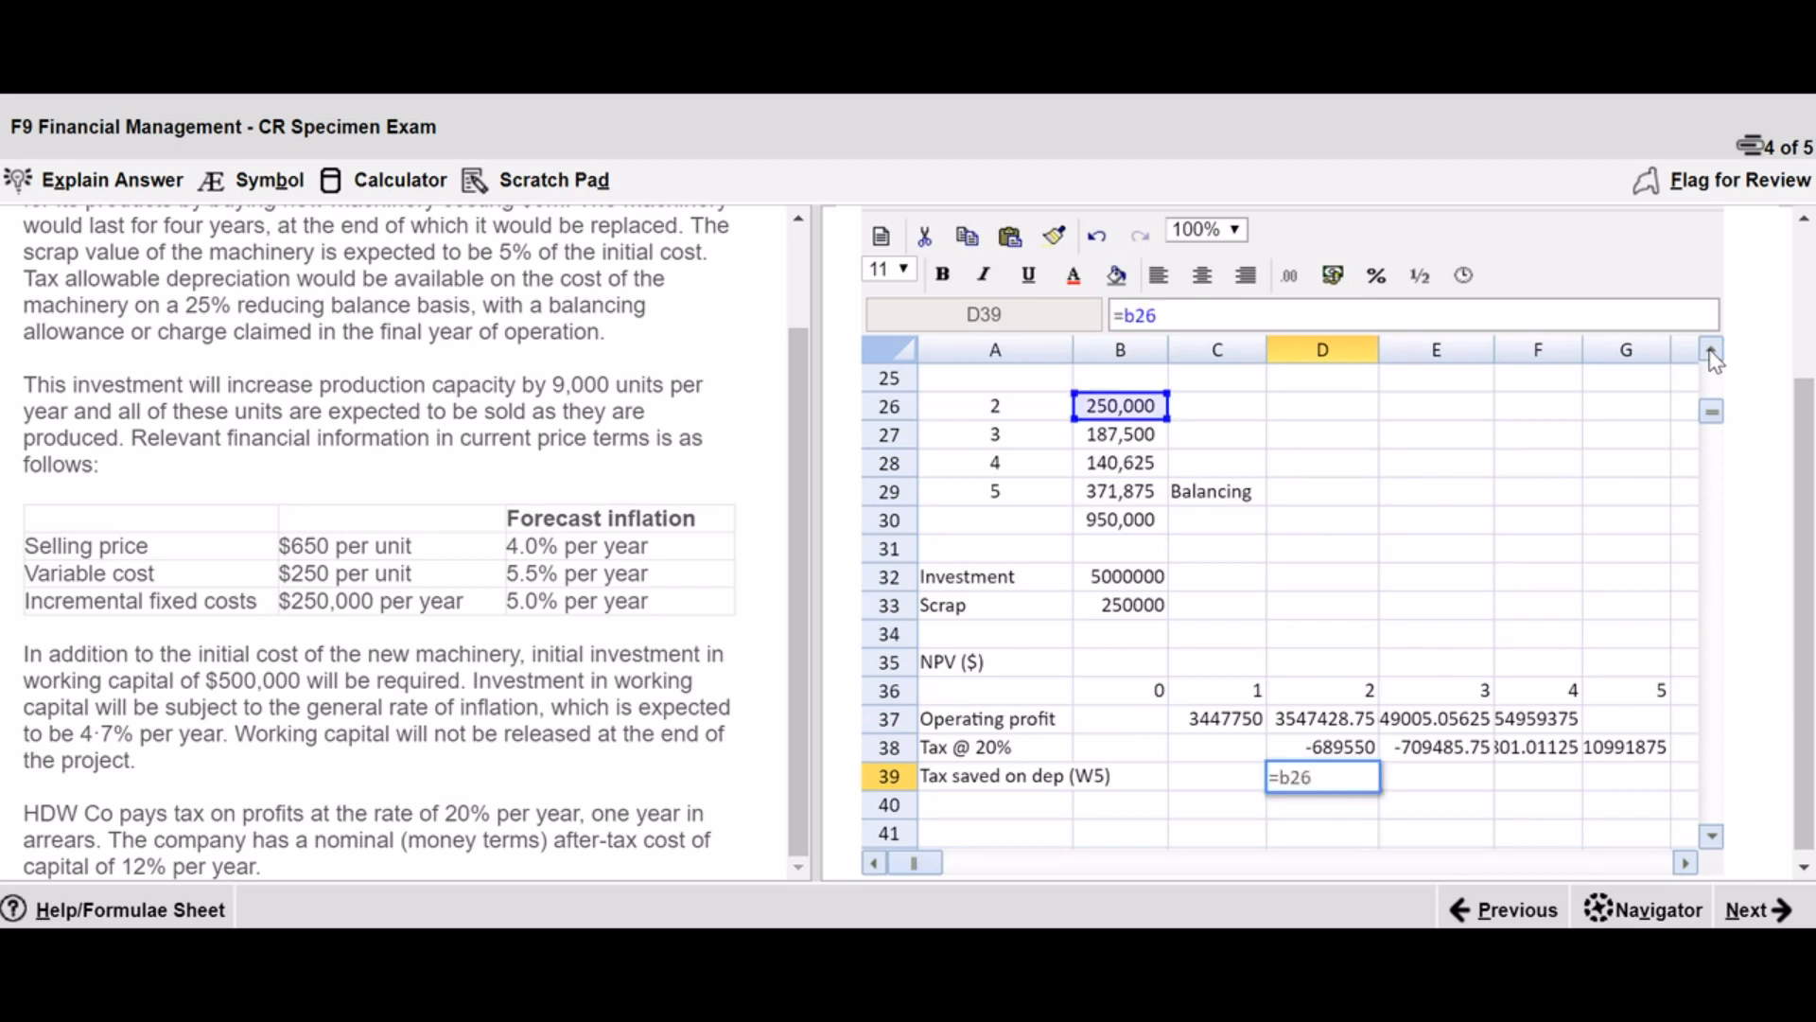
{"action": "key", "text": "Tab"}
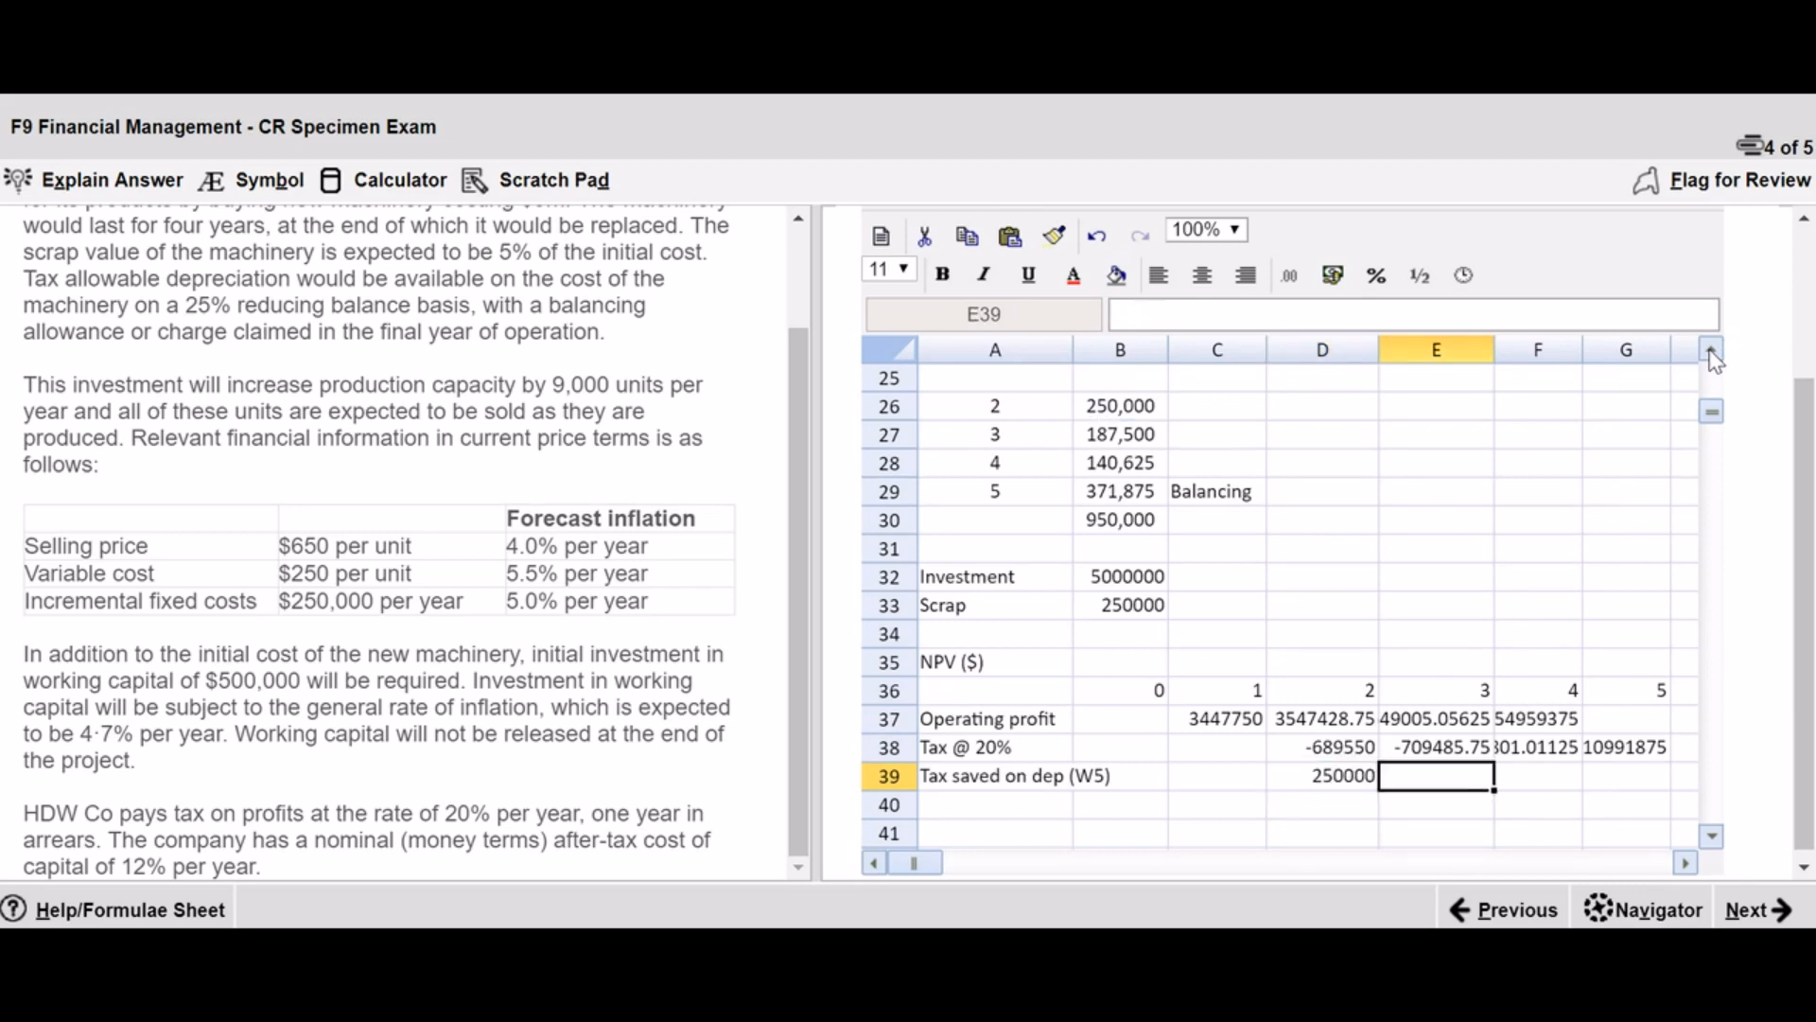
{"action": "type", "text": "=b27"}
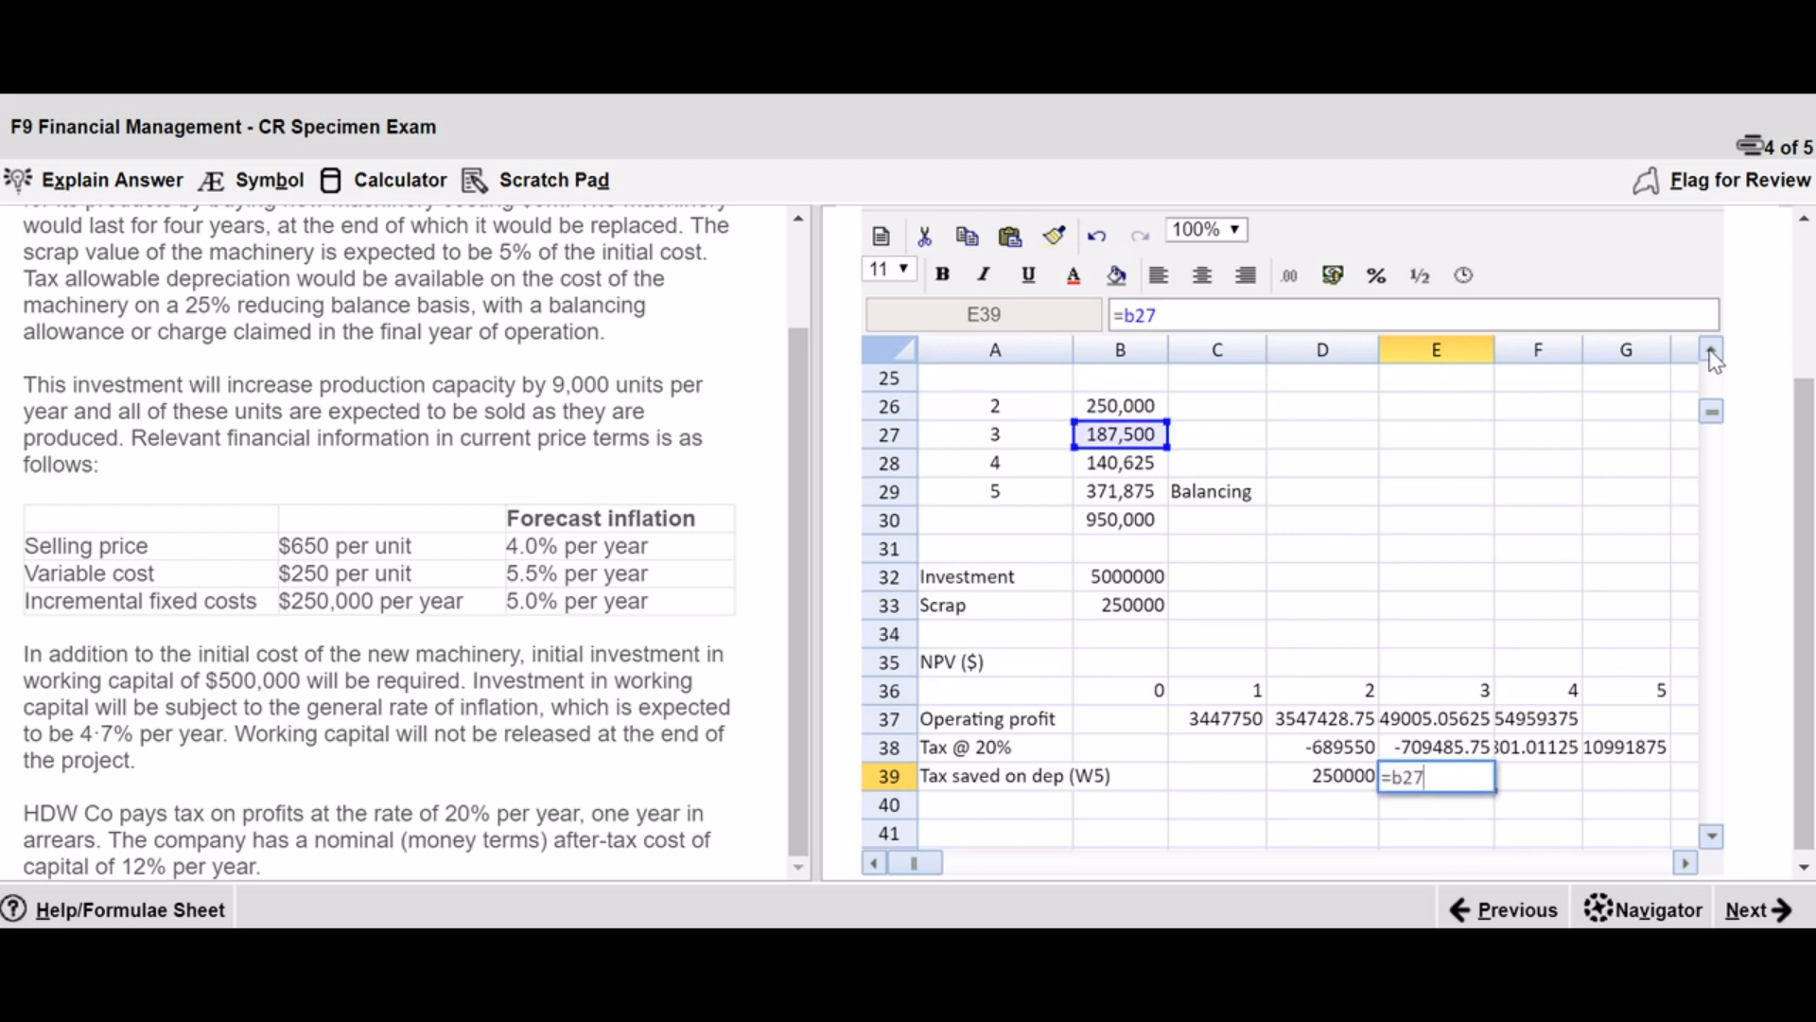
{"action": "key", "text": "Tab"}
{"action": "type", "text": "=b28"}
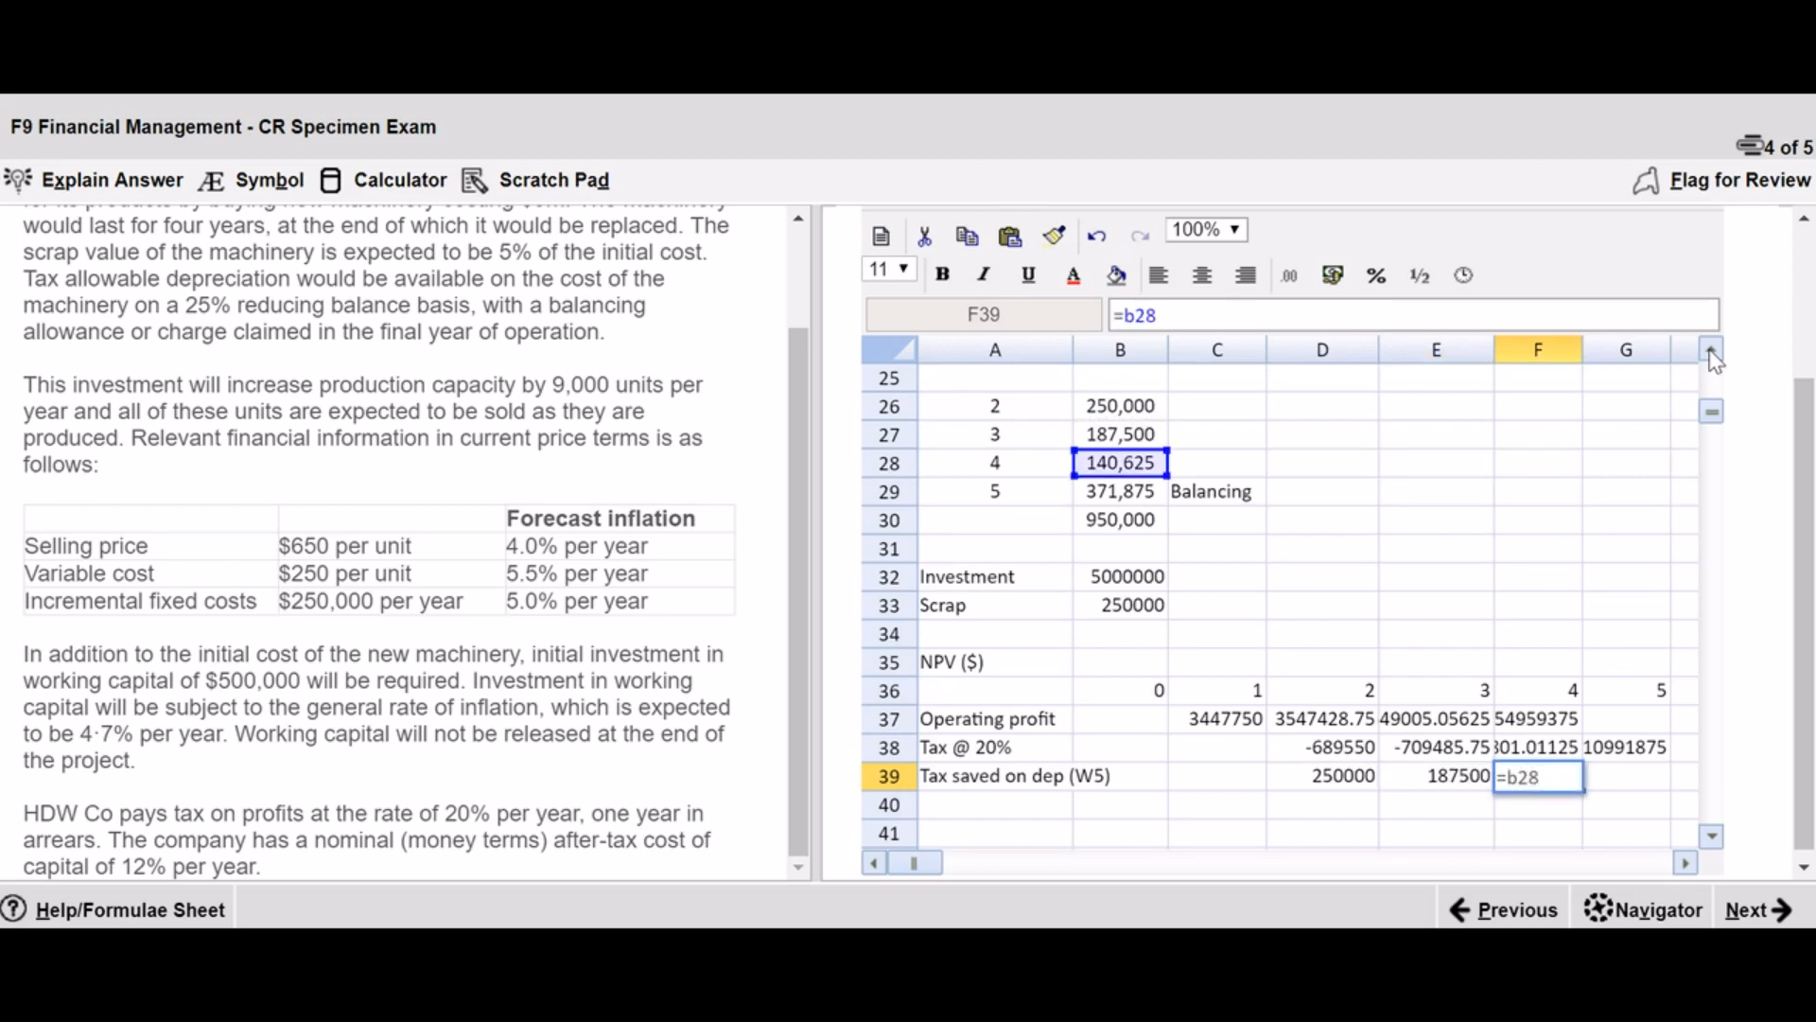
{"action": "key", "text": "Tab"}
{"action": "type", "text": "=b29"}
{"action": "key", "text": "Return"}
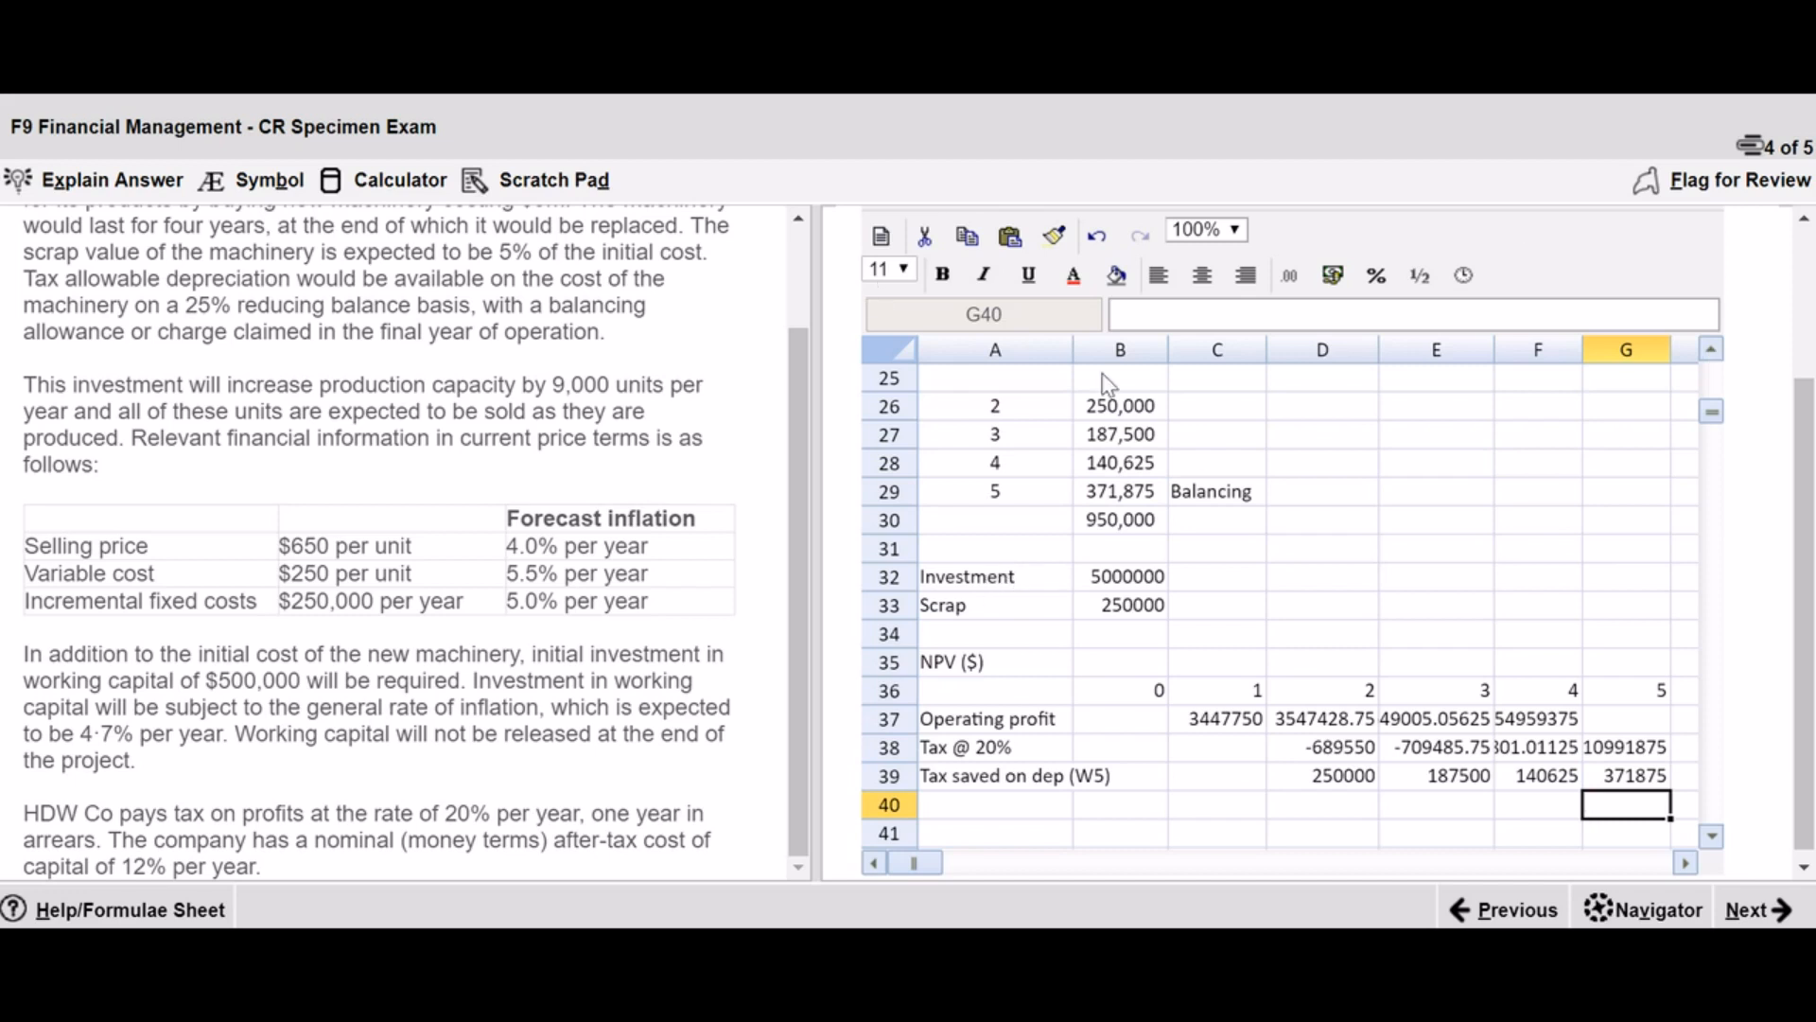
{"action": "left_click_drag", "start_coordinate": [1075, 352], "coordinate": [1120, 356]}
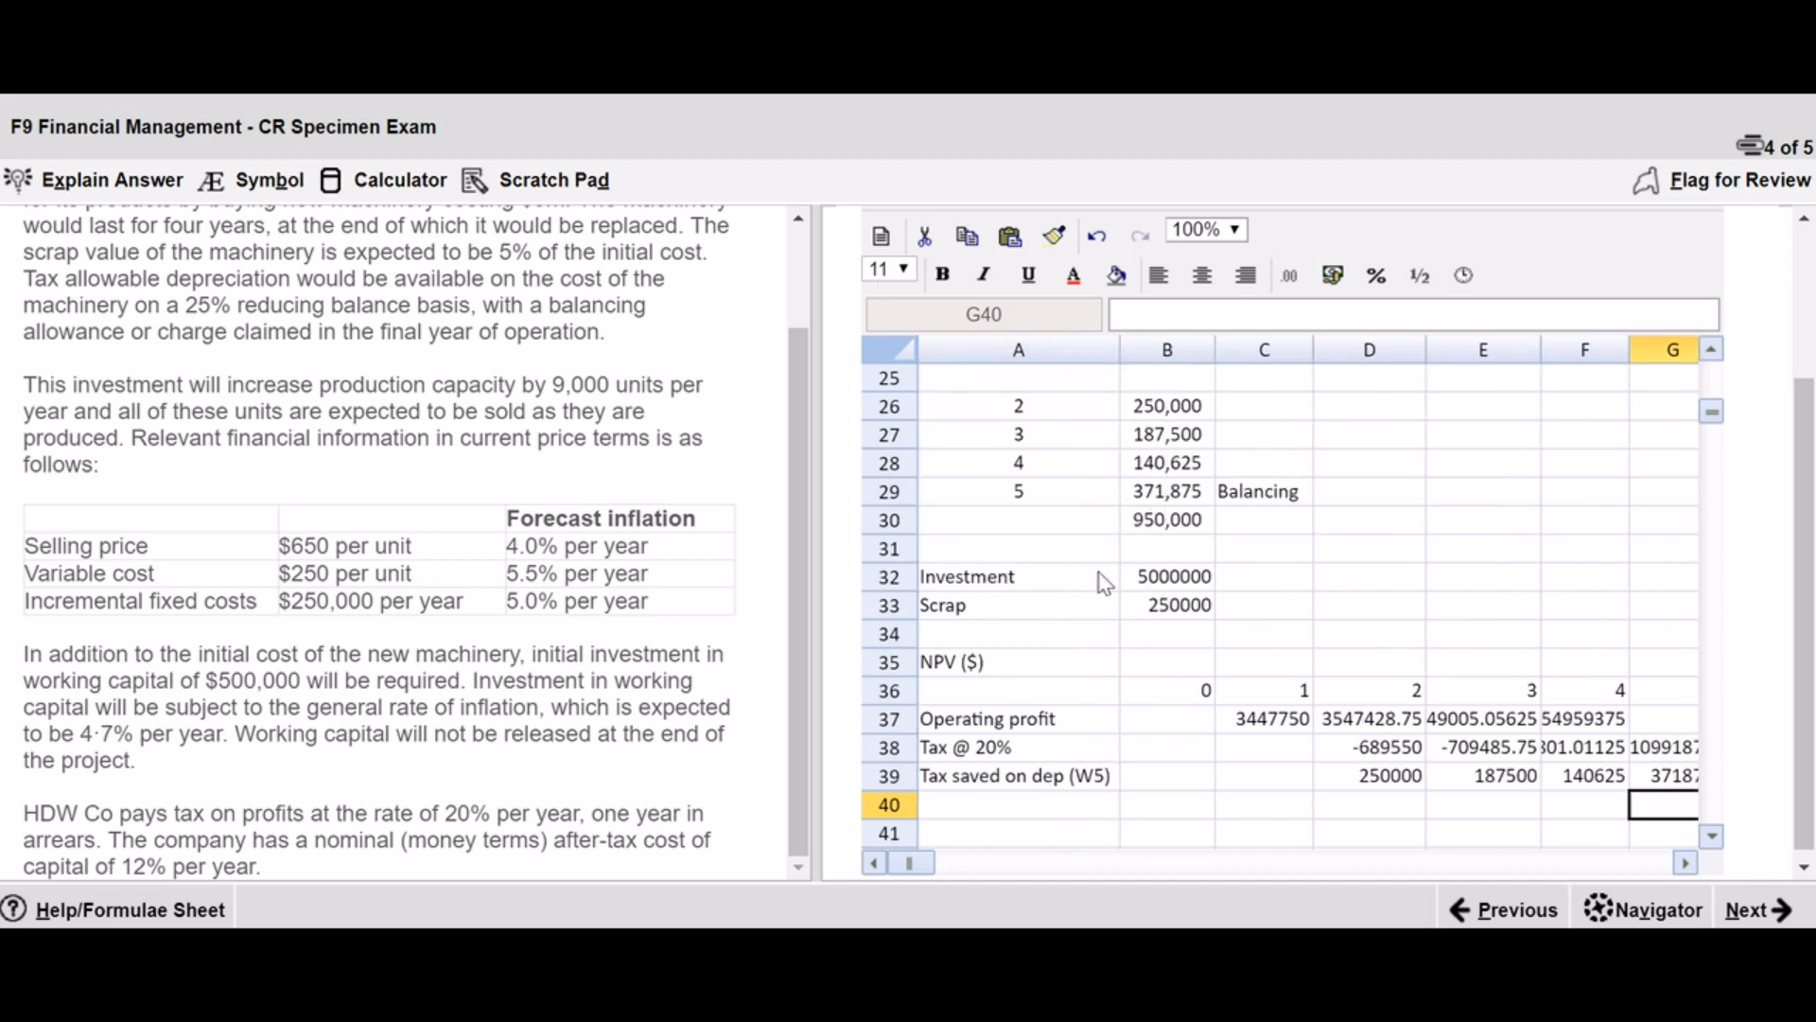
- Add an "Investment" row in A40 with the year 0 outflow =-B32 in B40
{"action": "scroll", "coordinate": [1112, 604], "scroll_direction": "down", "scroll_amount": 2}
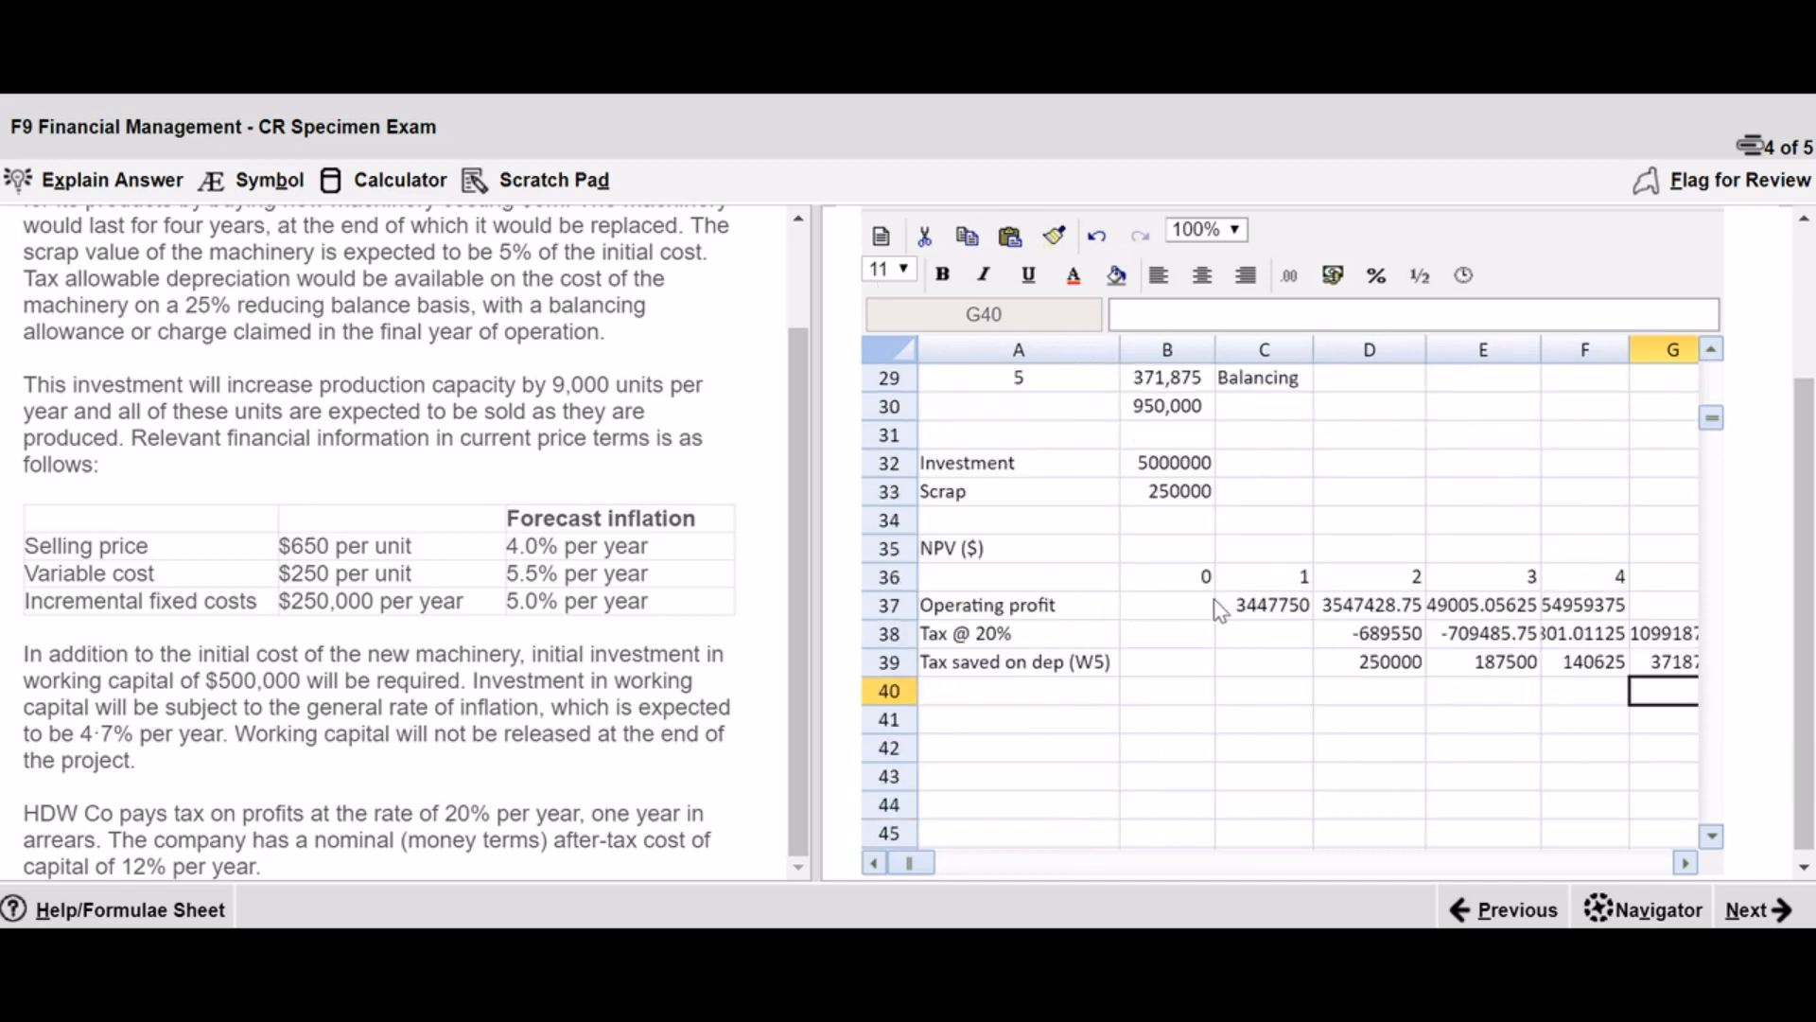
{"action": "left_click", "coordinate": [1008, 698]}
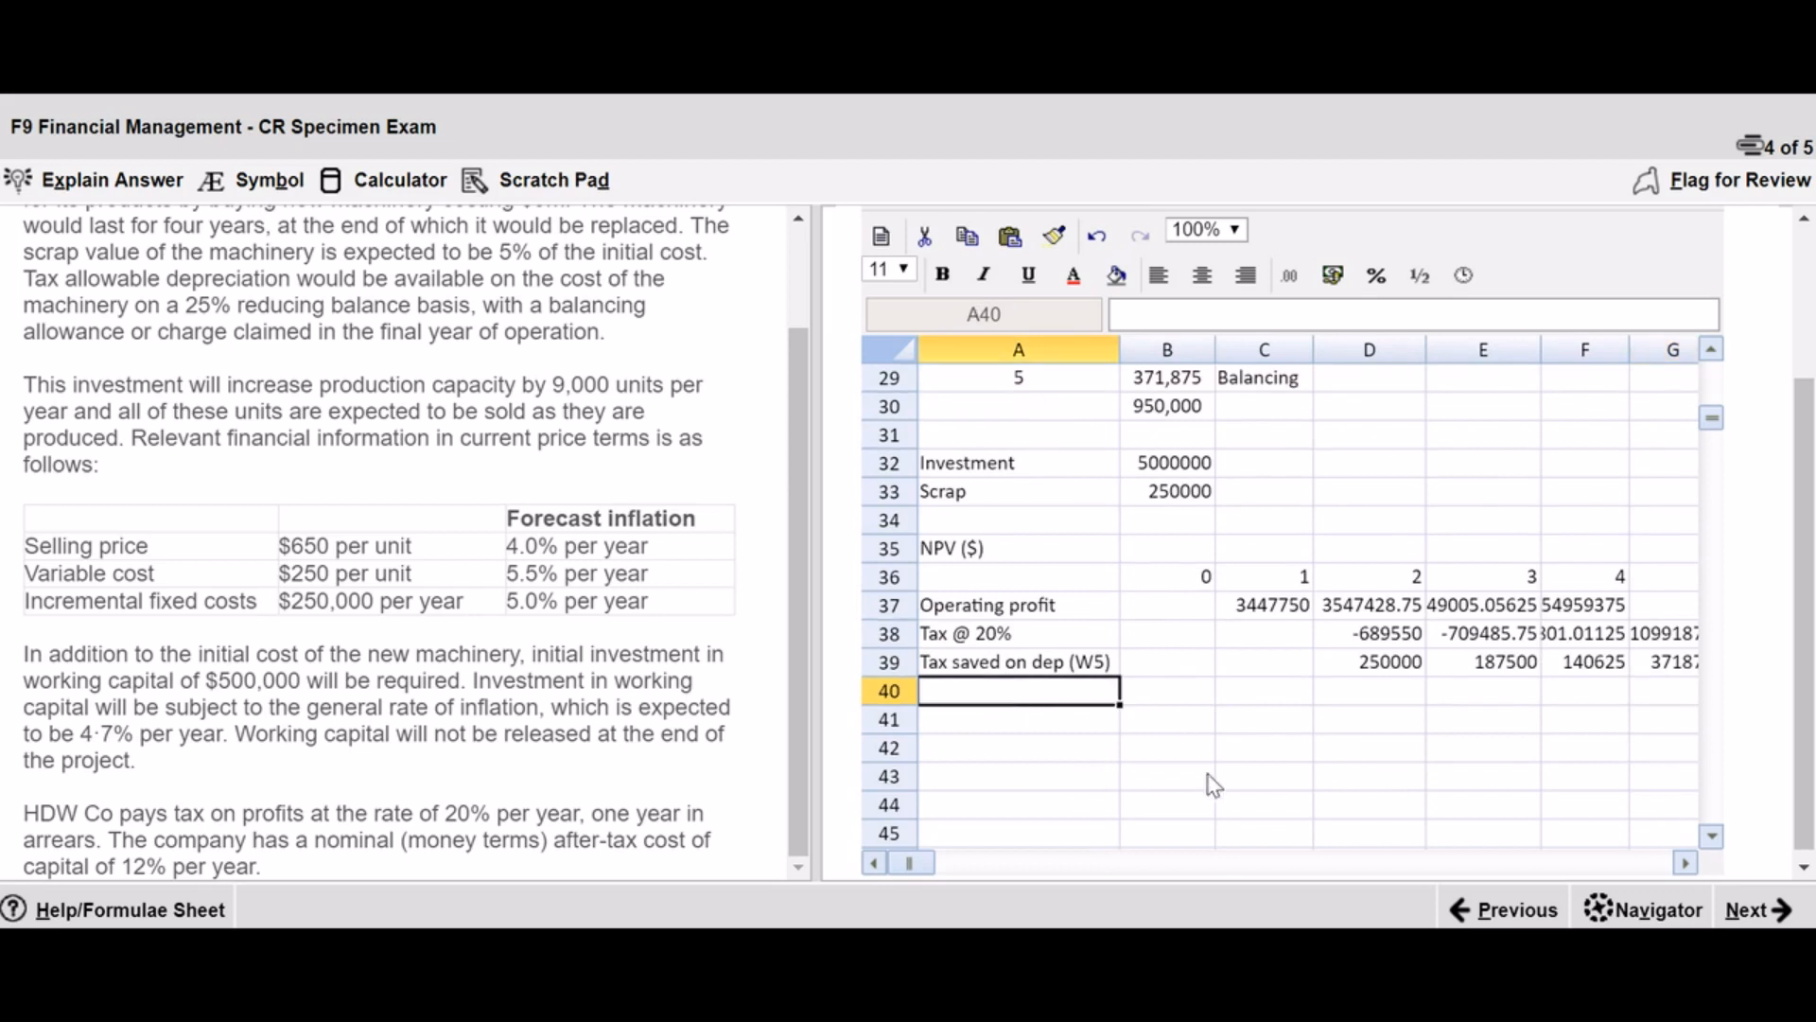
{"action": "type", "text": "Investment"}
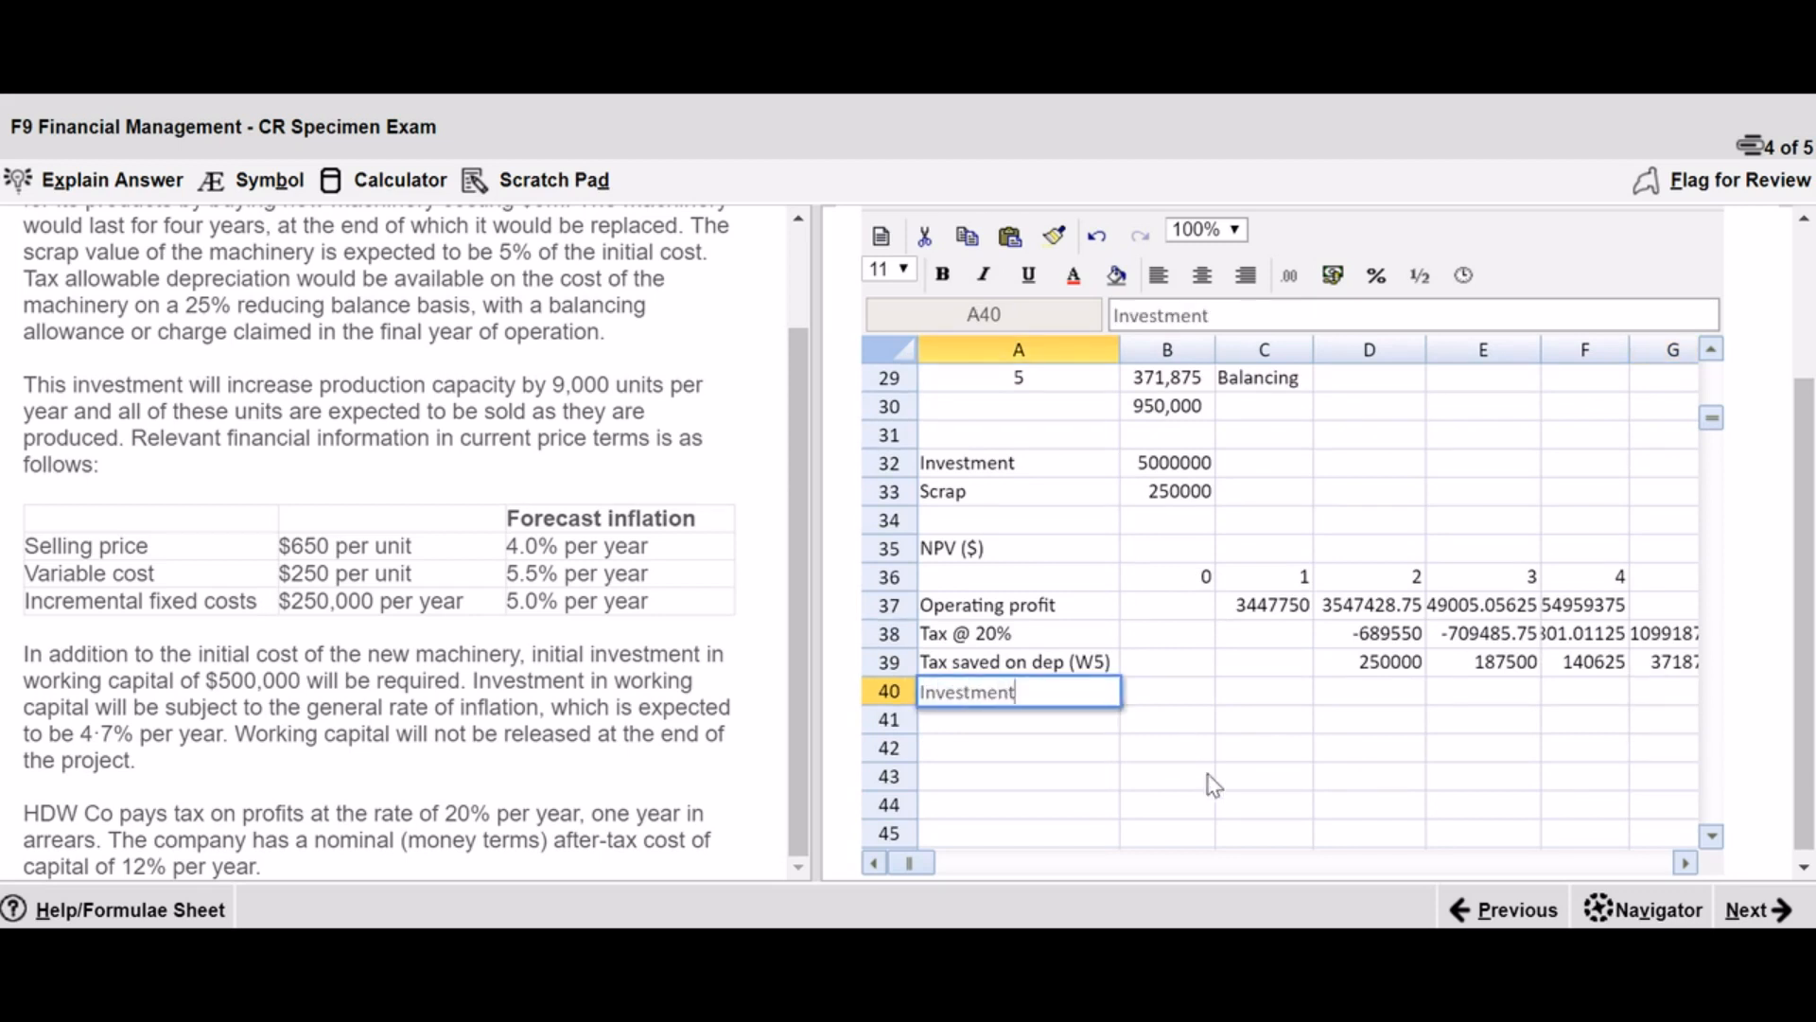
{"action": "key", "text": "Tab"}
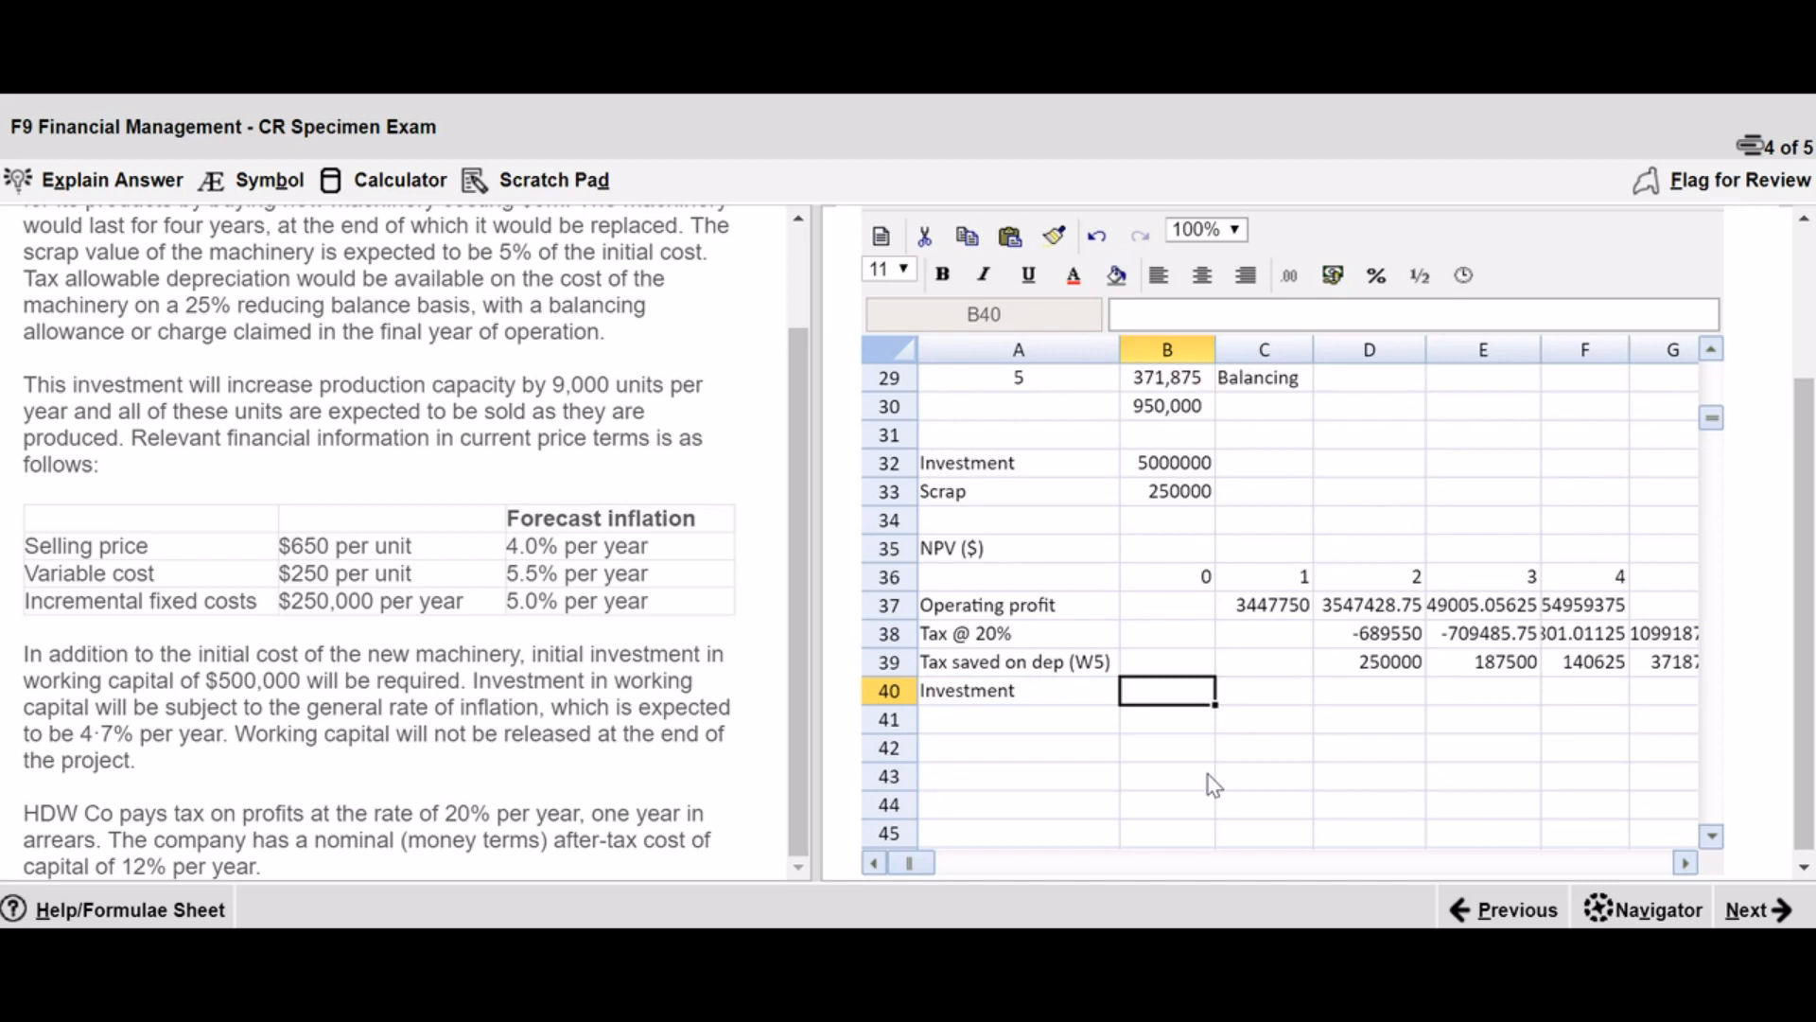
{"action": "type", "text": "=-b32"}
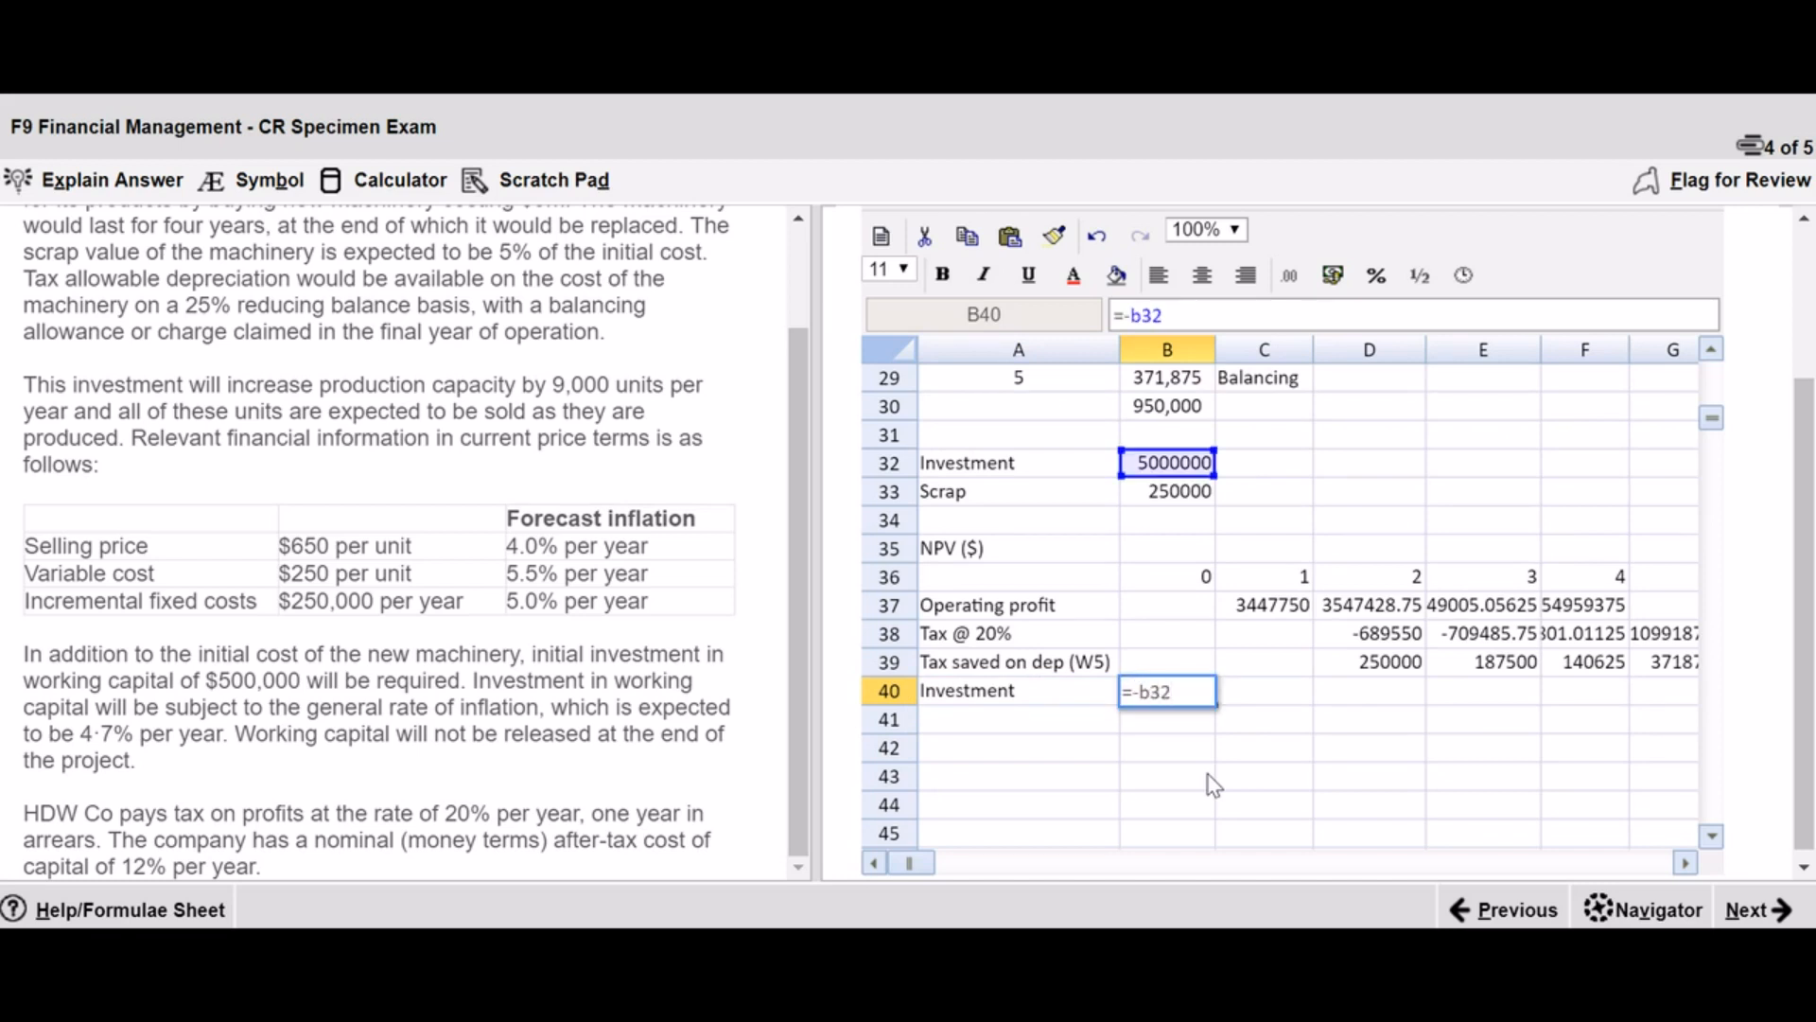
{"action": "key", "text": "Return"}
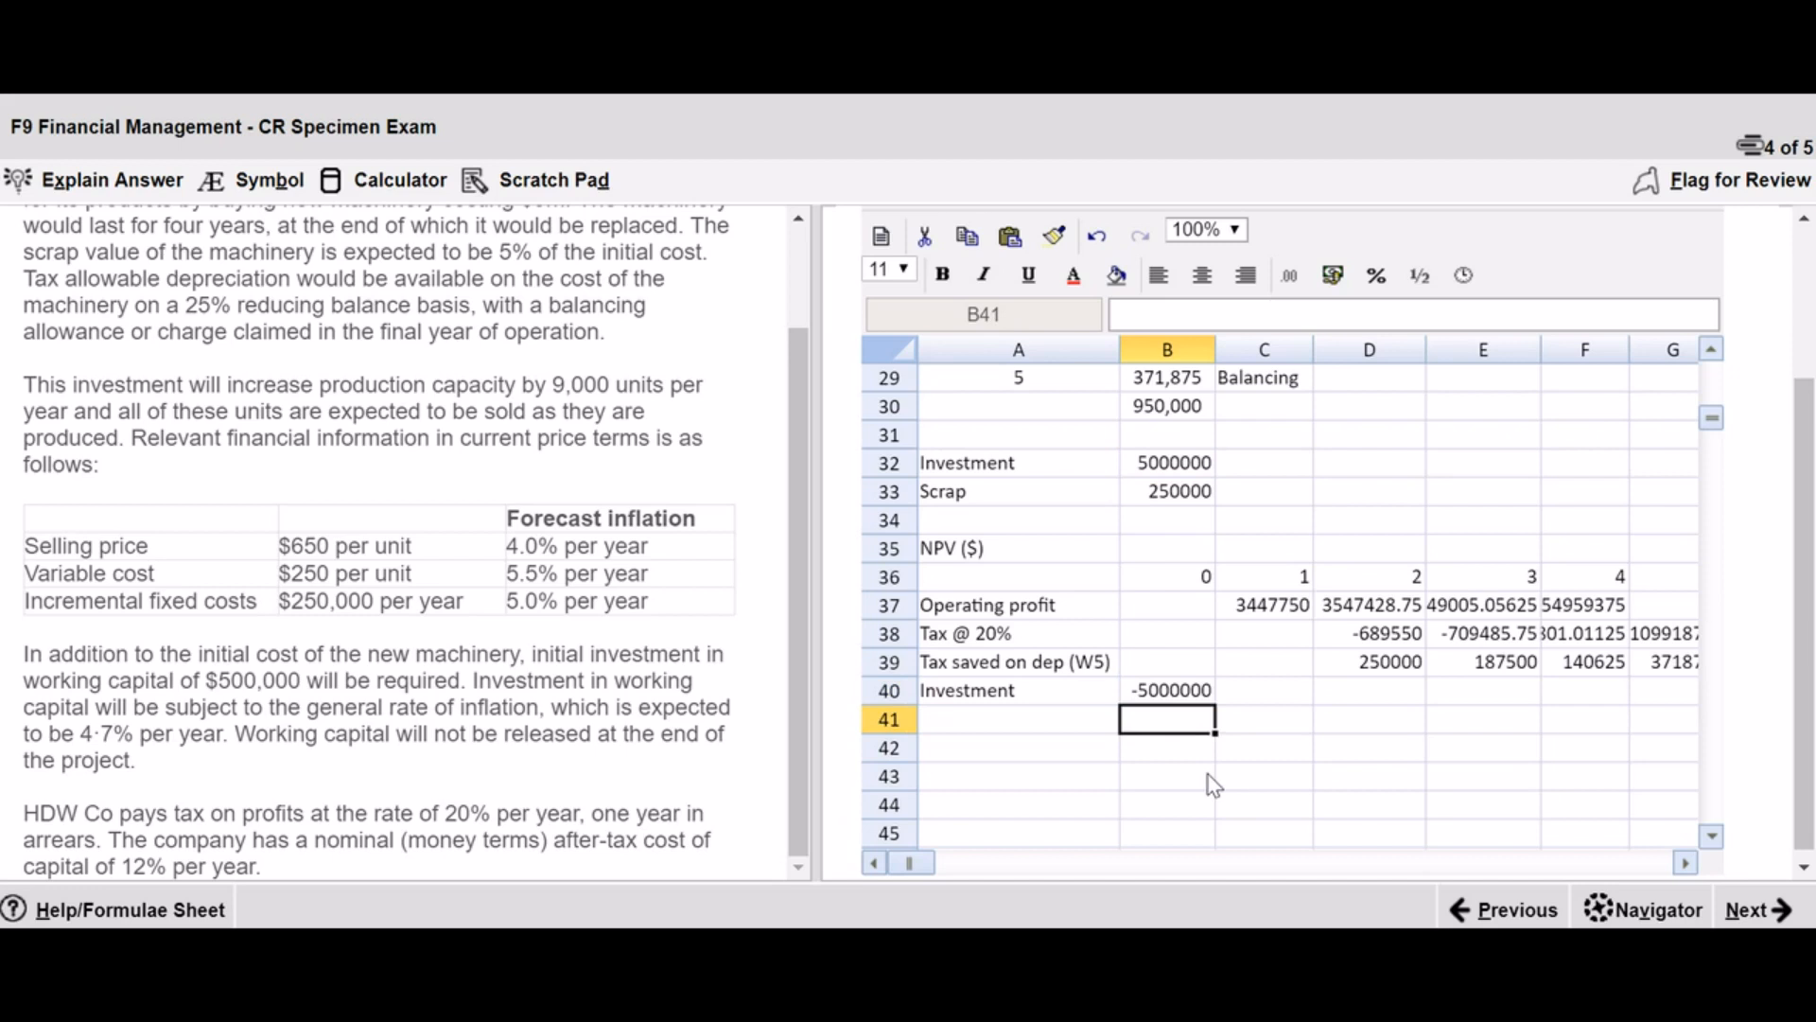
- Add a "Scrap value" row in A41 with the year 4 inflow =B33 in F41
{"action": "key", "text": "Left"}
{"action": "type", "text": "Scrap value"}
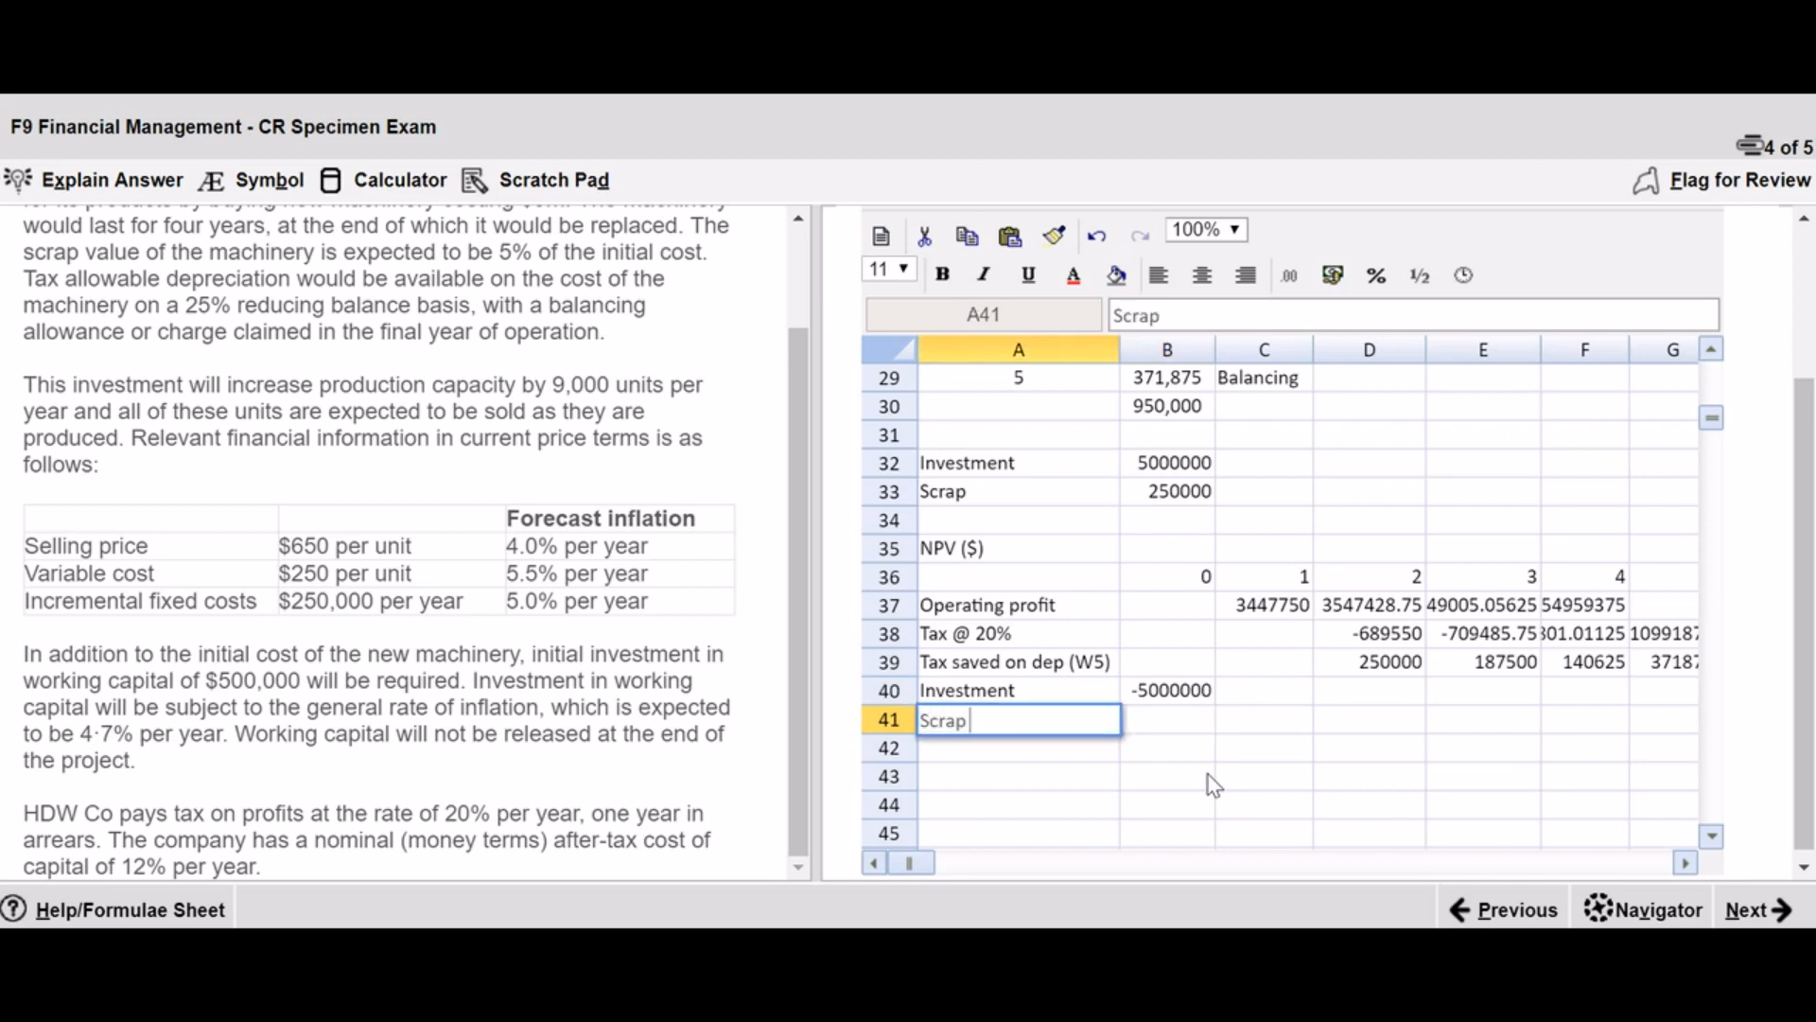
{"action": "key", "text": "Right"}
{"action": "key", "text": "Right"}
{"action": "key", "text": "Right"}
{"action": "key", "text": "Right"}
{"action": "key", "text": "Right"}
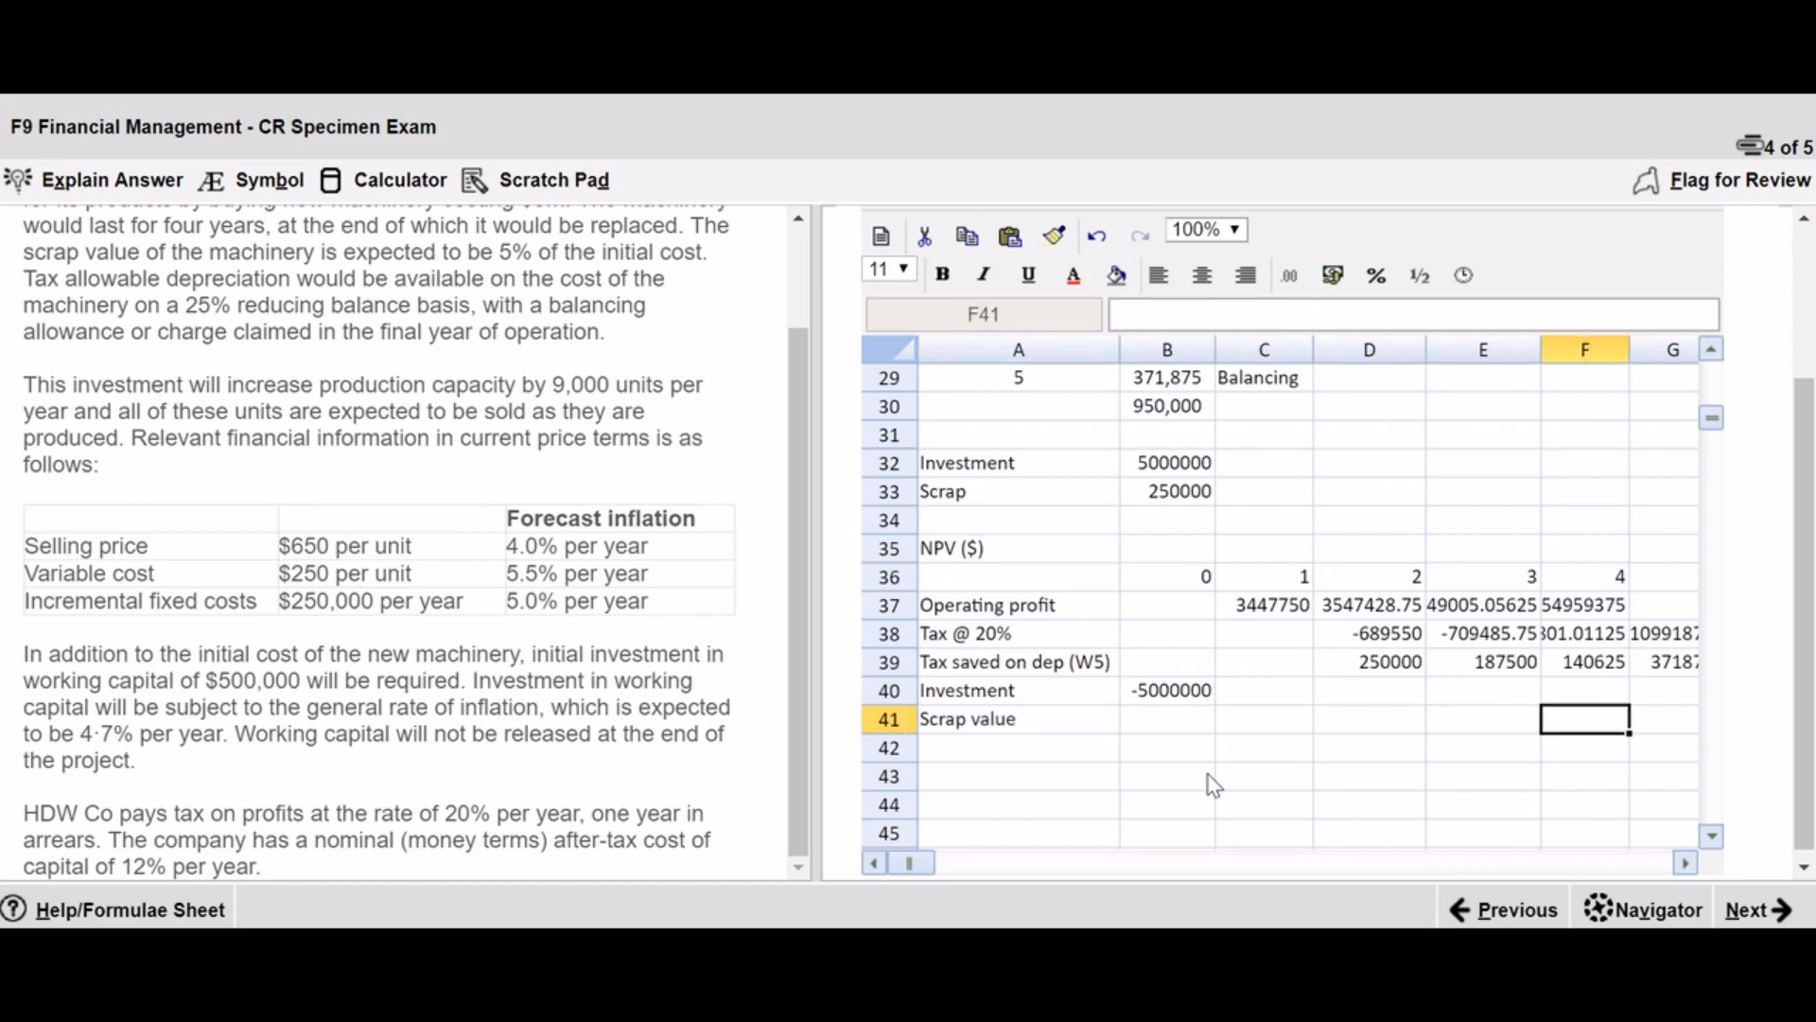
{"action": "type", "text": "=b33"}
{"action": "key", "text": "Return"}
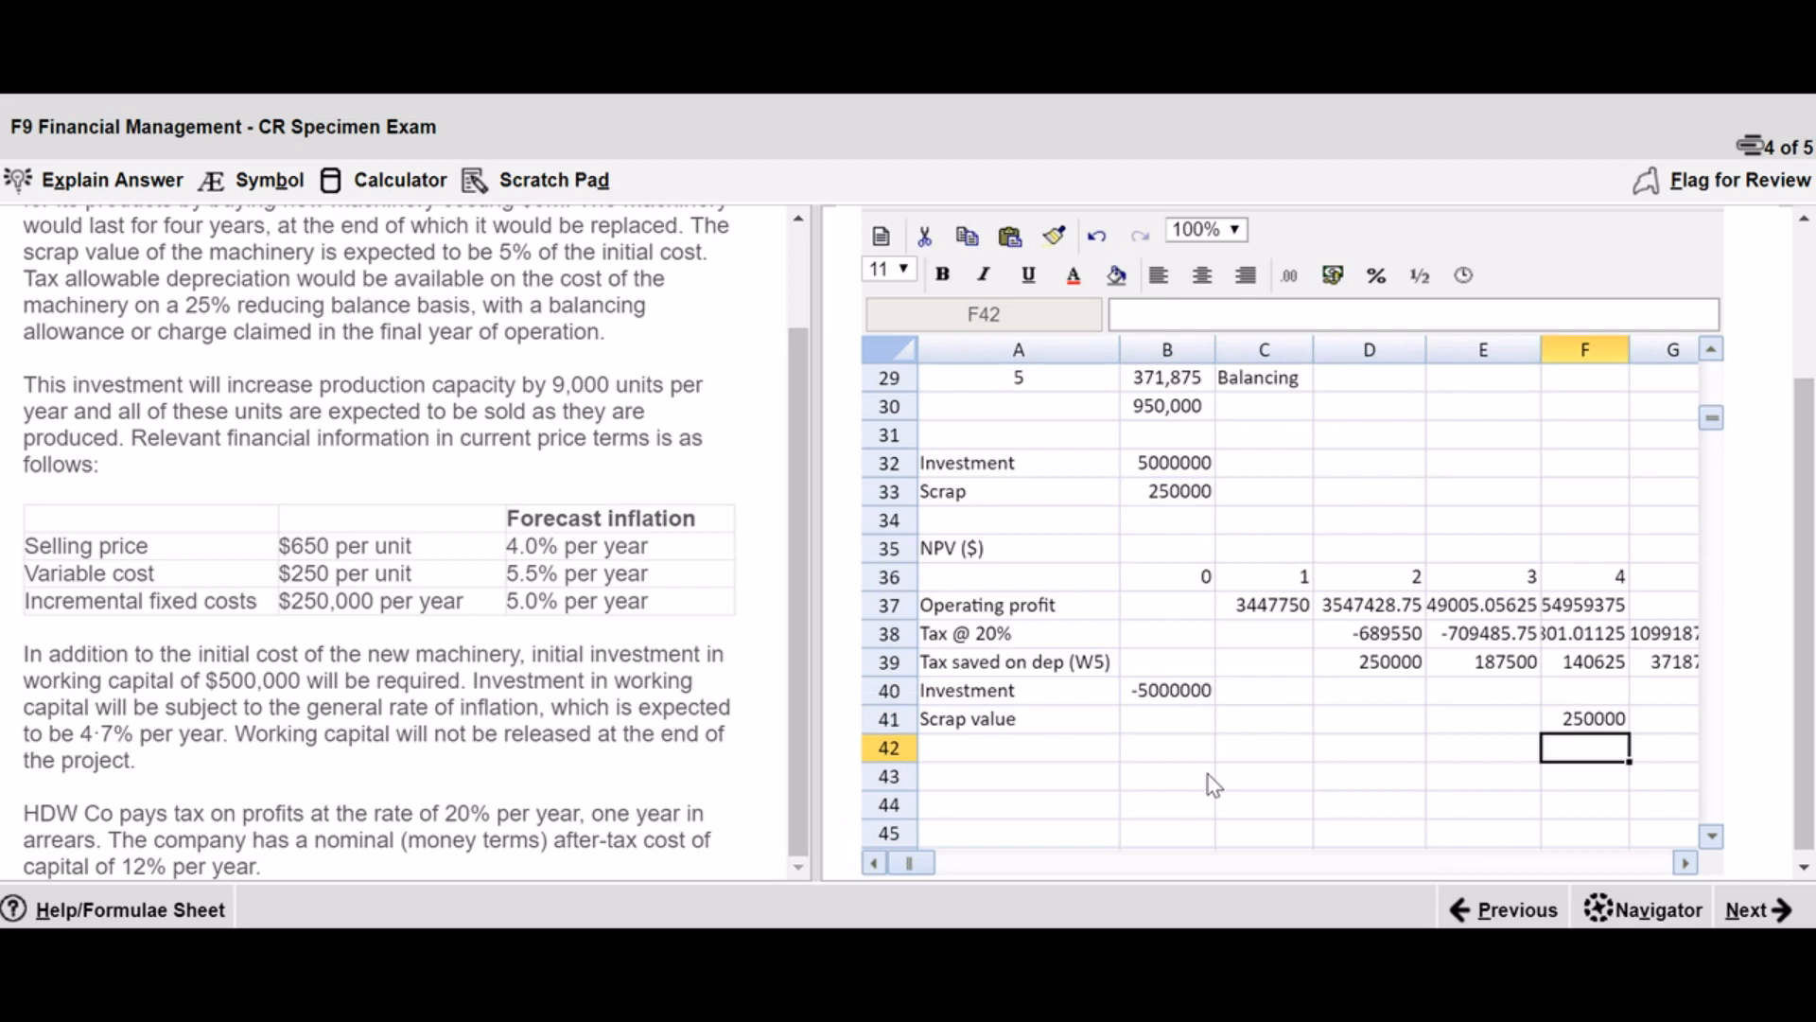
- Label A42 "WC (W4)", checking the working number and incremental cells in the working capital working
{"action": "key", "text": "Left"}
{"action": "key", "text": "Left"}
{"action": "key", "text": "Left"}
{"action": "key", "text": "Left"}
{"action": "key", "text": "Left"}
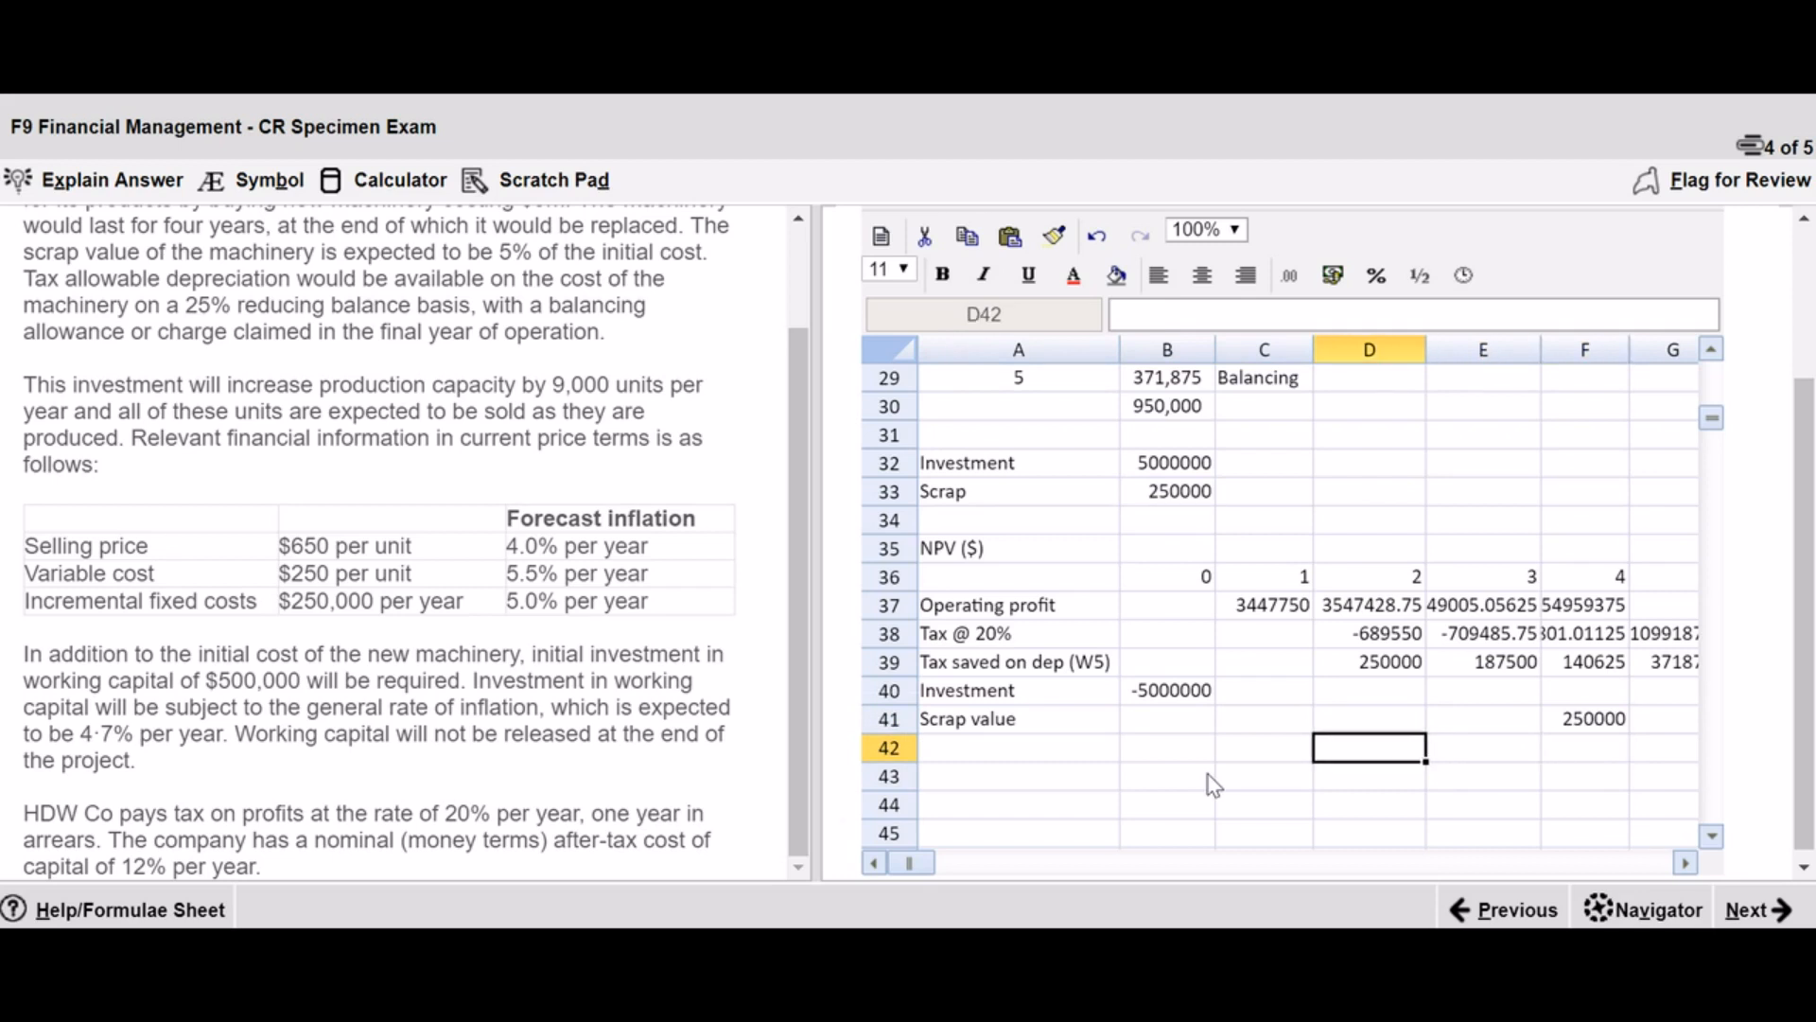
{"action": "type", "text": "WC"}
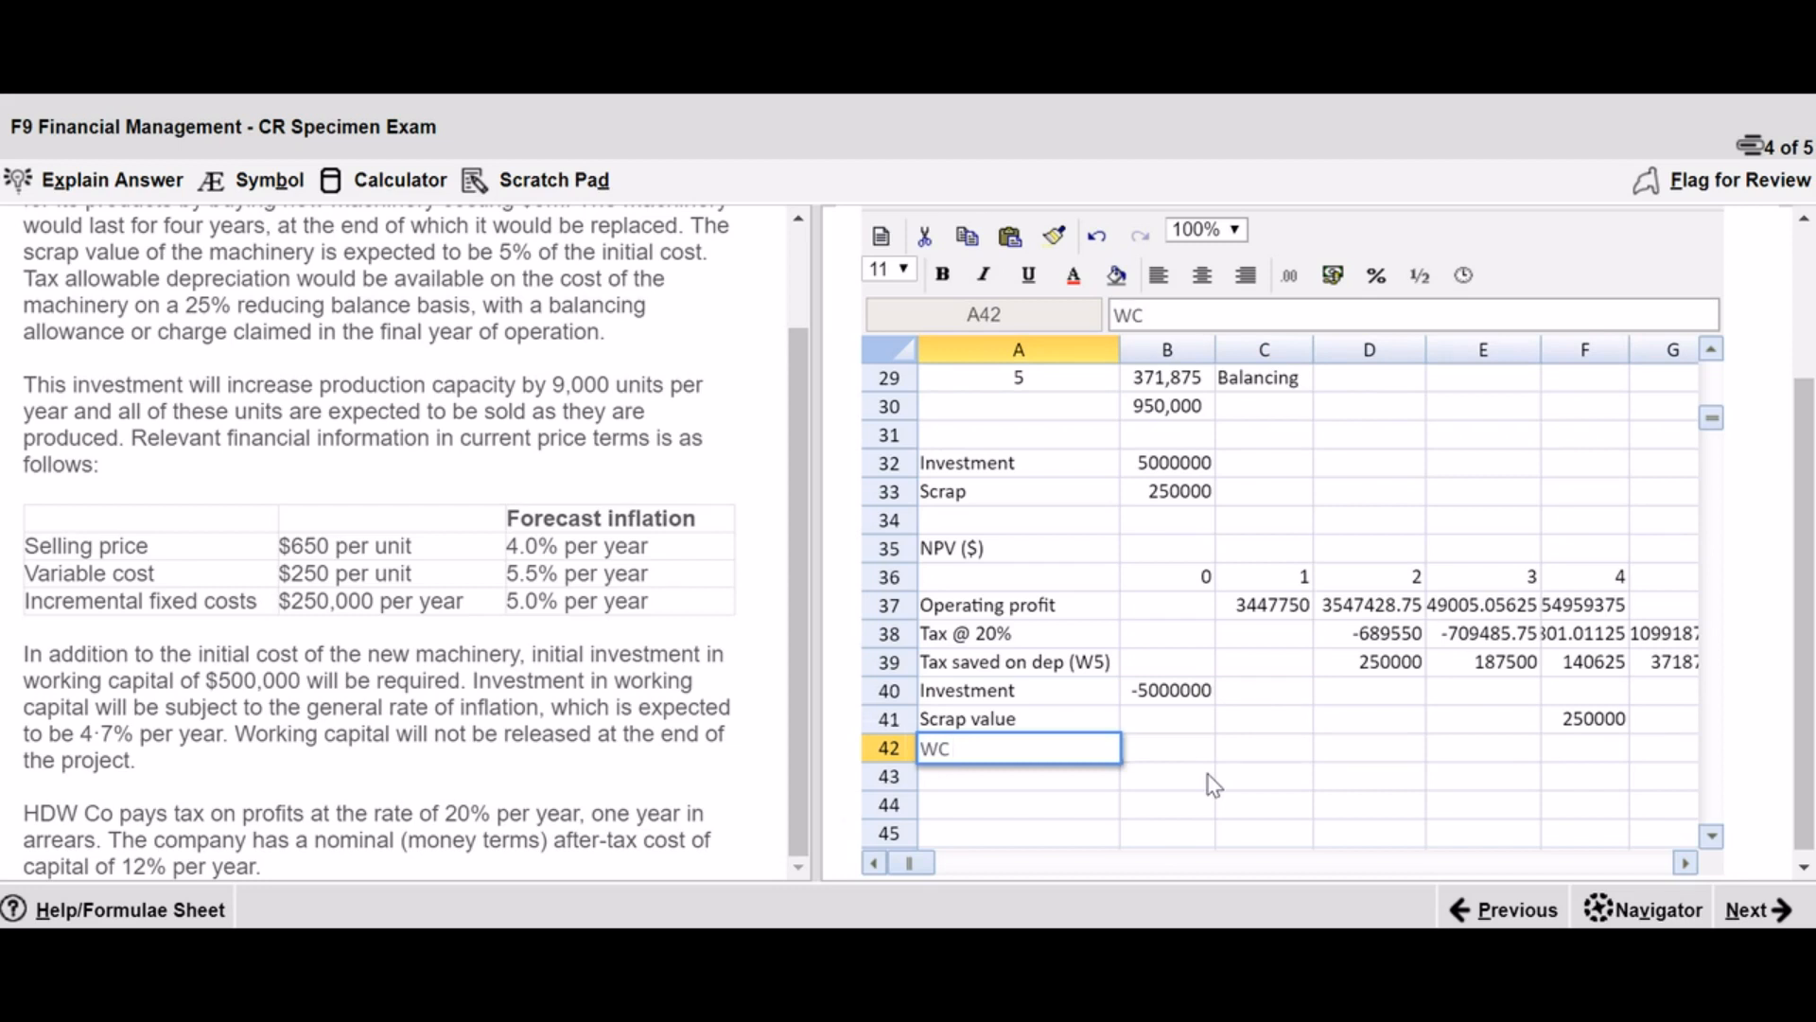
{"action": "left_click_drag", "start_coordinate": [1712, 417], "coordinate": [1716, 395]}
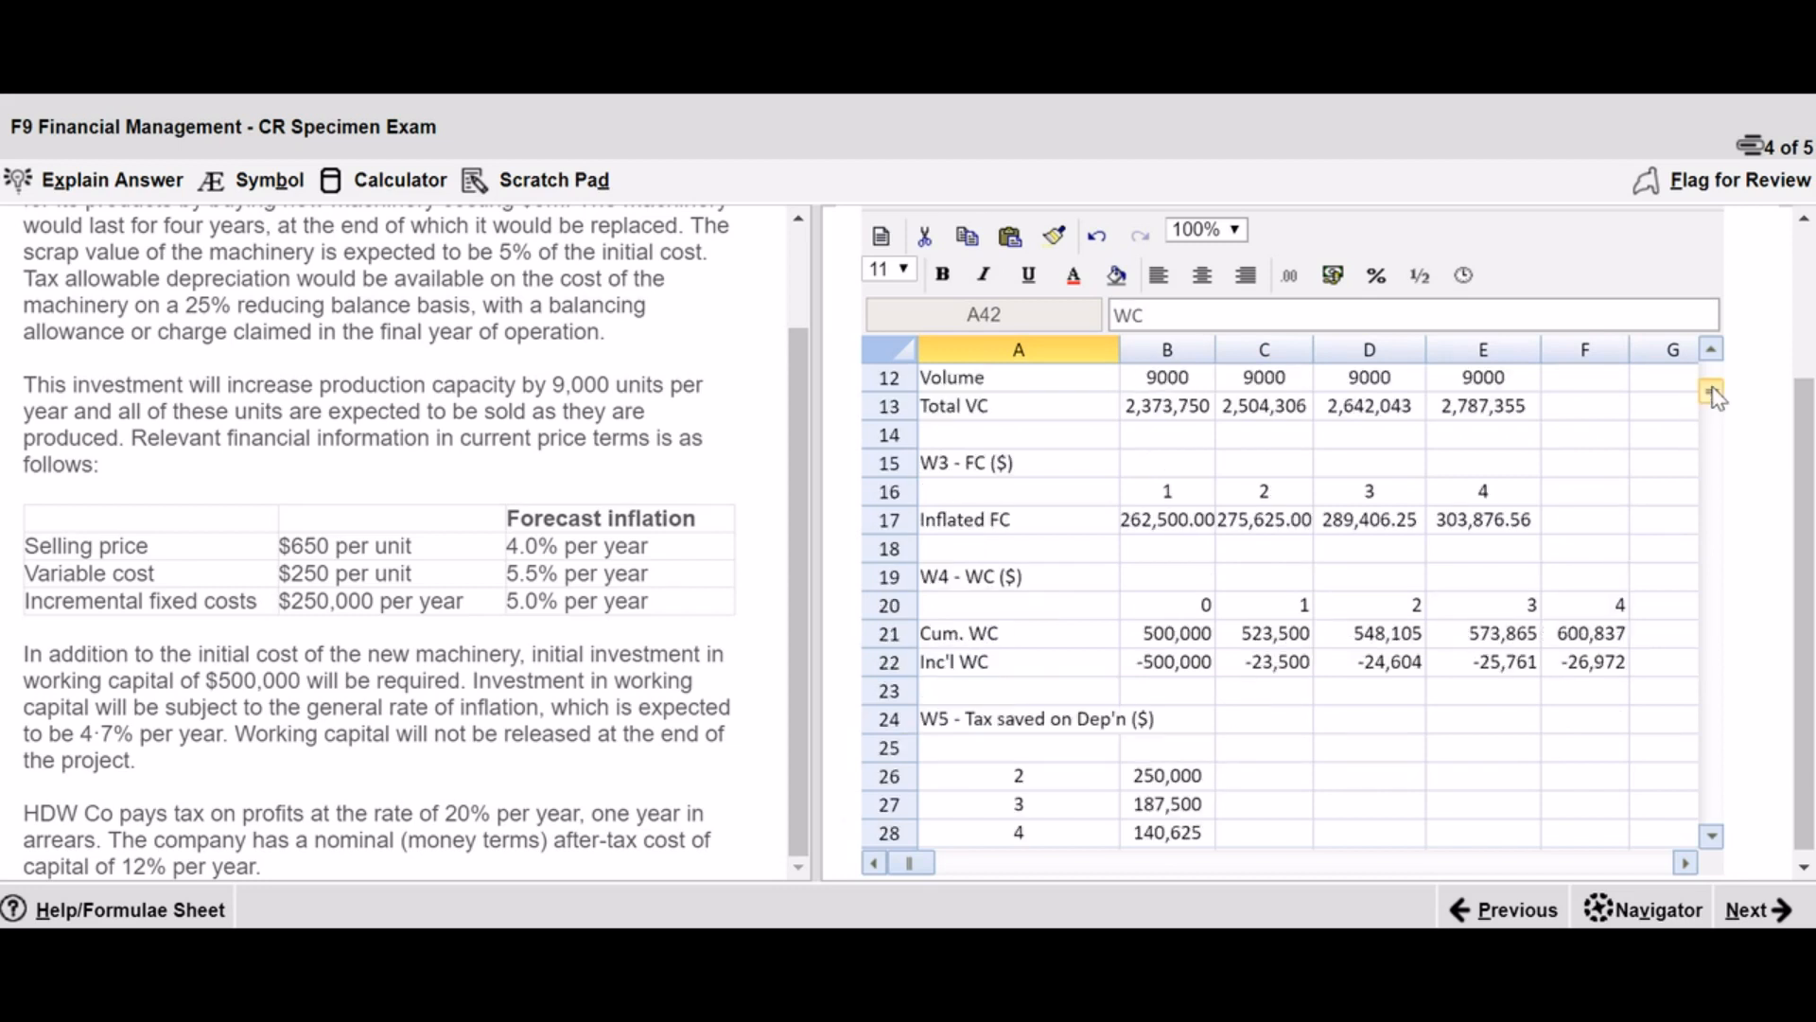
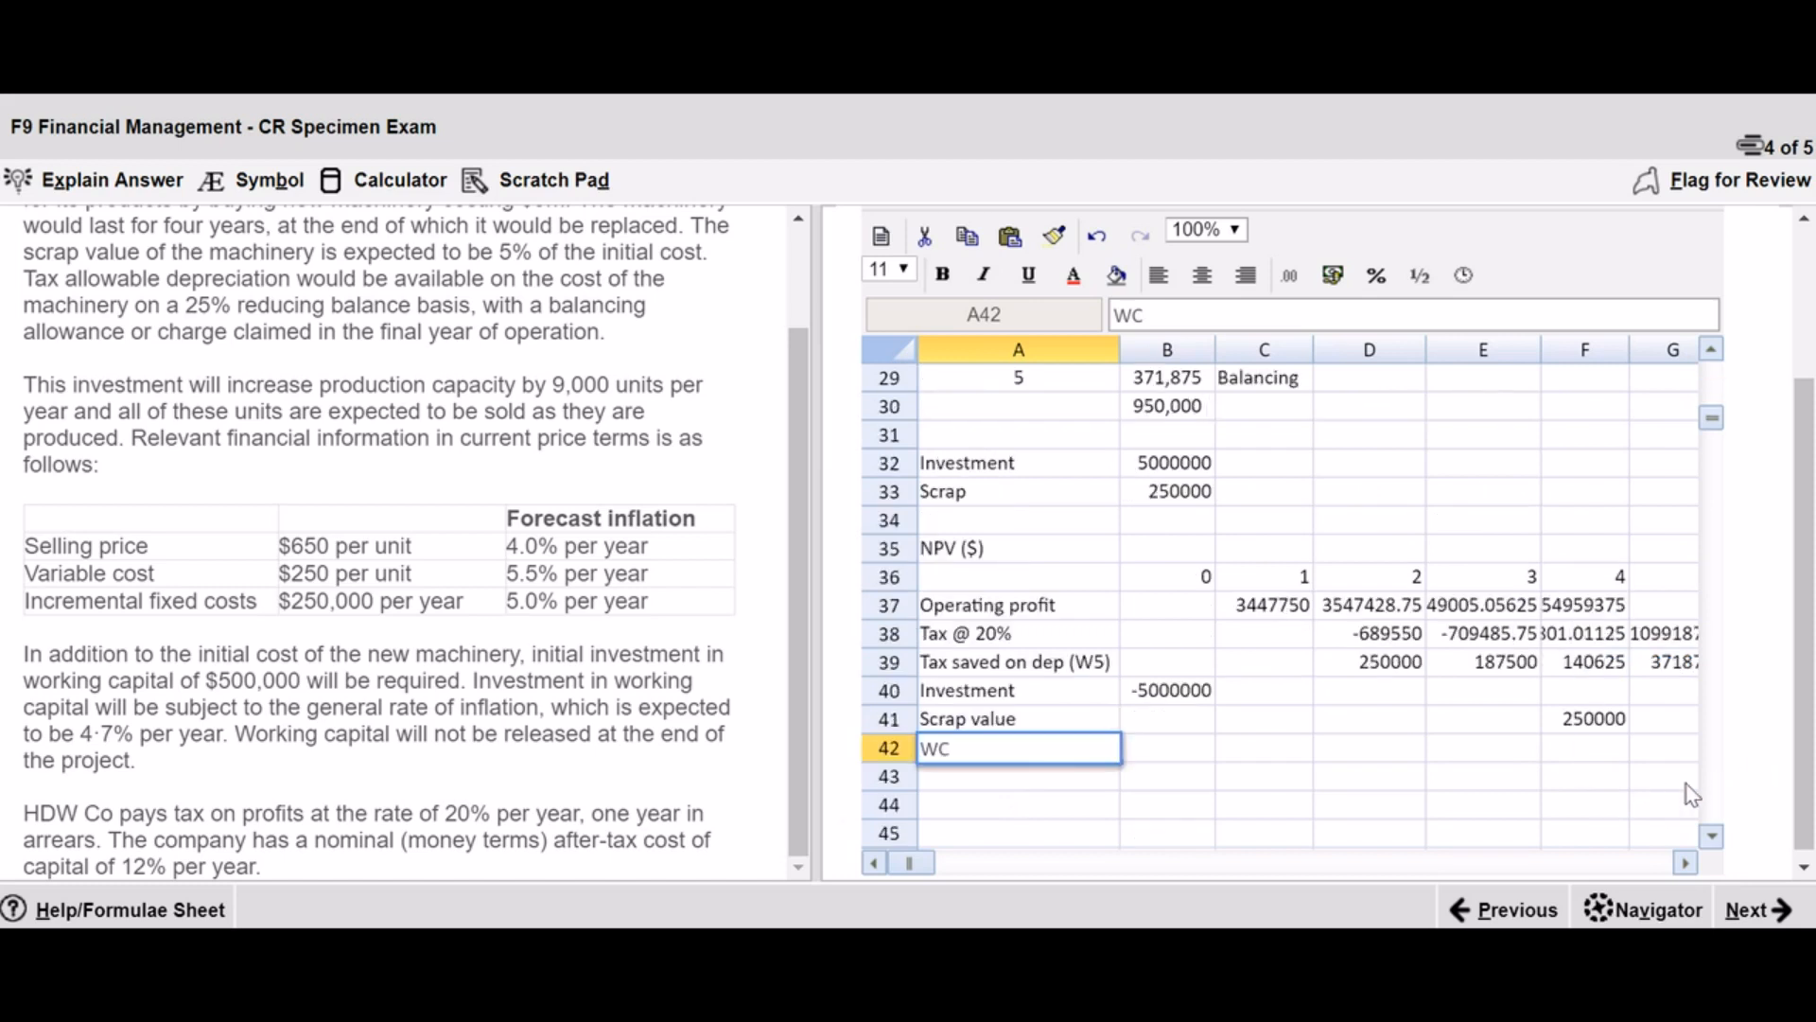
{"action": "type", "text": "(W4)"}
{"action": "key", "text": "Return"}
- Link B42 to F42 to the incremental working capital figures with =B22, =C22, =D22, =E22 and =F22
{"action": "key", "text": "Right"}
{"action": "key", "text": "Up"}
{"action": "type", "text": "=b22"}
{"action": "key", "text": "Return"}
{"action": "key", "text": "Right"}
{"action": "key", "text": "Up"}
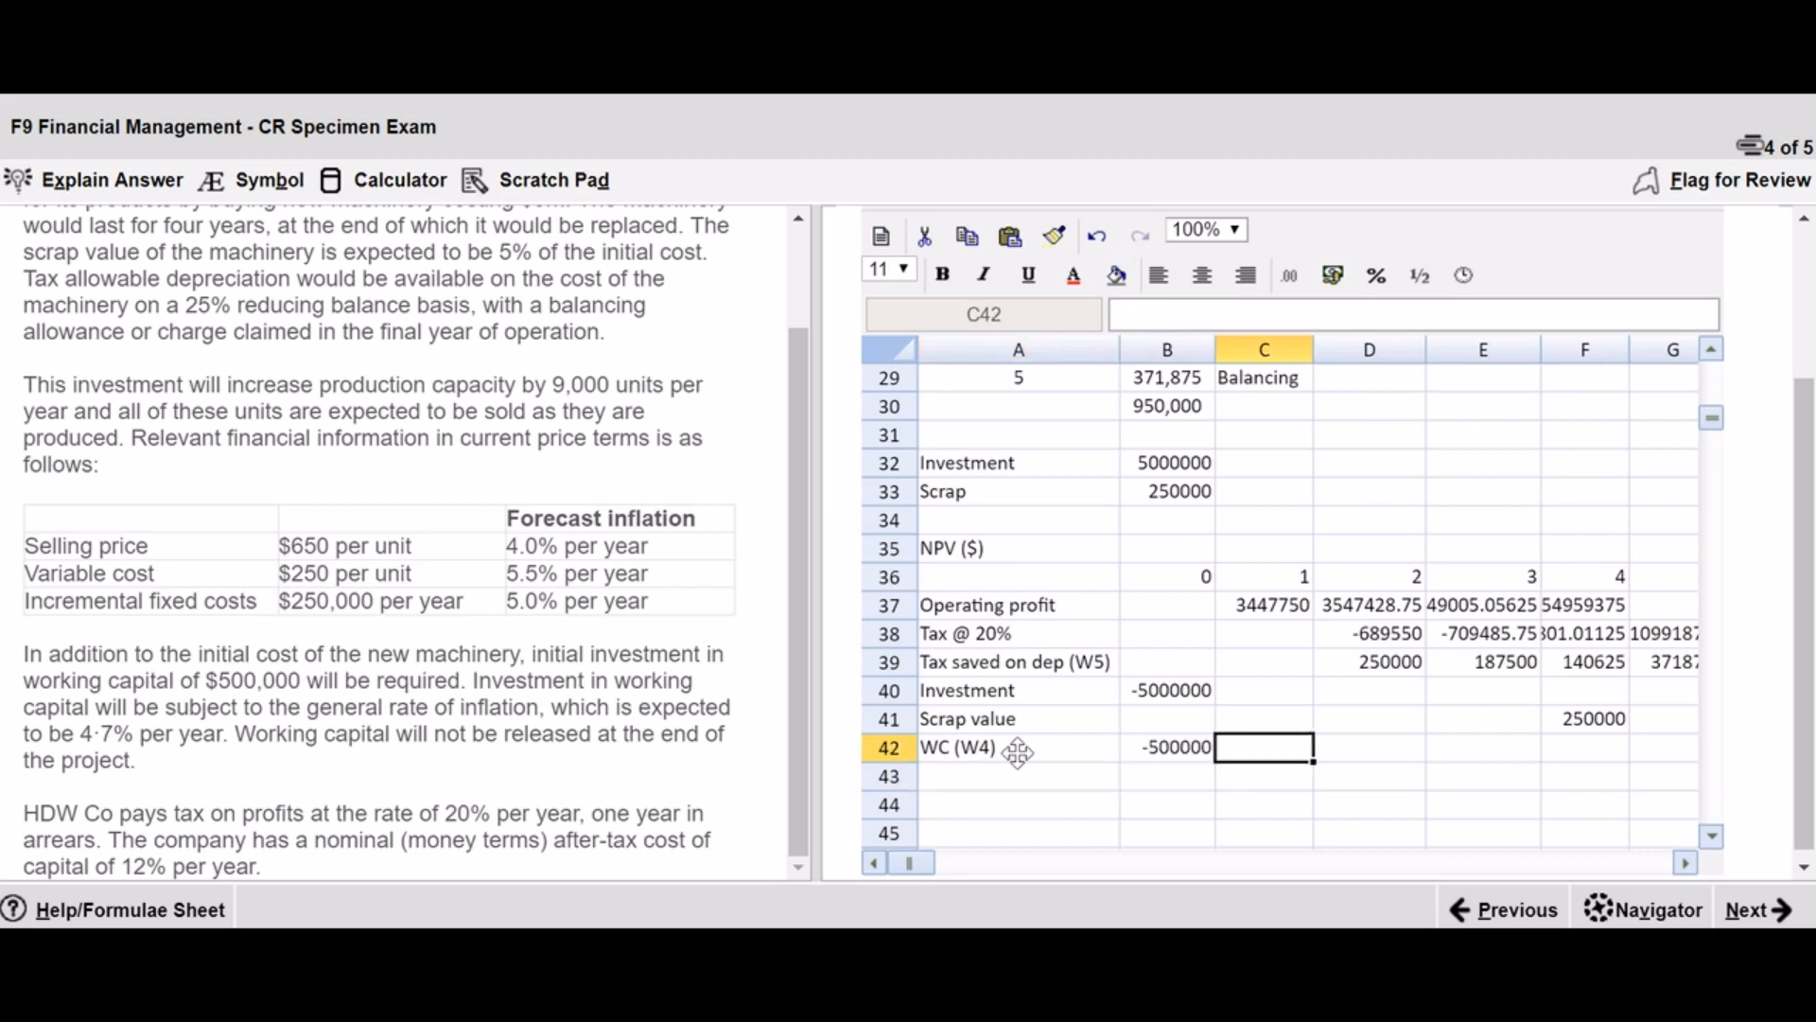
{"action": "type", "text": "=c22"}
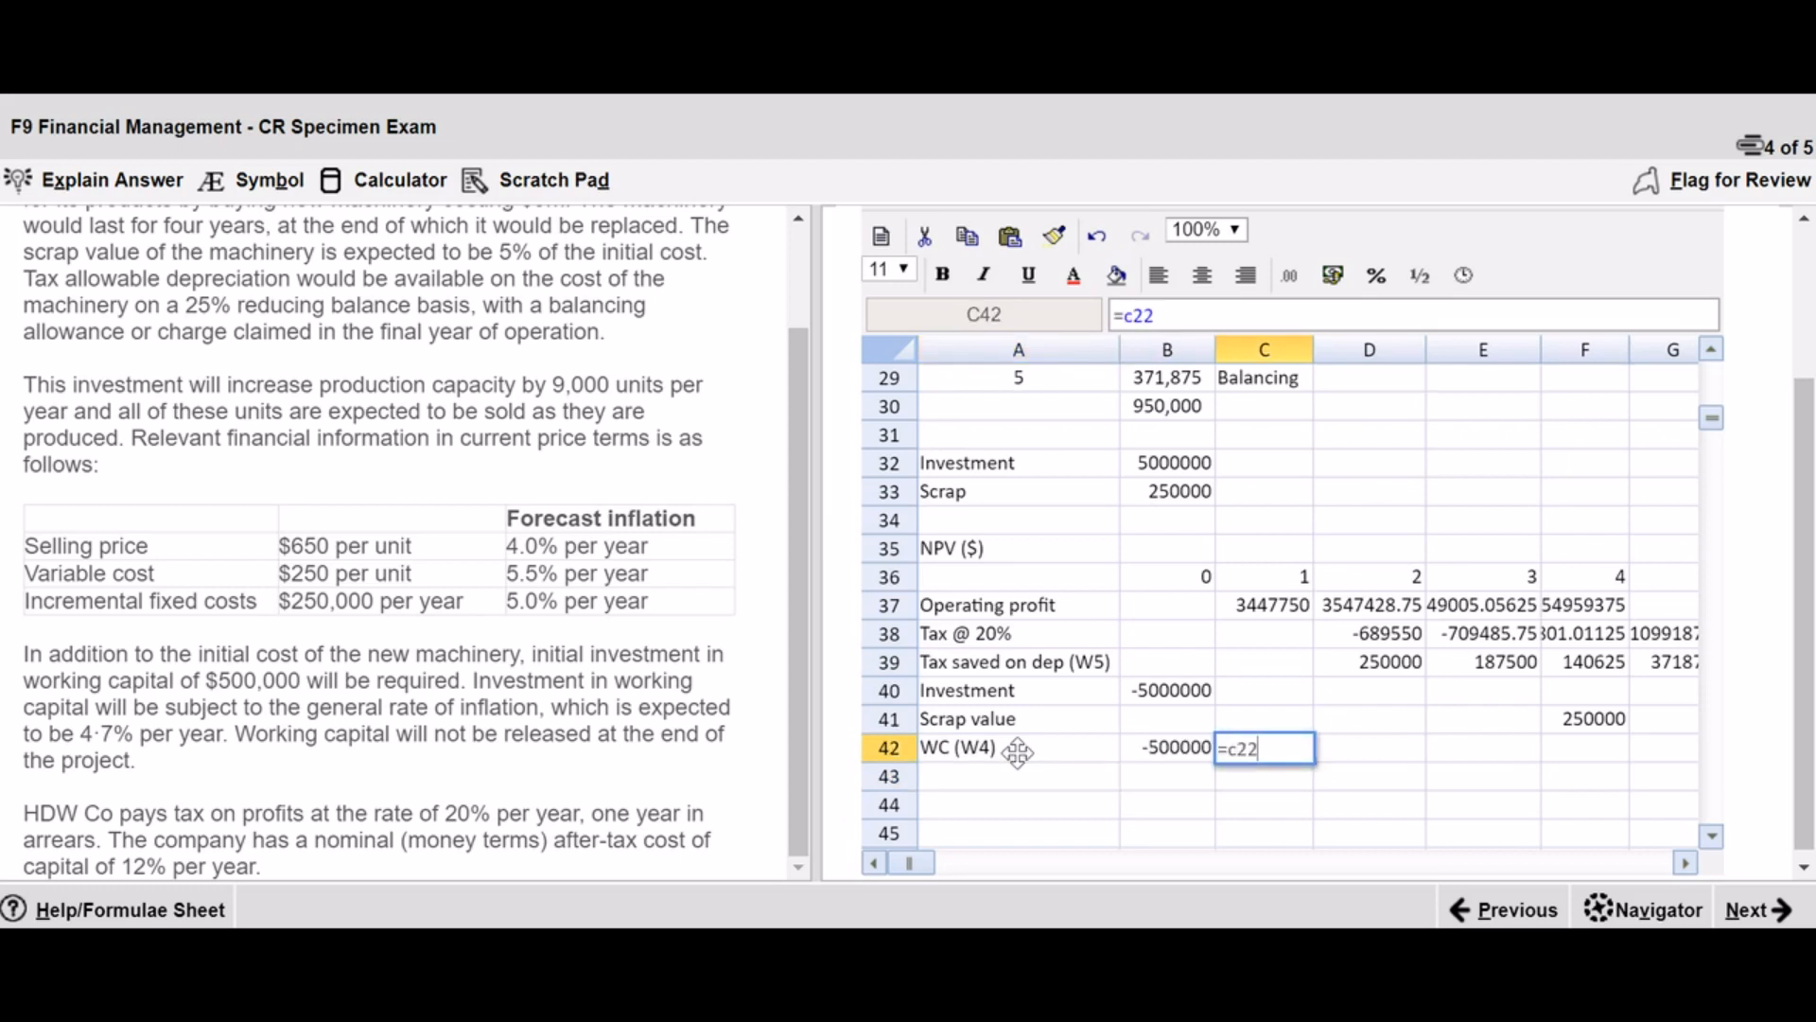
{"action": "key", "text": "Tab"}
{"action": "type", "text": "=d22"}
{"action": "key", "text": "Tab"}
{"action": "type", "text": "=e22"}
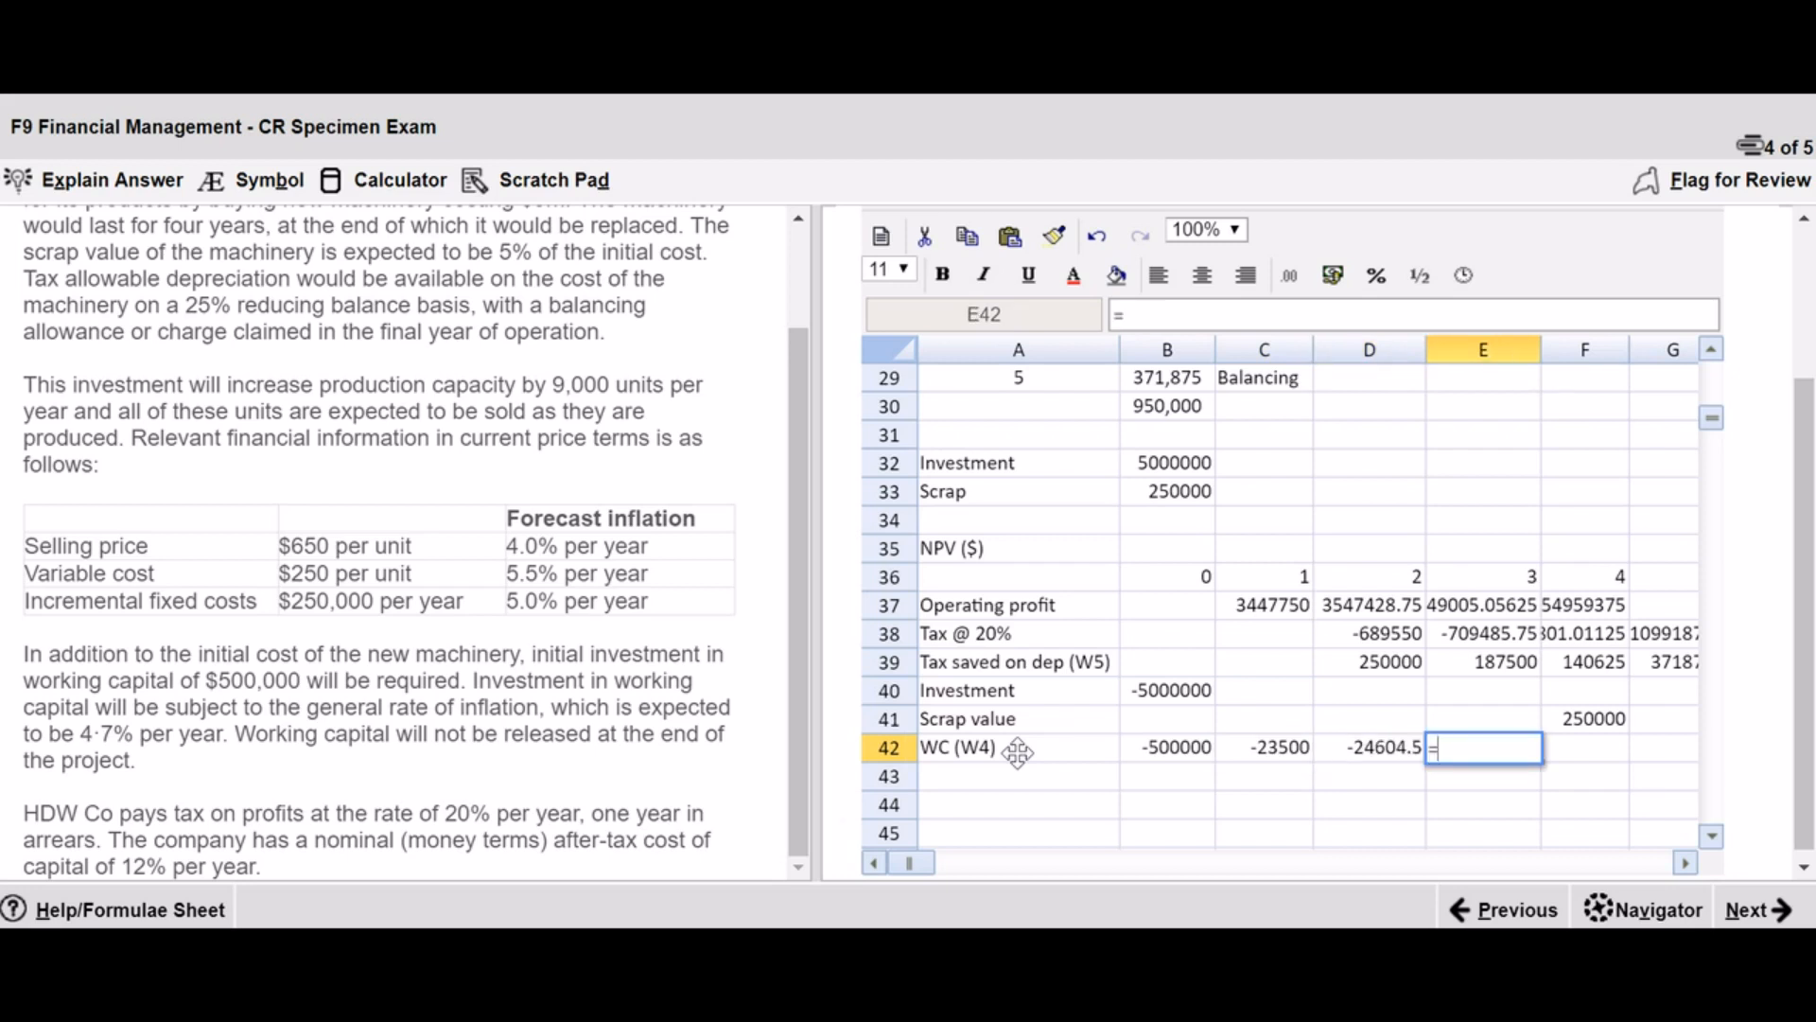
{"action": "key", "text": "Tab"}
{"action": "type", "text": "=f22"}
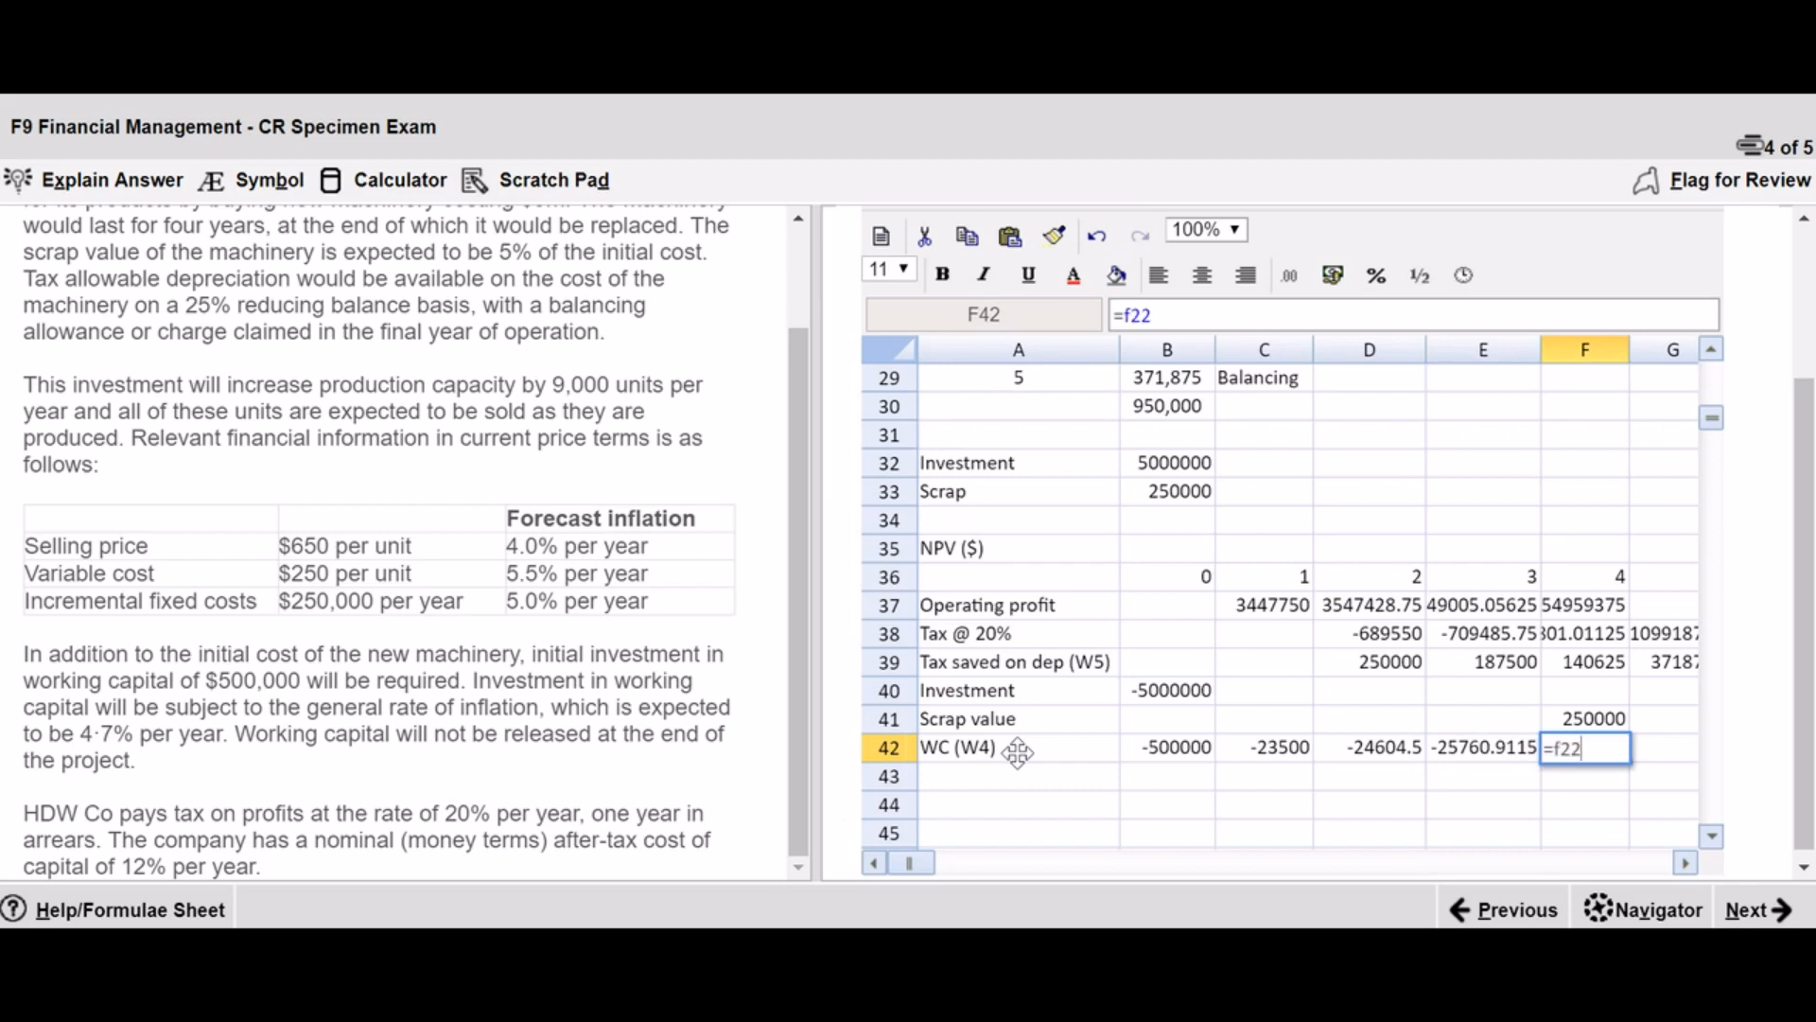
{"action": "key", "text": "Return"}
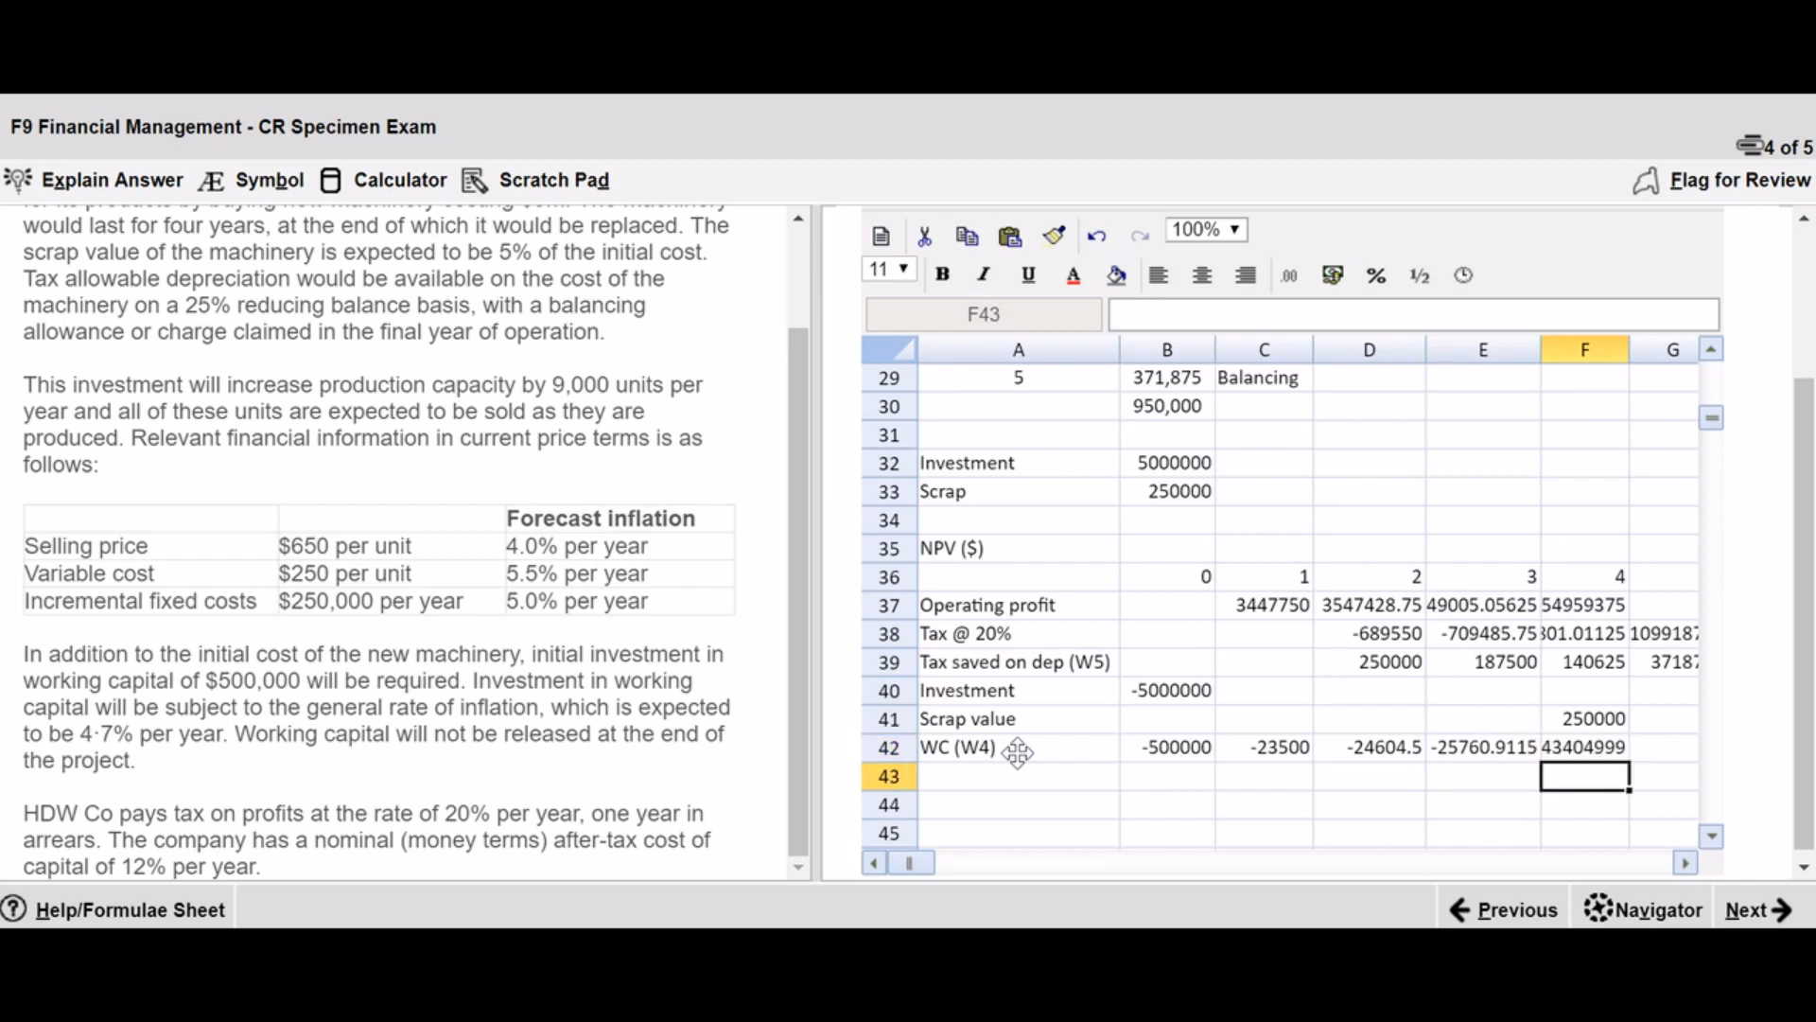
- Narrow column A again and format B37:G42 as whole numbers with thousands separators
{"action": "left_click_drag", "start_coordinate": [1119, 352], "coordinate": [1075, 366]}
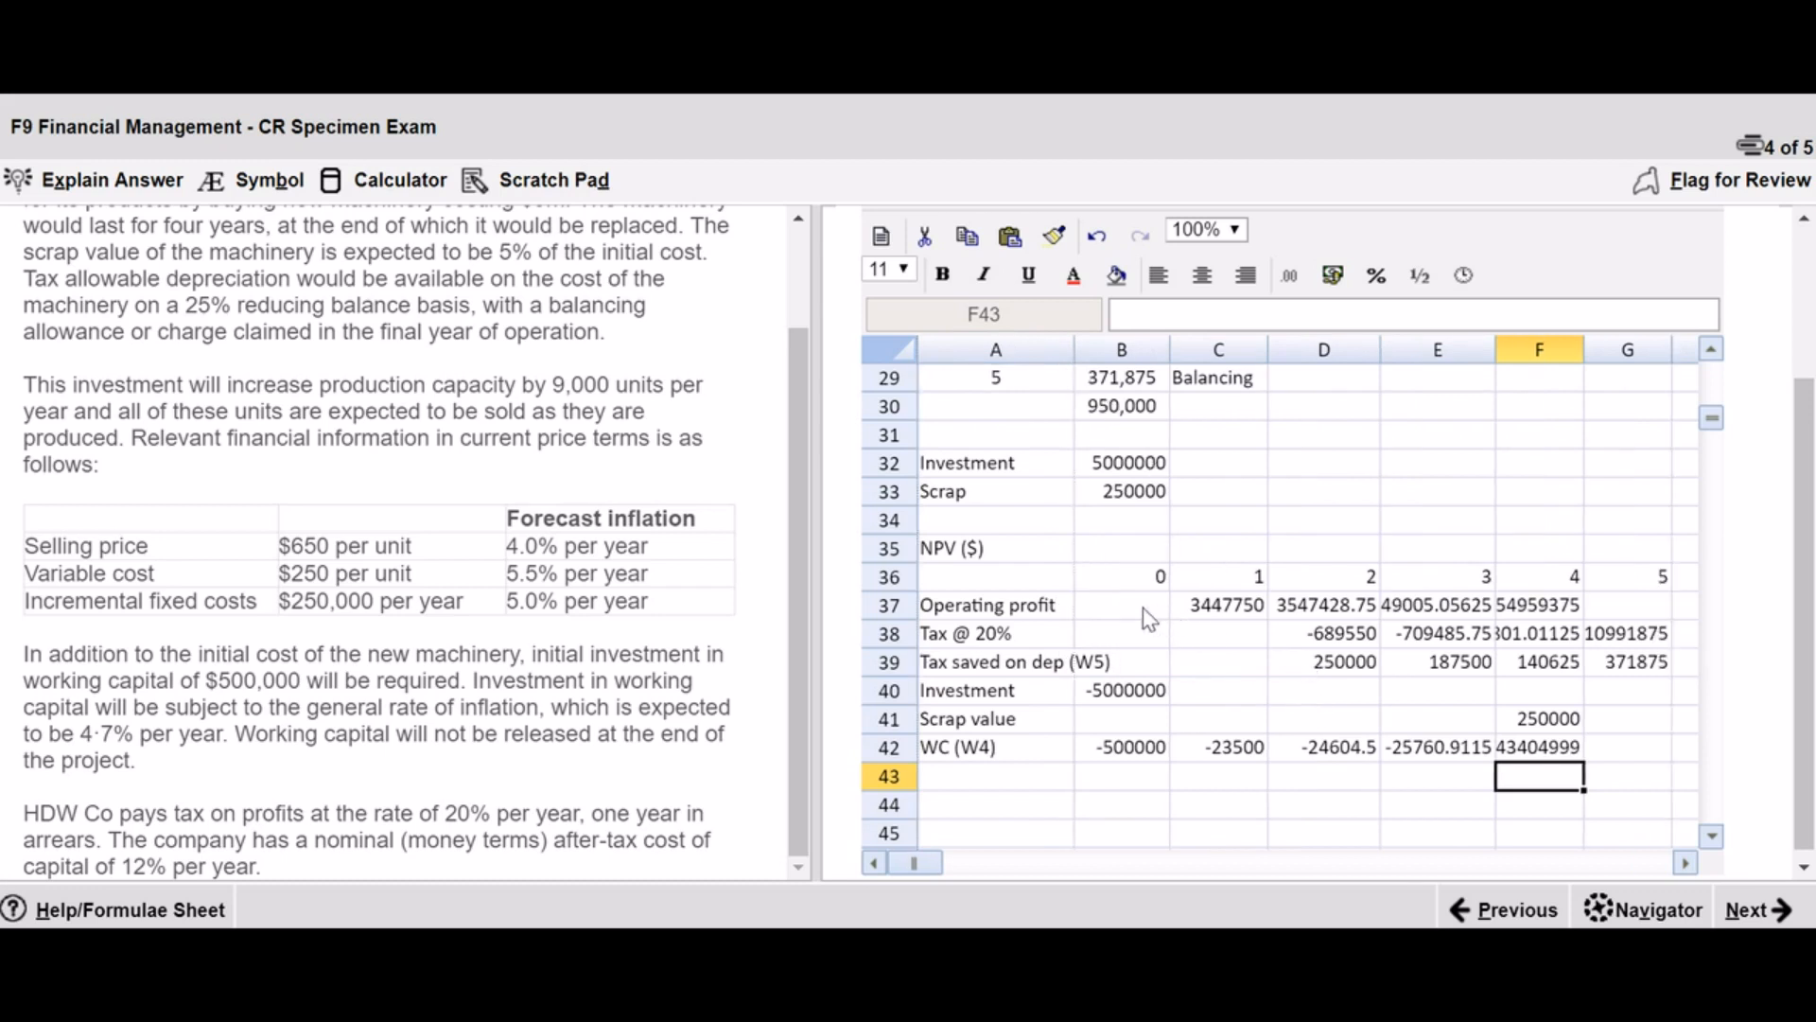
{"action": "left_click_drag", "start_coordinate": [1144, 617], "coordinate": [1609, 757]}
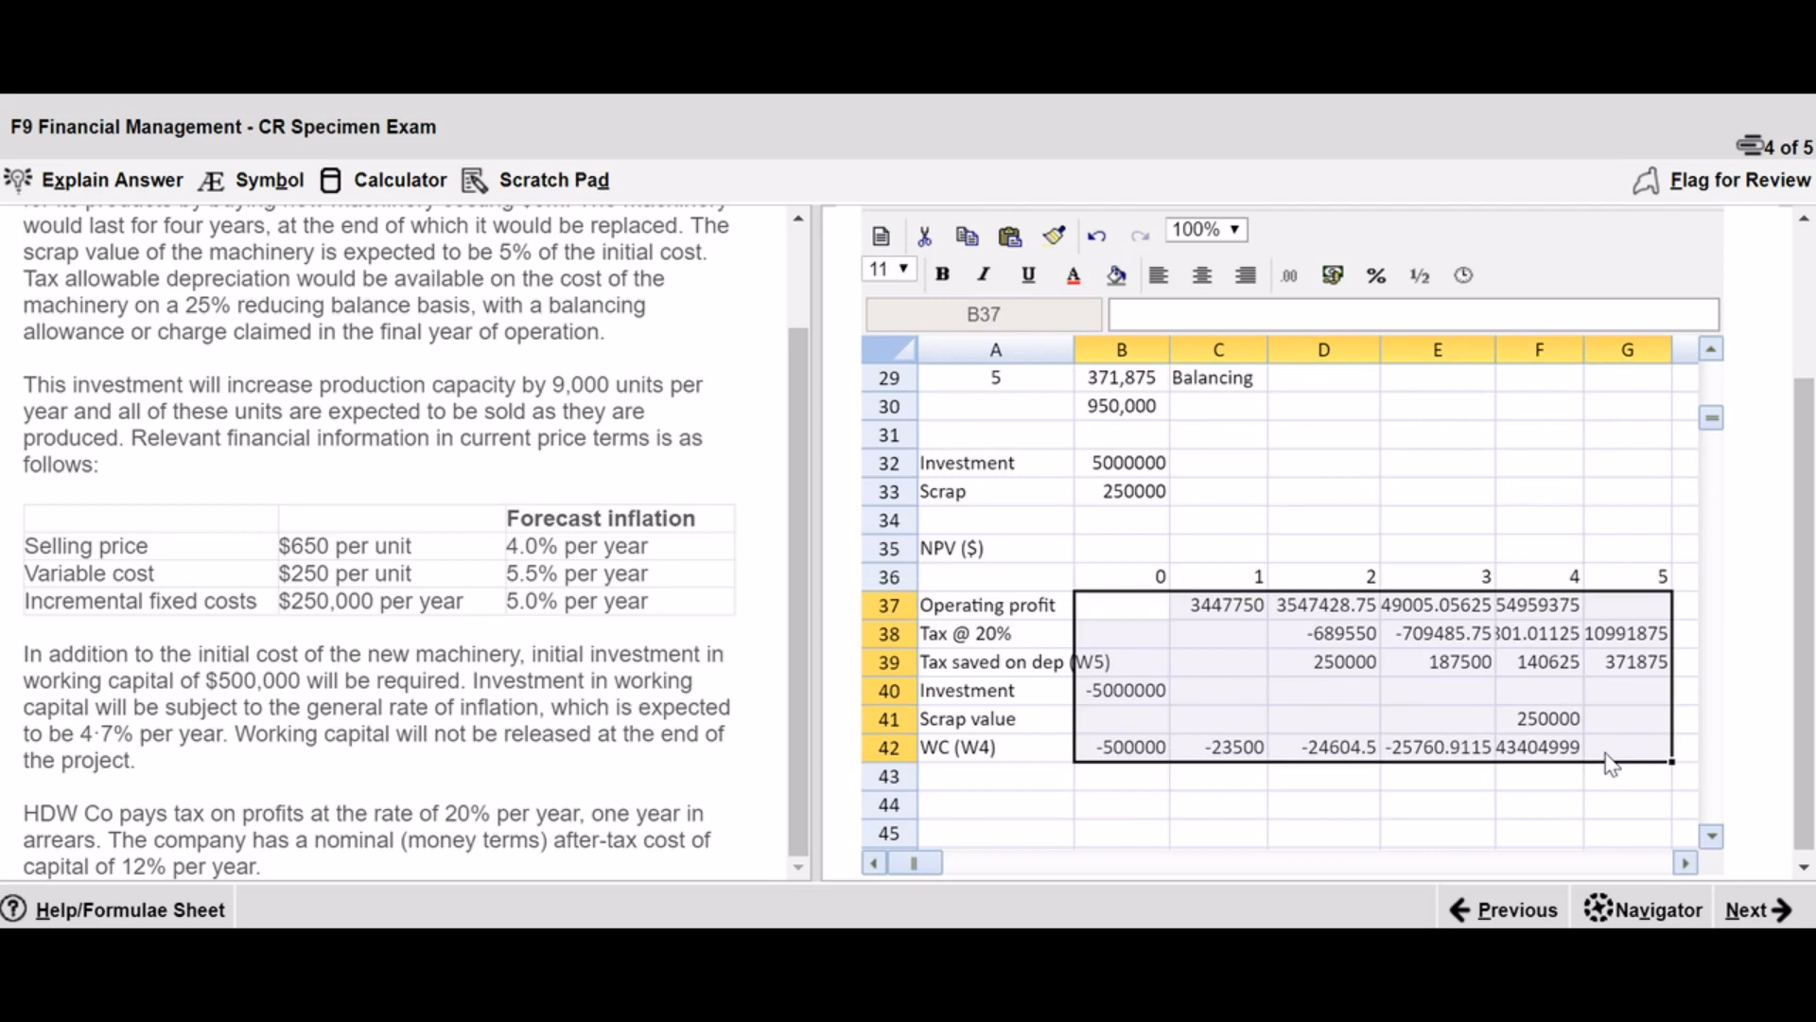
{"action": "left_click", "coordinate": [1290, 275]}
{"action": "left_click", "coordinate": [1341, 422]}
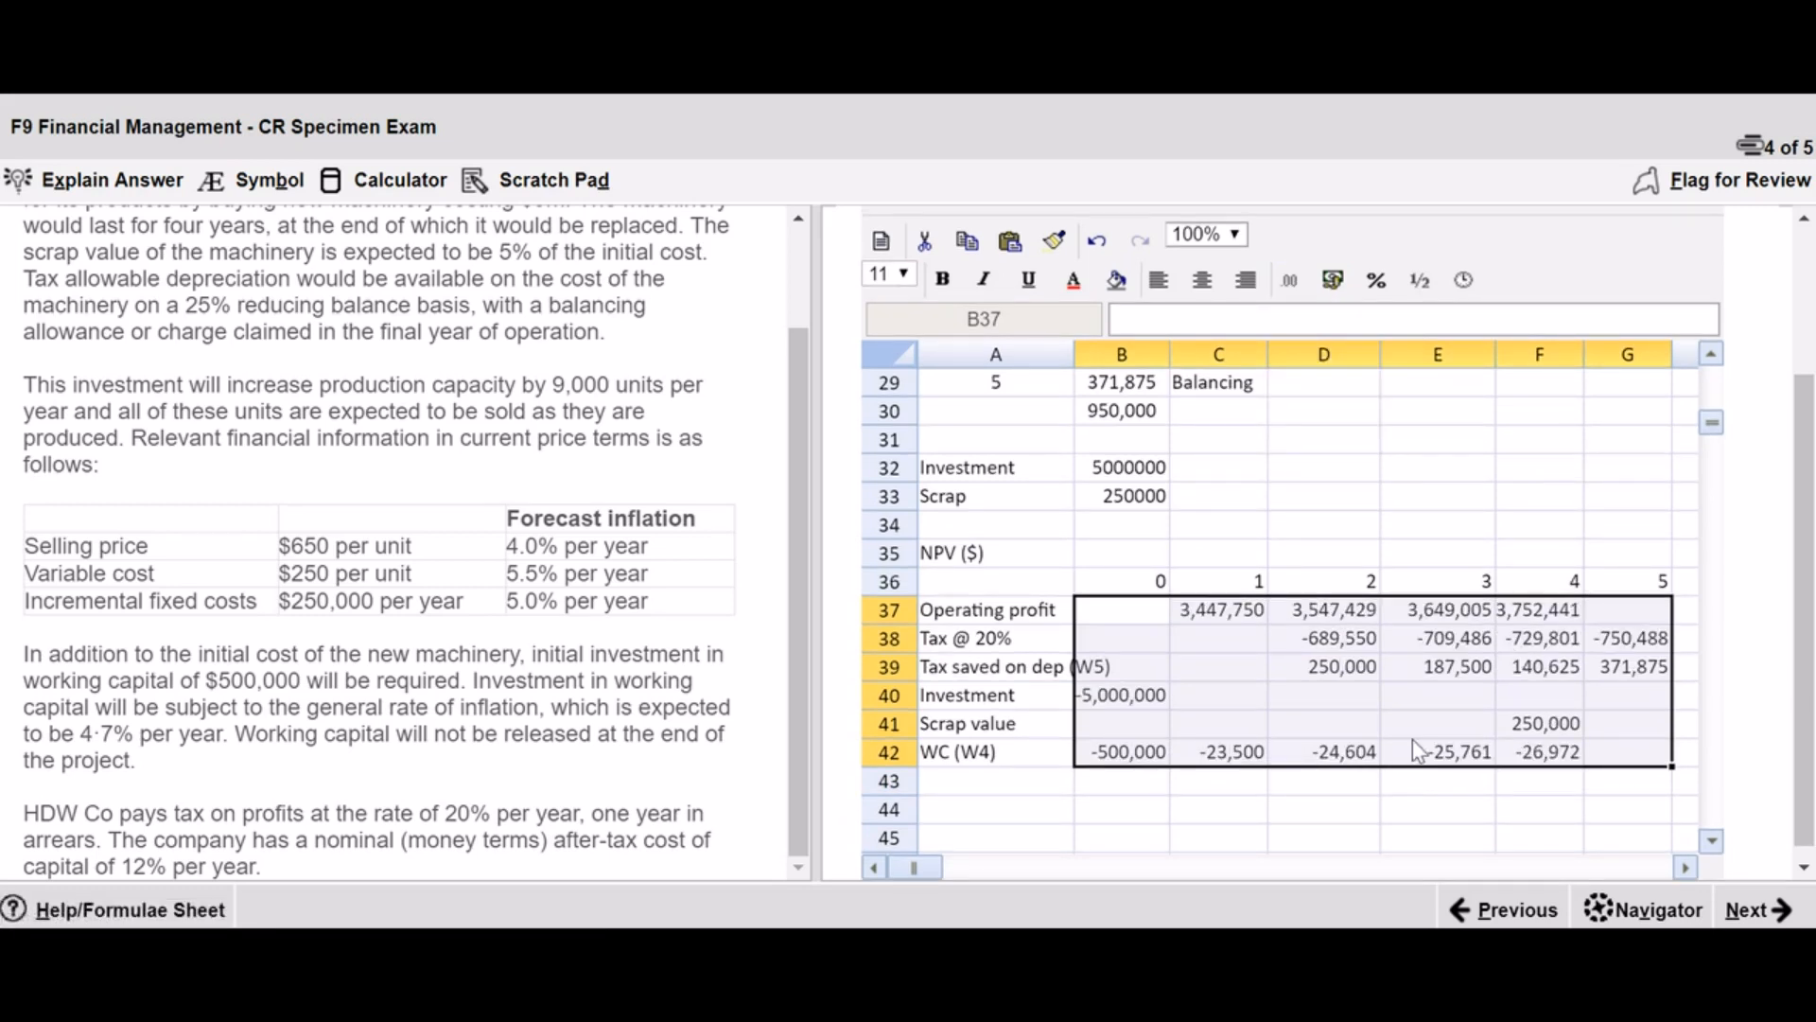
- Label A44 "FCF" and total the year 0 cash flows in B44 with =SUM(B37:B42)
{"action": "left_click", "coordinate": [1424, 667]}
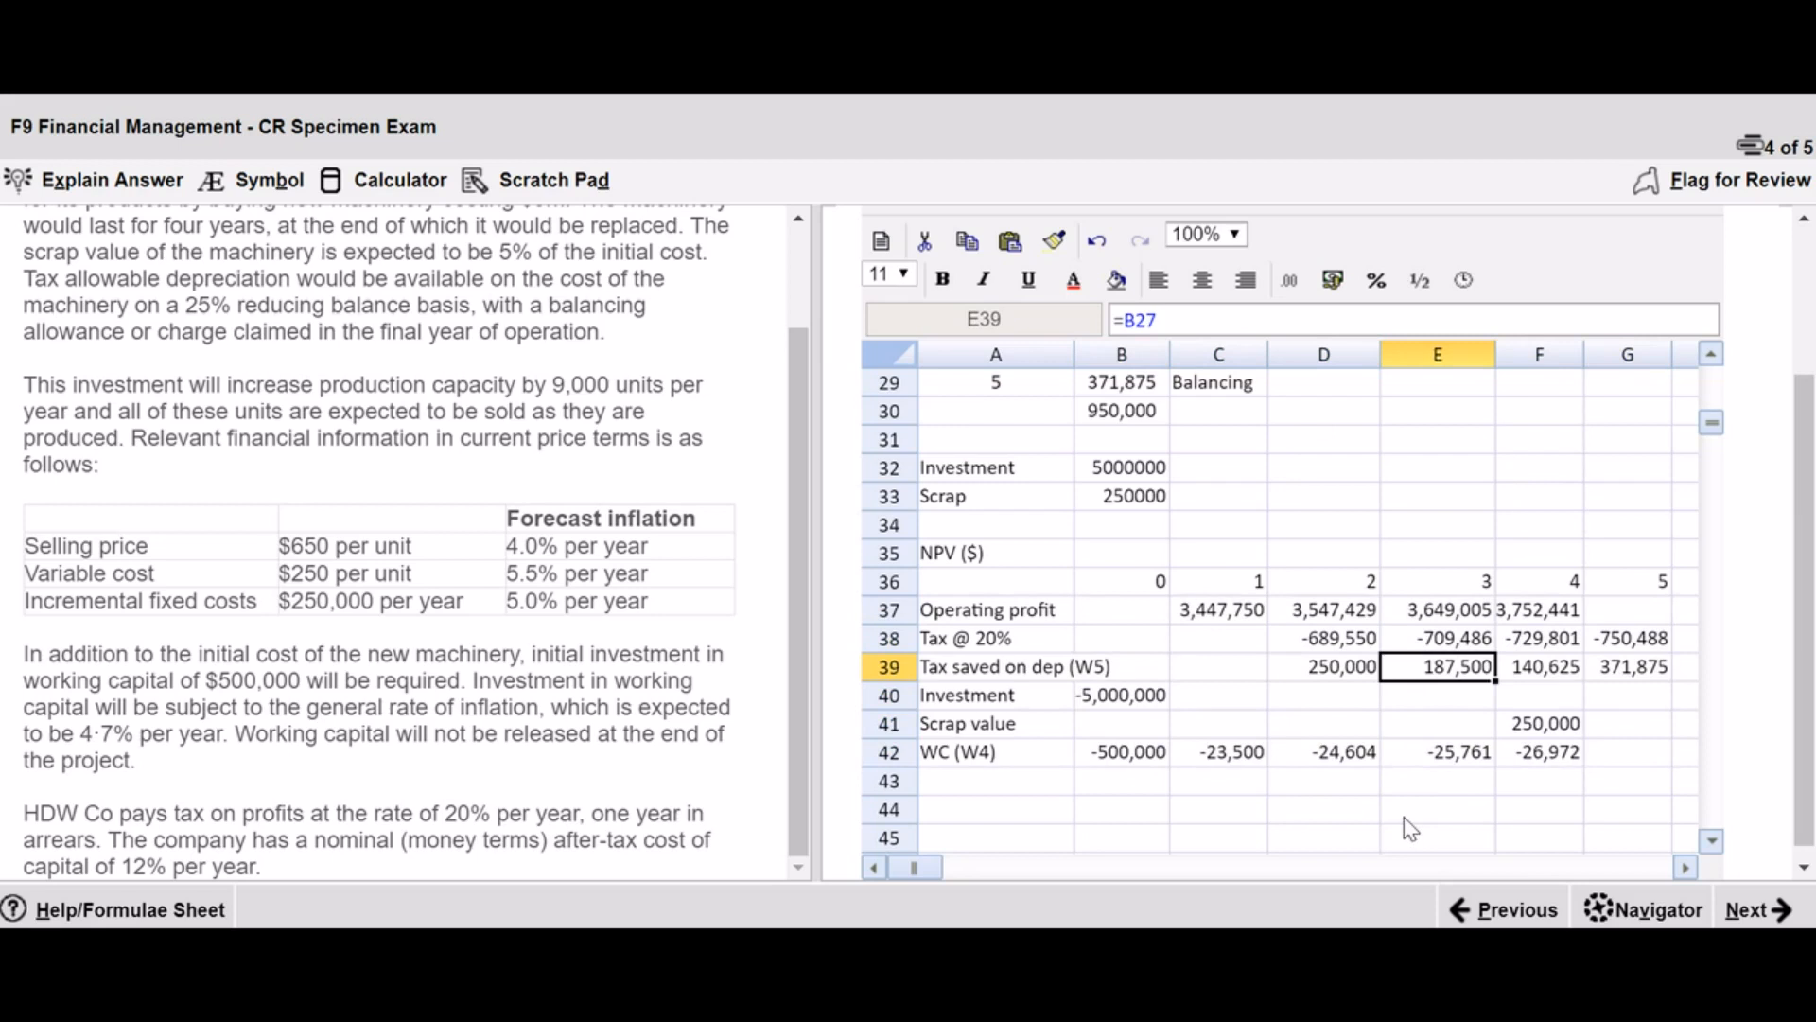
{"action": "left_click", "coordinate": [993, 812]}
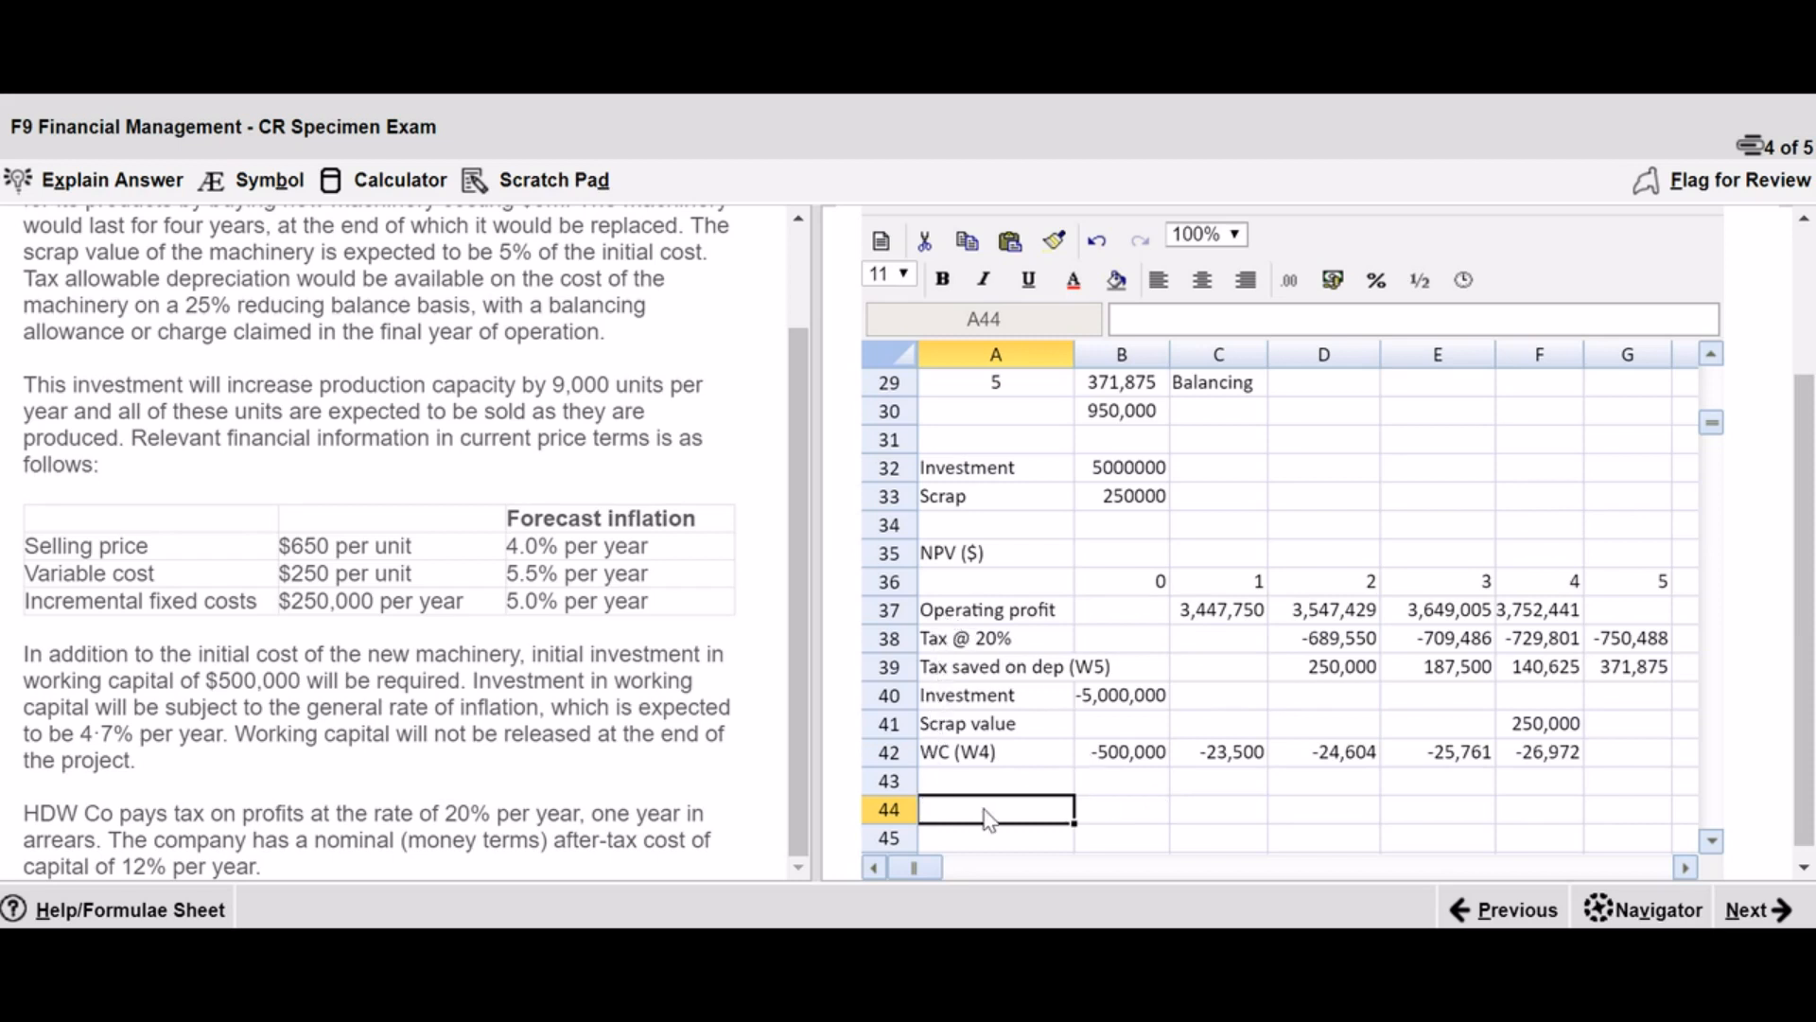
{"action": "type", "text": "FCF"}
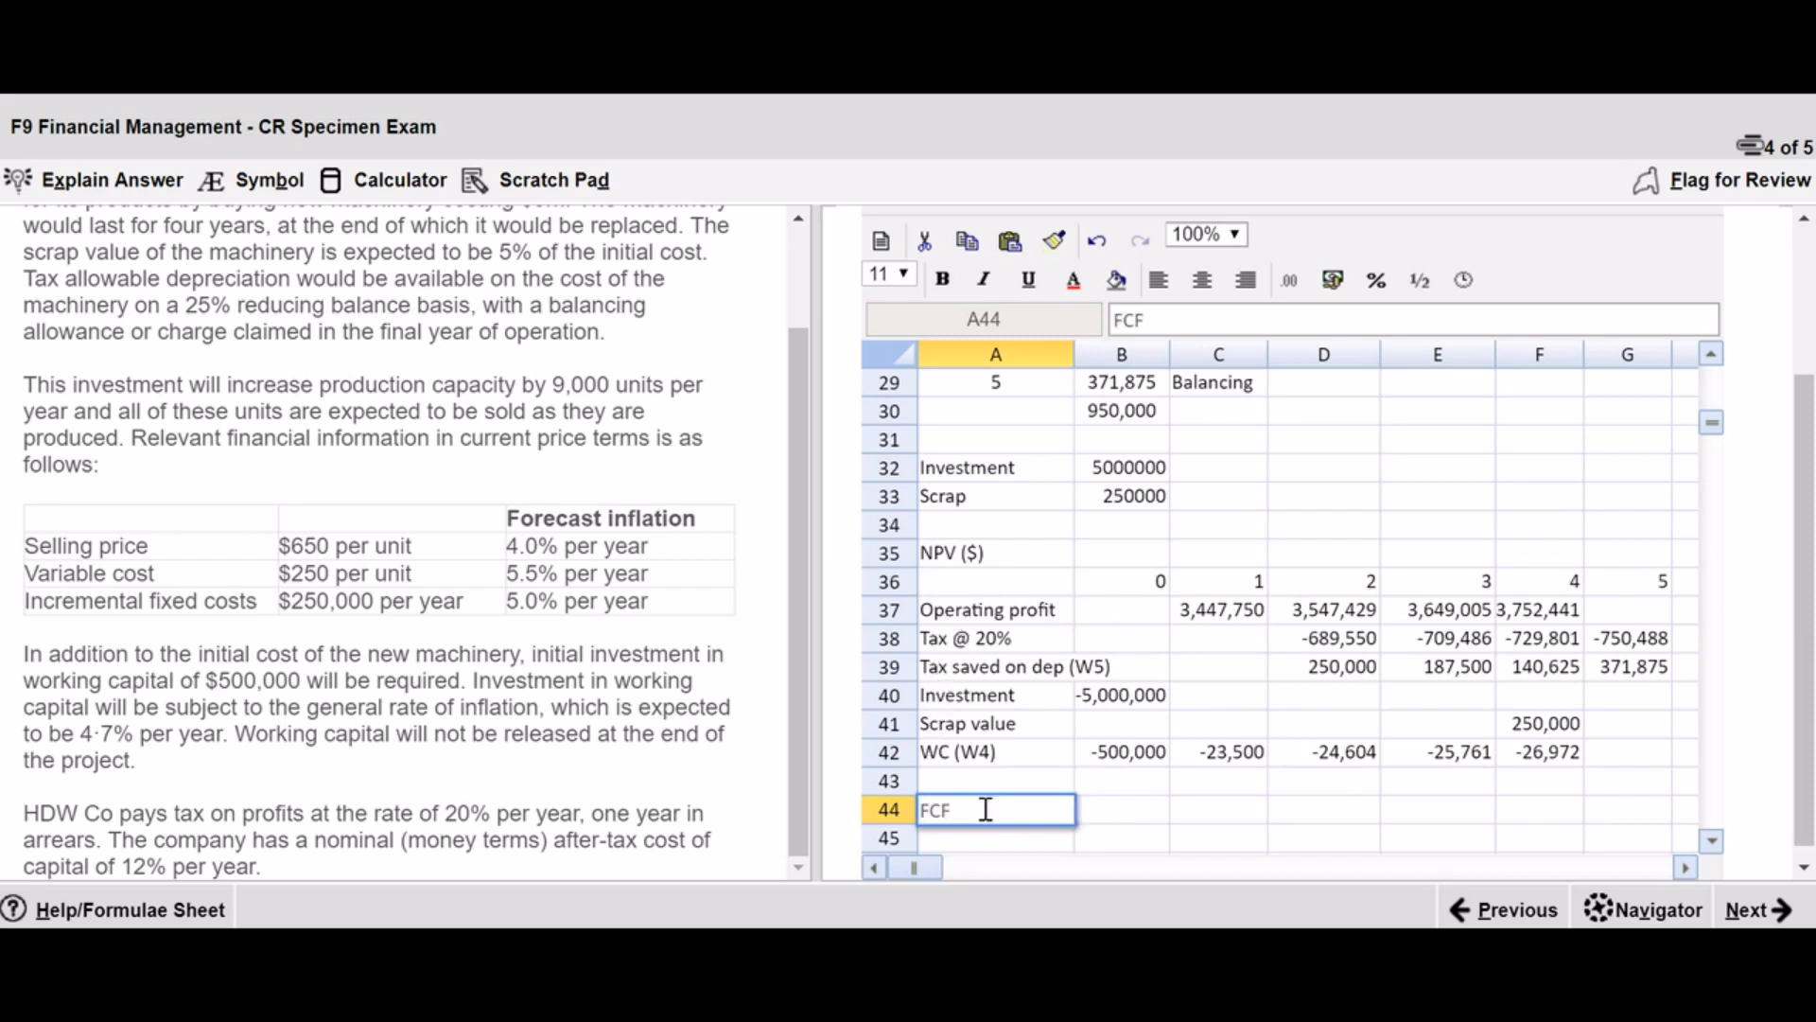
{"action": "key", "text": "Tab"}
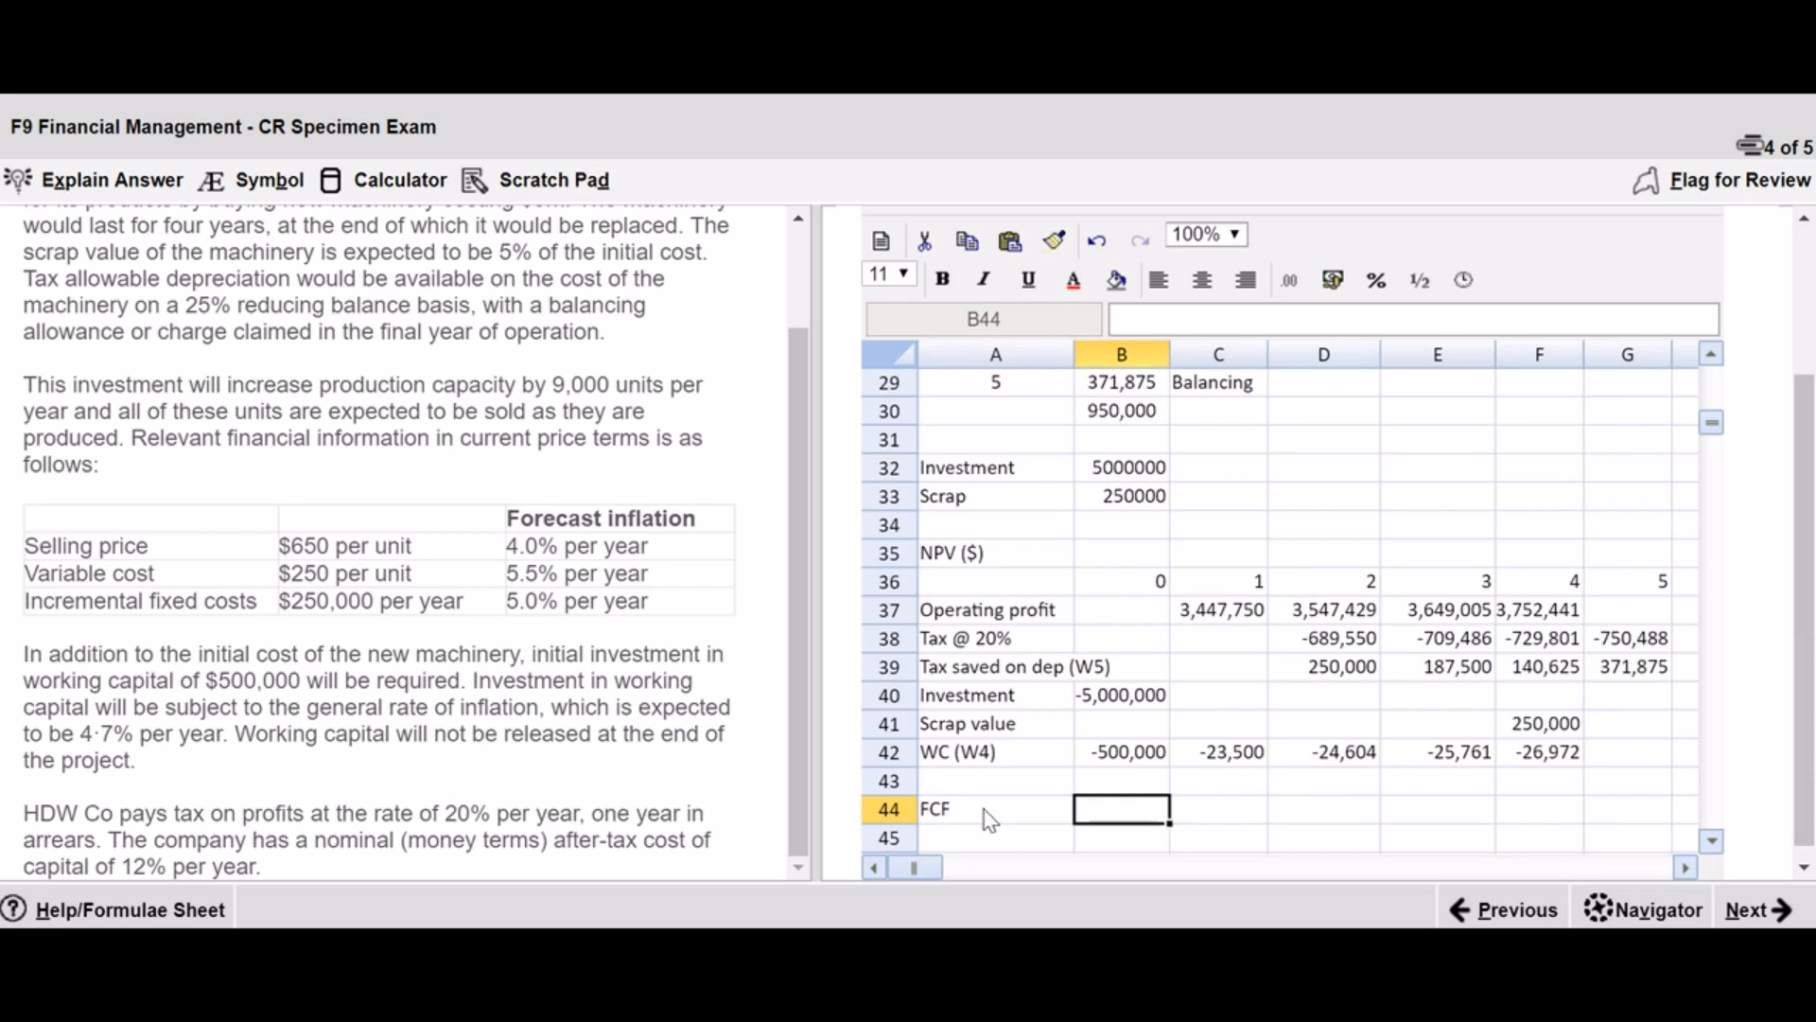
{"action": "type", "text": "="}
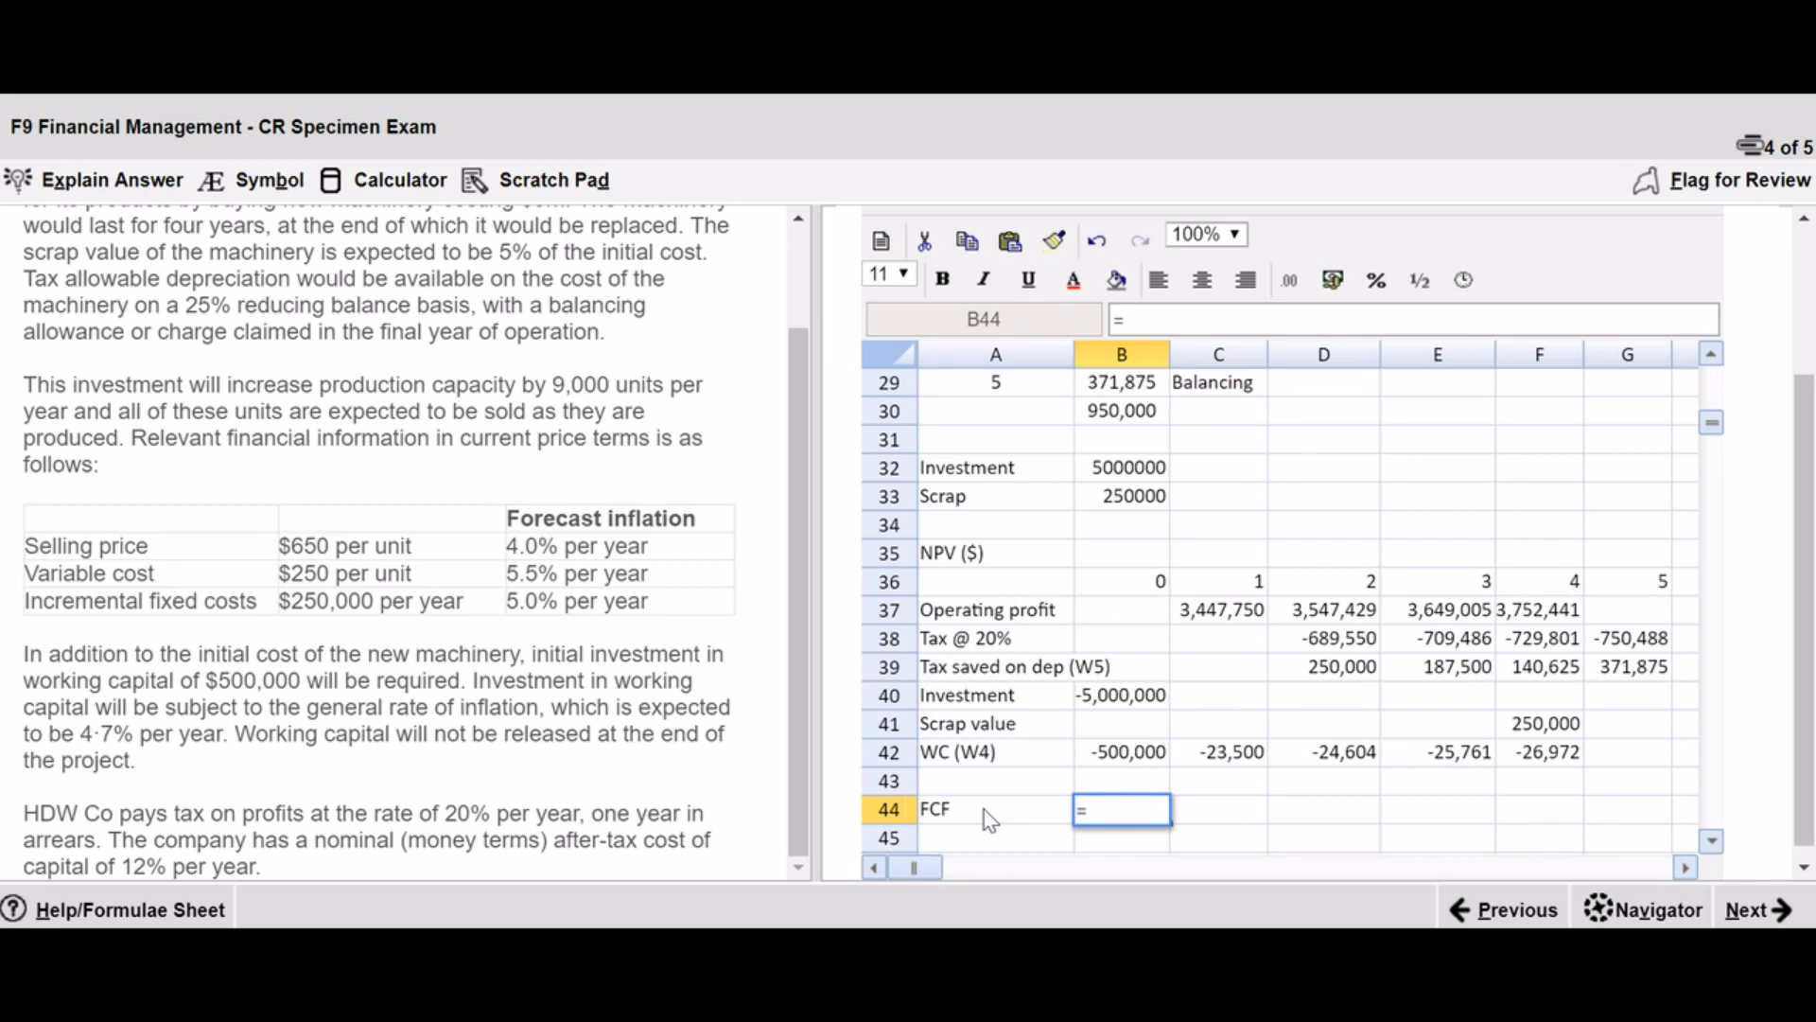
{"action": "type", "text": "sum(b37:"}
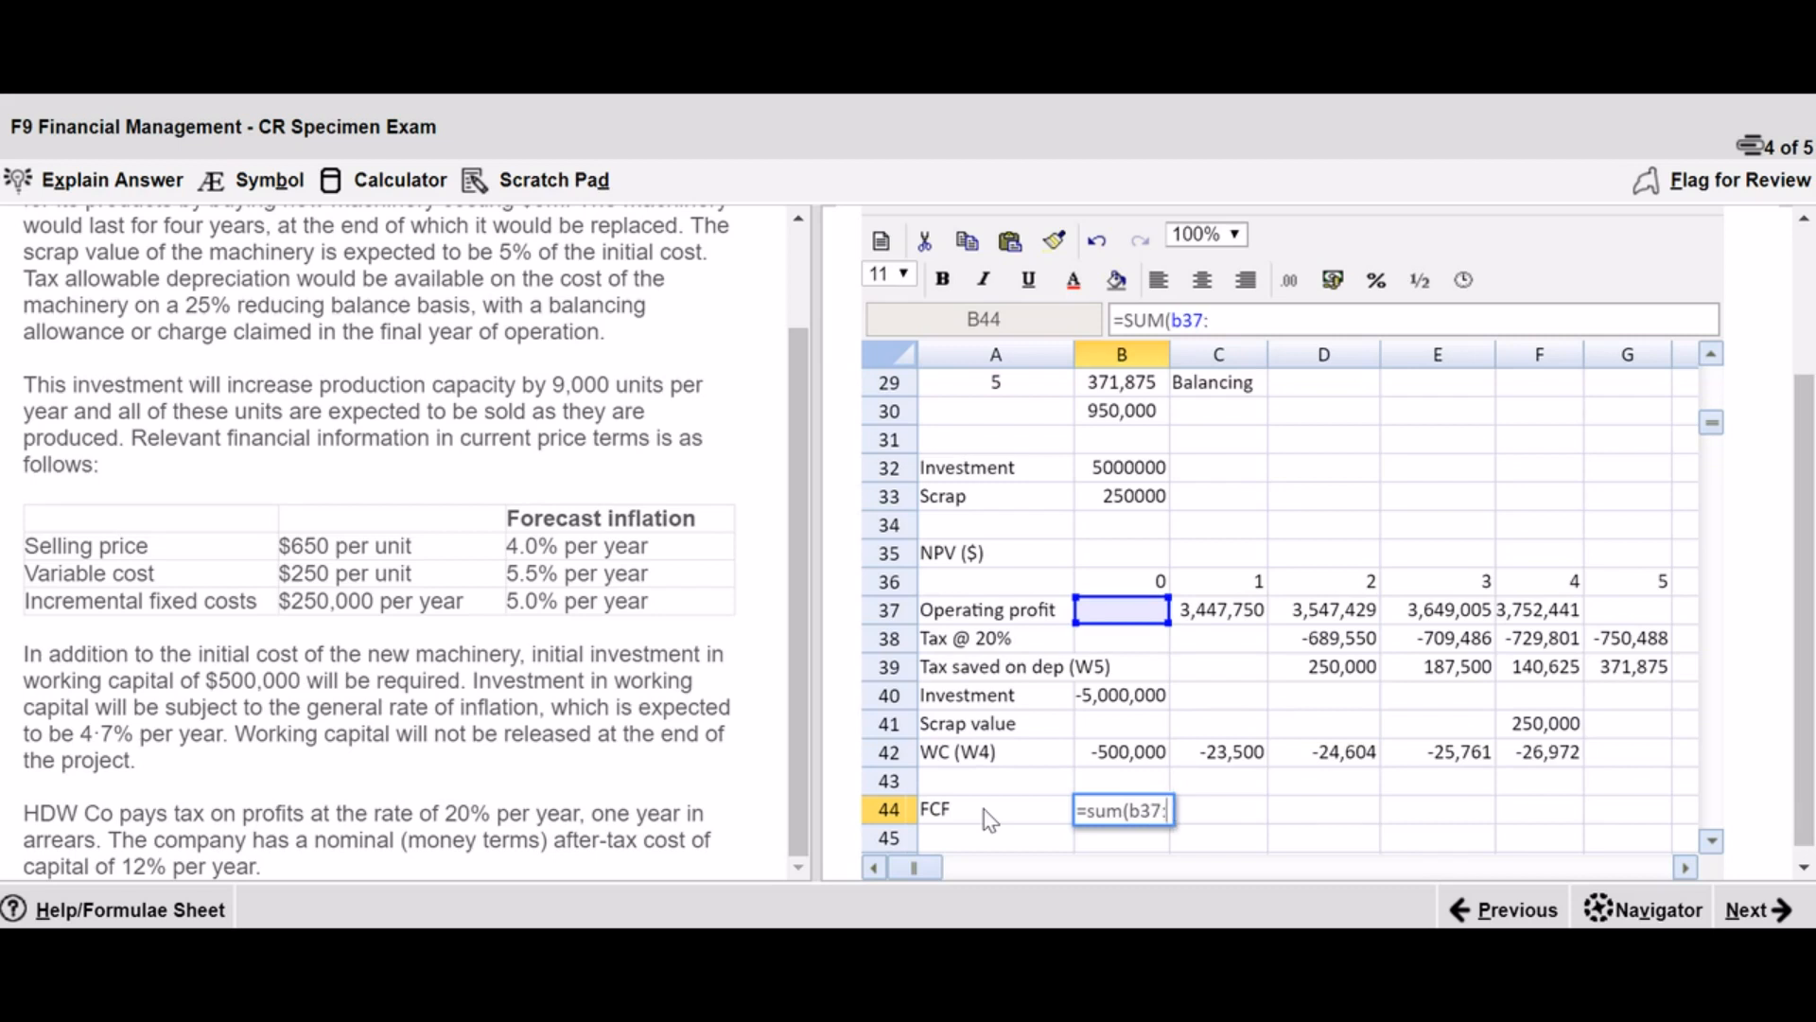
{"action": "type", "text": "b42"}
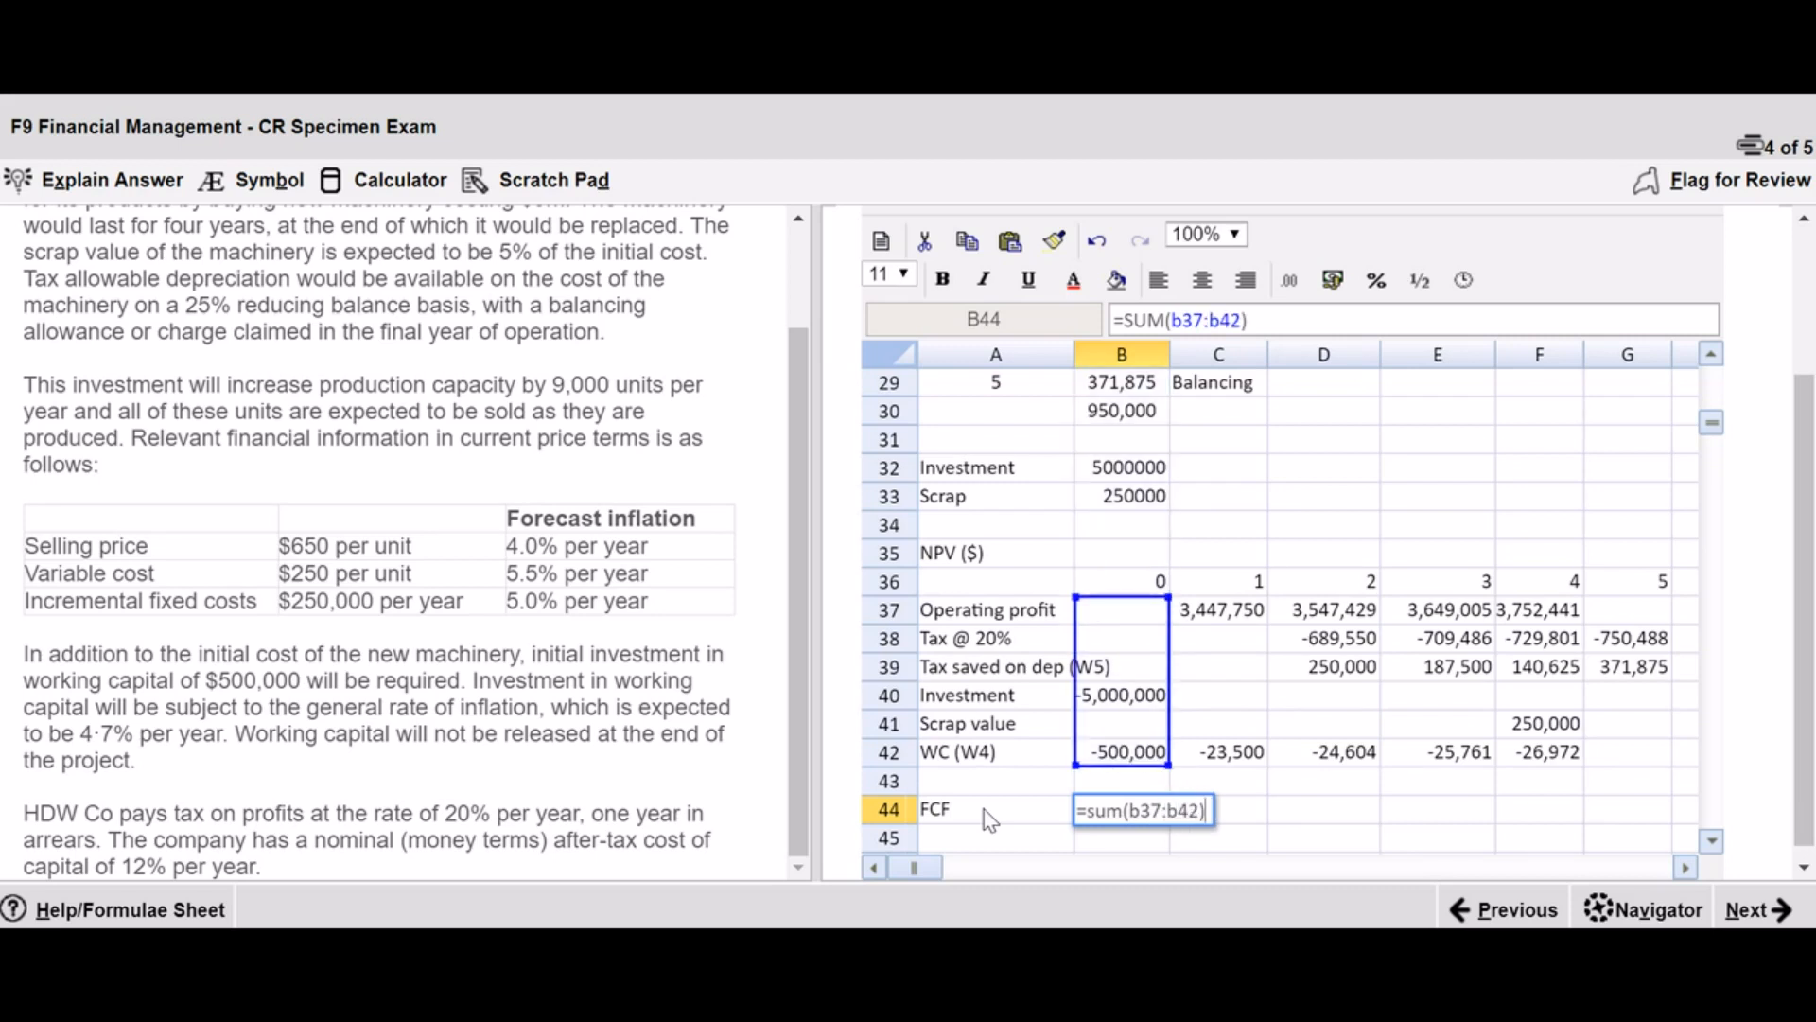
{"action": "key", "text": "Return"}
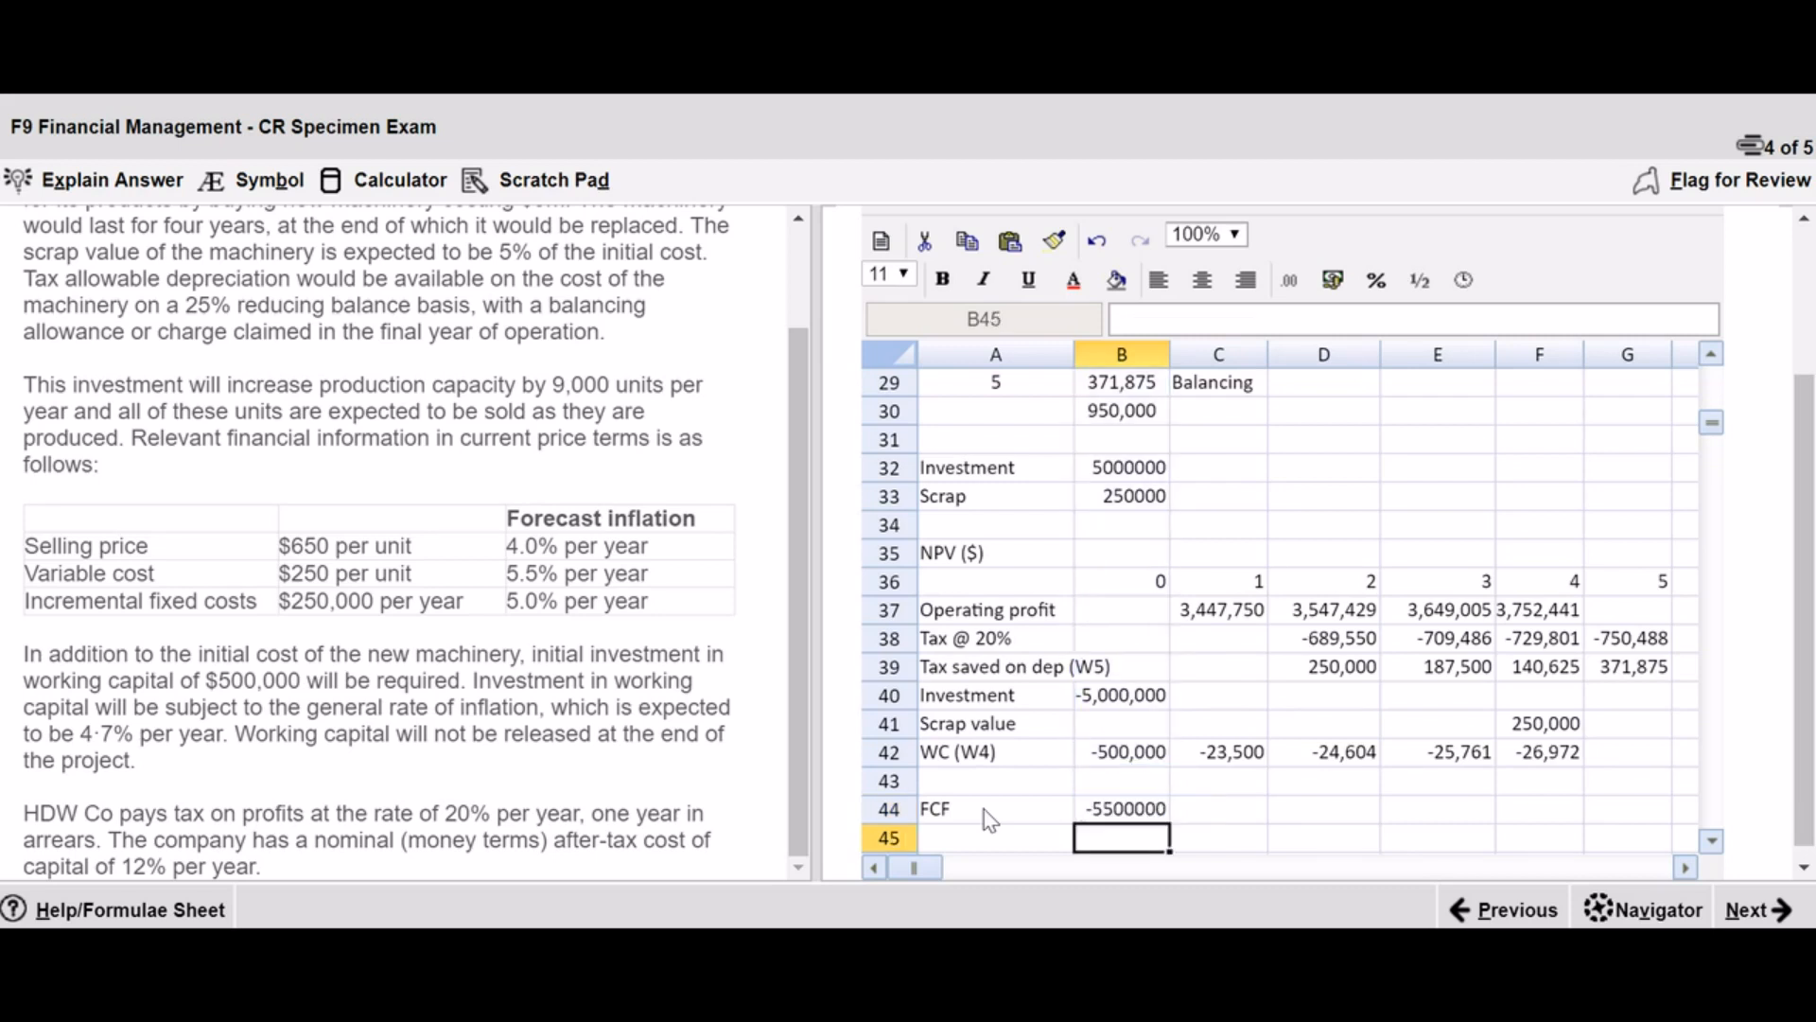
- Copy the FCF formula from B44 across to G44 and format B44:G44 as #,##0
{"action": "left_click", "coordinate": [1143, 813]}
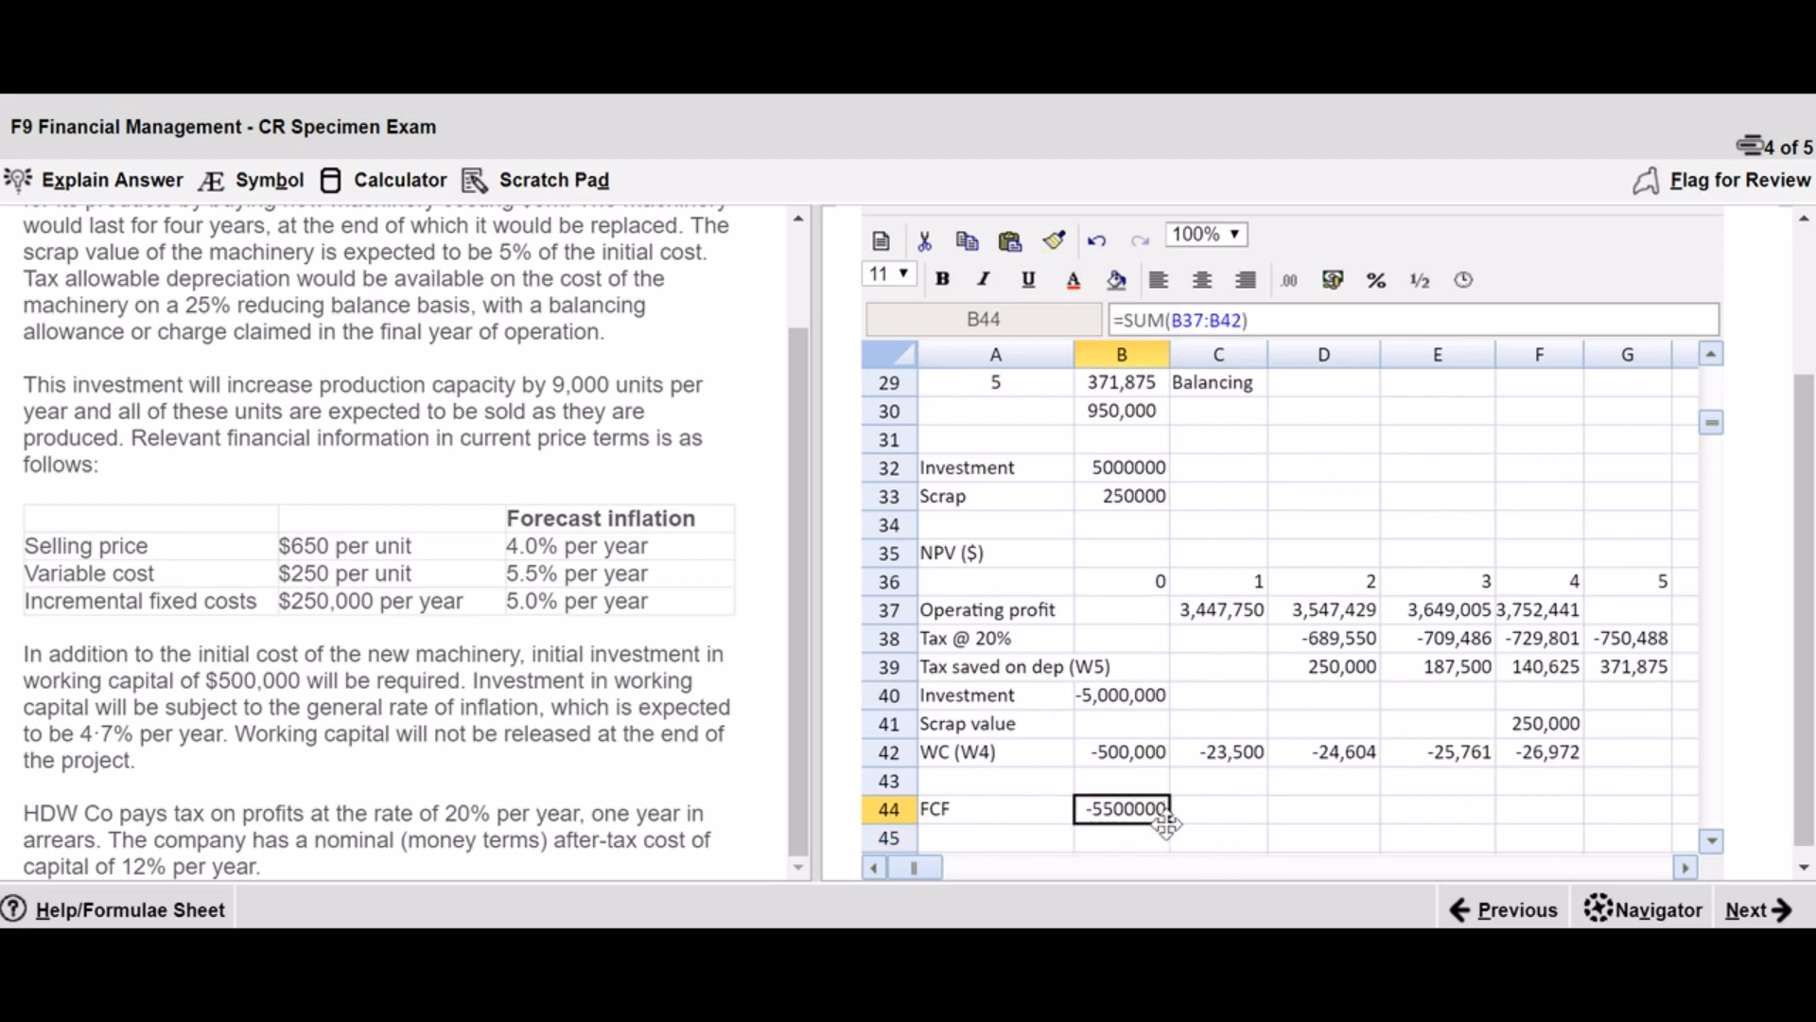
{"action": "left_click_drag", "start_coordinate": [1170, 823], "coordinate": [1615, 830]}
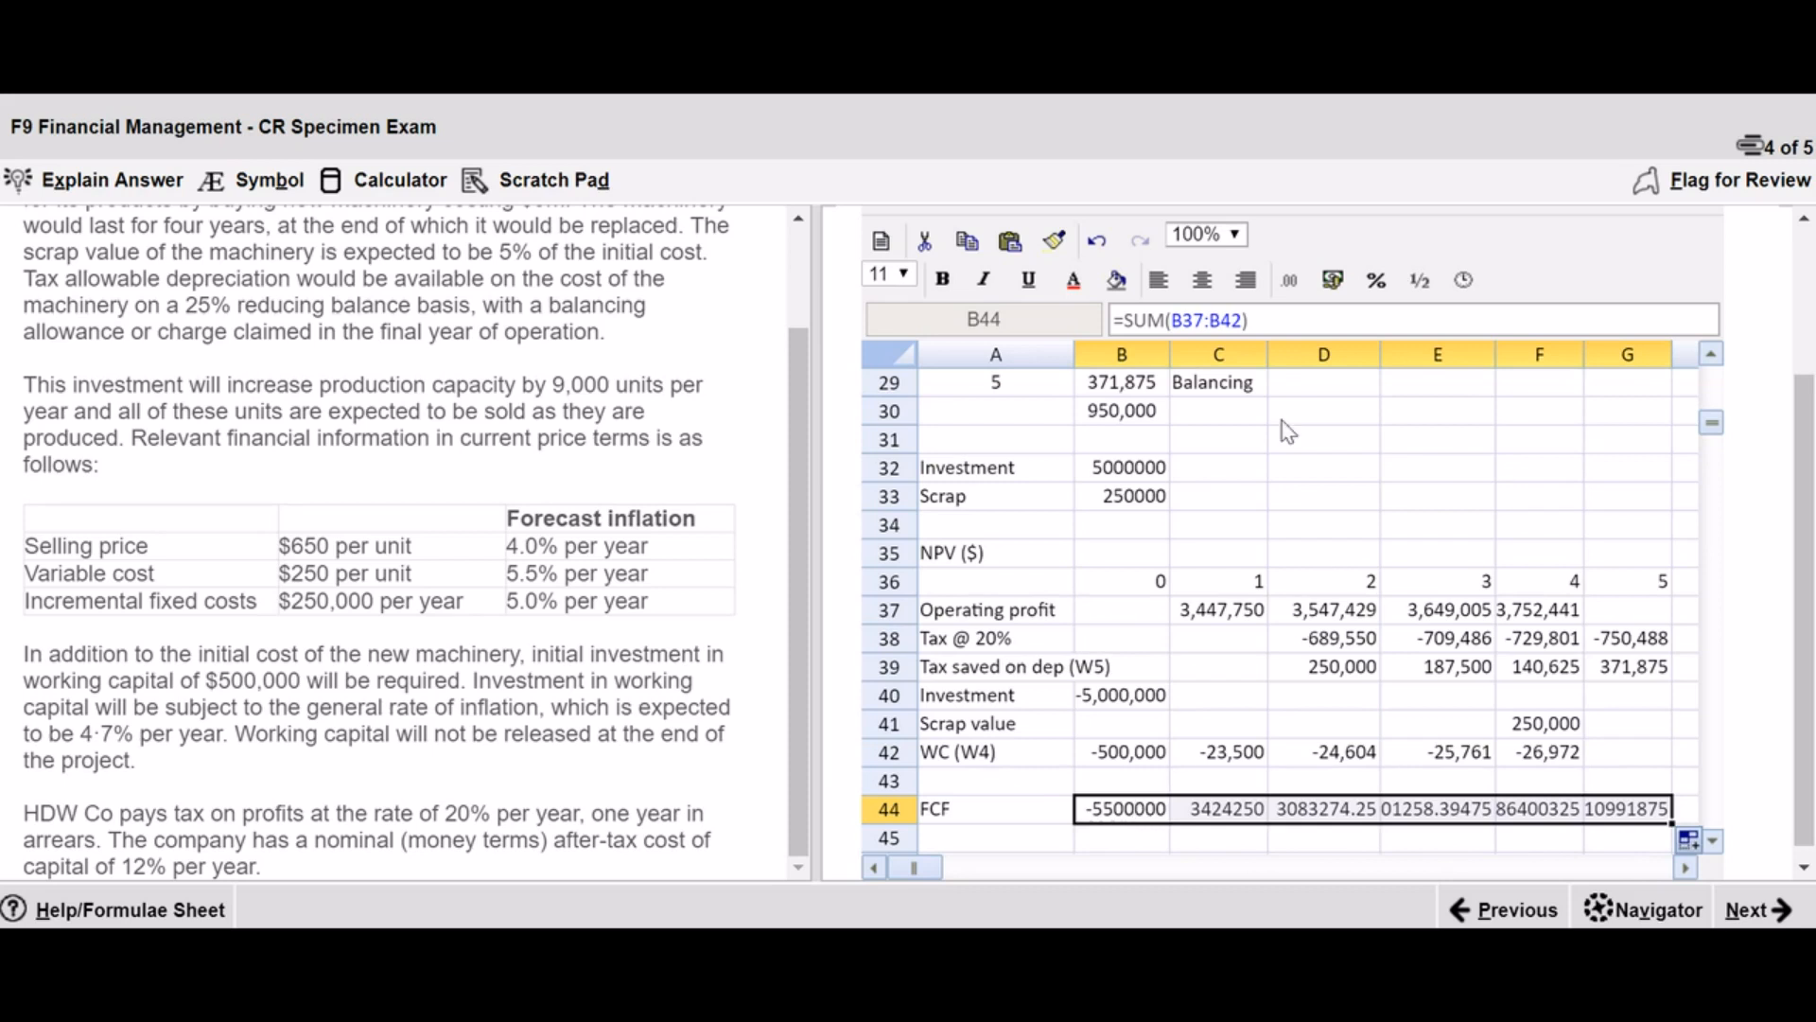
{"action": "left_click", "coordinate": [1299, 293]}
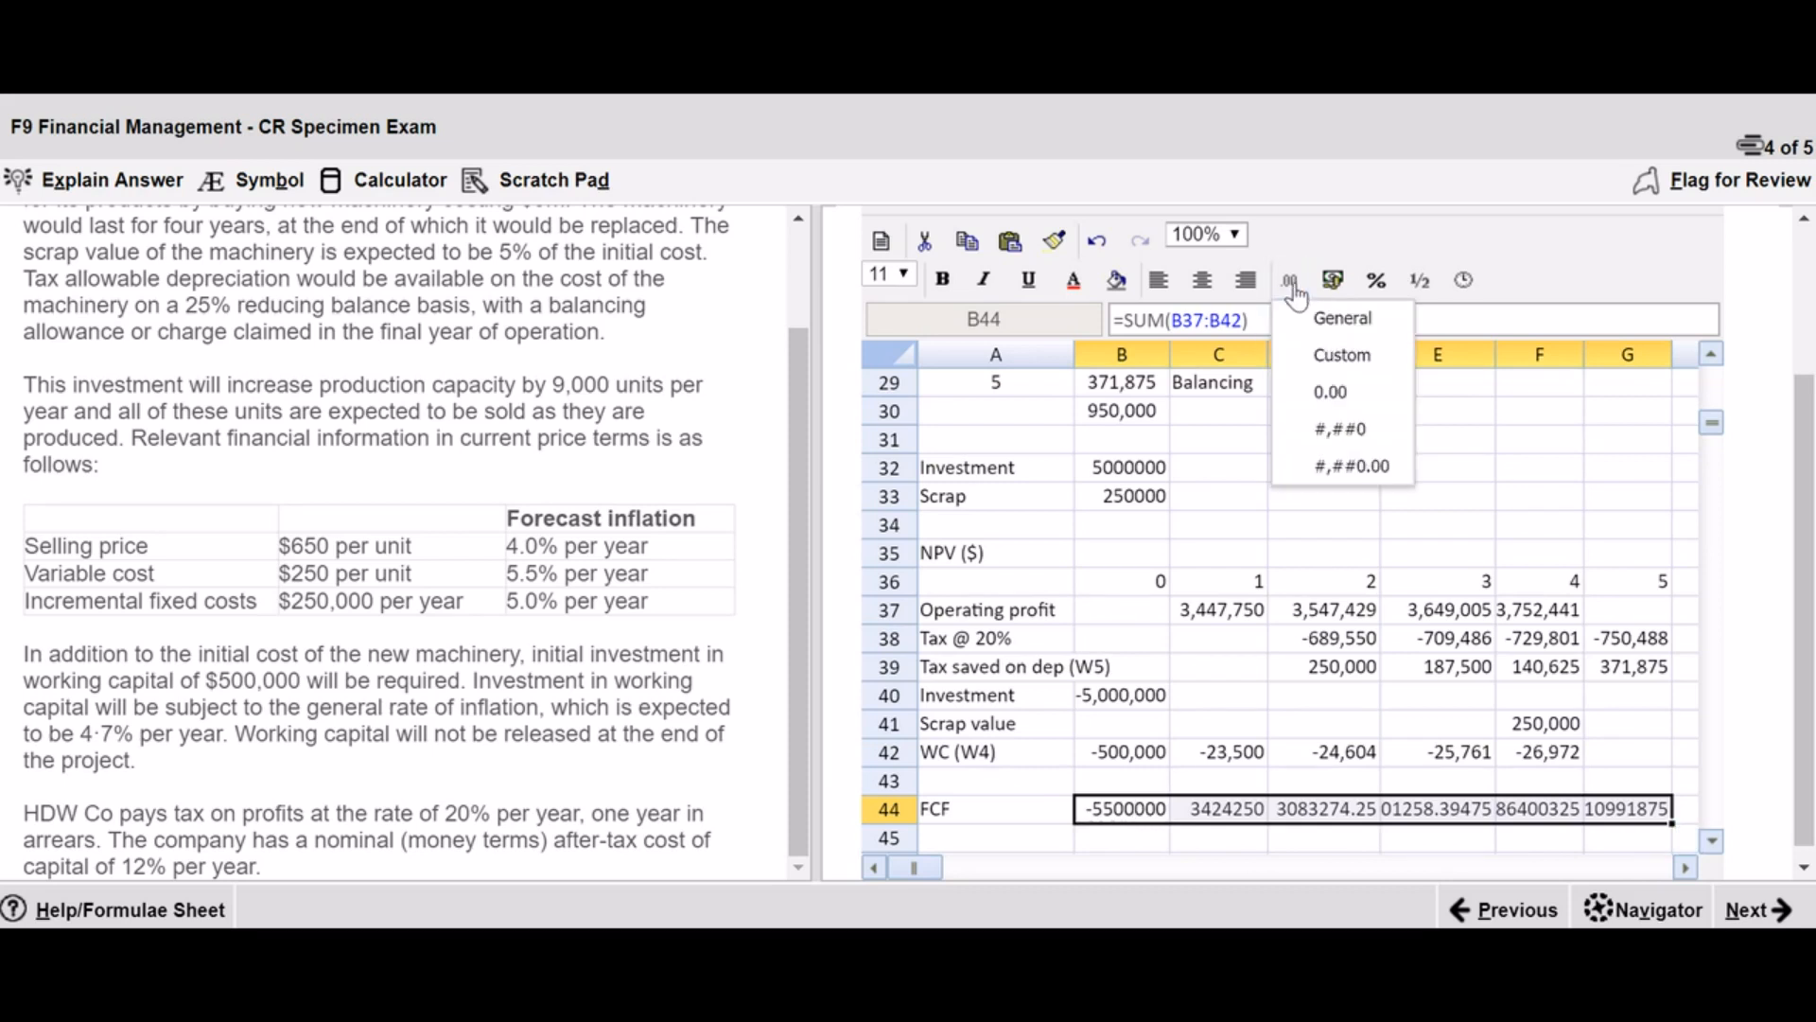
{"action": "left_click", "coordinate": [1342, 434]}
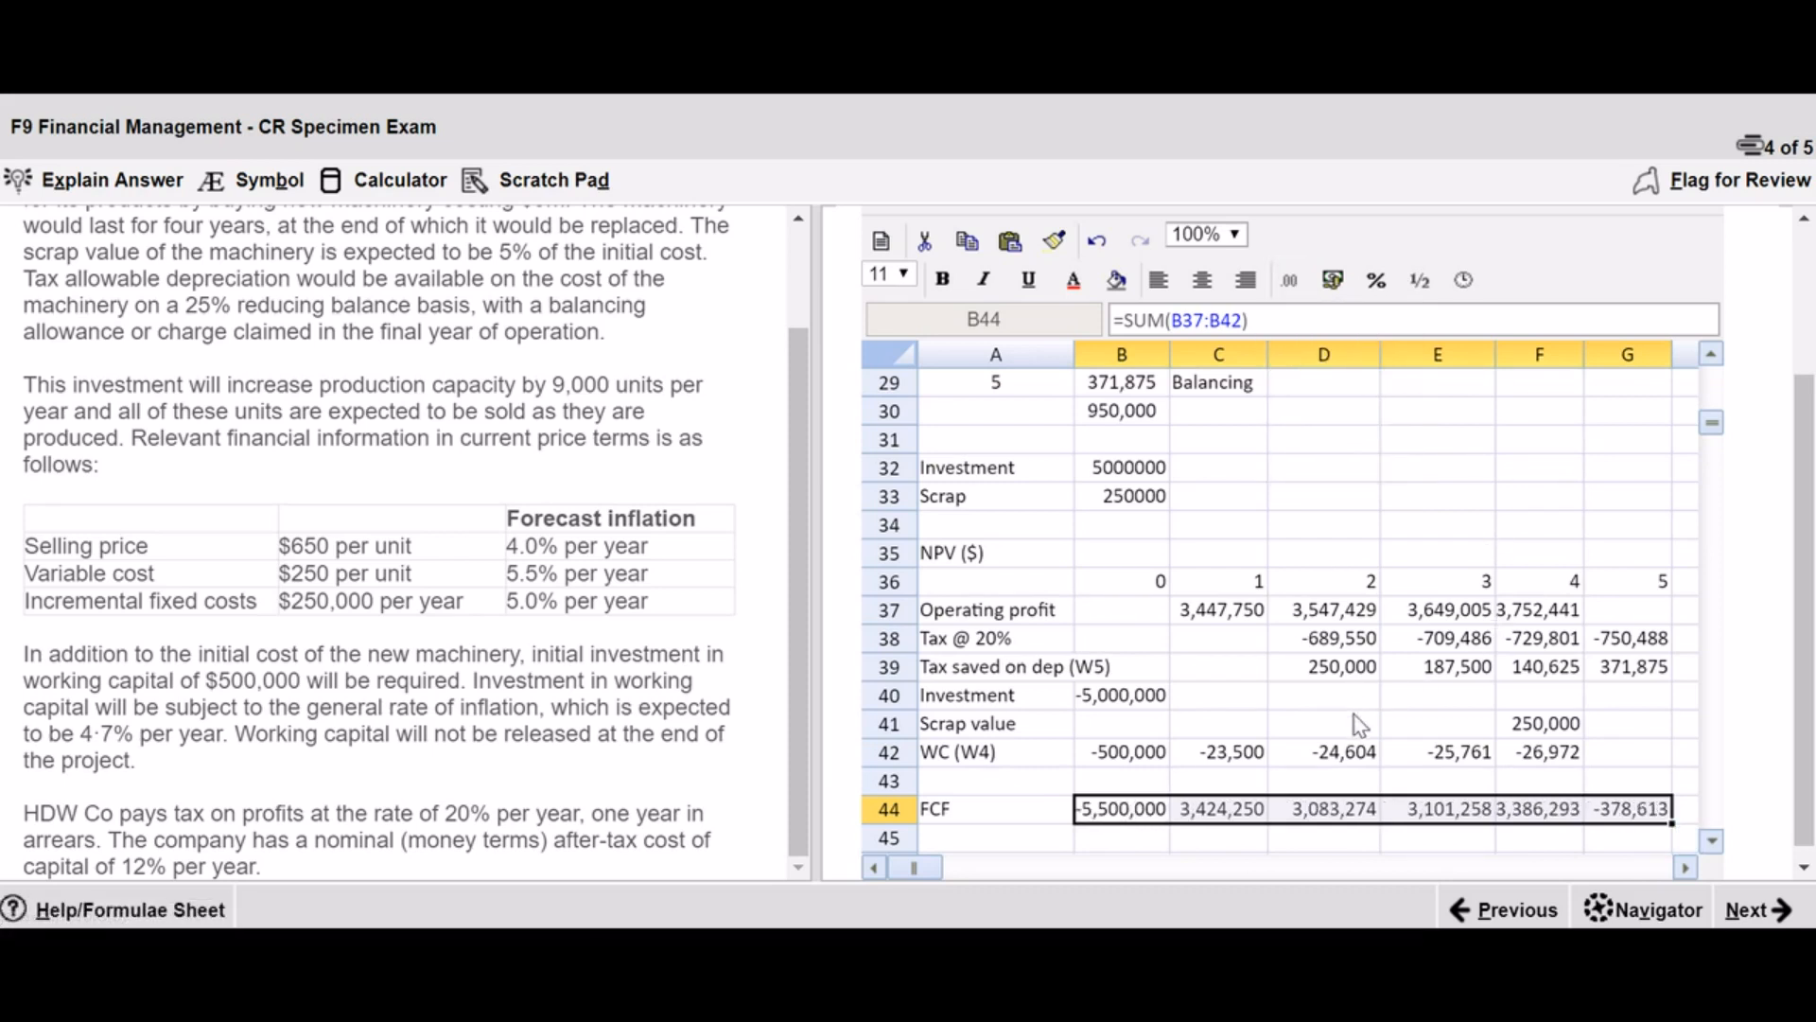
- Widen column F slightly and label A45 "DF @ 12%" under the FCF row
{"action": "left_click", "coordinate": [1225, 729]}
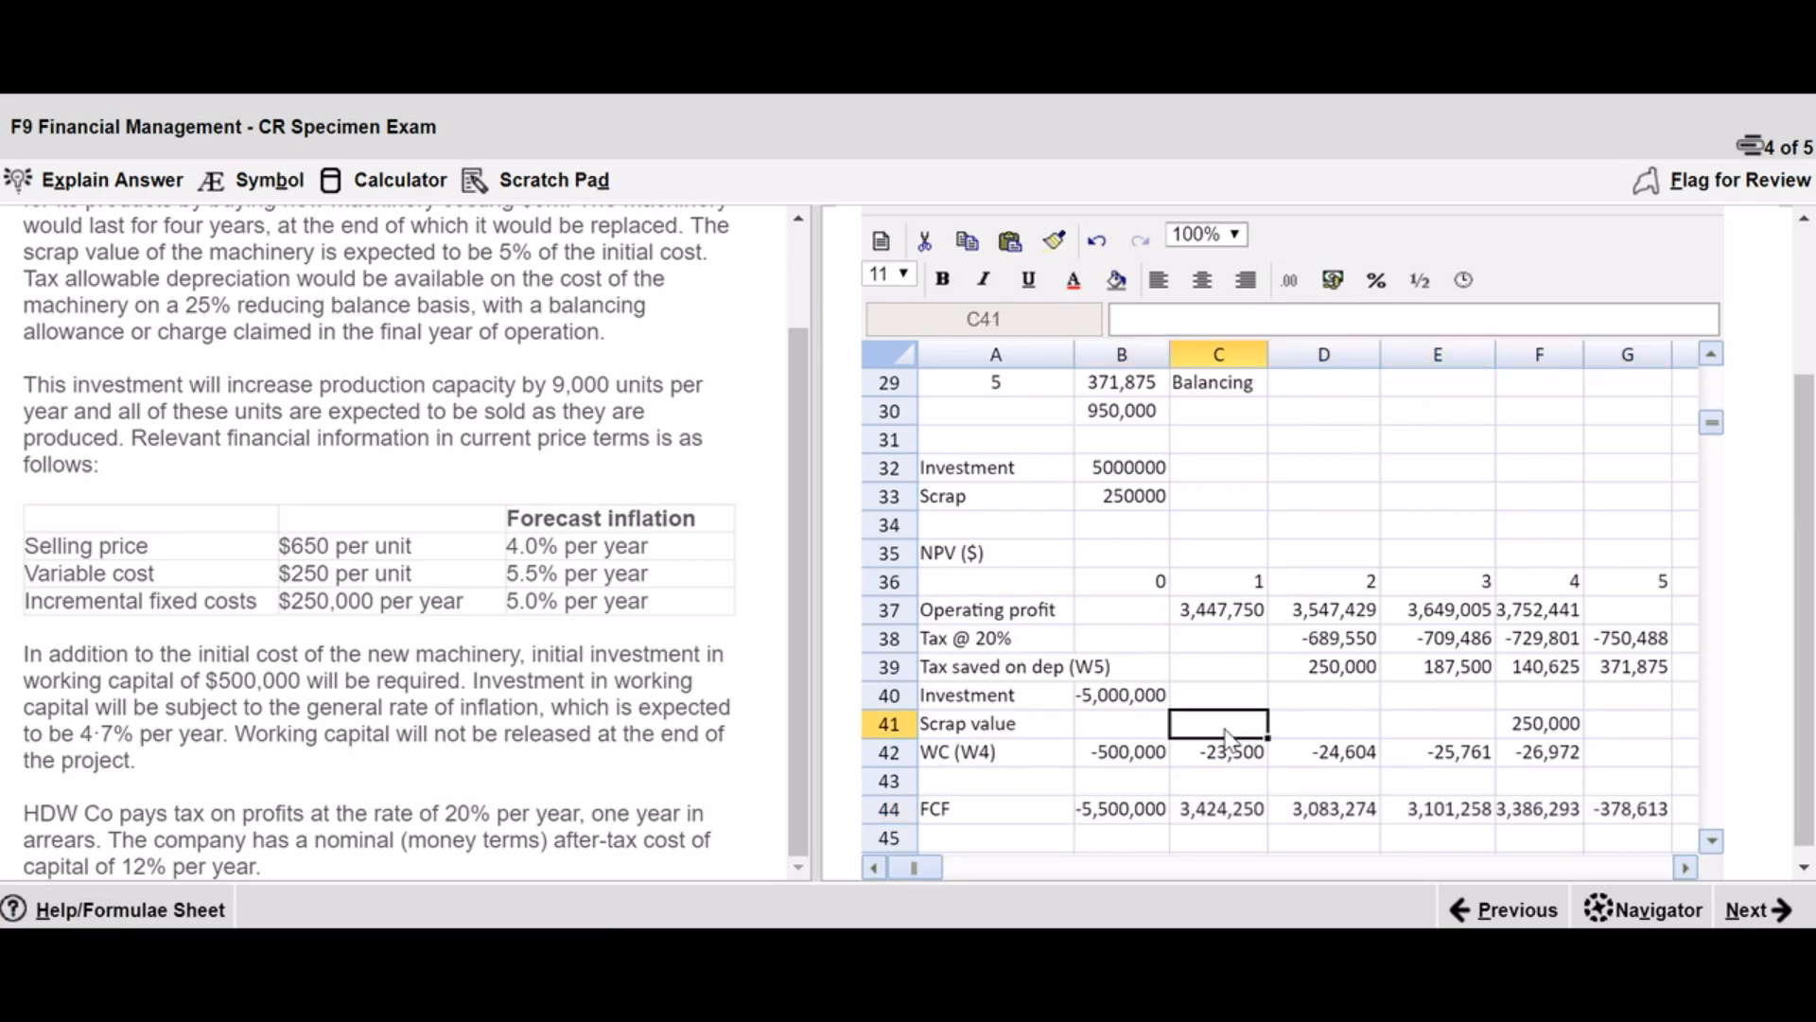
{"action": "left_click_drag", "start_coordinate": [1583, 355], "coordinate": [1592, 354]}
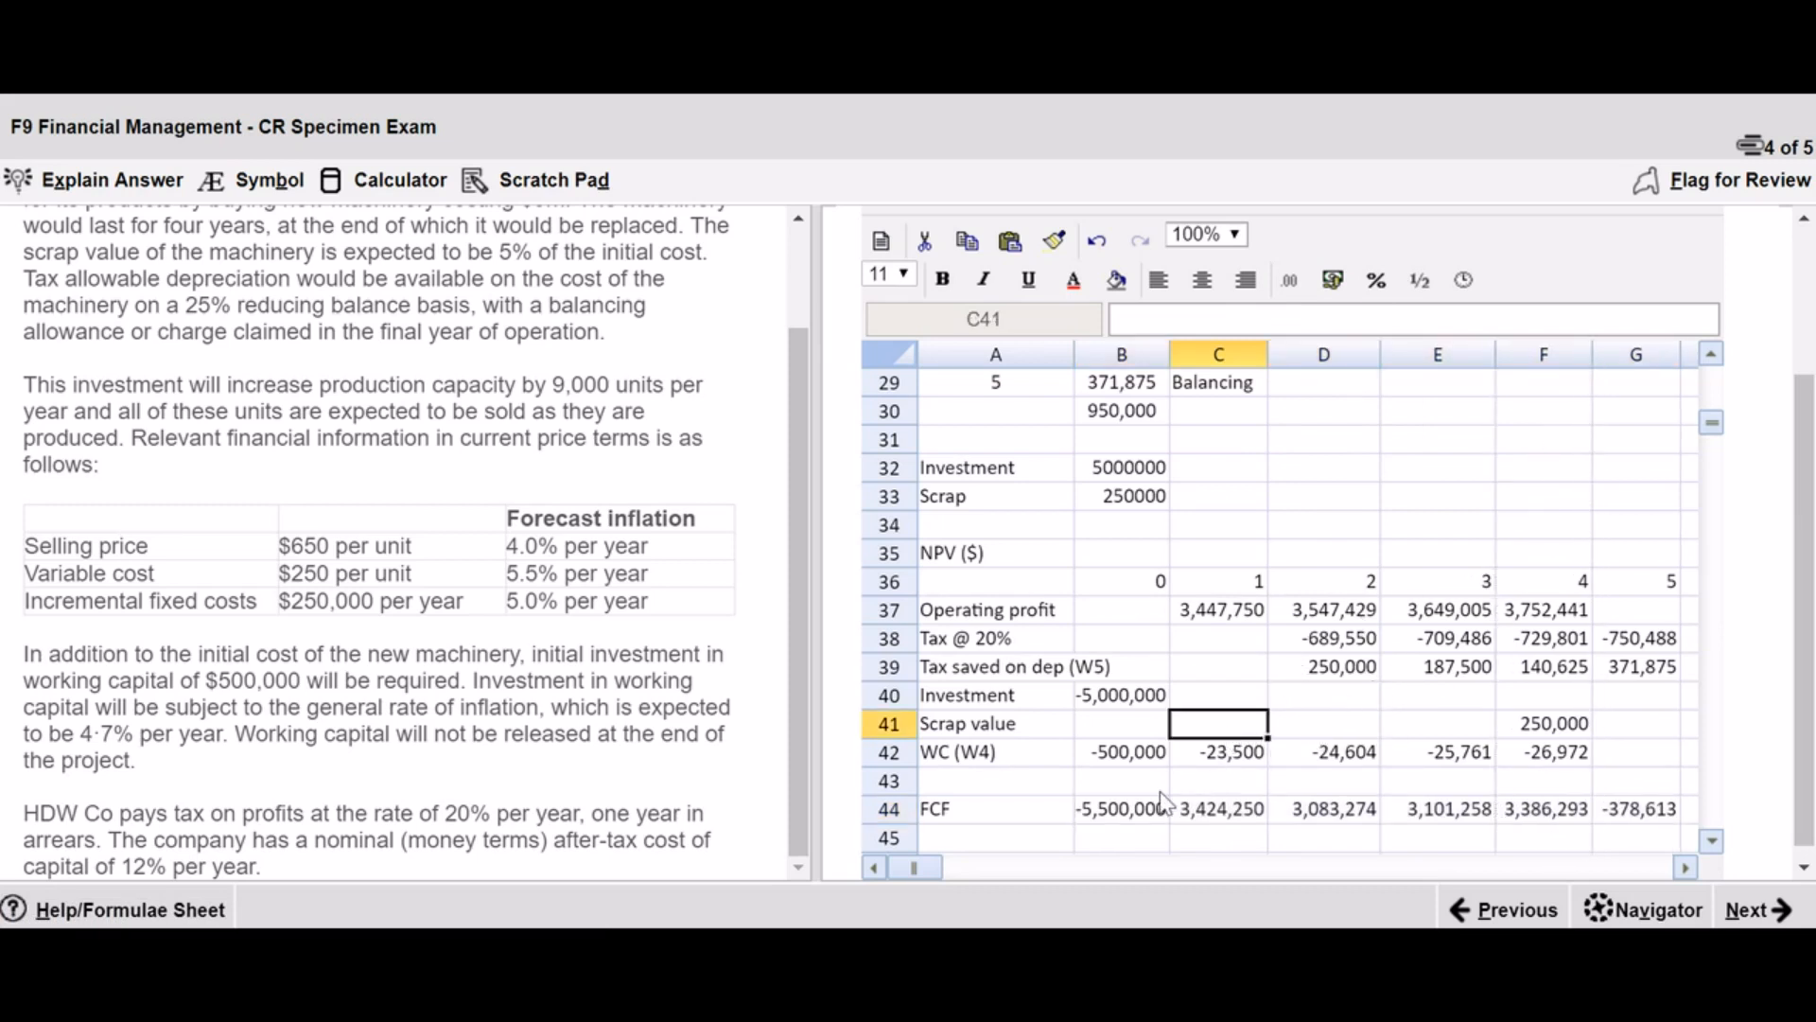
{"action": "left_click", "coordinate": [1011, 839]}
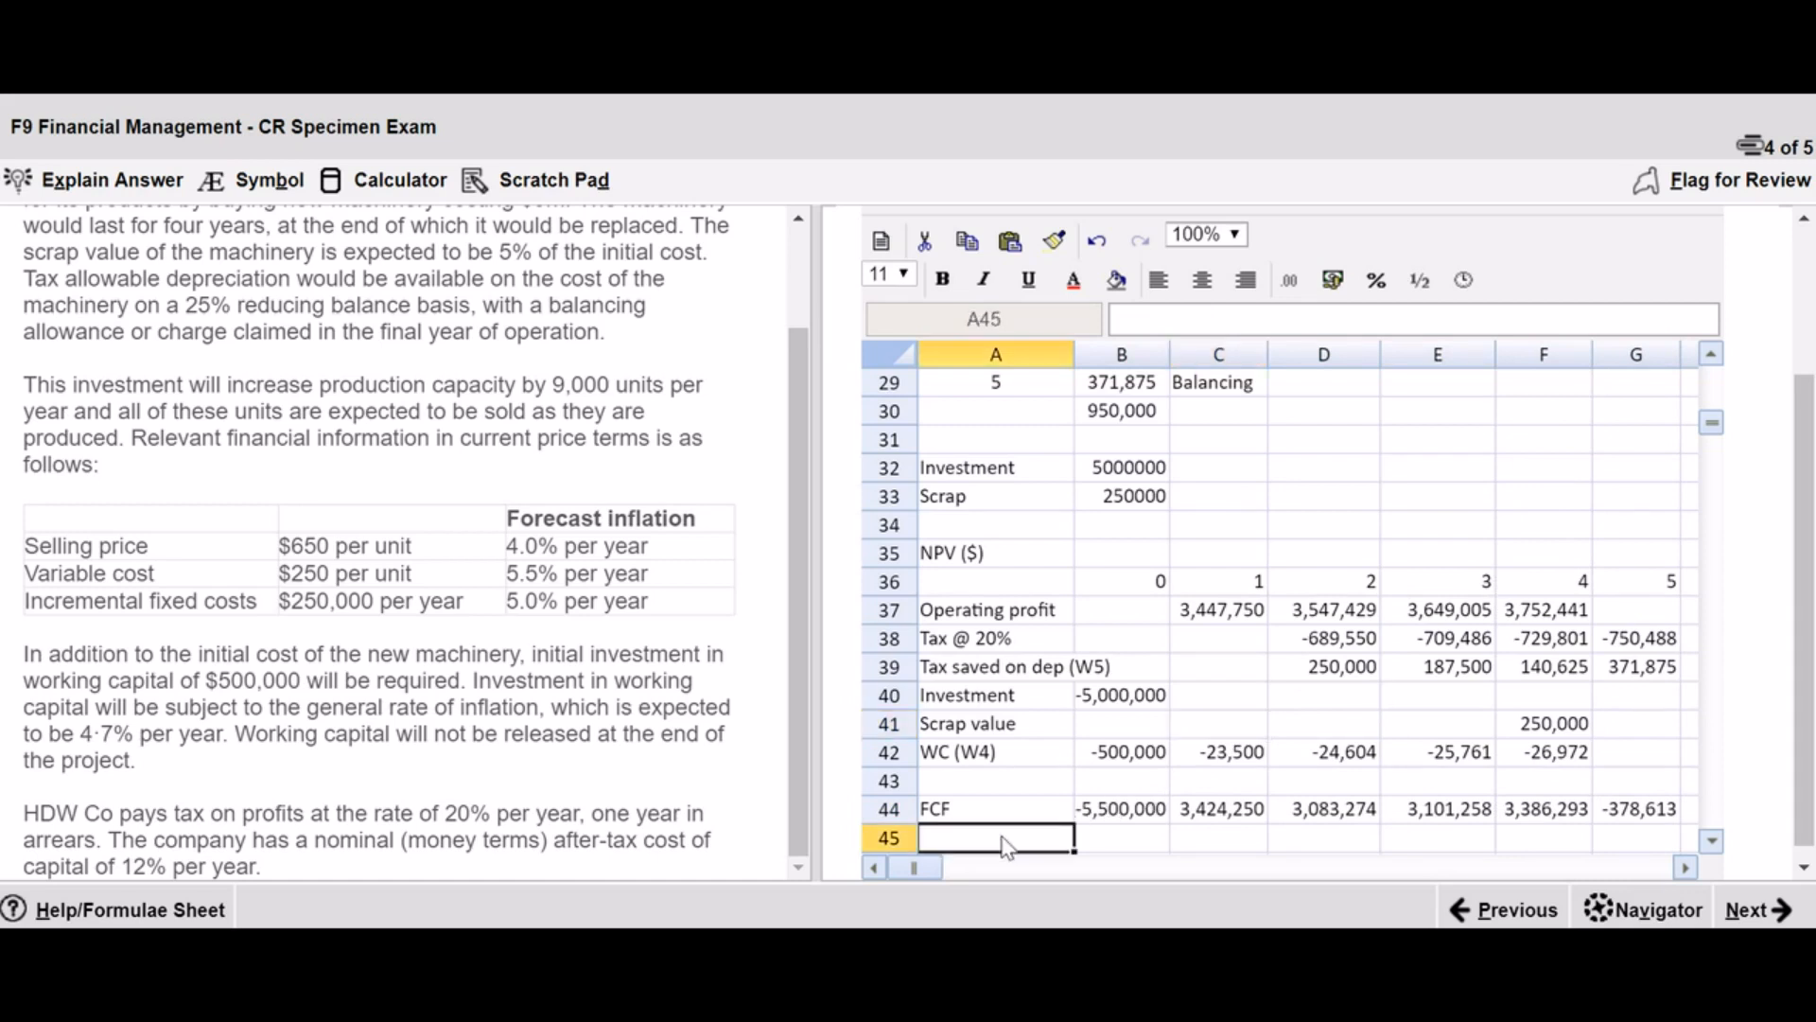
{"action": "left_click", "coordinate": [1712, 841]}
{"action": "left_click", "coordinate": [1712, 841]}
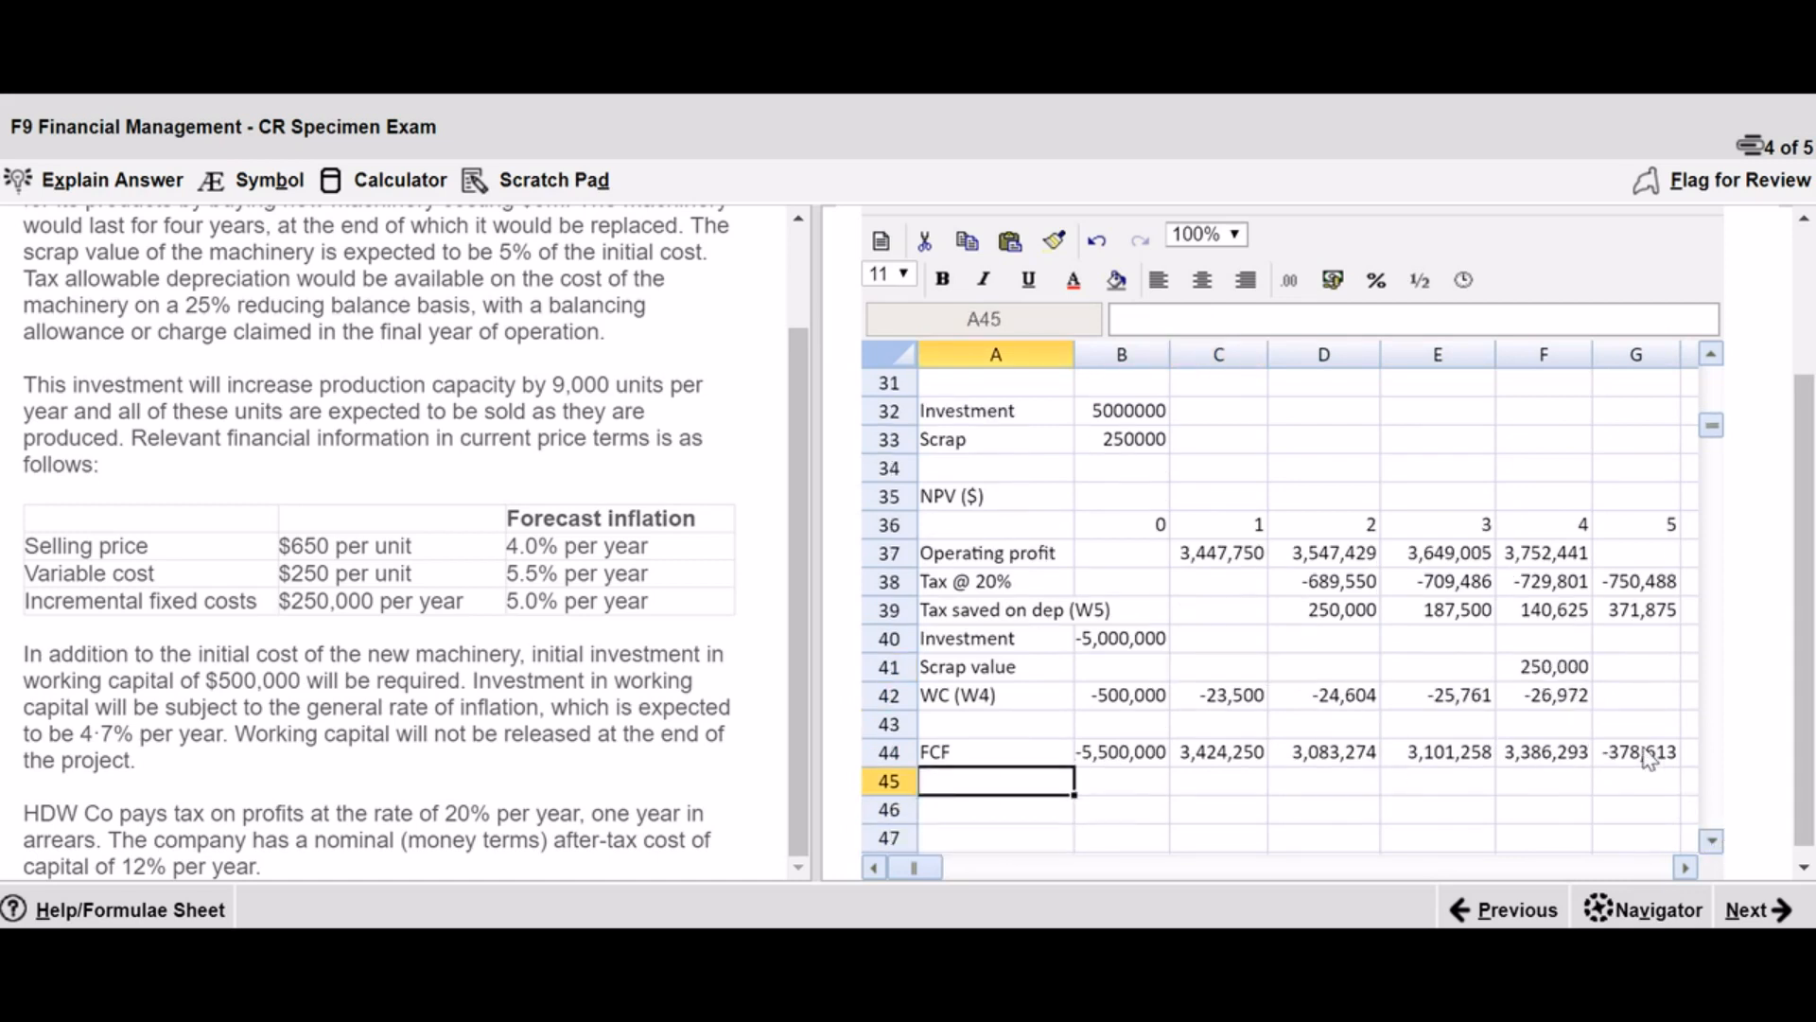
{"action": "type", "text": "DF @ 12%"}
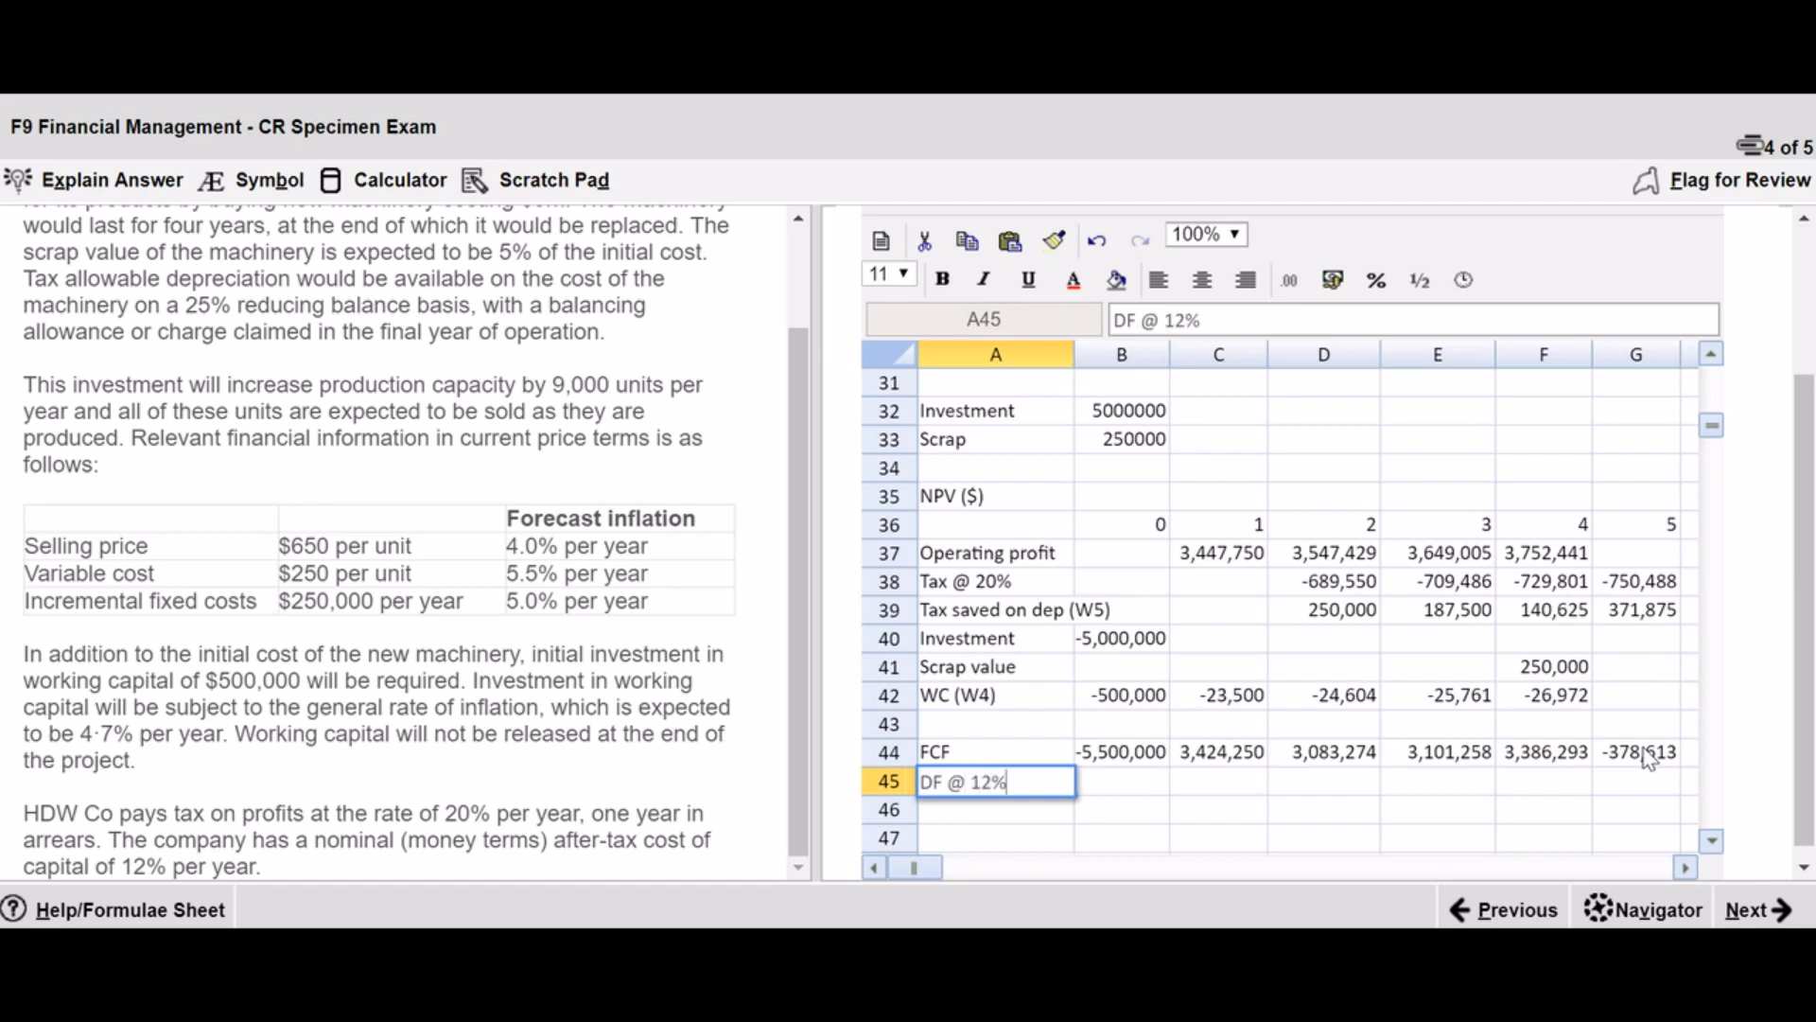
{"action": "key", "text": "Tab"}
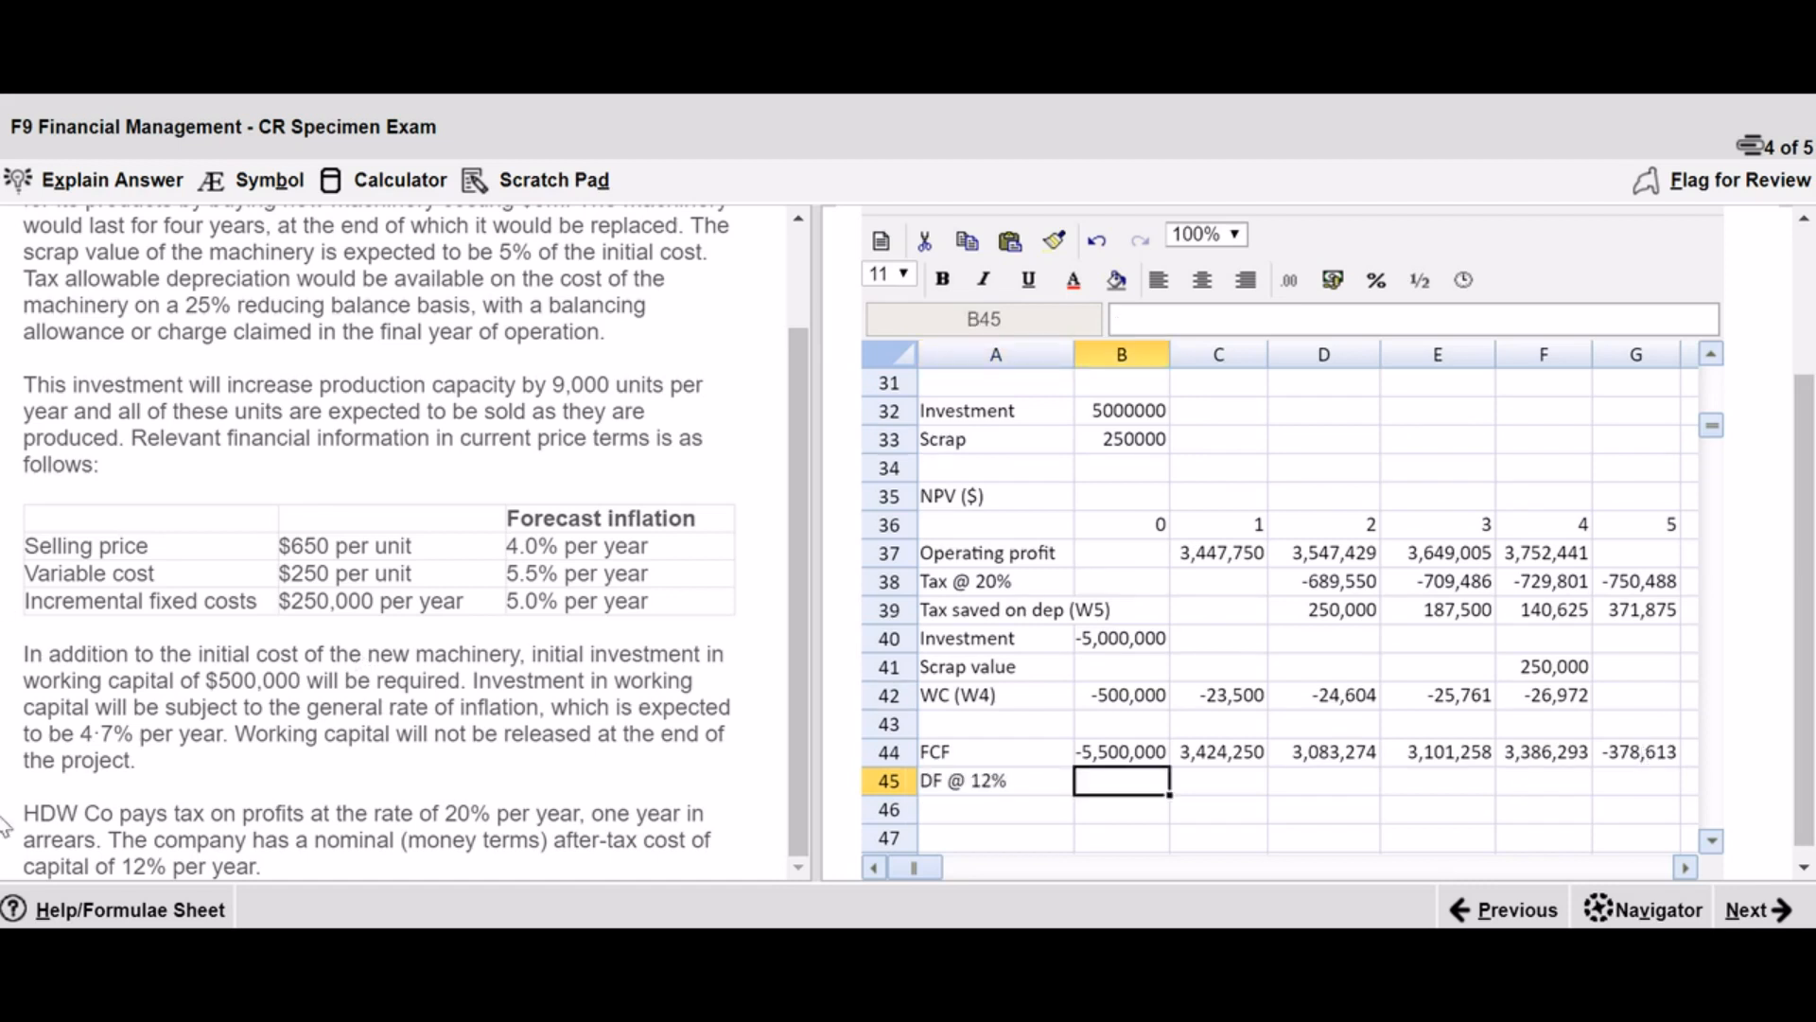
- Look up the 12% column of the Present Value Table in the formulae sheet, shrinking its window to uncover row 45
{"action": "left_click", "coordinate": [143, 908]}
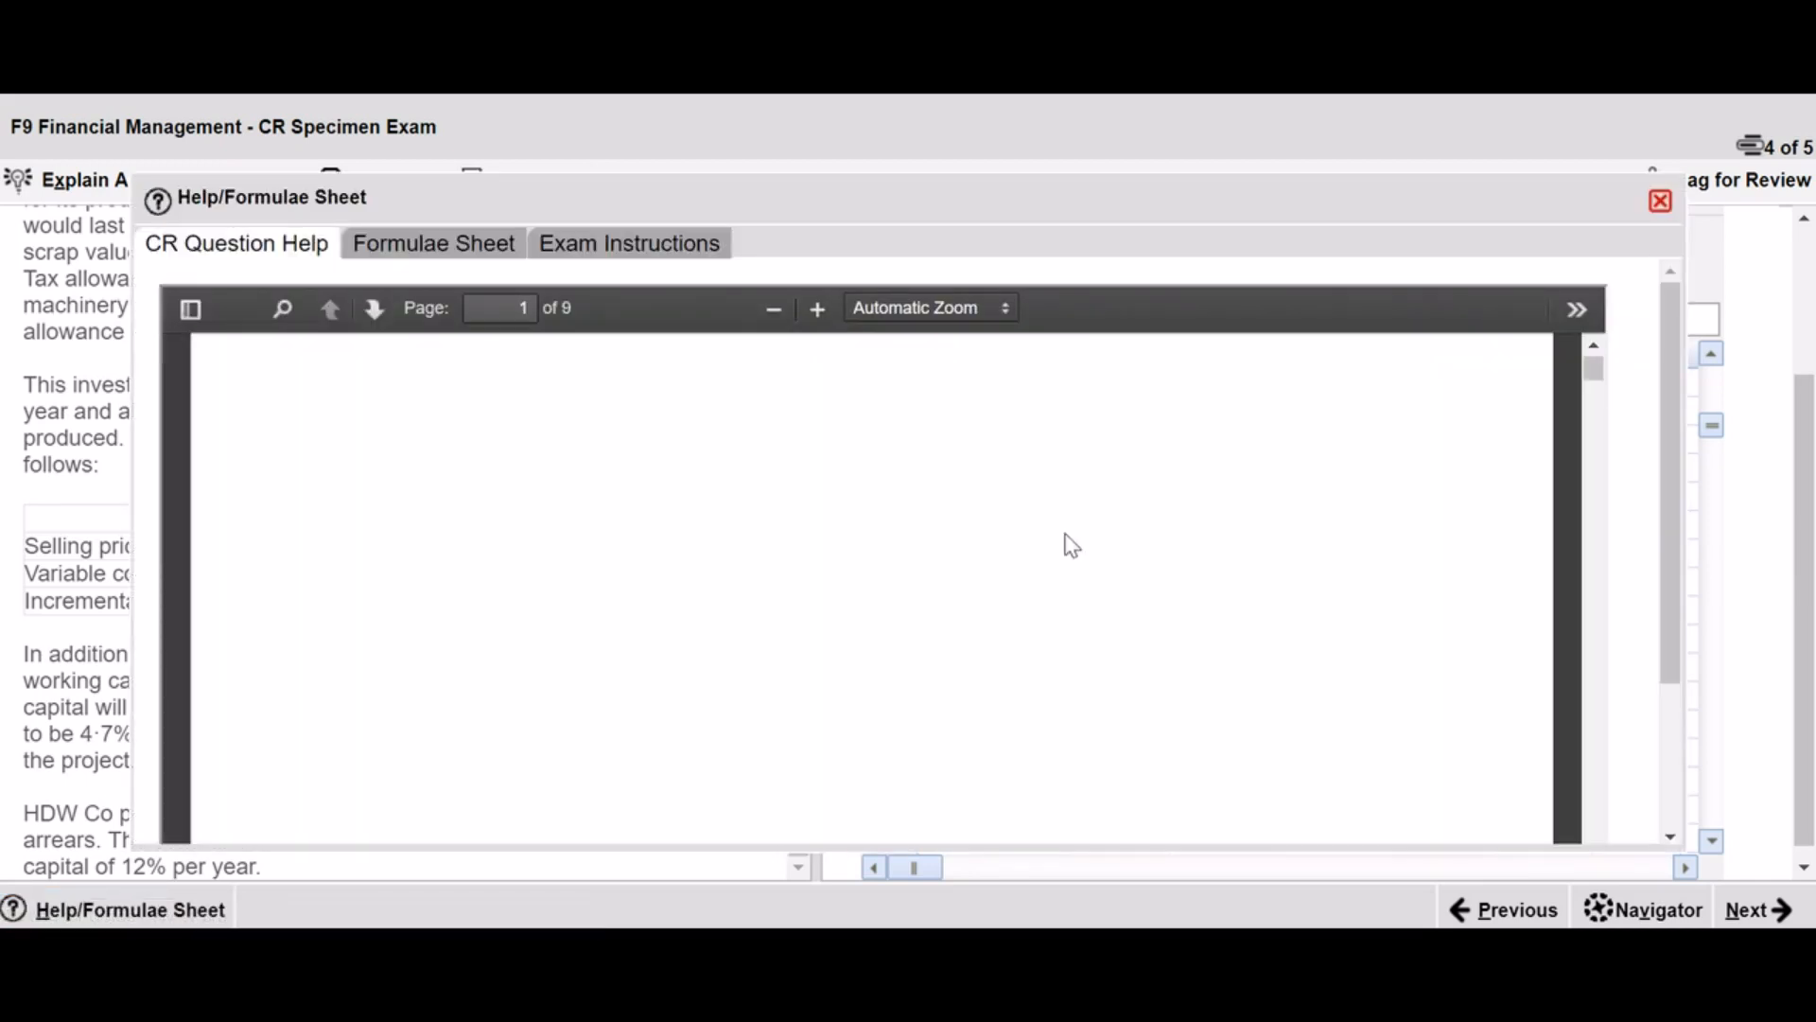
{"action": "left_click", "coordinate": [445, 248]}
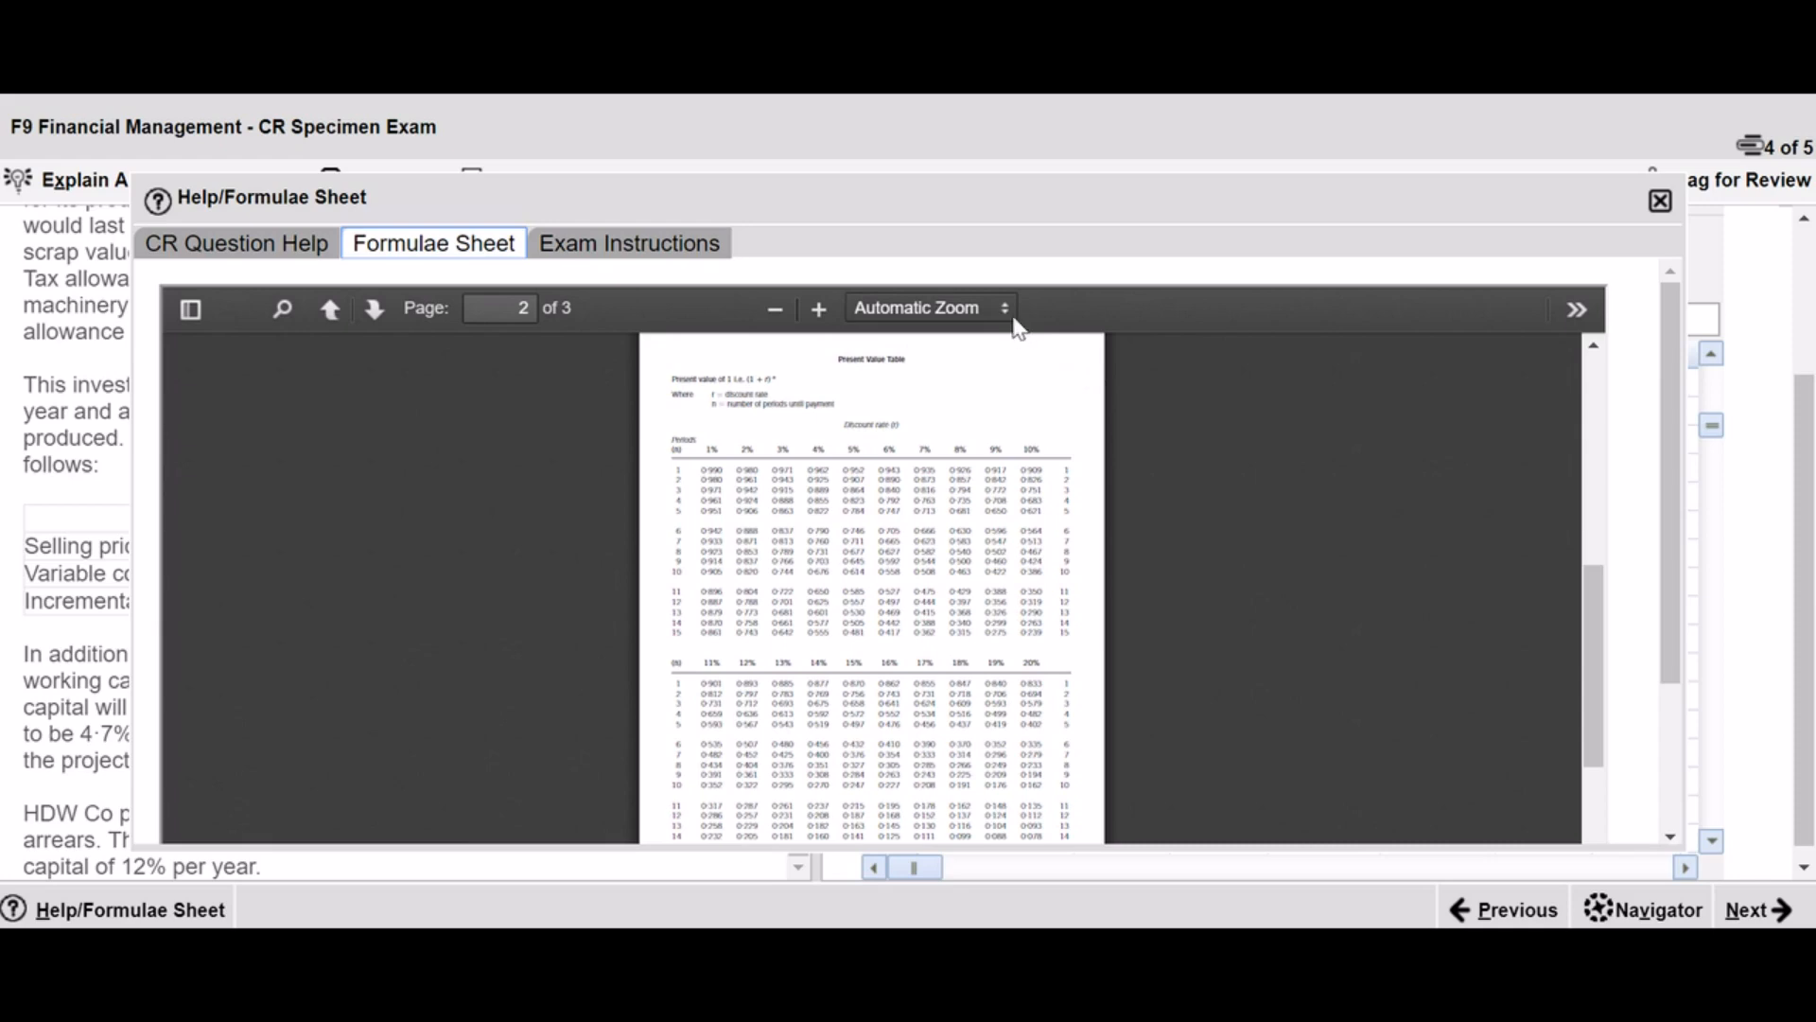
{"action": "left_click", "coordinate": [819, 310]}
{"action": "left_click", "coordinate": [819, 310]}
{"action": "left_click", "coordinate": [820, 310]}
{"action": "left_click", "coordinate": [819, 310]}
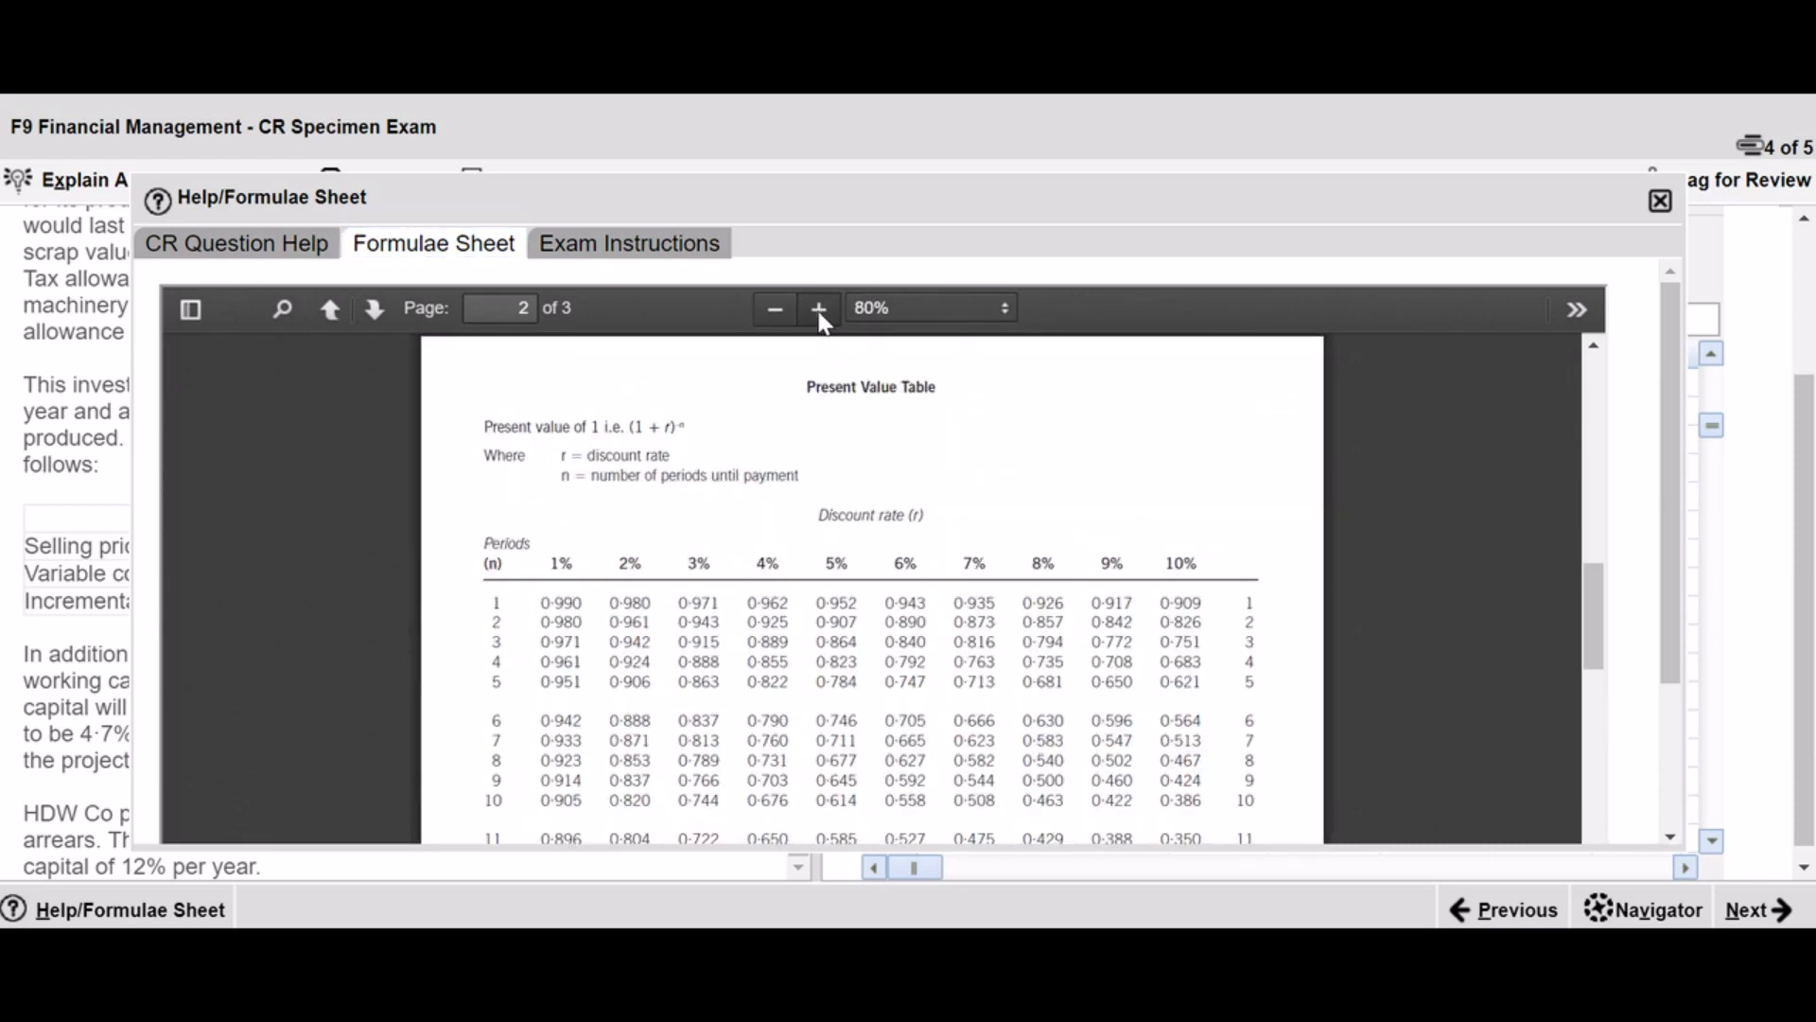
{"action": "left_click", "coordinate": [820, 311]}
{"action": "scroll", "coordinate": [1007, 556], "scroll_direction": "down", "scroll_amount": 5}
{"action": "scroll", "coordinate": [1006, 556], "scroll_direction": "up", "scroll_amount": 4}
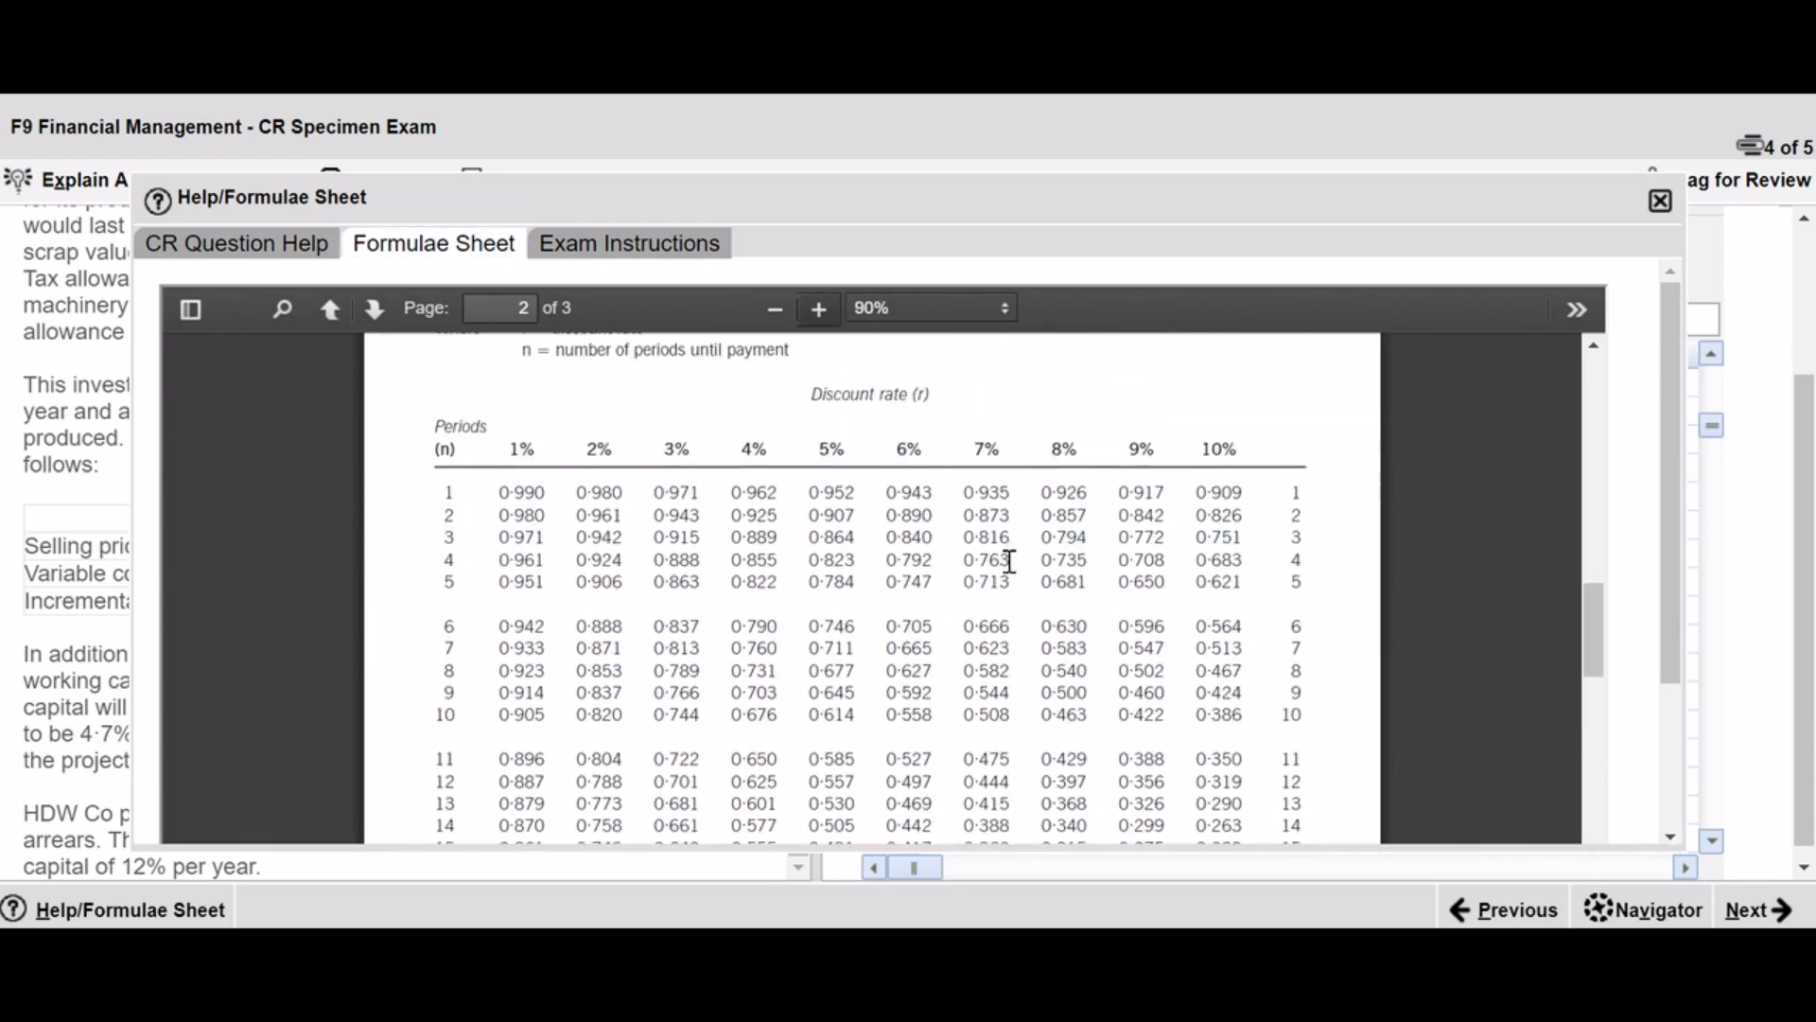
{"action": "scroll", "coordinate": [1010, 561], "scroll_direction": "down", "scroll_amount": 3}
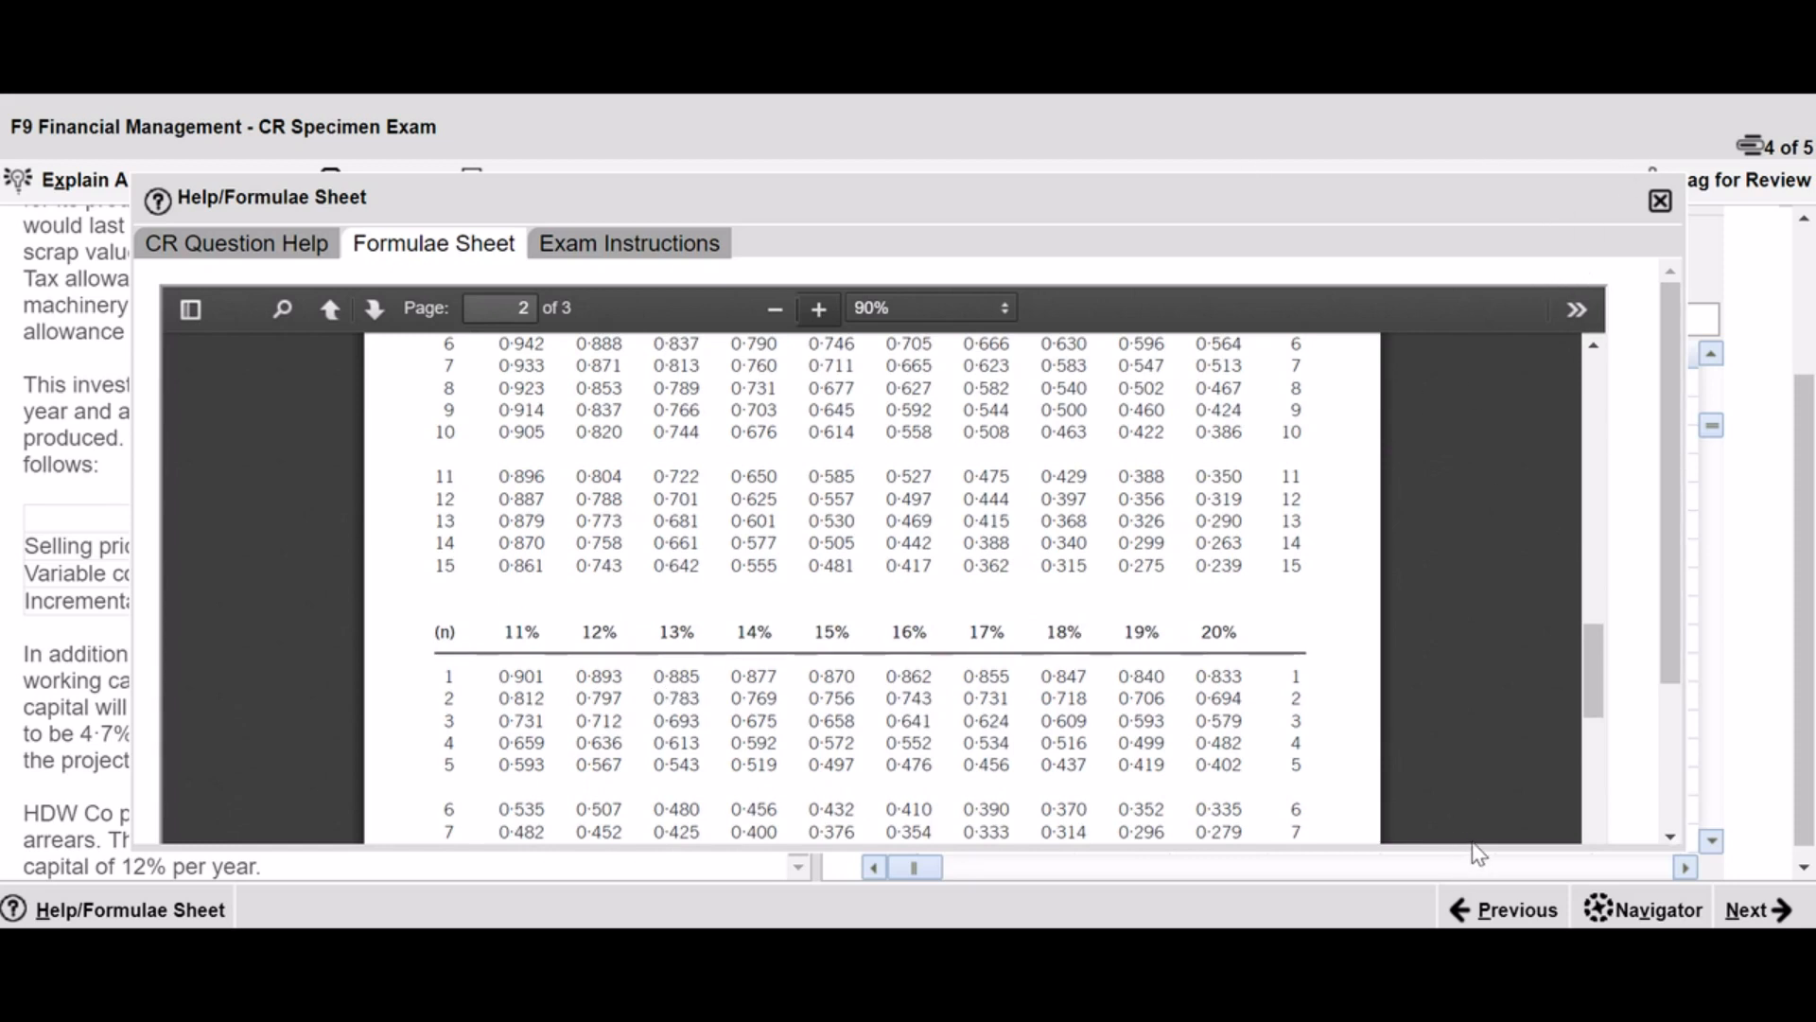
{"action": "left_click_drag", "start_coordinate": [1474, 852], "coordinate": [1457, 659]}
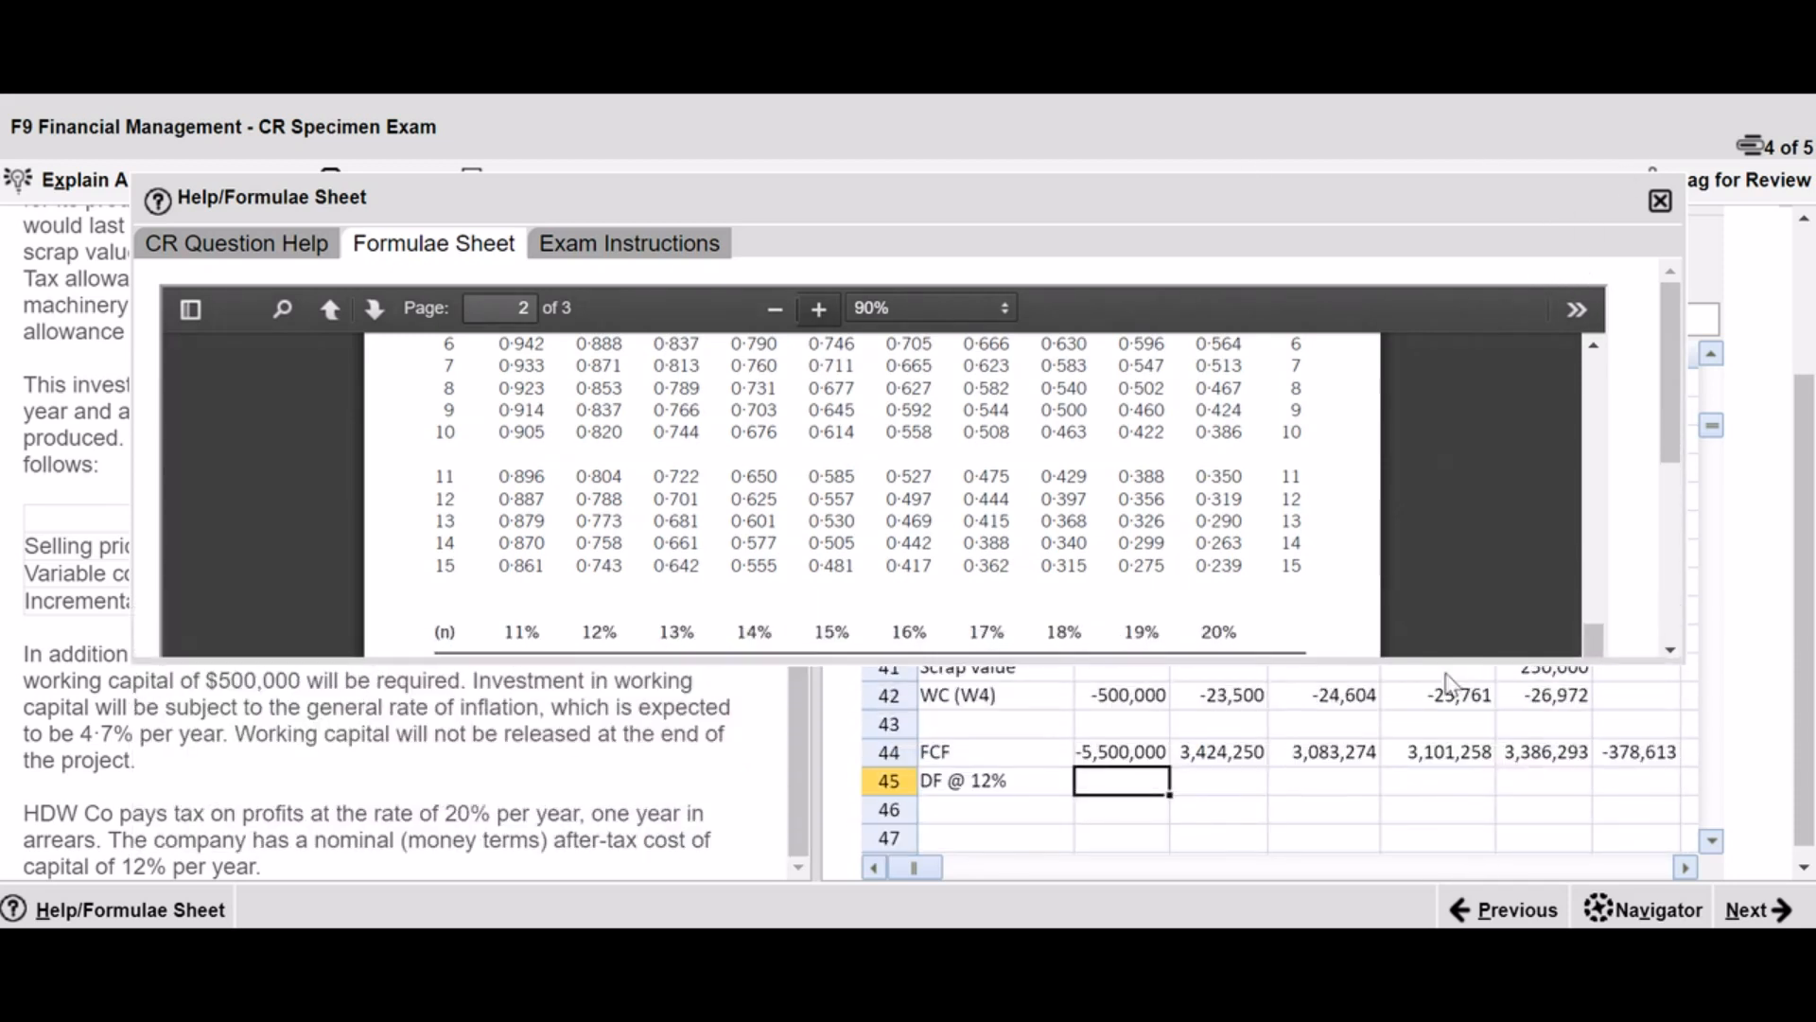
- Enter the year 0 to 2 discount factors 1, 0.893 and 0.797 in B45:D45, reading them from the 12% column
{"action": "type", "text": "1"}
{"action": "key", "text": "Tab"}
{"action": "type", "text": "0"}
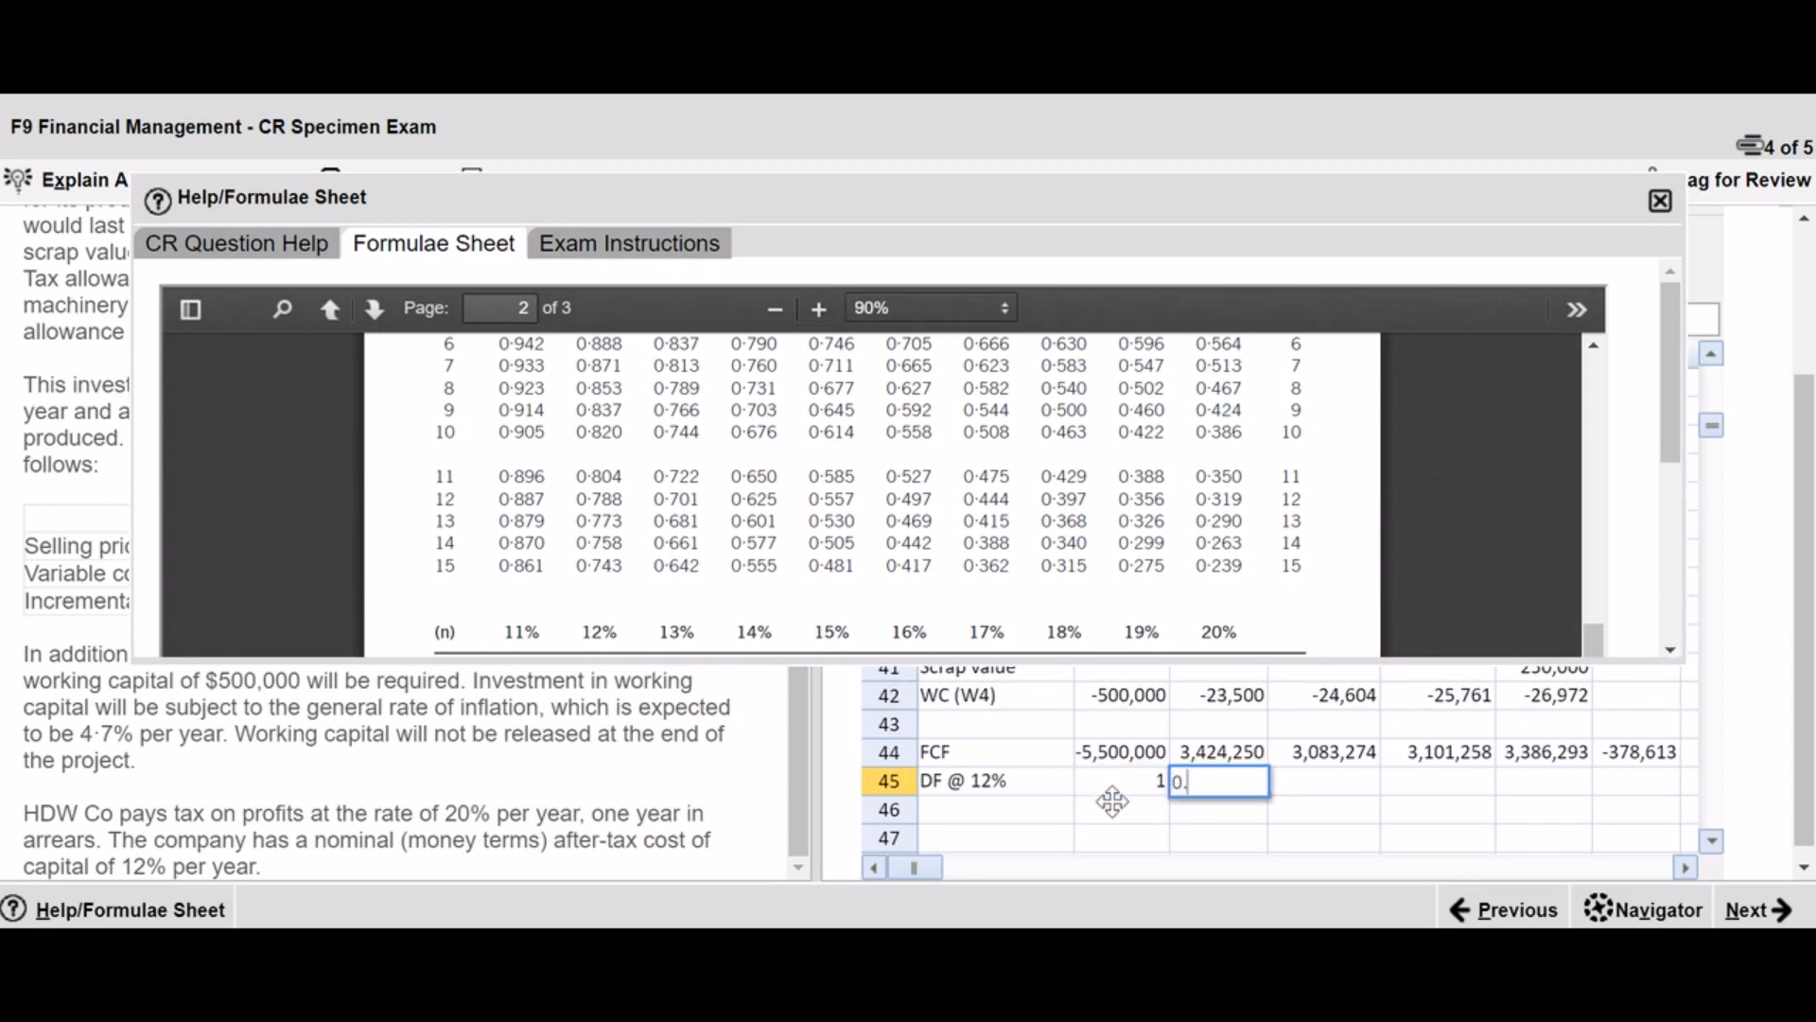
{"action": "key", "text": "Tab"}
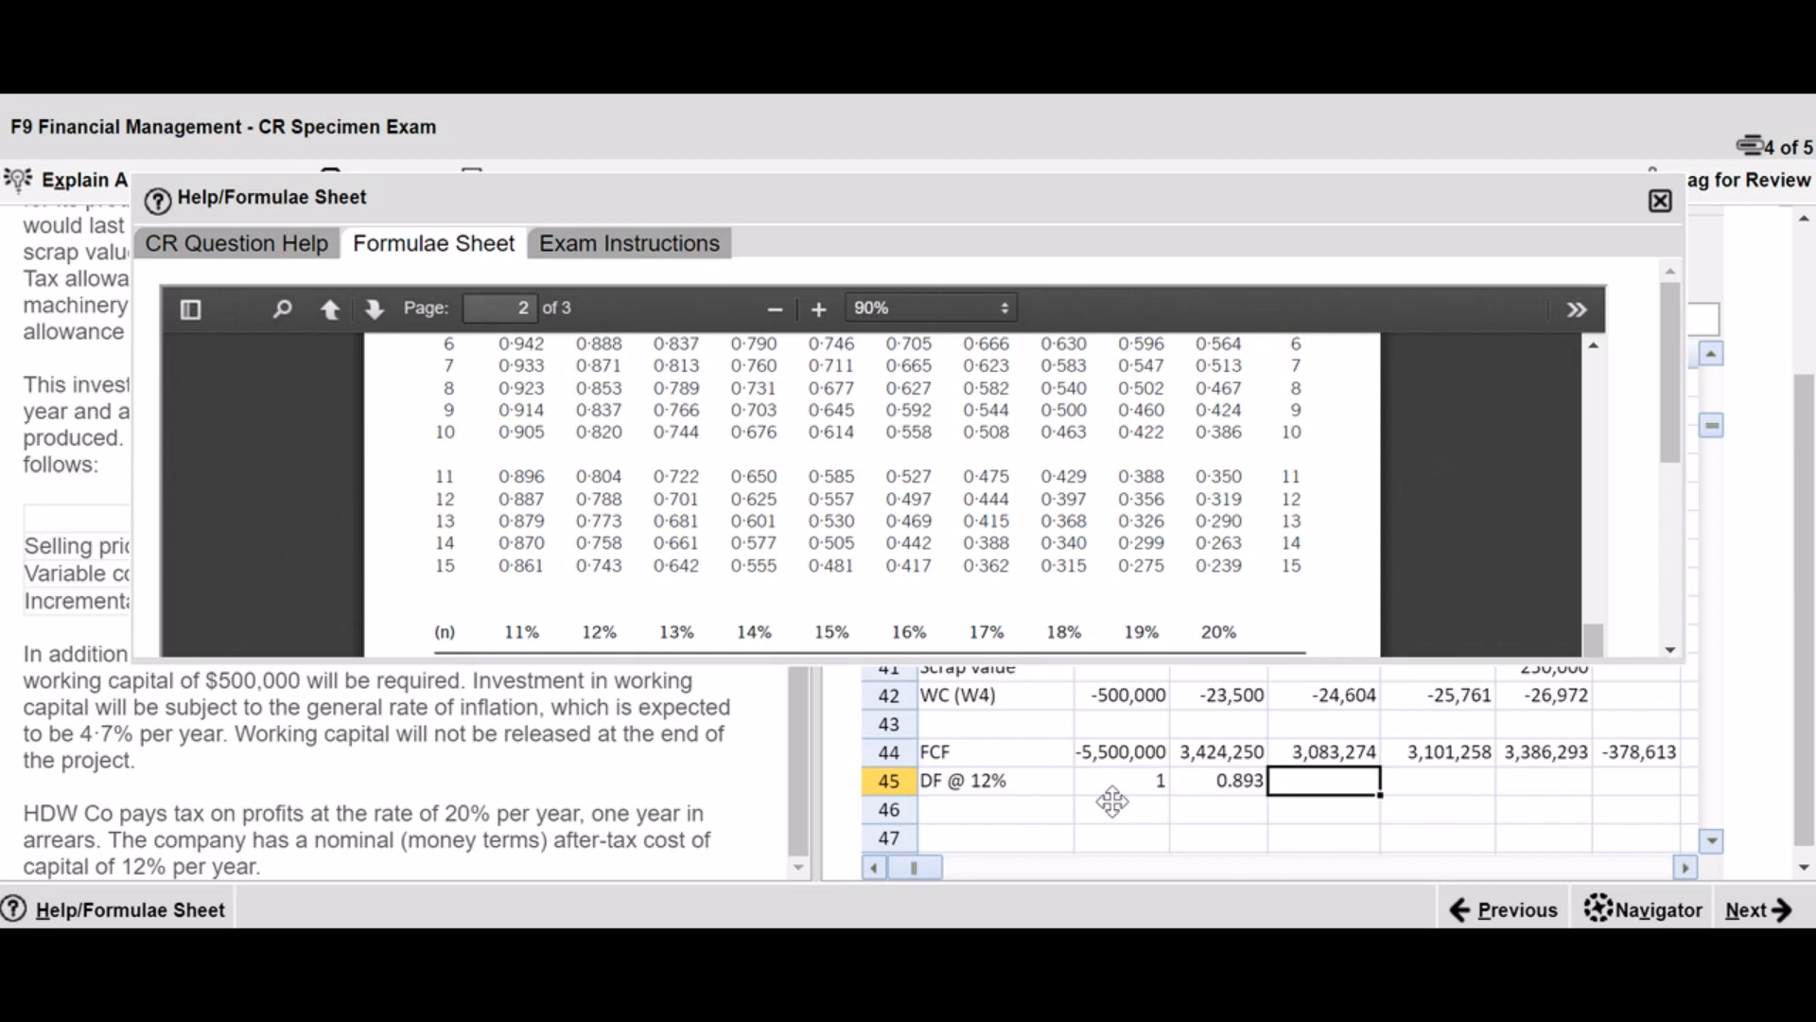
{"action": "scroll", "coordinate": [1192, 596], "scroll_direction": "down", "scroll_amount": 3}
{"action": "type", "text": "0"}
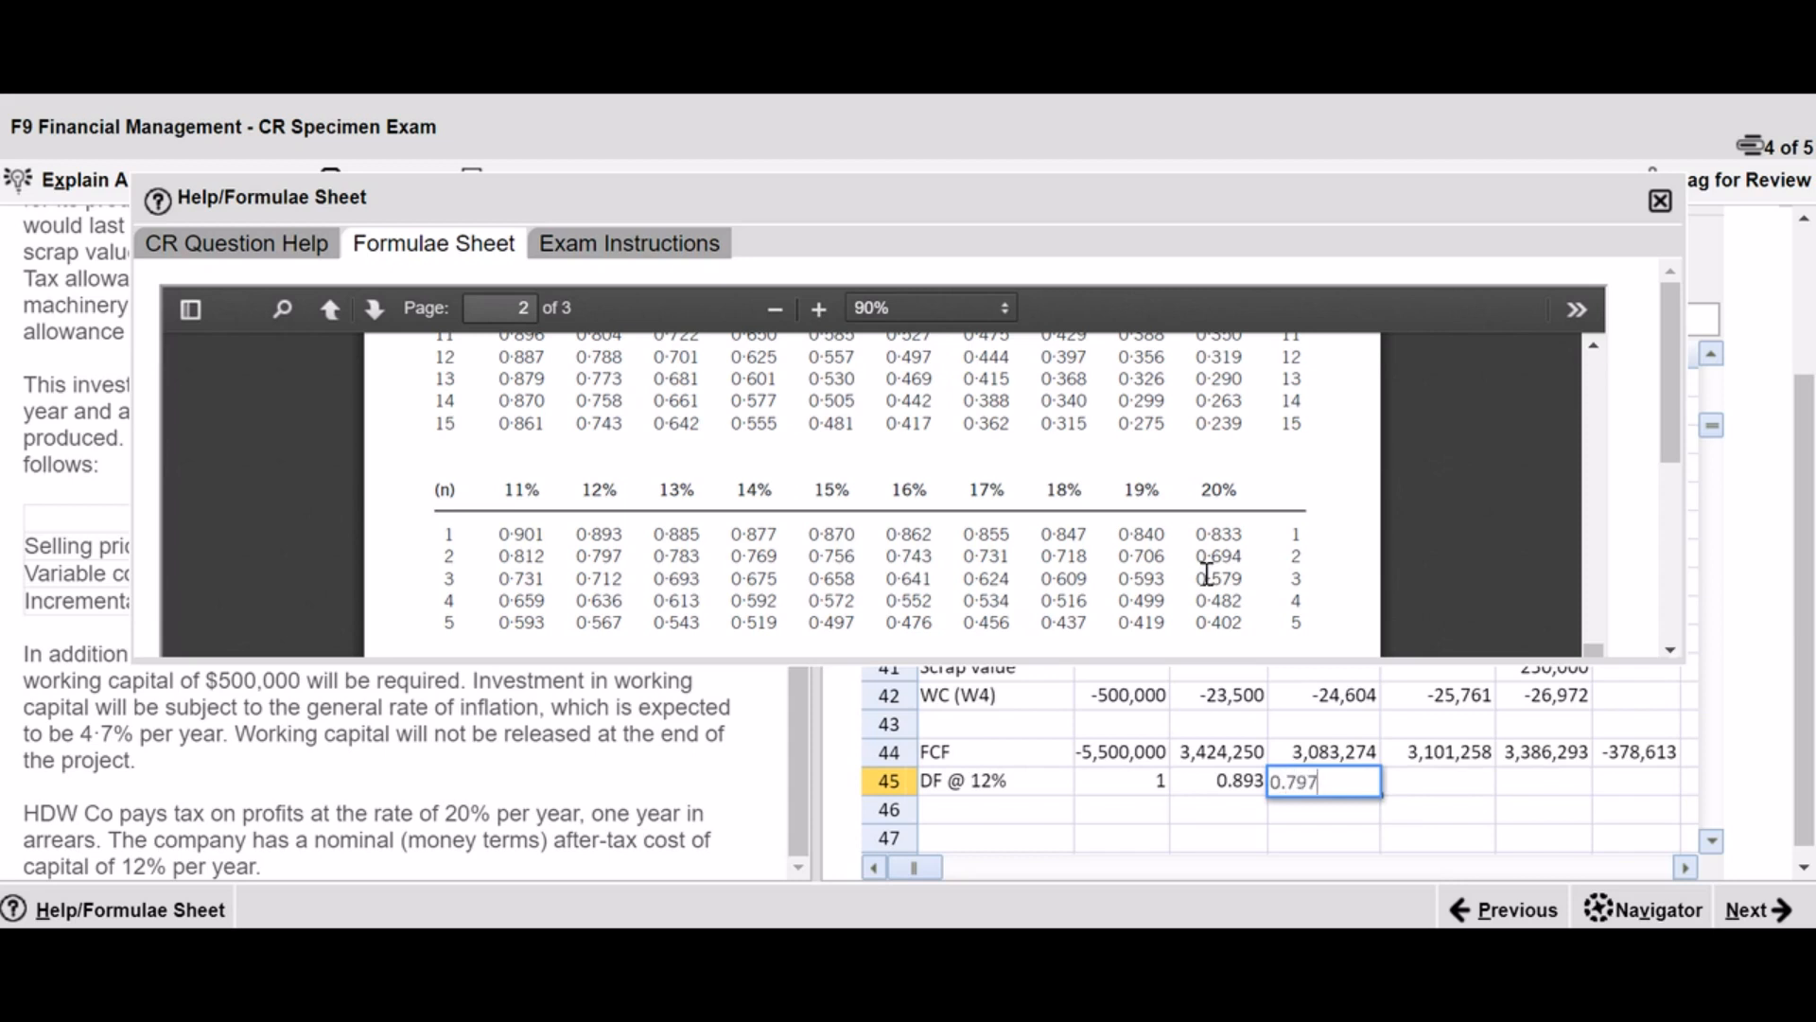
{"action": "type", "text": ".797"}
{"action": "key", "text": "Tab"}
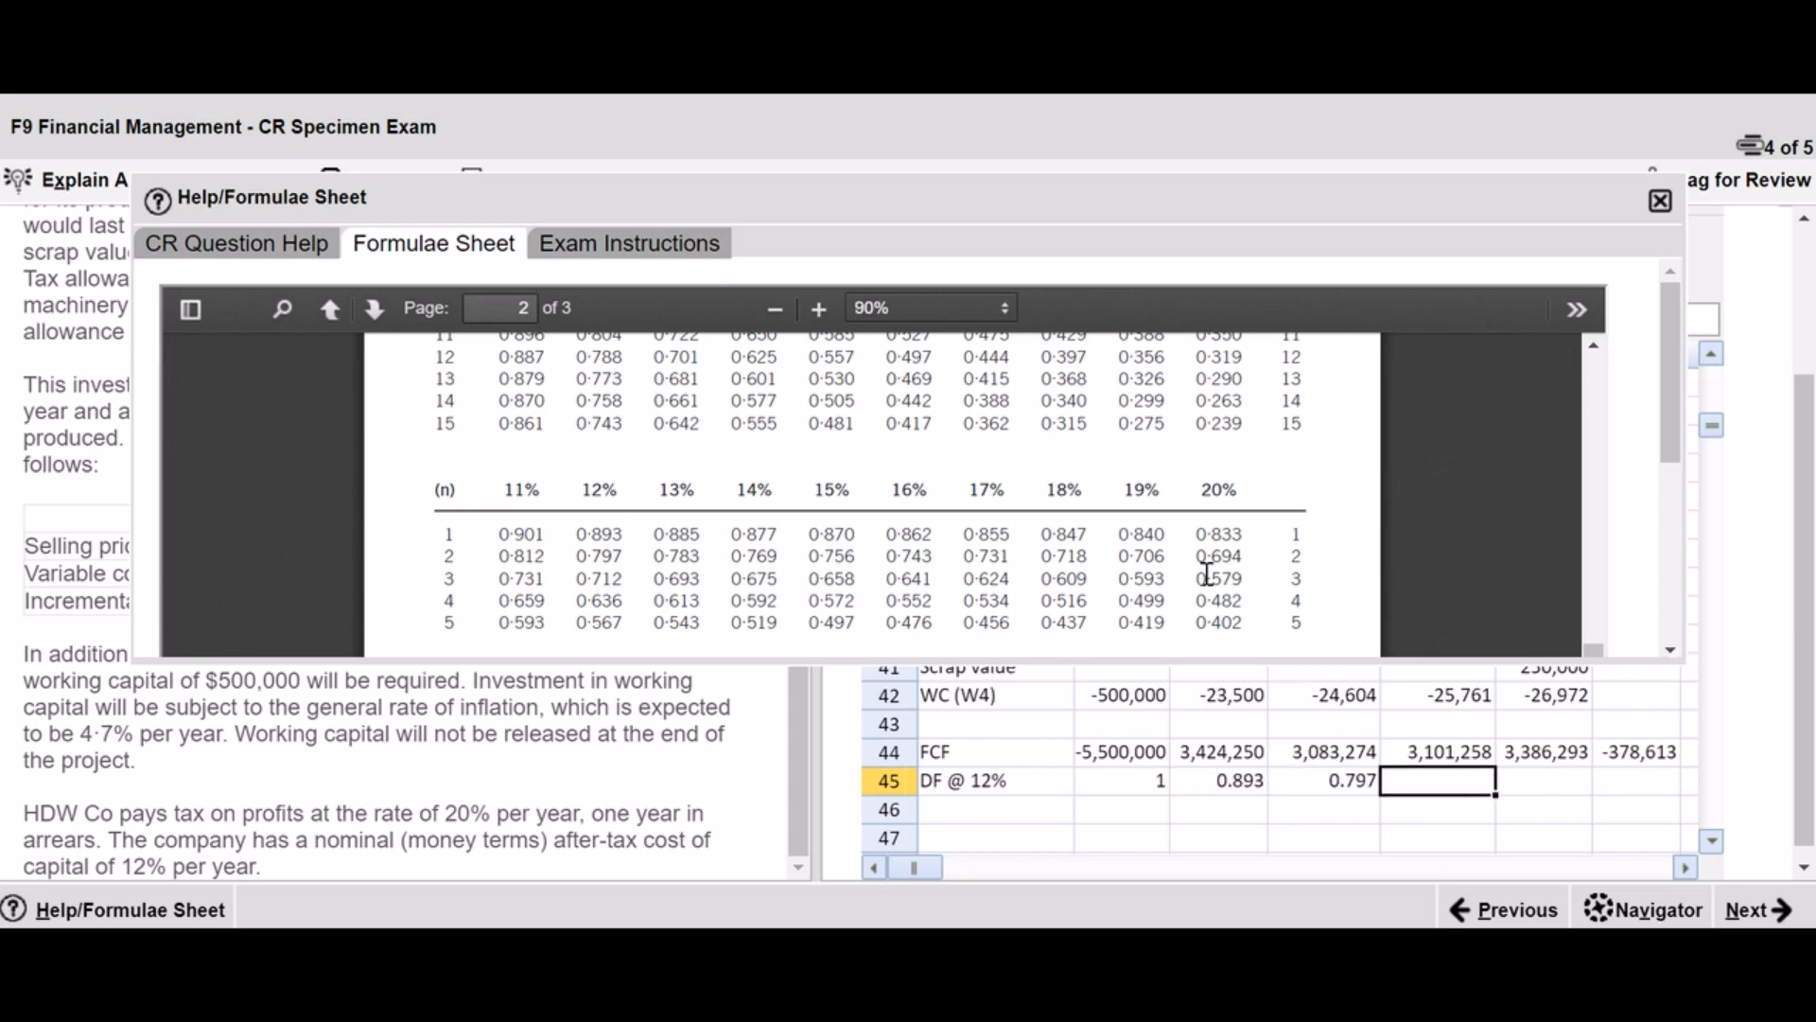
- Enter the year 3 to 5 discount factors 0.712, 0.636 and 0.567 in E45:G45
{"action": "type", "text": "0.71"}
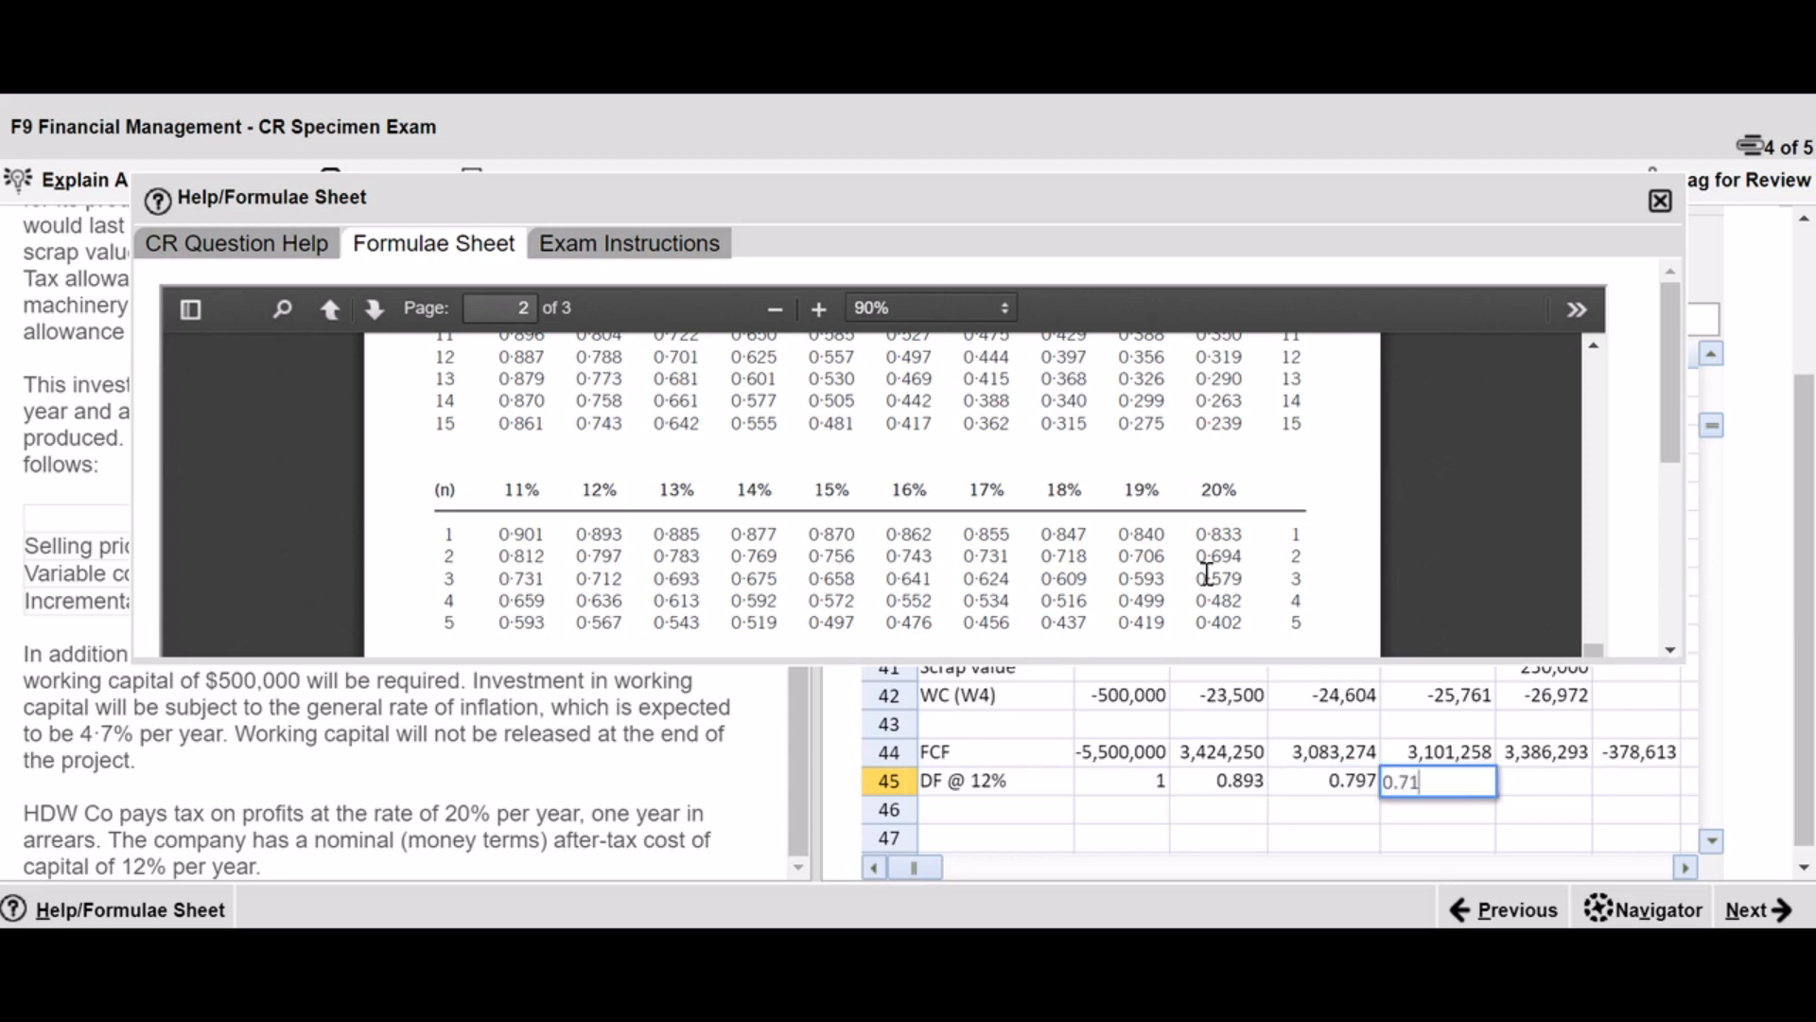
{"action": "type", "text": "2"}
{"action": "key", "text": "Tab"}
{"action": "type", "text": "0"}
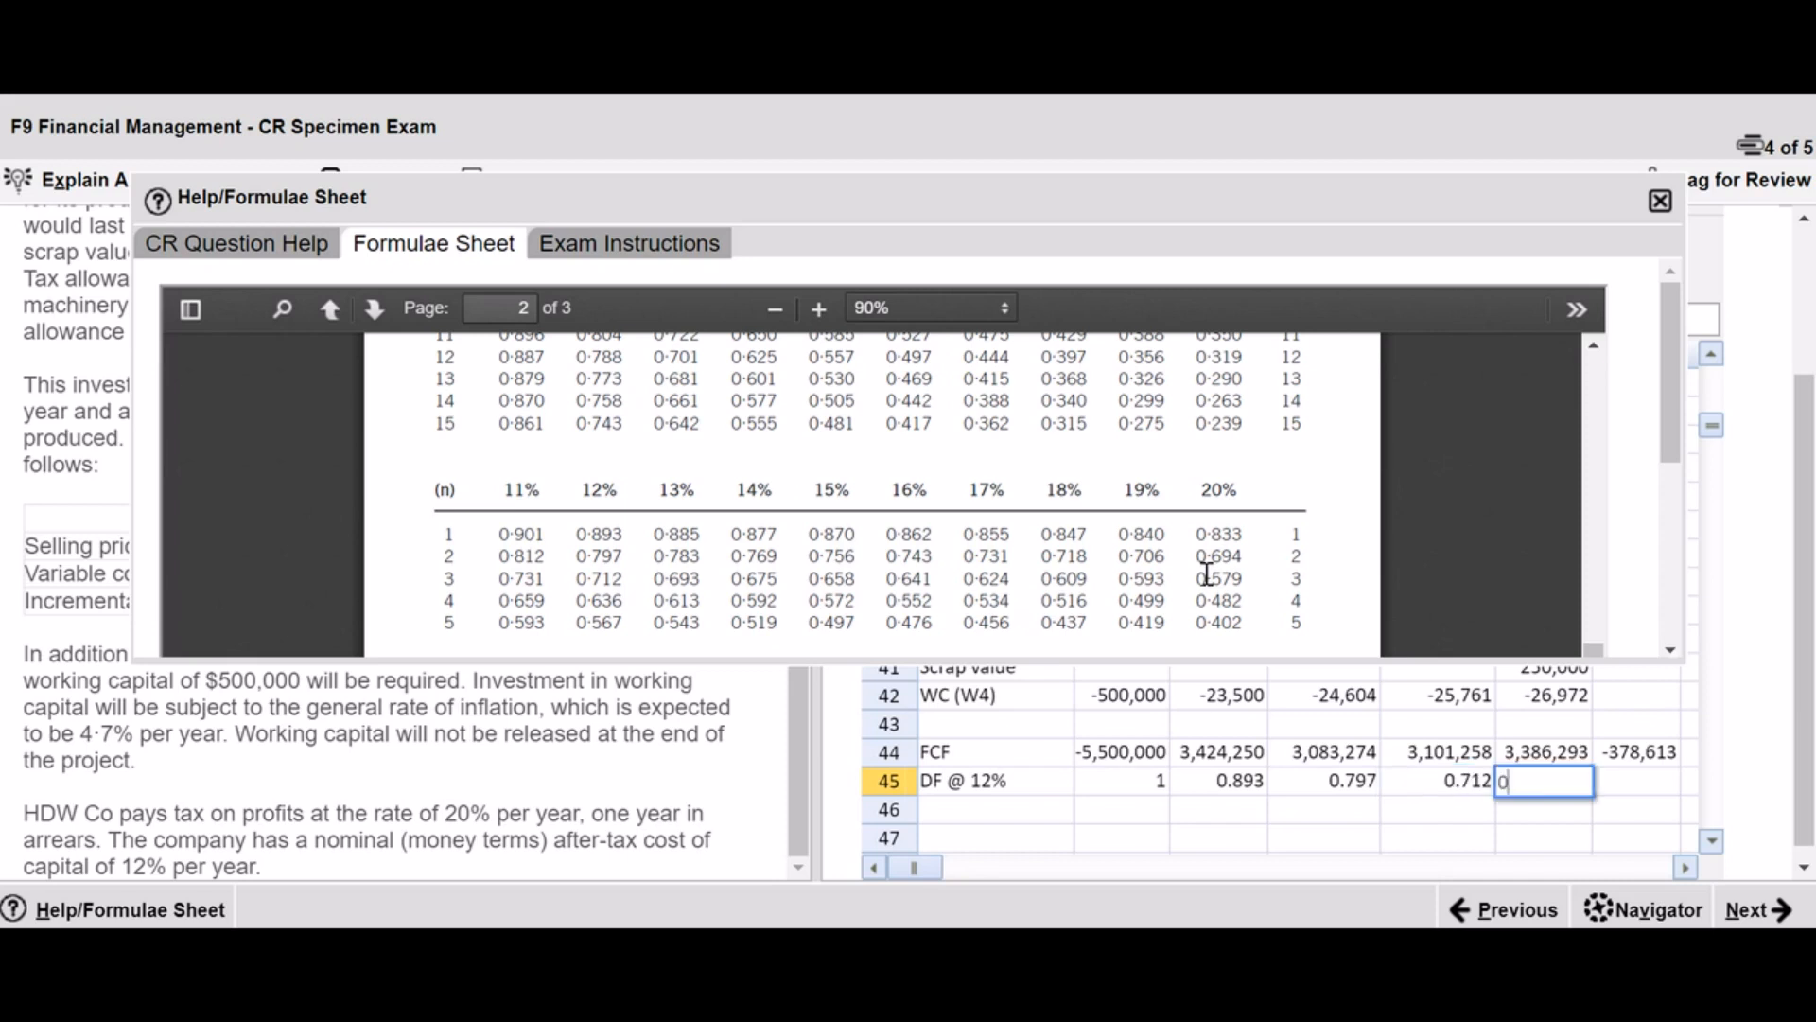
{"action": "type", "text": ".636"}
{"action": "key", "text": "Tab"}
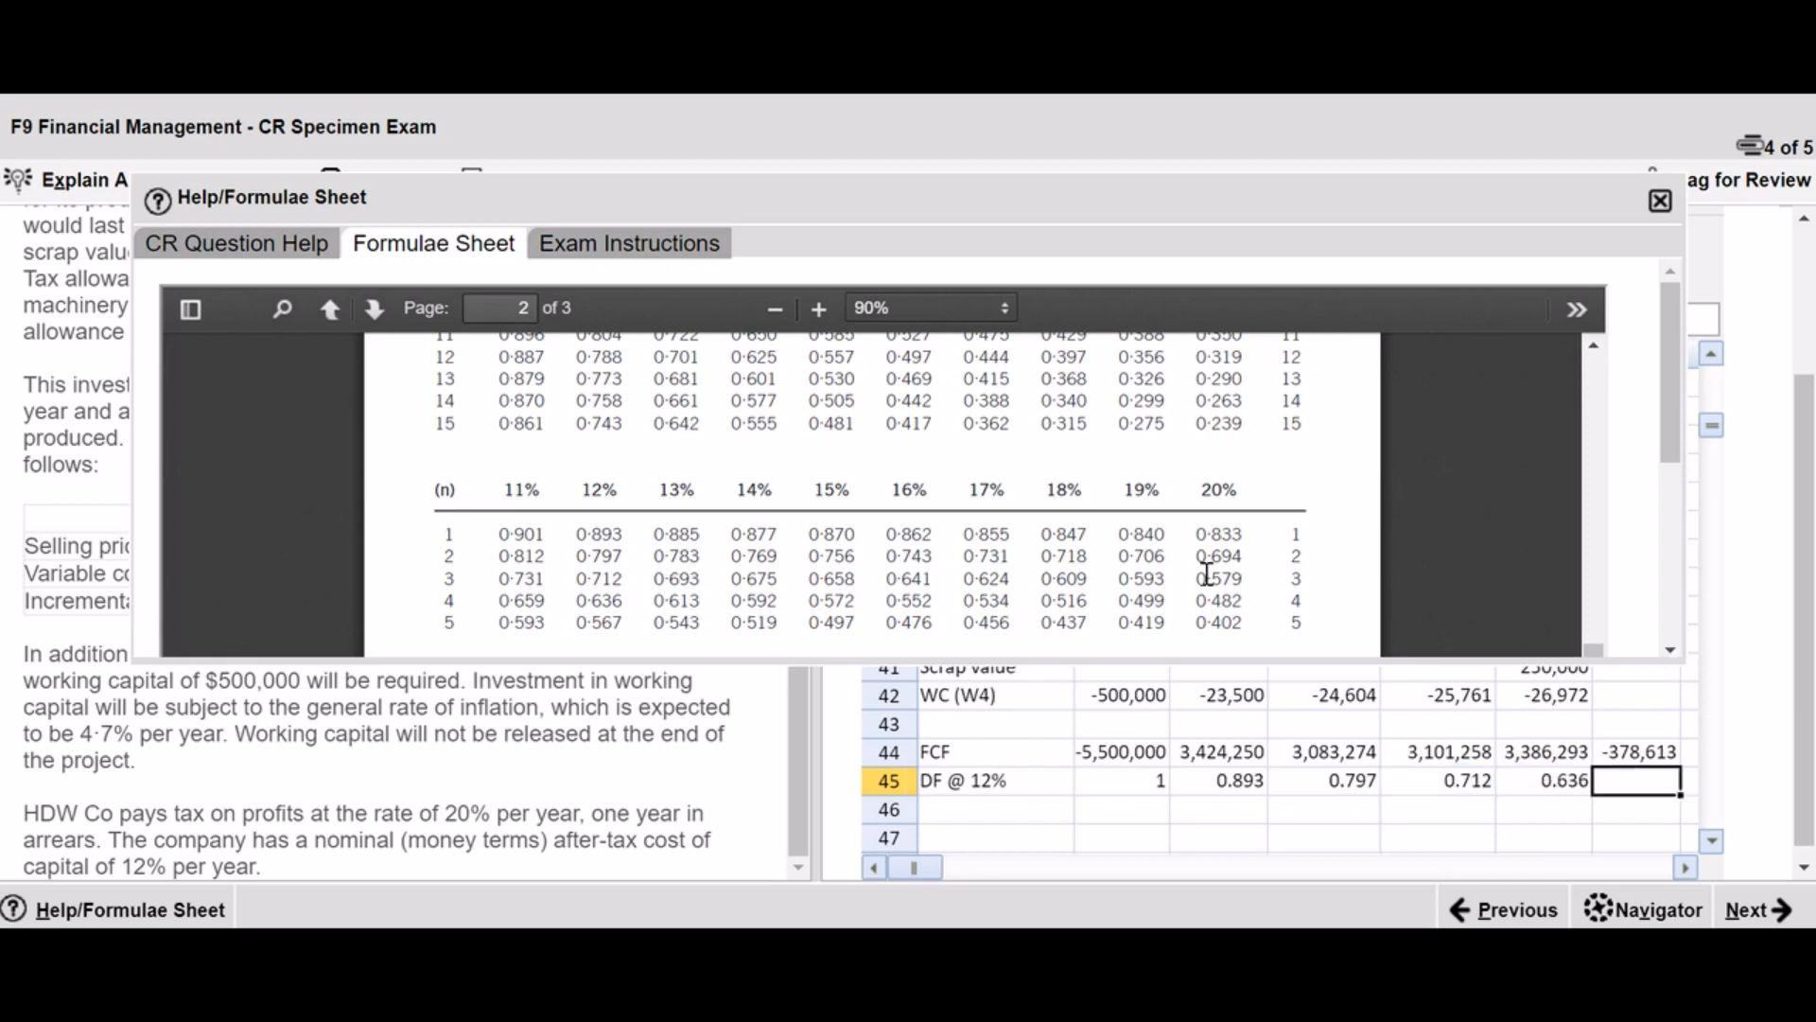
{"action": "type", "text": "0.567"}
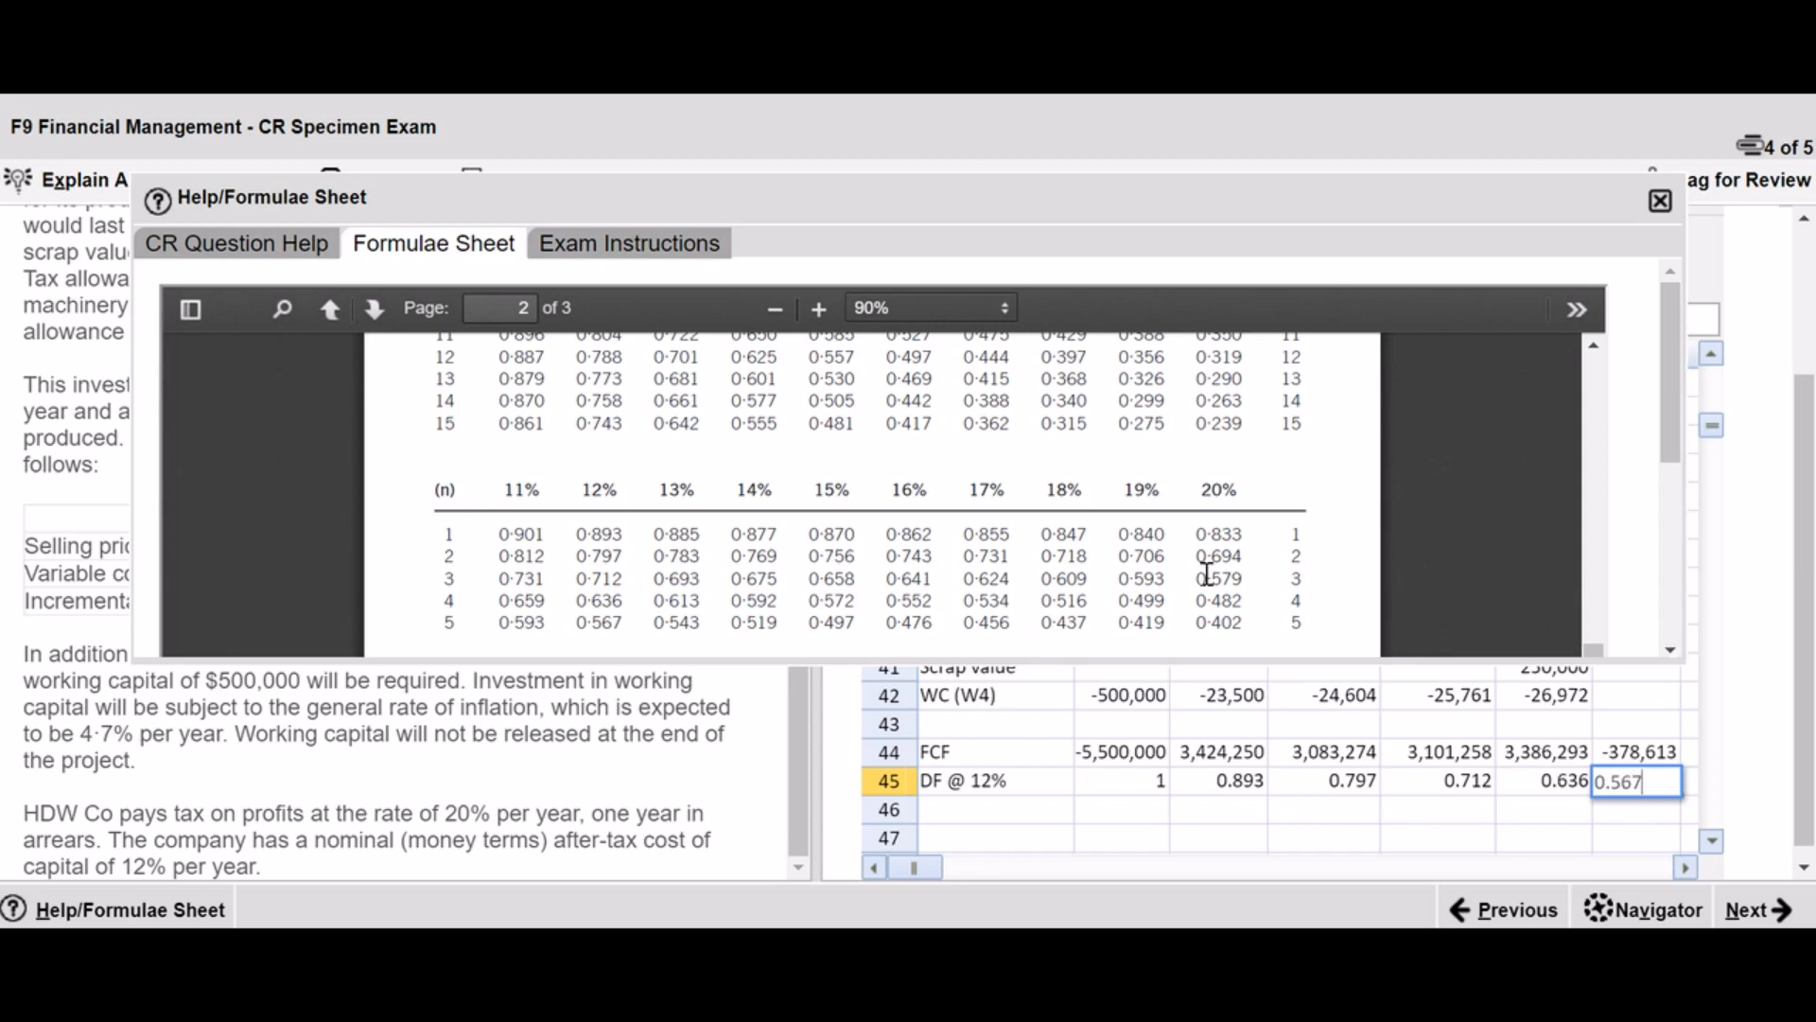
{"action": "key", "text": "Return"}
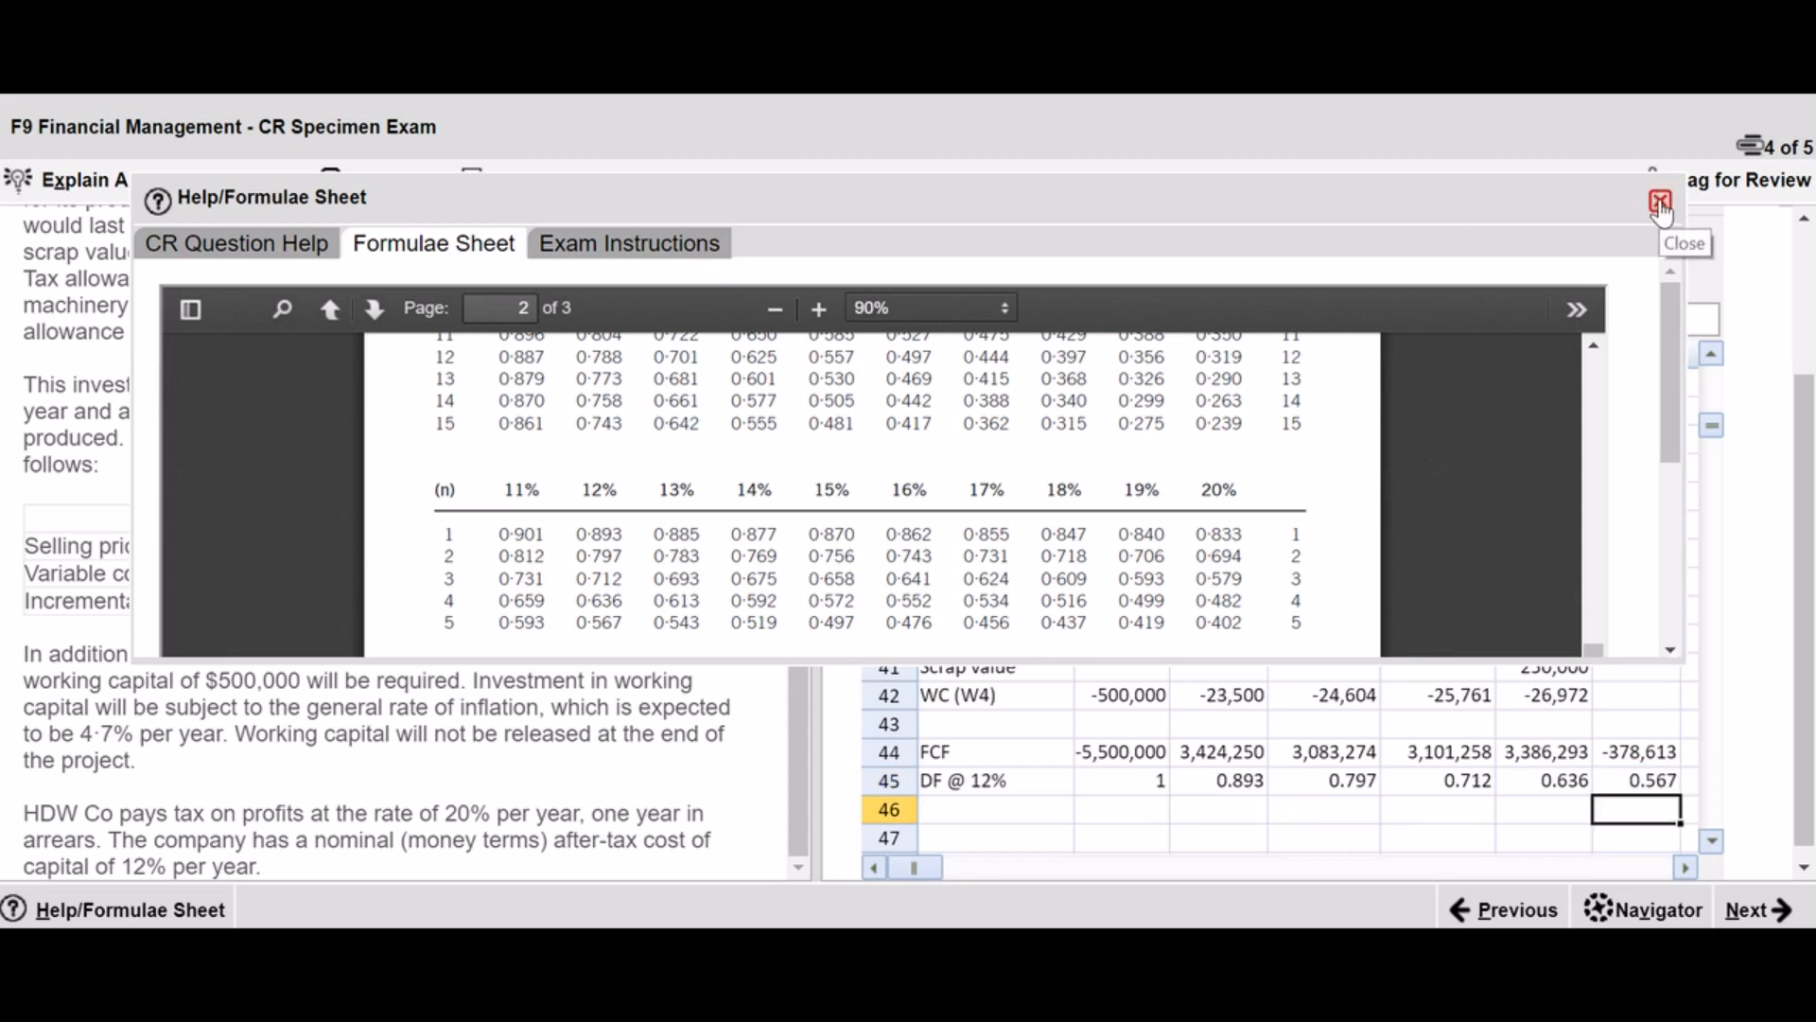
- Label A46 "PV" and calculate the year 0 present value in B46 as =B44*B45
{"action": "left_click", "coordinate": [989, 823]}
{"action": "left_click", "coordinate": [987, 823]}
{"action": "type", "text": "PV"}
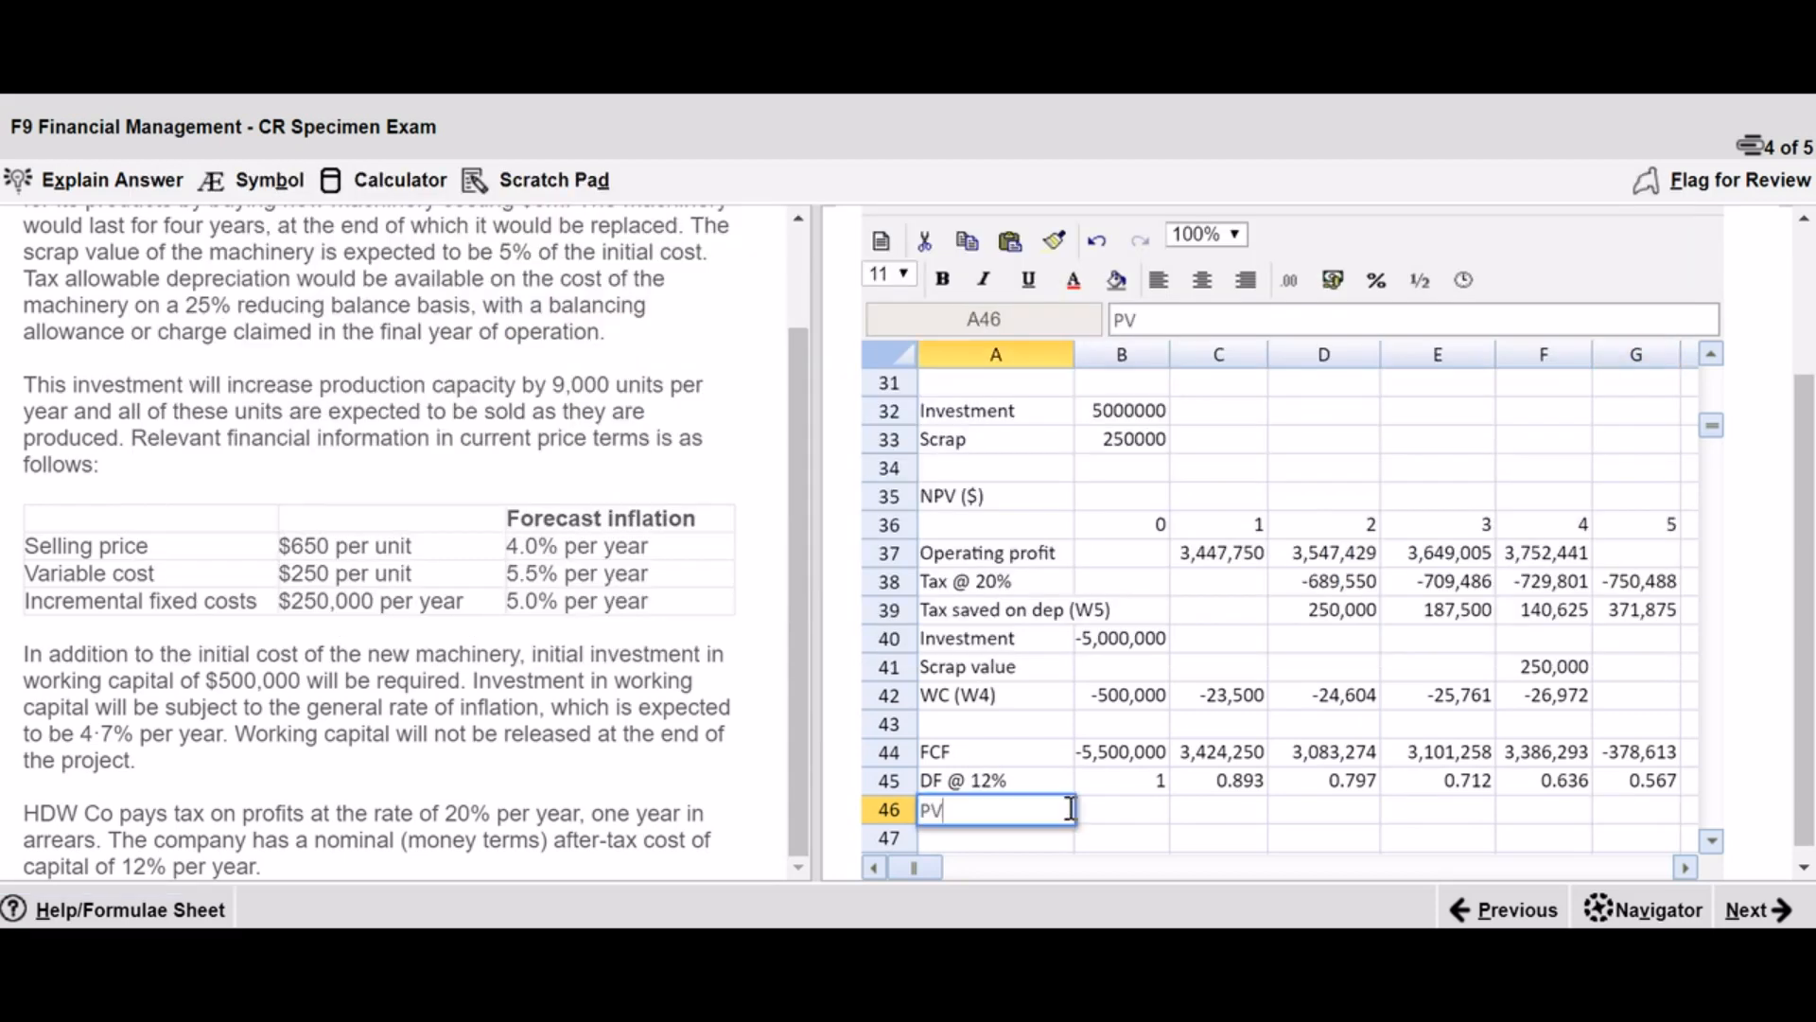
{"action": "key", "text": "Tab"}
{"action": "type", "text": "="}
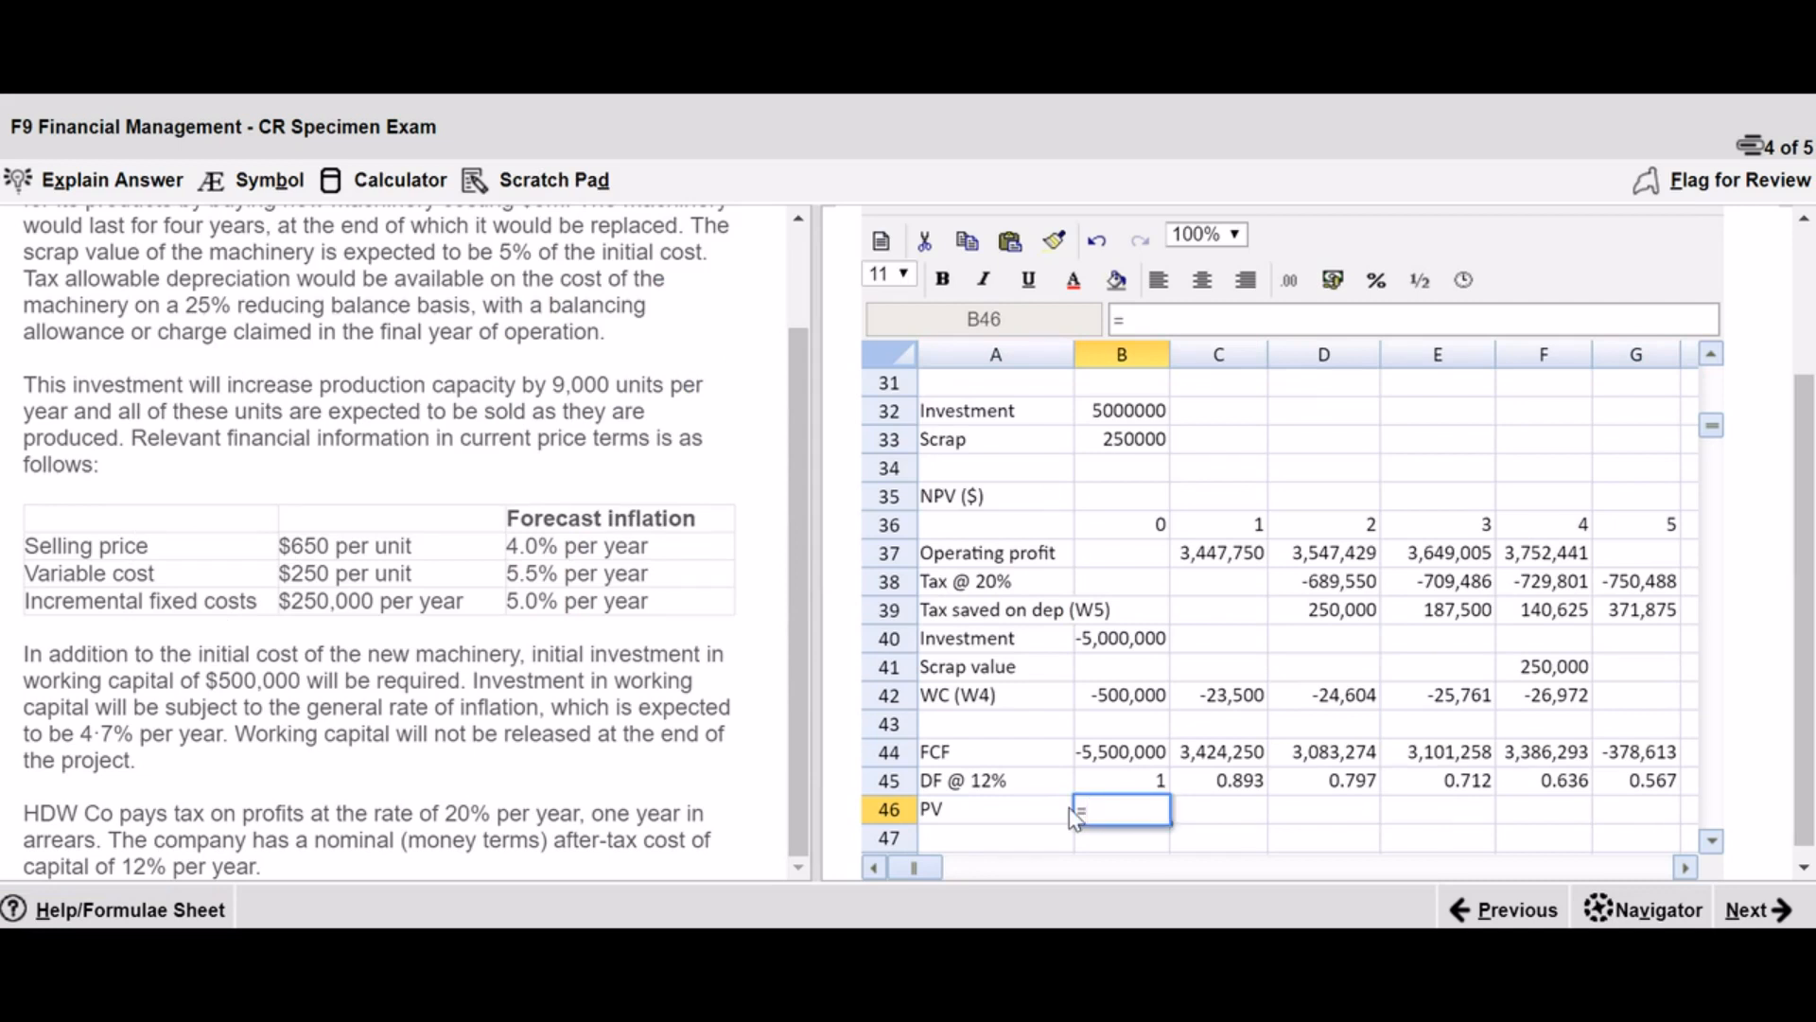
{"action": "type", "text": "b44"}
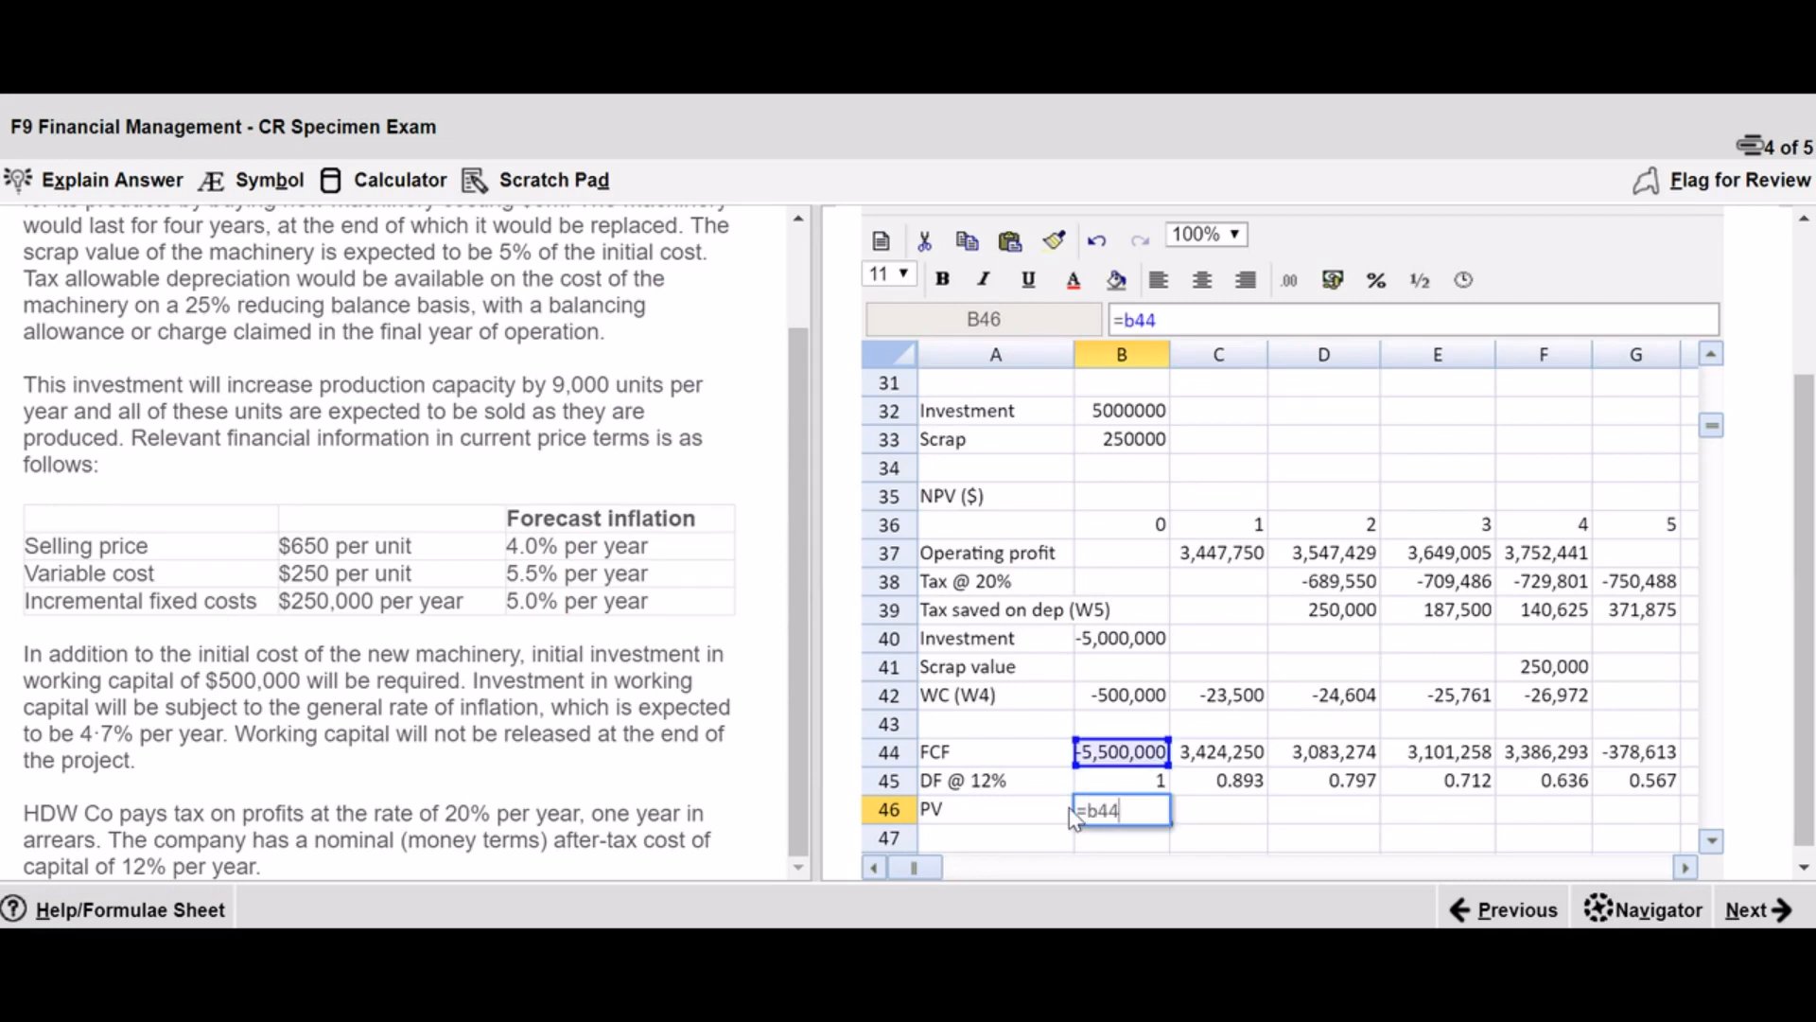
{"action": "type", "text": "*"}
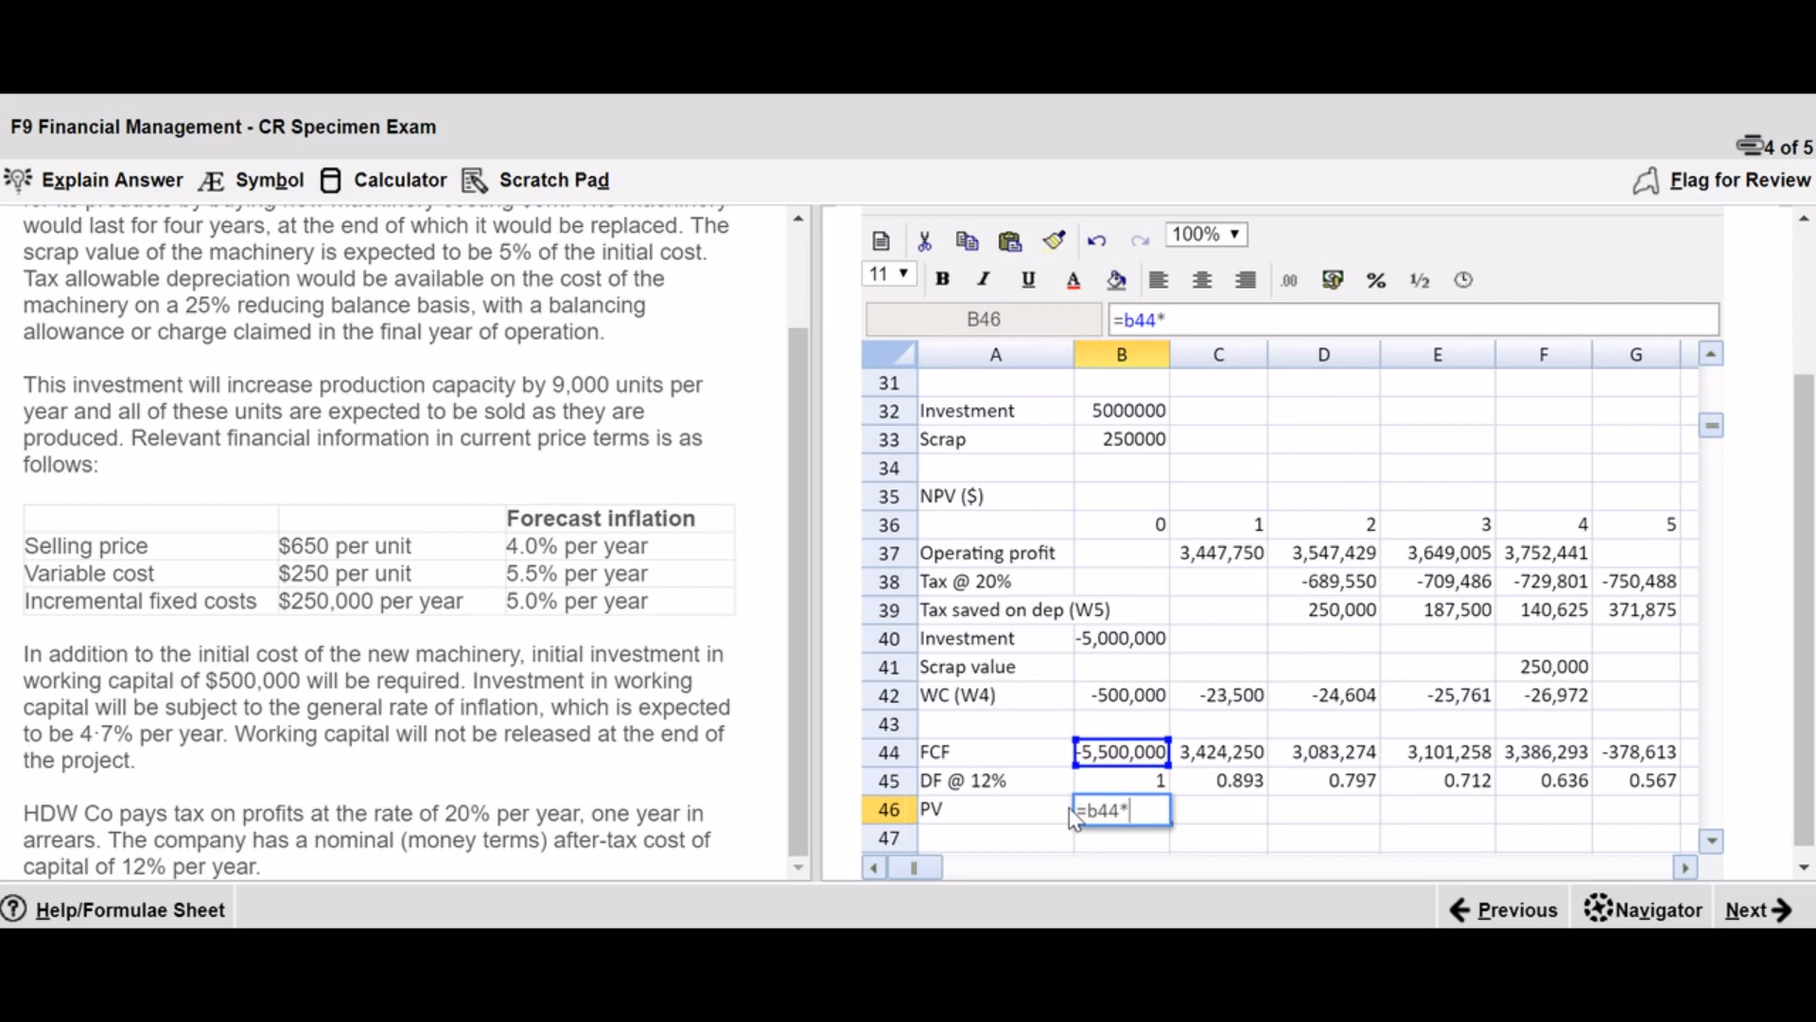
{"action": "type", "text": "b45"}
{"action": "key", "text": "Return"}
{"action": "key", "text": "Up"}
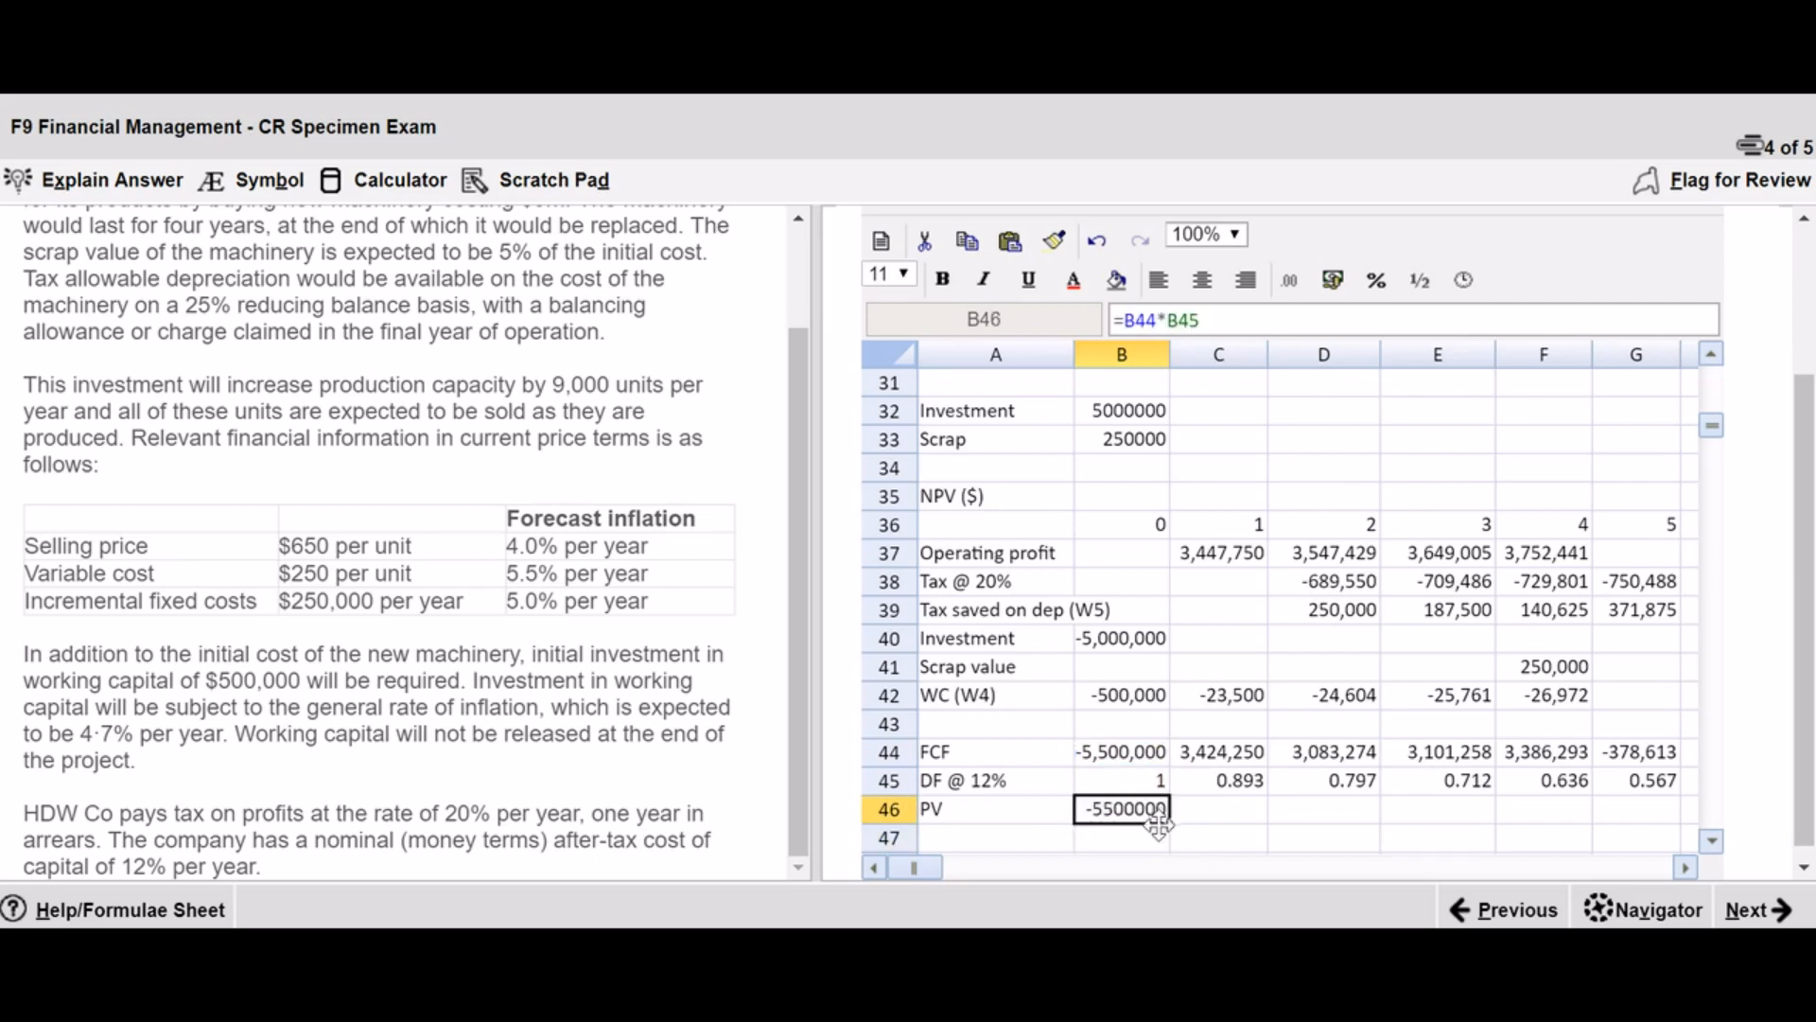
- Copy the PV formula from B46 across to G46 and format the row with thousands separators and no decimals
{"action": "left_click_drag", "start_coordinate": [1170, 823], "coordinate": [1644, 822]}
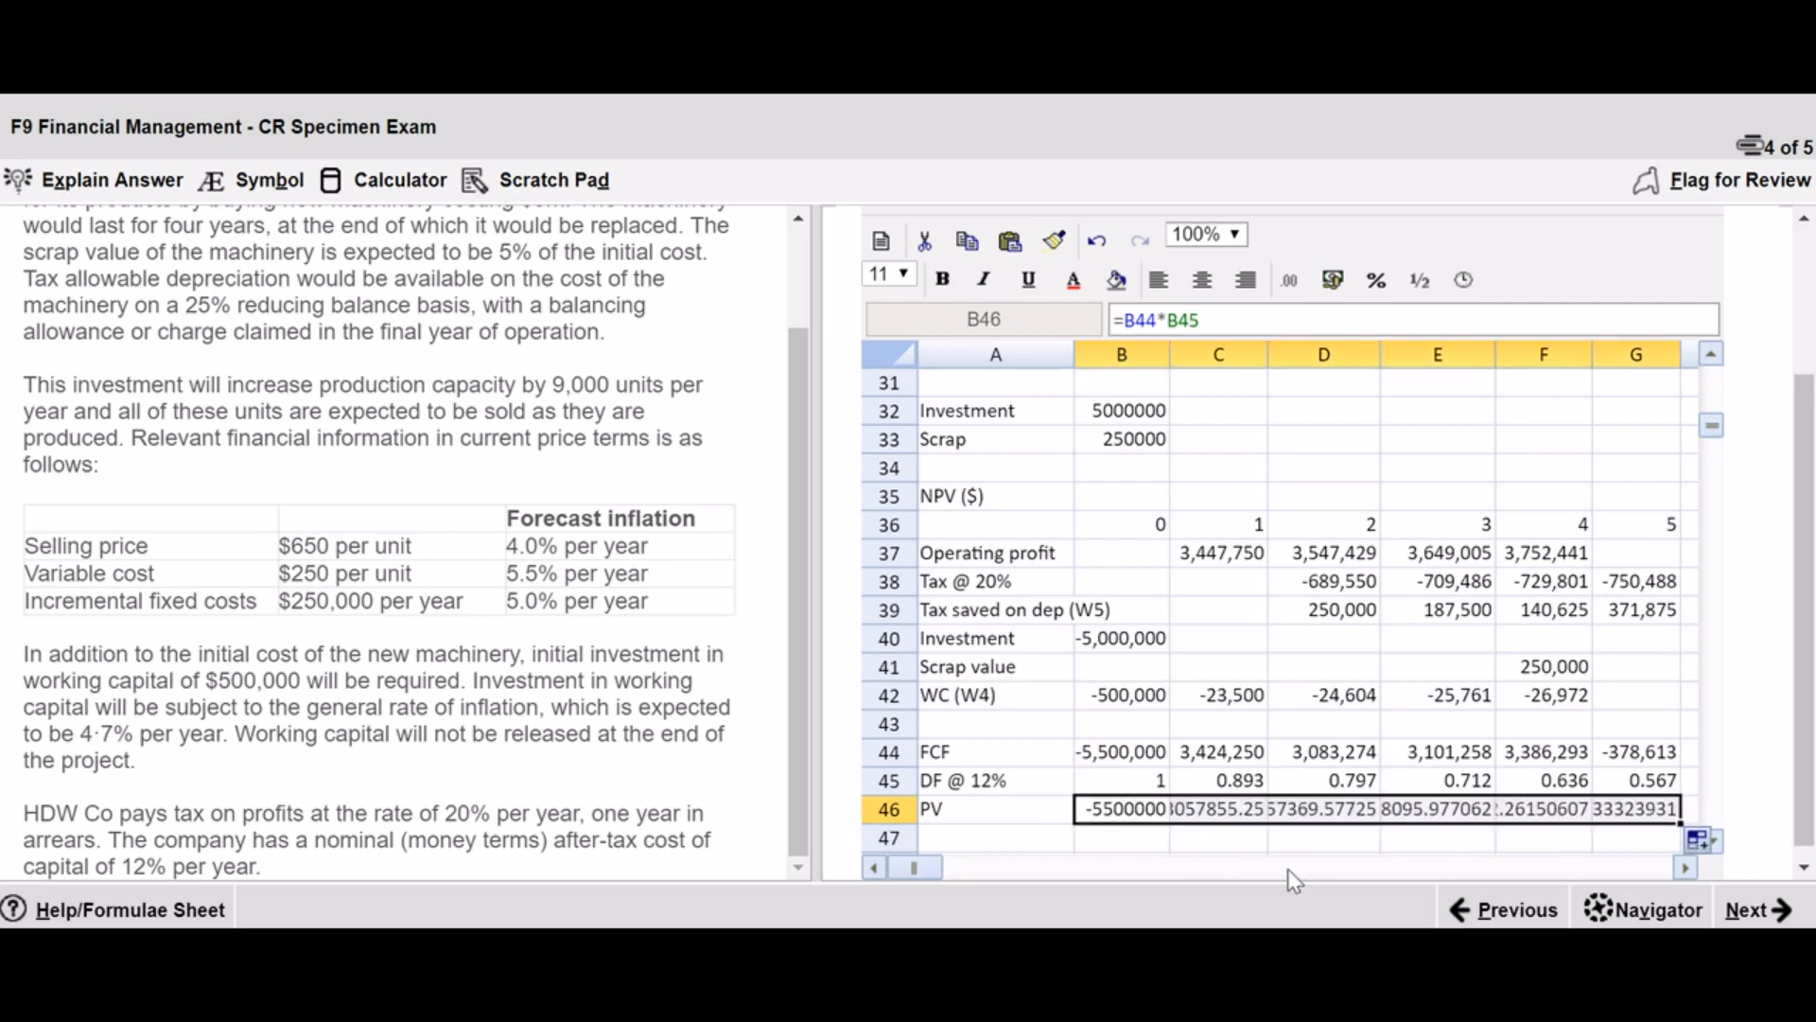
{"action": "left_click", "coordinate": [1289, 280]}
{"action": "left_click", "coordinate": [1350, 466]}
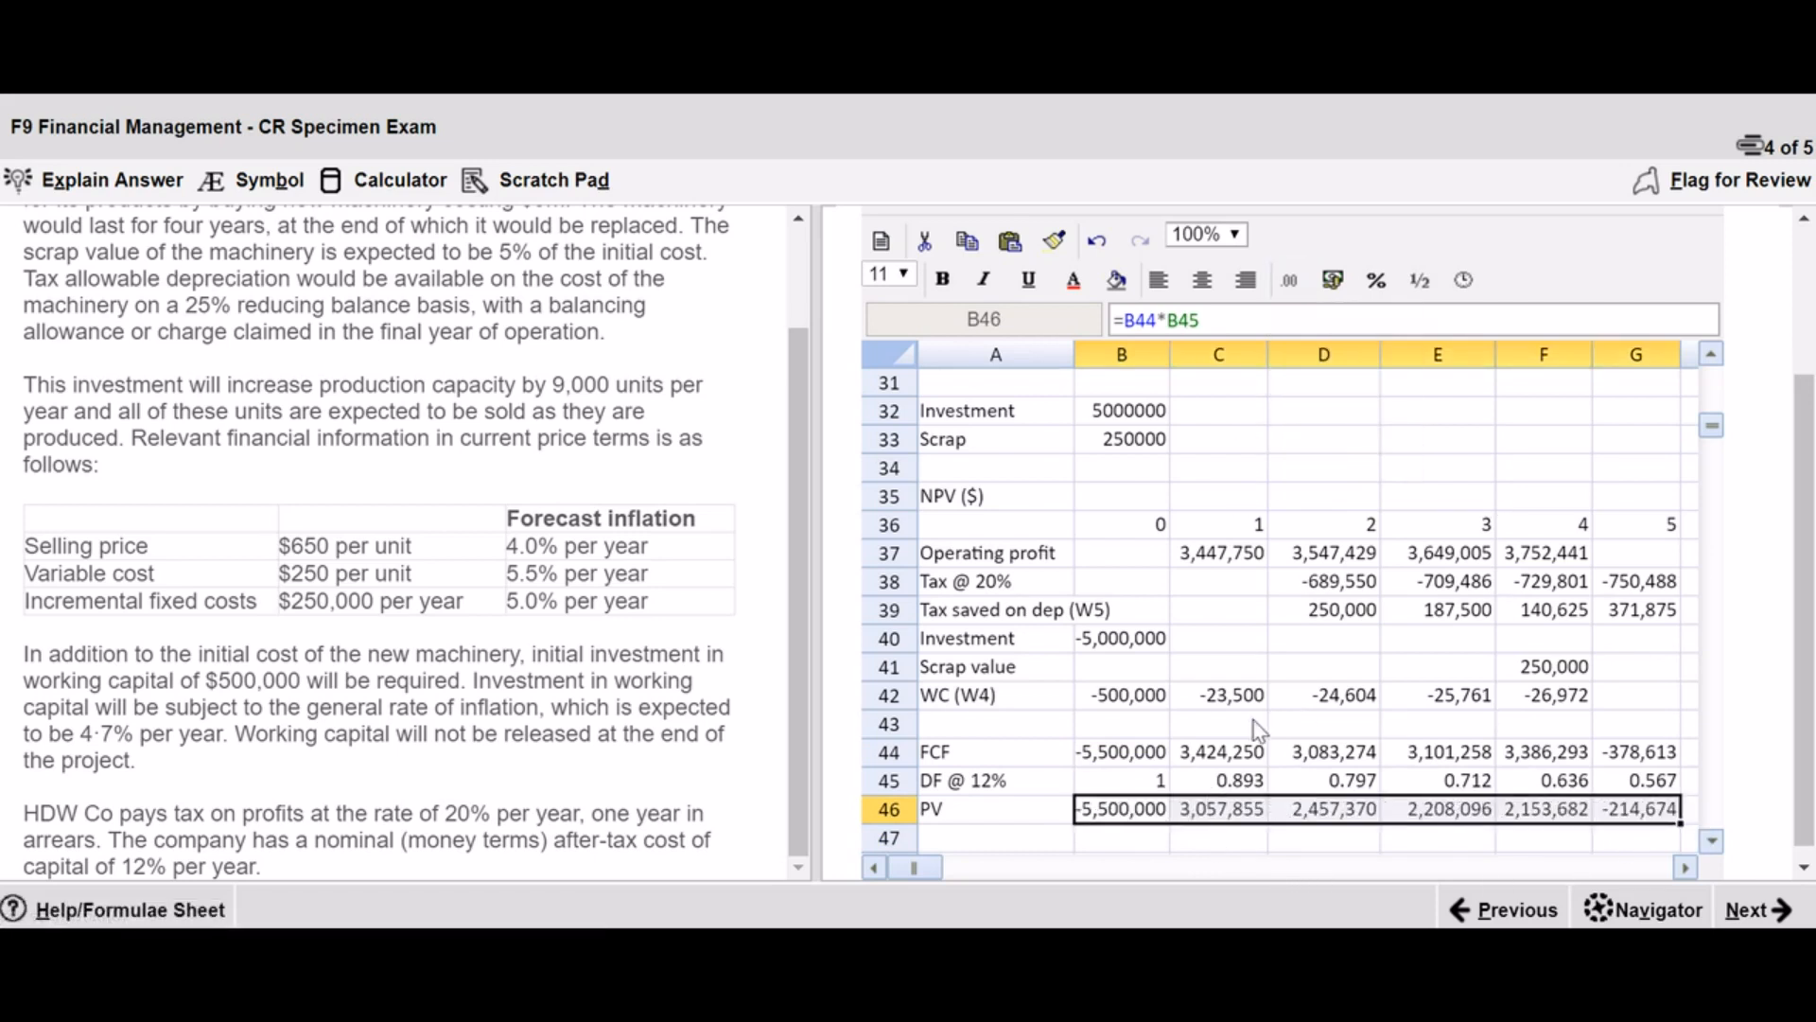
- Label A48 "NPV" and total the present values in B48 with =SUM(B46:G46), formatted with thousands separators and no decimals
{"action": "left_click", "coordinate": [1025, 815]}
{"action": "scroll", "coordinate": [1050, 786], "scroll_direction": "down", "scroll_amount": 4}
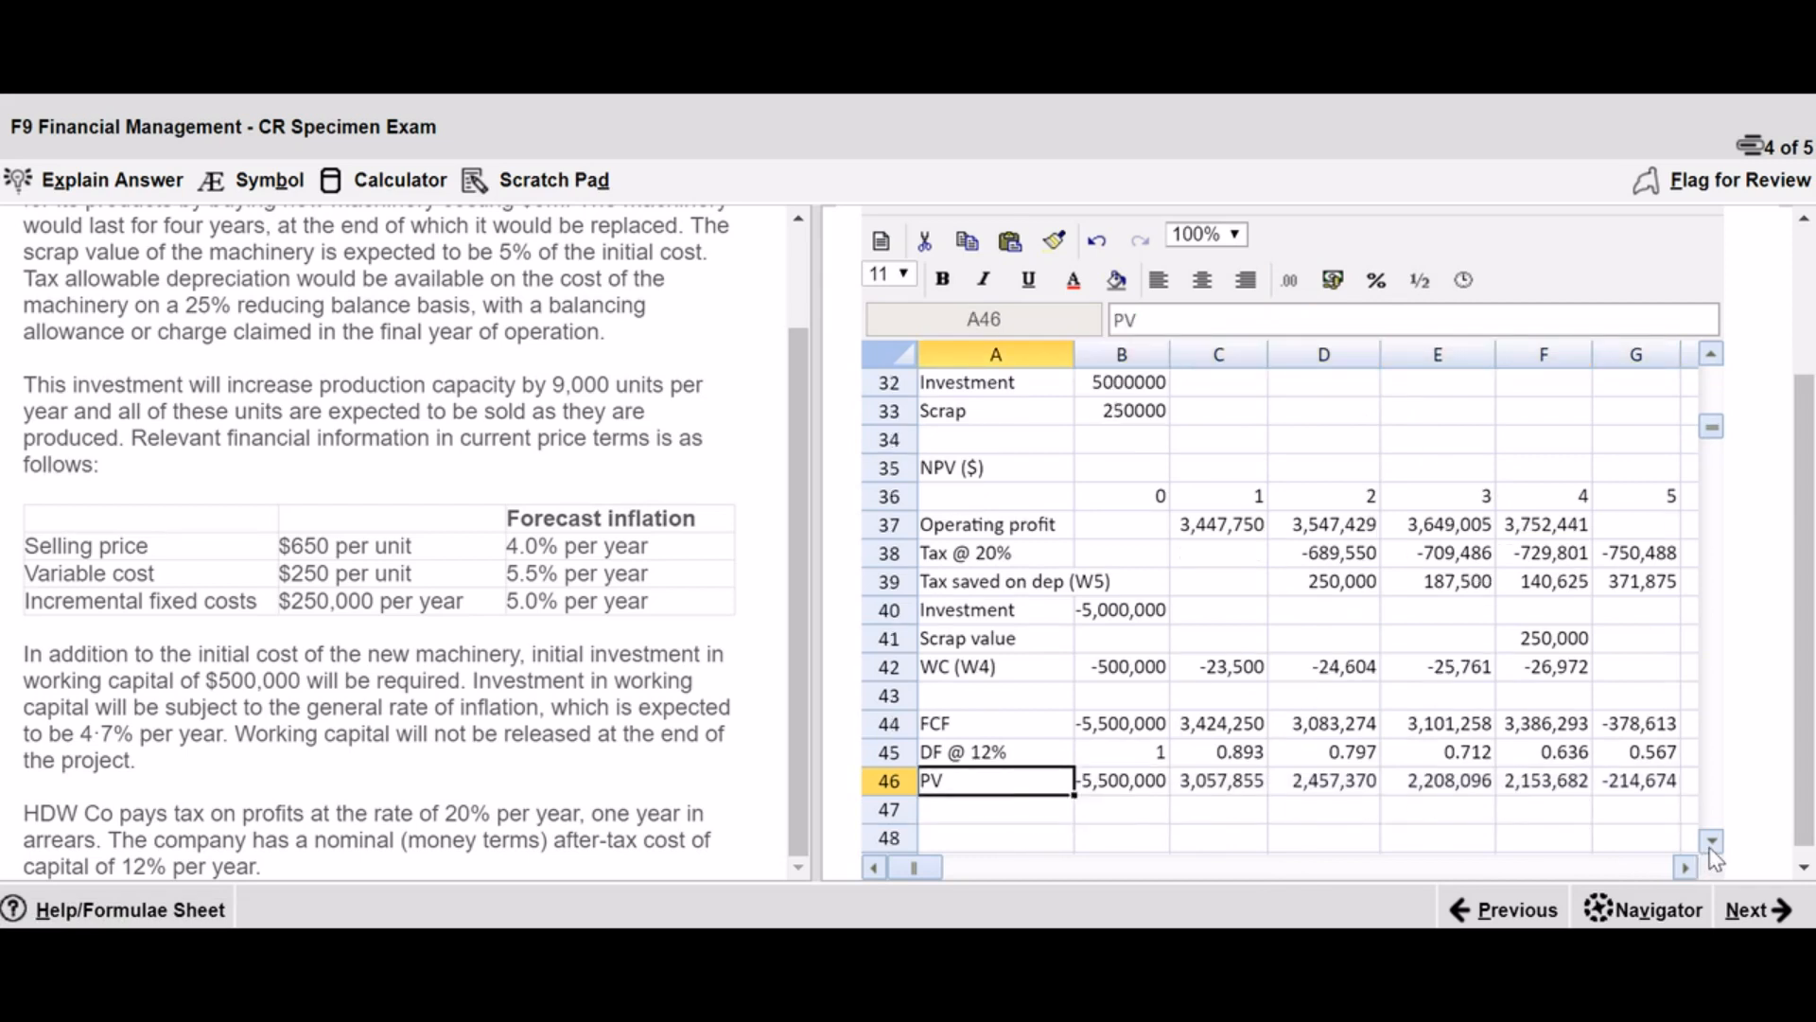
{"action": "left_click", "coordinate": [1047, 755]}
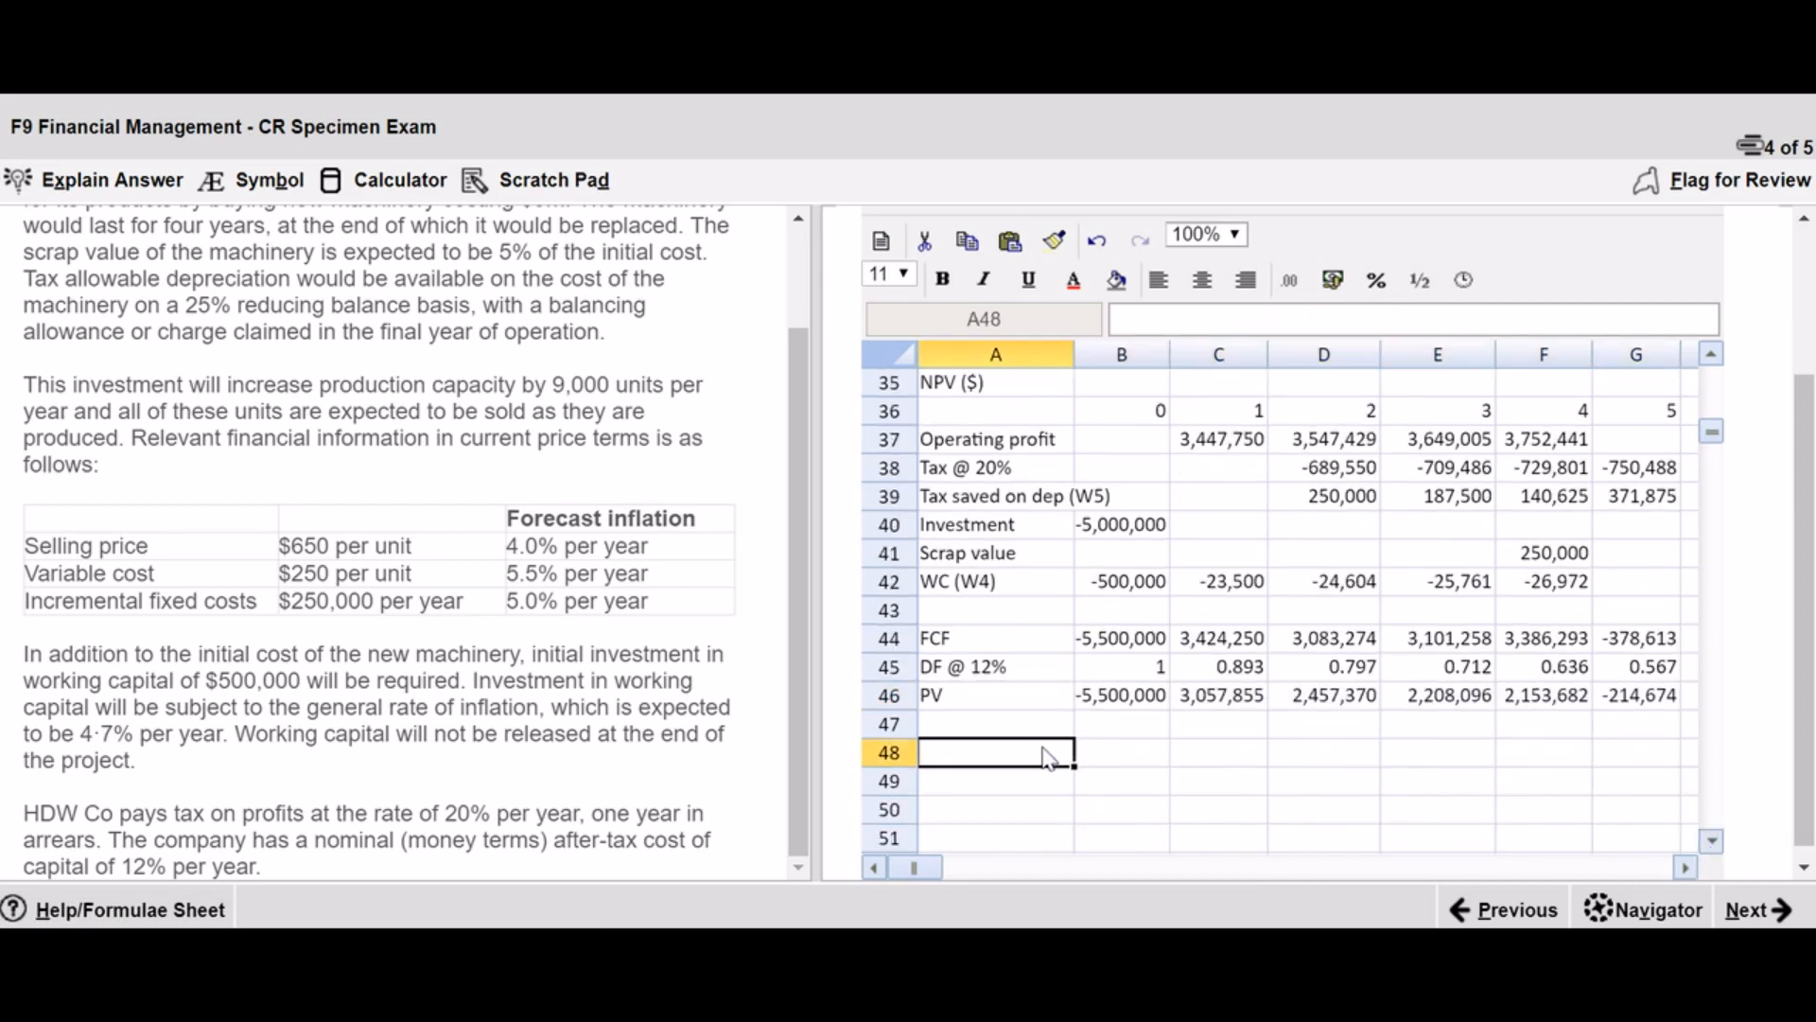
{"action": "type", "text": "NPV"}
{"action": "key", "text": "Tab"}
{"action": "type", "text": "="}
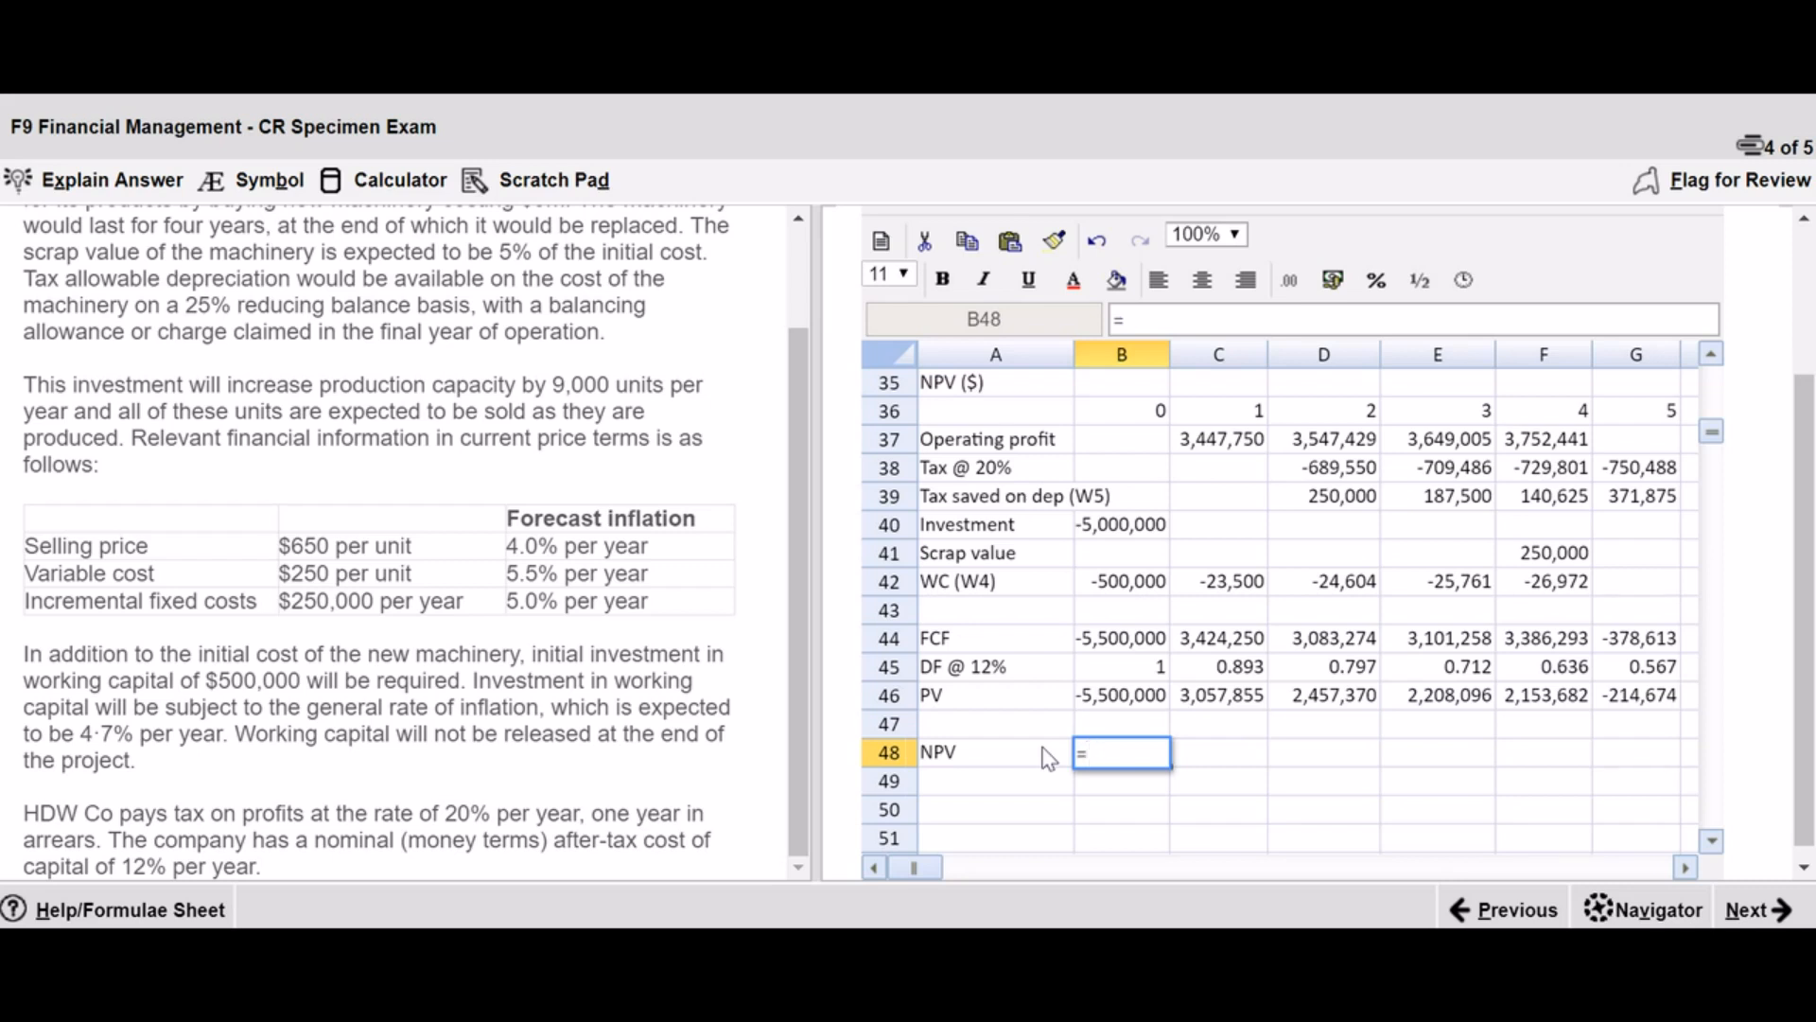
{"action": "type", "text": "sum(b46:"}
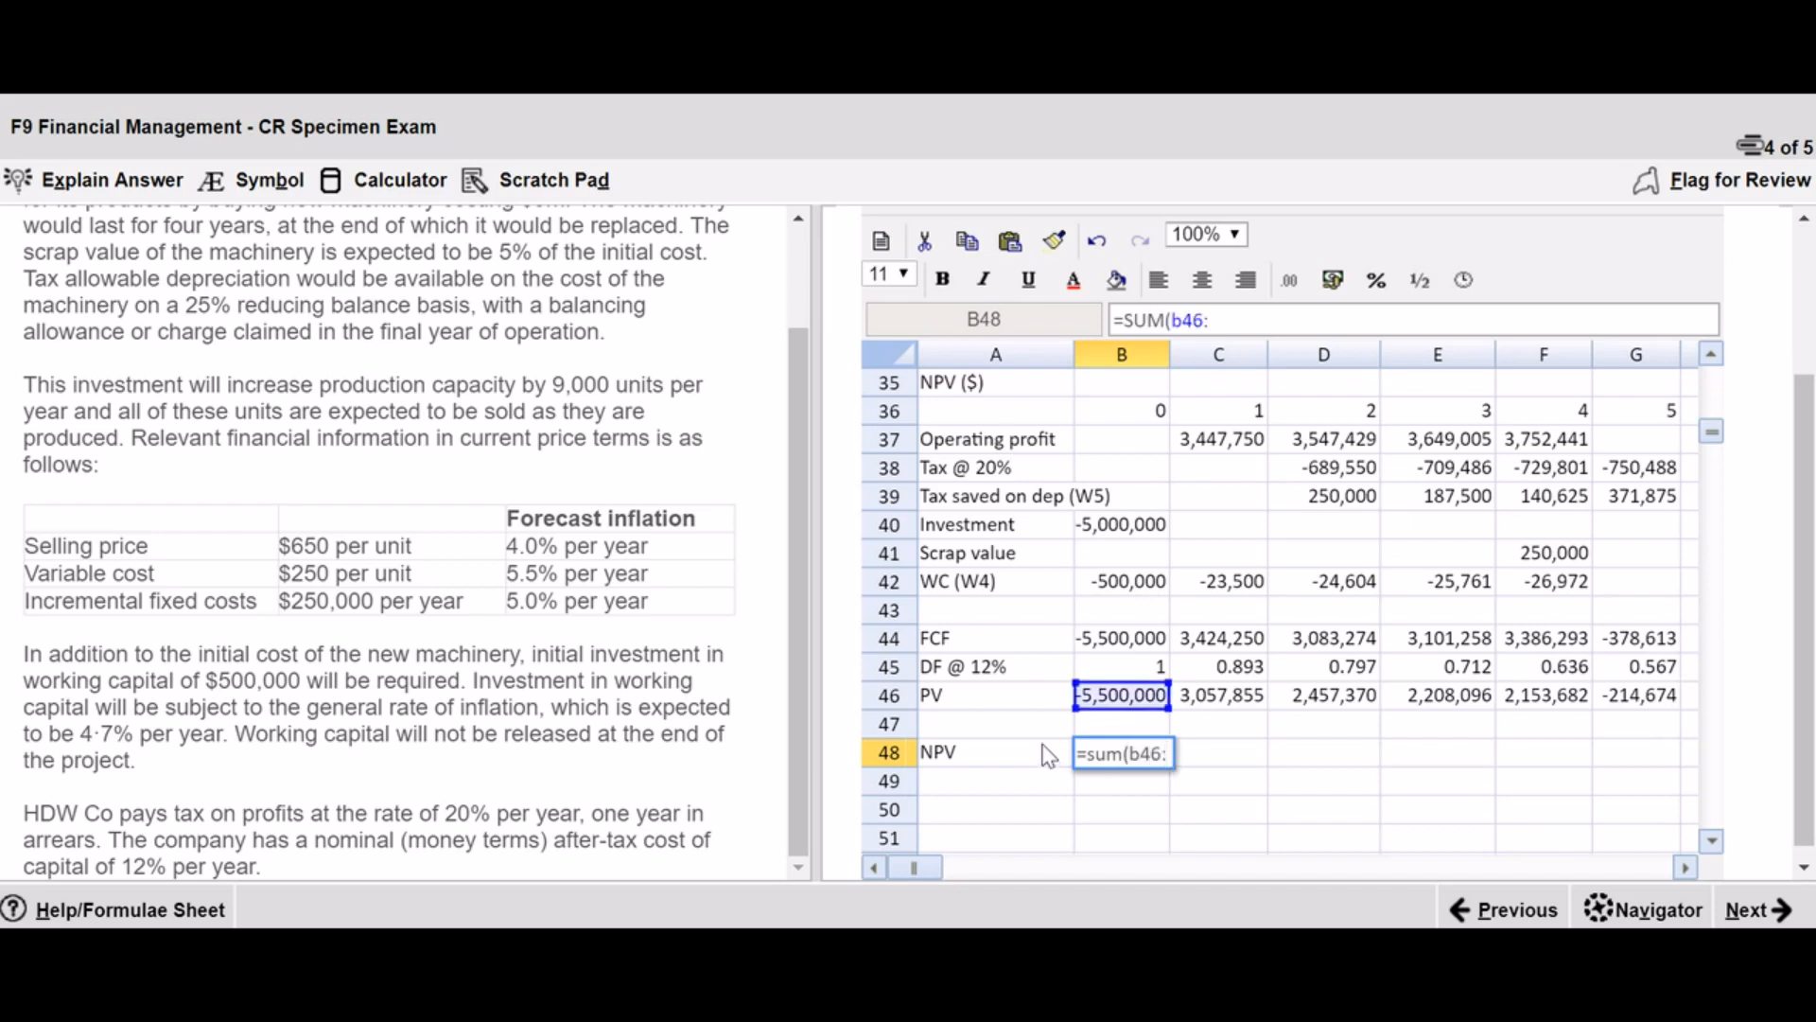
{"action": "type", "text": "g"}
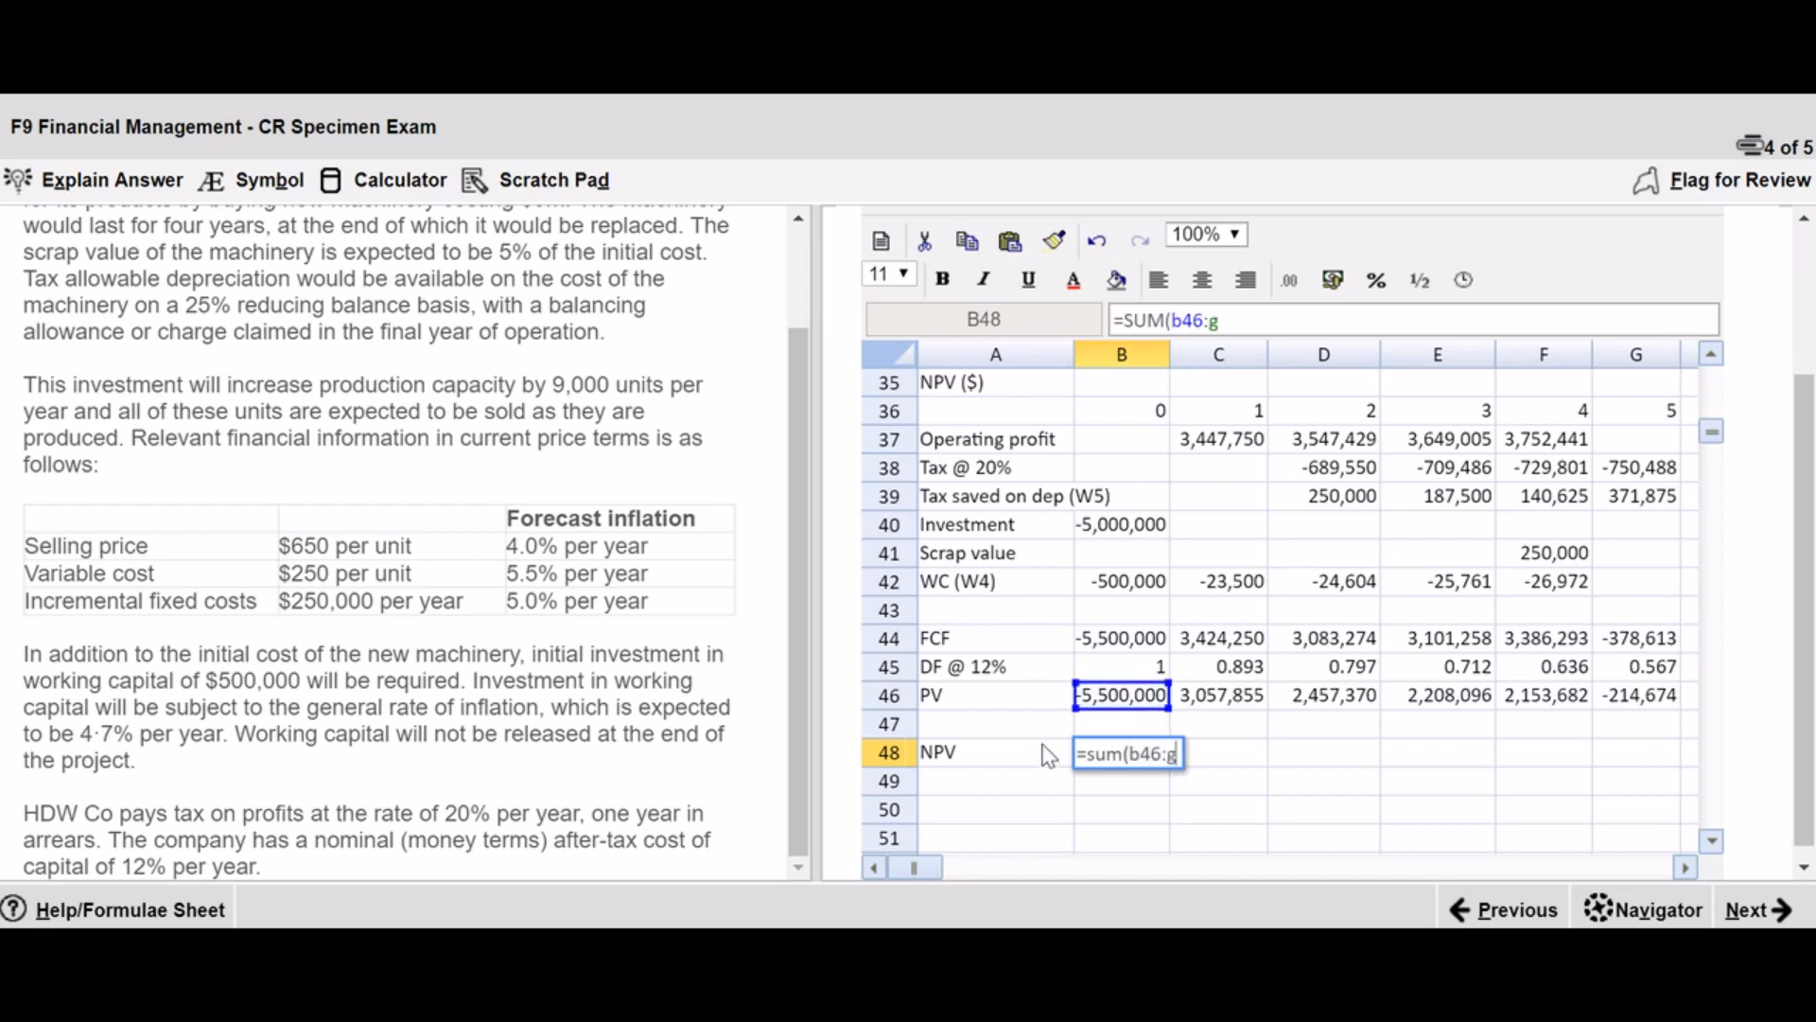
{"action": "type", "text": "46)"}
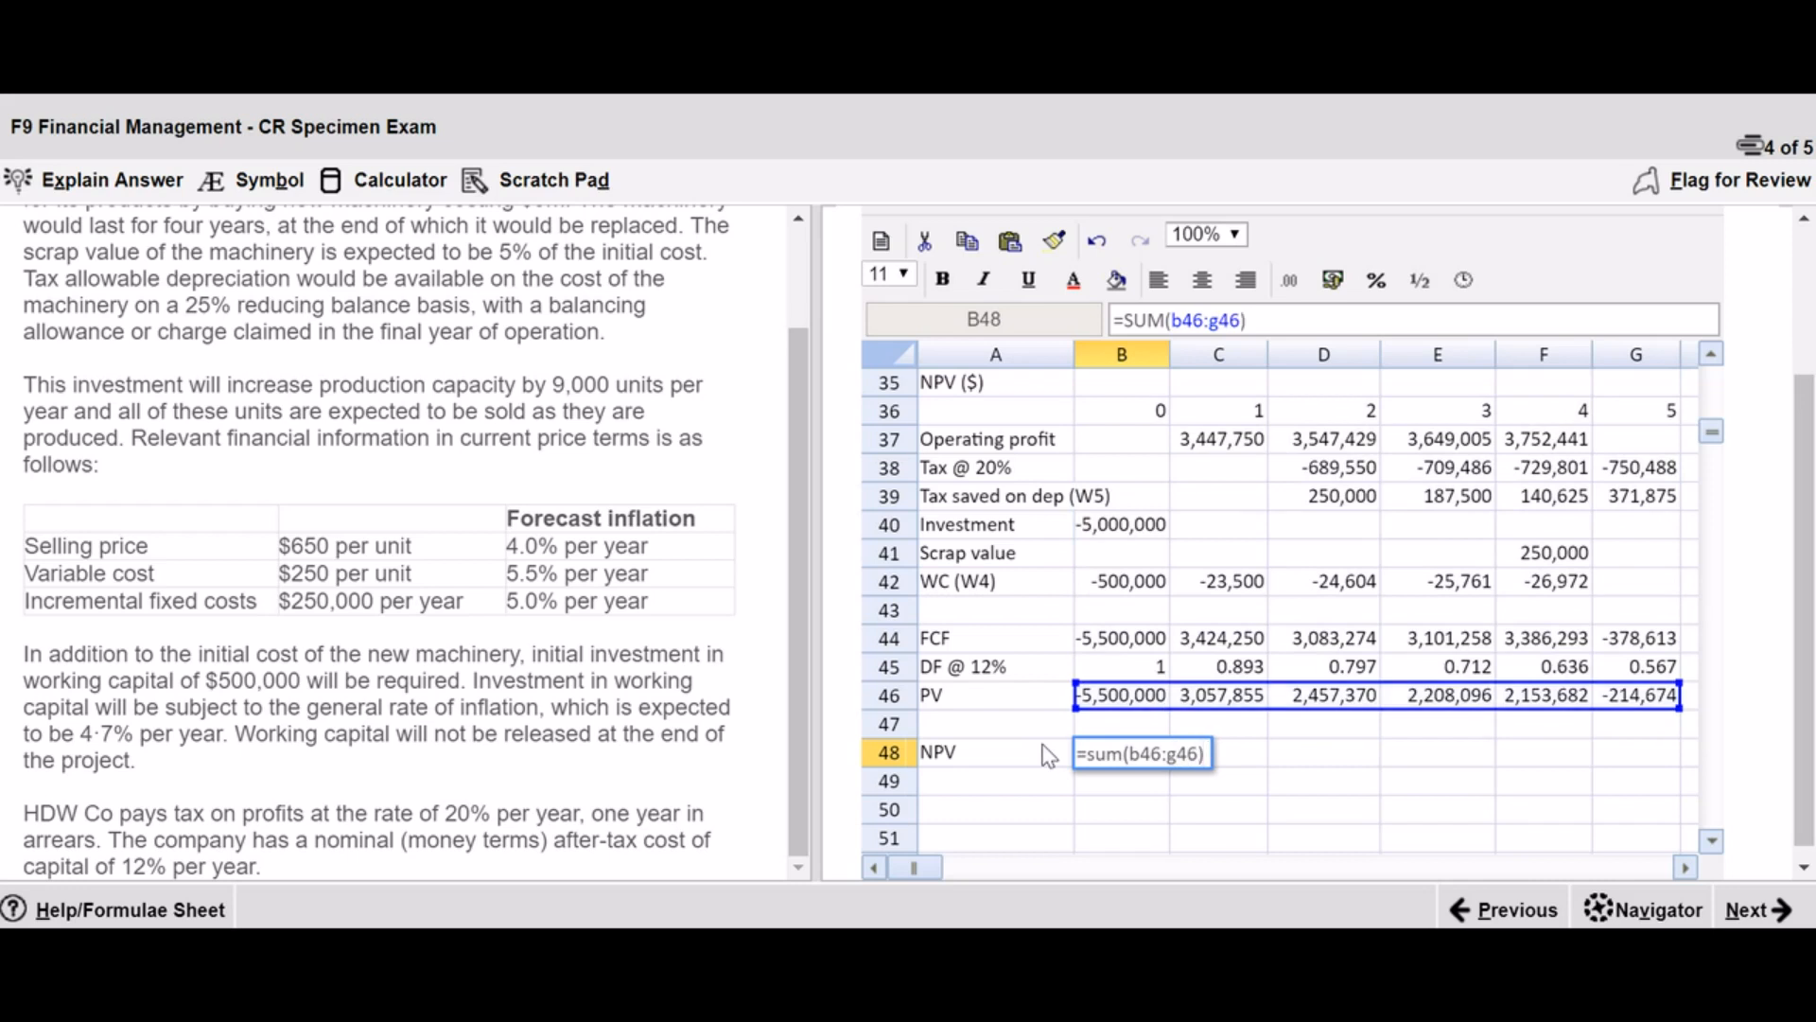
{"action": "key", "text": "Return"}
{"action": "key", "text": "Up"}
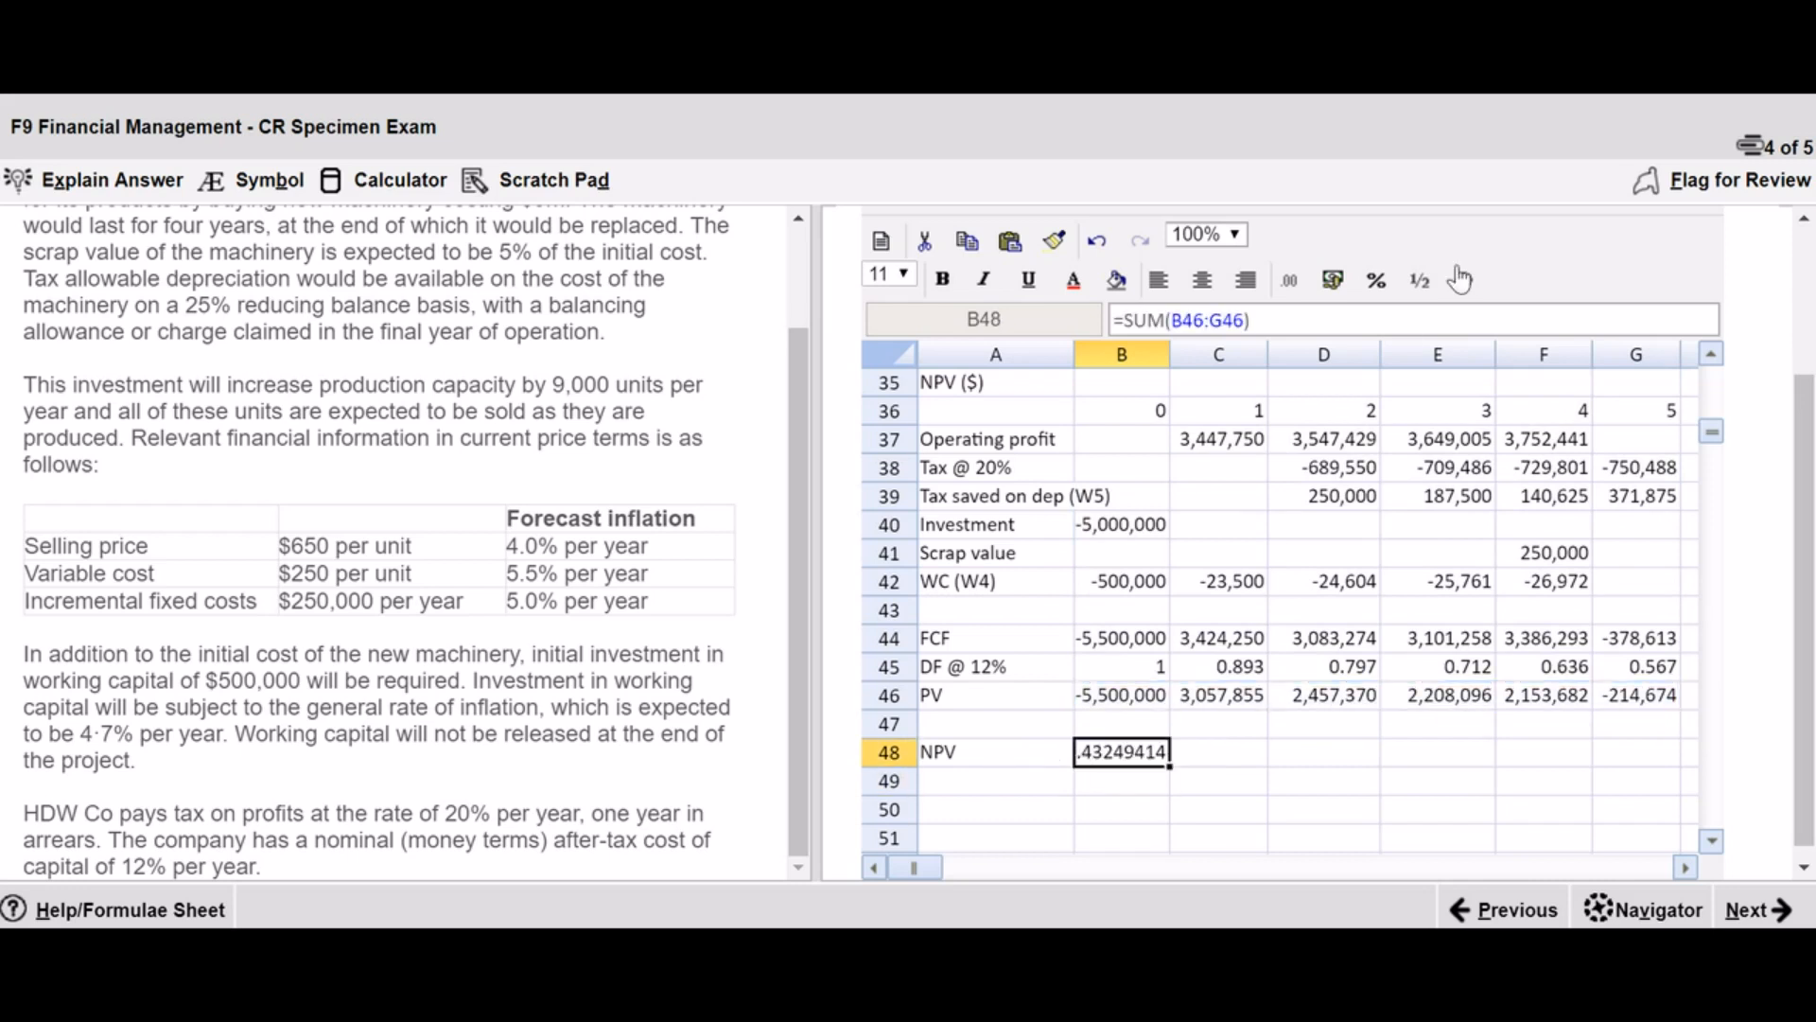
{"action": "left_click", "coordinate": [1298, 285]}
{"action": "left_click", "coordinate": [1348, 431]}
- Enter the comment "NPV is positive, shareholder wealth will rise. Therefore, accept the project." in A50
{"action": "key", "text": "Down"}
{"action": "key", "text": "Down"}
{"action": "key", "text": "Left"}
{"action": "type", "text": "N"}
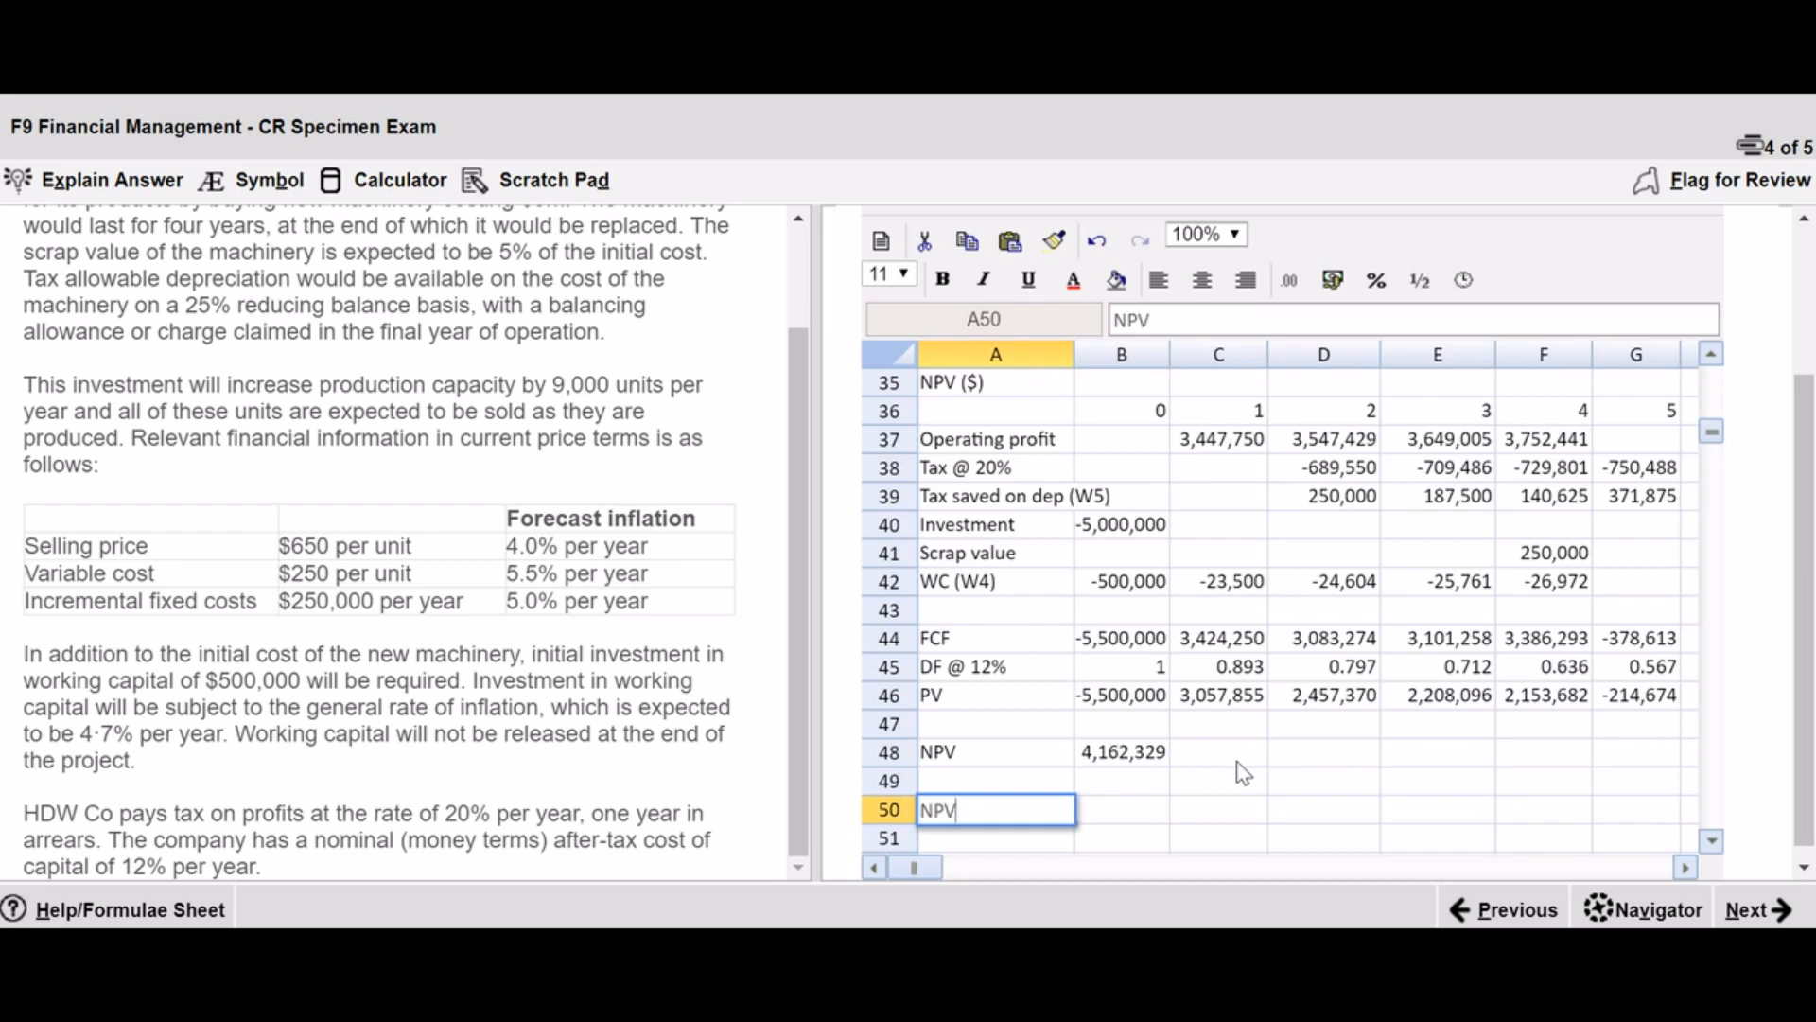
{"action": "type", "text": "PV is positive, shar"}
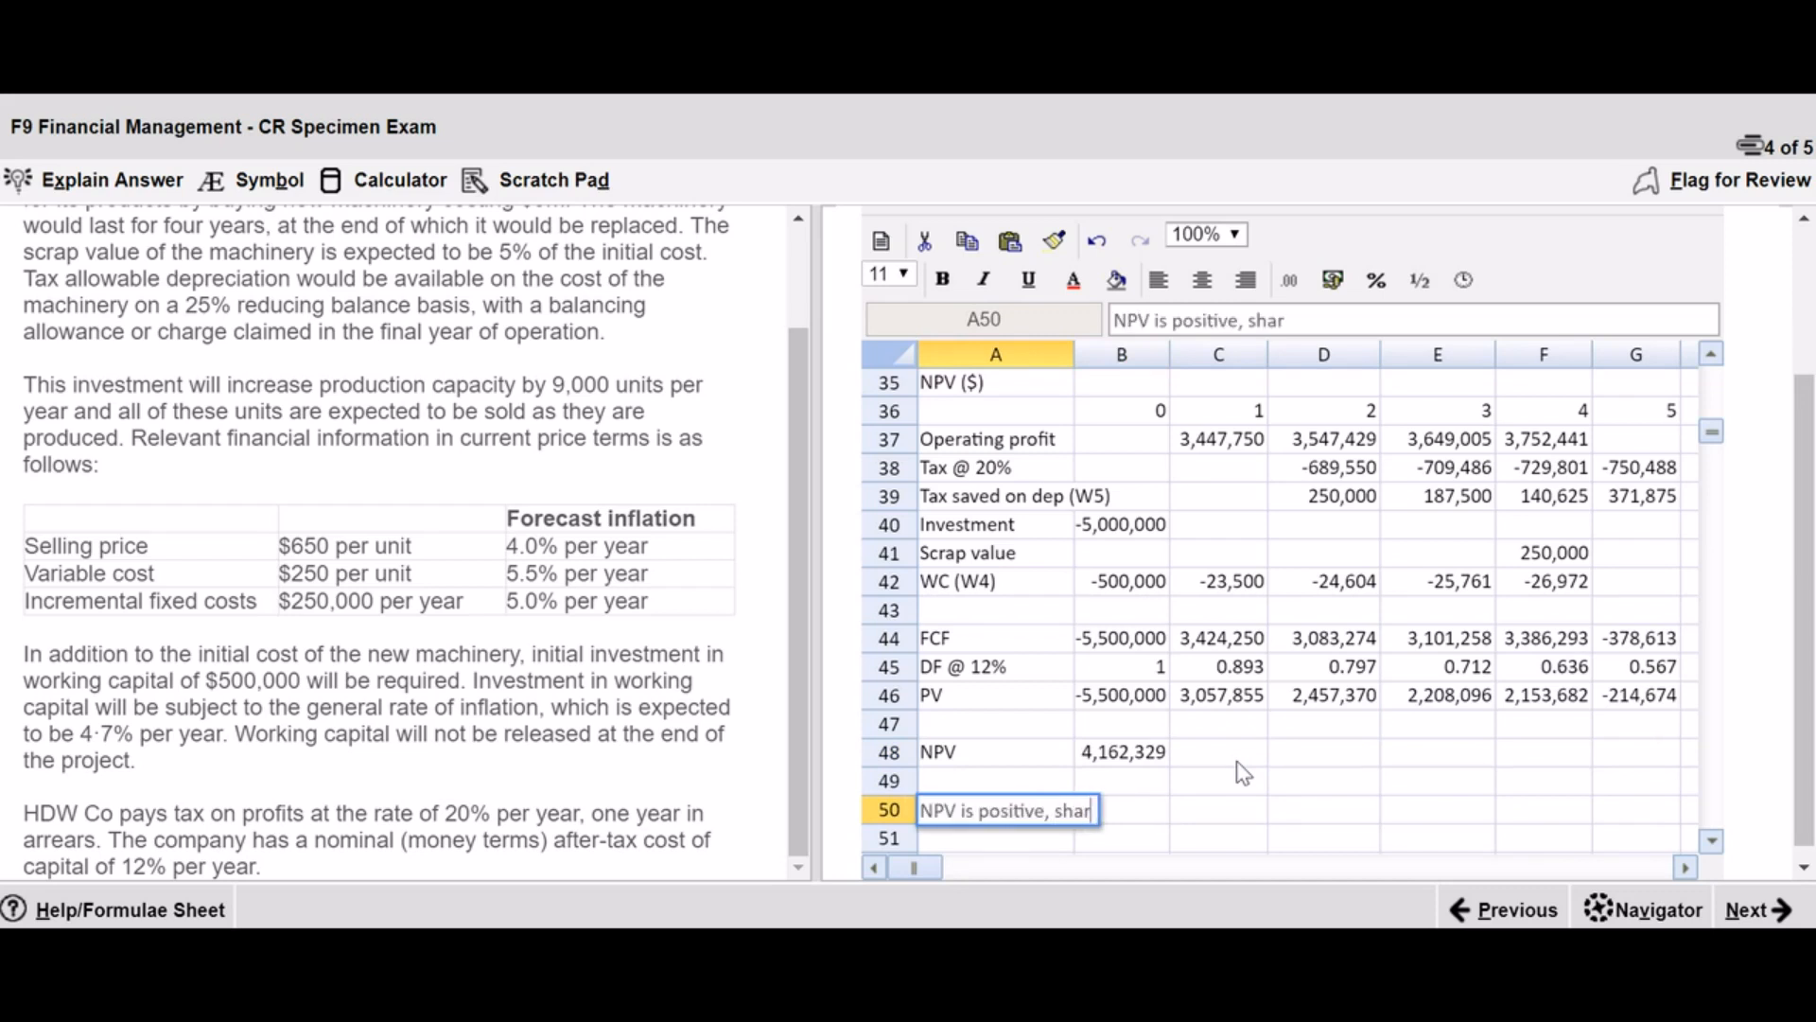
{"action": "type", "text": "eholder wea"}
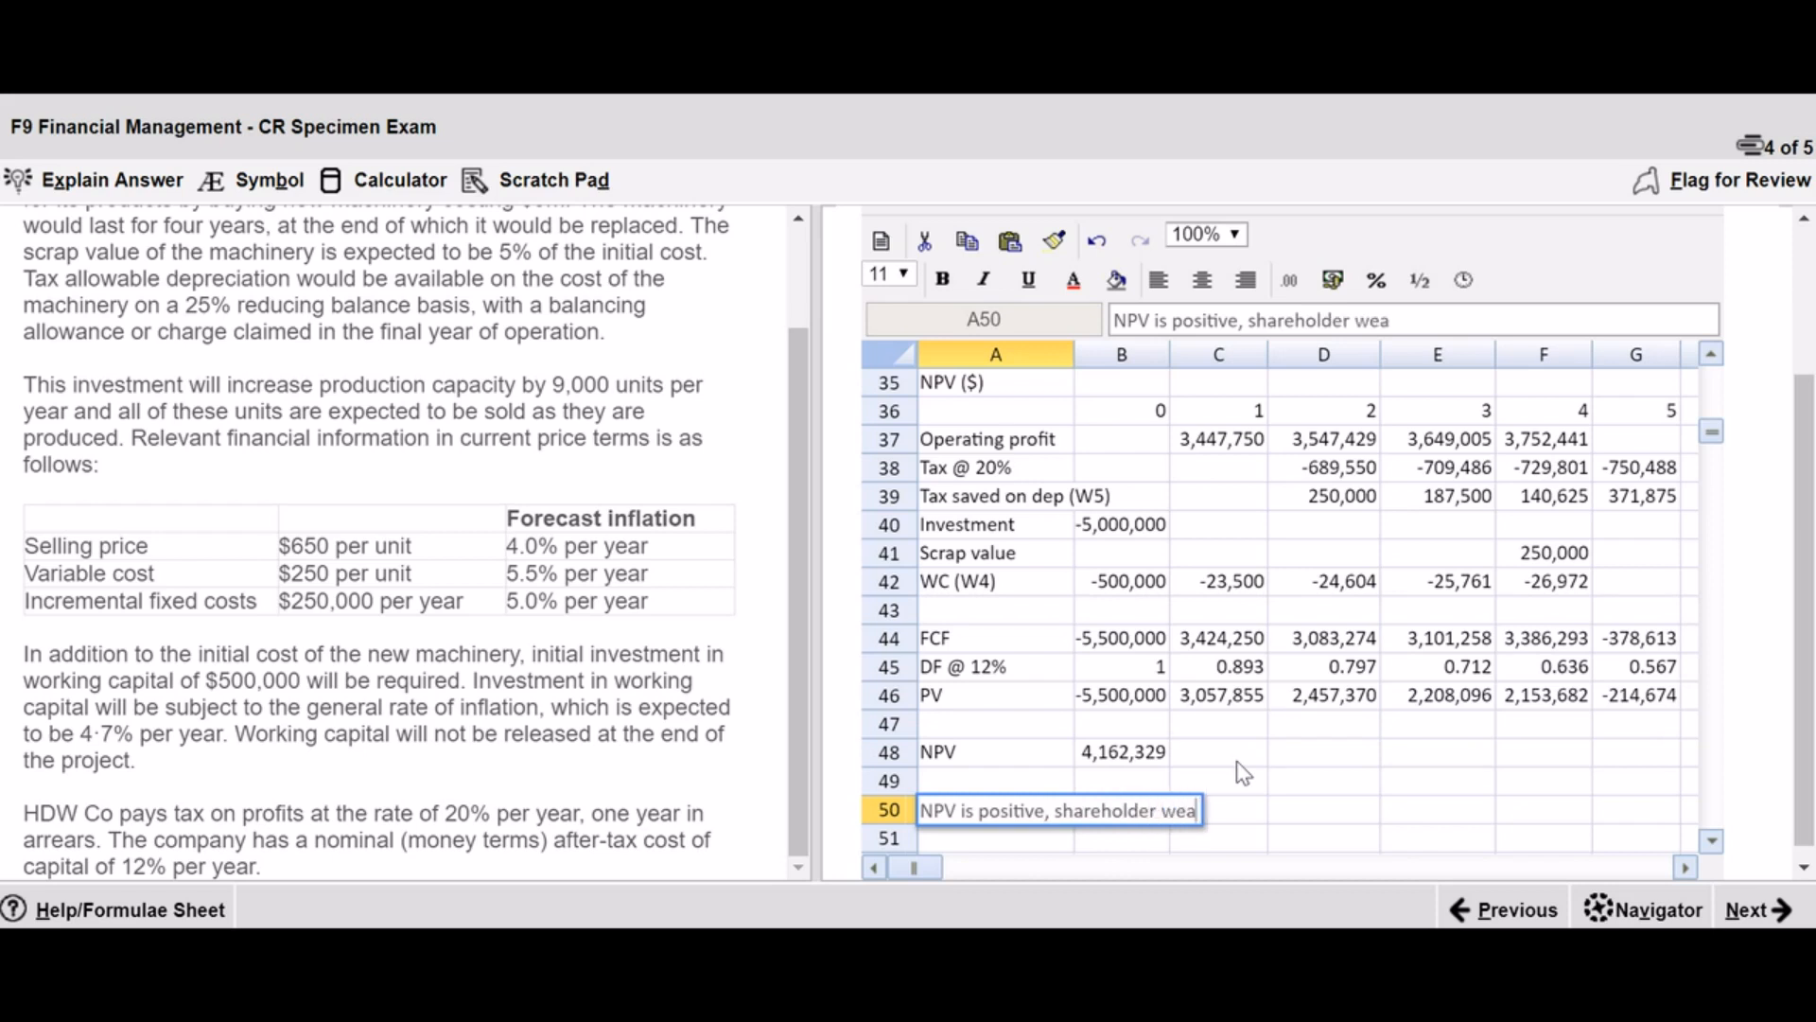
{"action": "type", "text": "lth will ris"}
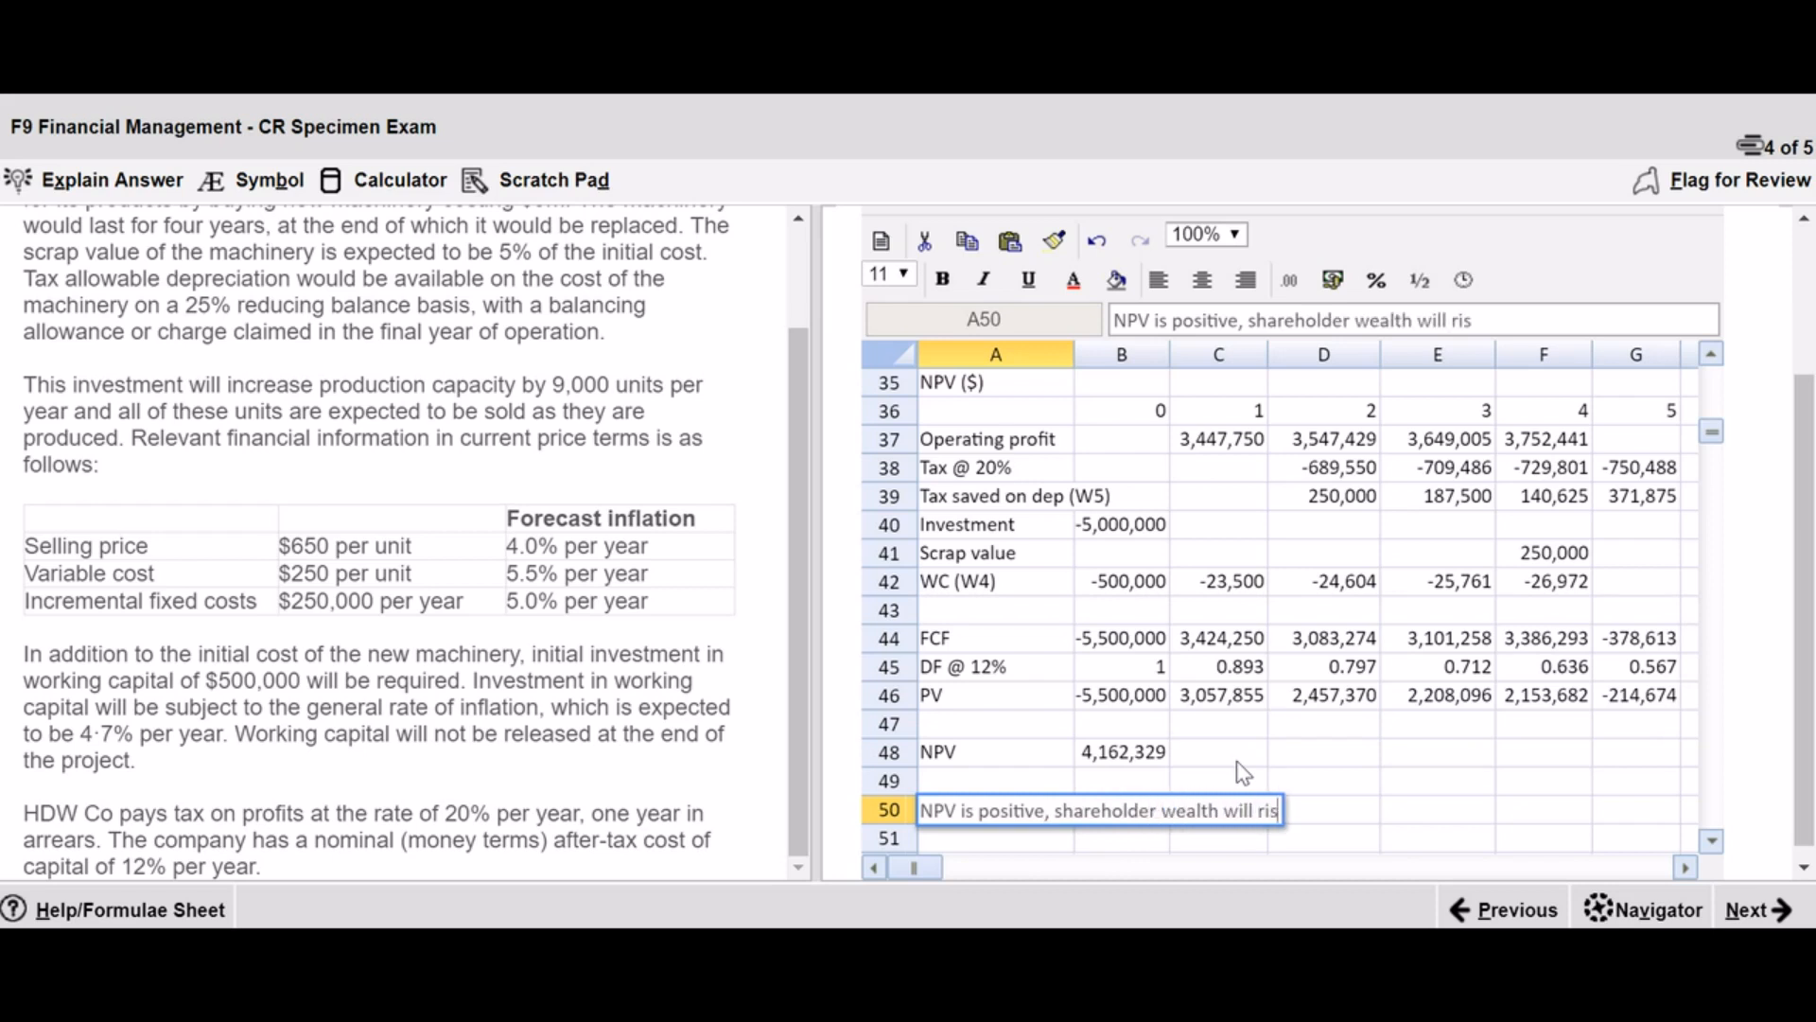
{"action": "type", "text": "e. There"}
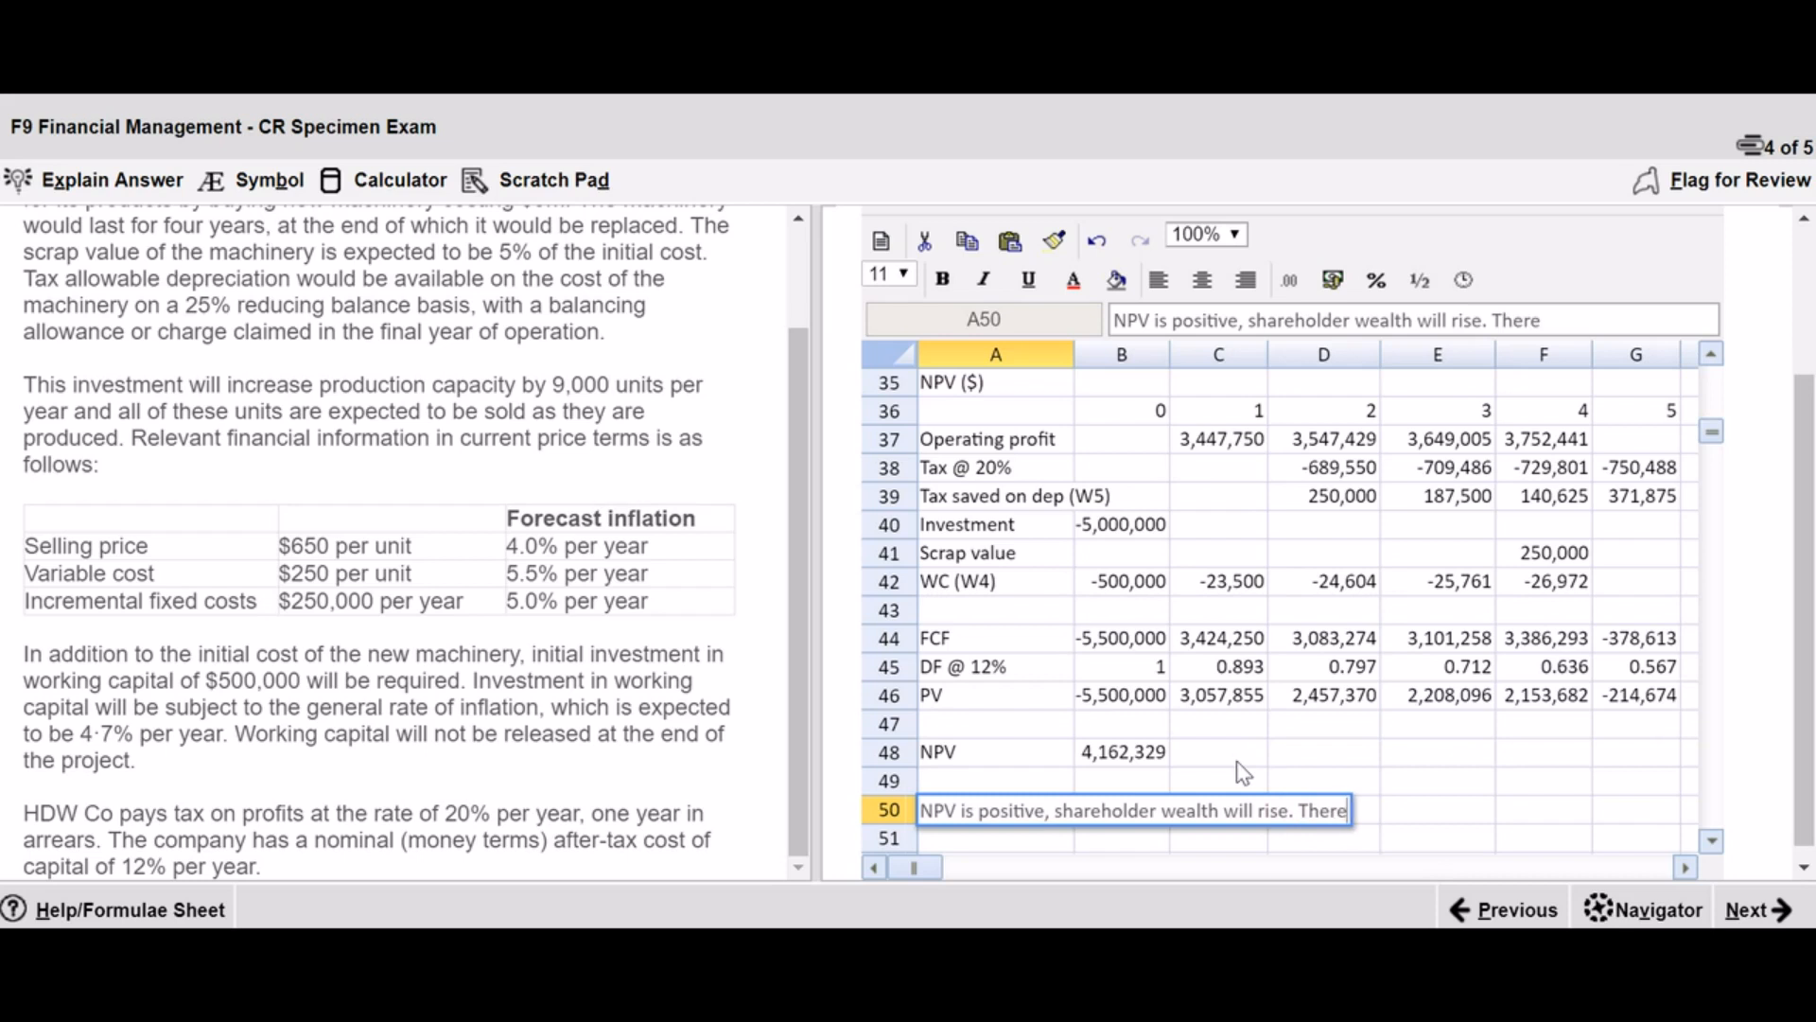
{"action": "type", "text": "fore, accep"}
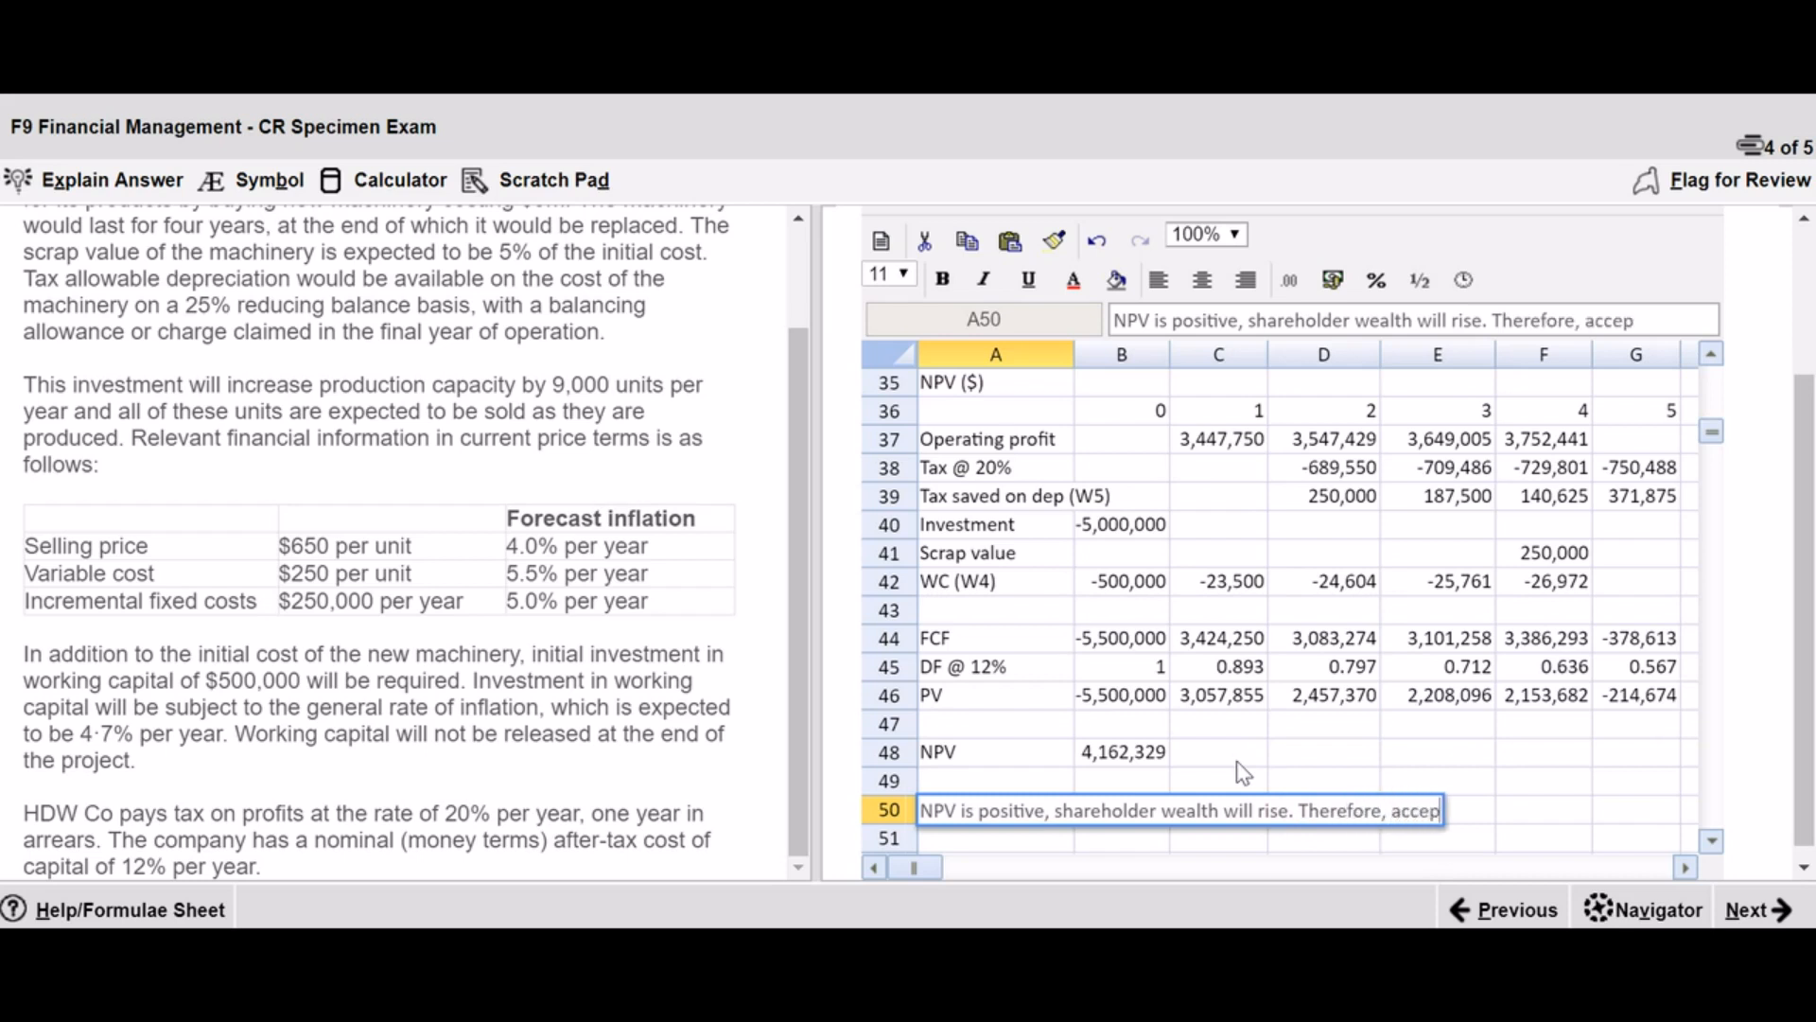
{"action": "type", "text": "t the project."}
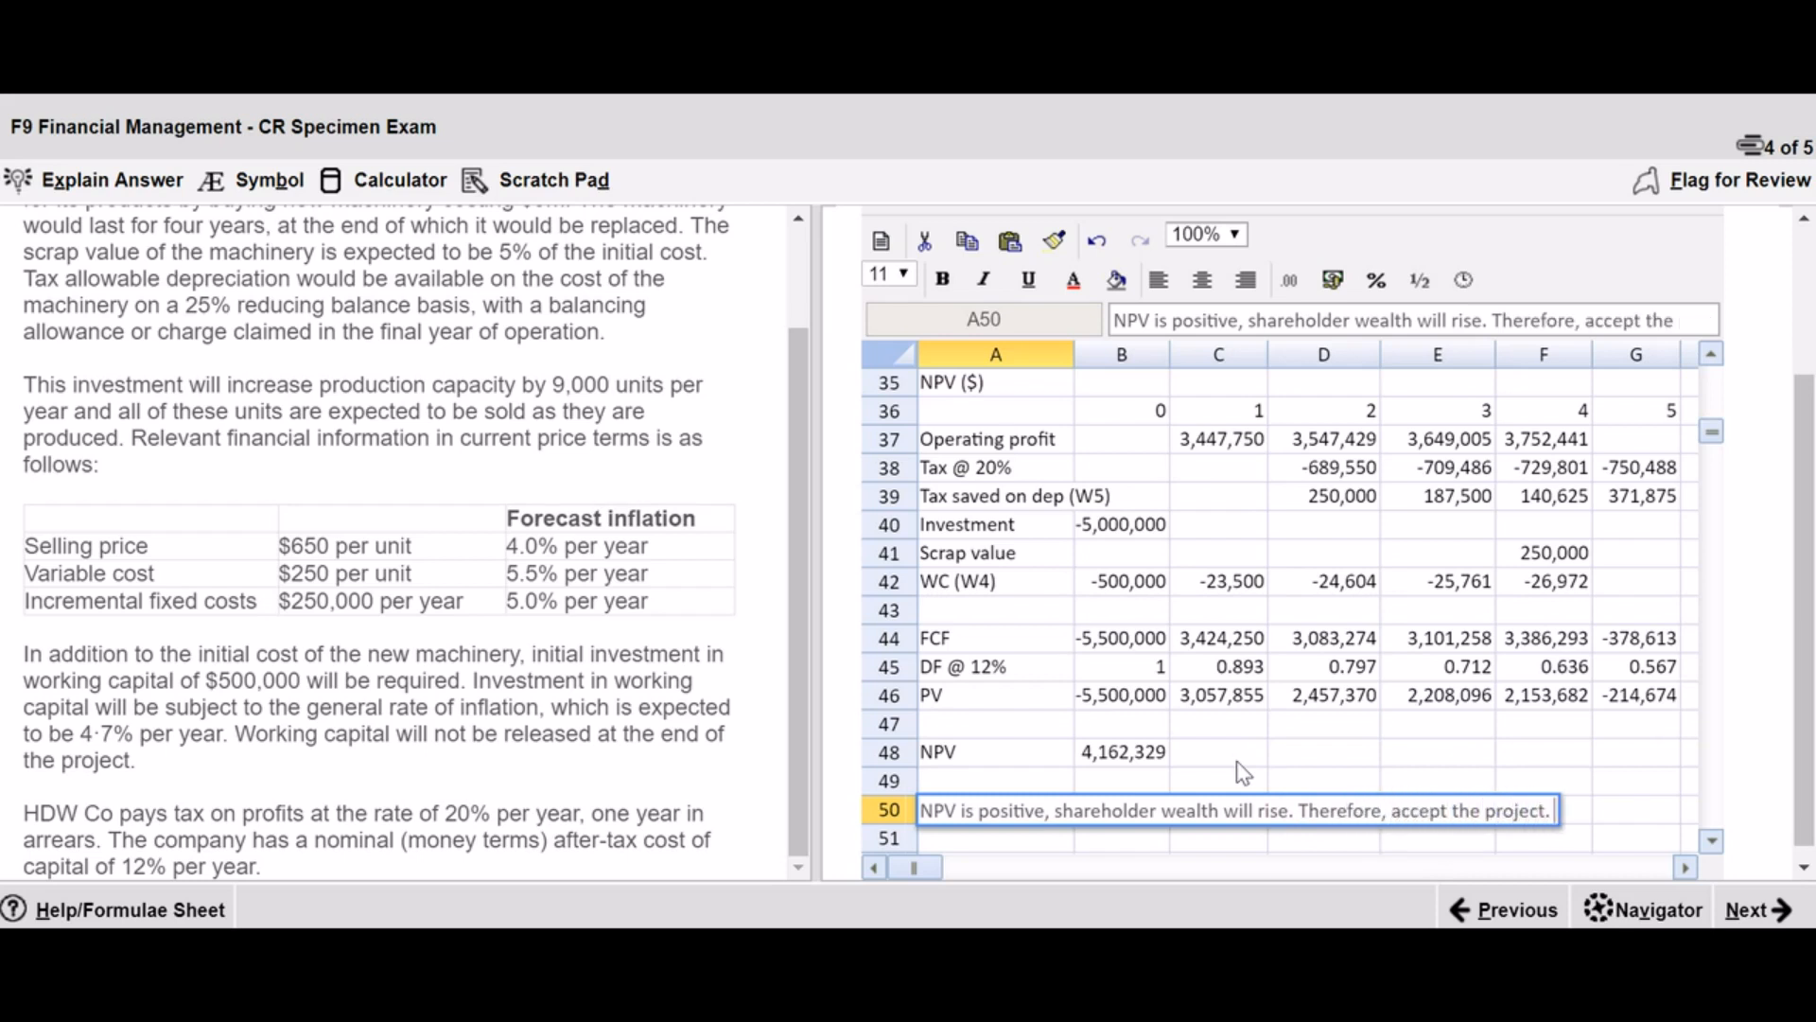
{"action": "key", "text": "Return"}
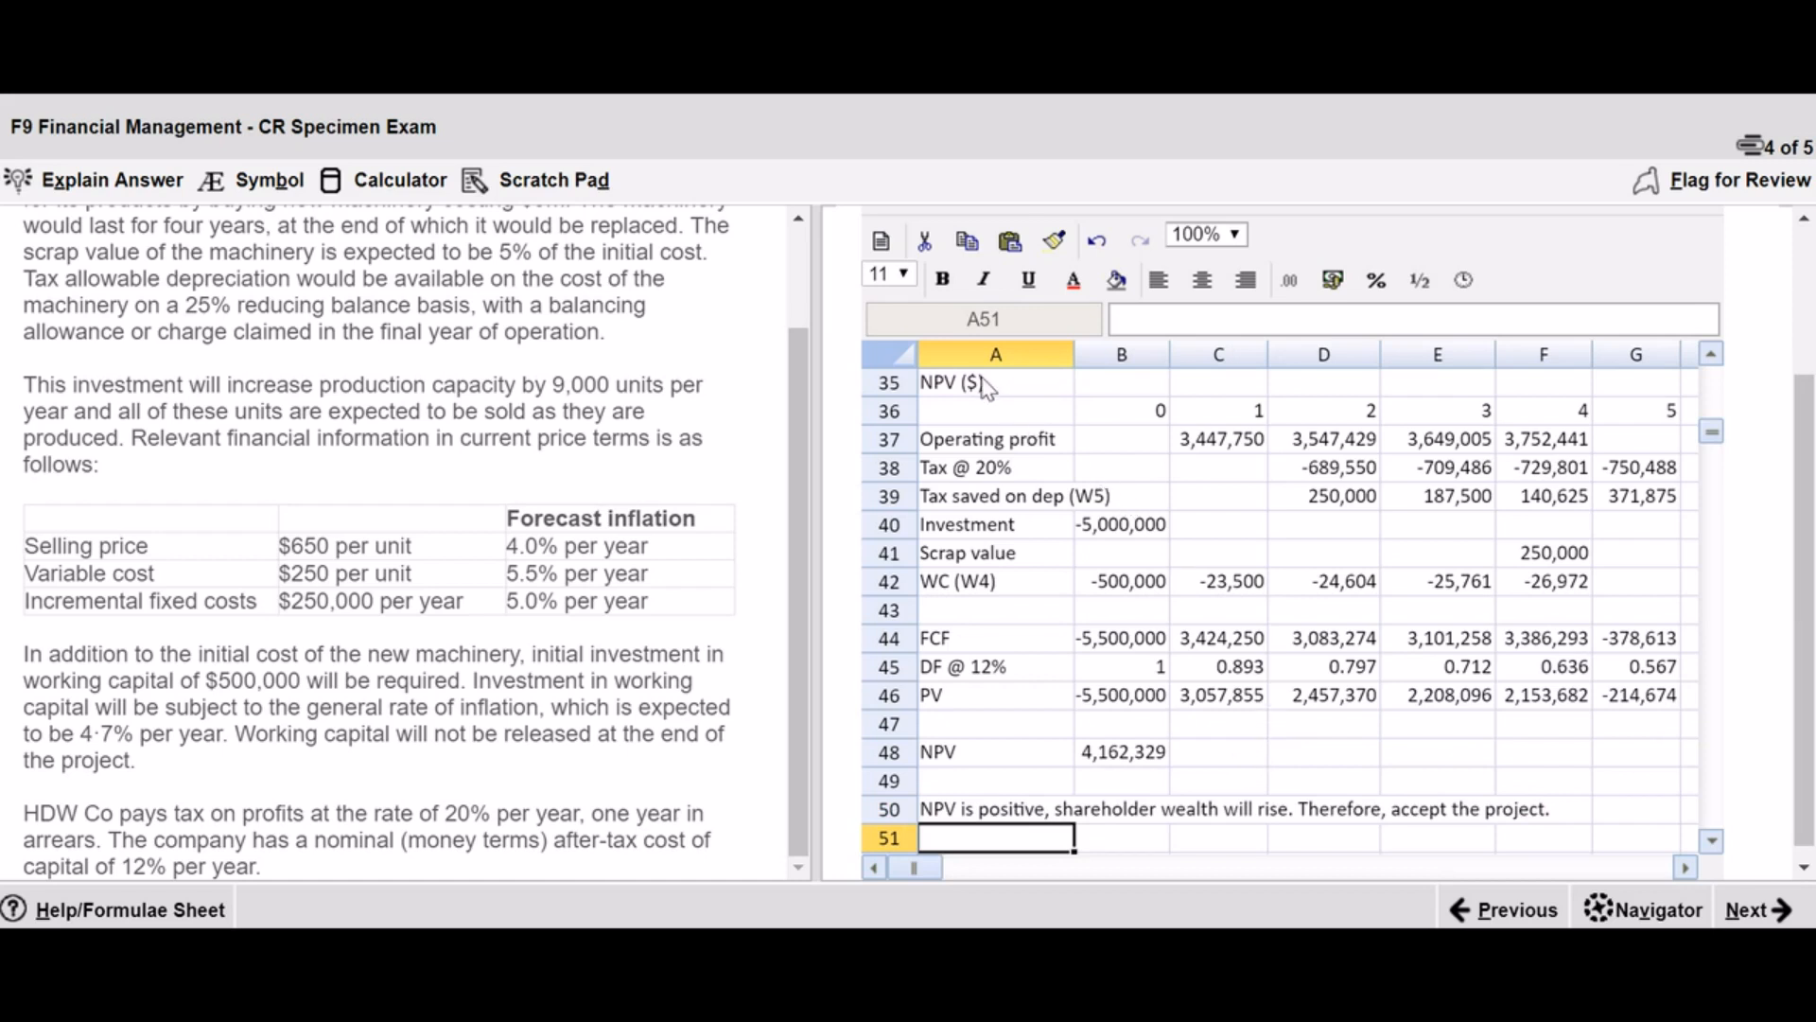
- Centre the year headings and figures of the NPV table in B36:G47
{"action": "left_click_drag", "start_coordinate": [1154, 412], "coordinate": [1663, 719]}
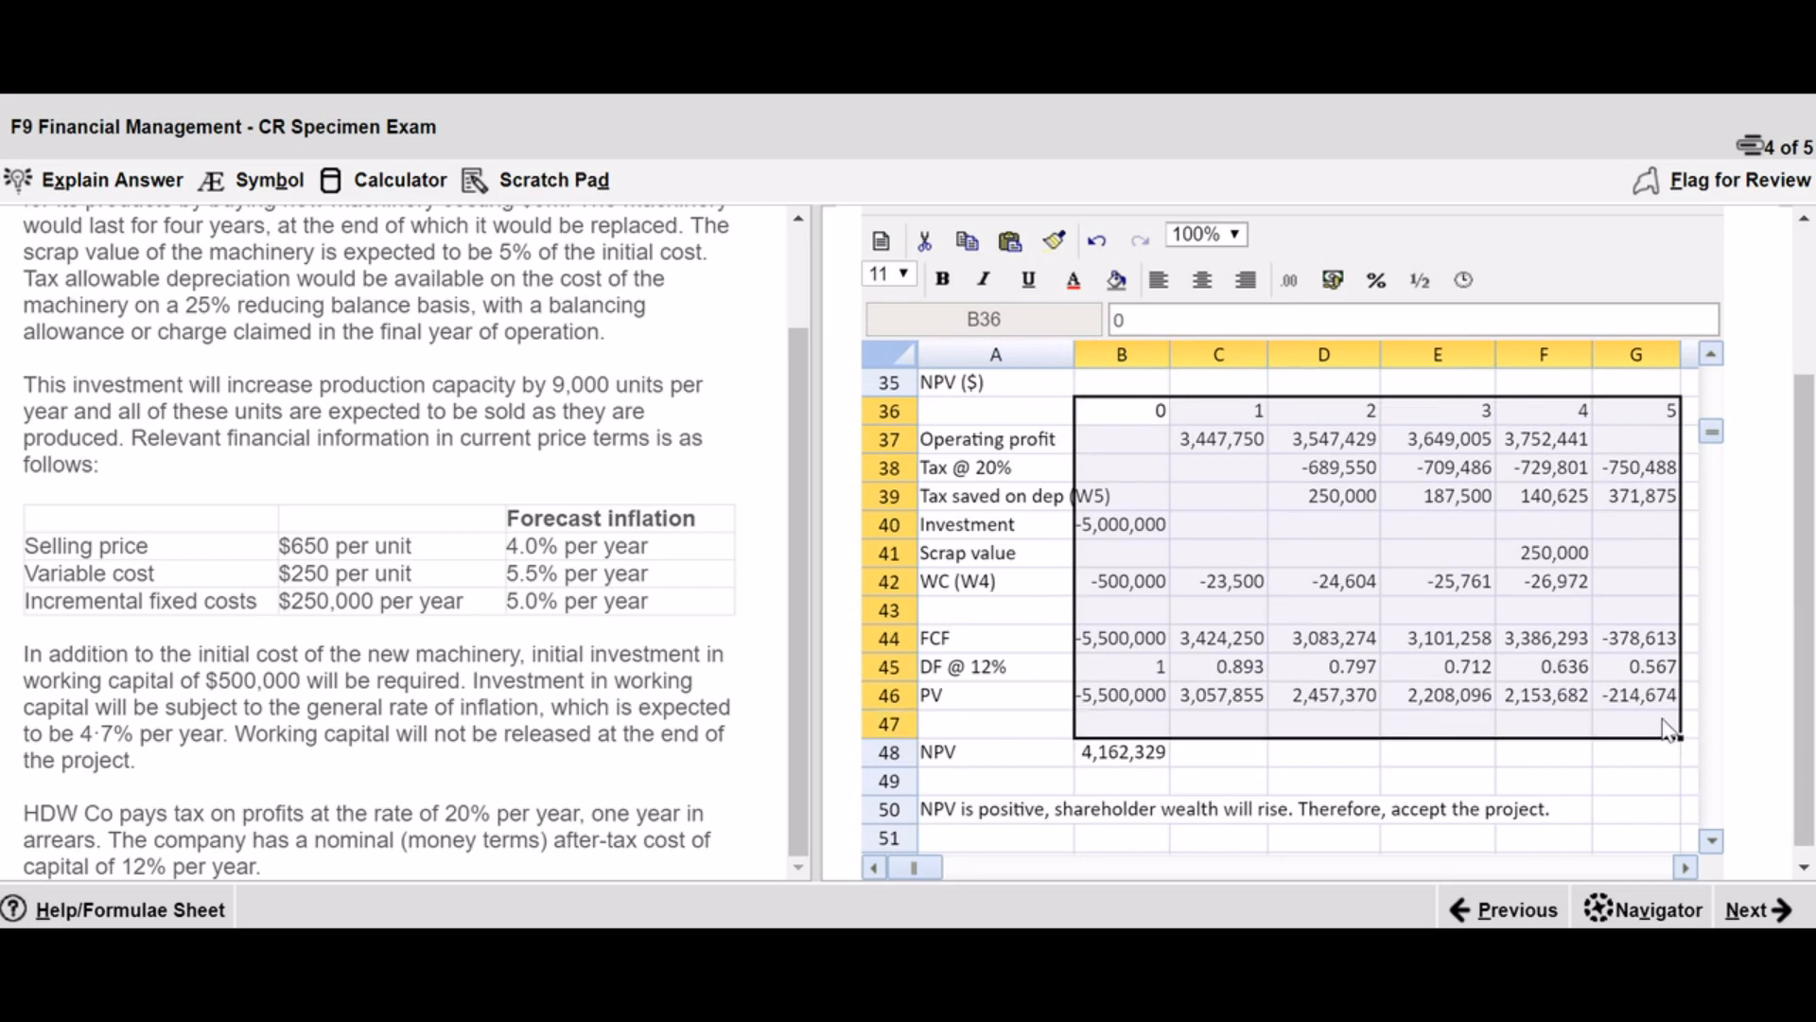
{"action": "left_click", "coordinate": [1203, 280]}
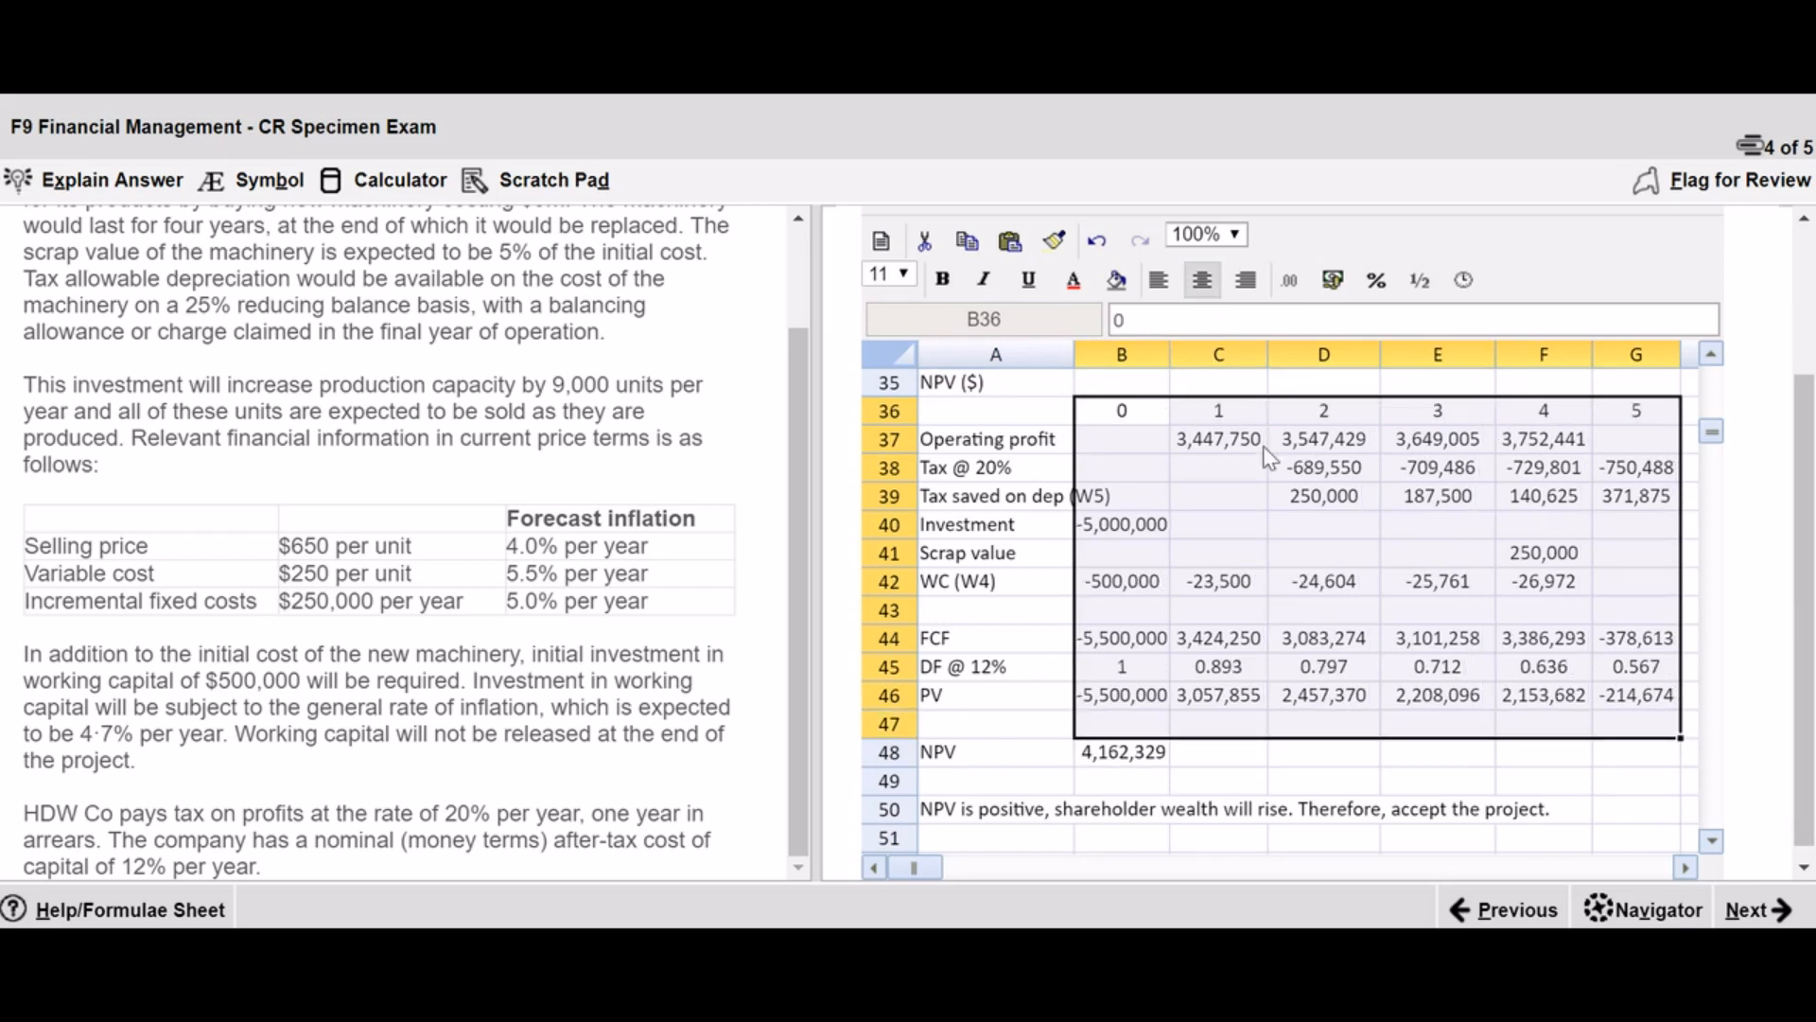
{"action": "left_click", "coordinate": [1264, 522]}
- Make the "NPV ($)" heading in A35 bold and underlined
{"action": "left_click", "coordinate": [975, 383]}
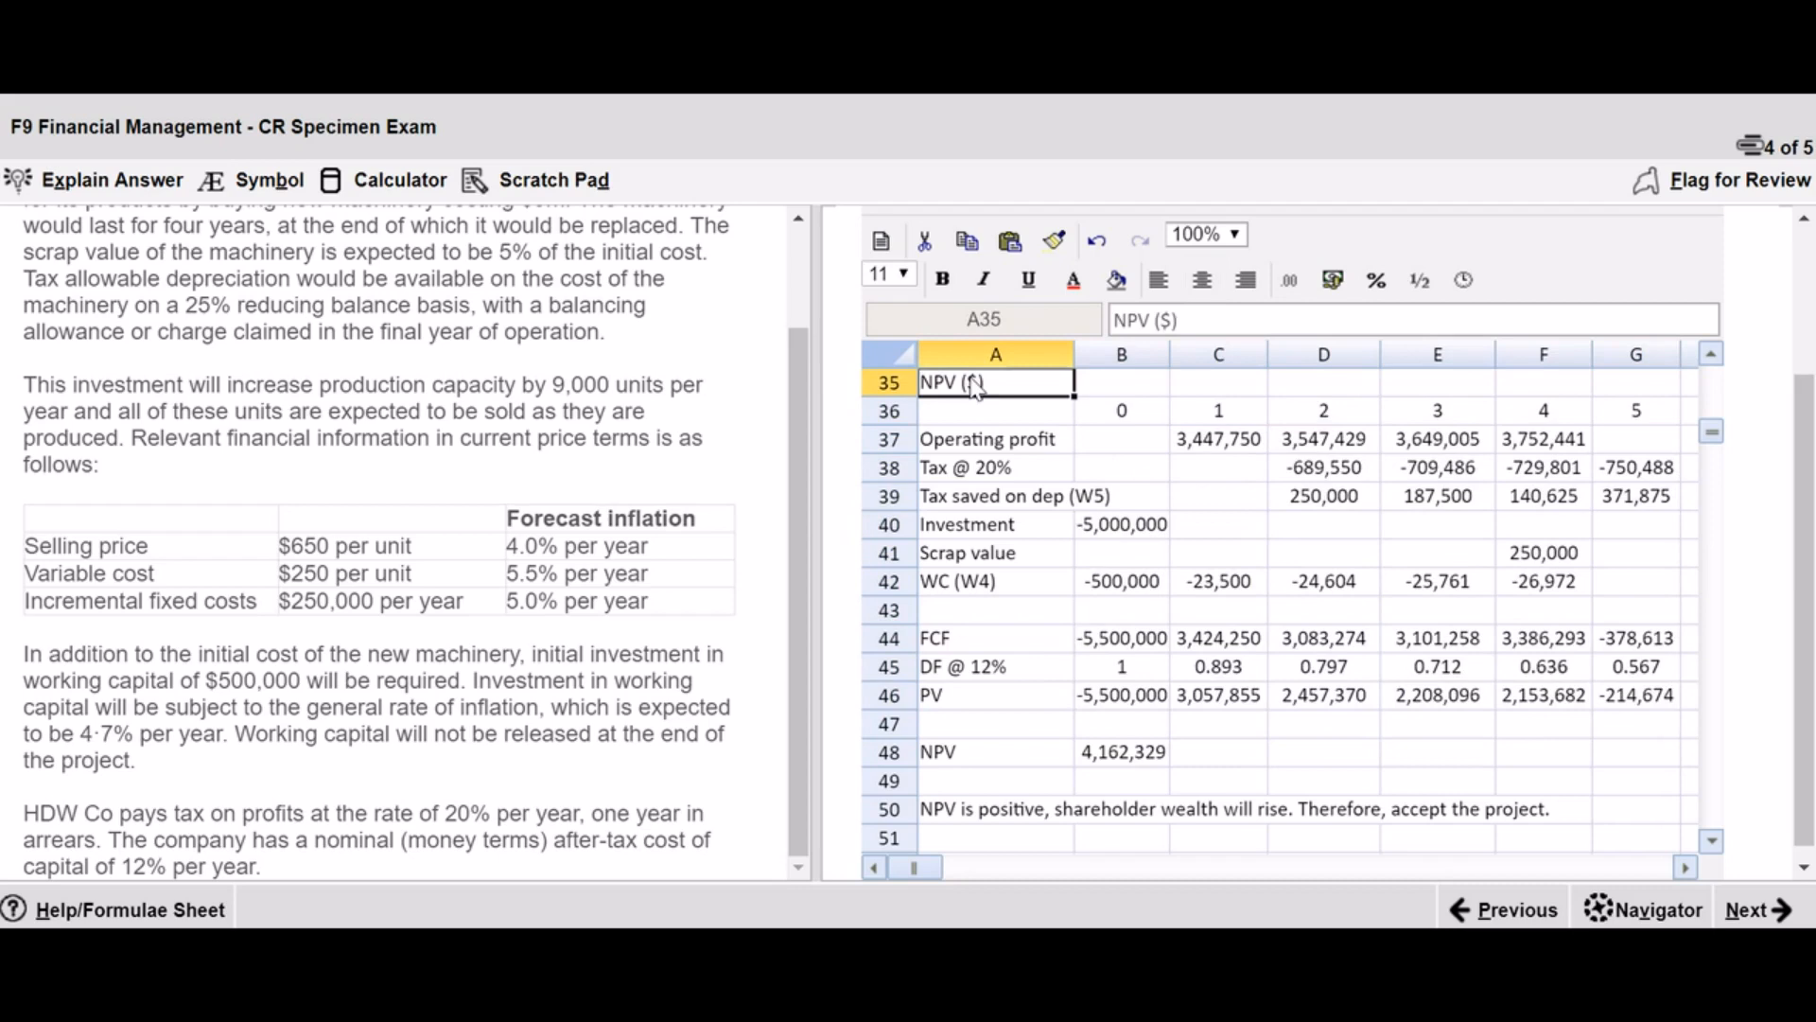
{"action": "left_click", "coordinate": [943, 280]}
{"action": "left_click", "coordinate": [1028, 280]}
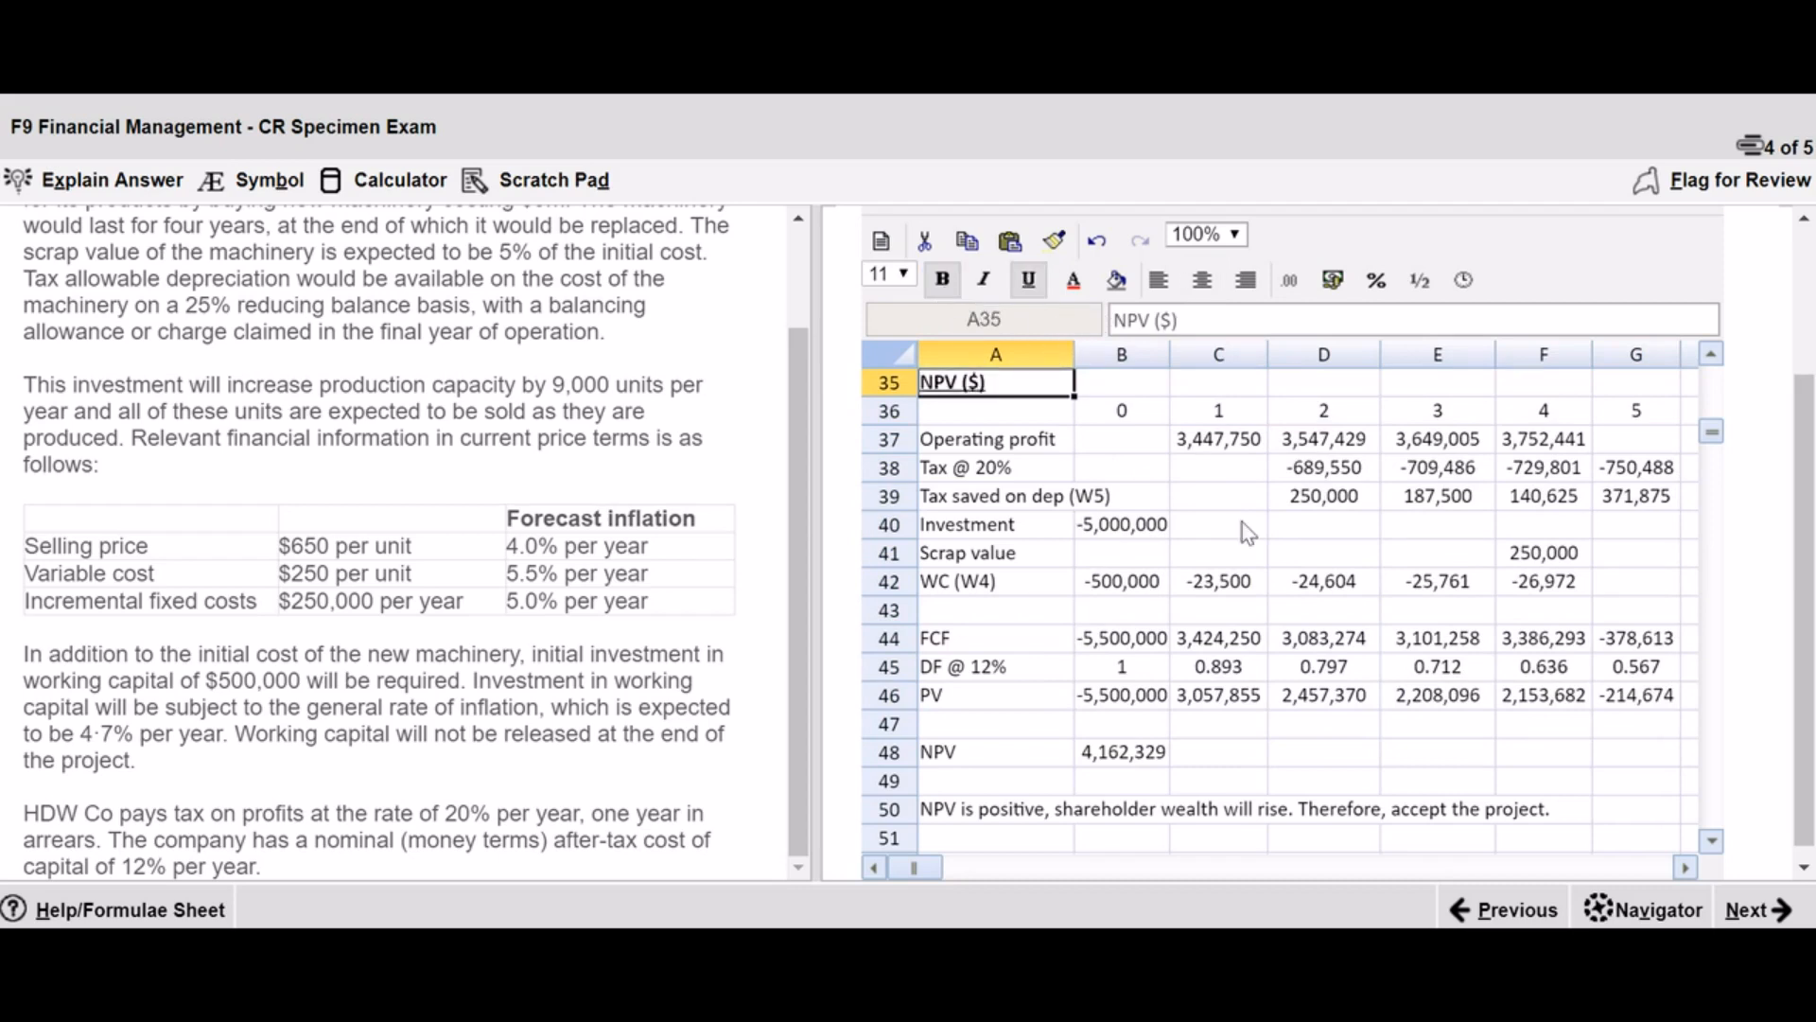
{"action": "left_click", "coordinate": [1221, 585]}
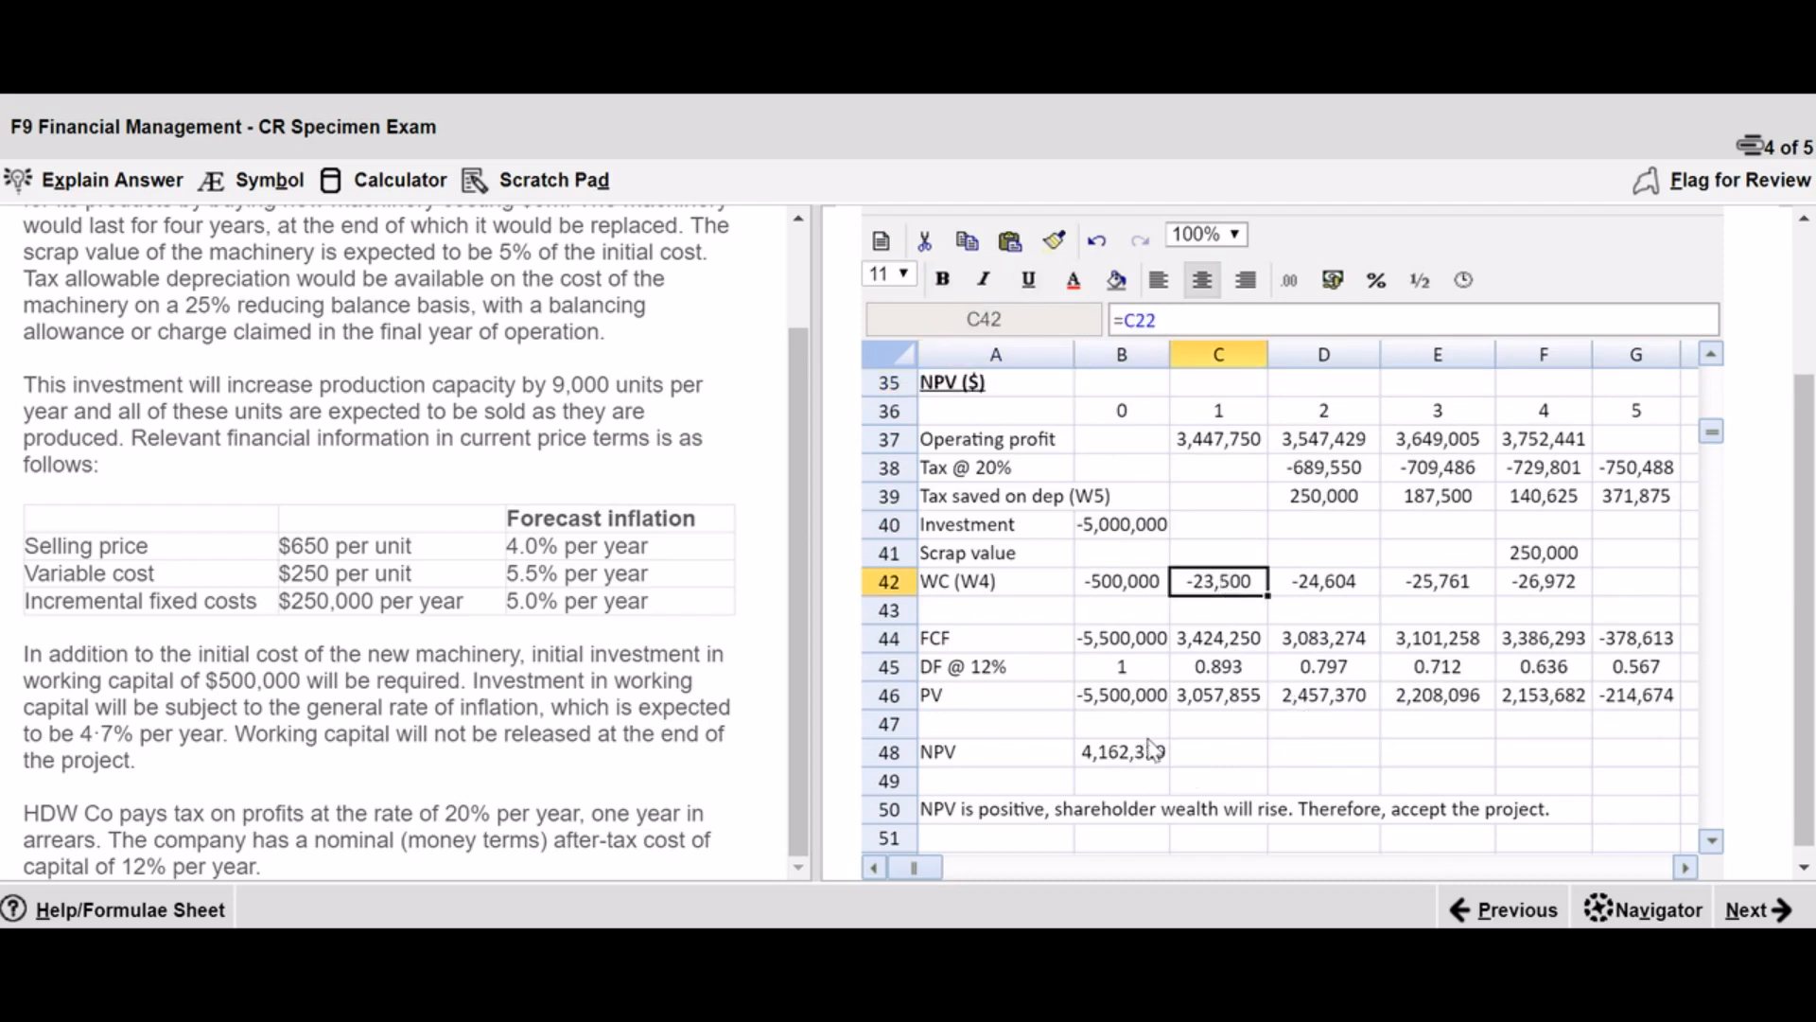
- Make the "W5 - Tax saved on Dep'n ($)" heading in A24 bold and underlined
{"action": "scroll", "coordinate": [1149, 723], "scroll_direction": "up", "scroll_amount": 5}
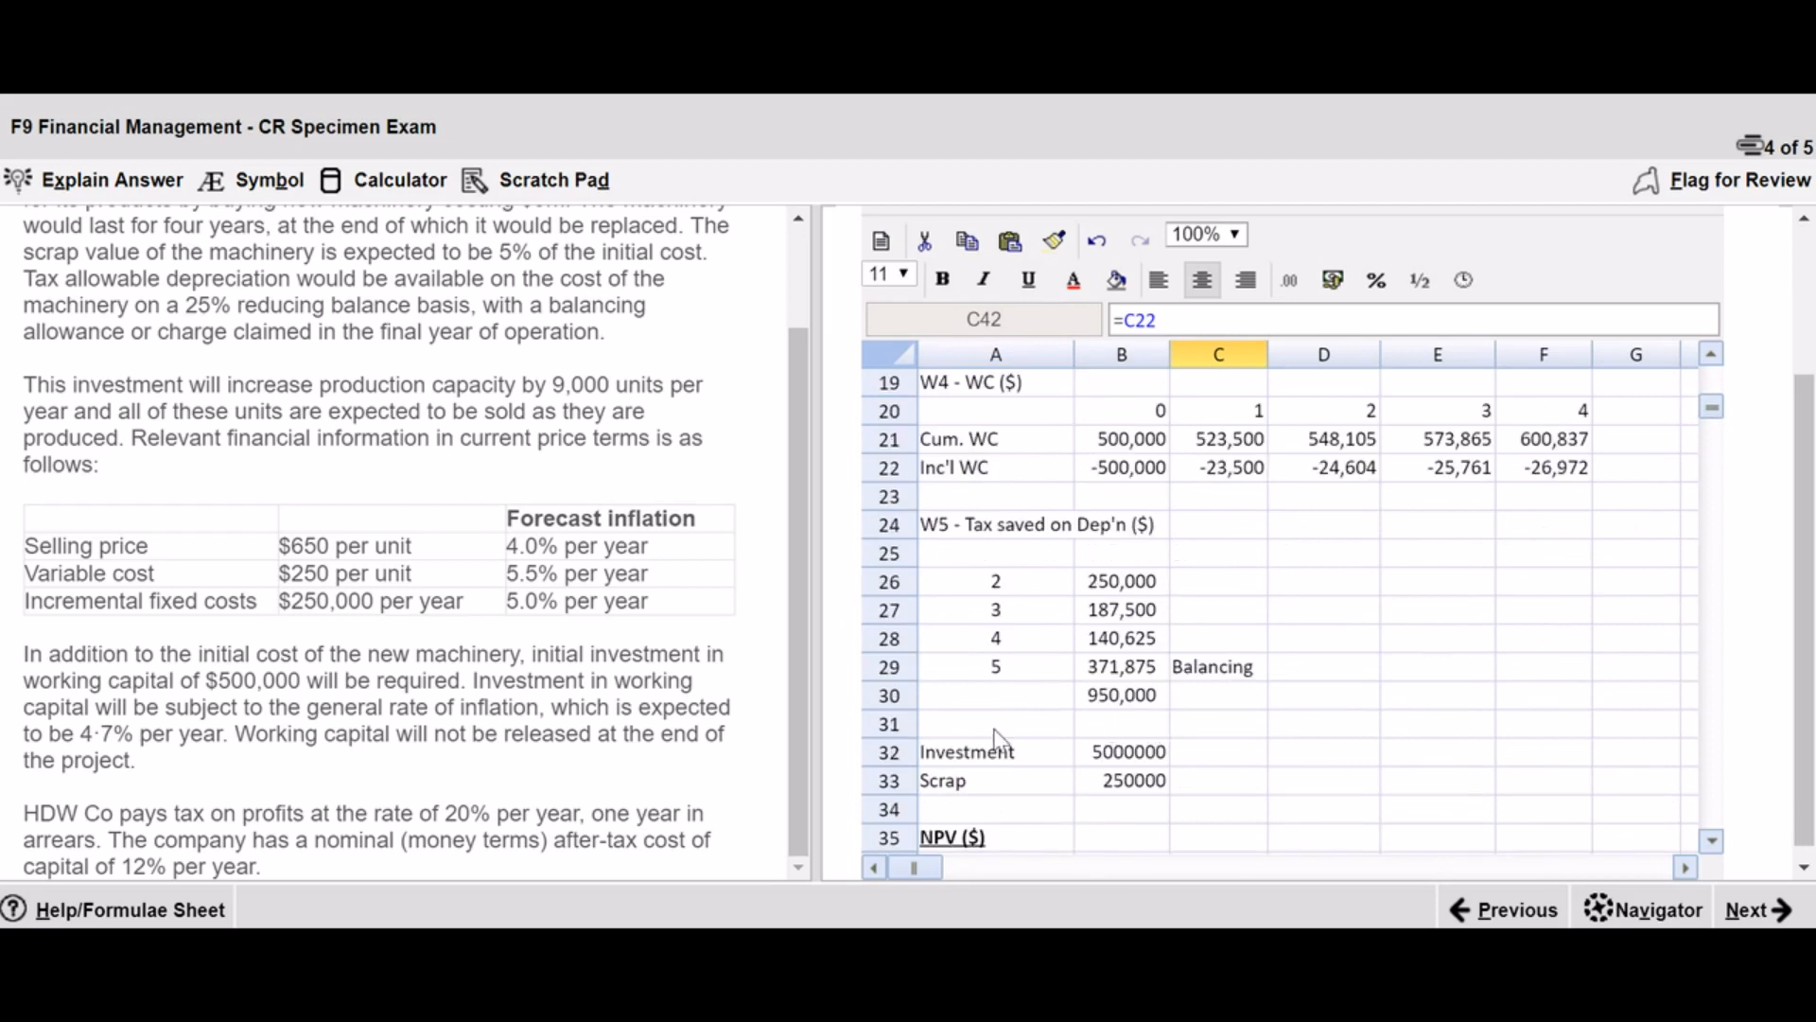
{"action": "left_click", "coordinate": [965, 536]}
{"action": "left_click", "coordinate": [943, 278]}
{"action": "left_click", "coordinate": [1028, 278]}
{"action": "left_click", "coordinate": [1221, 666]}
- Make the "W4 - WC ($)" and "W3 - FC ($)" headings in A19 and A15 bold and underlined
{"action": "scroll", "coordinate": [1242, 670], "scroll_direction": "up", "scroll_amount": 3}
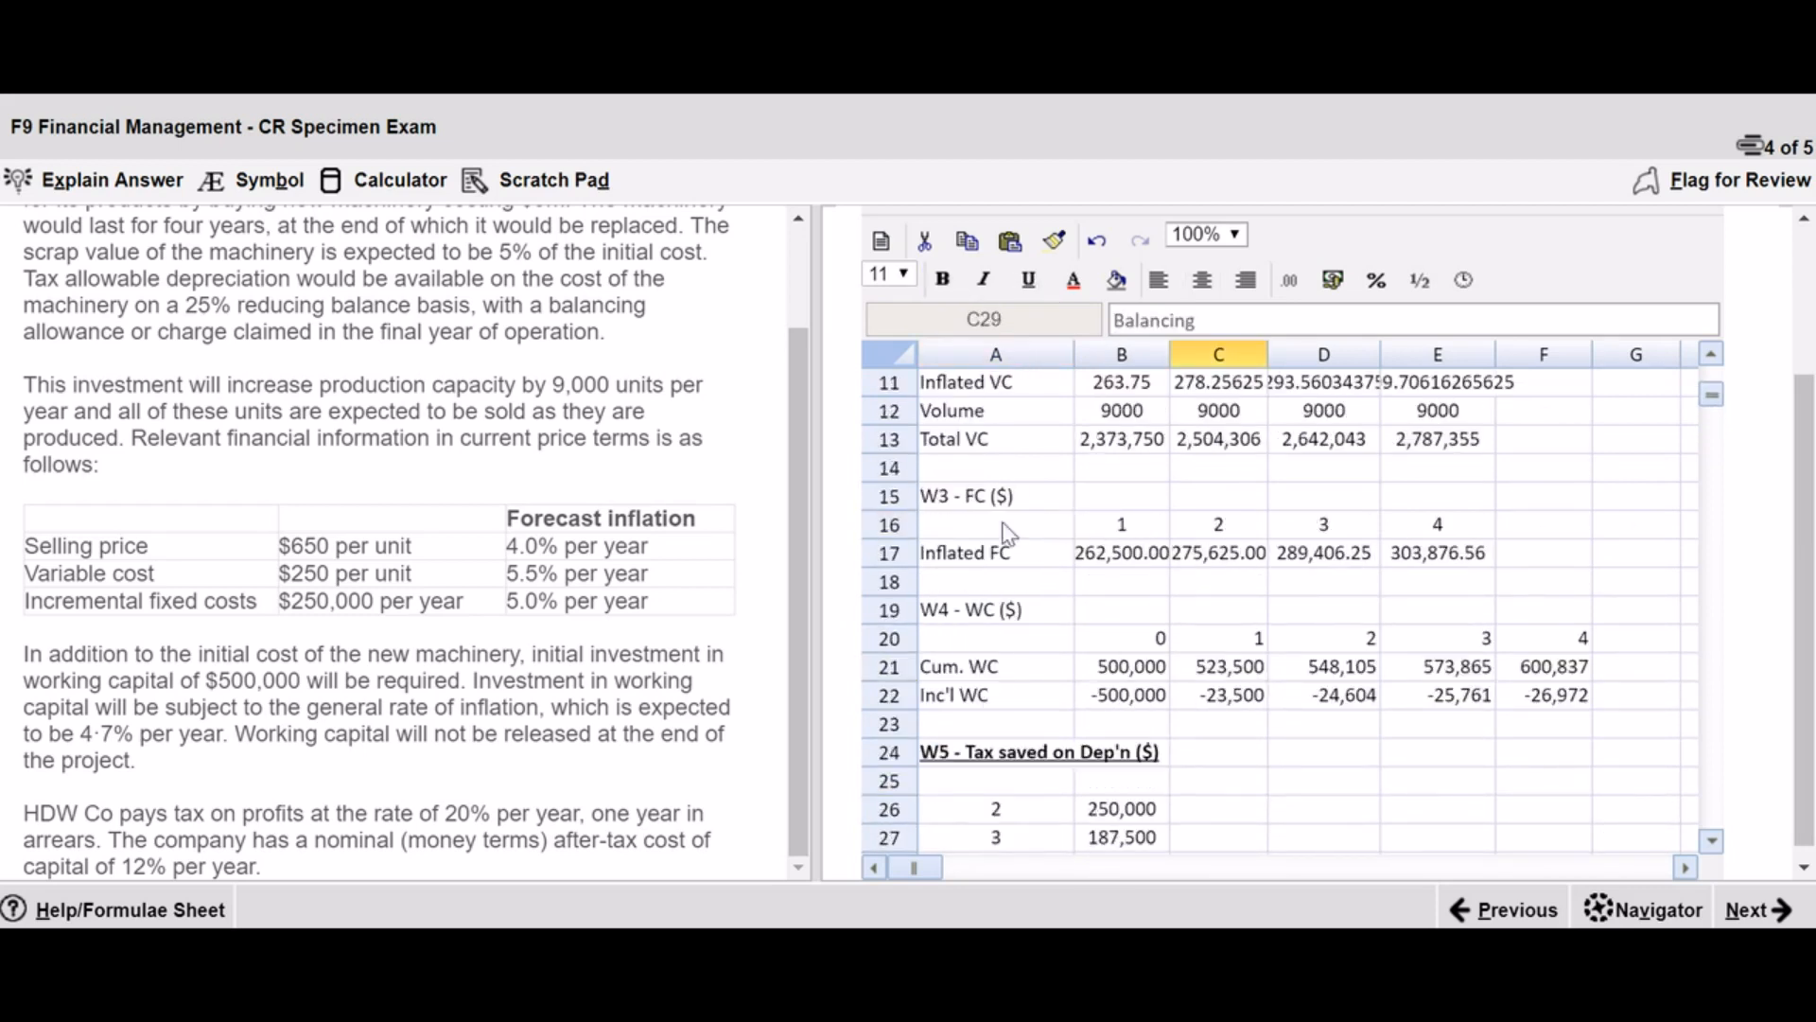
{"action": "left_click", "coordinate": [994, 483]}
{"action": "left_click", "coordinate": [989, 620]}
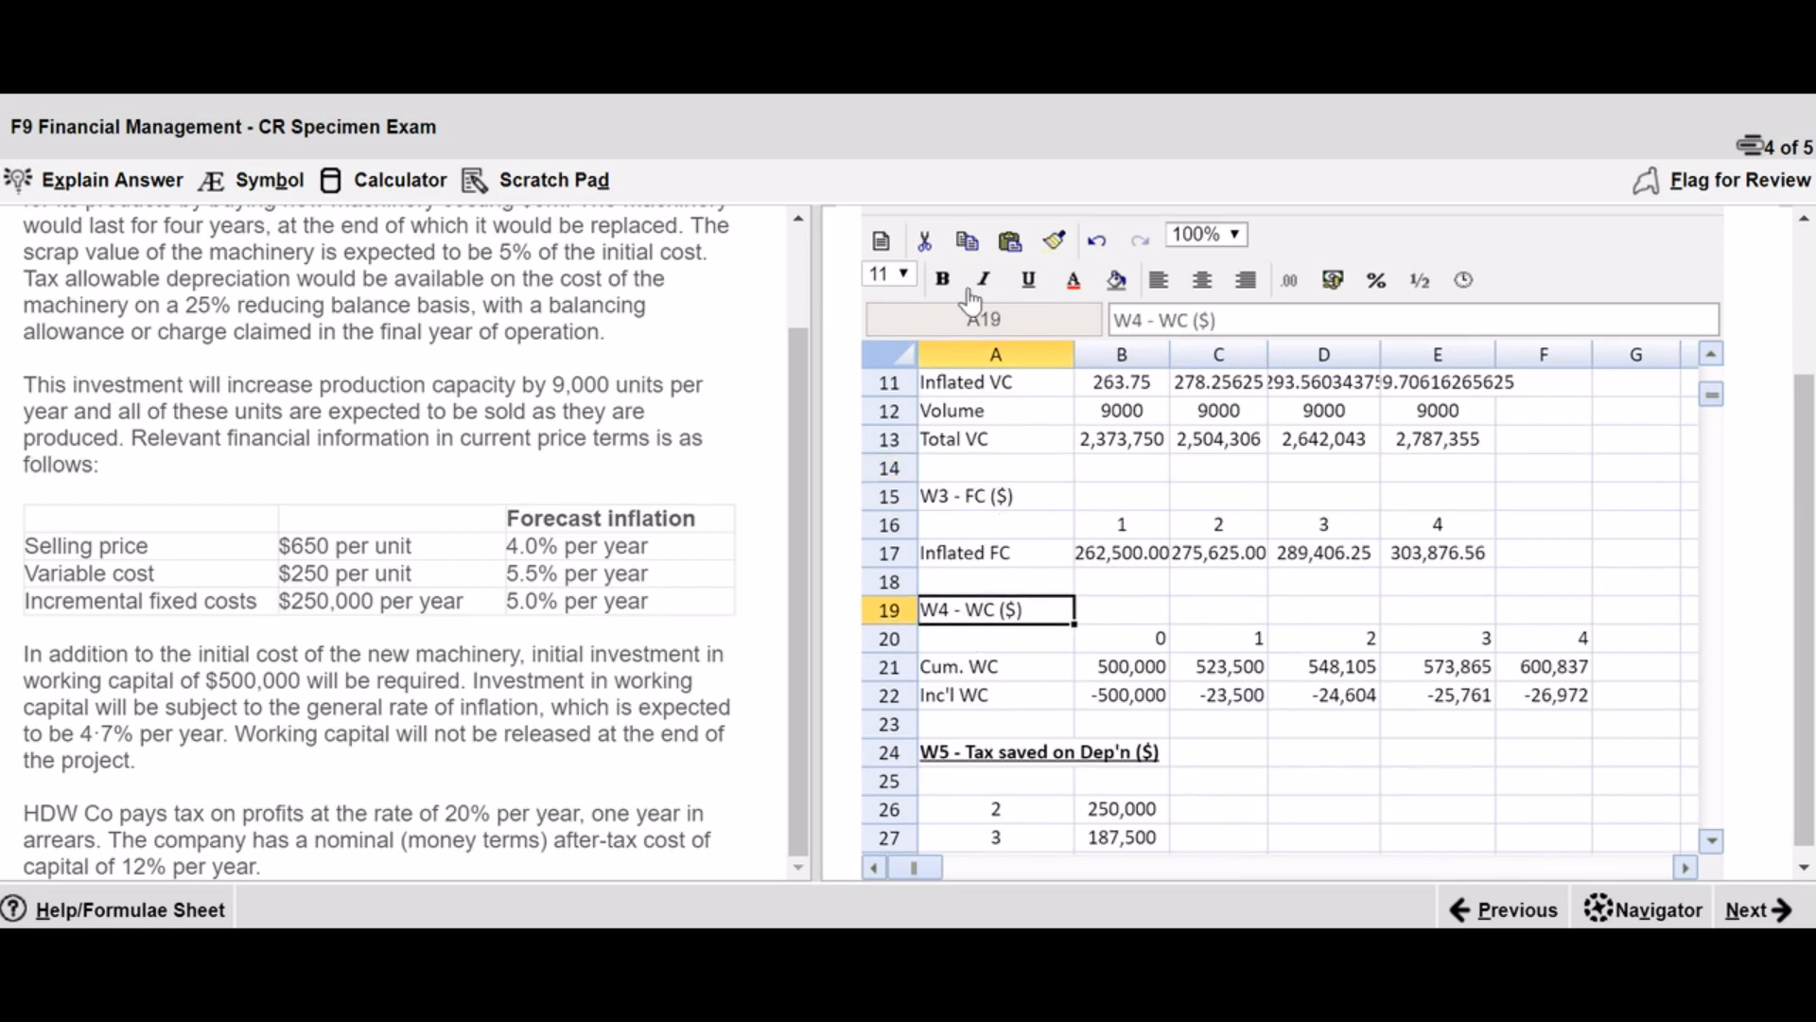
{"action": "left_click", "coordinate": [942, 279]}
{"action": "left_click", "coordinate": [1028, 278]}
{"action": "left_click", "coordinate": [1008, 495]}
{"action": "left_click", "coordinate": [942, 278]}
{"action": "left_click", "coordinate": [1028, 278]}
{"action": "left_click", "coordinate": [1151, 495]}
- Make the "W2 - VC ($)" heading in A8 bold and underlined
{"action": "scroll", "coordinate": [1159, 502], "scroll_direction": "up", "scroll_amount": 3}
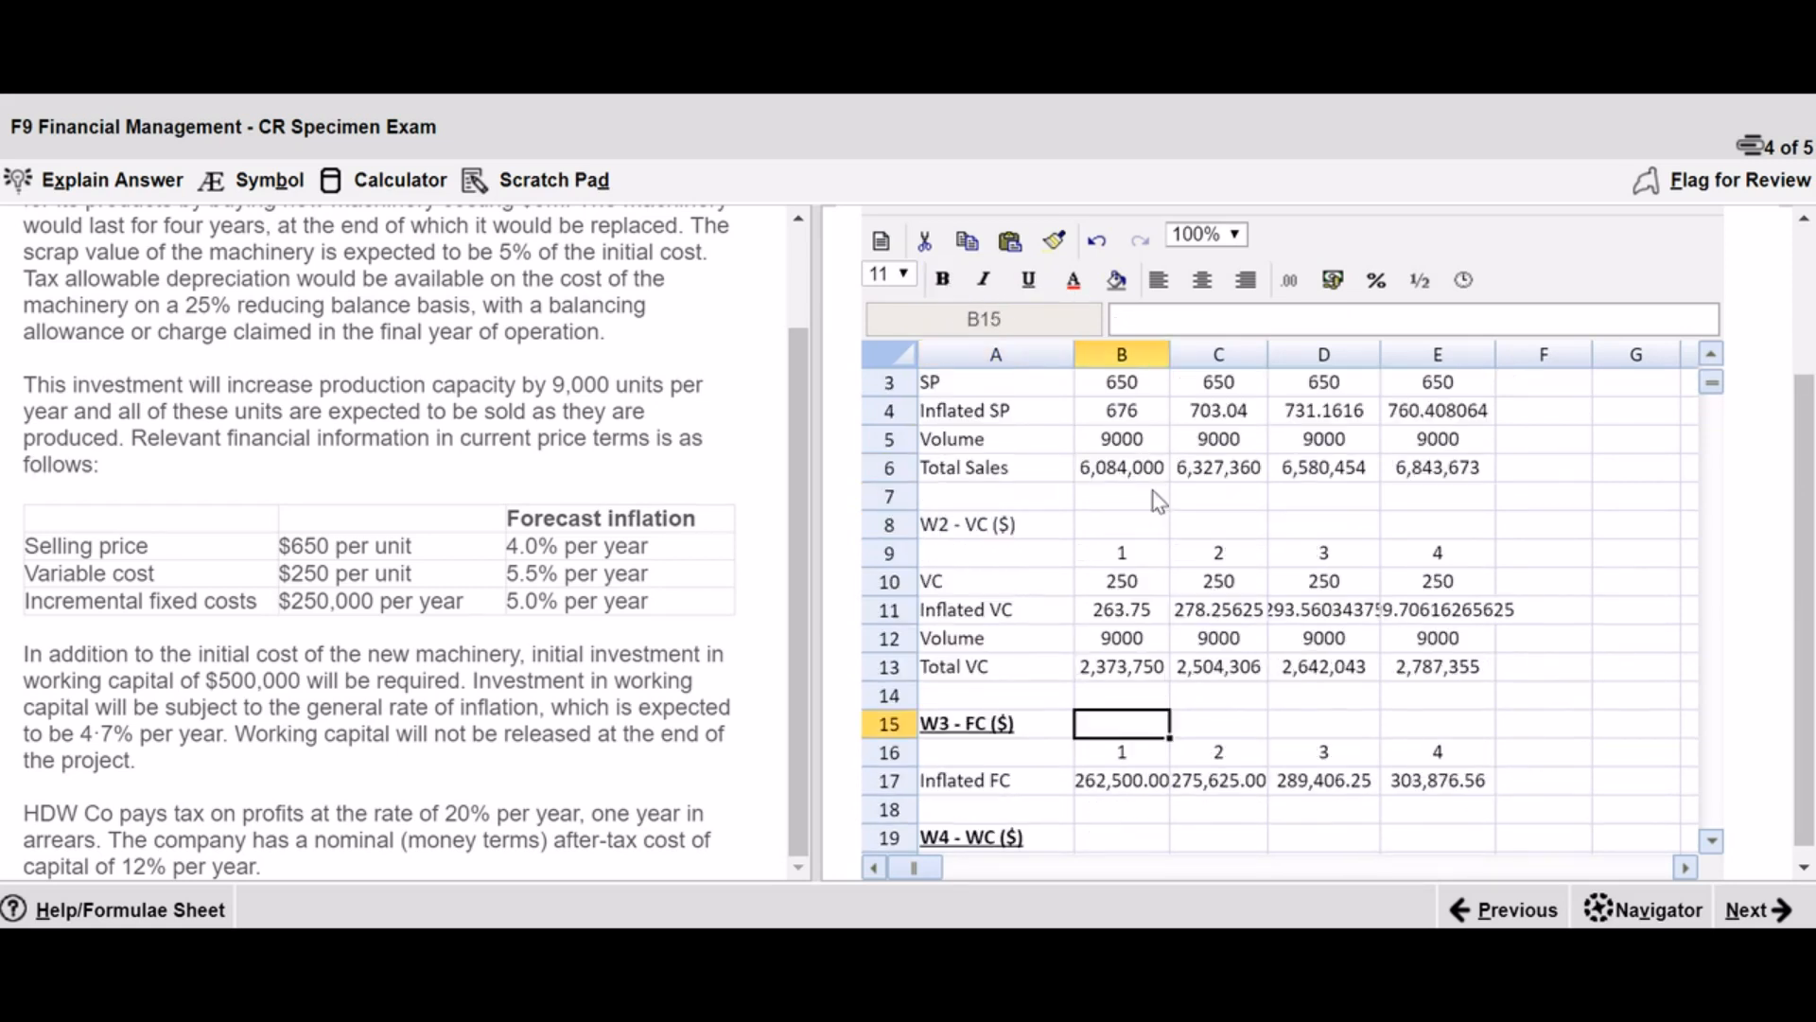
{"action": "left_click", "coordinate": [1004, 526]}
{"action": "left_click", "coordinate": [942, 278]}
{"action": "left_click", "coordinate": [1029, 279]}
{"action": "left_click", "coordinate": [1122, 439]}
- Make the "W1 - Sales ($)" heading in A1 bold and underlined
{"action": "scroll", "coordinate": [1122, 439], "scroll_direction": "up", "scroll_amount": 5}
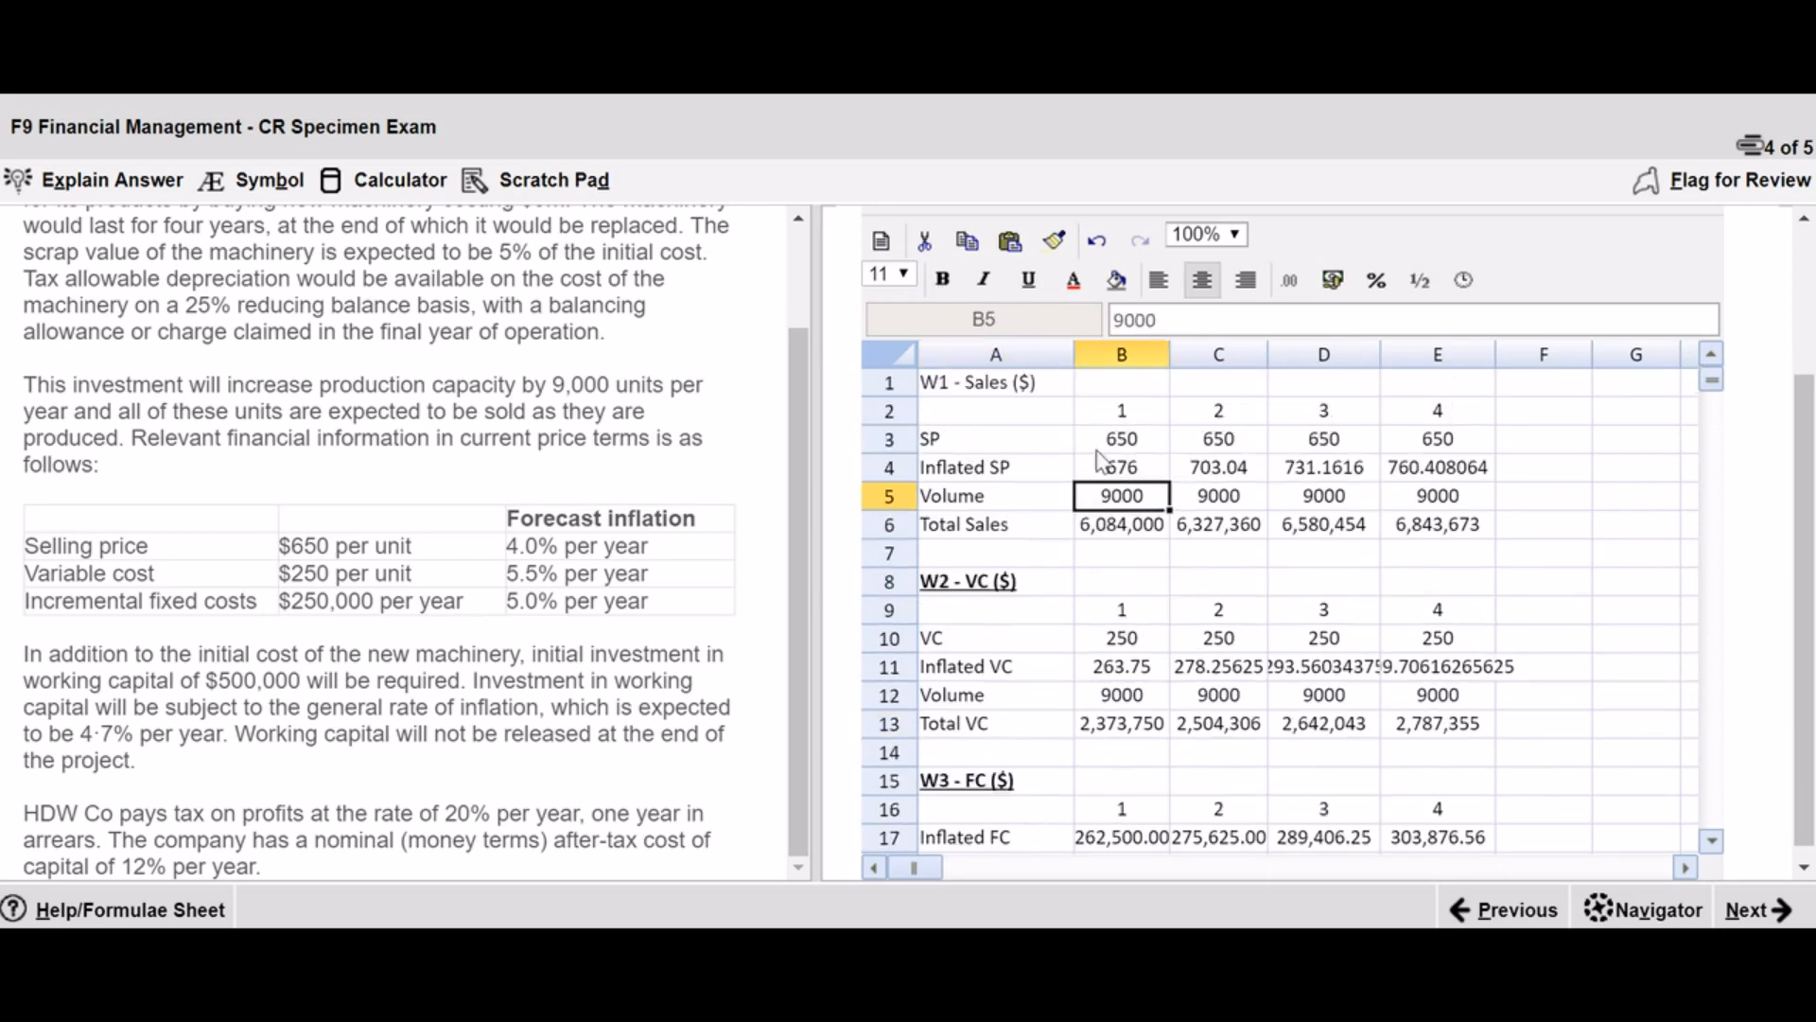
{"action": "left_click", "coordinate": [984, 590]}
{"action": "left_click", "coordinate": [943, 488]}
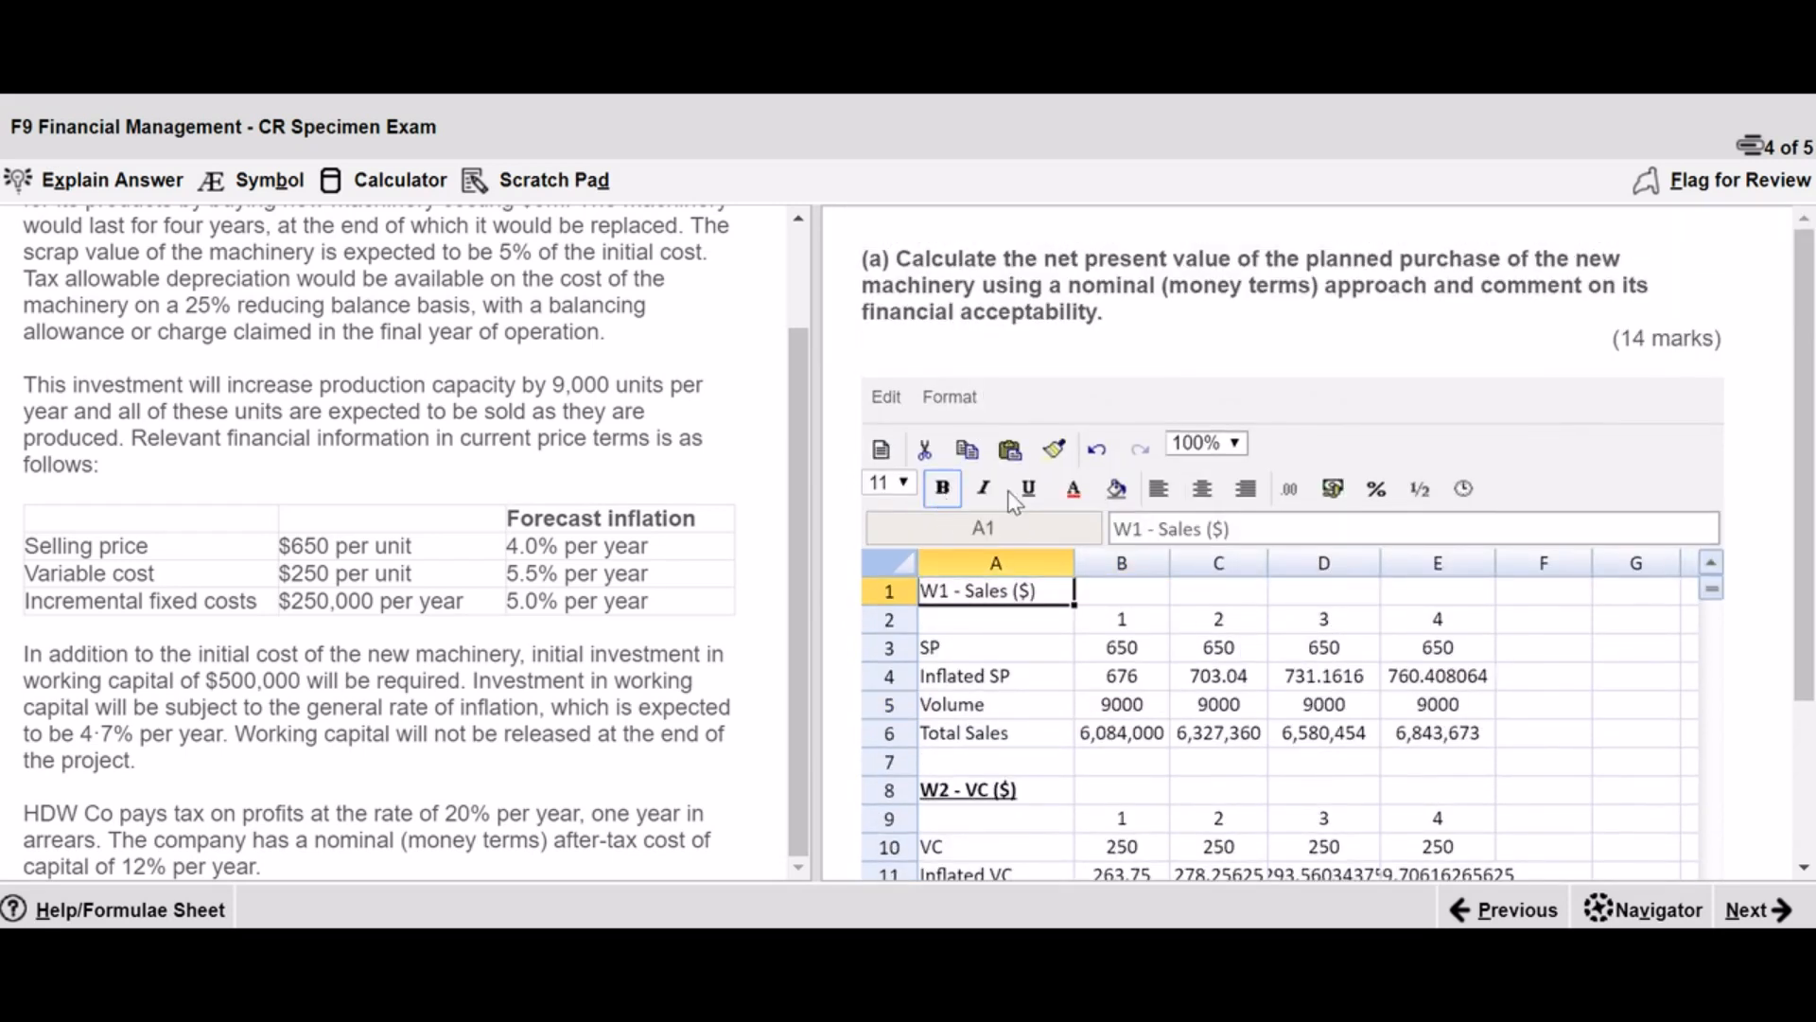
{"action": "scroll", "coordinate": [946, 492], "scroll_direction": "down", "scroll_amount": 3}
{"action": "left_click", "coordinate": [1028, 316]}
{"action": "left_click", "coordinate": [1264, 590]}
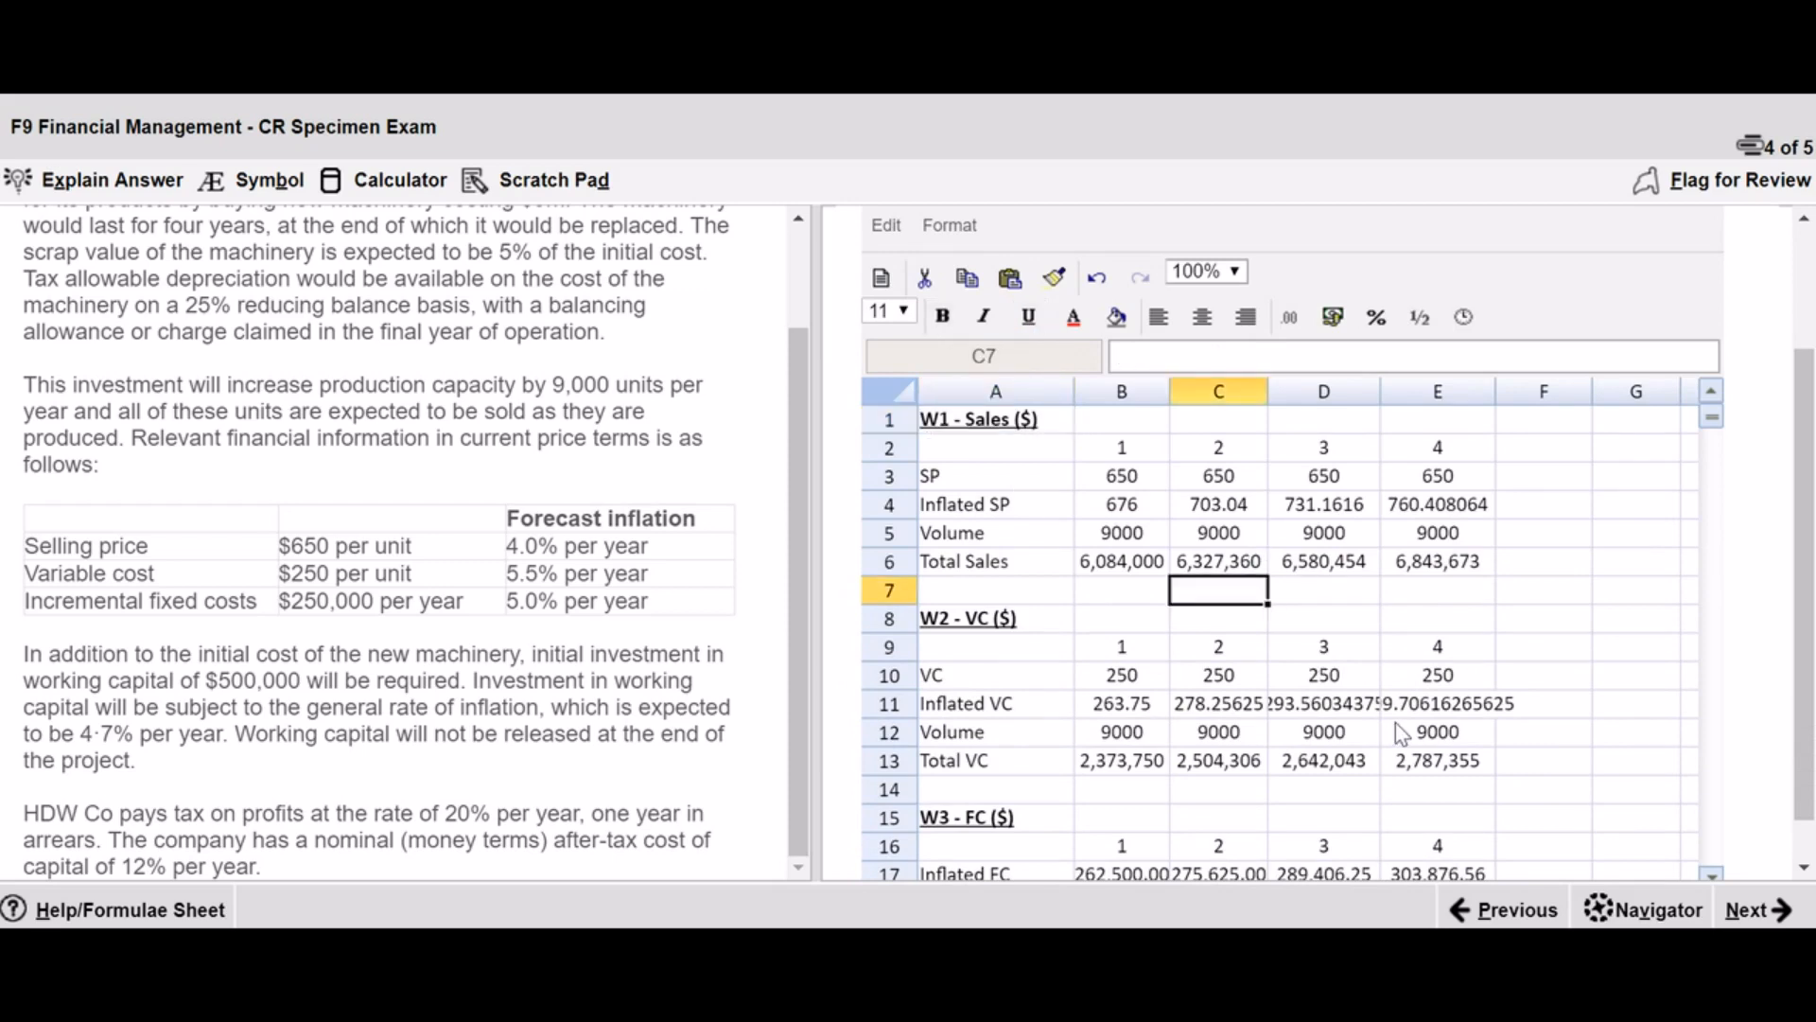
{"action": "scroll", "coordinate": [1404, 724], "scroll_direction": "down", "scroll_amount": 9}
{"action": "scroll", "coordinate": [1404, 724], "scroll_direction": "up", "scroll_amount": 3}
{"action": "scroll", "coordinate": [1404, 724], "scroll_direction": "down", "scroll_amount": 5}
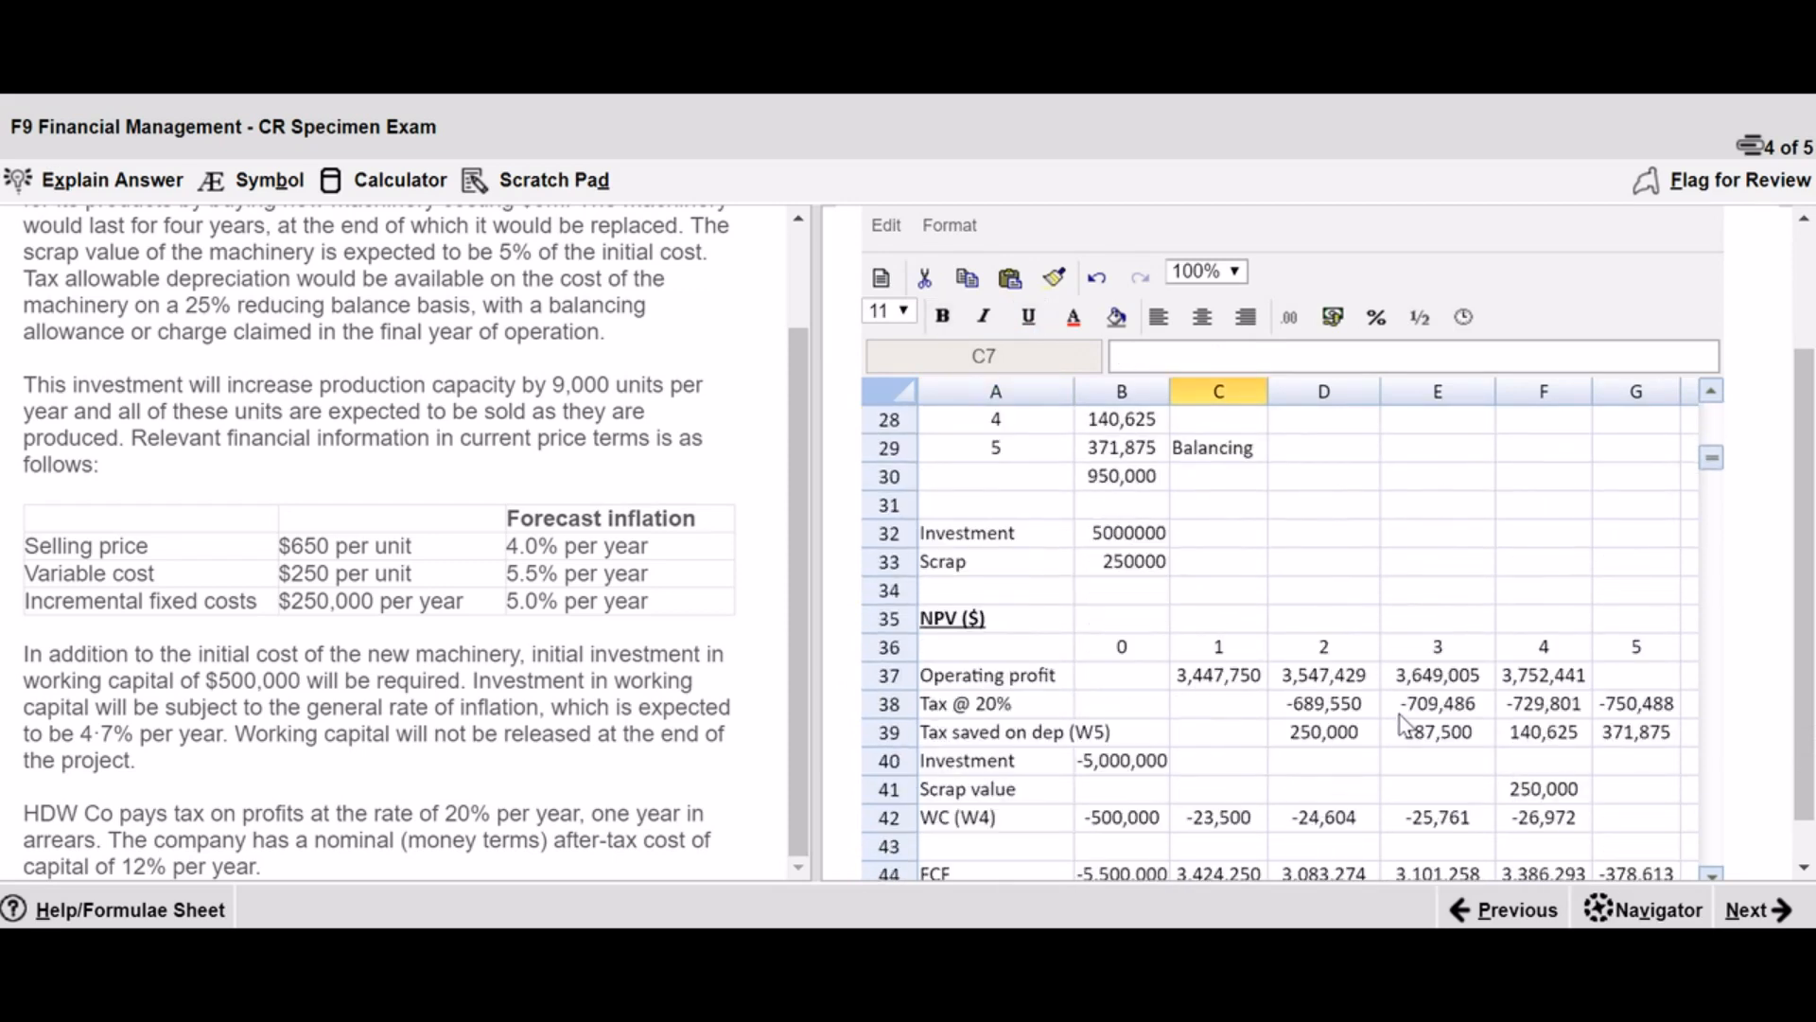
{"action": "scroll", "coordinate": [1423, 709], "scroll_direction": "up", "scroll_amount": 1}
{"action": "scroll", "coordinate": [1429, 710], "scroll_direction": "down", "scroll_amount": 1}
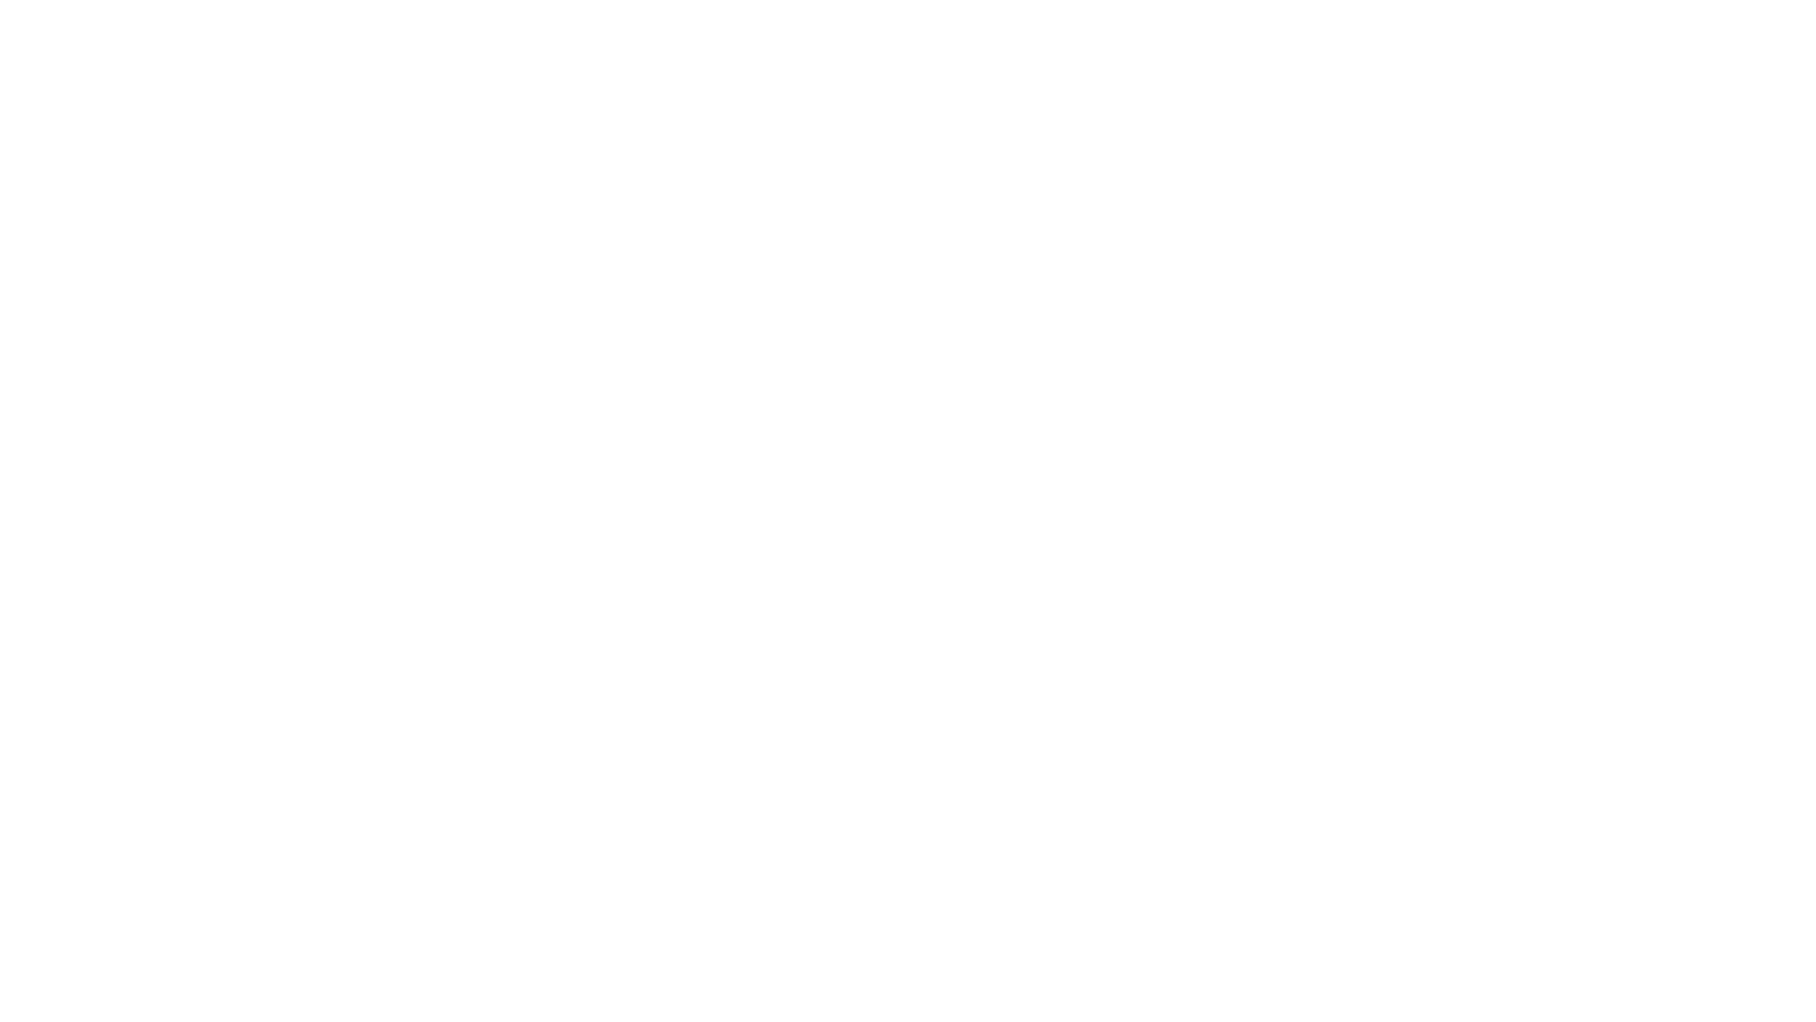